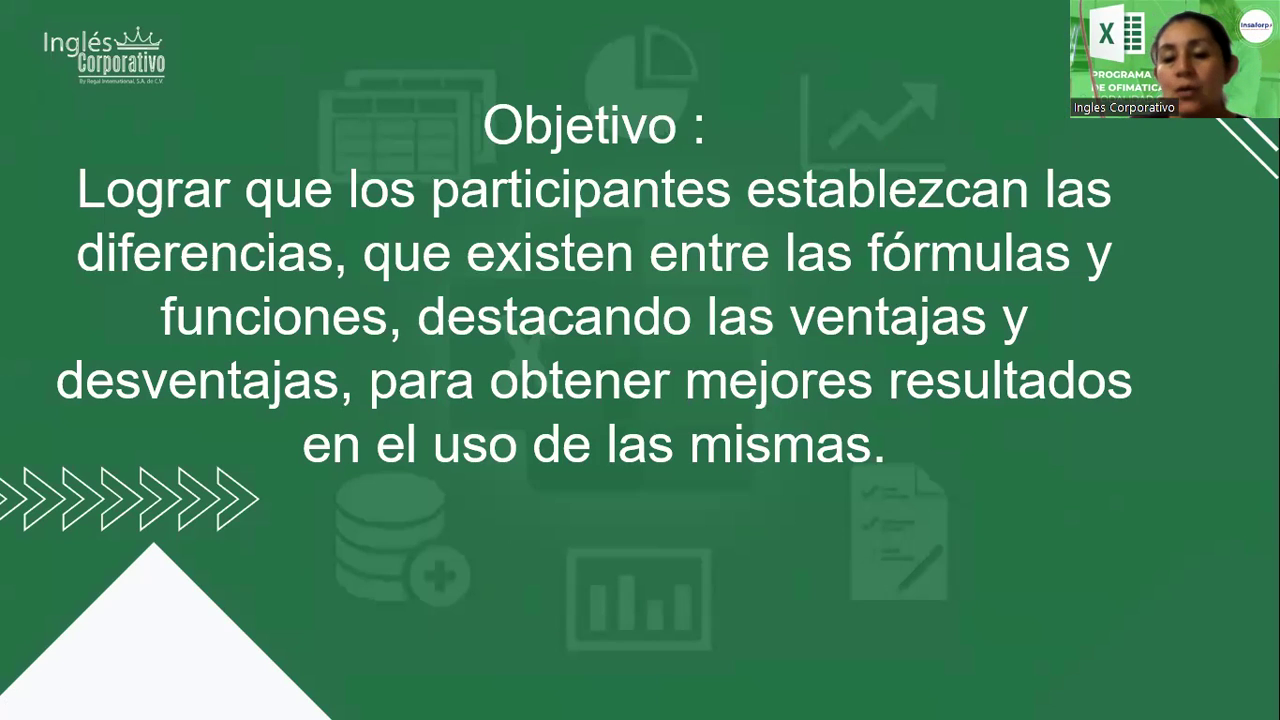
- Advance the slideshow to the 'Diferencias entre Función y Fórmula' slide comparing =SUMA(B3:B6) with =B3+B4+B5+B6
key("Right")
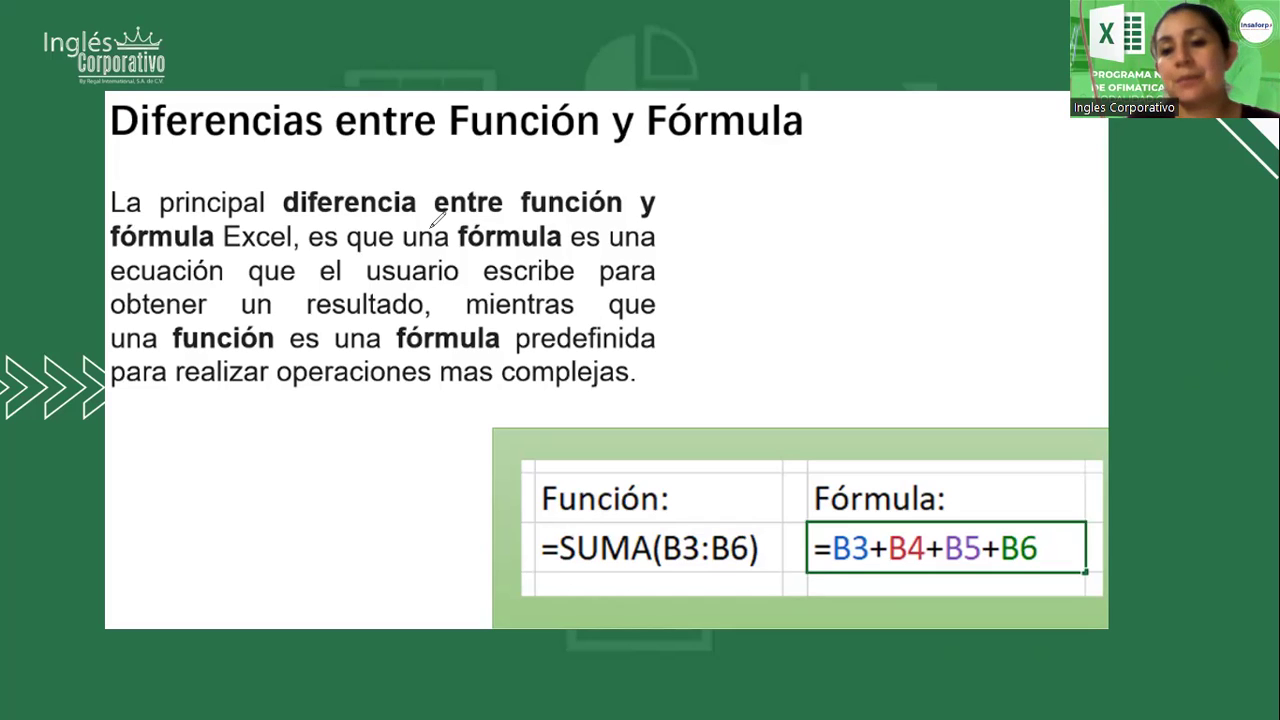
- Draw ink arrows at the Fórmula example's B3–B6 references, then erase all ink from the slide
left_click_drag(942, 318, 955, 498)
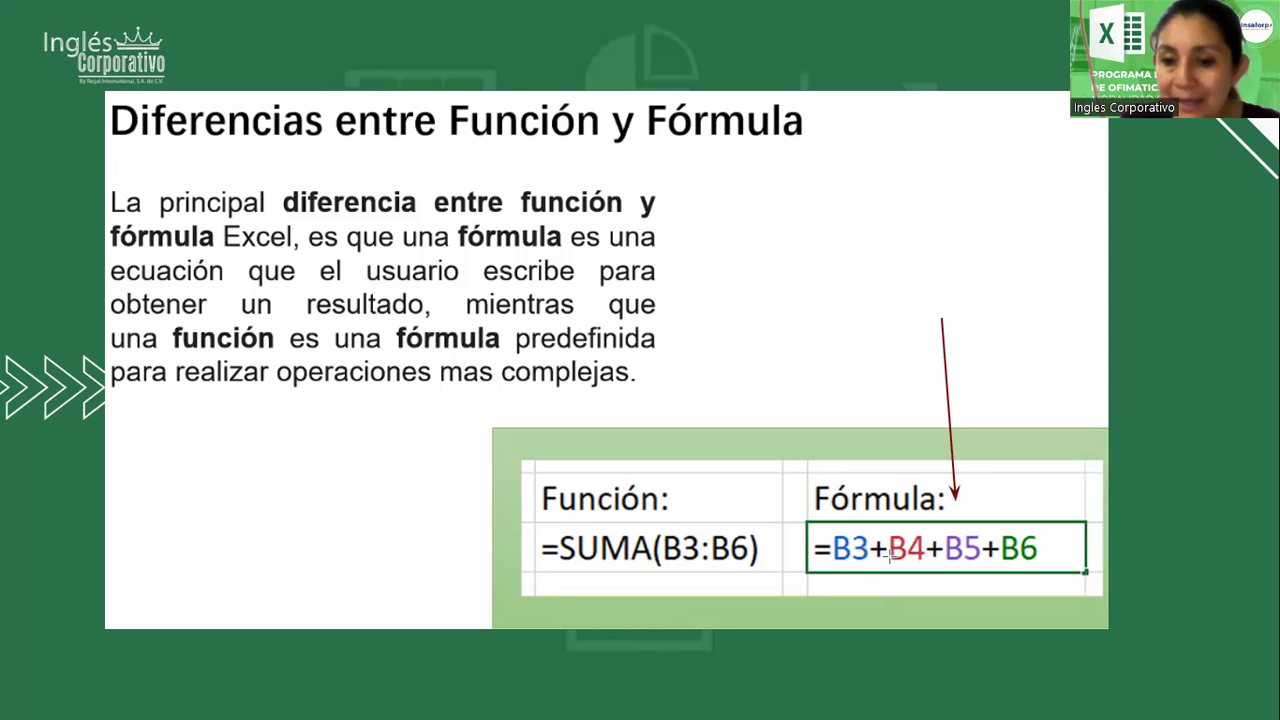
left_click_drag(878, 606, 878, 566)
left_click_drag(932, 620, 915, 576)
left_click_drag(966, 609, 940, 575)
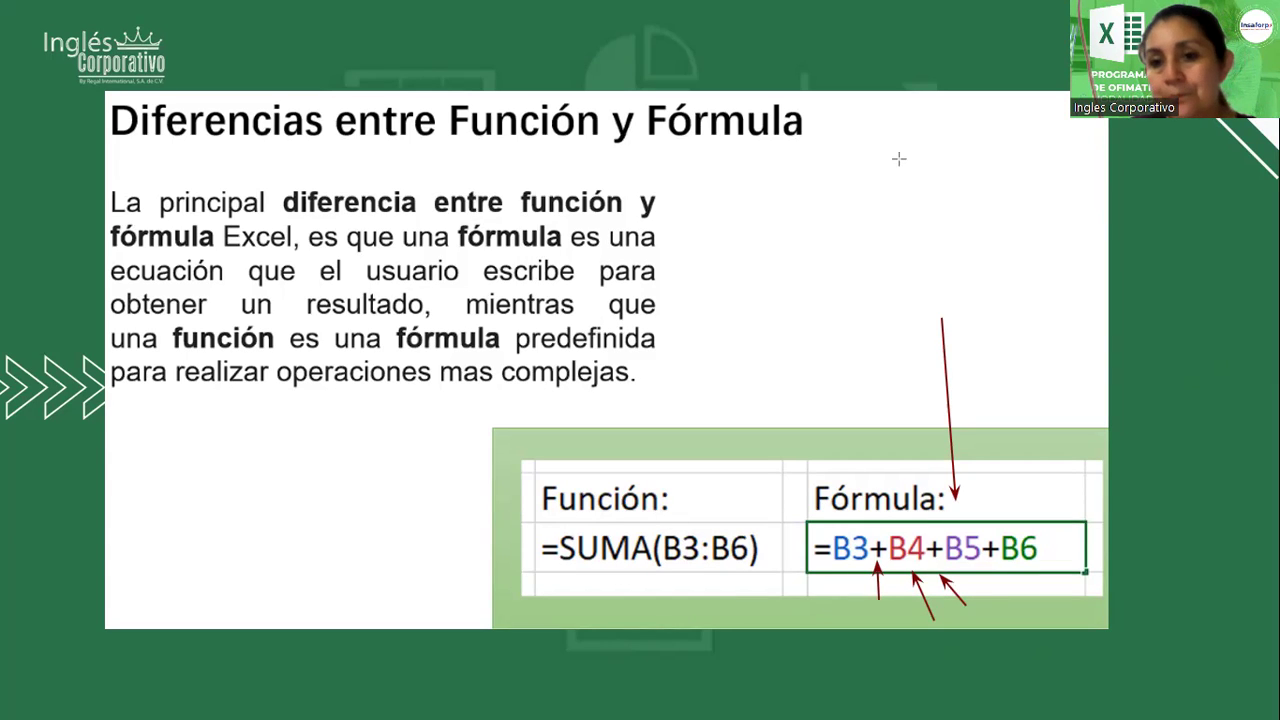
key("e")
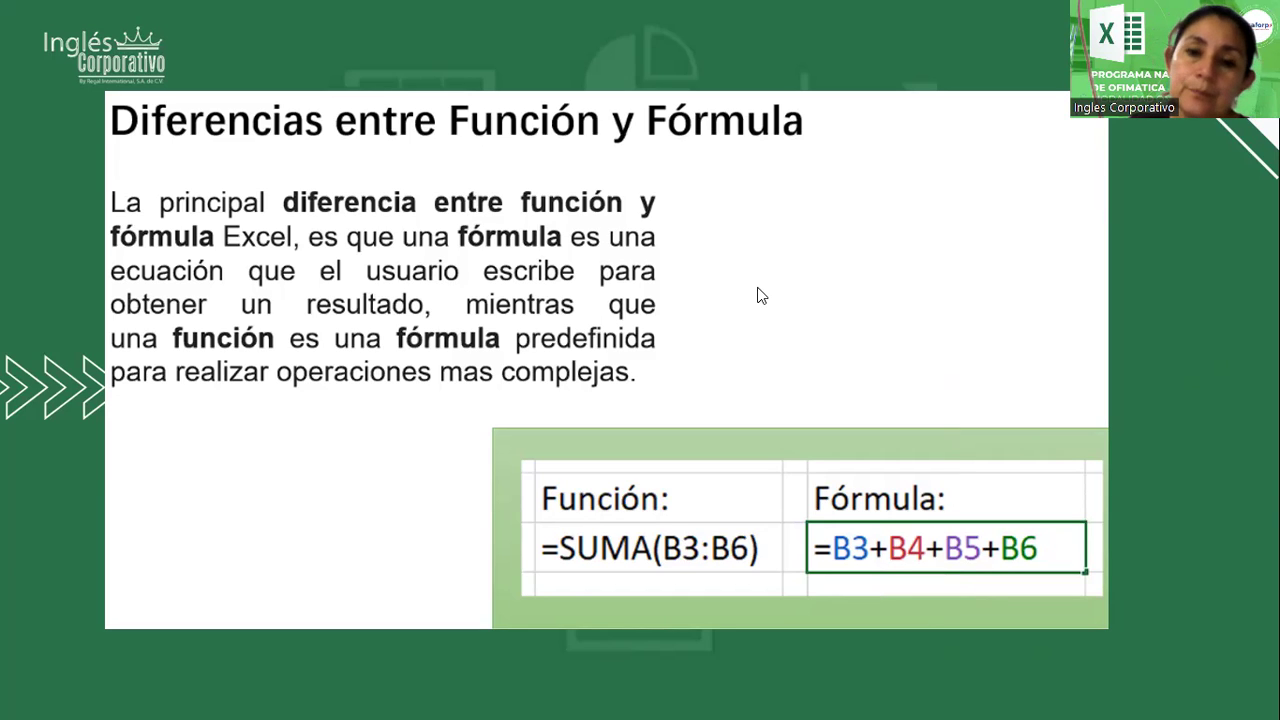
- Advance to the 'Errores en los datos' slide with Excel's =A3 formula-correction prompt
key("Right")
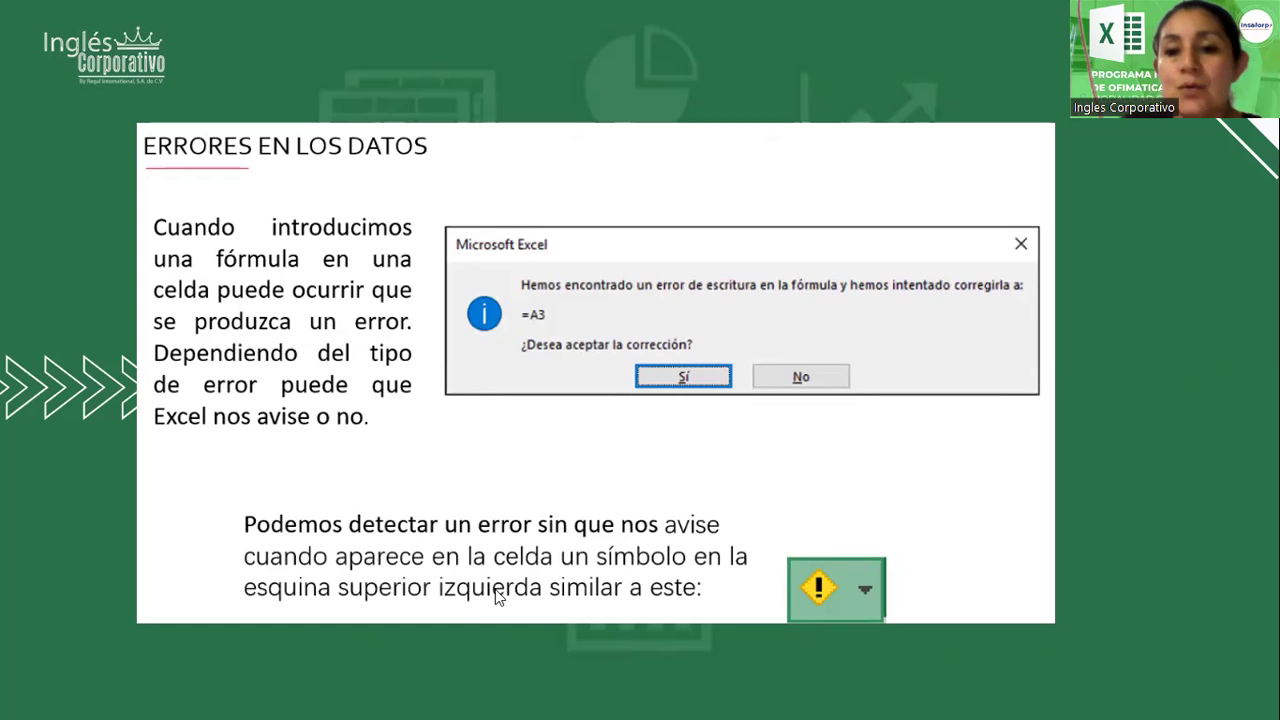
- Advance to the next 'Errores en los datos' slide showing the #¿NOMBRE? error options menu
left_click(757, 431)
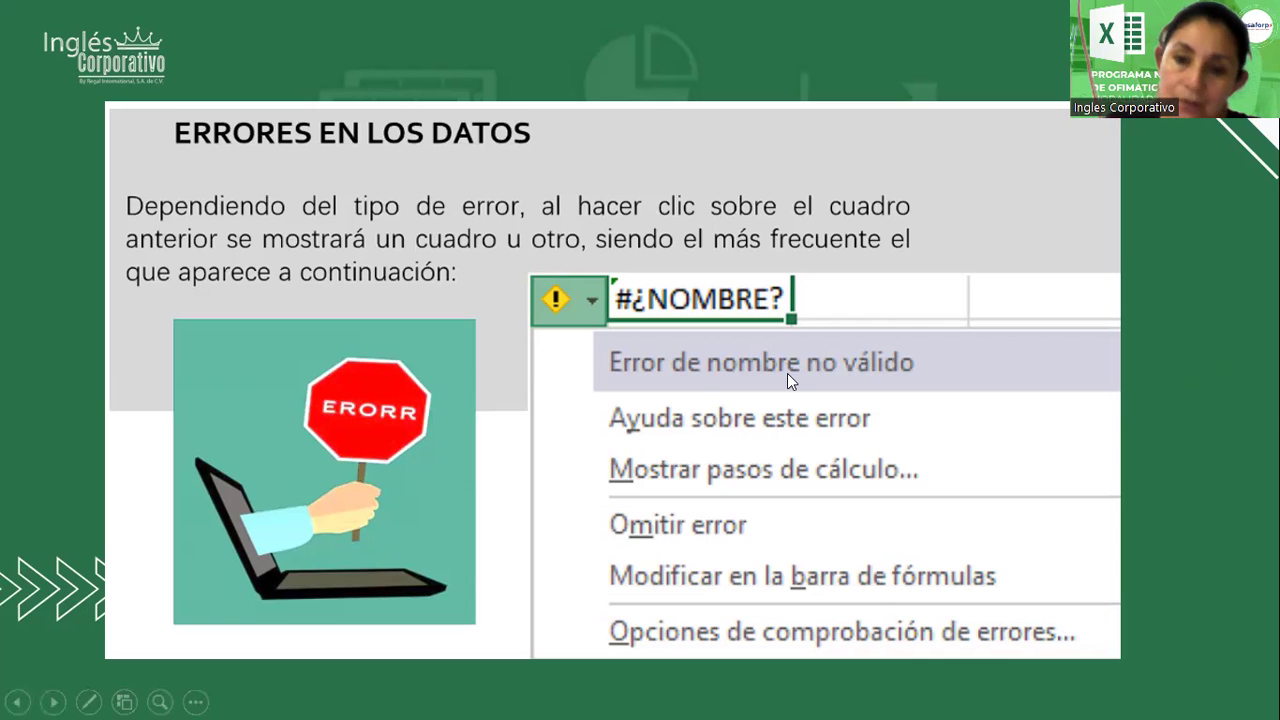
- Advance to the slide explaining the #####, #¡VALOR! and #¡DIV/0! error values
left_click(864, 388)
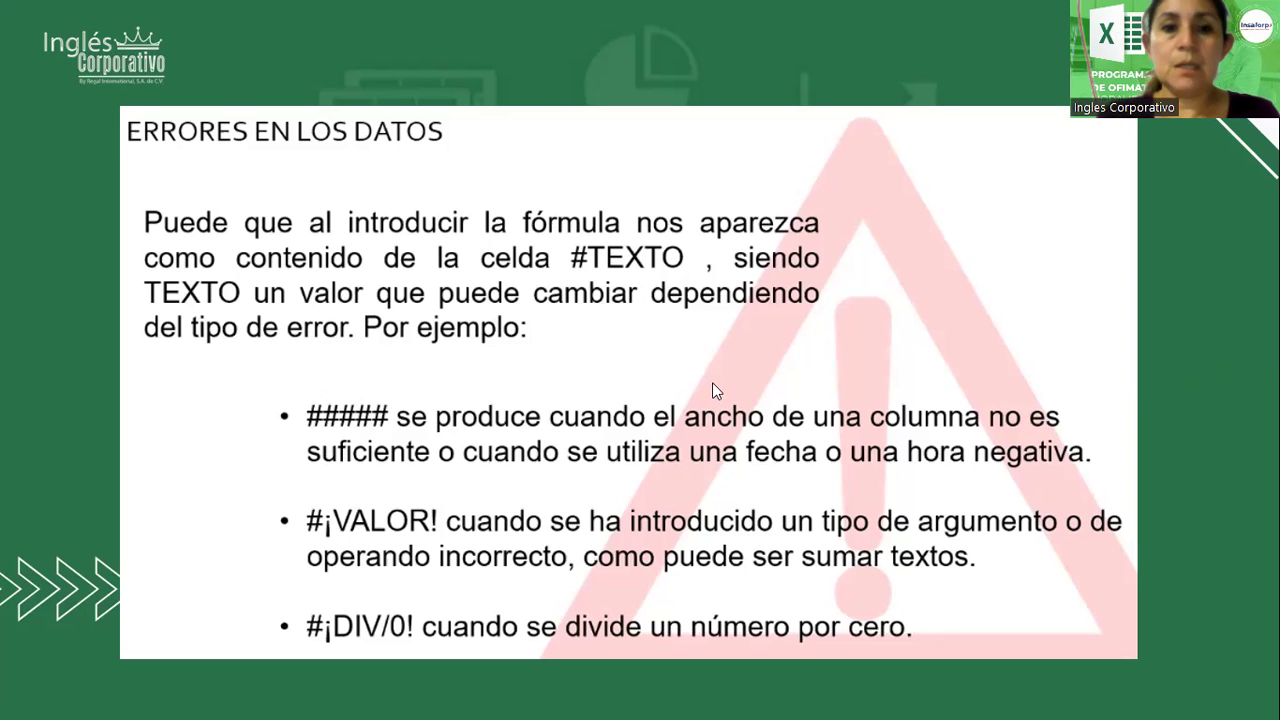
- Advance the slideshow from the error-values slide toward the 'Uso de filtros' slide
left_click(600, 345)
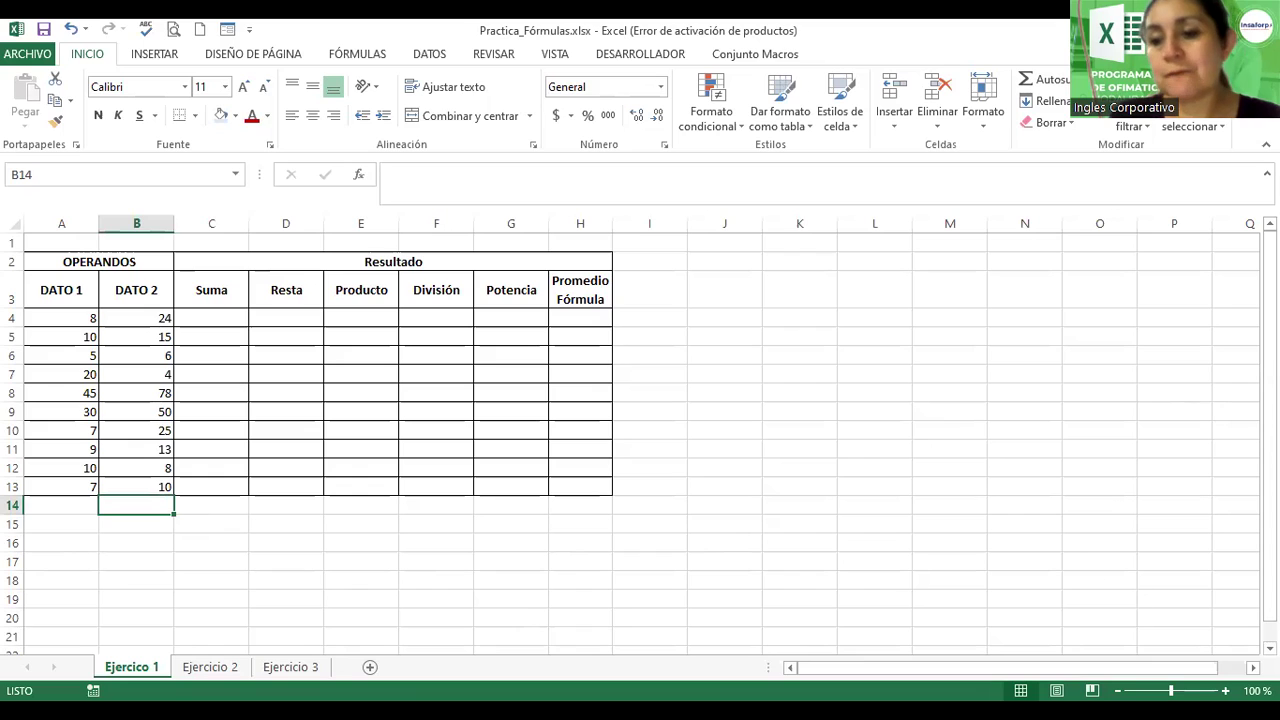
left_click(768, 335)
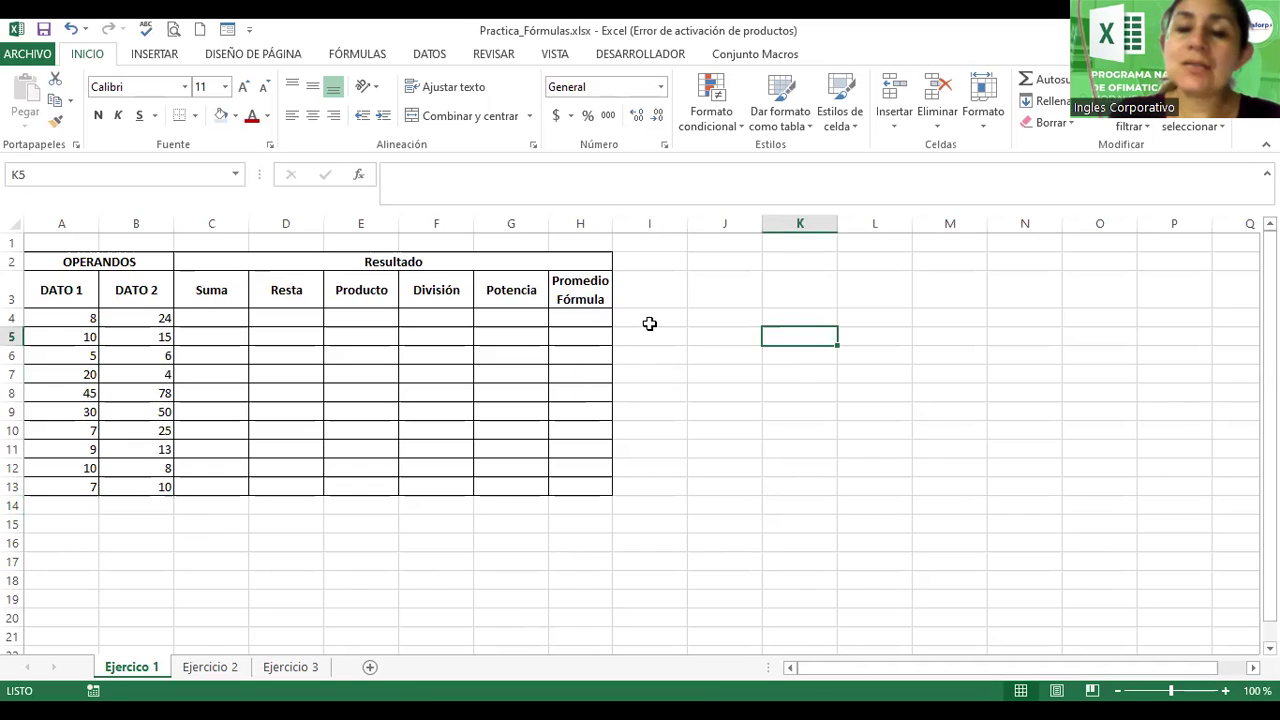
left_click(709, 344)
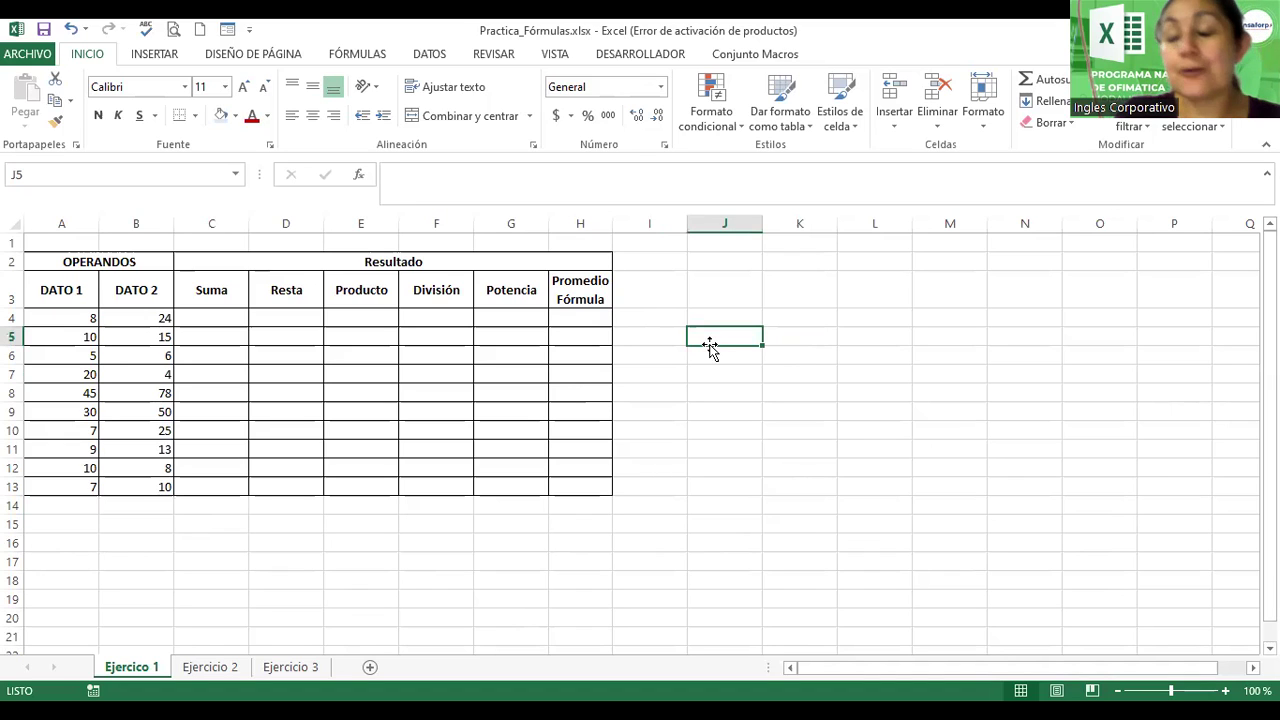
type("=")
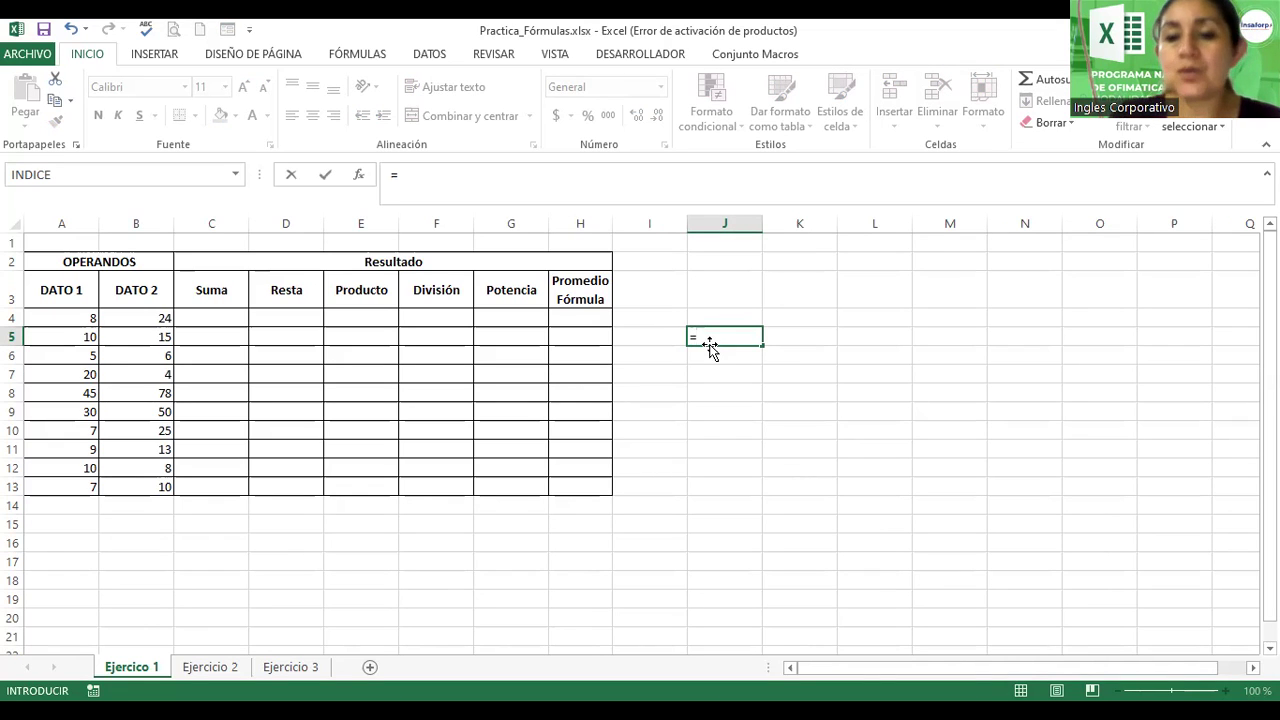
key("Escape")
left_click(709, 347)
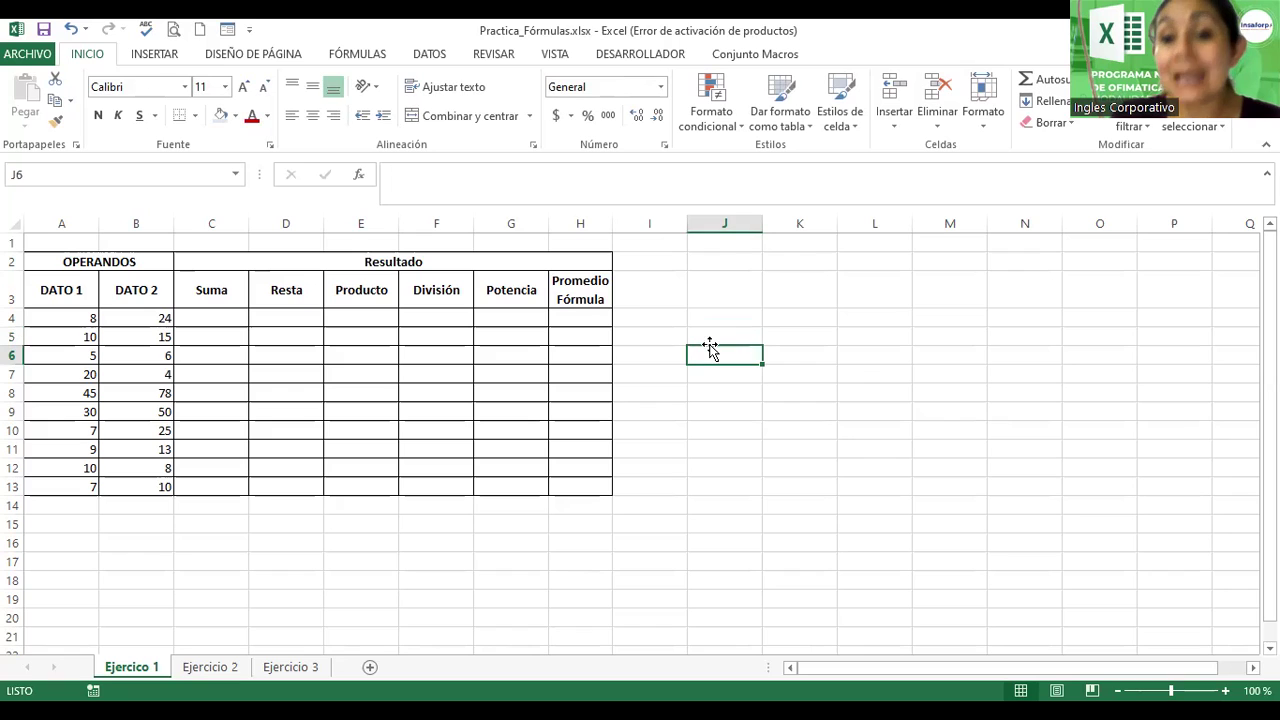
- Show the Fórmulas tab and browse the Lógicas, Búsqueda y referencia and Texto function lists
left_click(356, 60)
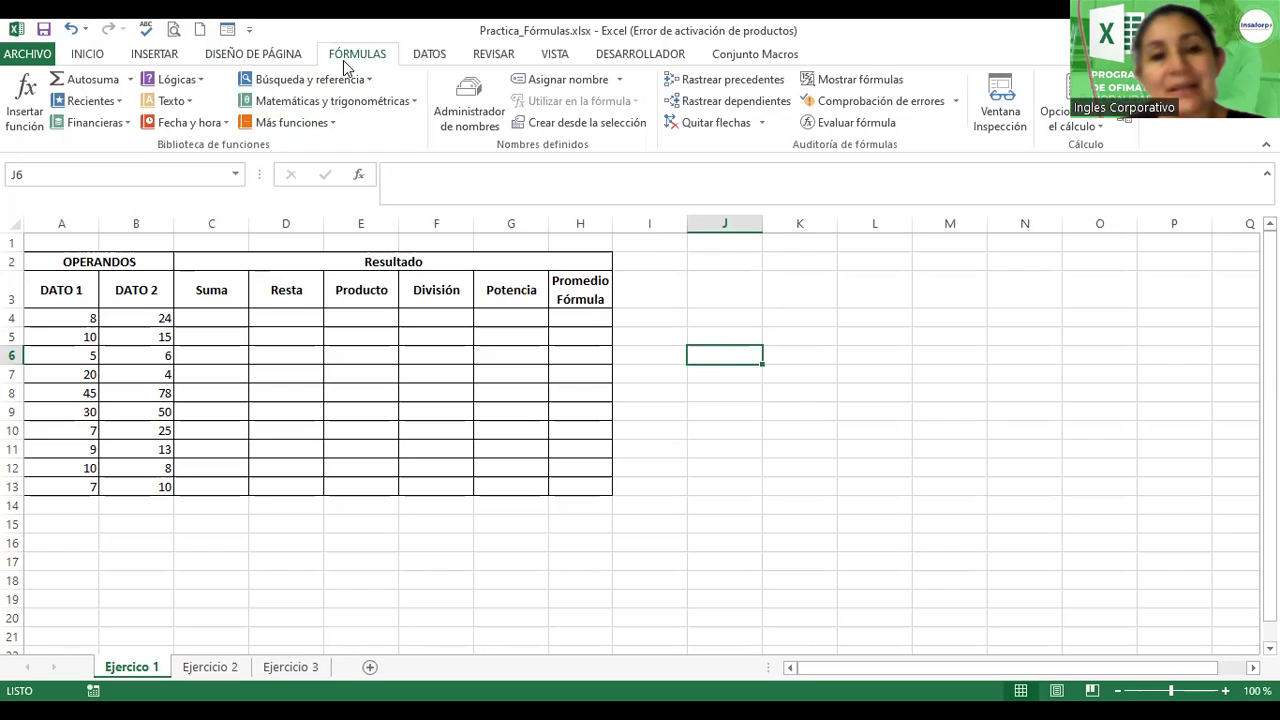
left_click(205, 82)
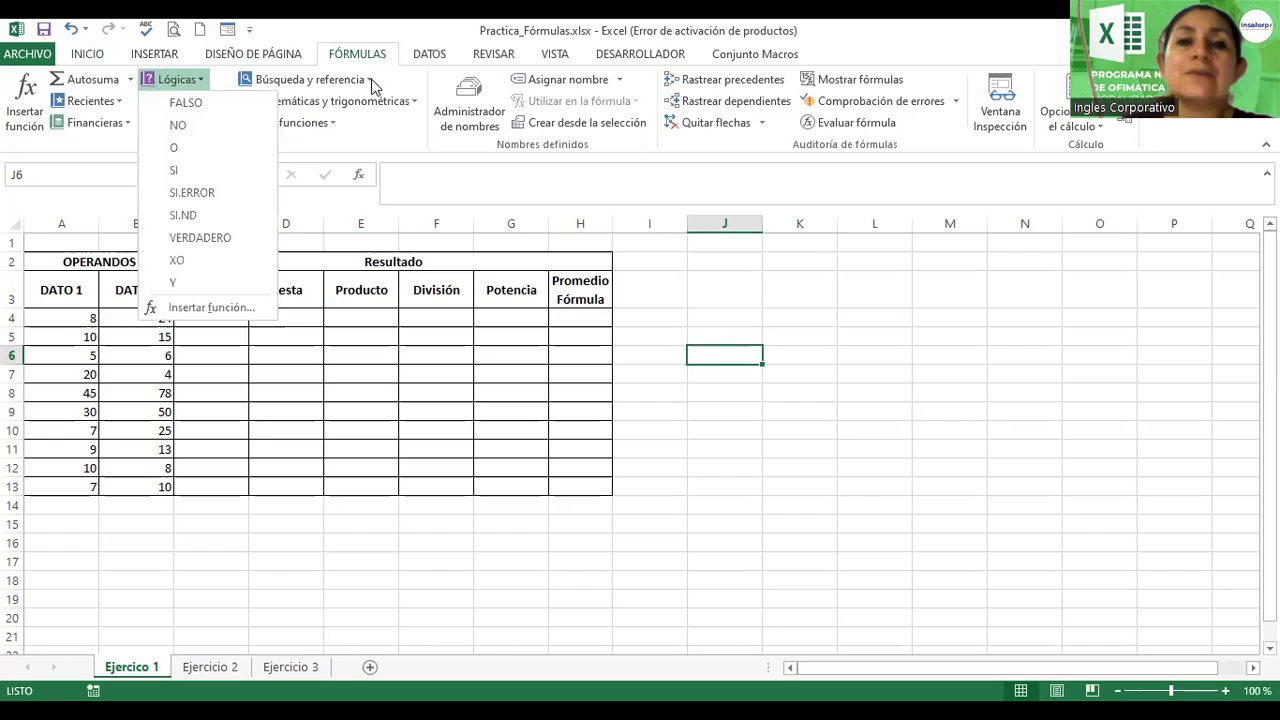
left_click(370, 83)
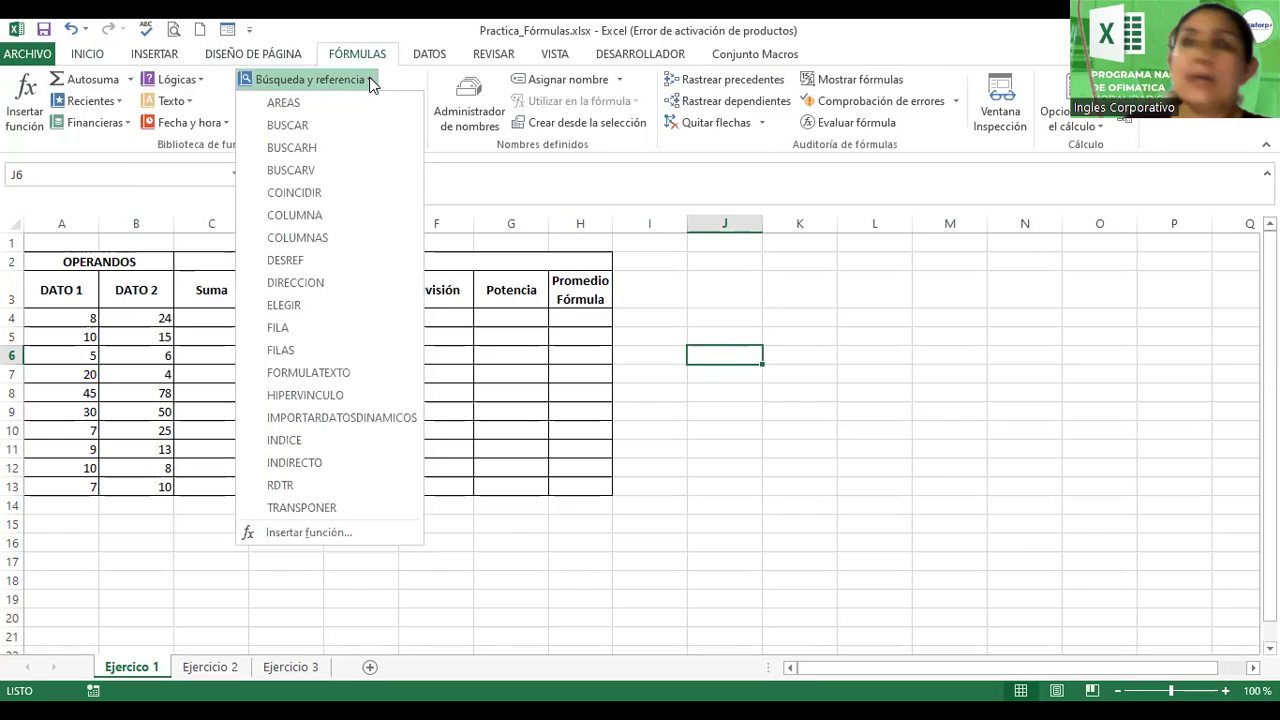
left_click(186, 103)
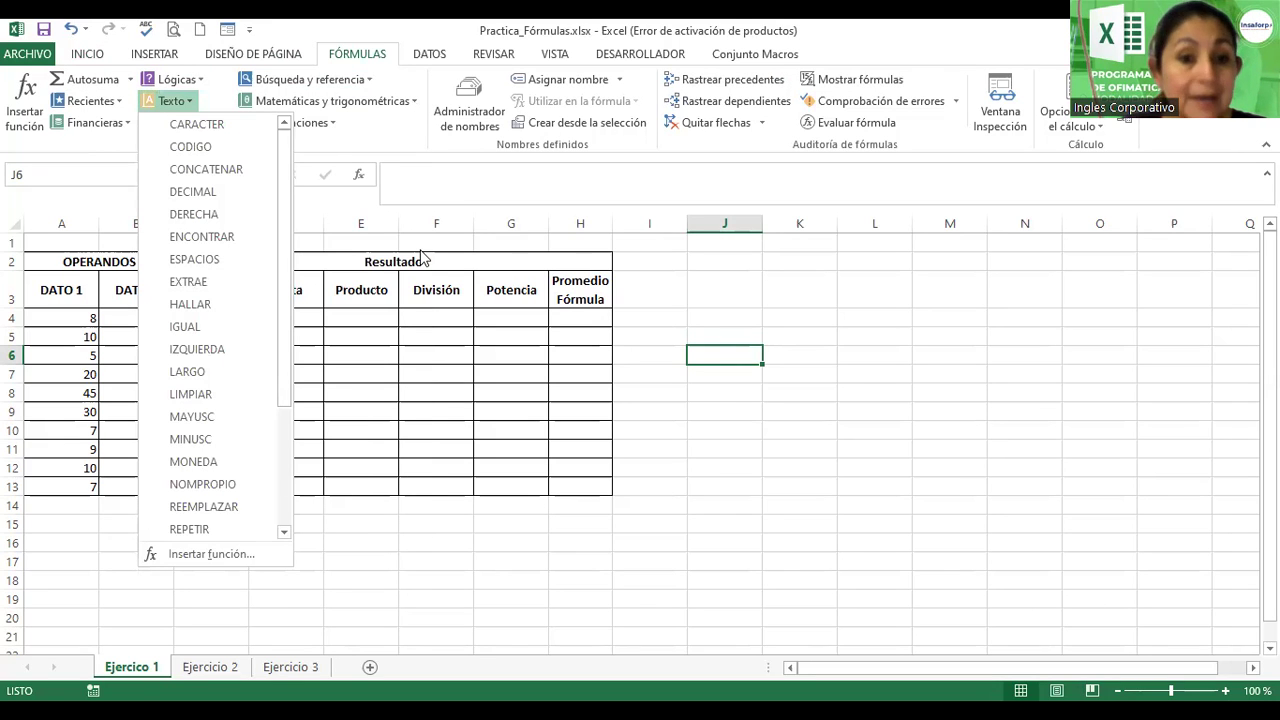
- Scroll through the Matemáticas y trigonométricas list to view functions like POTENCIA and SUMA
scroll(445, 410, "down", 9)
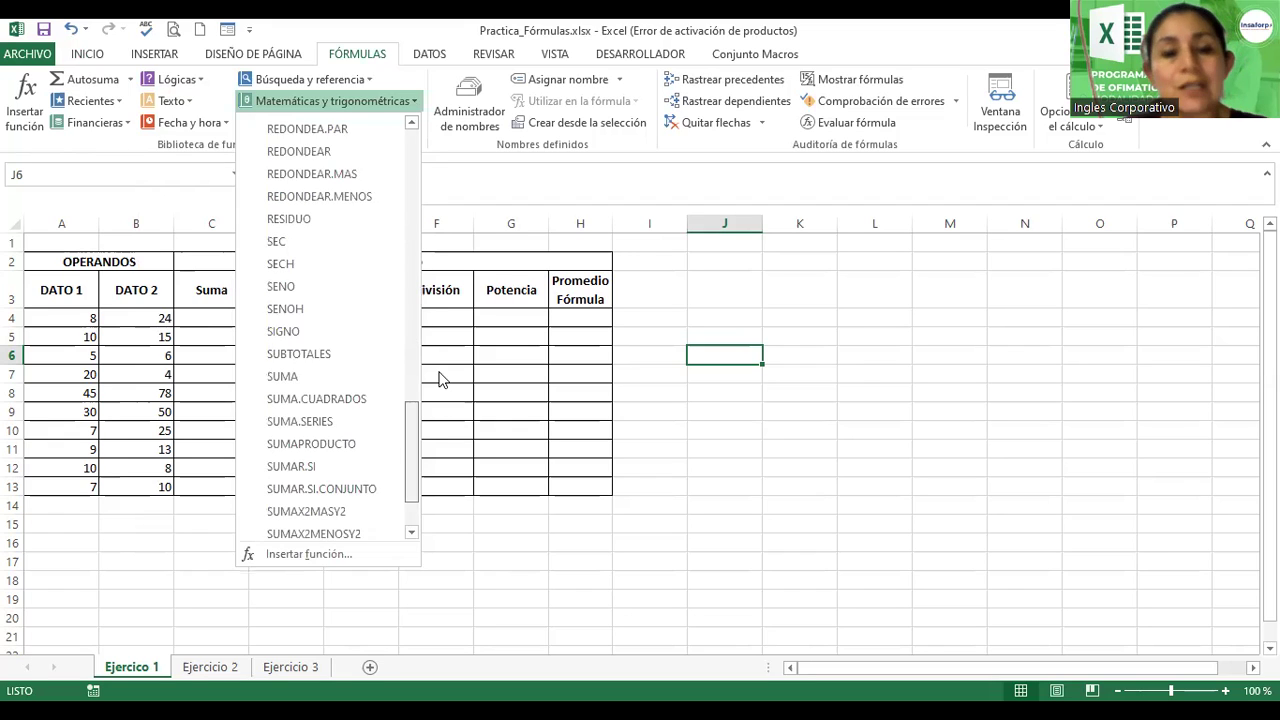
scroll(435, 360, "up", 2)
scroll(412, 265, "up", 6)
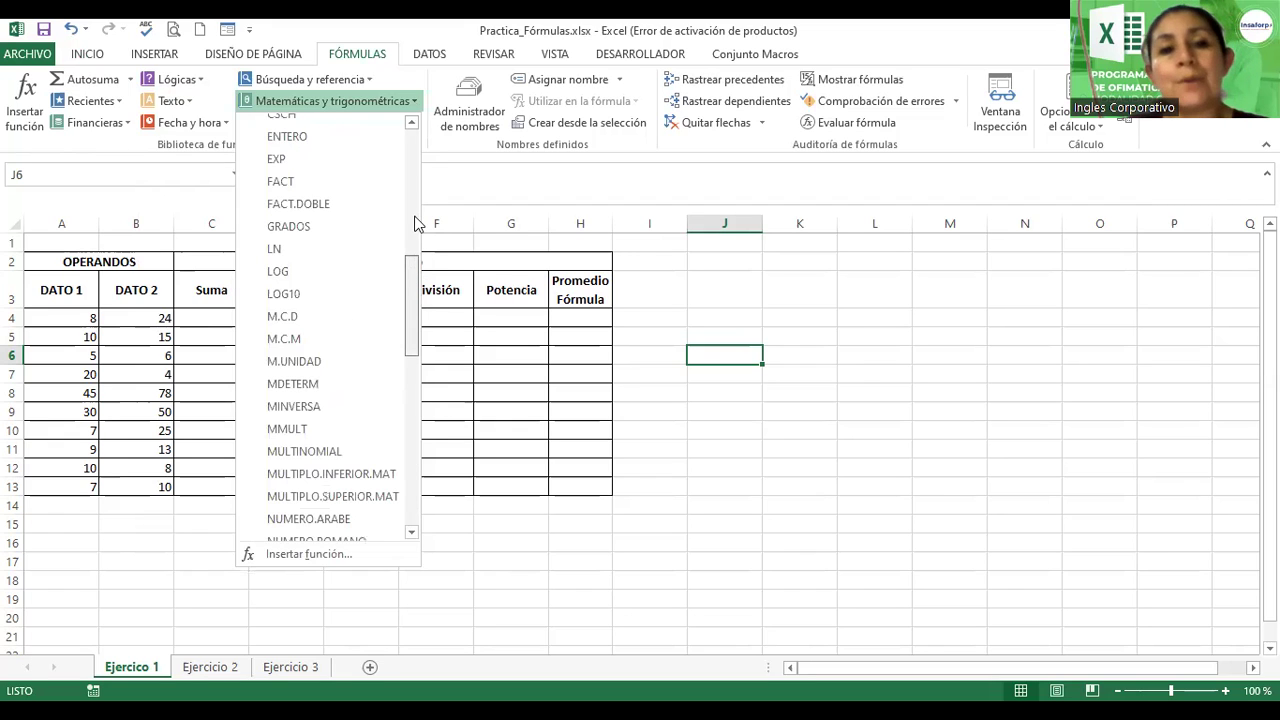
scroll(415, 240, "up", 3)
scroll(412, 188, "up", 3)
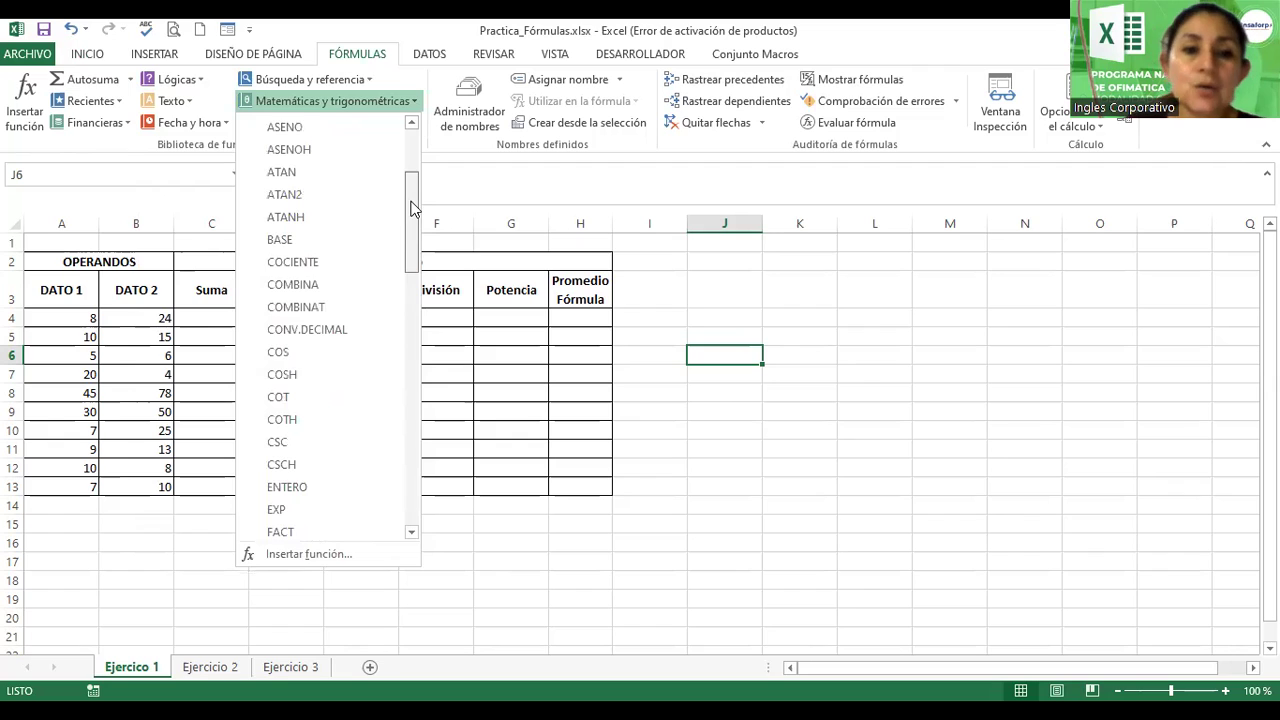
scroll(415, 215, "down", 1)
scroll(416, 255, "down", 3)
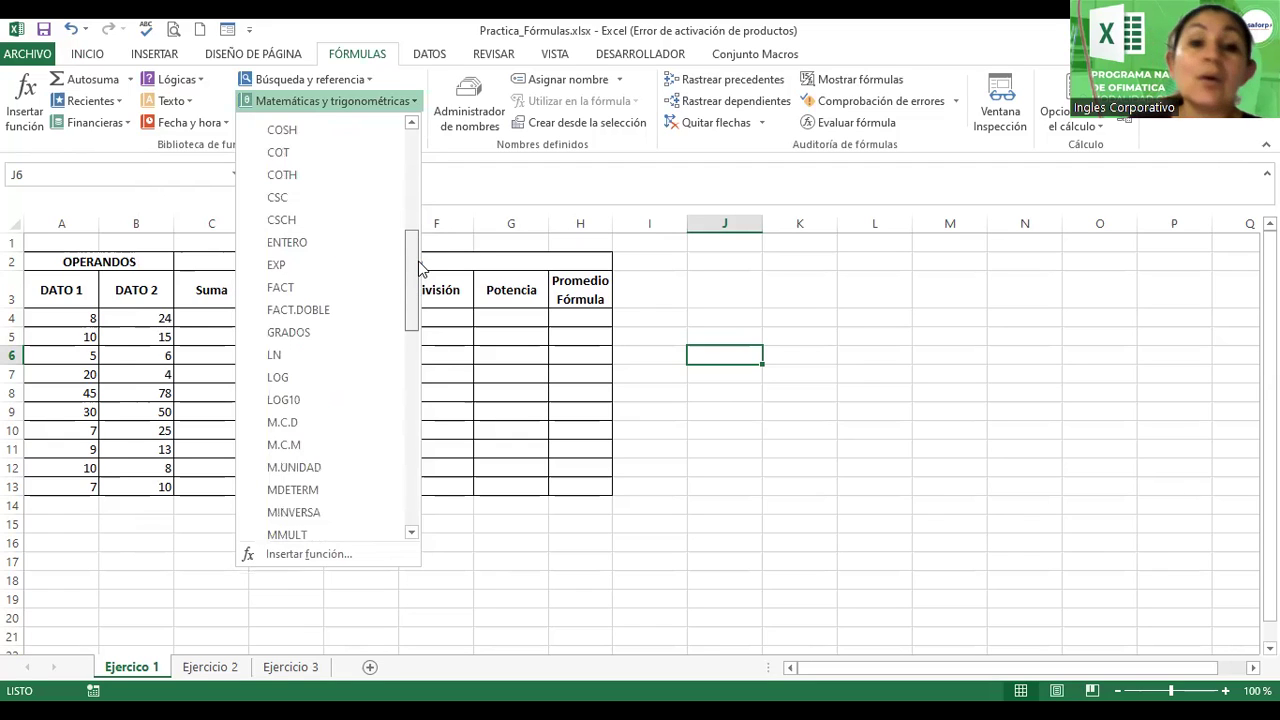
scroll(418, 266, "down", 2)
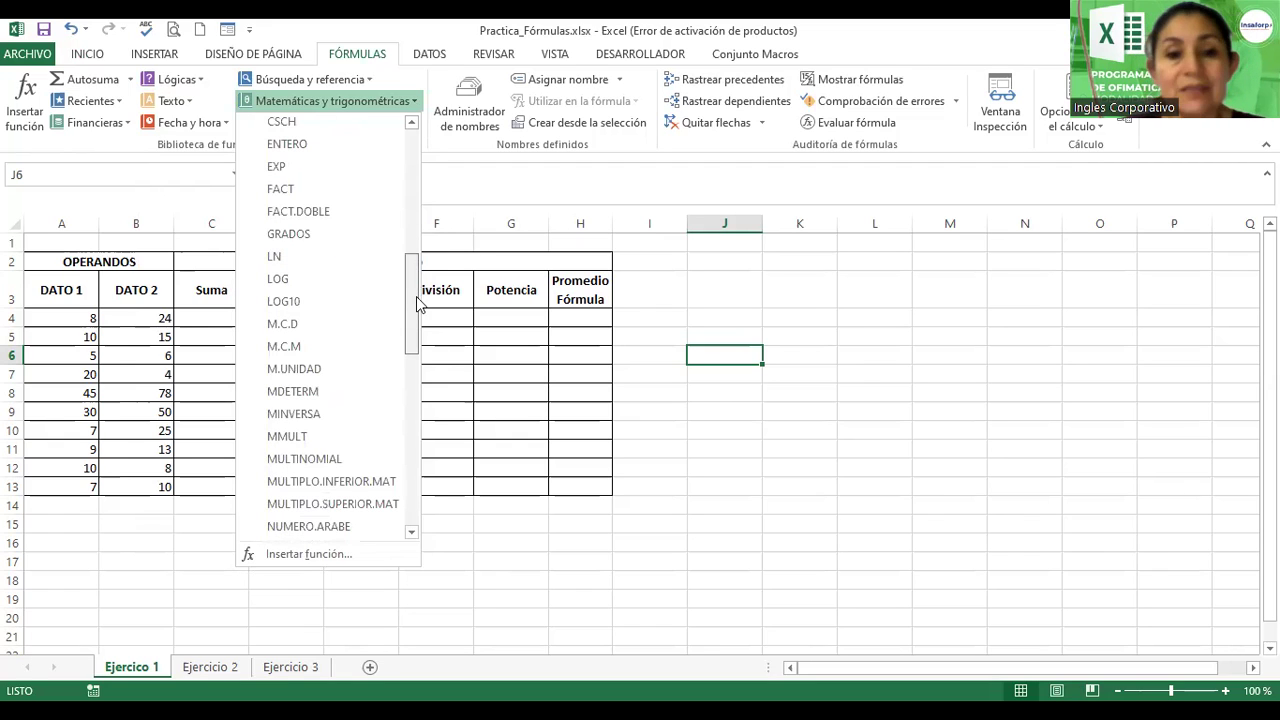
scroll(418, 305, "down", 3)
scroll(409, 323, "up", 4)
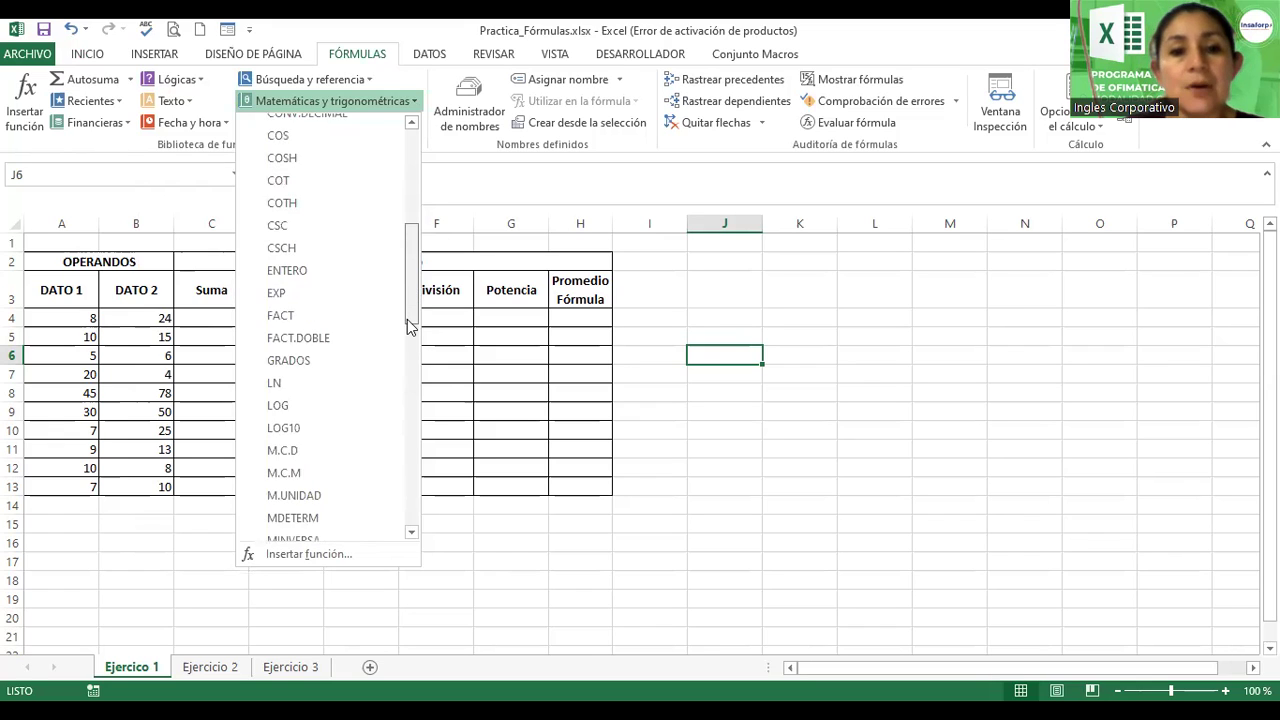
scroll(410, 326, "down", 5)
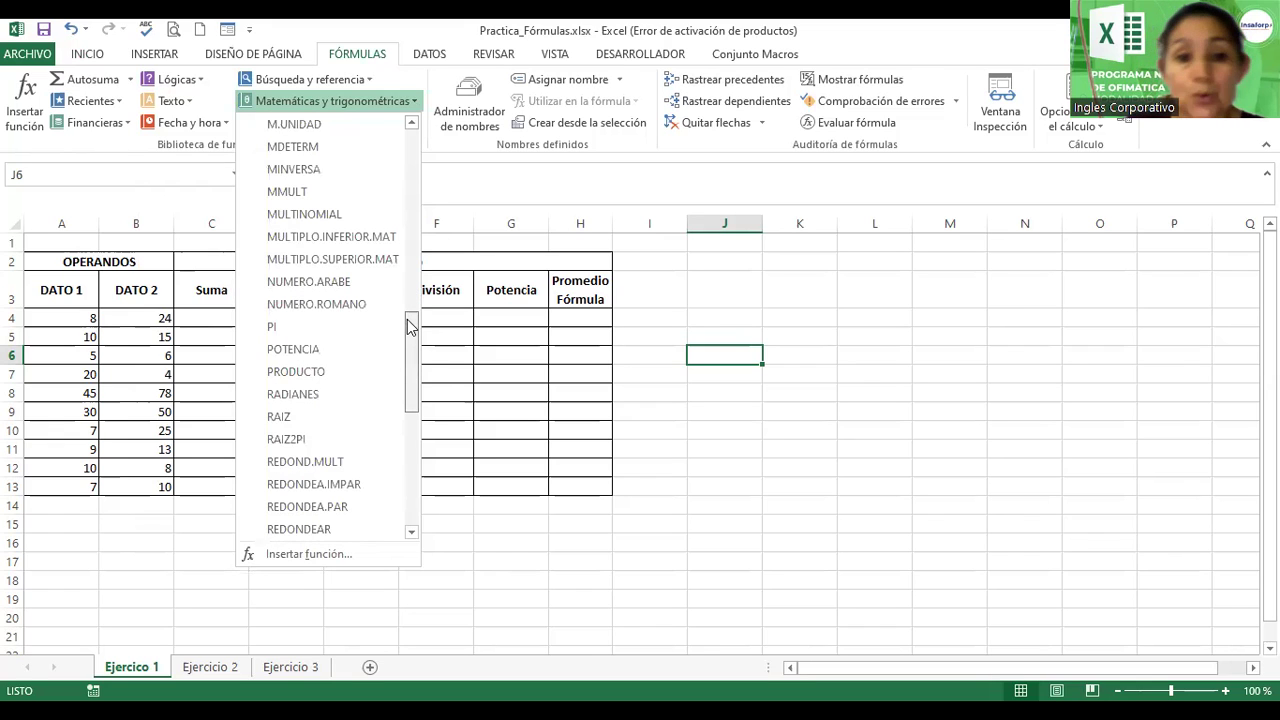
scroll(410, 360, "down", 2)
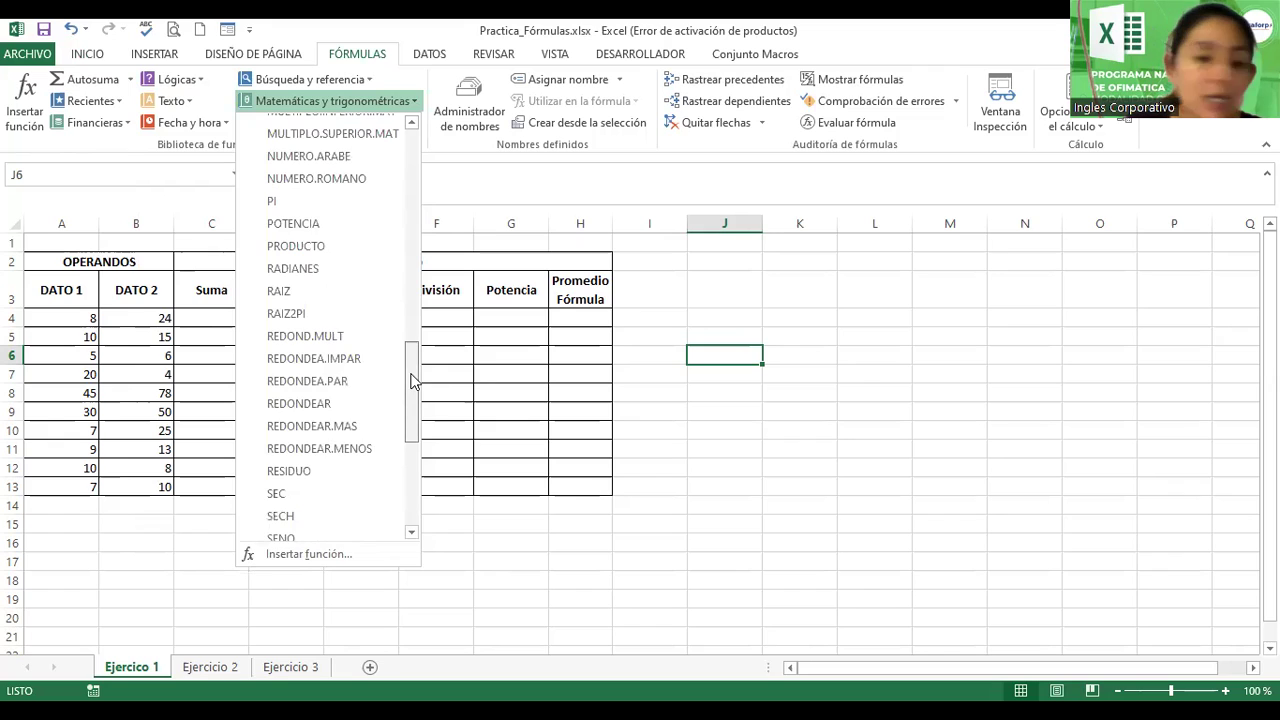
scroll(410, 378, "down", 2)
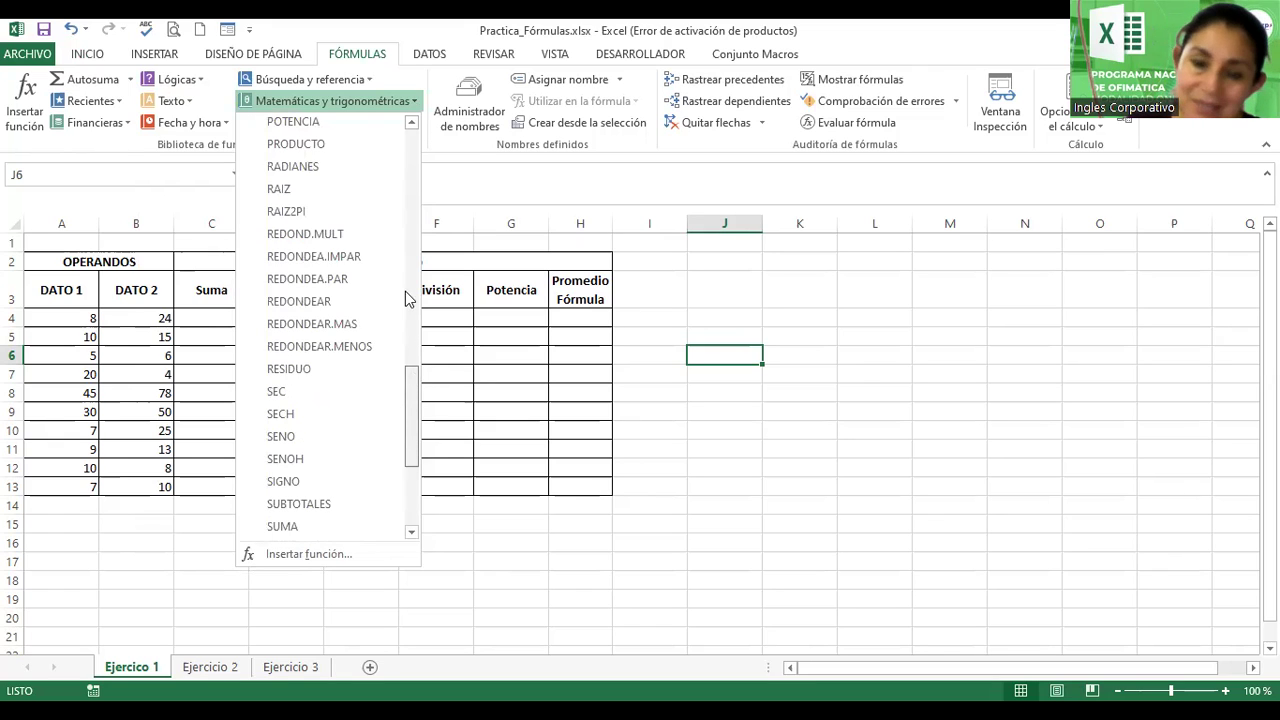
scroll(407, 298, "up", 5)
scroll(398, 118, "up", 10)
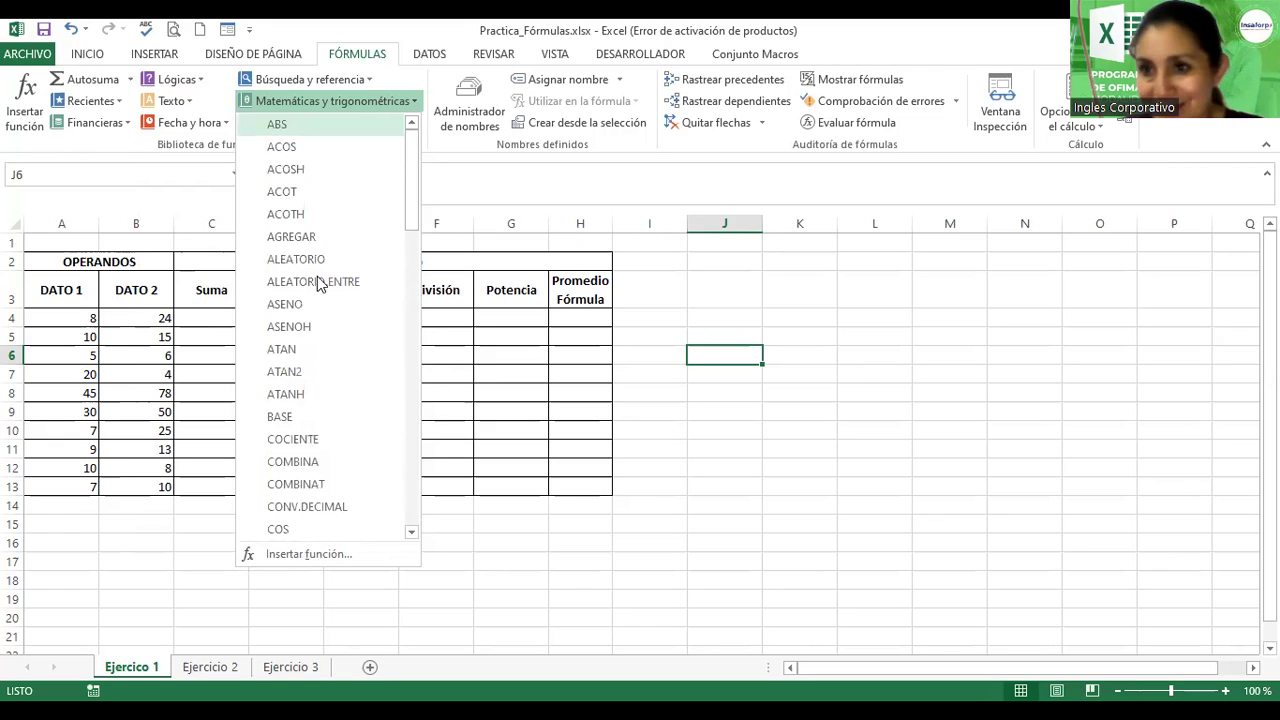
- Check further math and trig entries, then close the list back to the Ejercicio 1 table
mouse_move(318, 284)
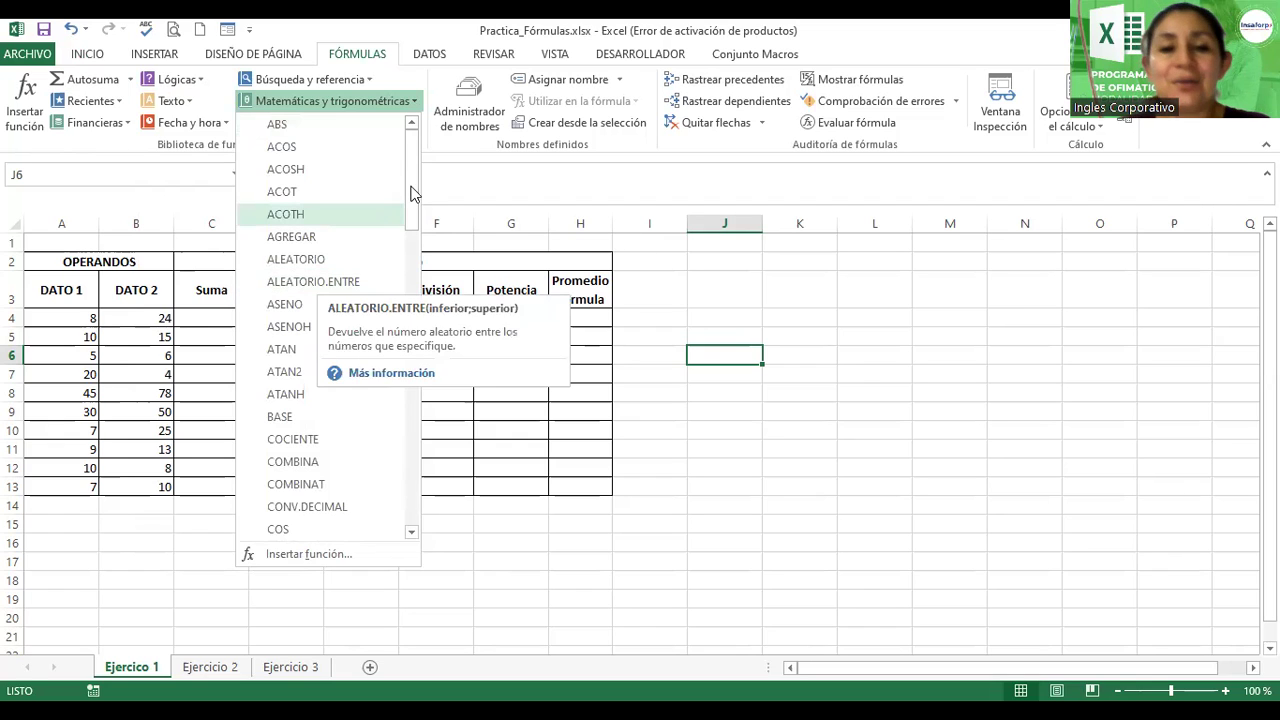
left_click(410, 236)
left_click(410, 360)
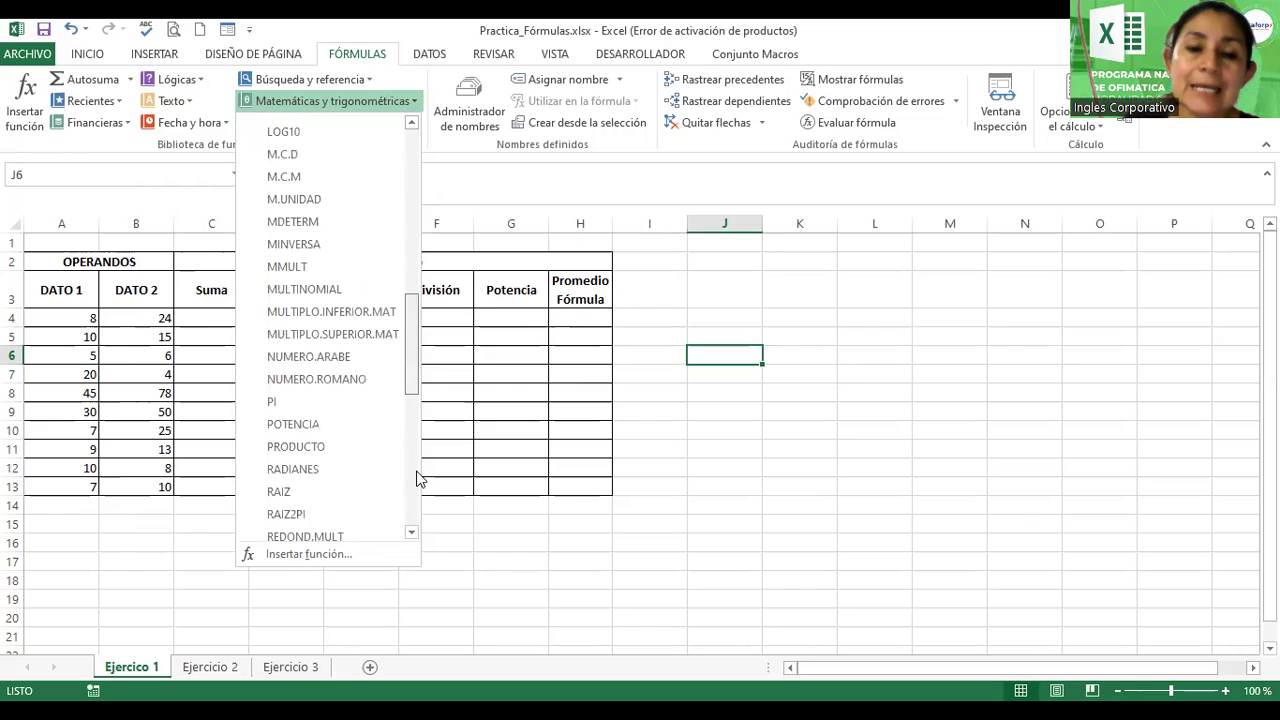
left_click(419, 474)
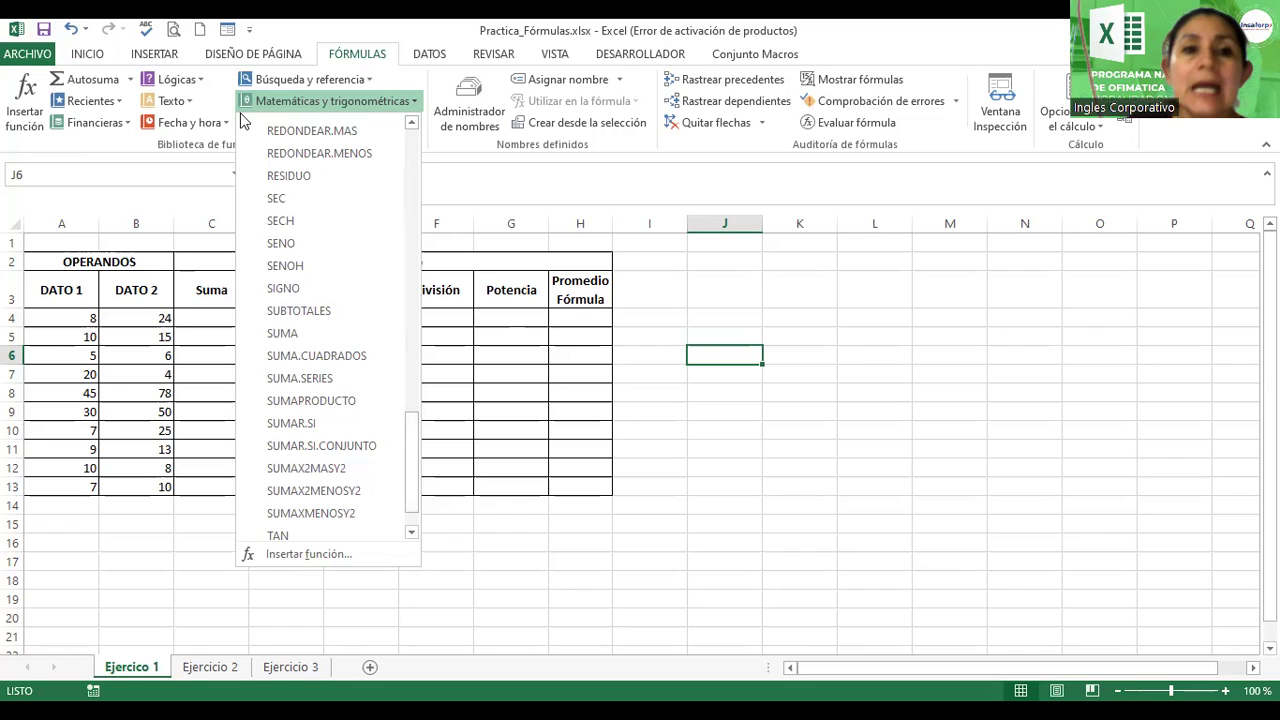
left_click(126, 122)
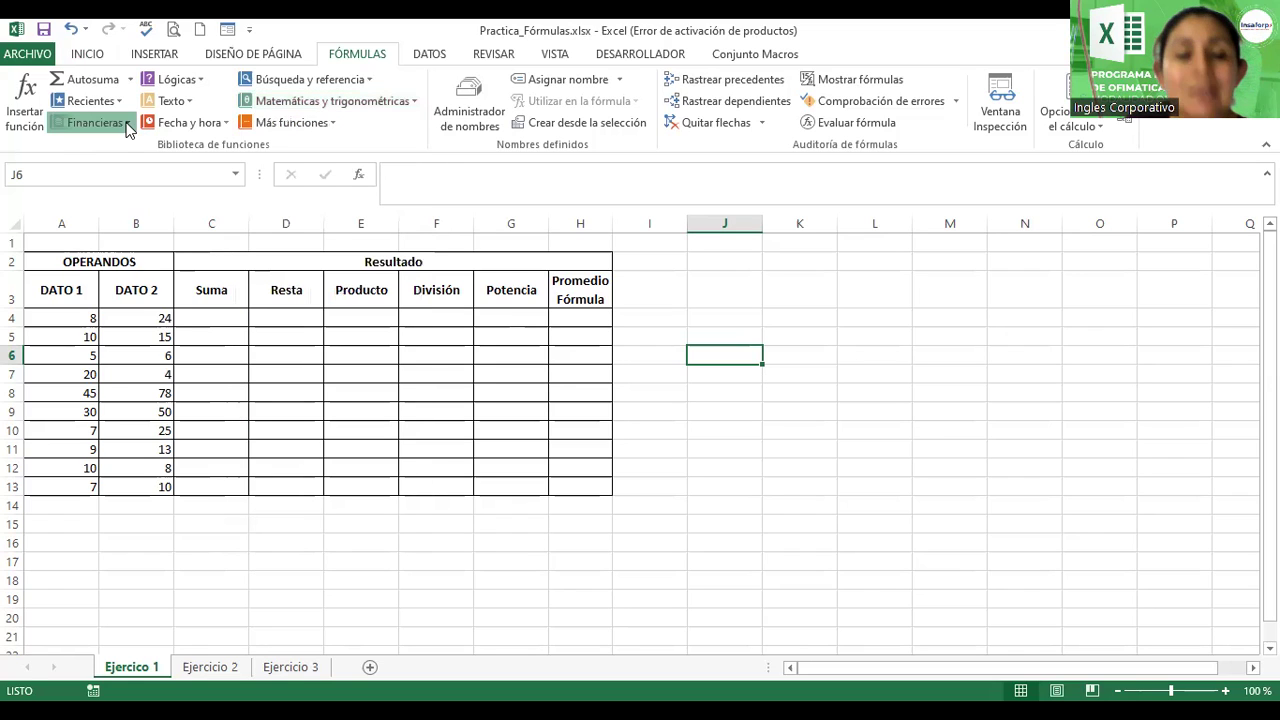
- Browse the Financieras function list, then switch to Fecha y hora (AHORA, AÑO, FECHA, HORA, HOY)
left_click(130, 123)
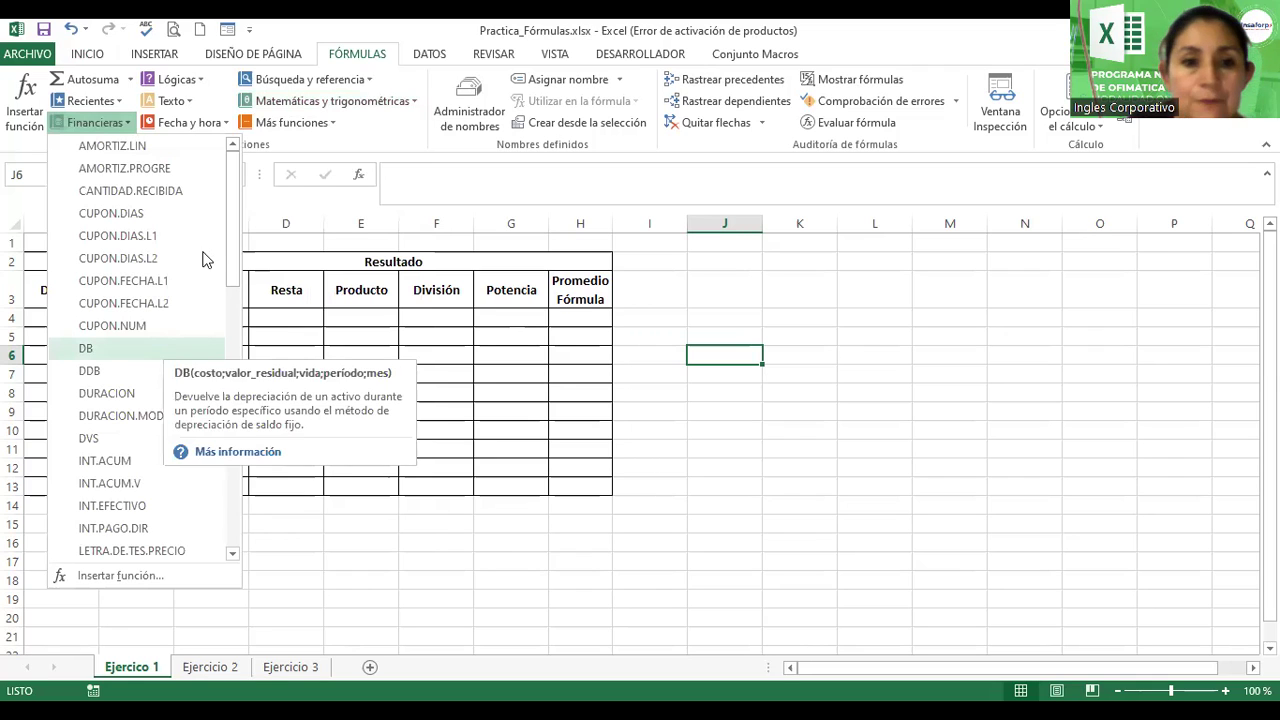
scroll(239, 325, "down", 3)
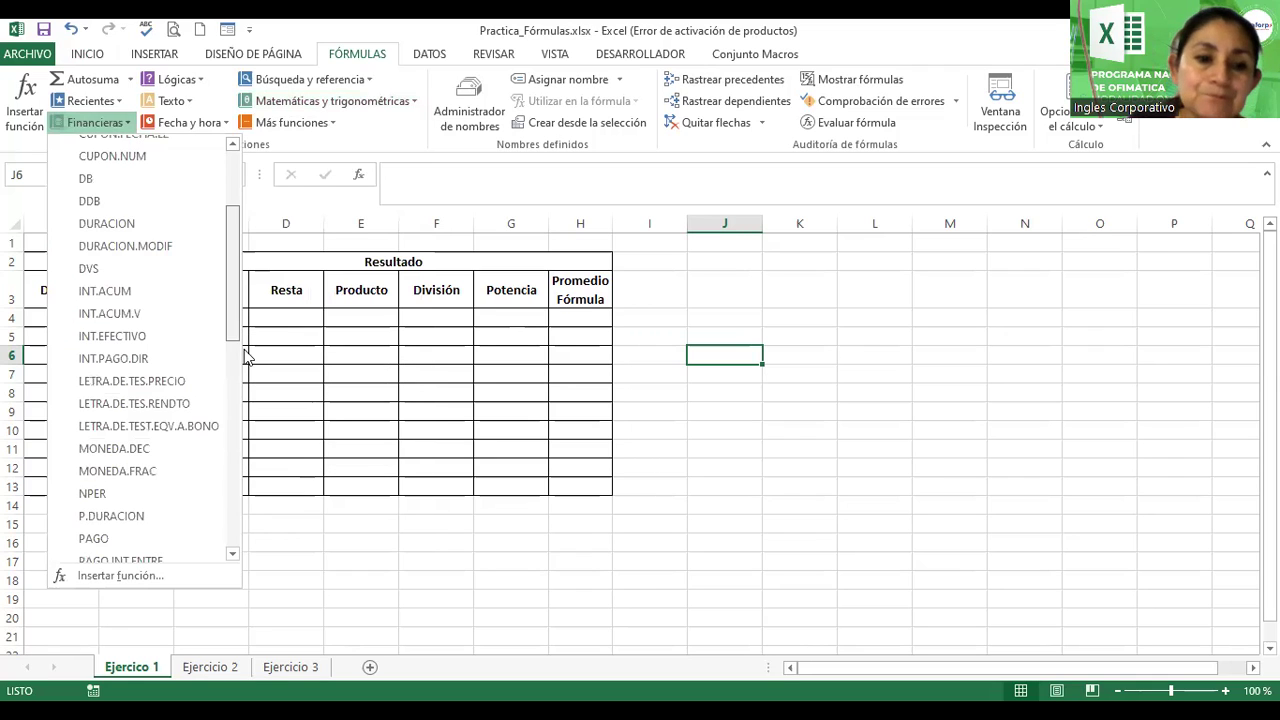
scroll(247, 358, "down", 3)
scroll(249, 374, "down", 1)
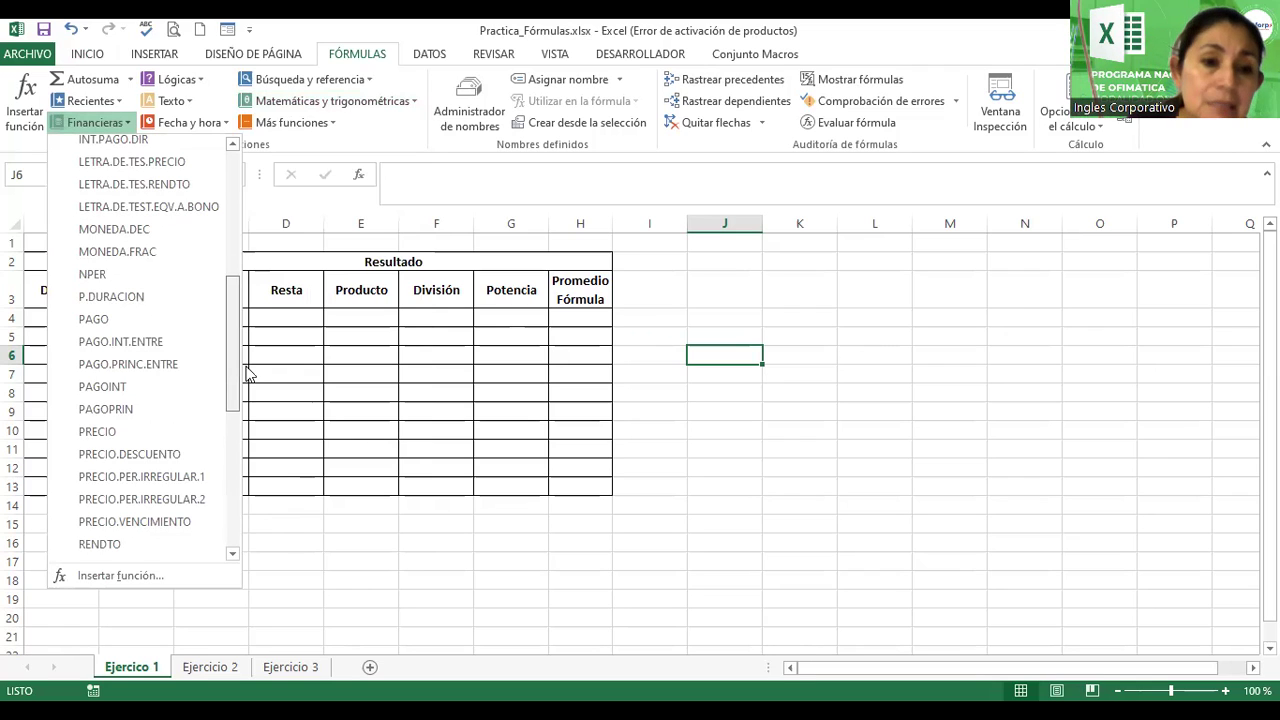
scroll(250, 413, "down", 2)
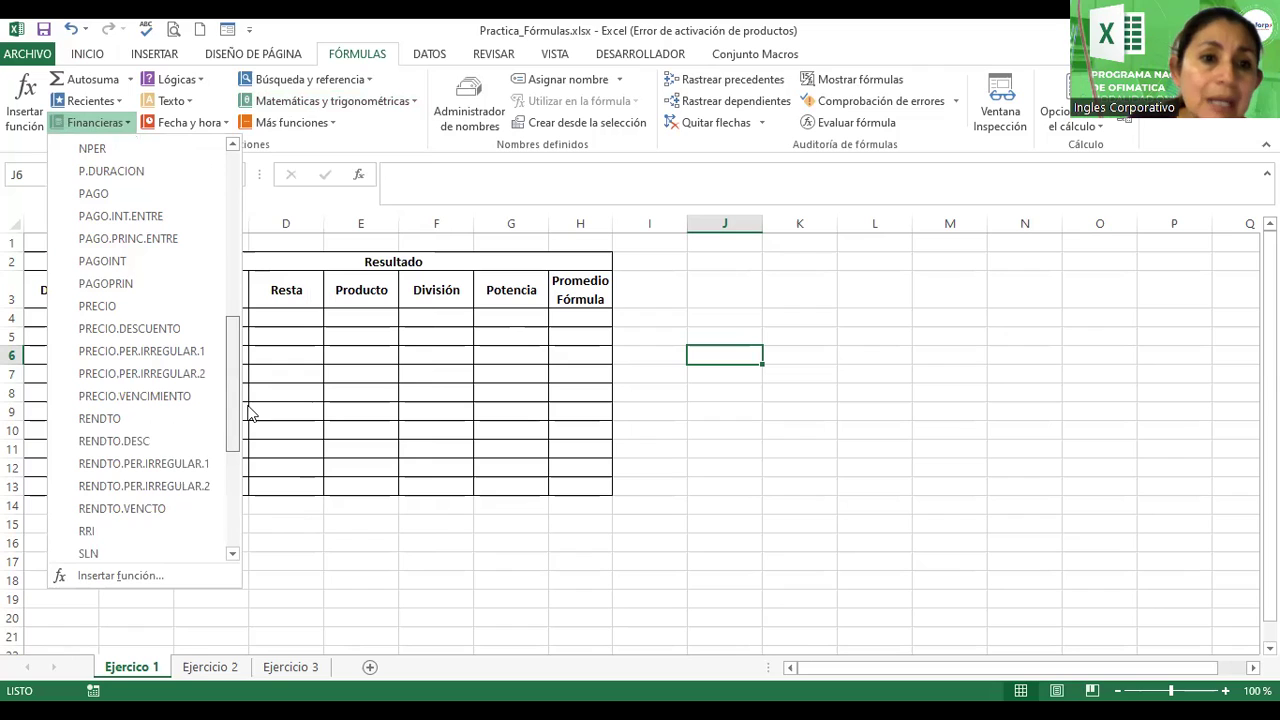
scroll(243, 378, "up", 2)
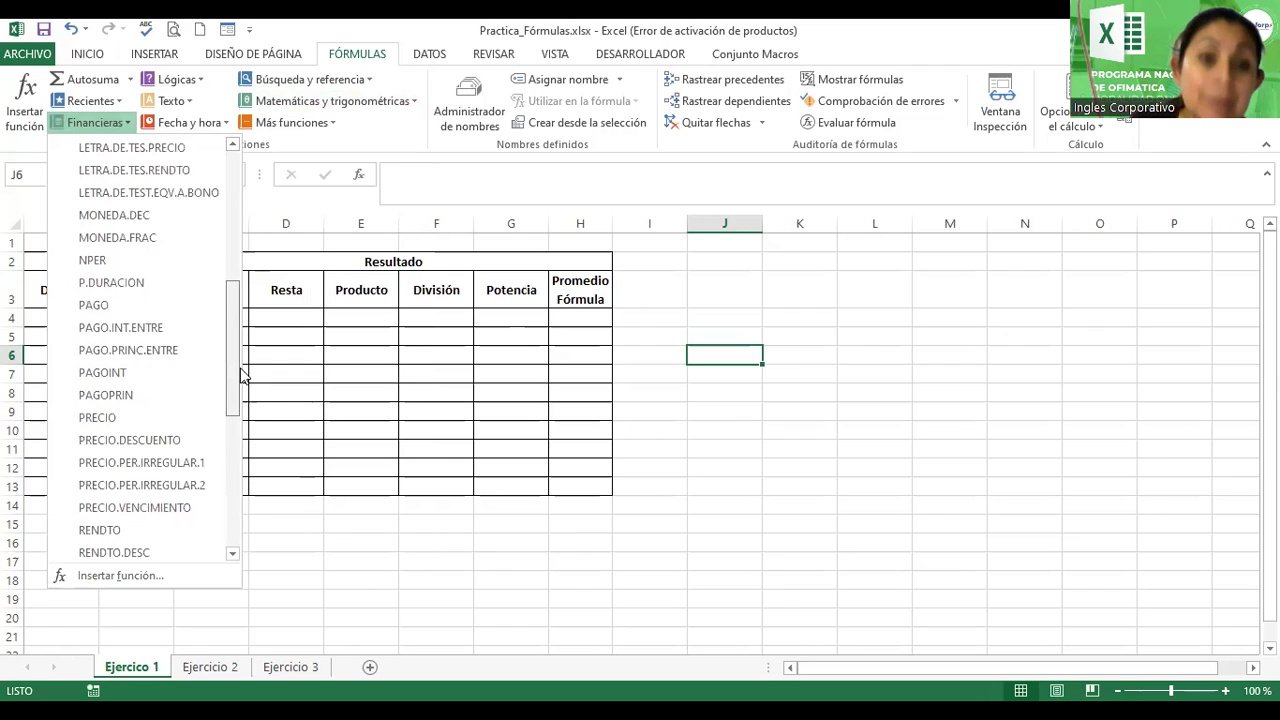
scroll(241, 368, "up", 1)
scroll(239, 352, "up", 1)
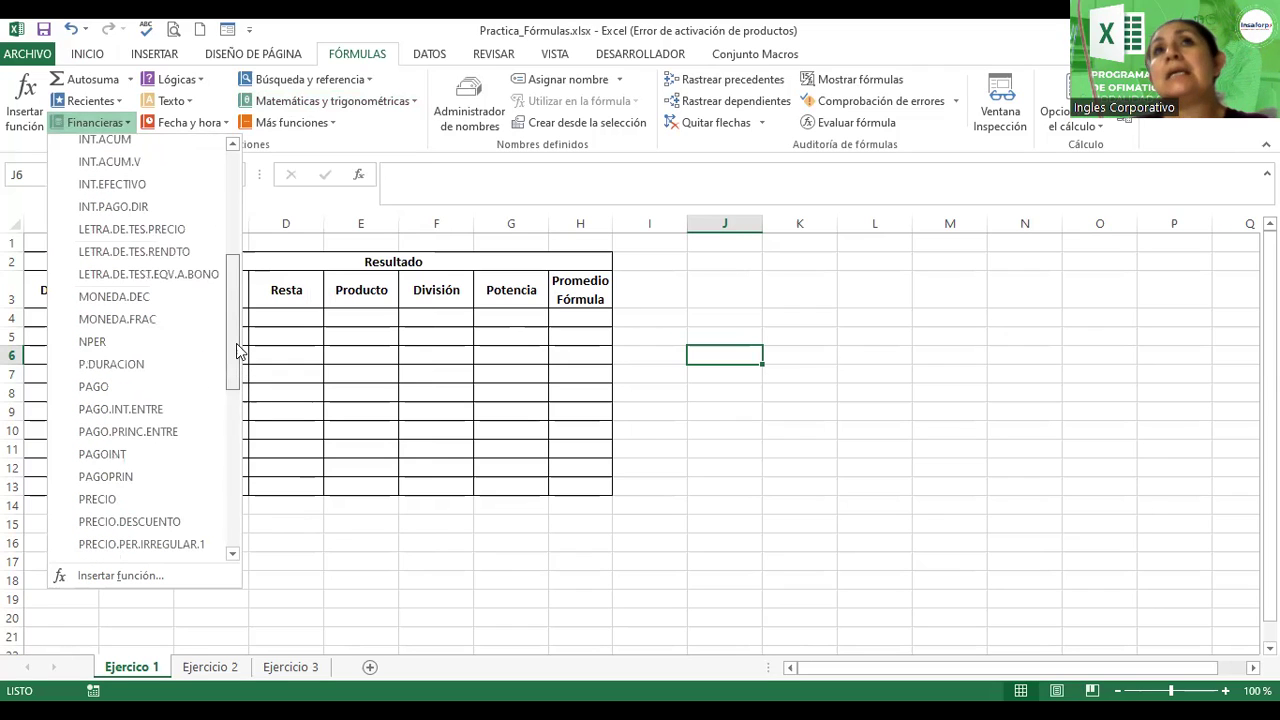
scroll(240, 352, "up", 1)
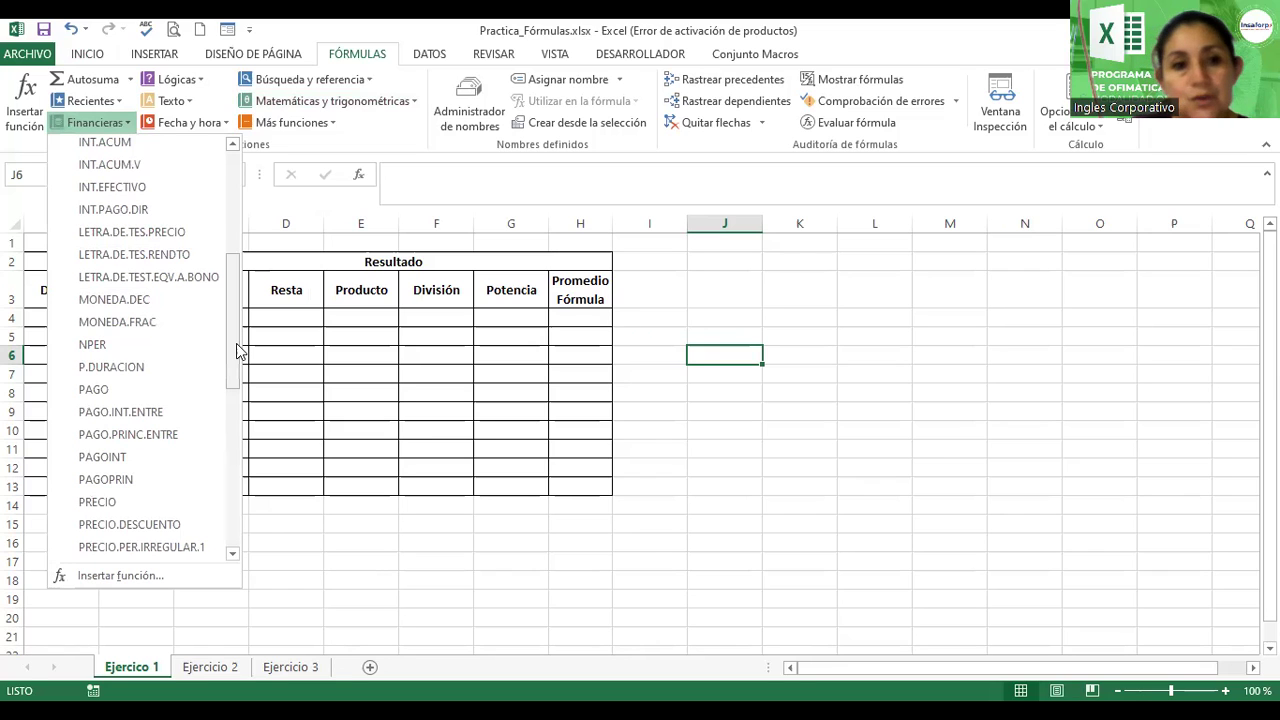
left_click(214, 132)
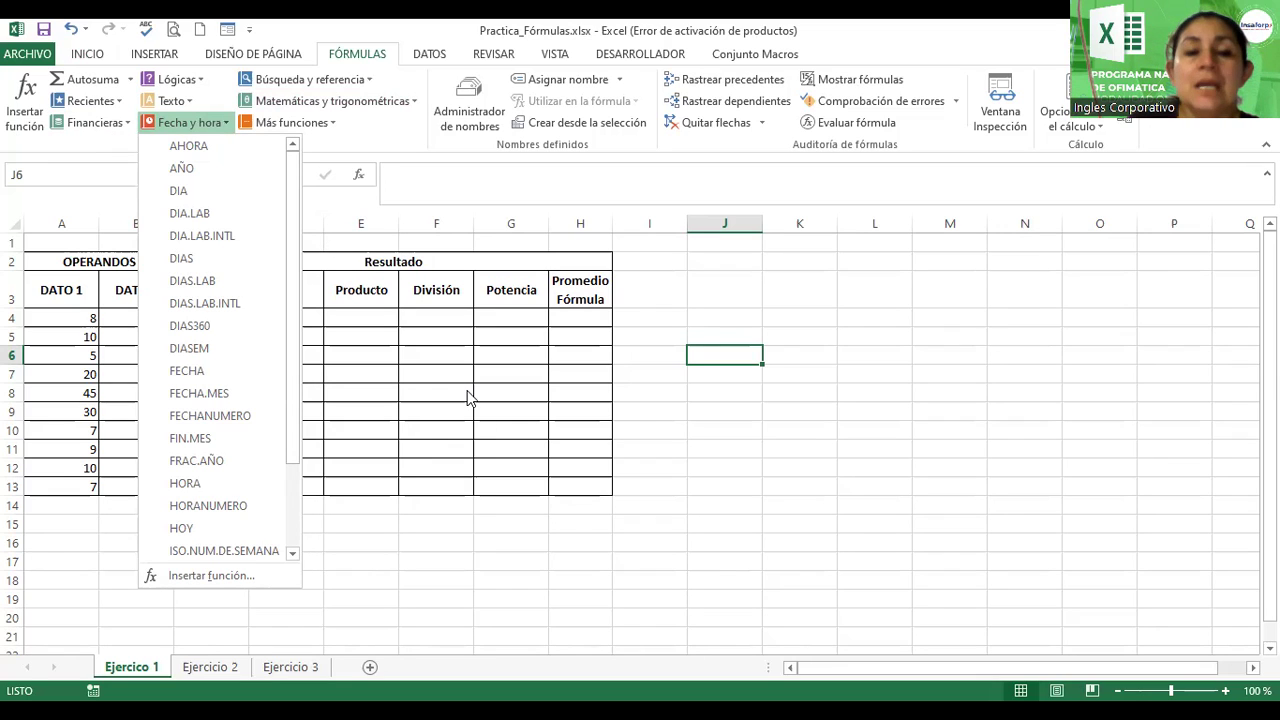
- Preview the Estadísticas, Ingeniería and Compatibilidad lists under Más funciones, then close the menus
left_click(328, 124)
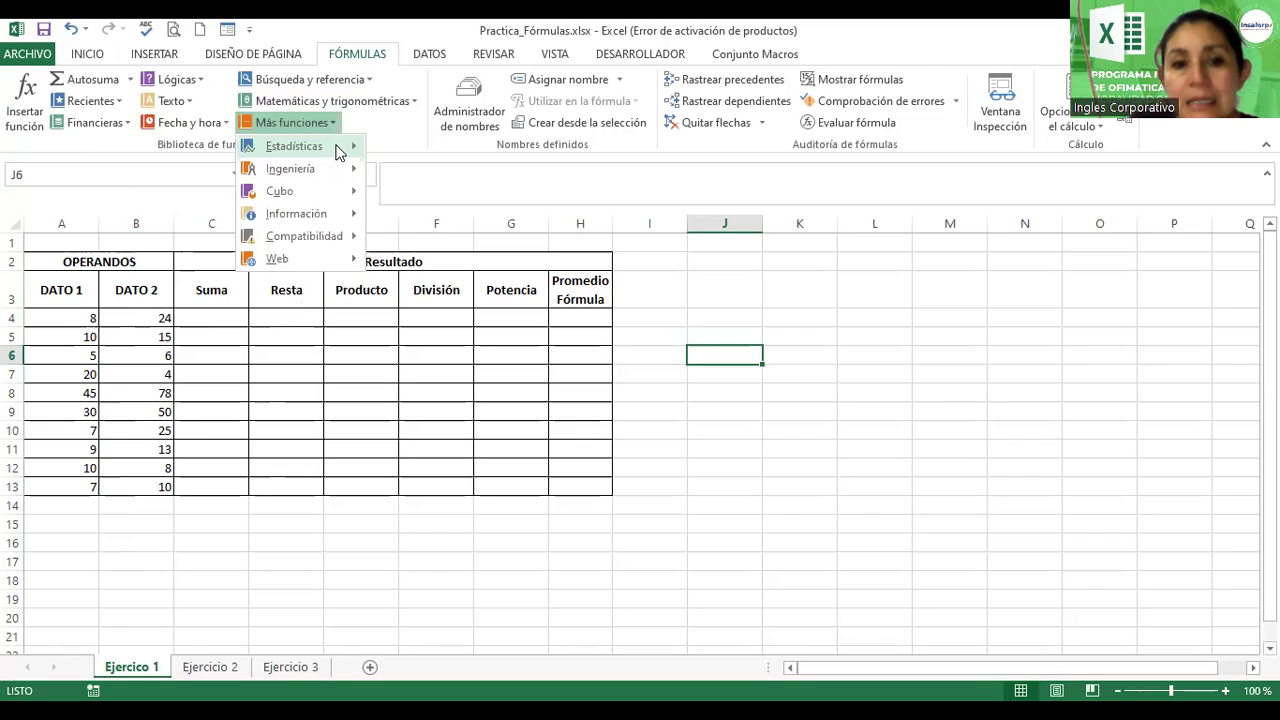
mouse_move(338, 150)
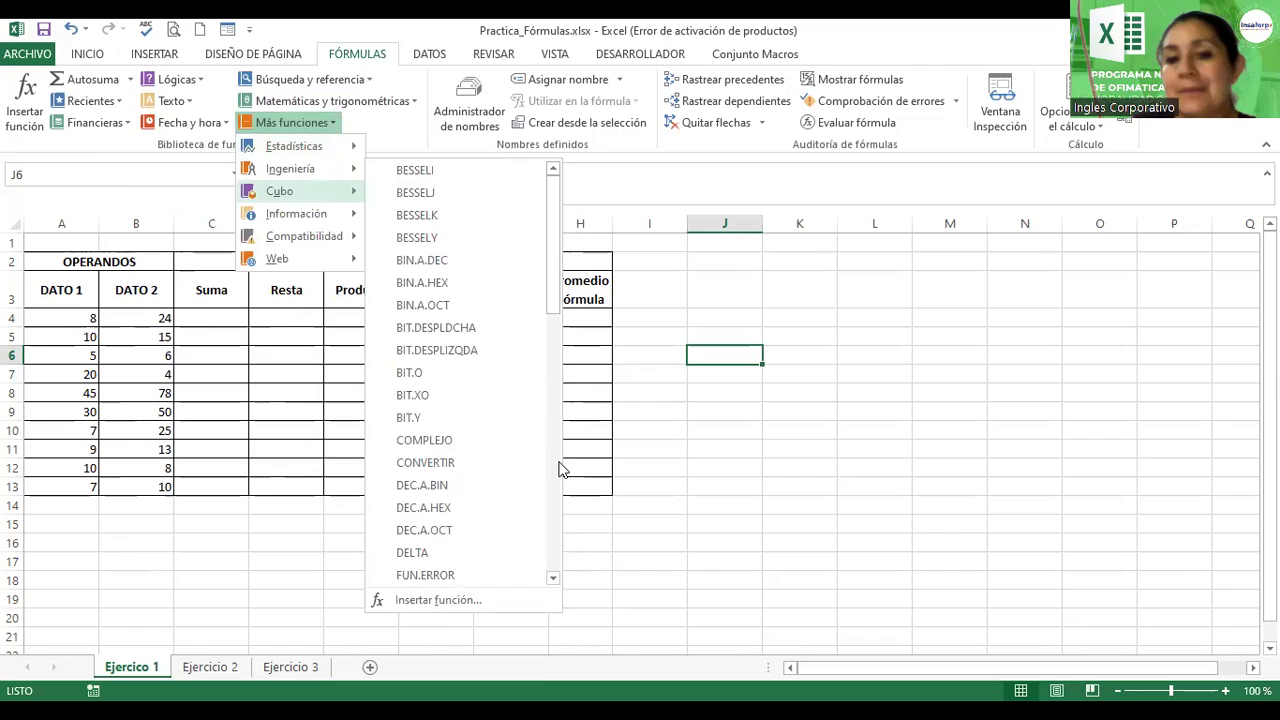
mouse_move(308, 238)
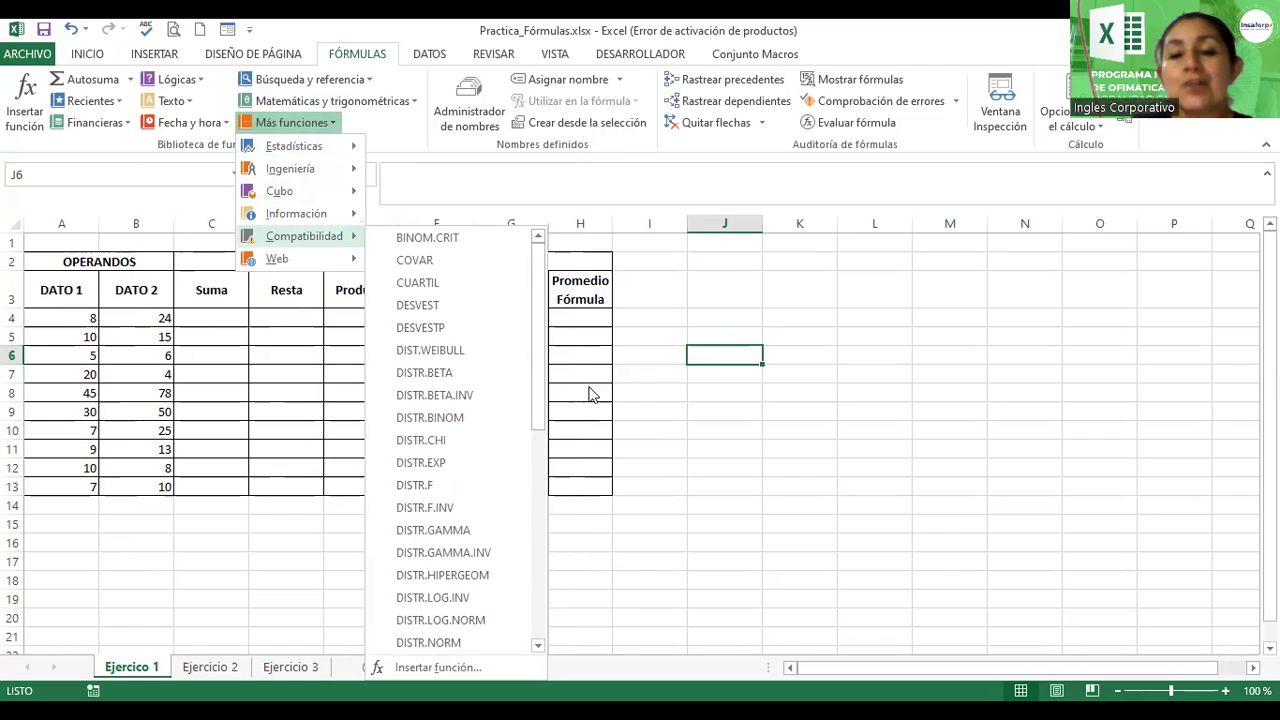
left_click(809, 441)
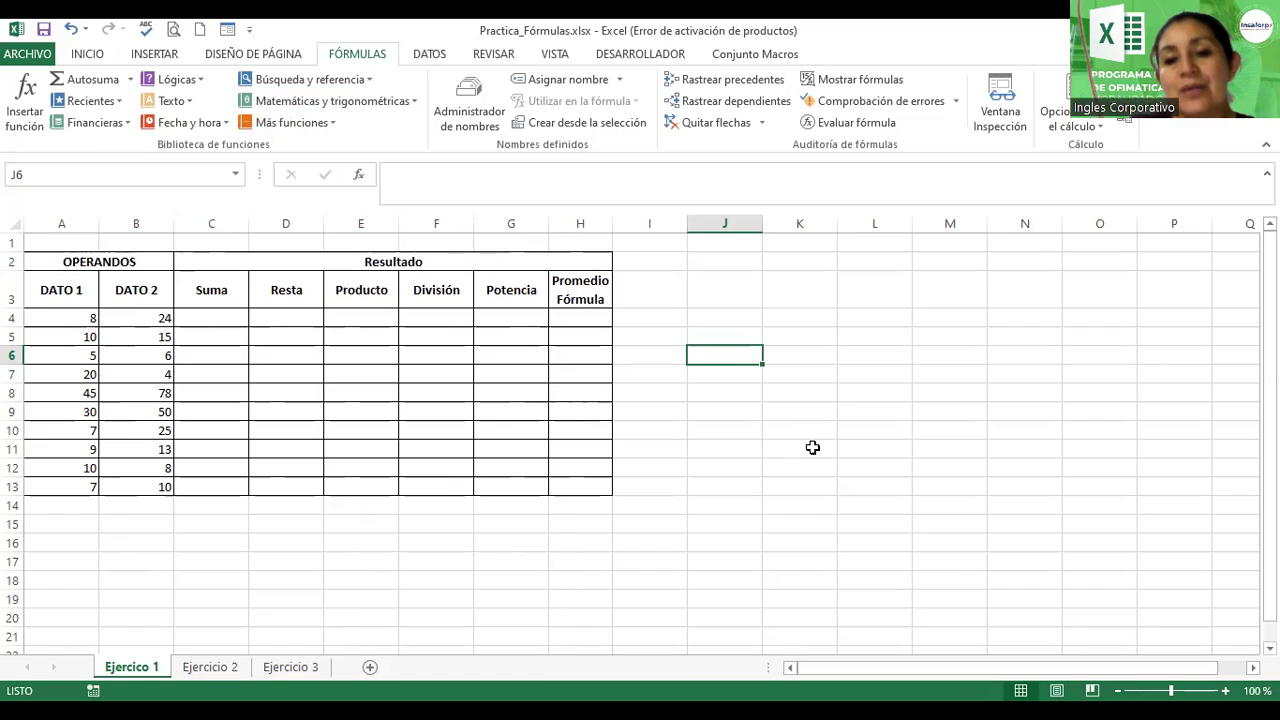
- Enter =A4+B4 in C4 so the first Suma result shows 32
left_click(1225, 691)
left_click(1225, 691)
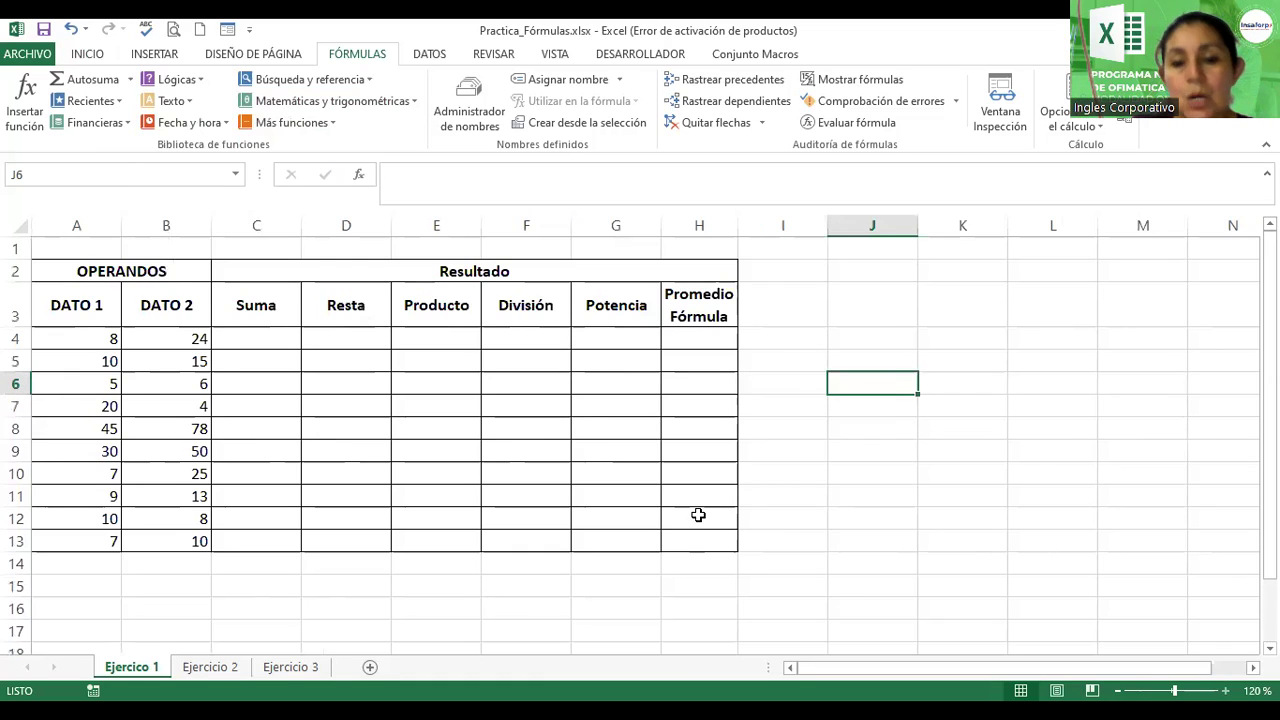
scroll(698, 515, "up", 1)
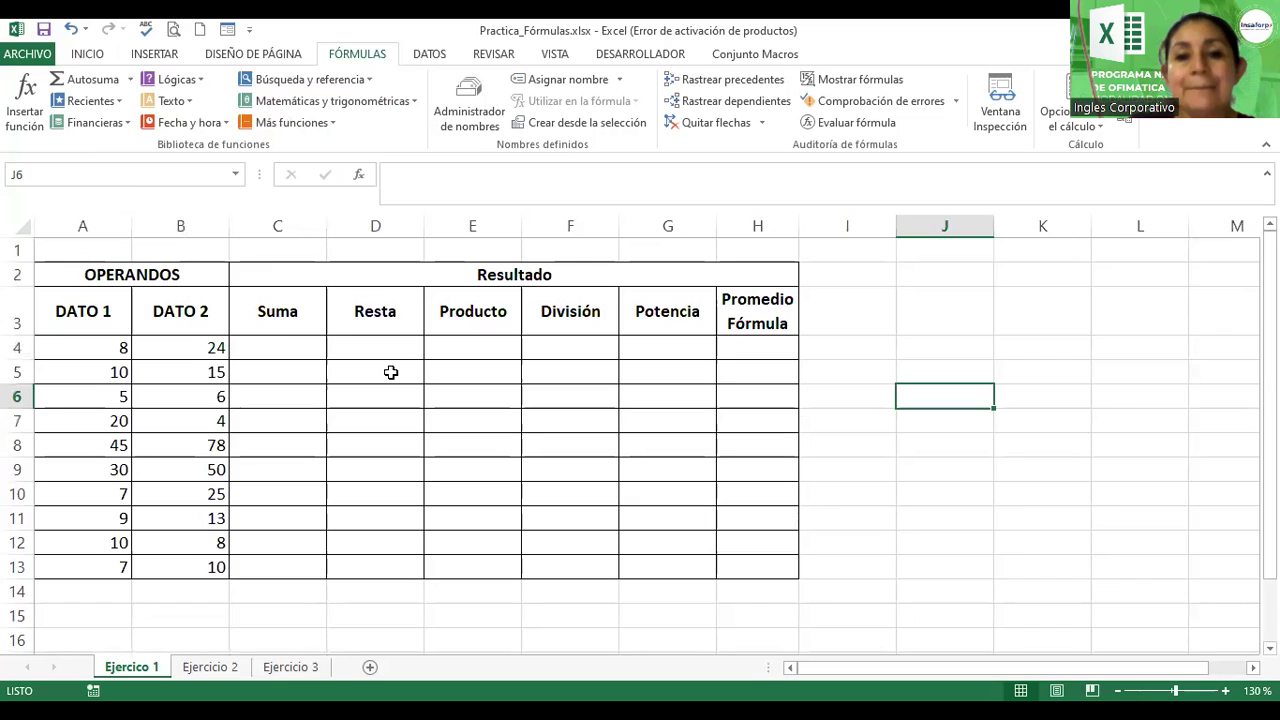
left_click(282, 347)
type("=")
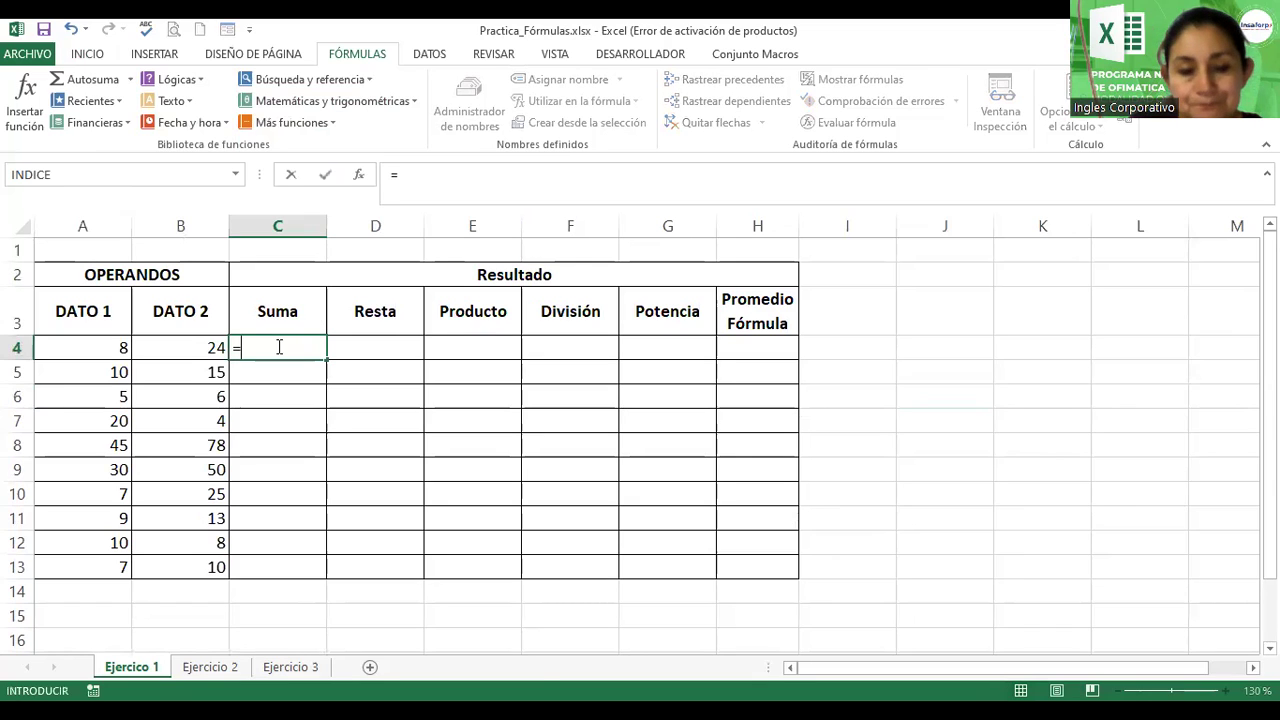
left_click(68, 347)
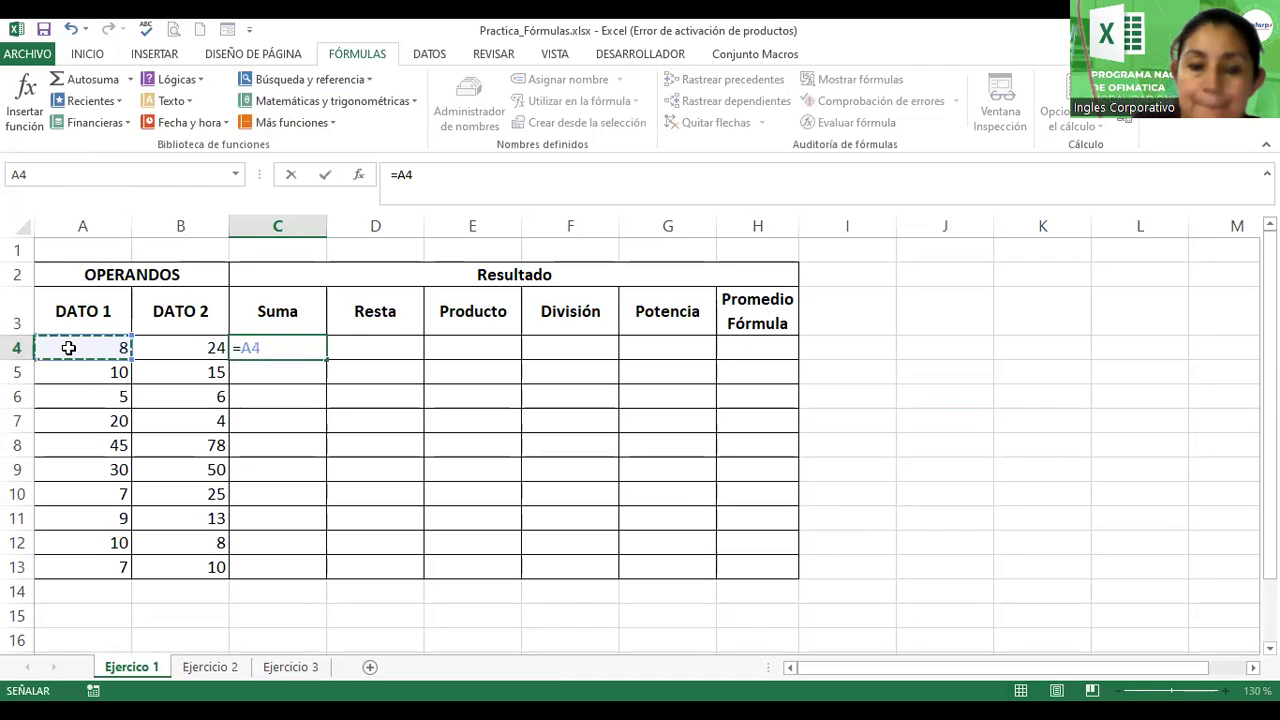
key("shift")
type("+")
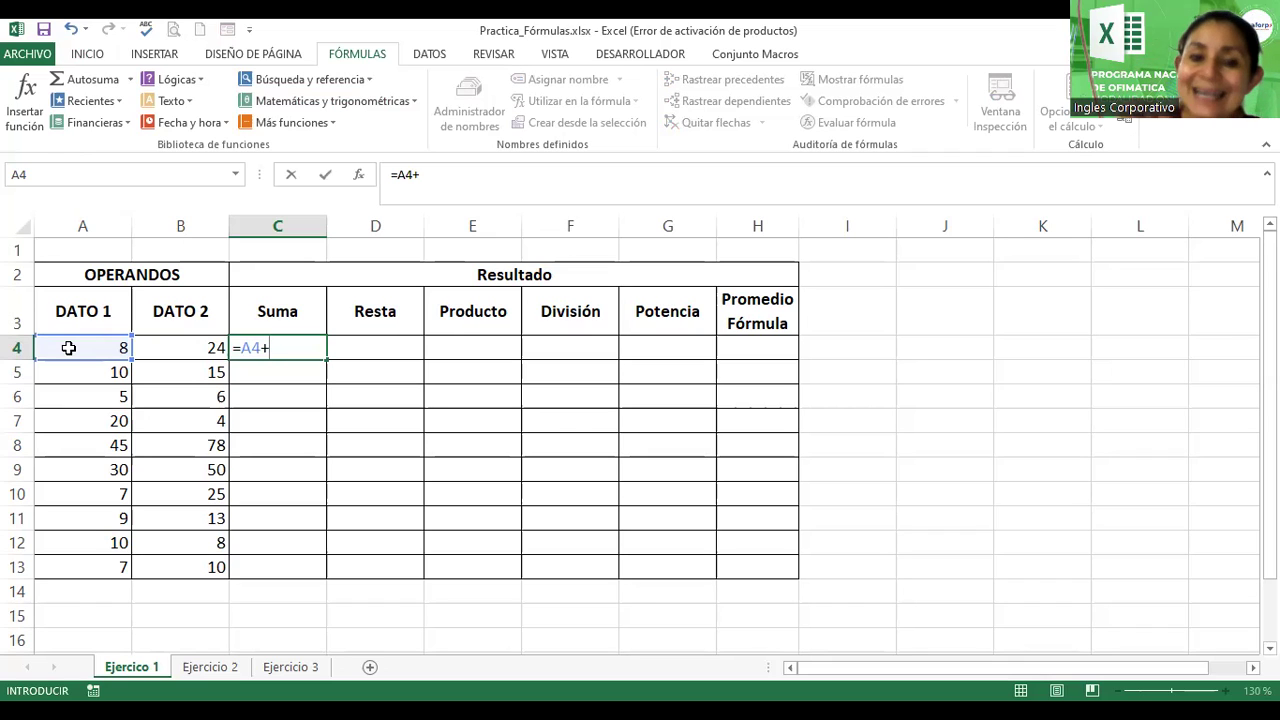
left_click(170, 345)
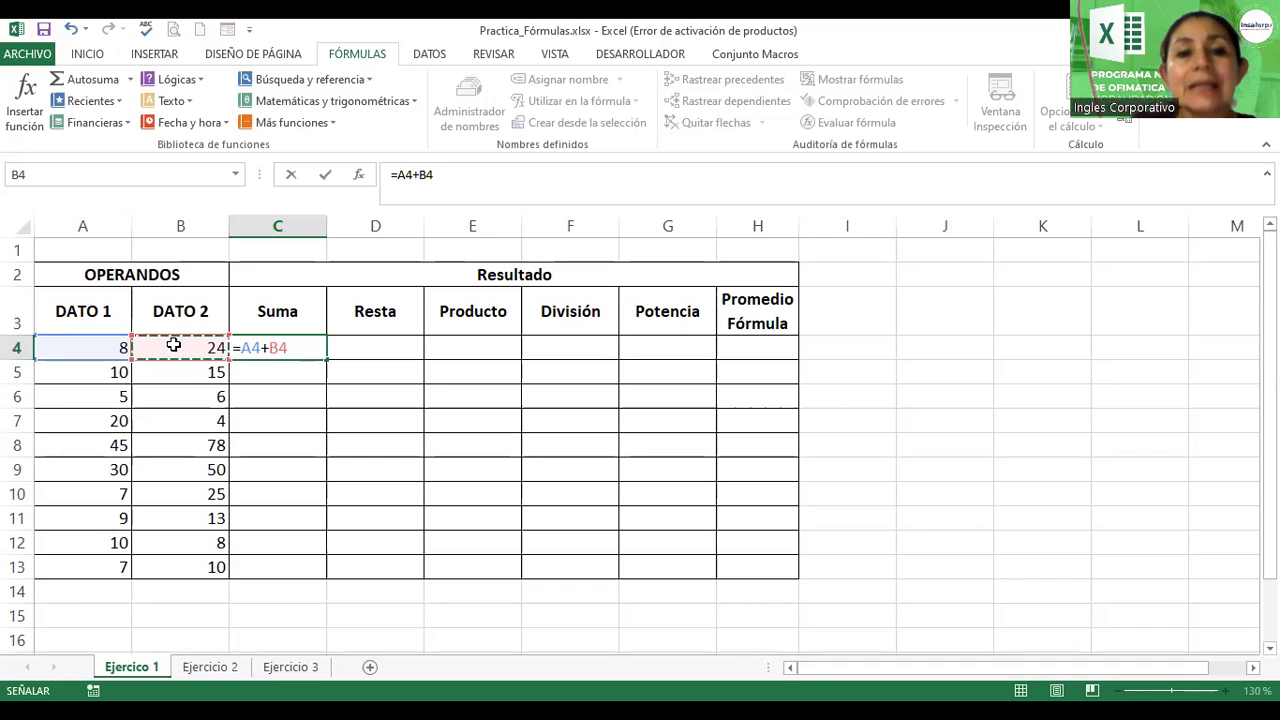
key("Return")
left_click(265, 347)
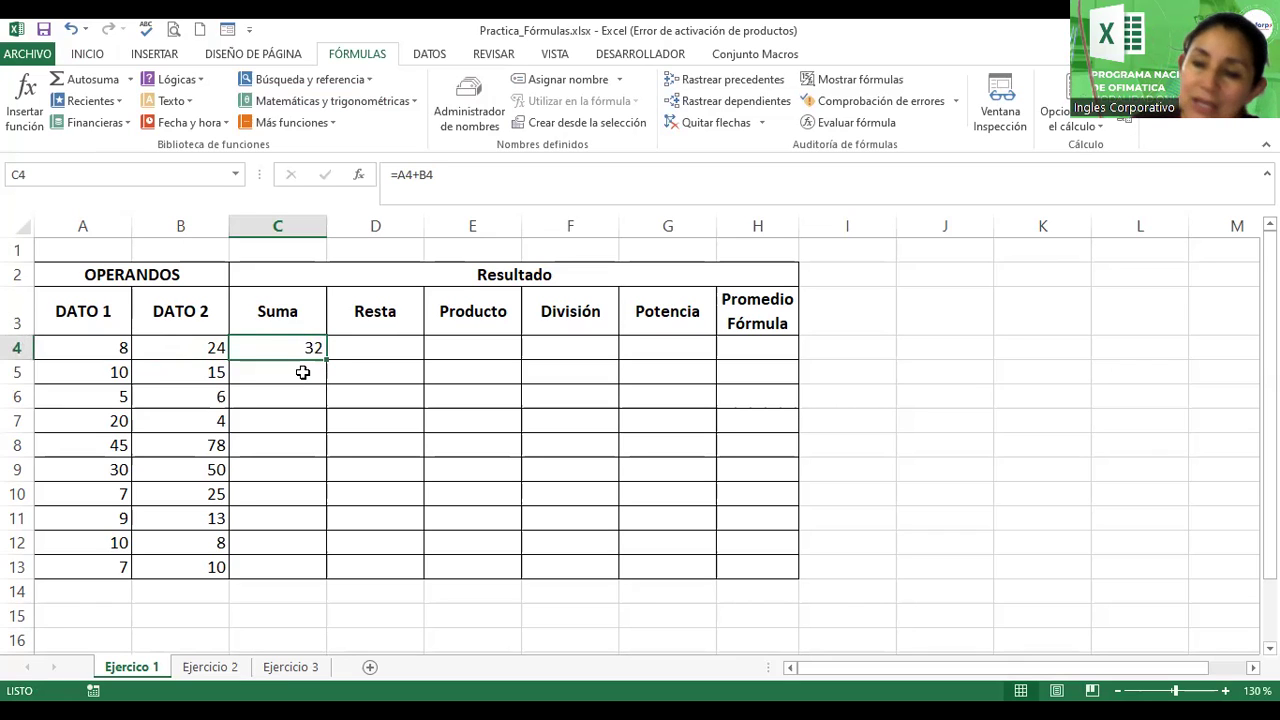
key("Return")
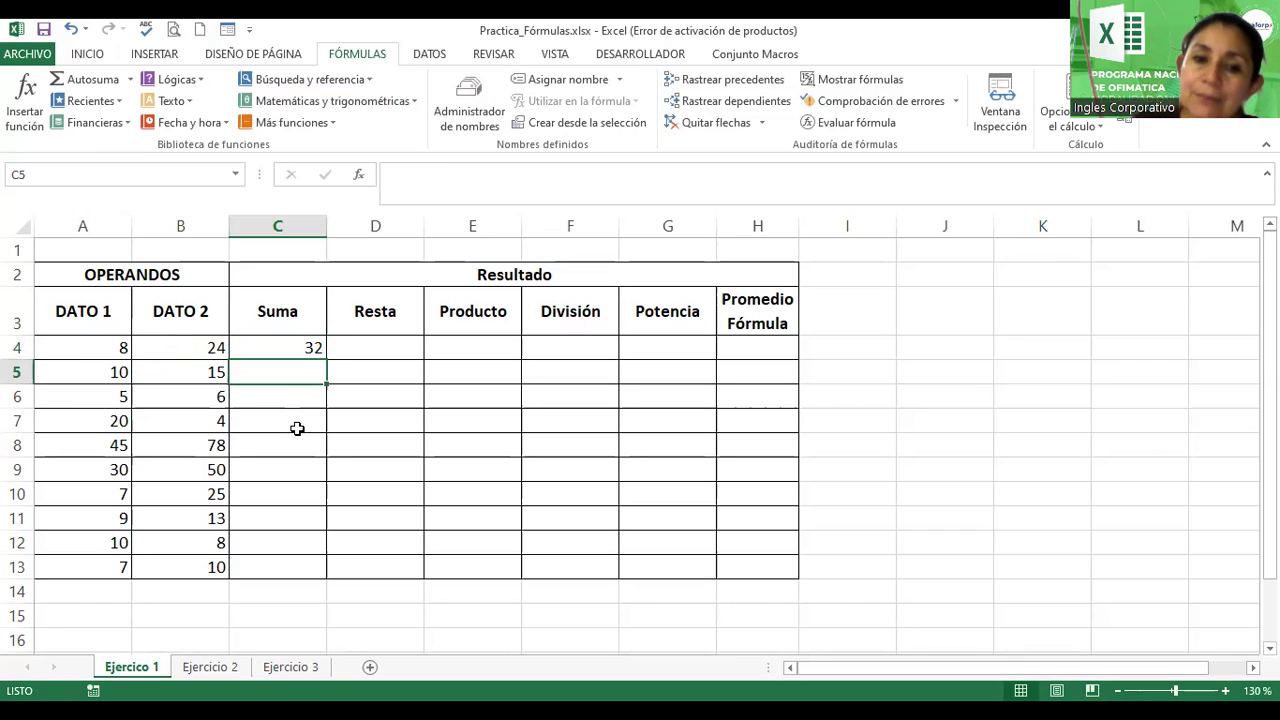
- Copy C4's =A4+B4 formula down through C13 with the fill handle
left_click(294, 425)
left_click(291, 449)
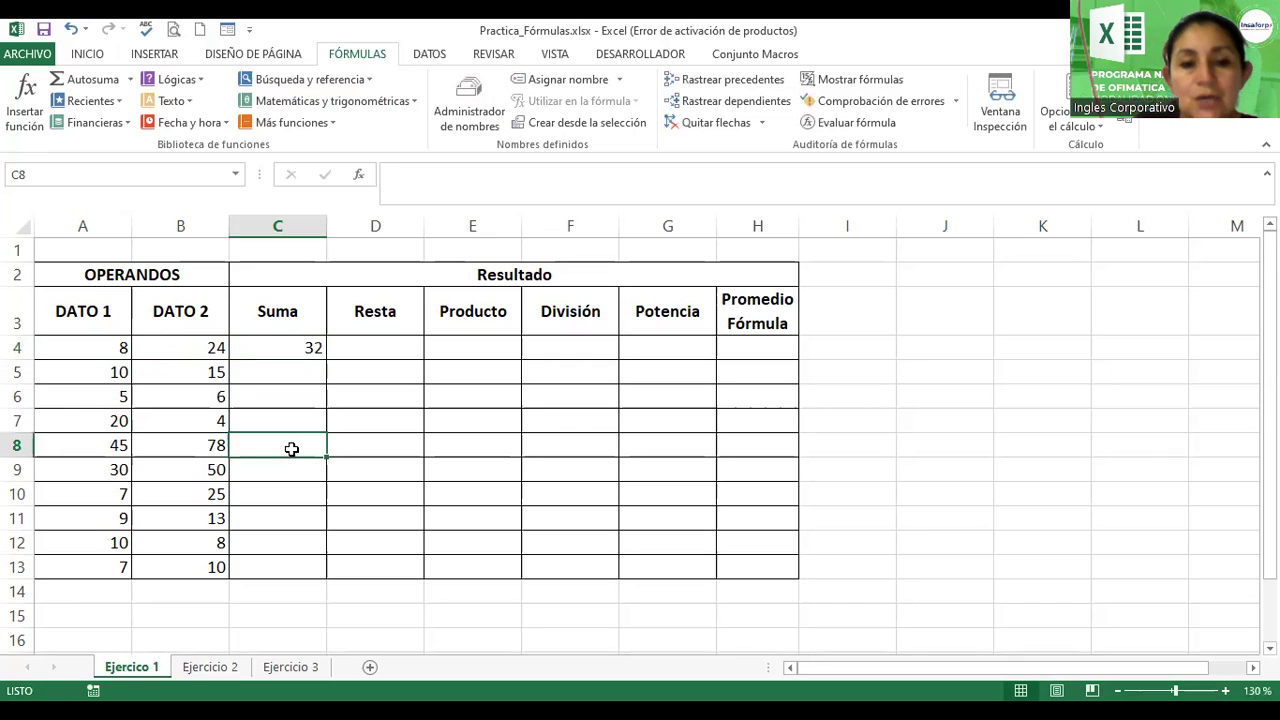
left_click(297, 343)
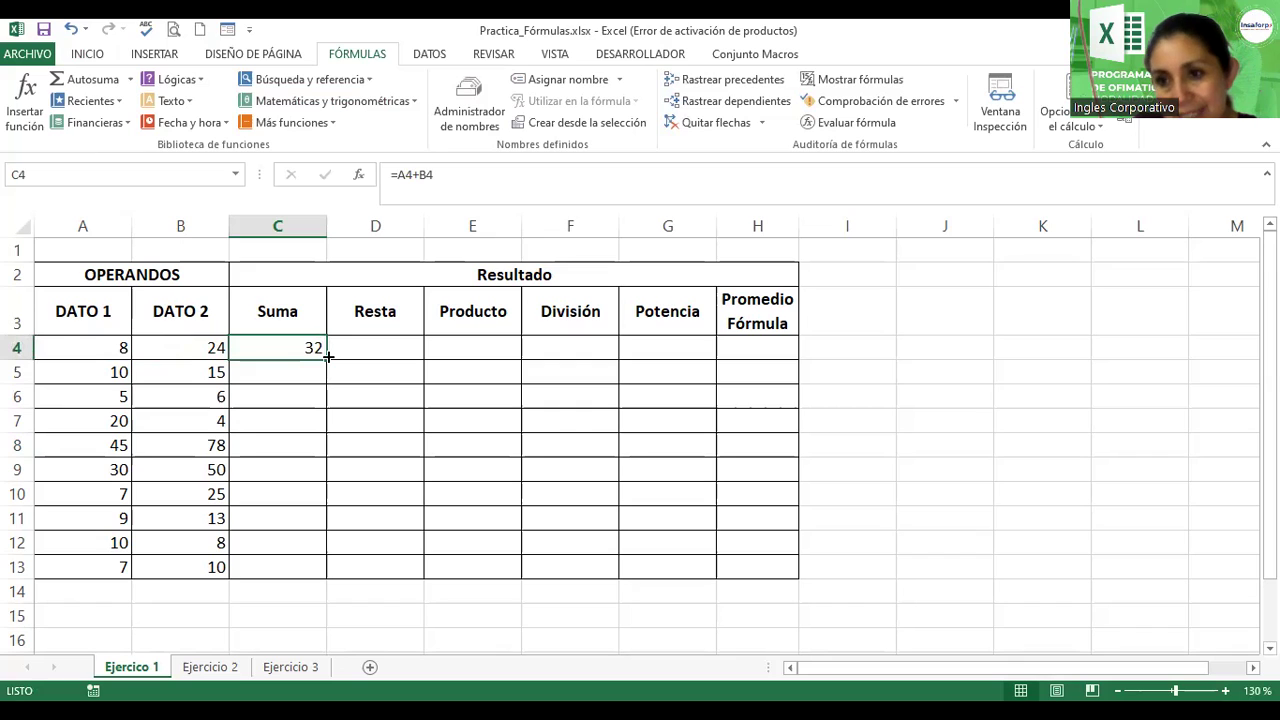
double_click(327, 355)
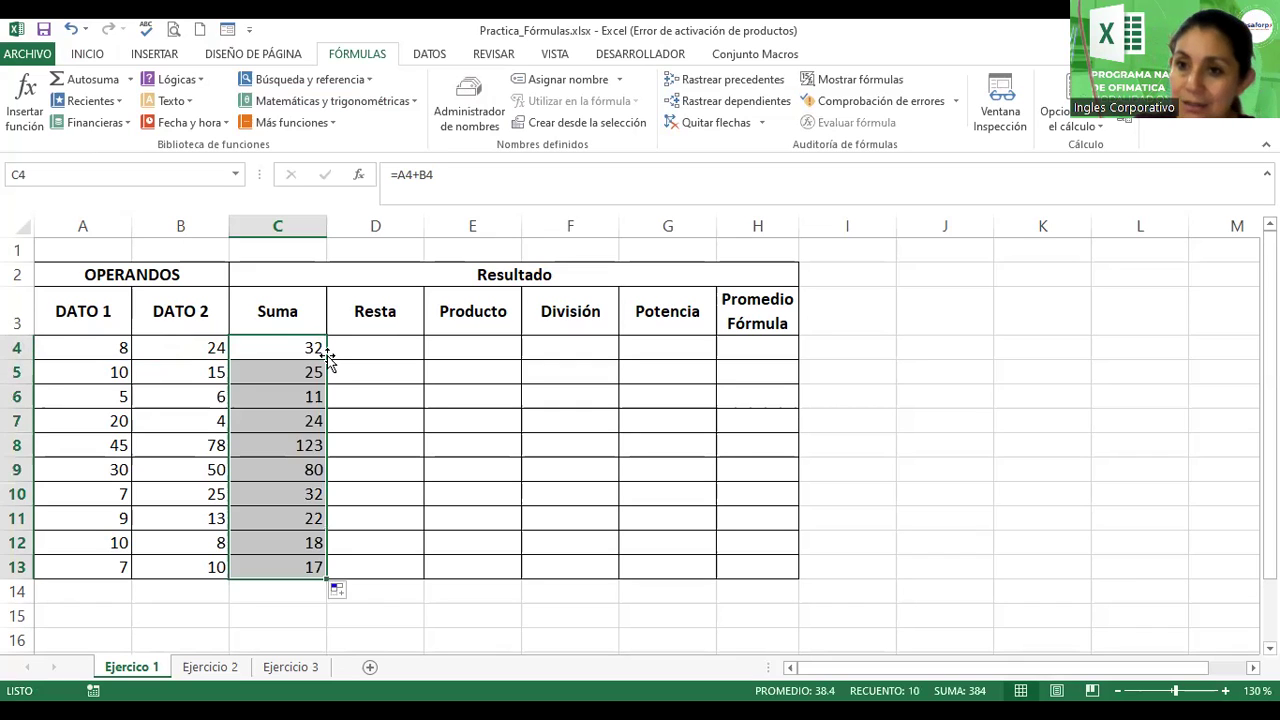
key("ctrl+z")
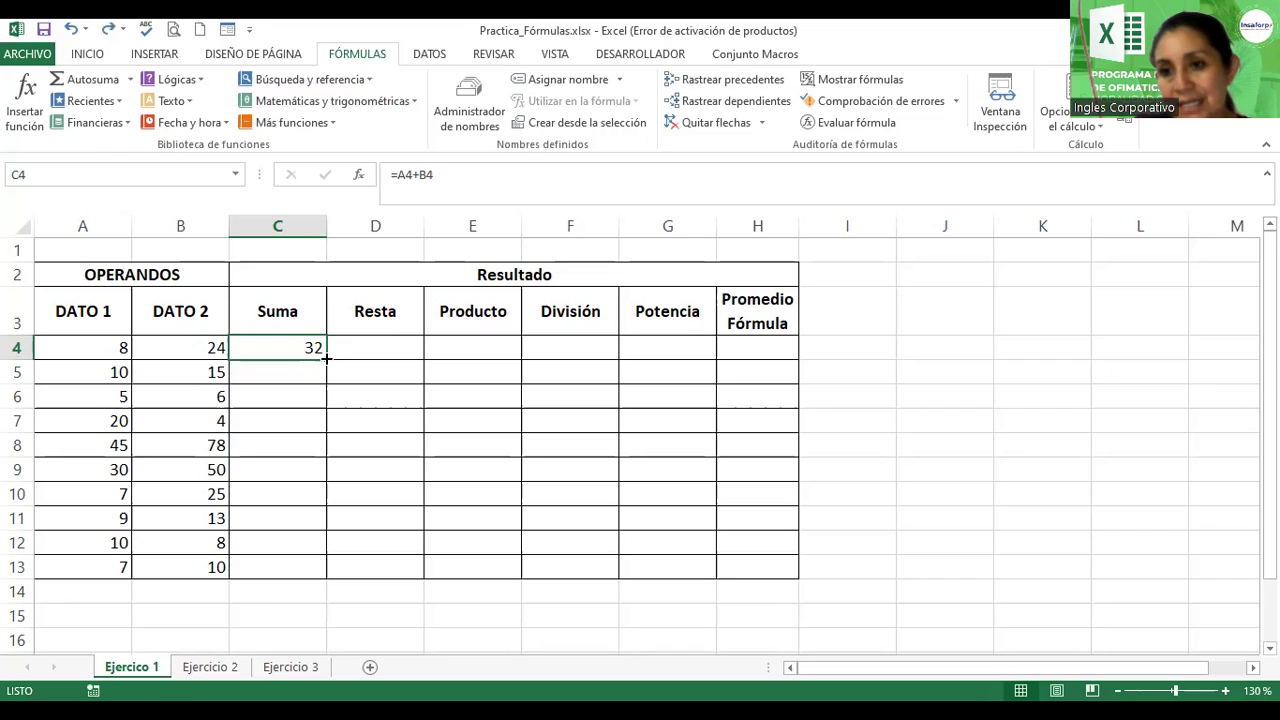
left_click_drag(326, 357, 326, 451)
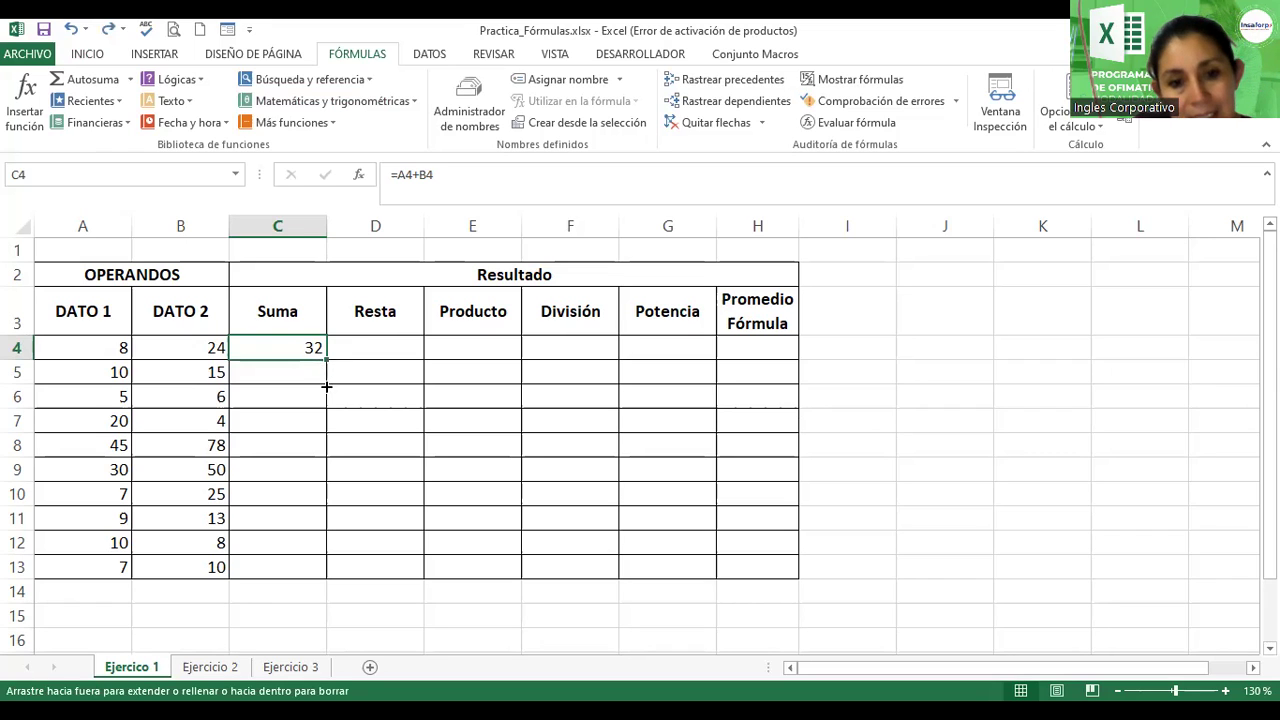
left_click_drag(326, 451, 330, 580)
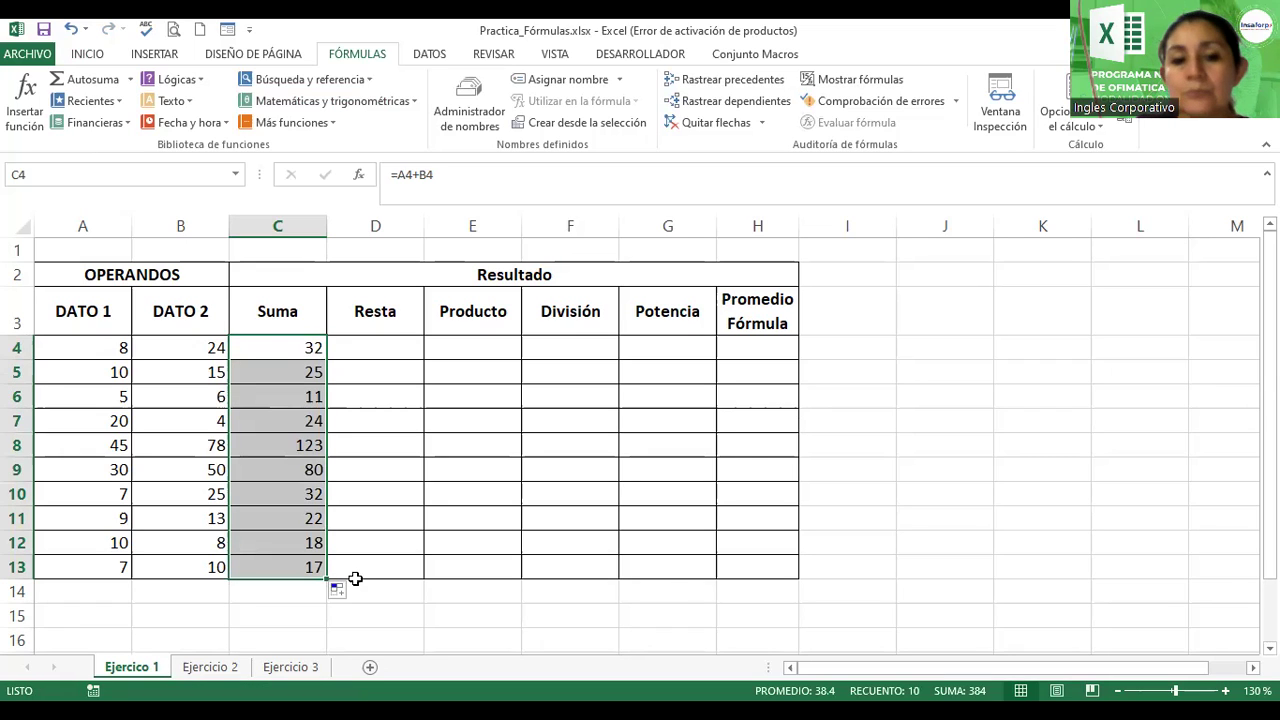
scroll(640, 435, "up", 3, "ctrl")
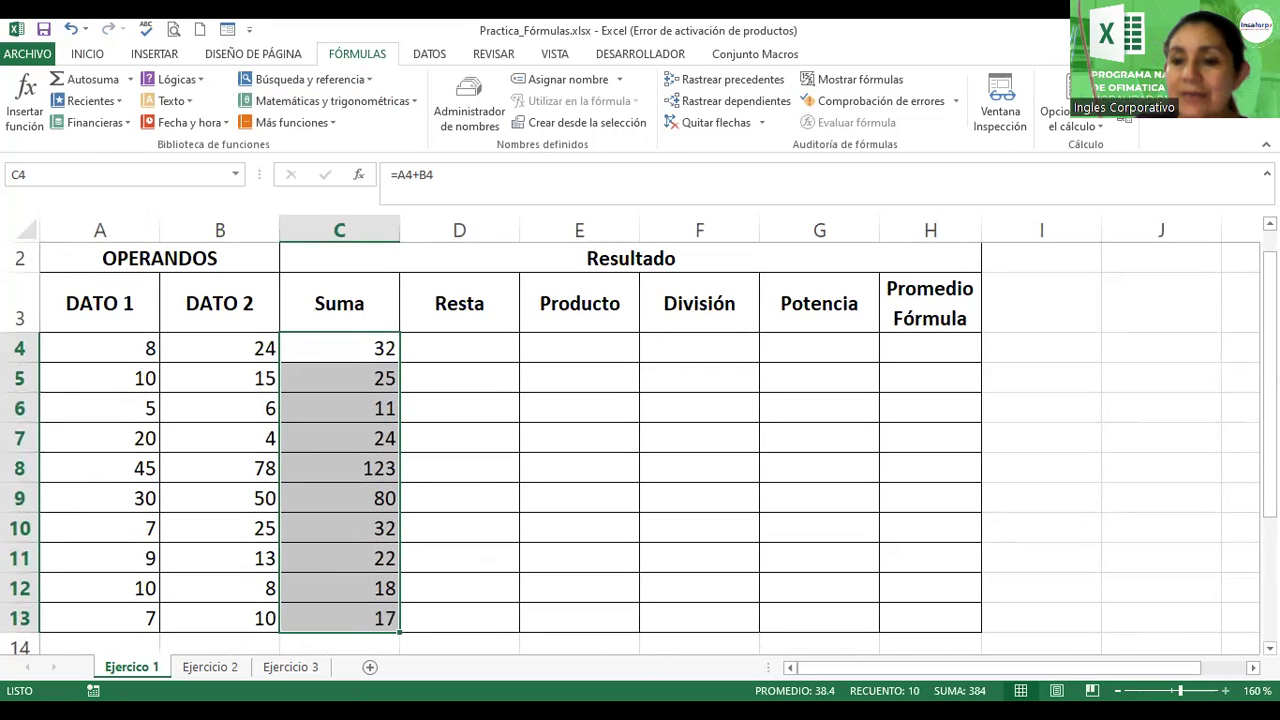
- Enter =A4-B3 in D4, which returns the #¡VALOR! error
left_click(492, 340)
type("=")
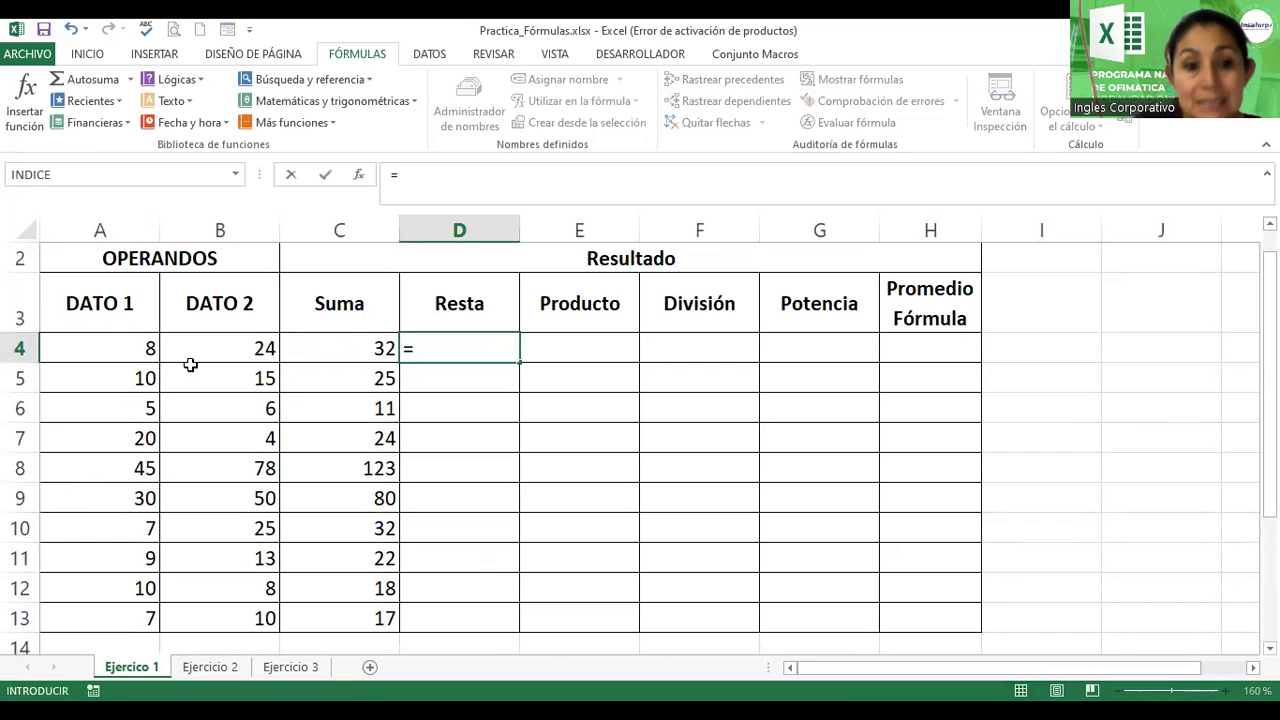
left_click(114, 346)
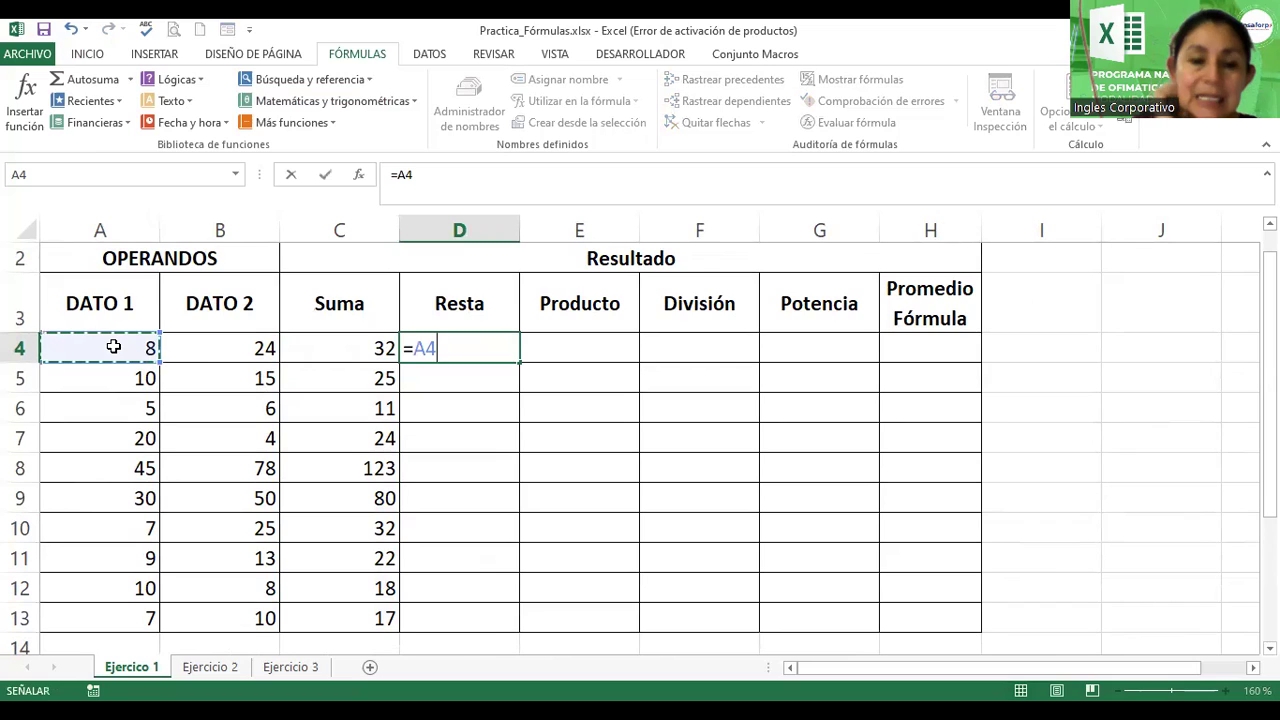
type("-")
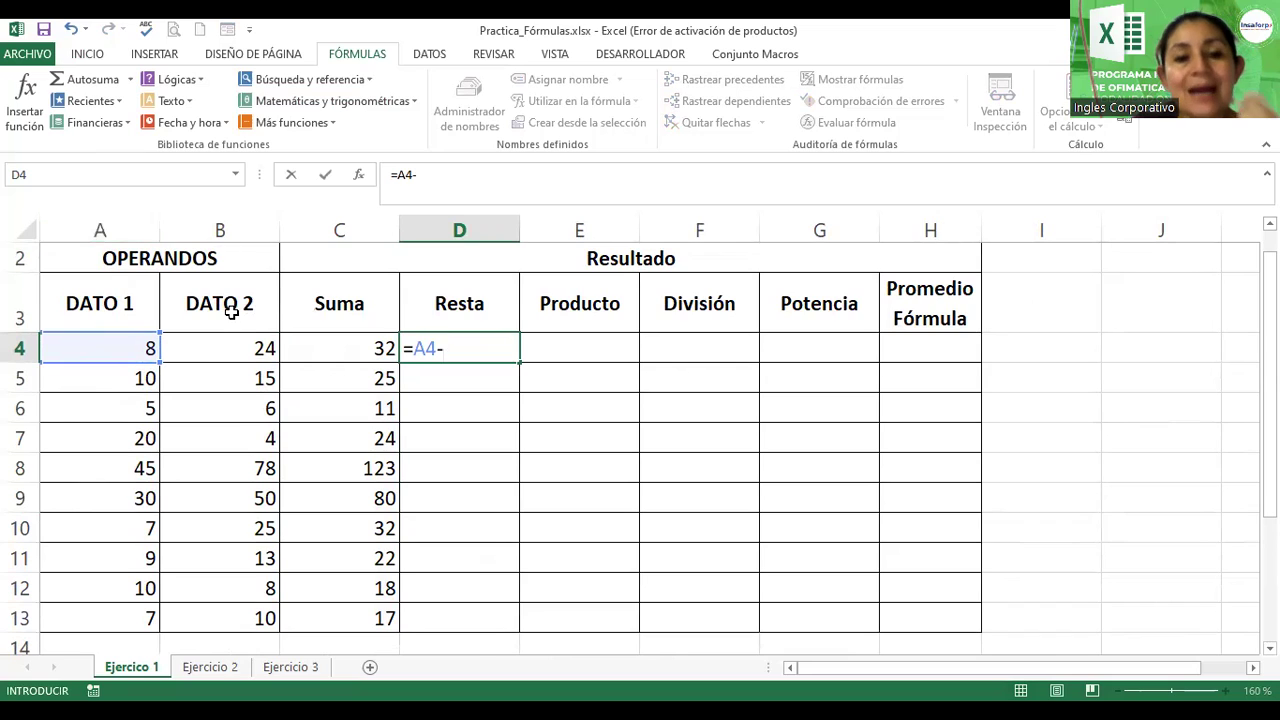
left_click(233, 309)
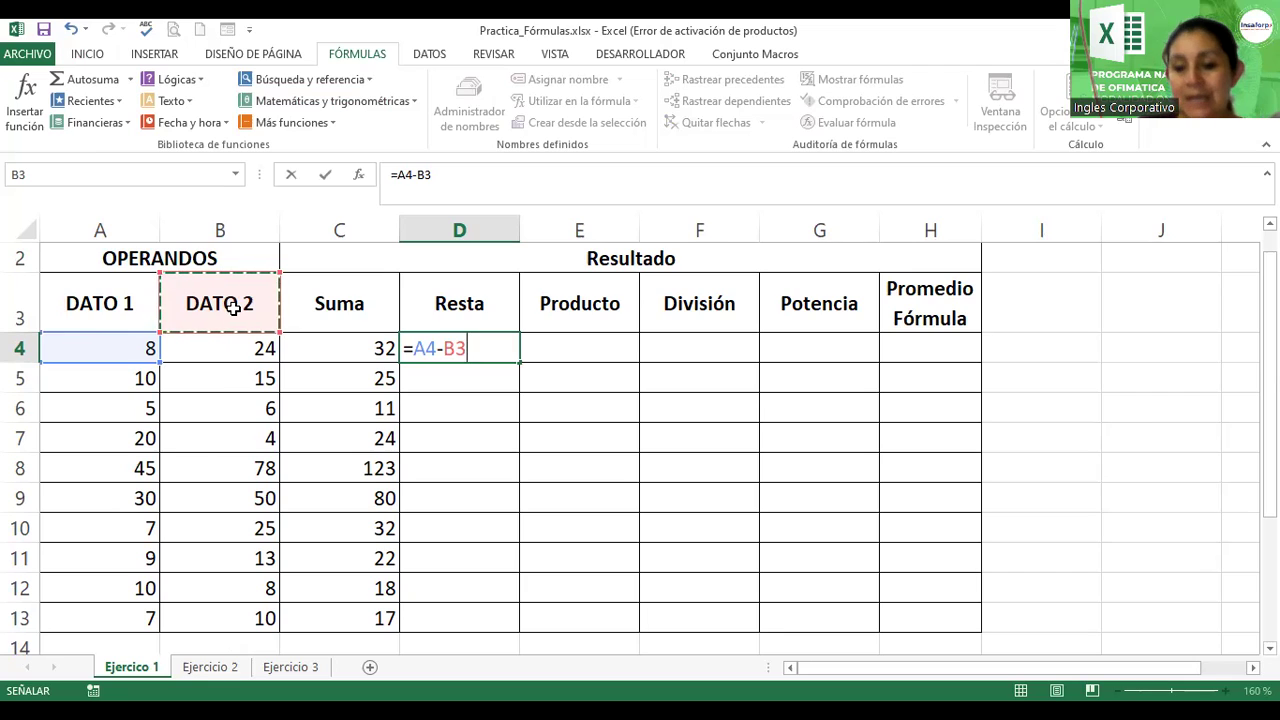
key("Return")
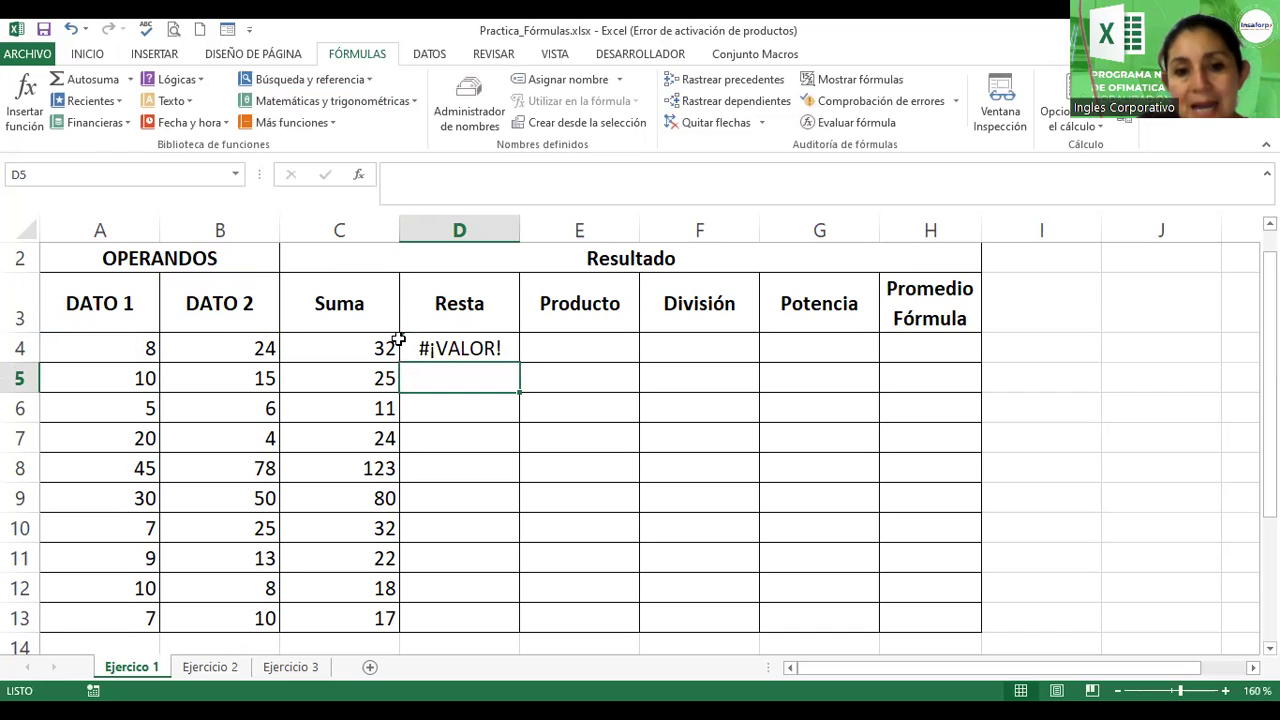
left_click(421, 348)
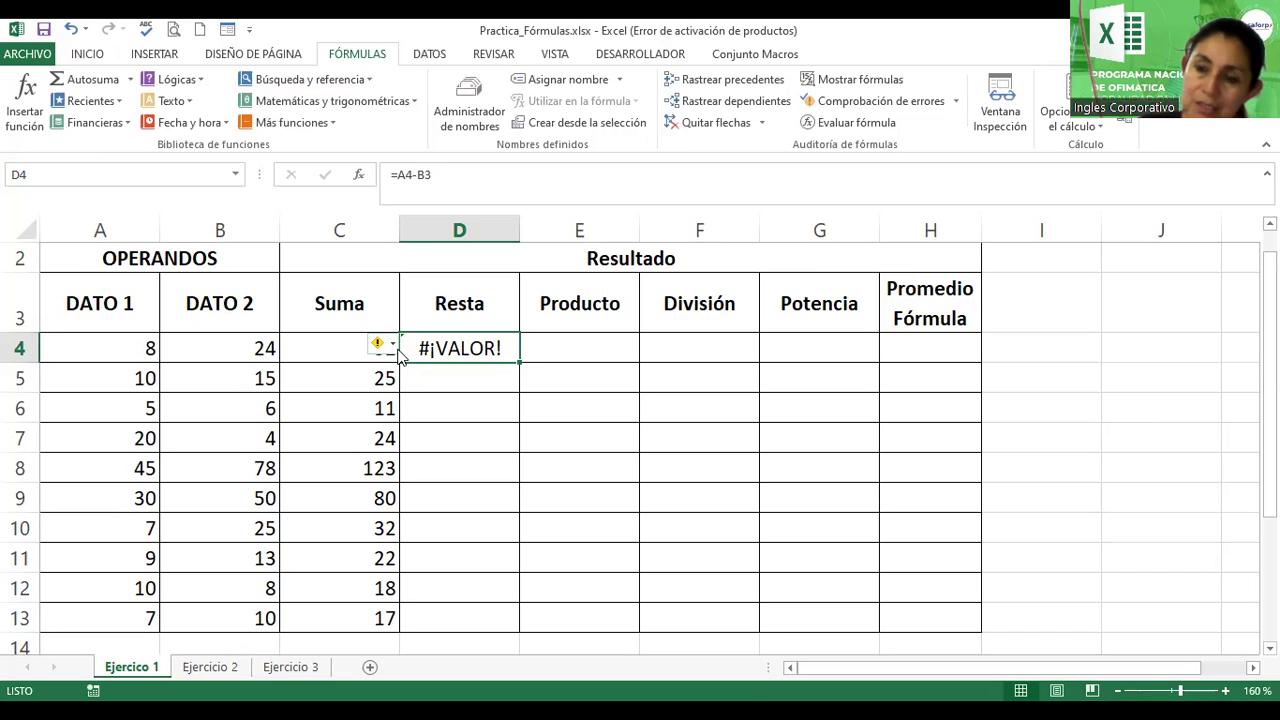
- From D4's error options, choose Mostrar pasos de cálculo to open Evaluar fórmula
left_click(394, 346)
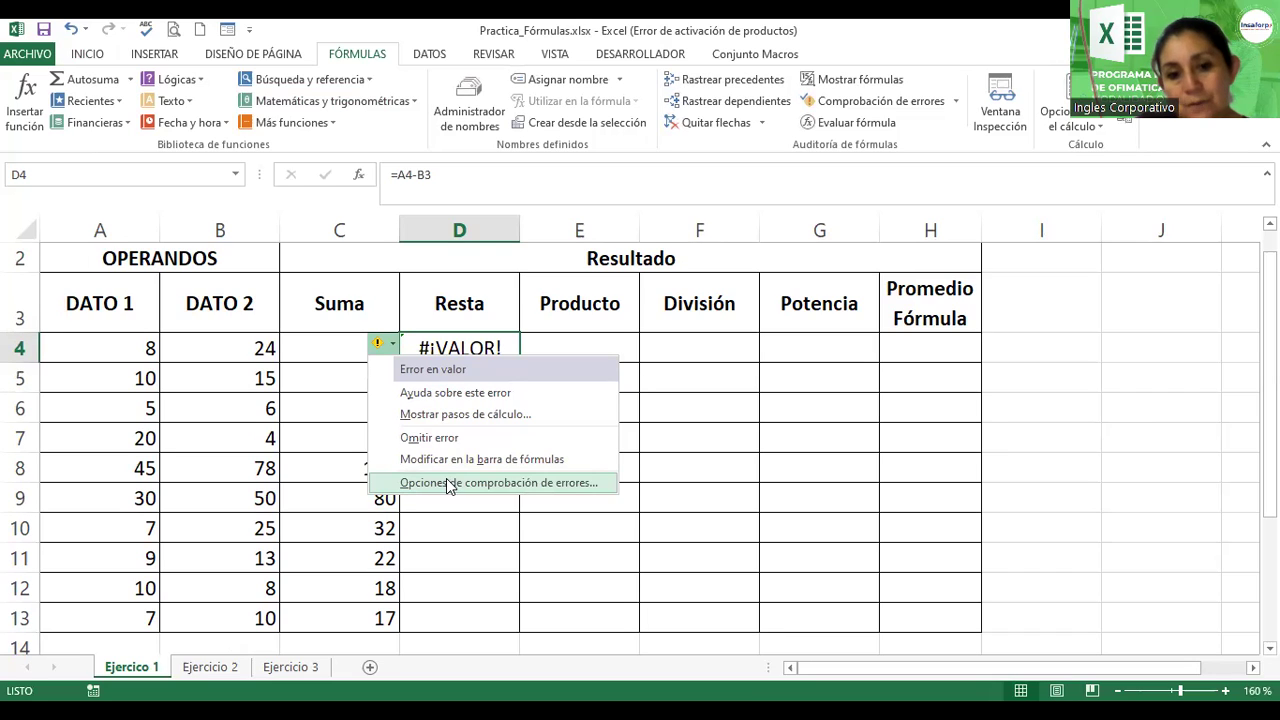
left_click(442, 416)
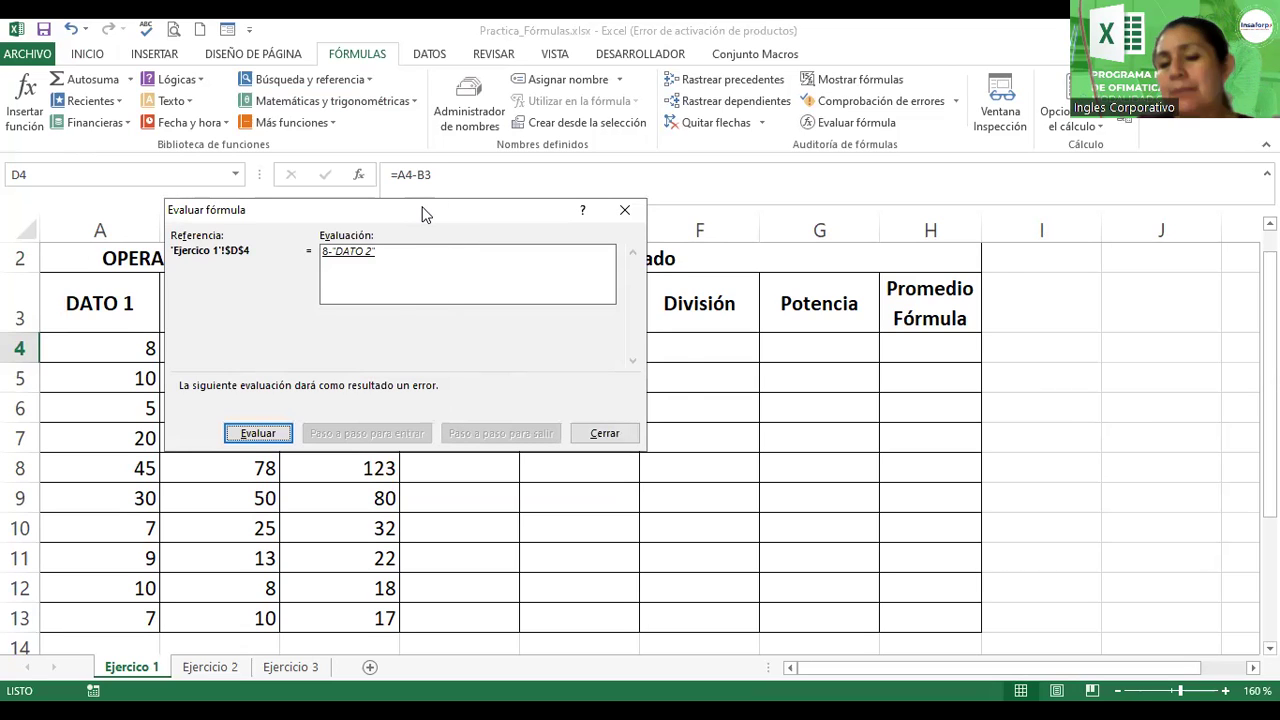
- Step through =A4-B3 in Evaluar fórmula, revealing B3 holds the text DATO 2, then close it
left_click_drag(424, 213, 787, 290)
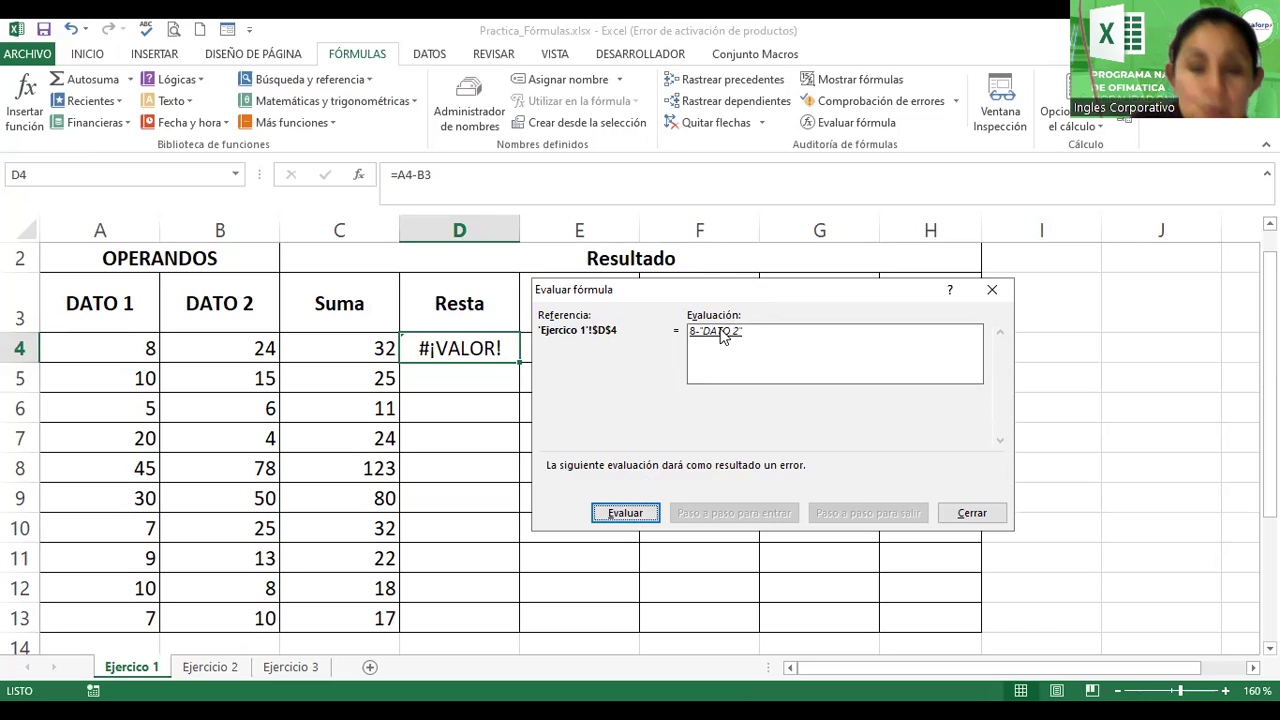
left_click(627, 516)
left_click(627, 514)
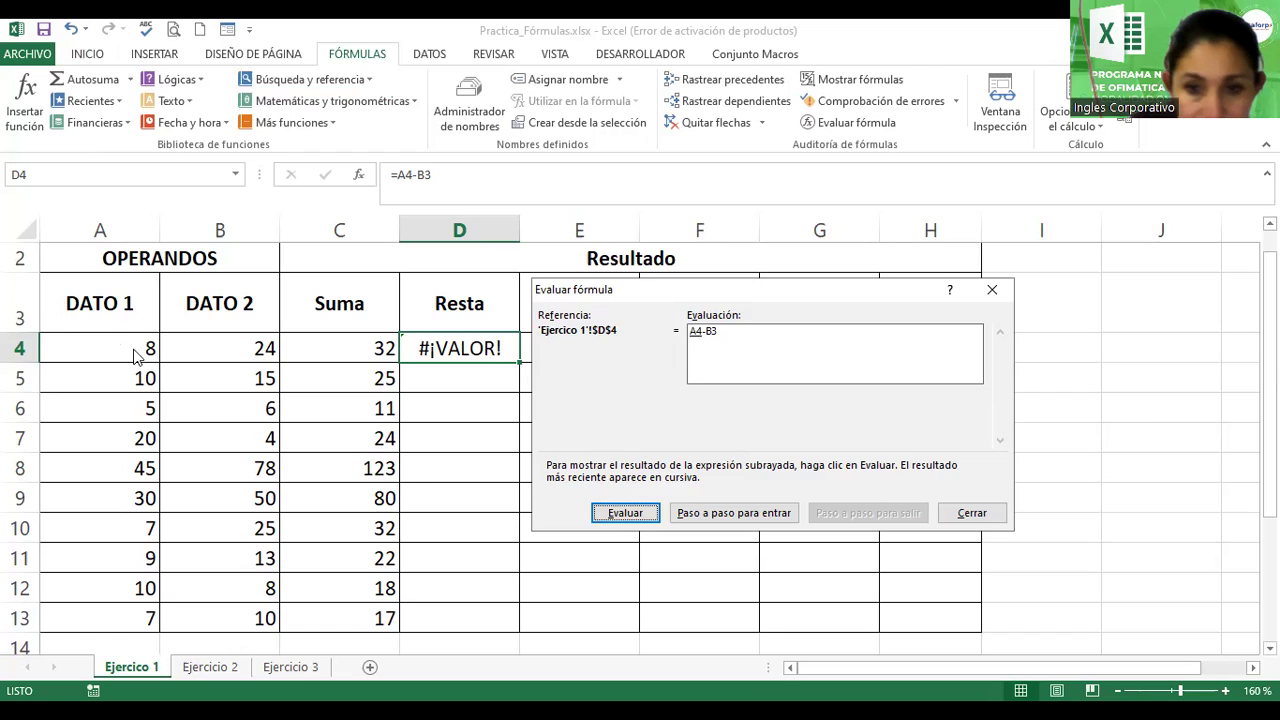
left_click(618, 520)
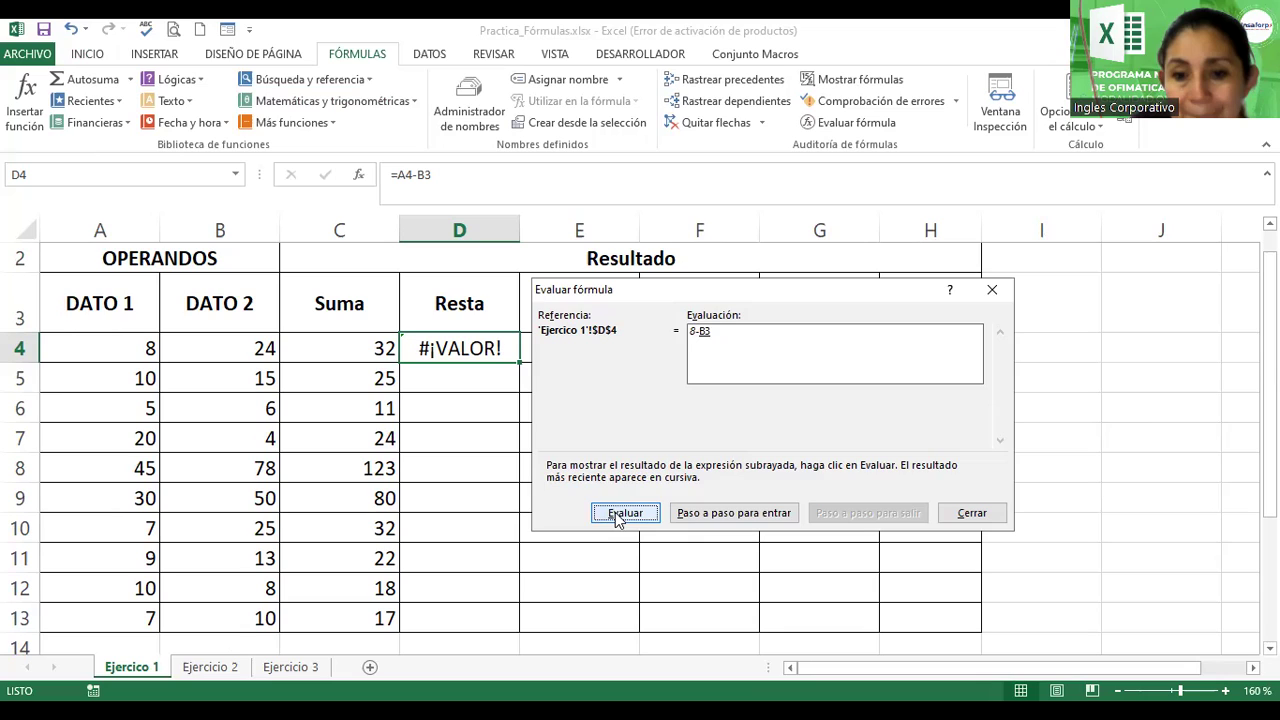
left_click(618, 515)
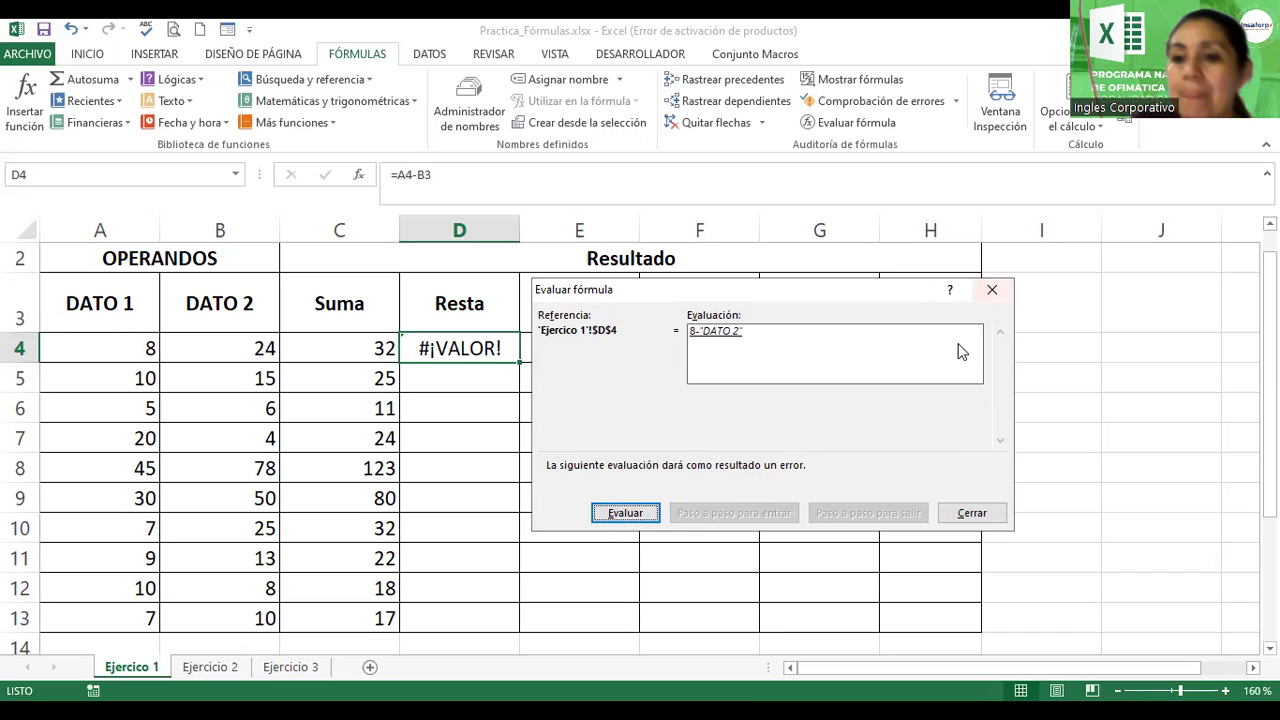
left_click(628, 515)
left_click(628, 514)
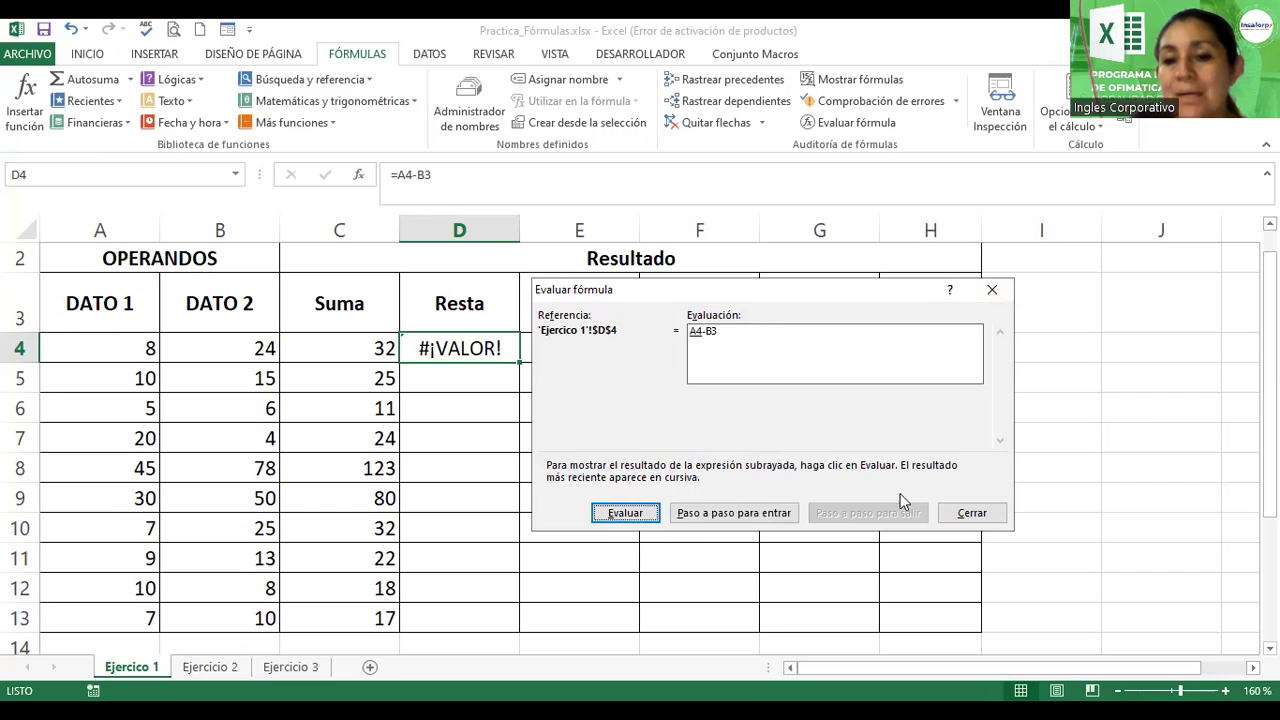
left_click(983, 513)
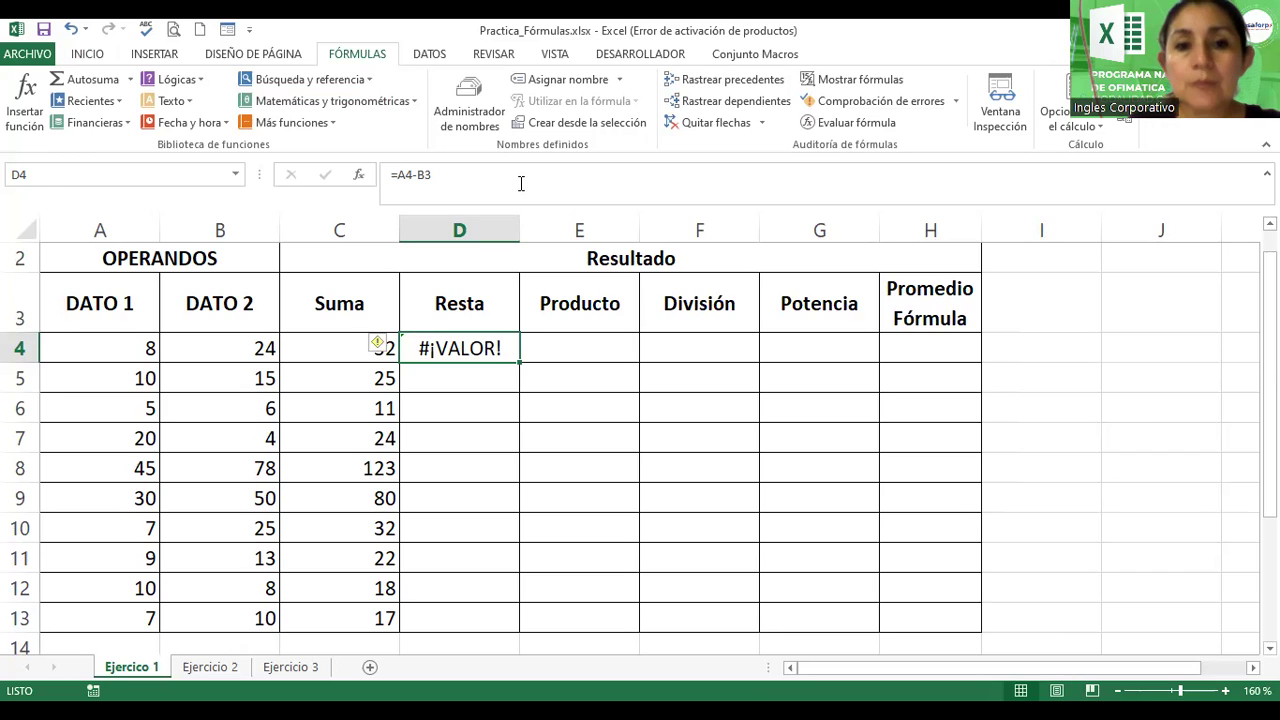
- Correct D4 to =A4-B4 (showing -16) and fill it down through D13
left_click(455, 174)
key("BackSpace")
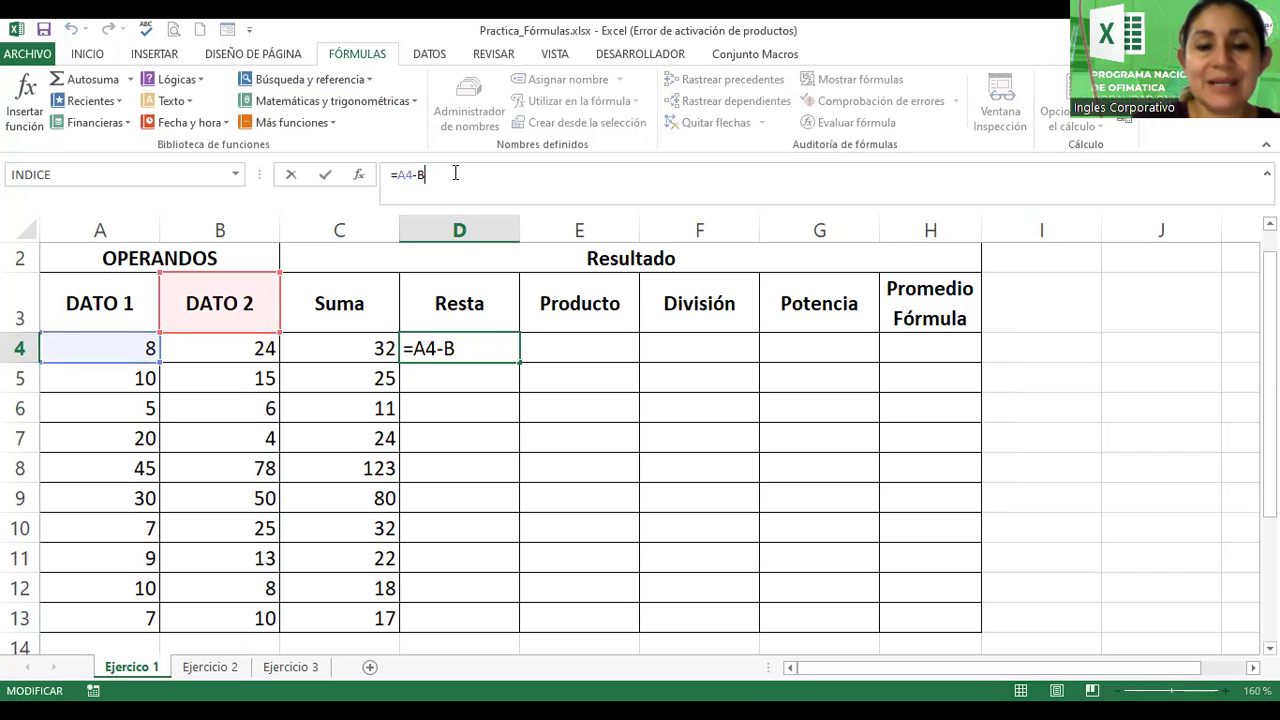
key("BackSpace")
left_click(237, 343)
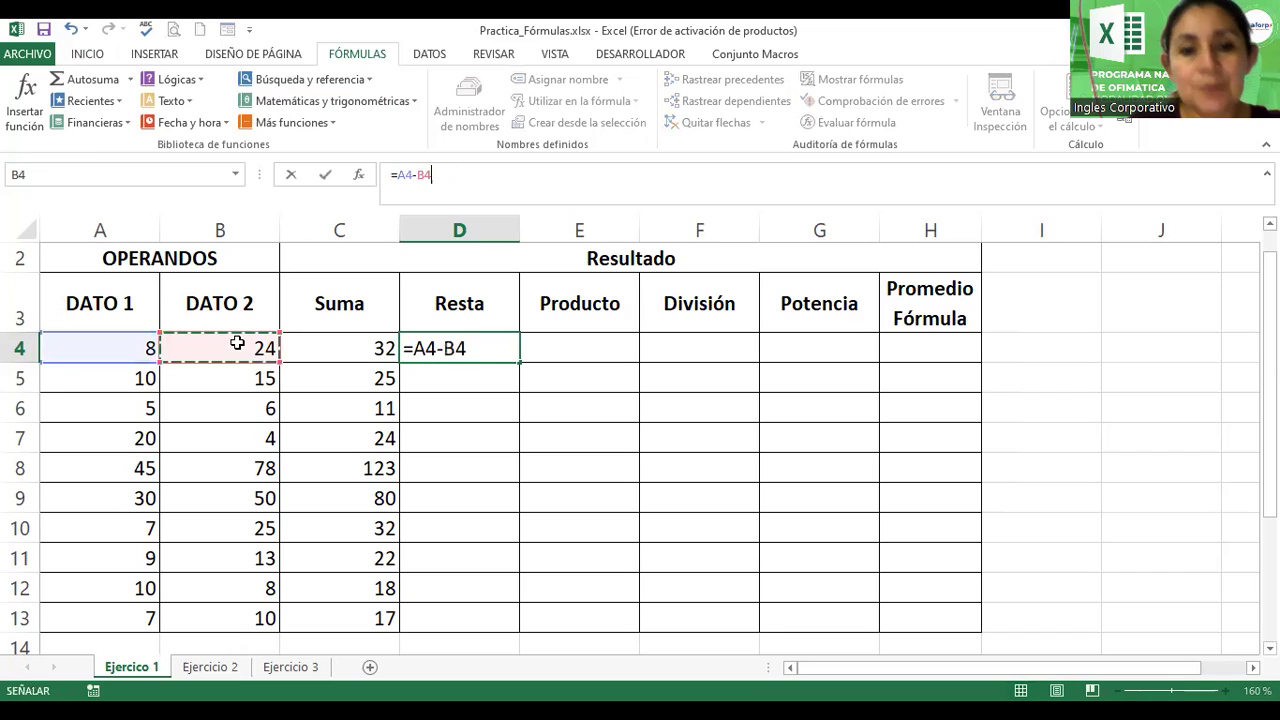
key("Return")
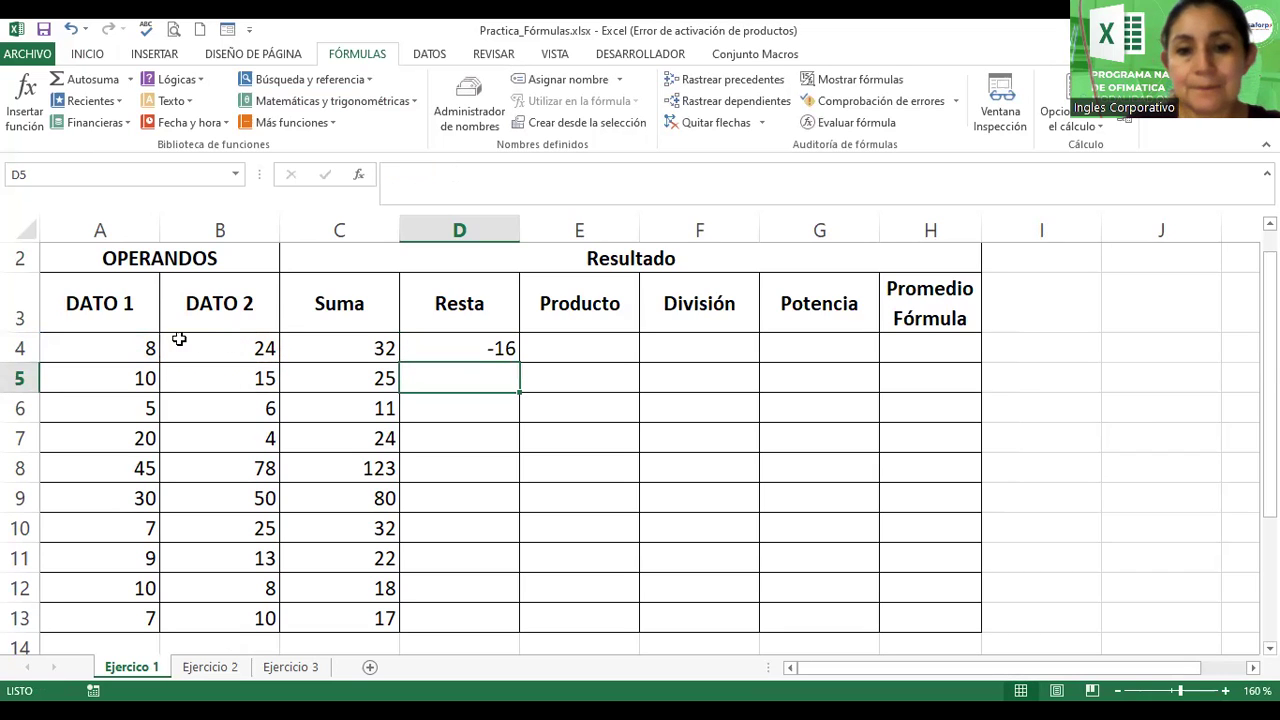
left_click(441, 351)
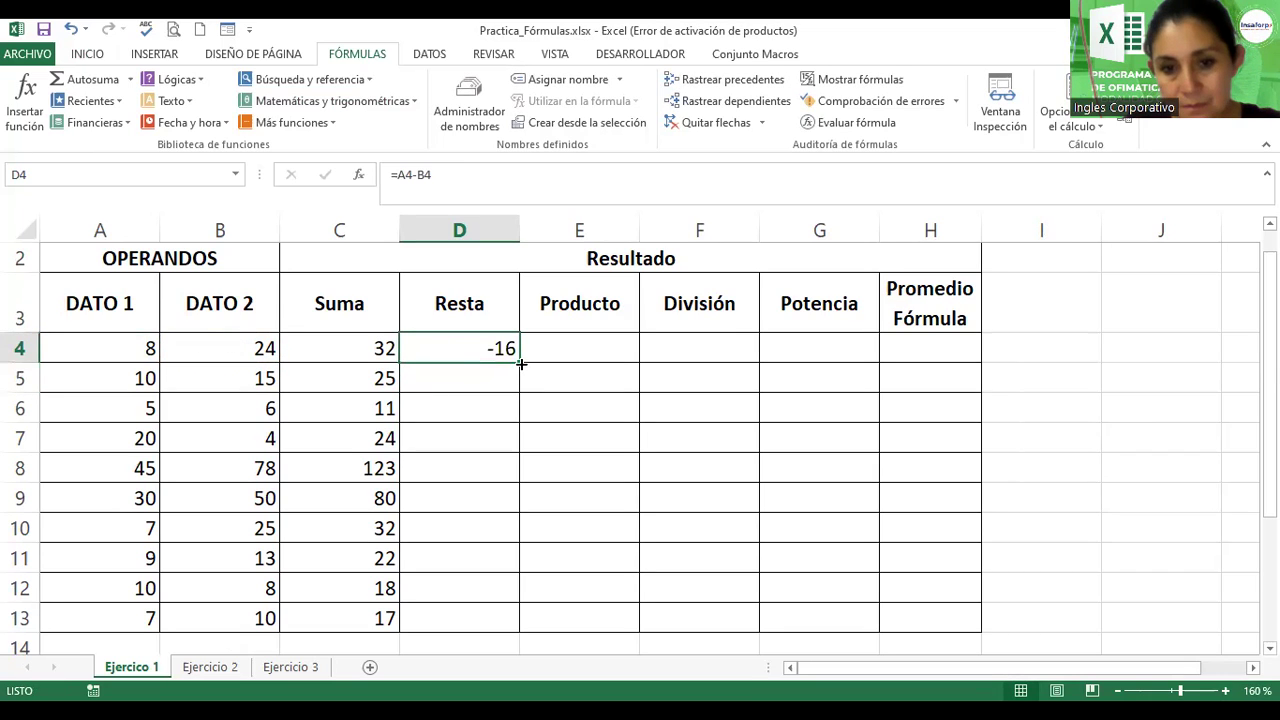
double_click(521, 364)
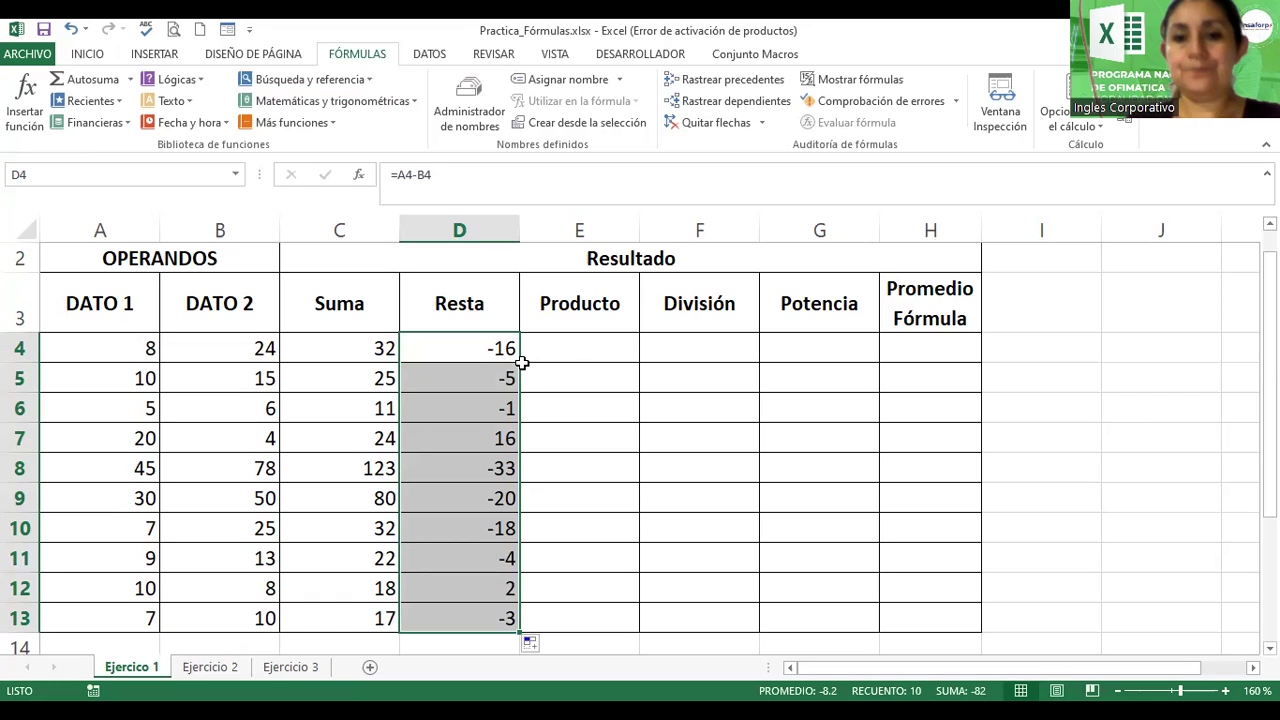
left_click(575, 346)
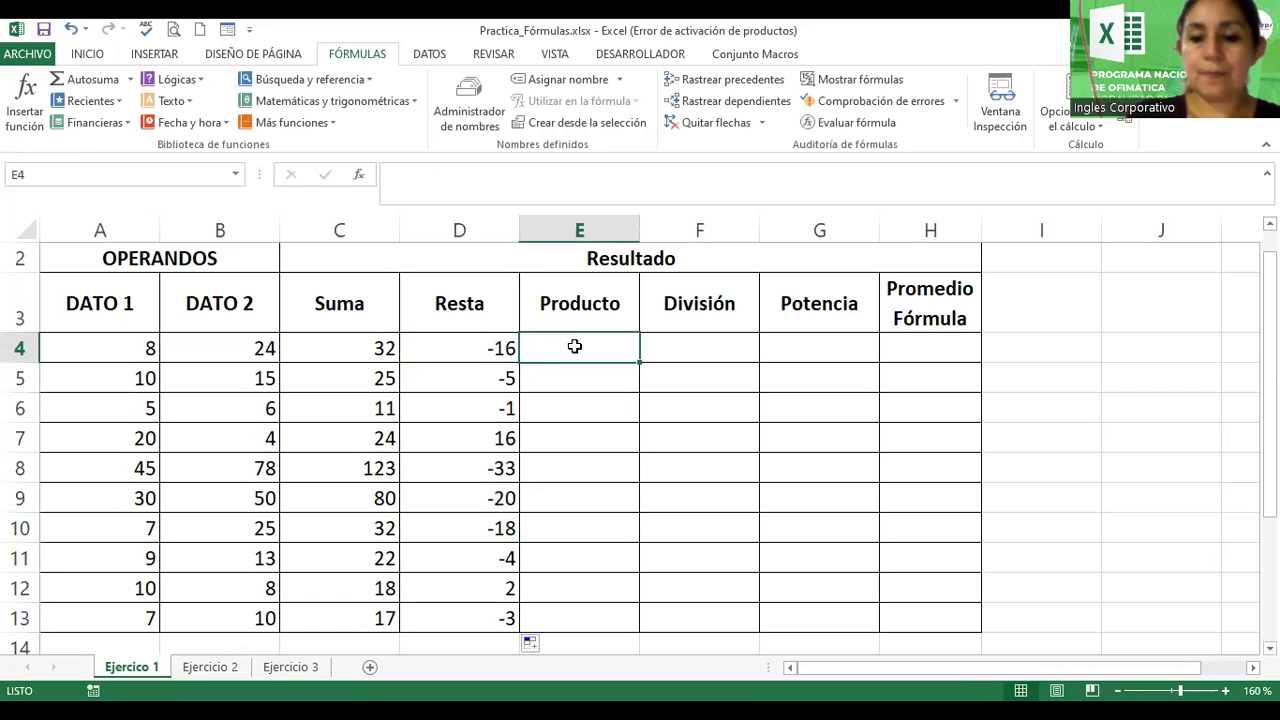
- Enter =A4*B4 in E4 (showing 192) and fill it down through E13
type("=")
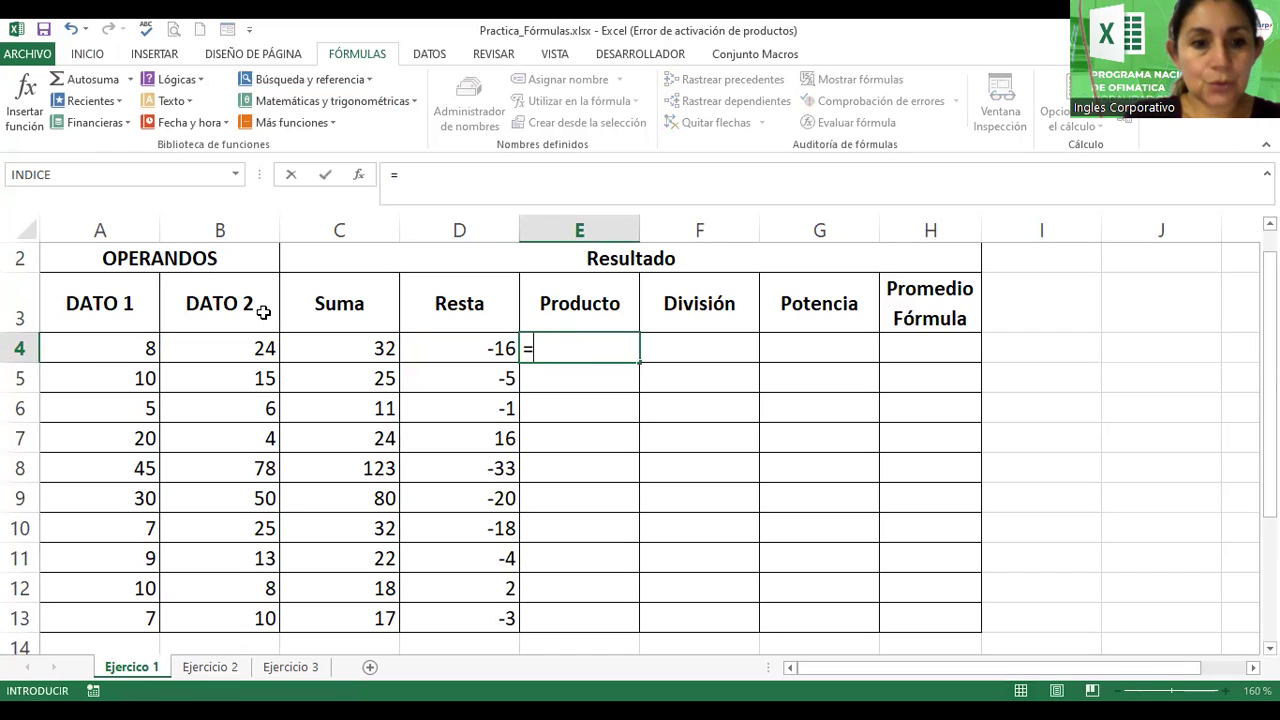
left_click(93, 348)
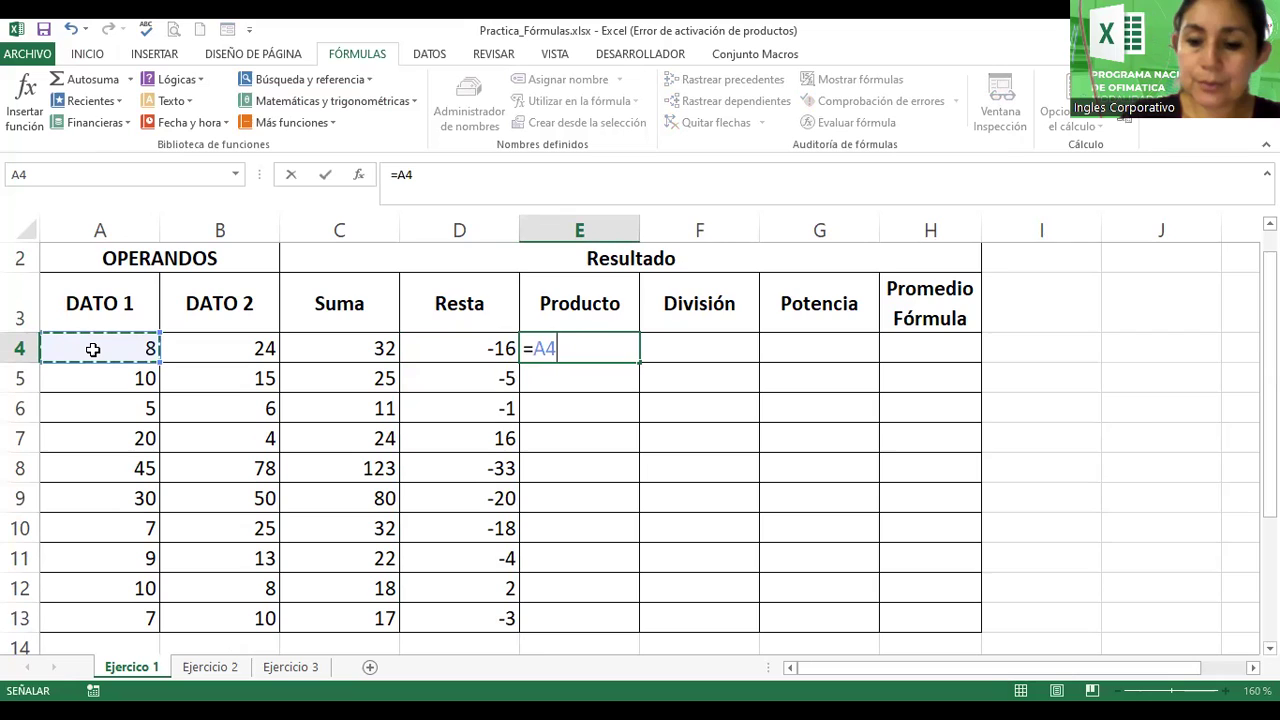
type("*")
left_click(215, 349)
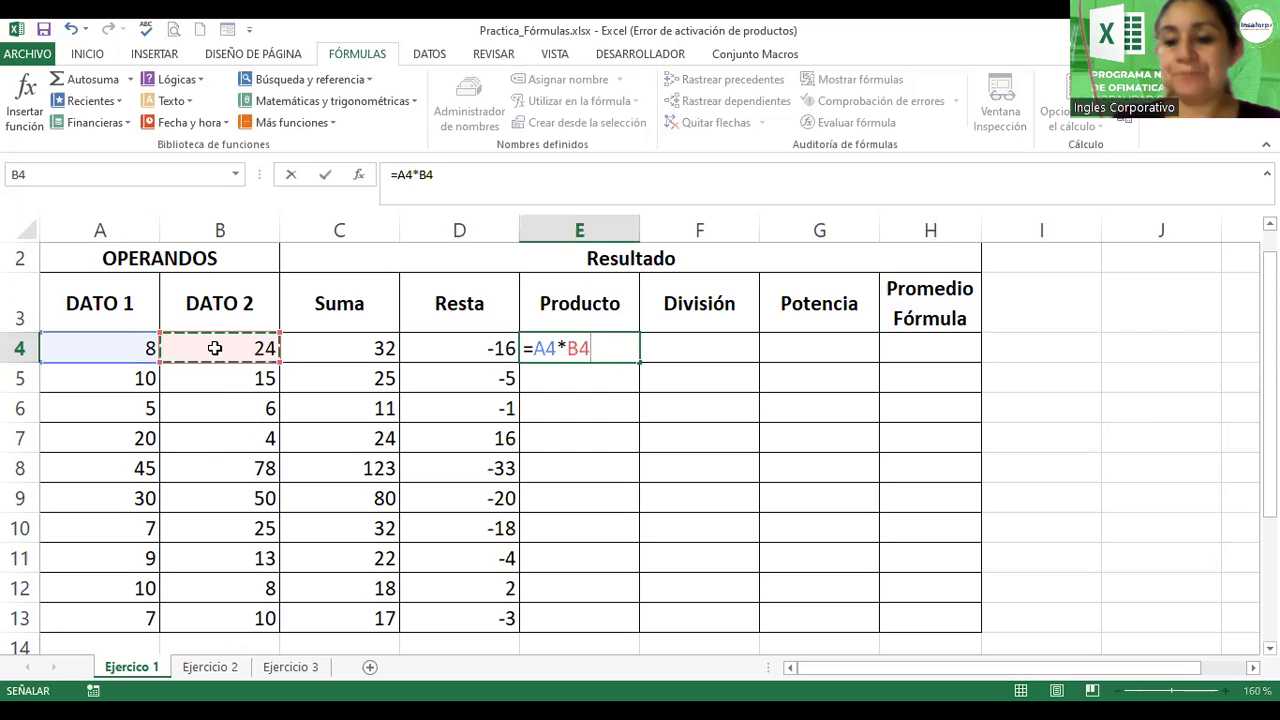
key("Return")
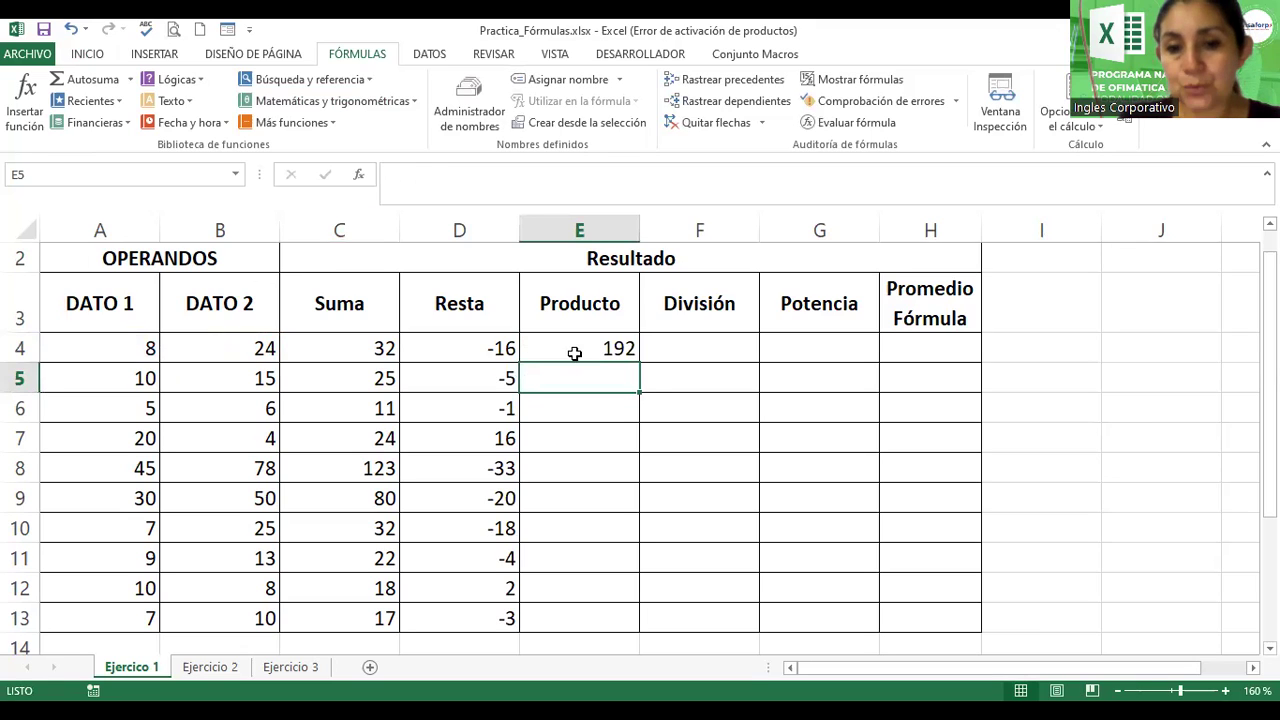
left_click(575, 353)
double_click(640, 362)
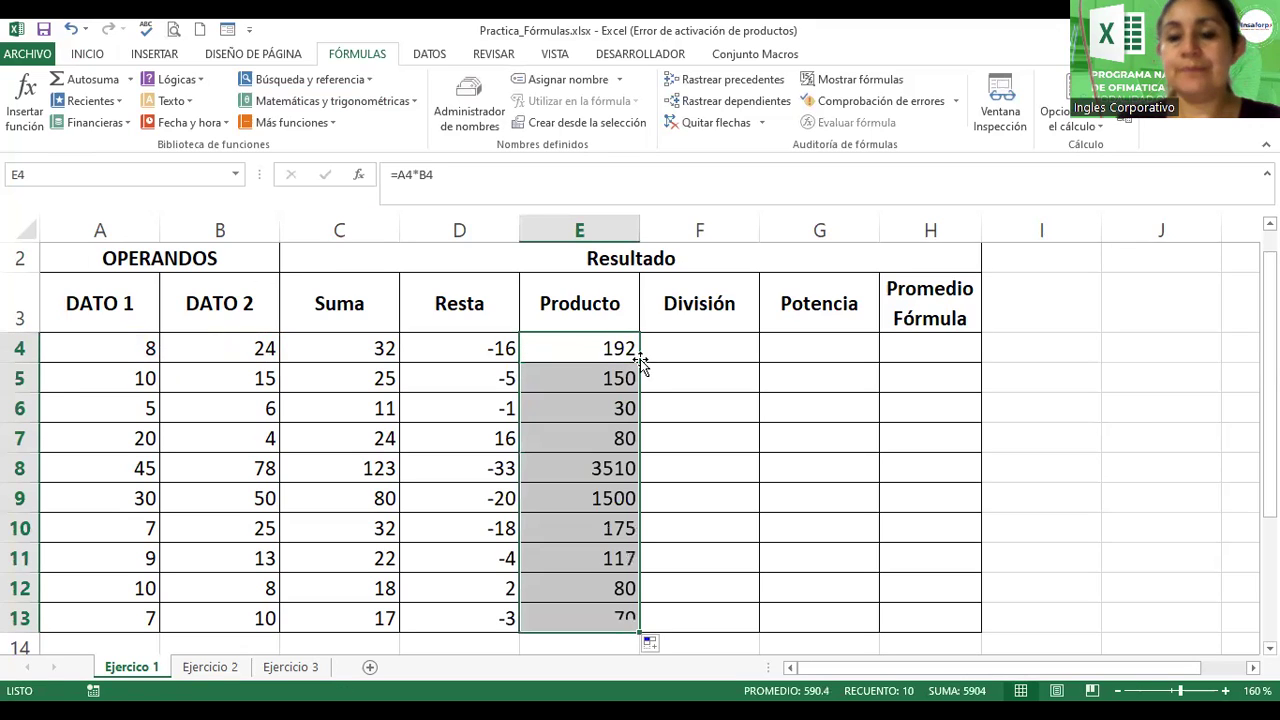
- Enter =A4/B4 in F4, giving 0.33333333
left_click(680, 347)
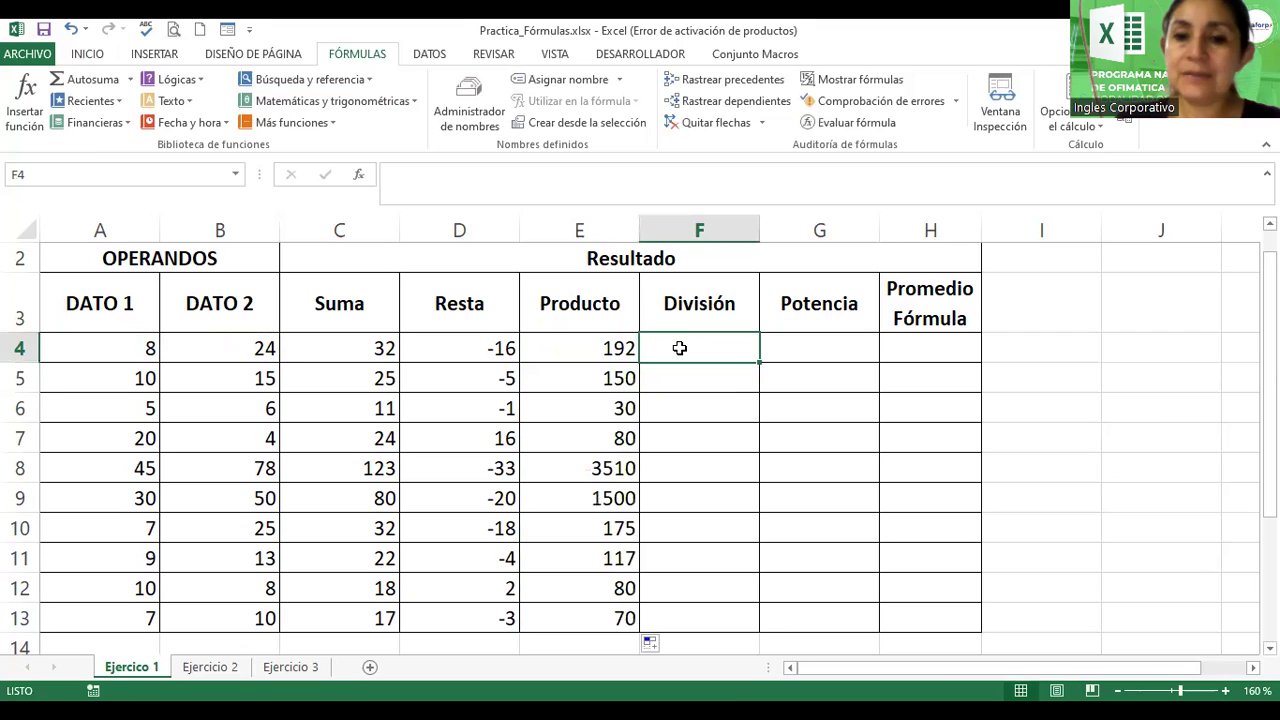
type("=")
left_click(91, 343)
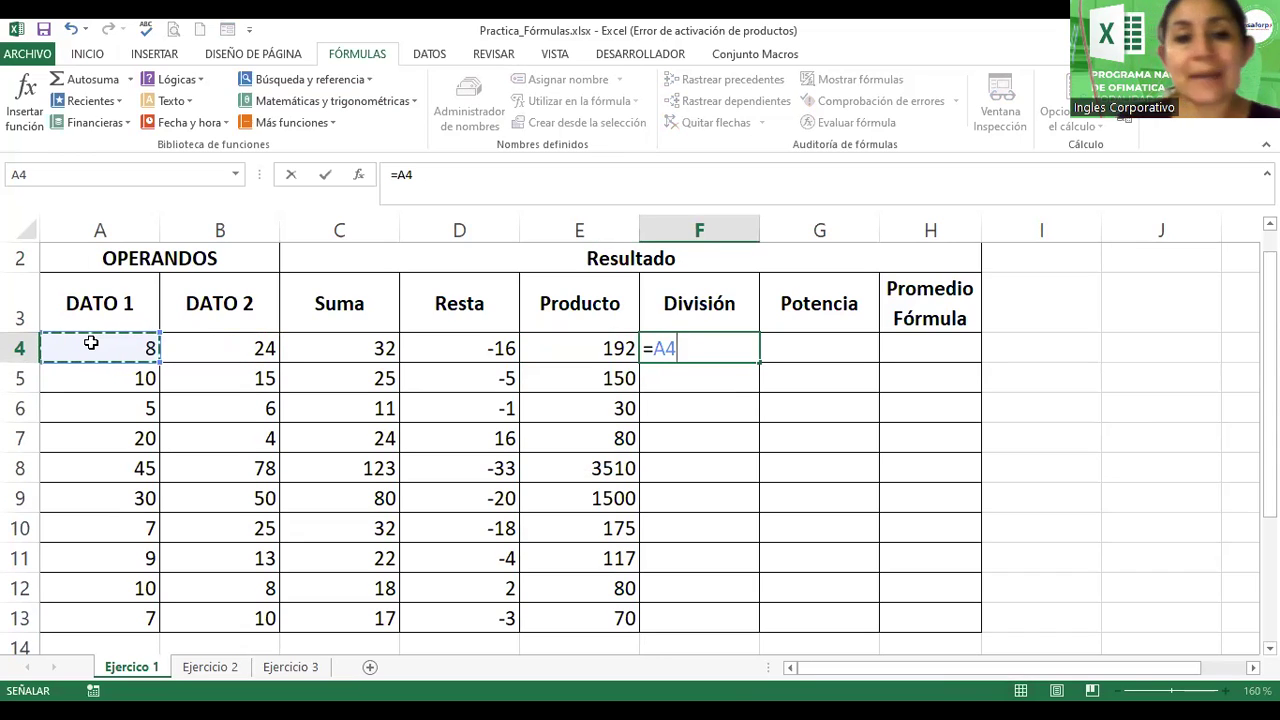
type("/")
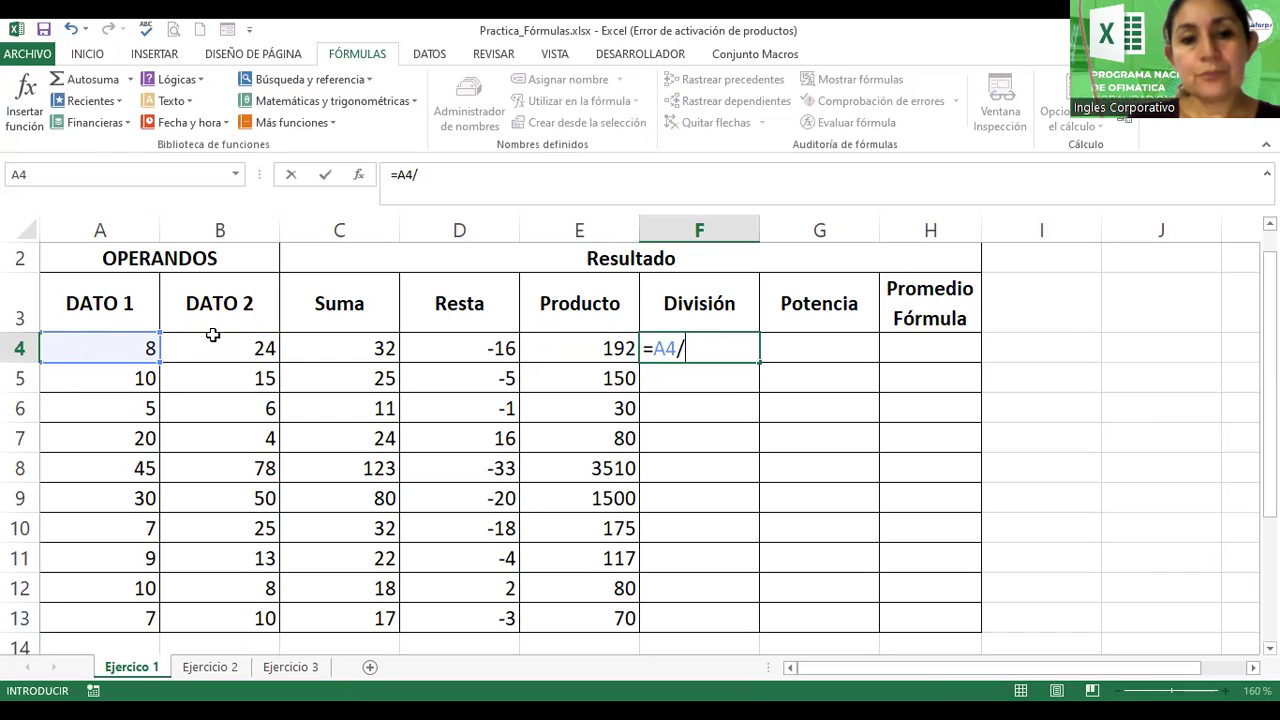
left_click(213, 345)
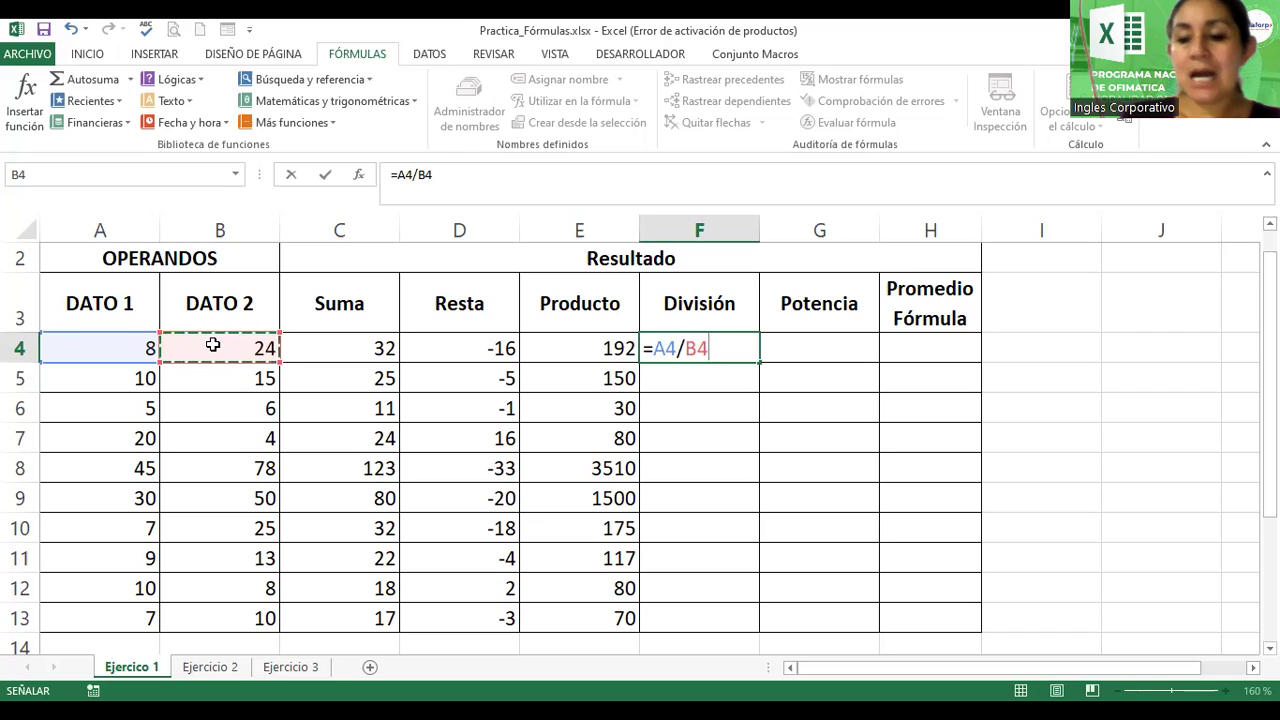
key("Return")
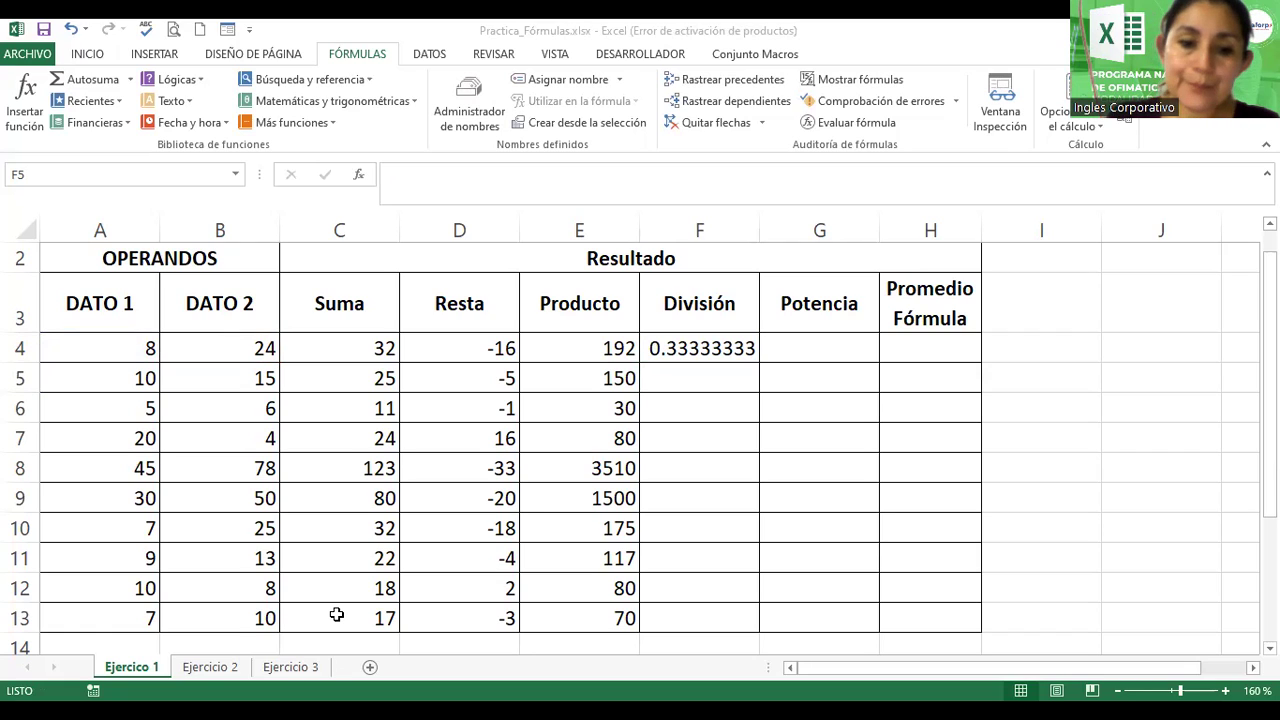
- Fill F4's =A4/B4 formula down through F13
left_click(678, 350)
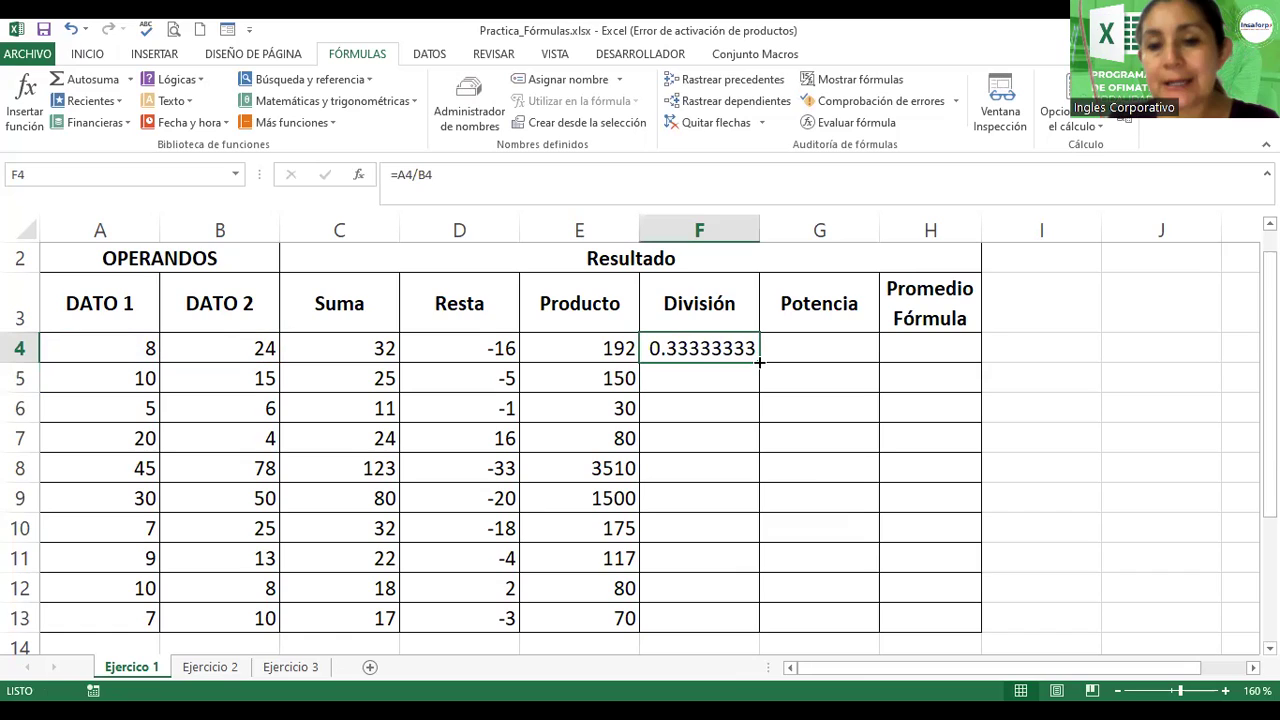
double_click(758, 362)
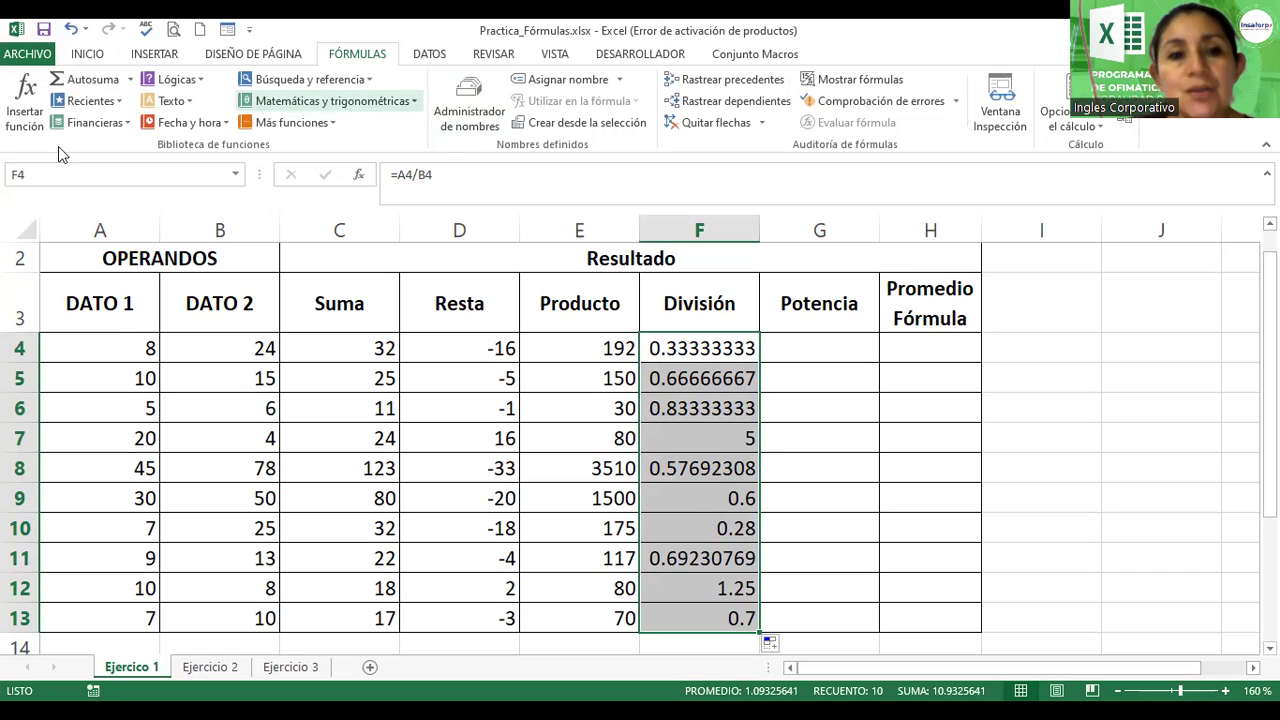
left_click(87, 53)
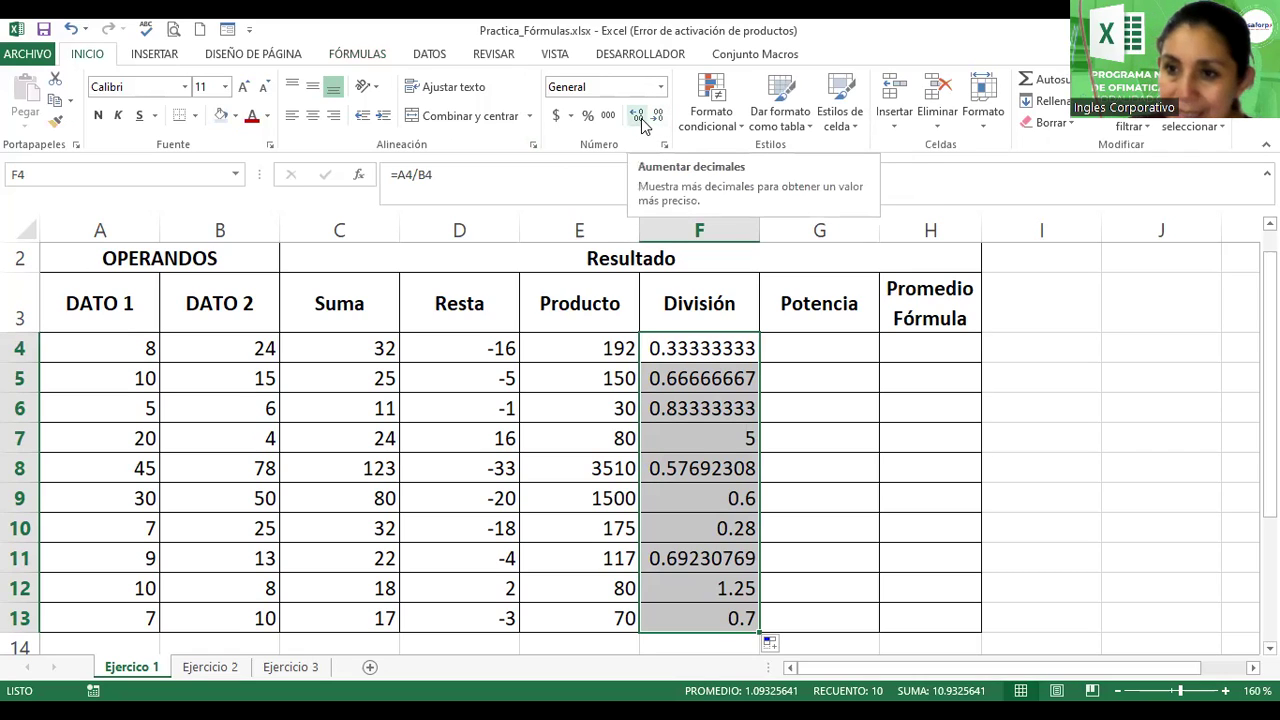
- Reduce the División results in F4:F13 to 2 decimal places
left_click(657, 117)
left_click(657, 117)
left_click(657, 117)
left_click(657, 117)
left_click(657, 117)
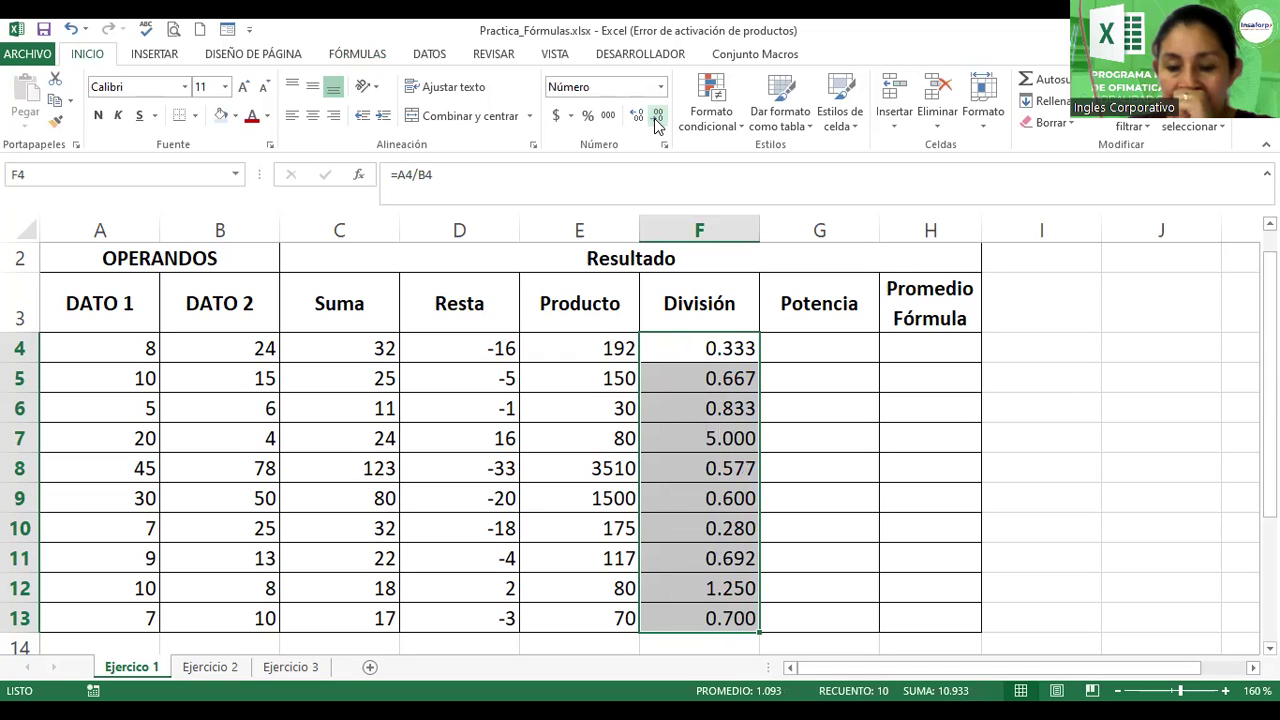
left_click(657, 117)
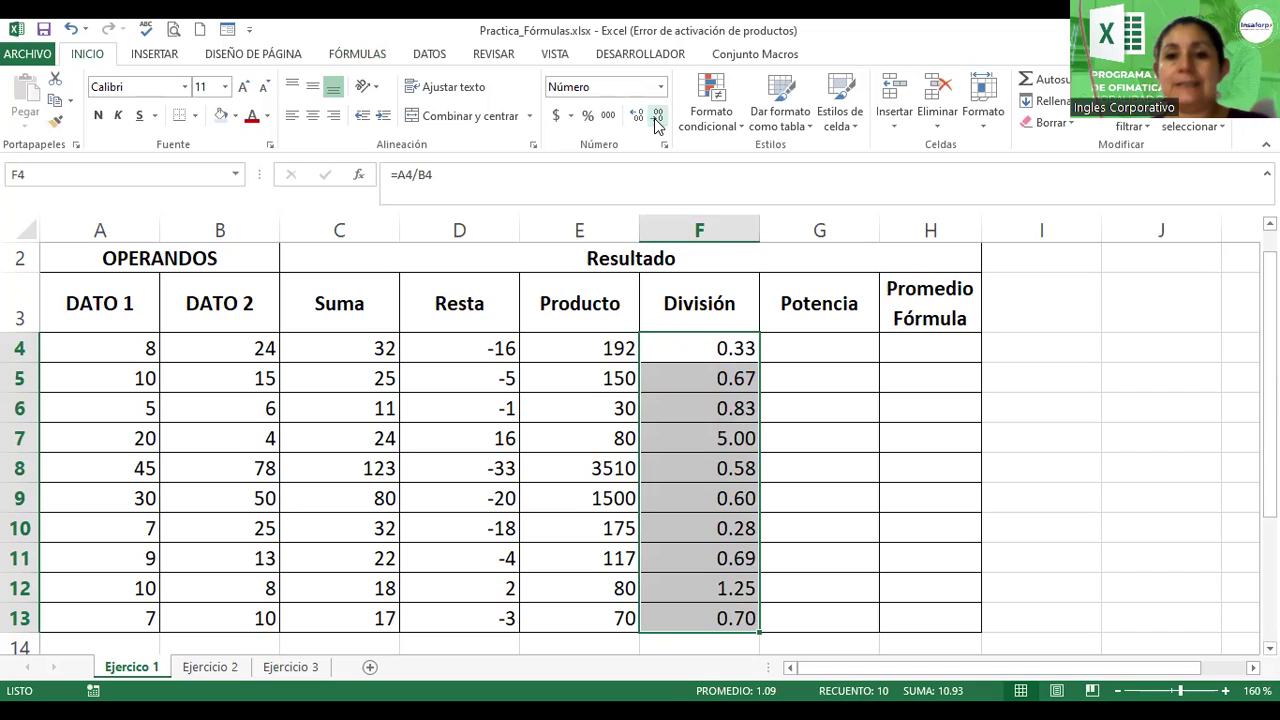
- Center the División values in column F
left_click(310, 120)
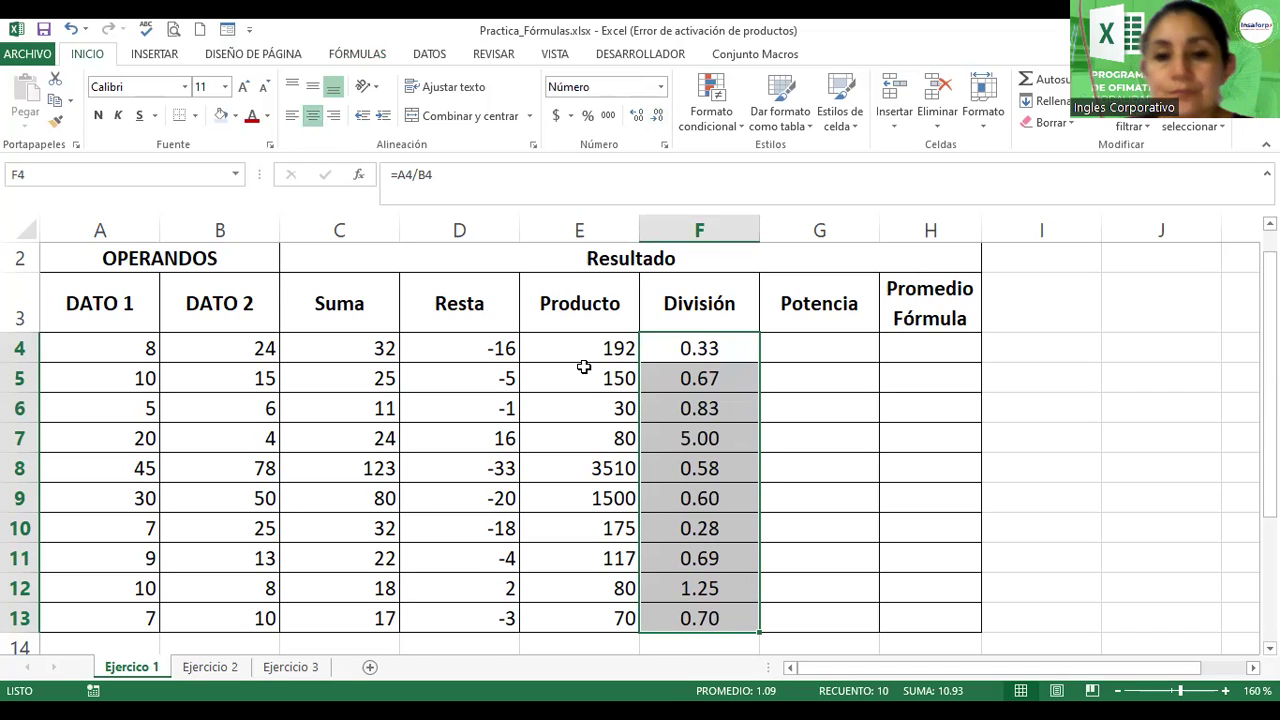
left_click(695, 348)
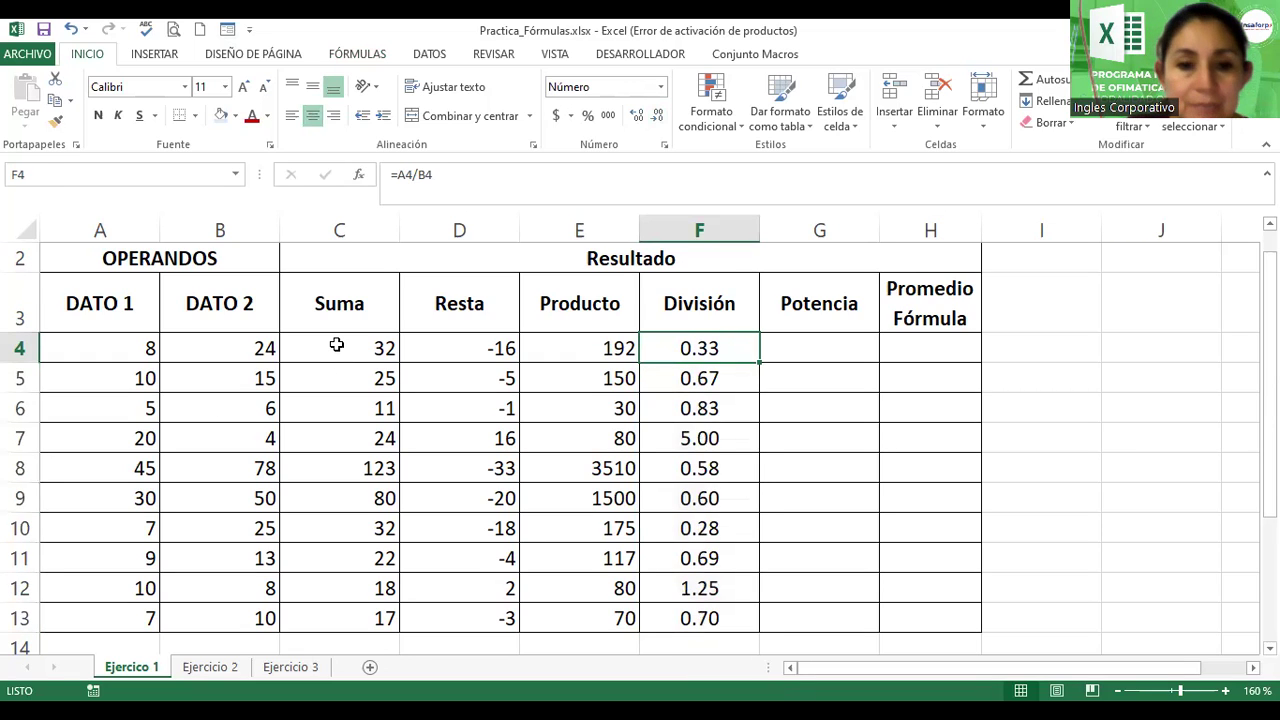
double_click(337, 345)
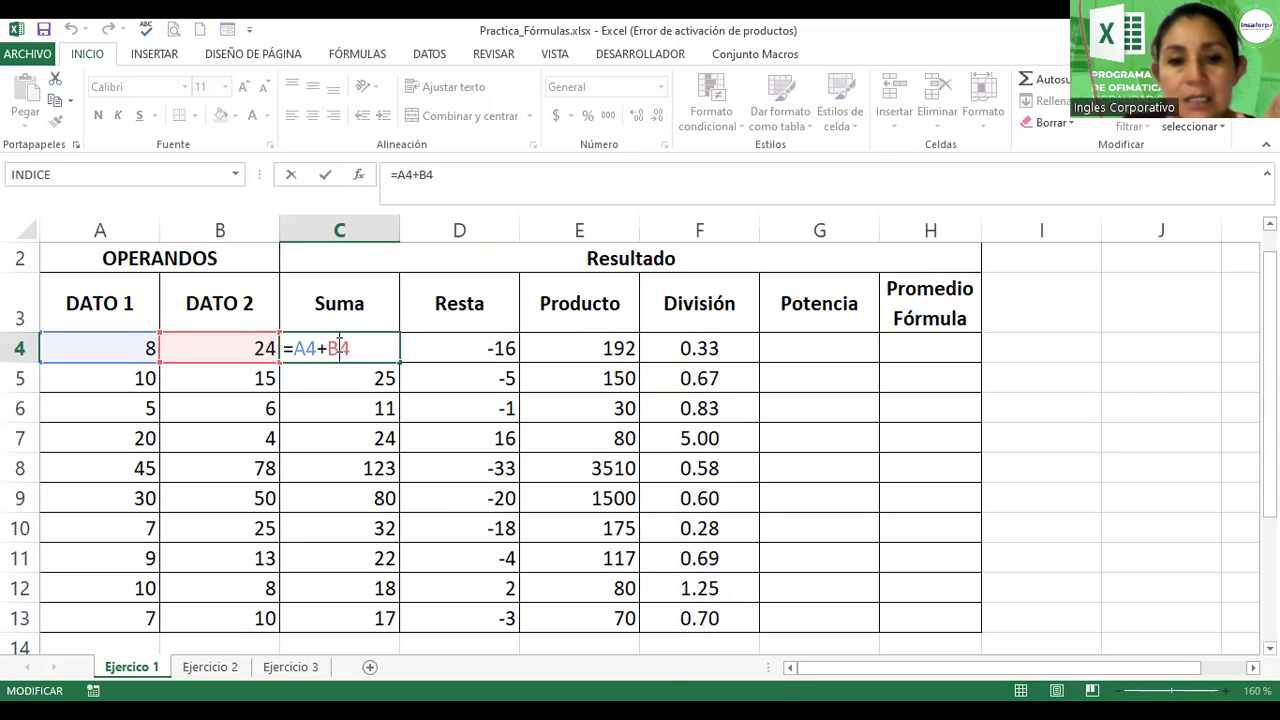
key("Return")
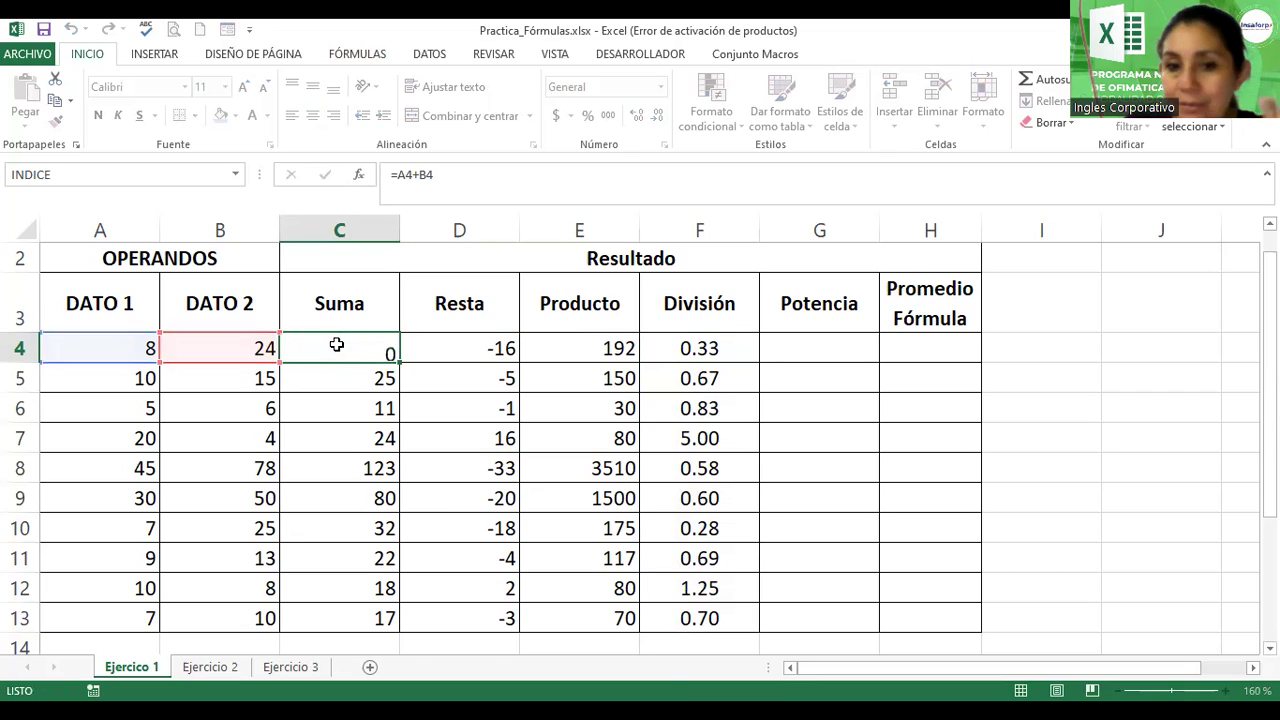
left_click(337, 345)
key("Down")
key("Down")
key("Down")
key("Down")
key("Down")
key("Down")
key("Down")
key("Down")
key("Down")
key("Up")
key("Up")
key("Up")
key("Up")
key("Up")
key("Up")
key("Up")
key("Up")
key("Up")
key("Right")
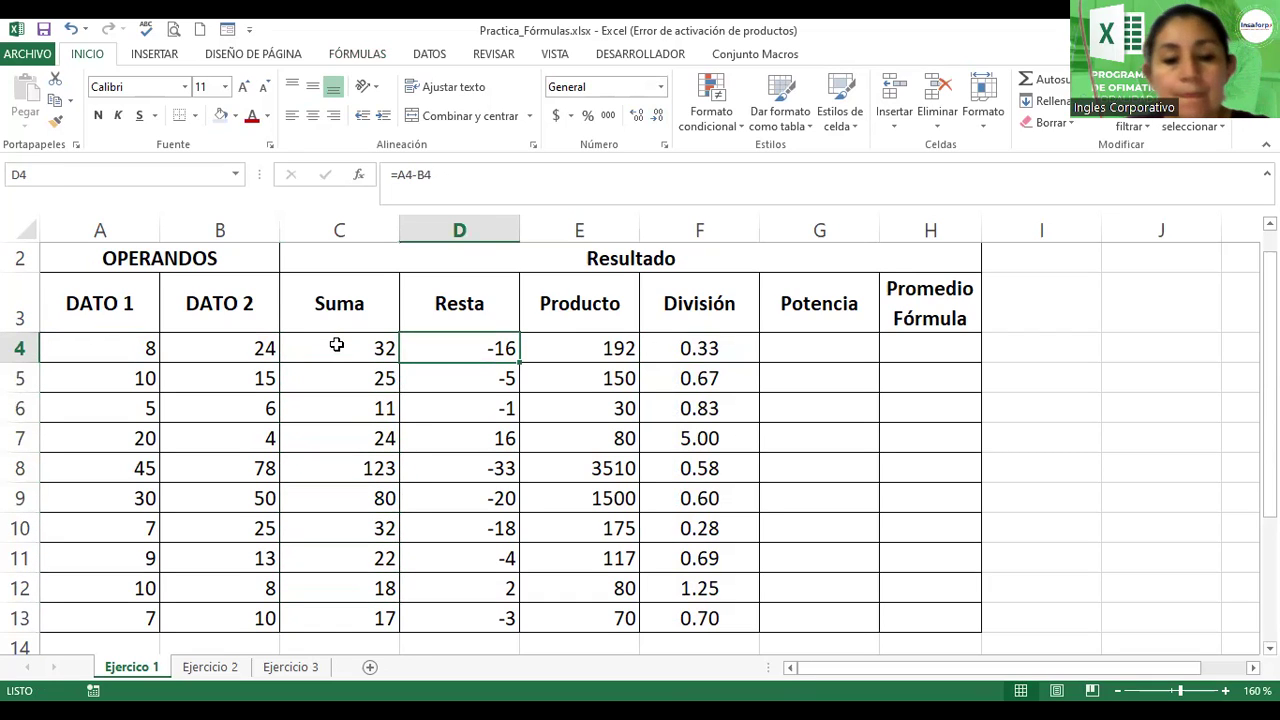
key("F2")
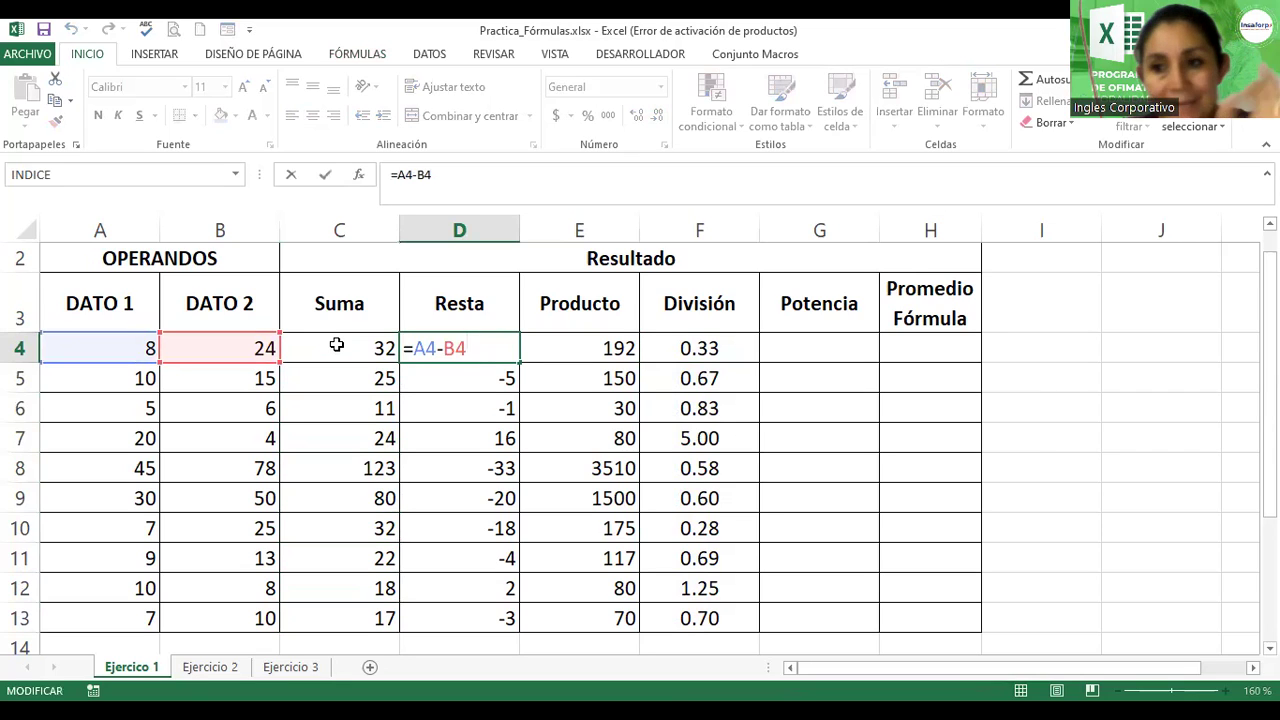
key("Return")
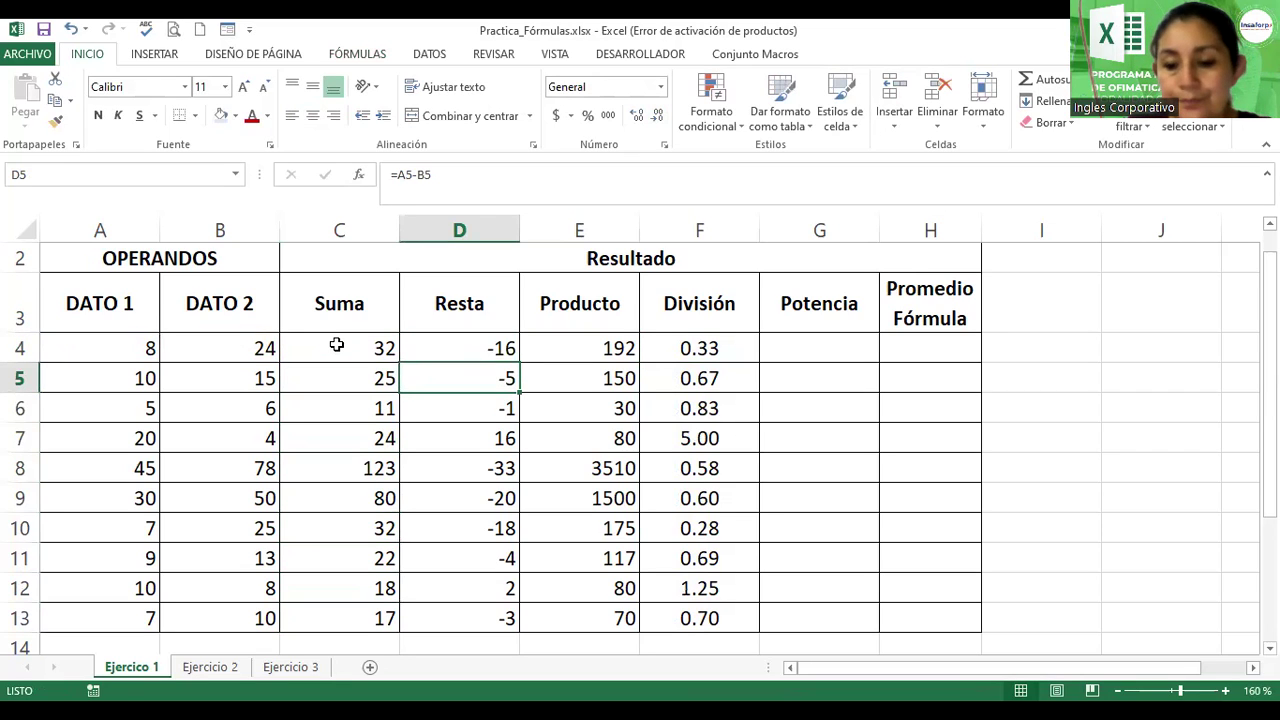
key("Up")
key("Right")
key("F2")
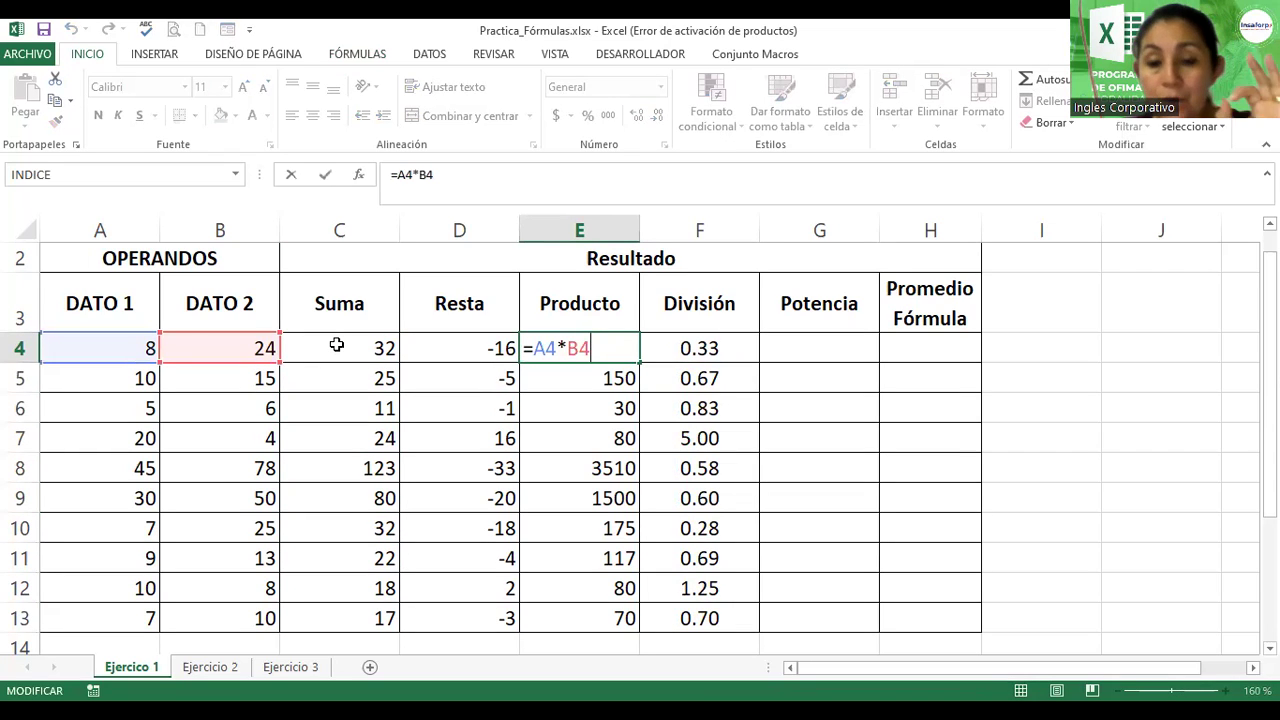
key("Return")
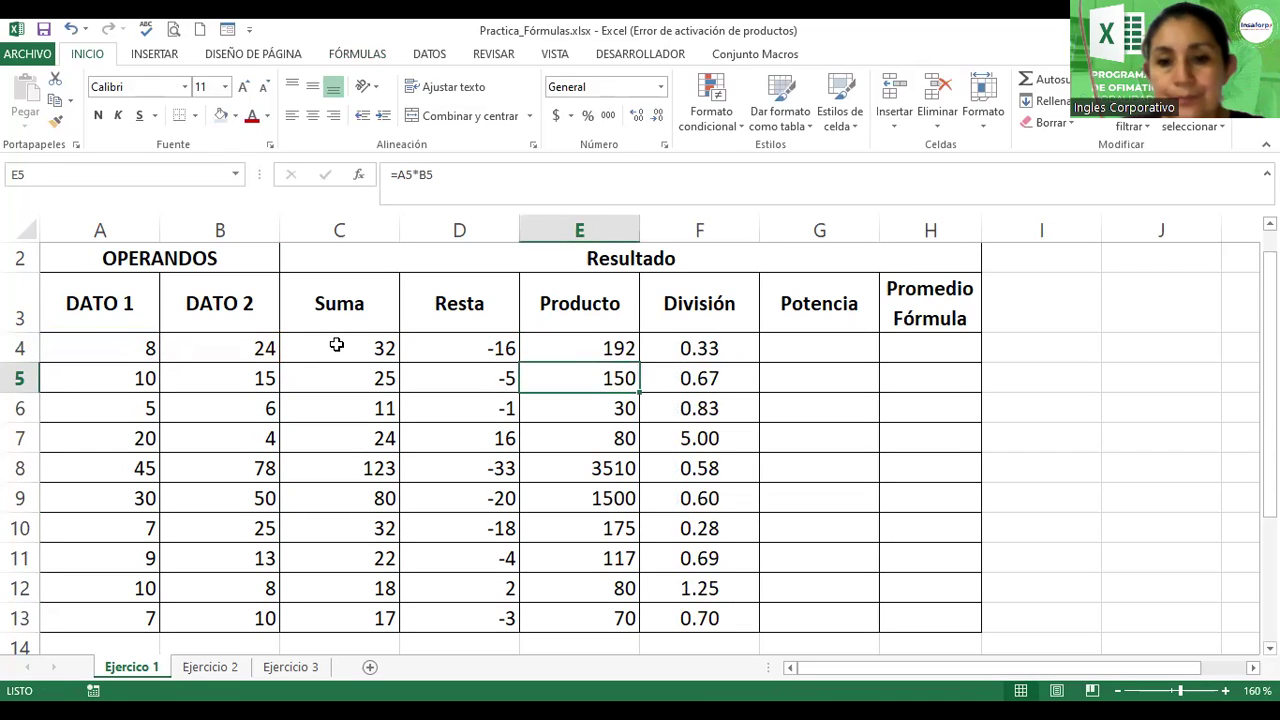
key("Up")
key("Right")
key("F2")
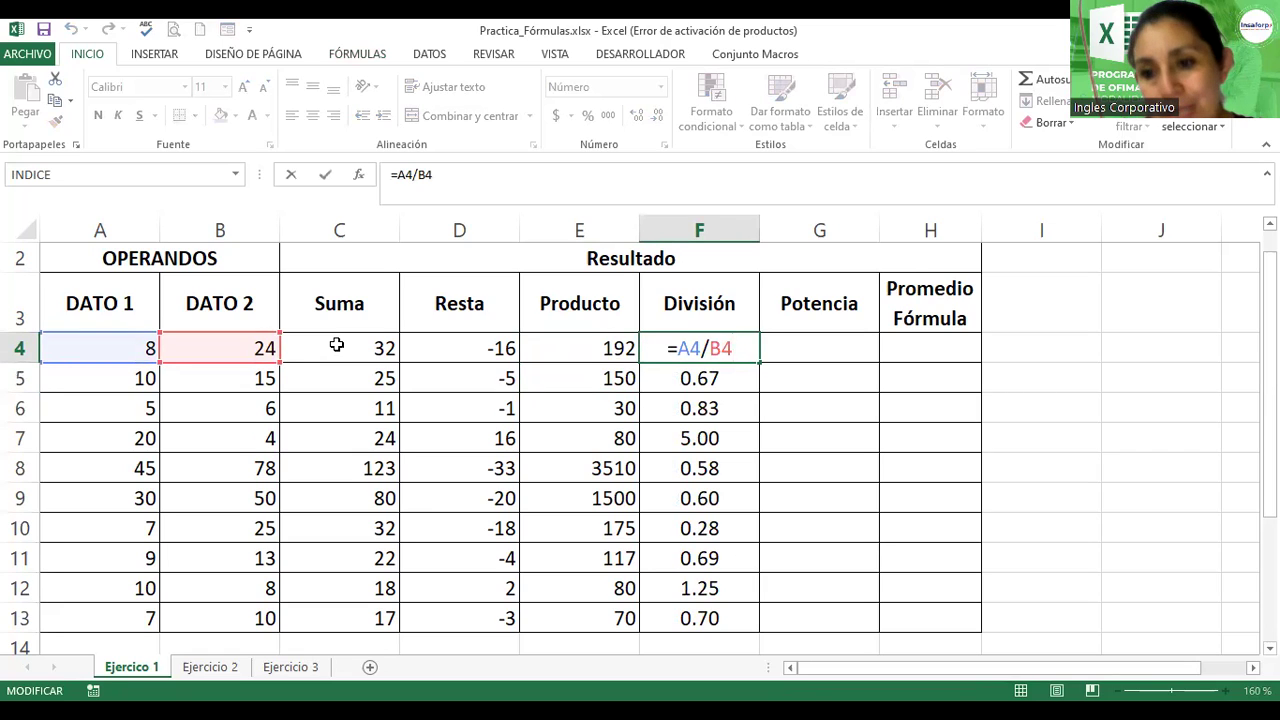
key("Return")
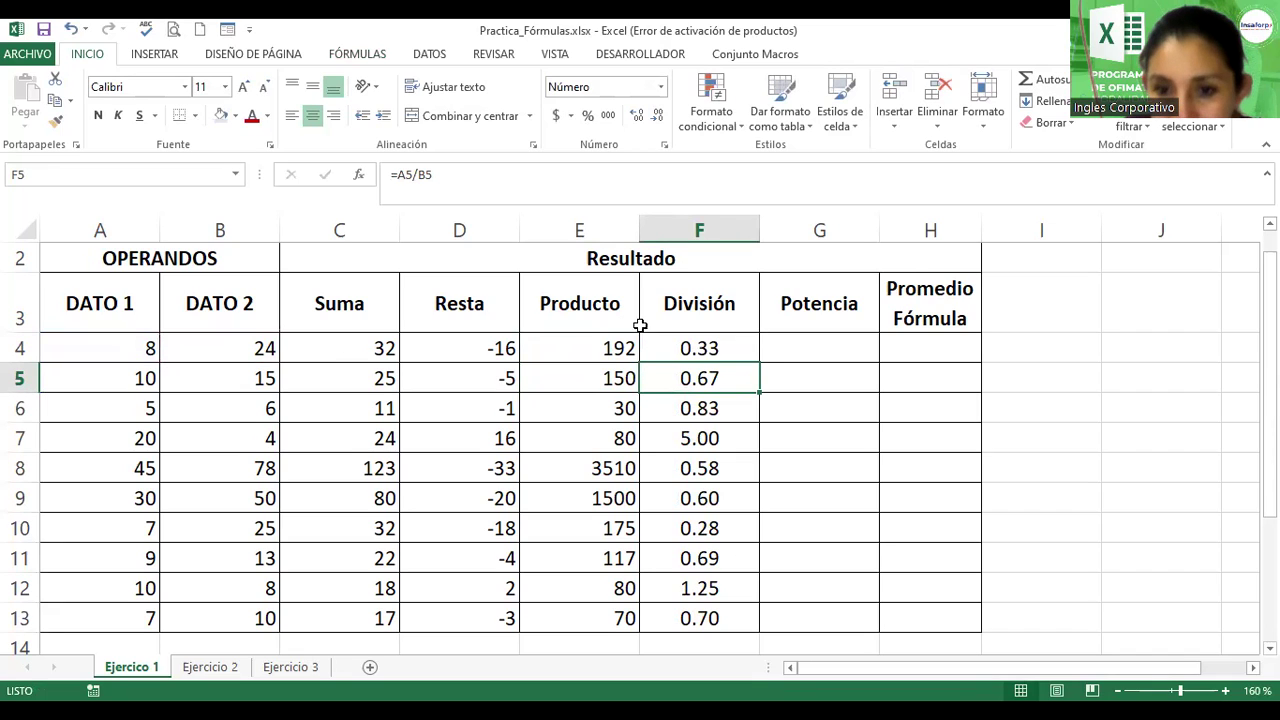
- Start the formula =A4^2 in cell G4, squaring the DATO 1 value
left_click(815, 346)
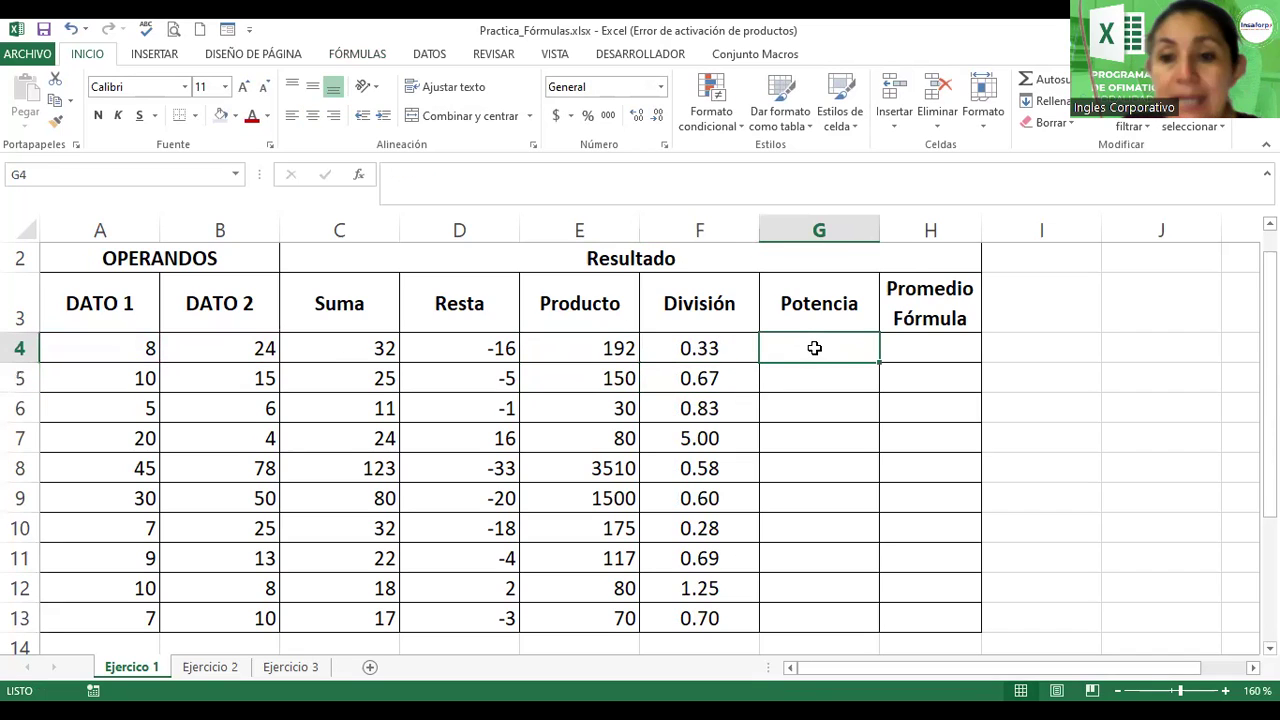
type("=")
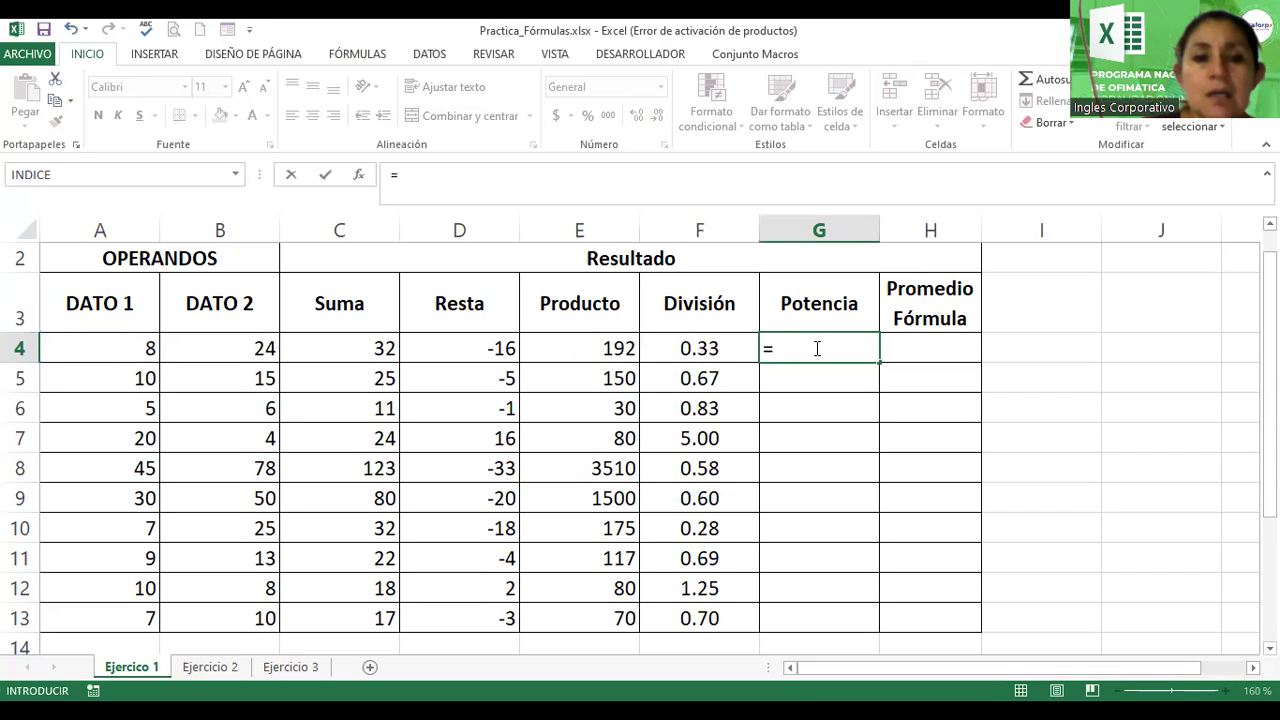
left_click(126, 348)
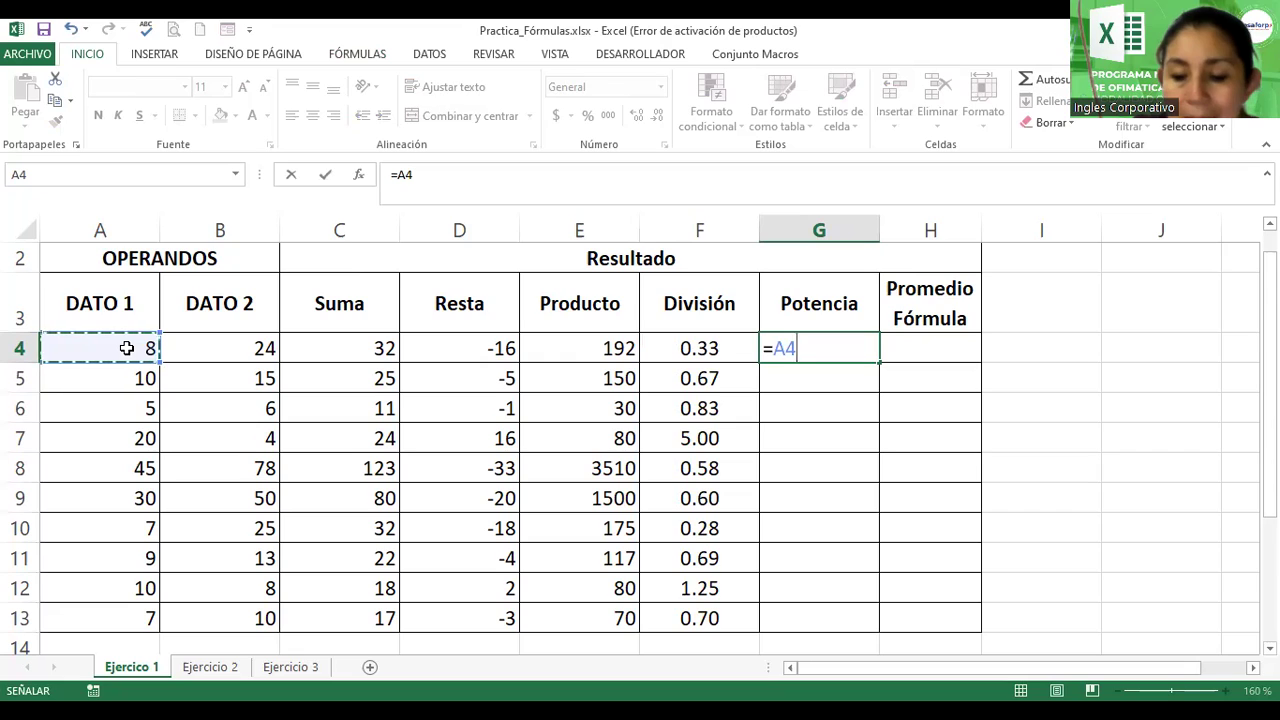
type("^")
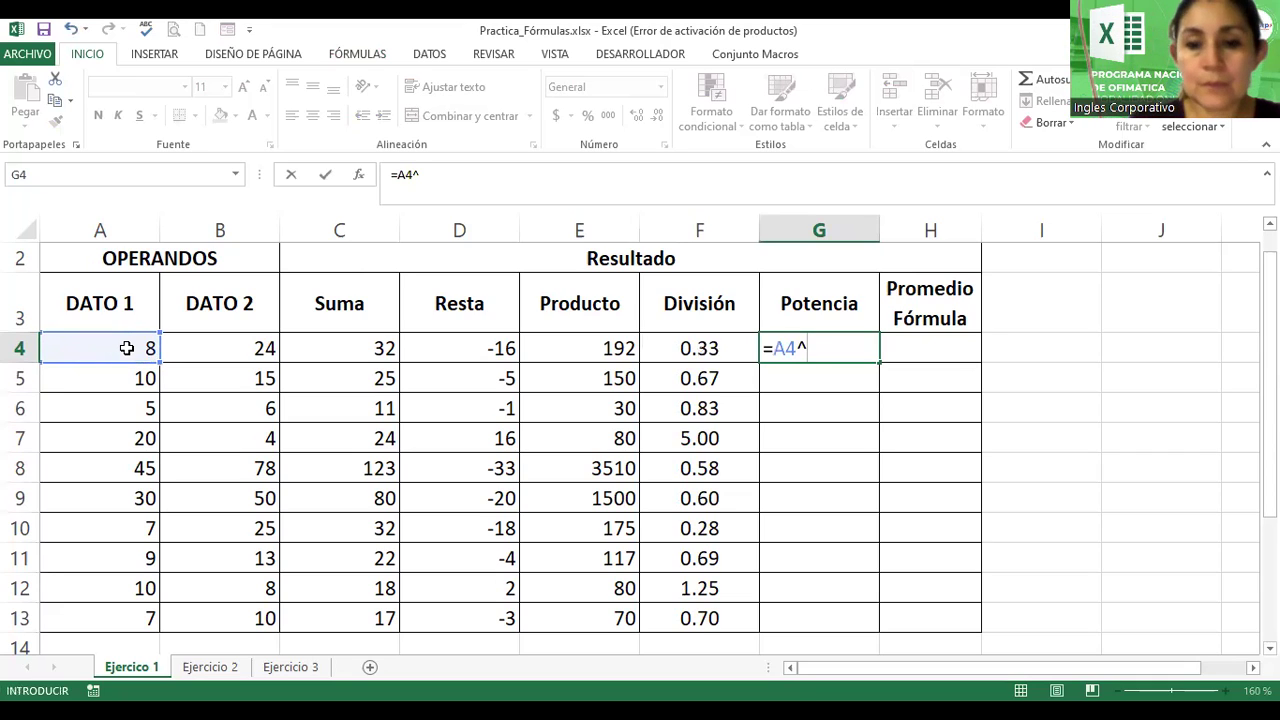
type("2")
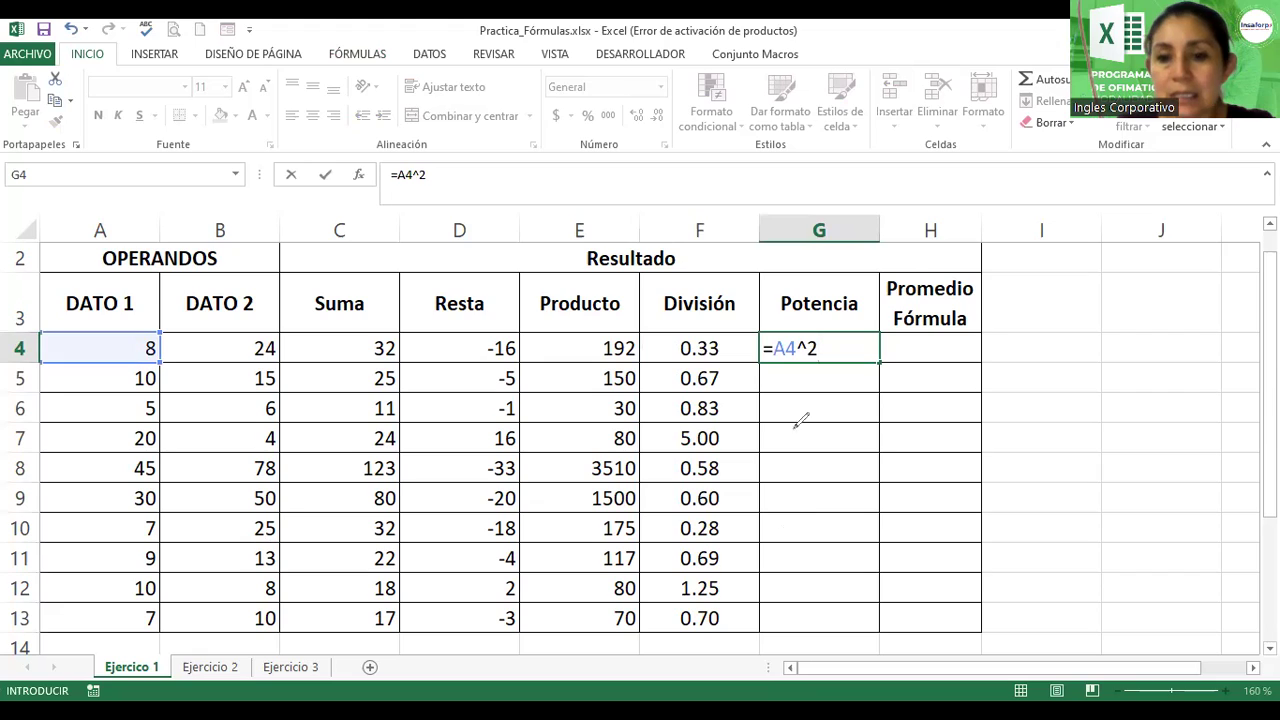
- Confirm the =A4^2 formula in G4 so the cell displays 64
left_click(801, 421)
mouse_move(803, 407)
left_mouse_down()
mouse_move(820, 410)
mouse_move(814, 399)
left_mouse_up()
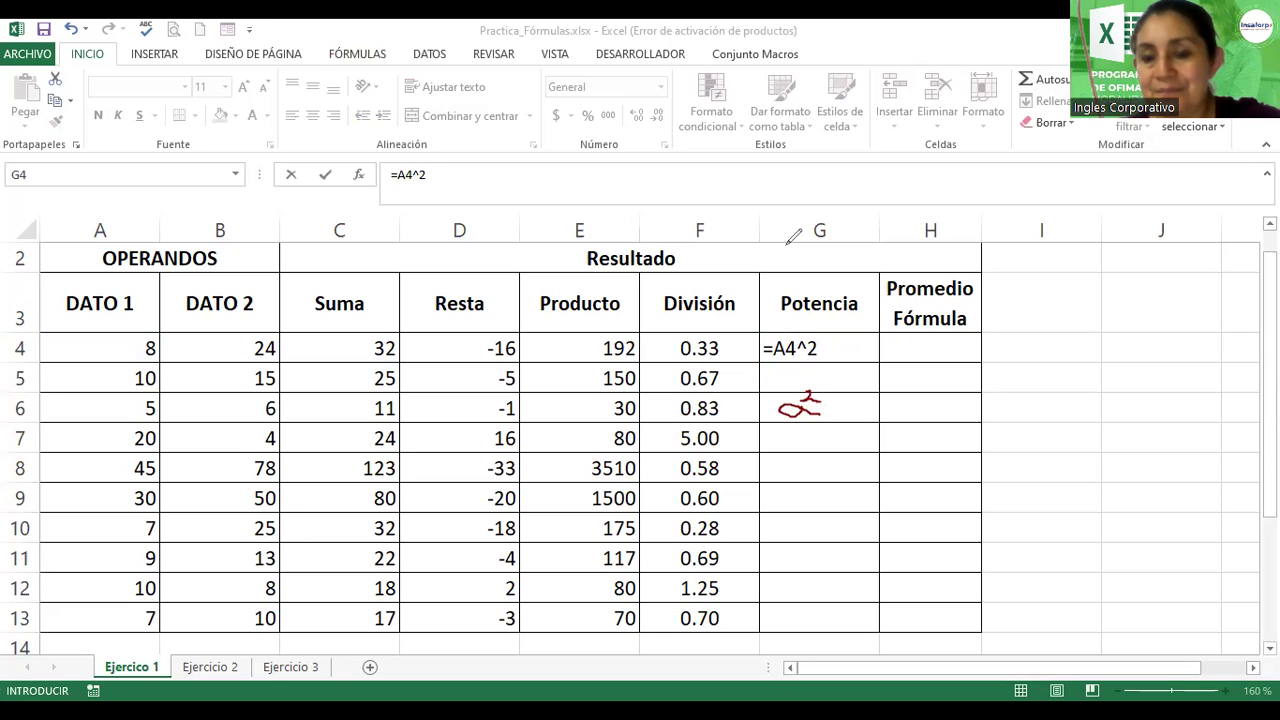
key("e")
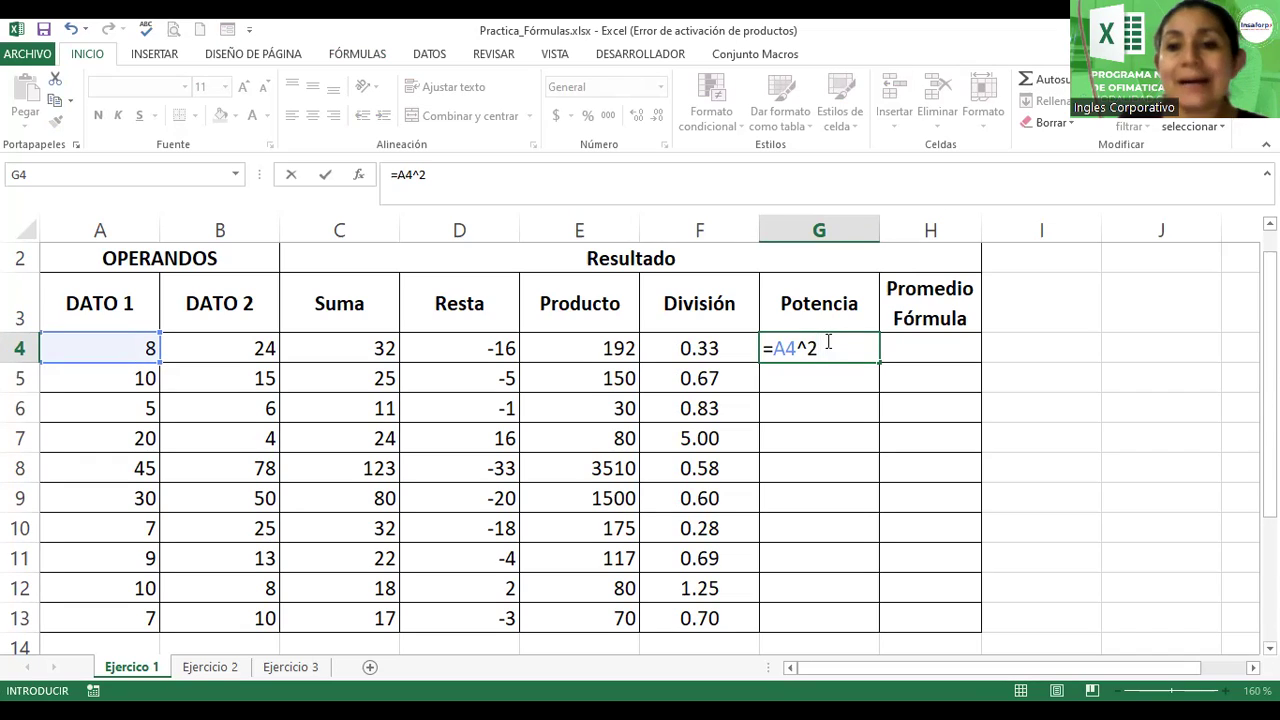
key("Return")
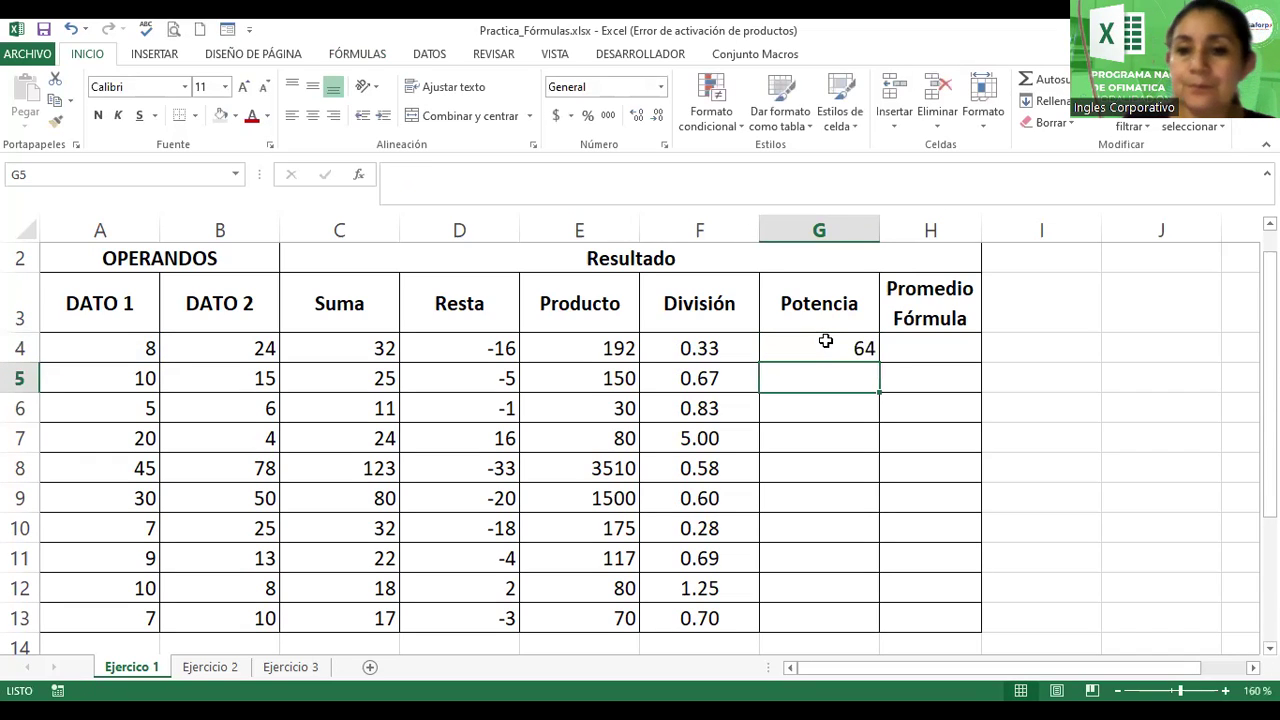
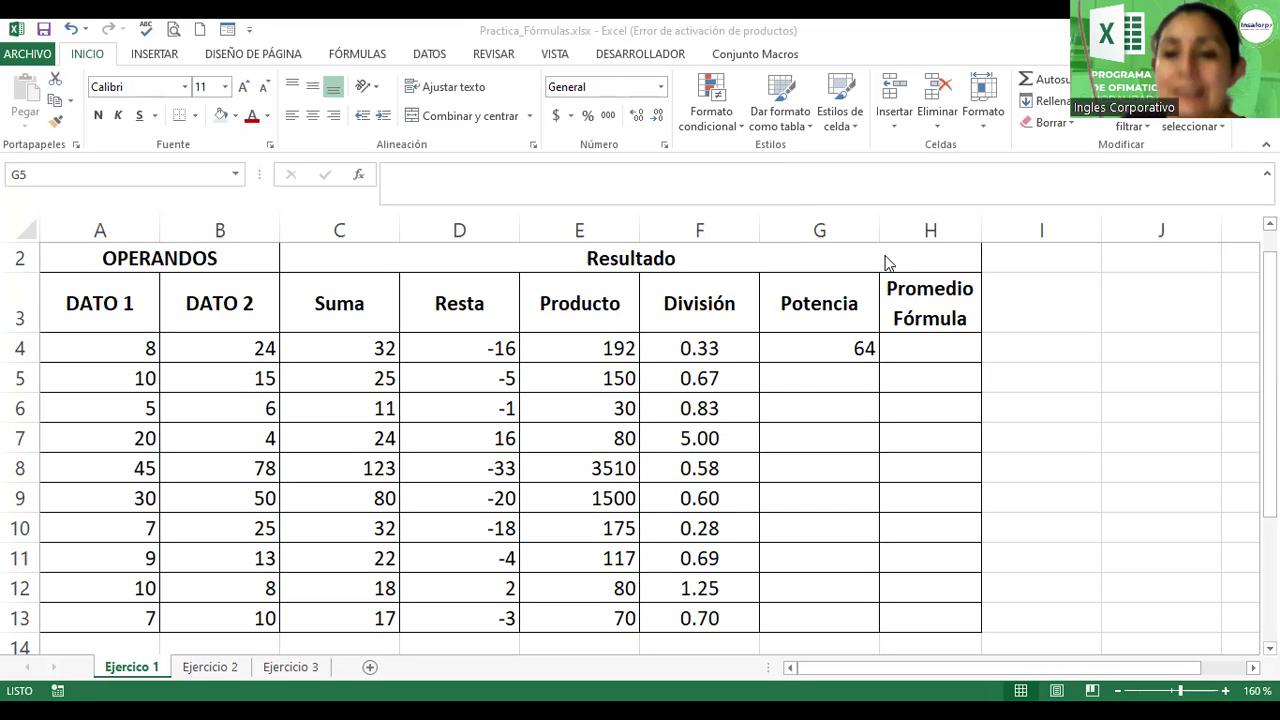
- Fill =A4^2 from G4 down to G13, squaring each DATO 1 value
left_click(808, 350)
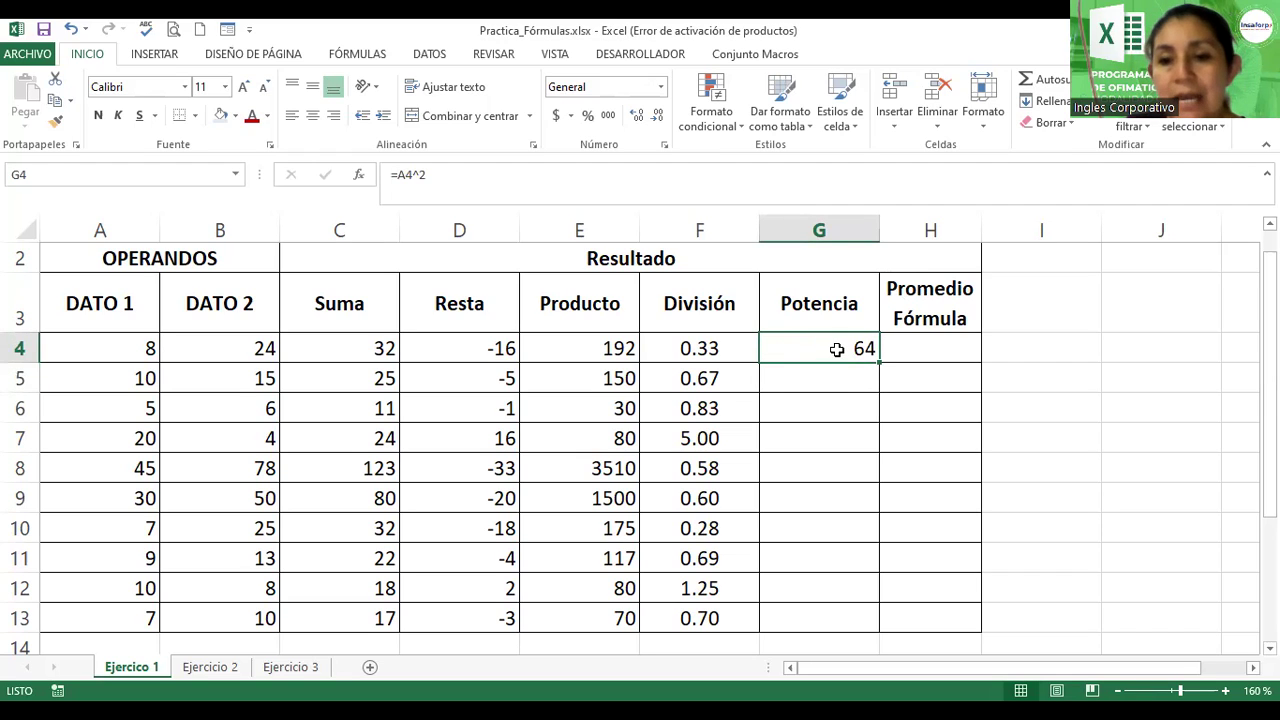
double_click(834, 348)
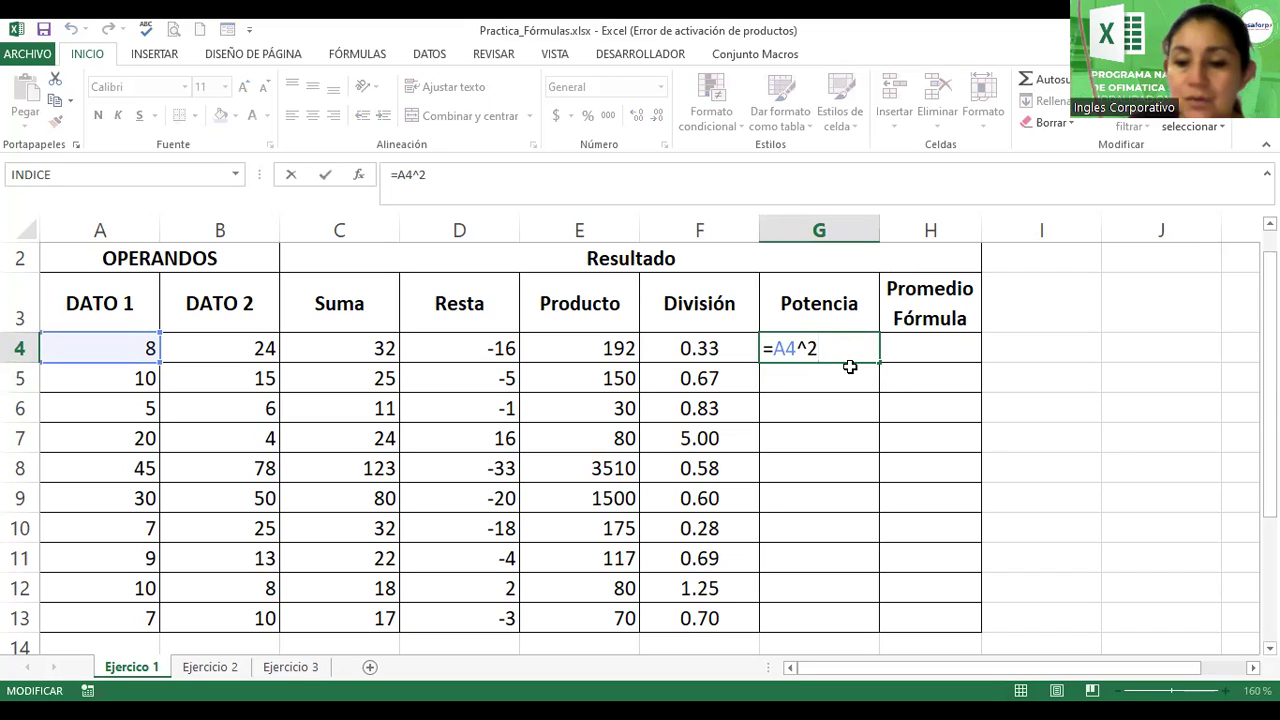
key("Return")
left_click(849, 342)
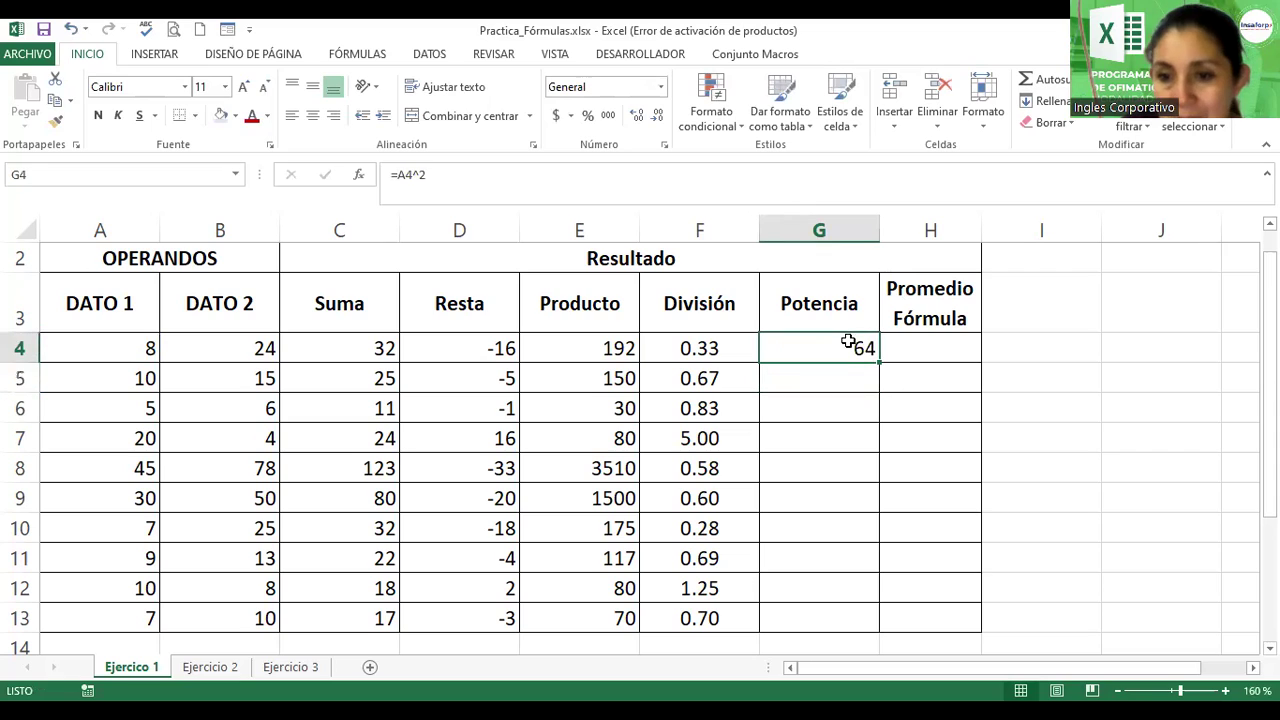
double_click(879, 362)
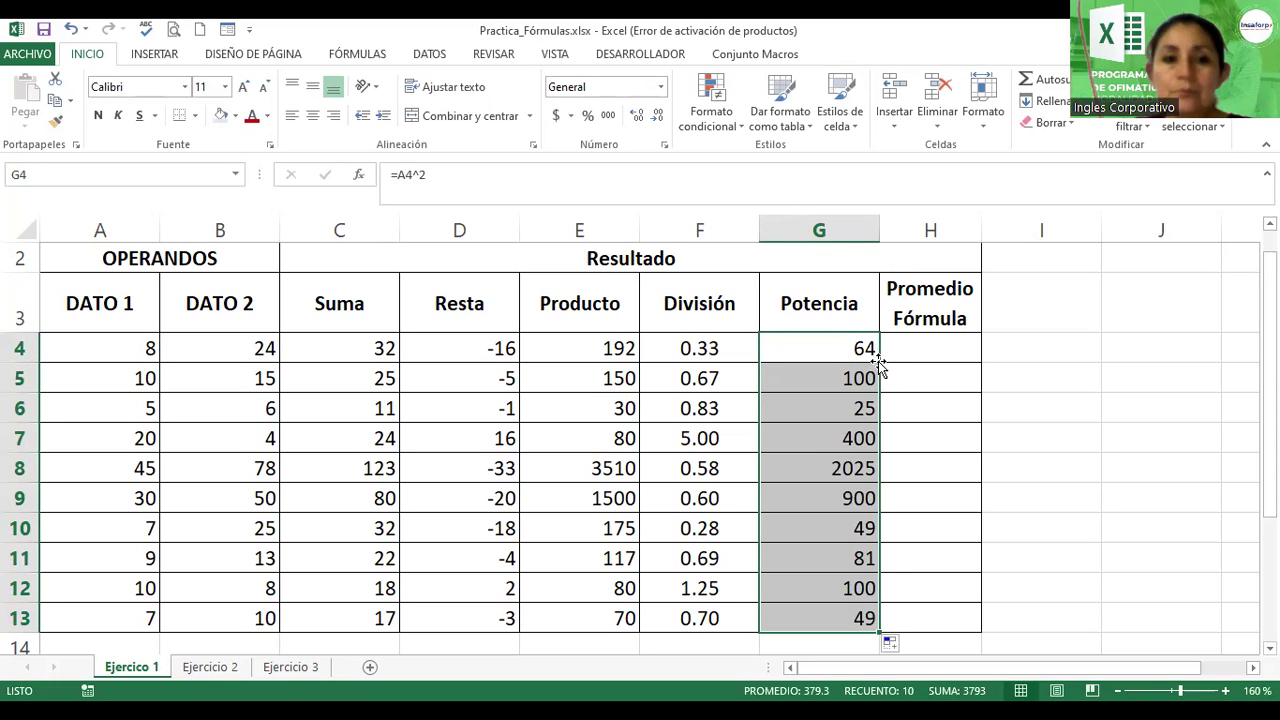
- Rename the G3 header to 'Potencia Dato1' and wrap it onto two lines
double_click(855, 306)
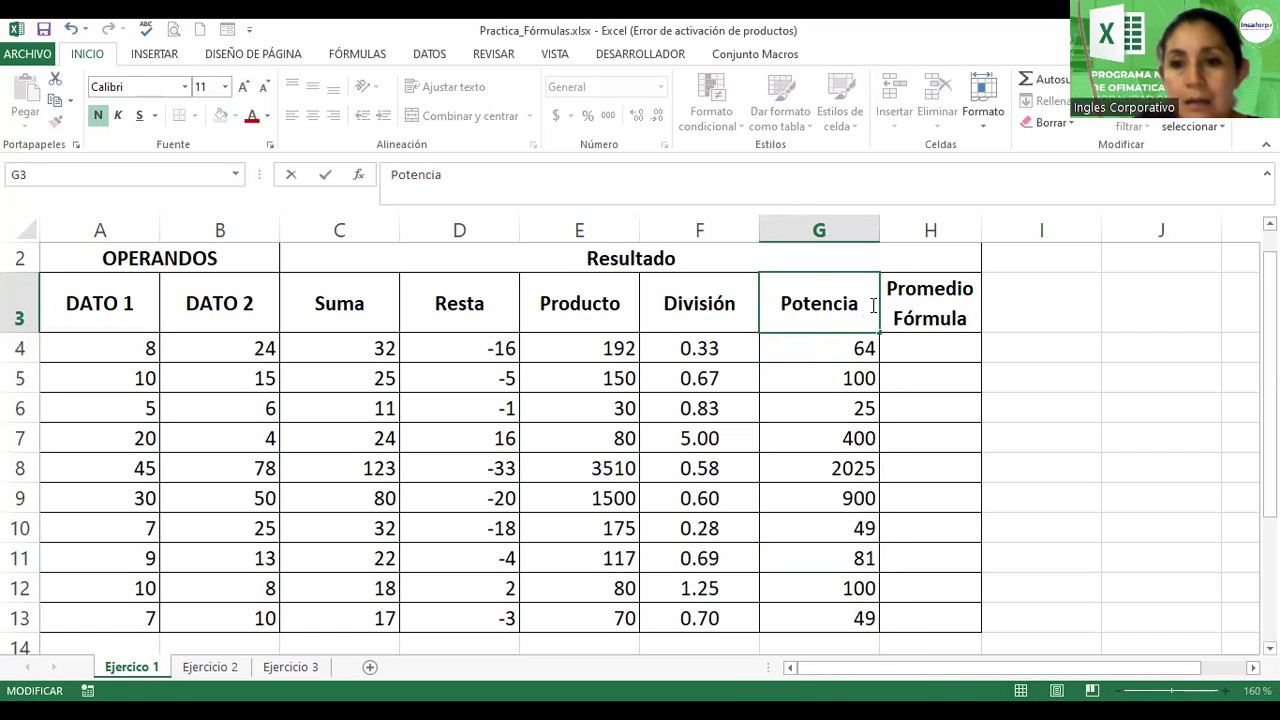
type(" Dato")
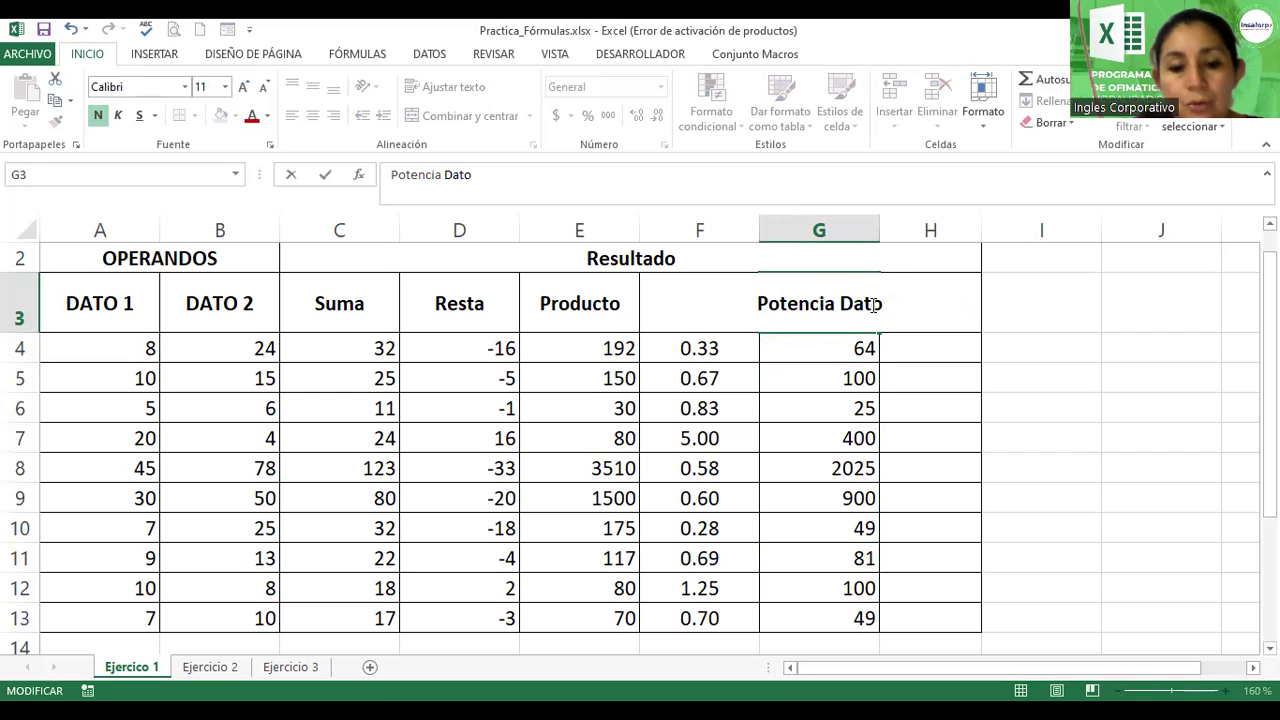
type("1")
key("Return")
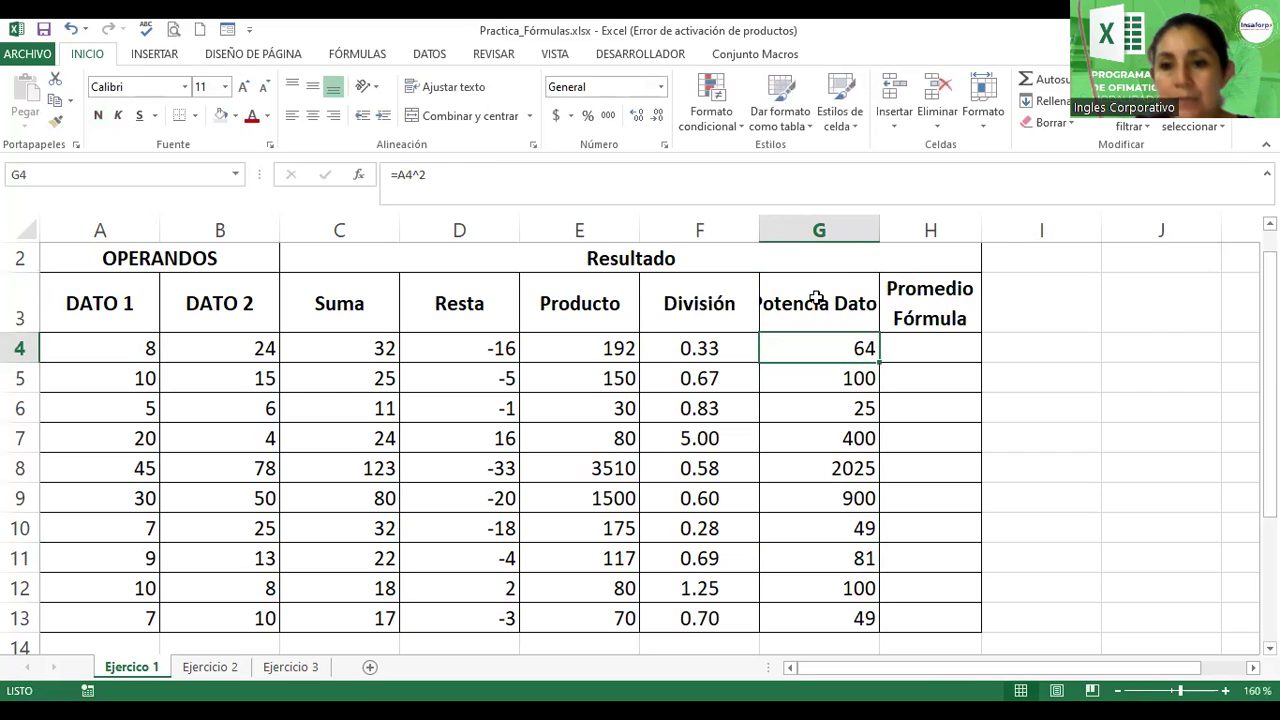
left_click(810, 296)
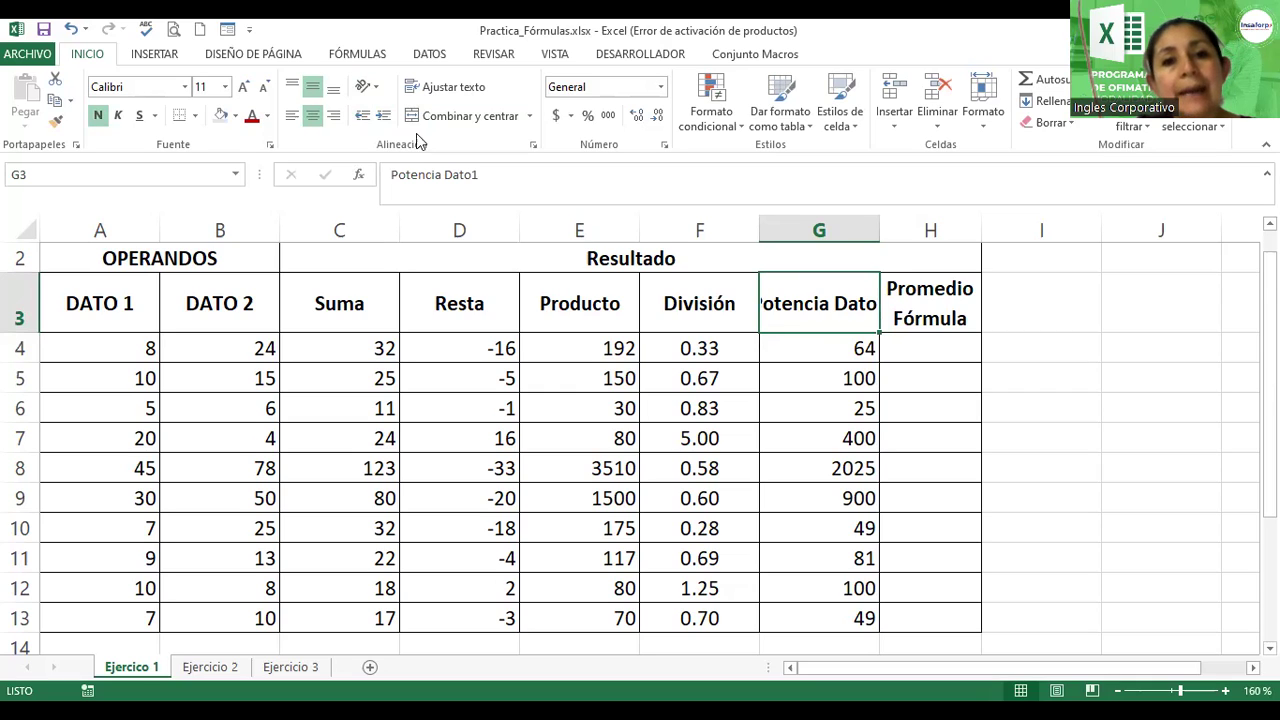
left_click(435, 87)
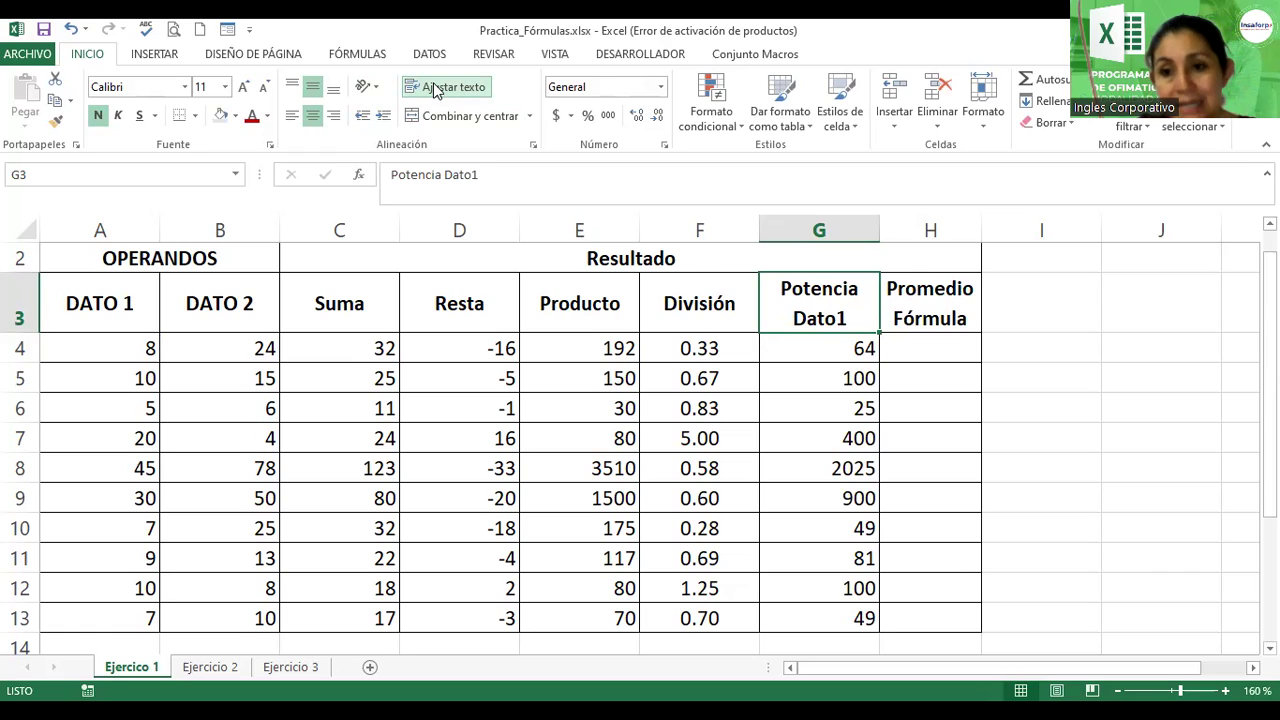
left_click(907, 312)
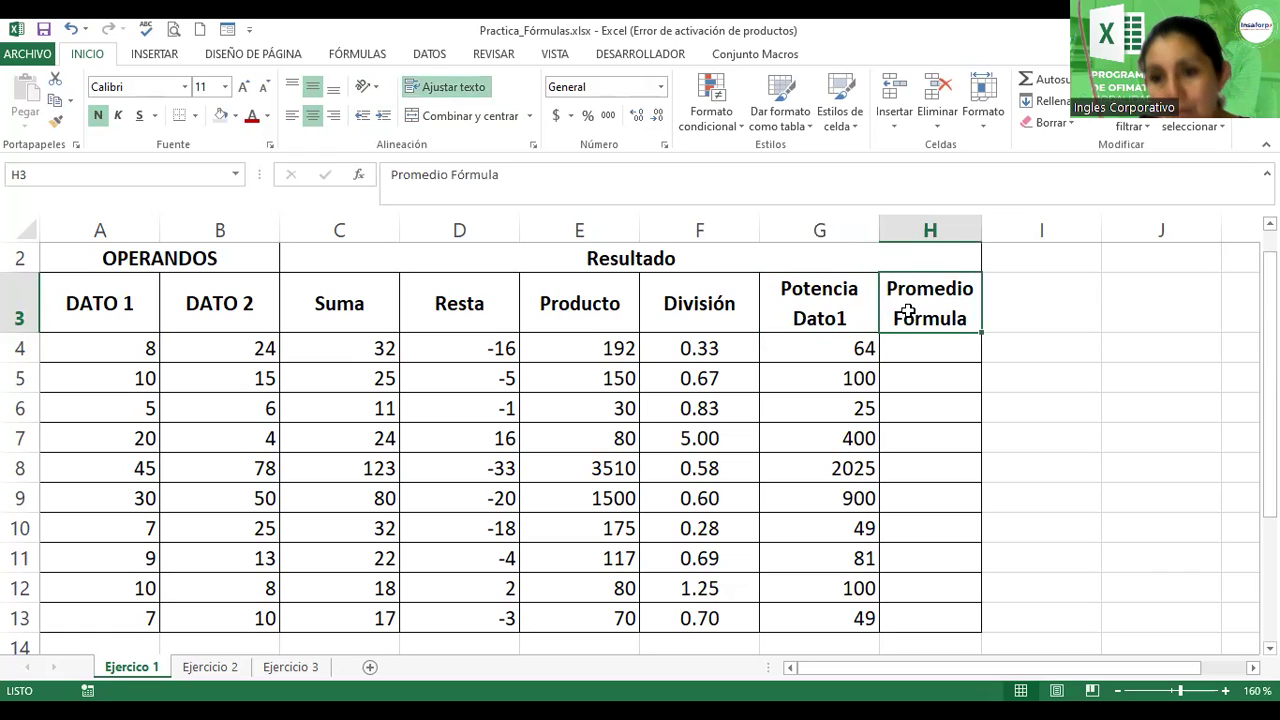
- Insert a blank column H before the Promedio Fórmula column
left_click(899, 226)
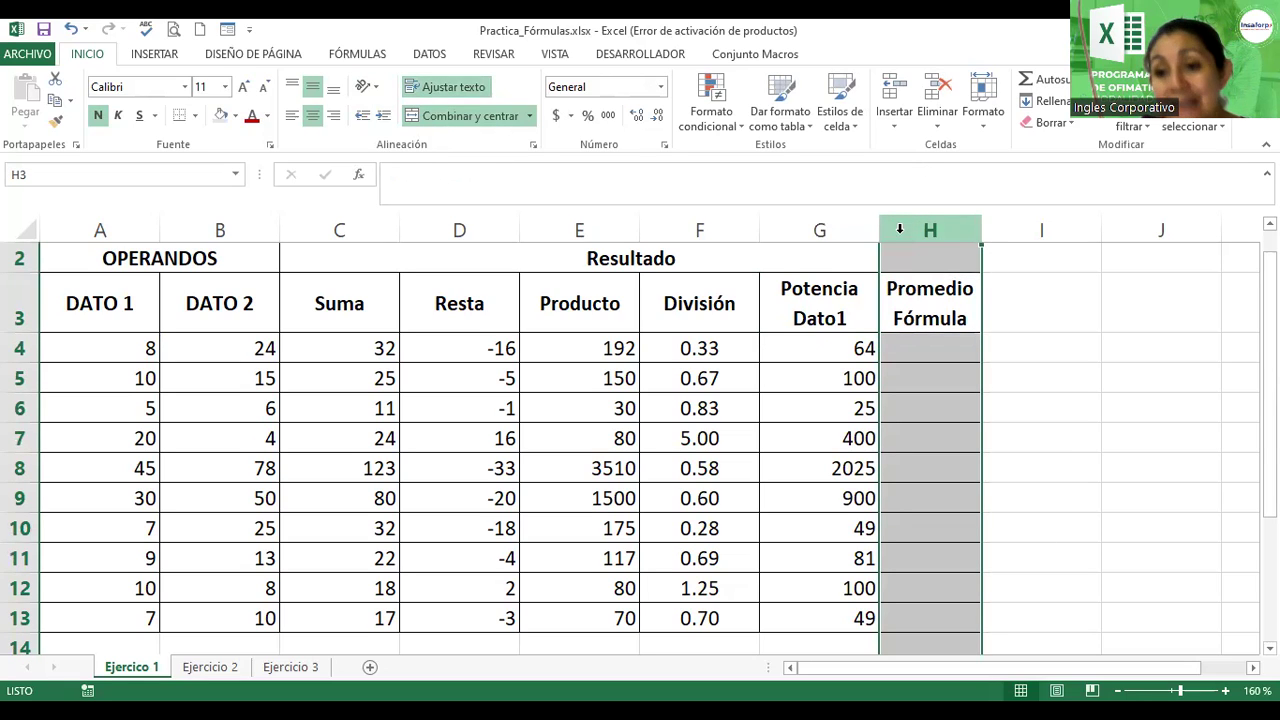
right_click(900, 230)
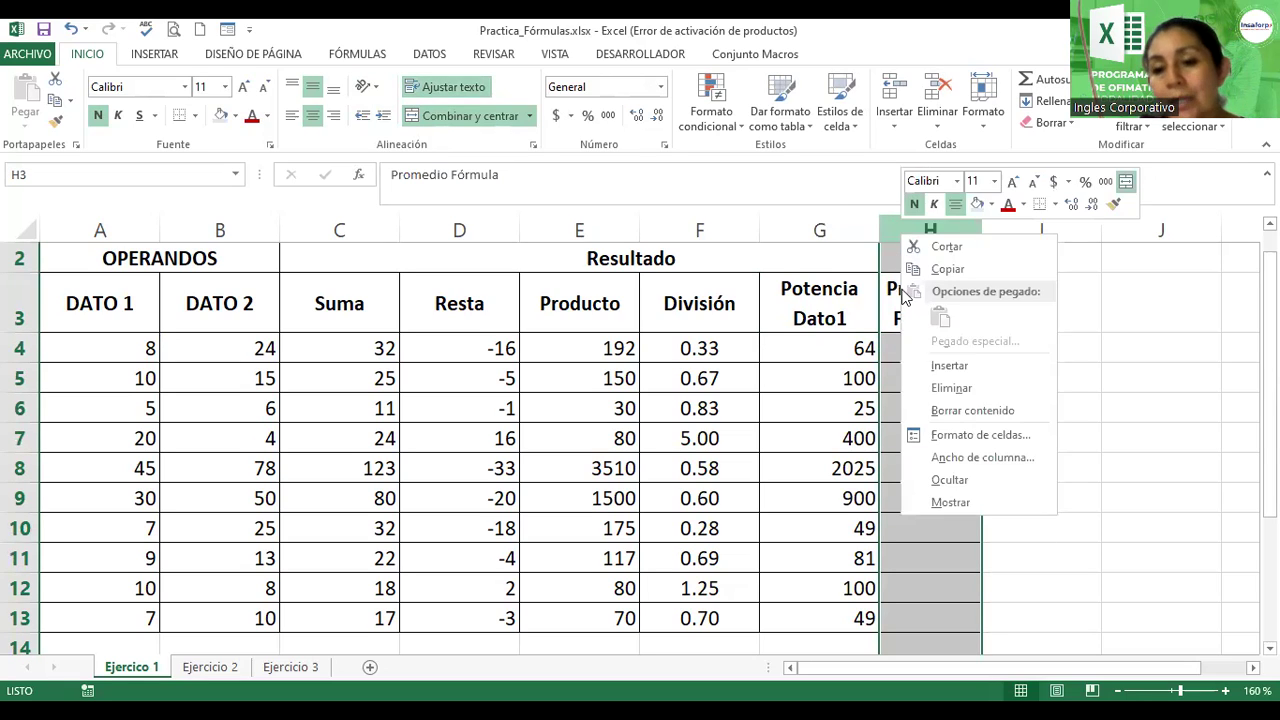
left_click(921, 366)
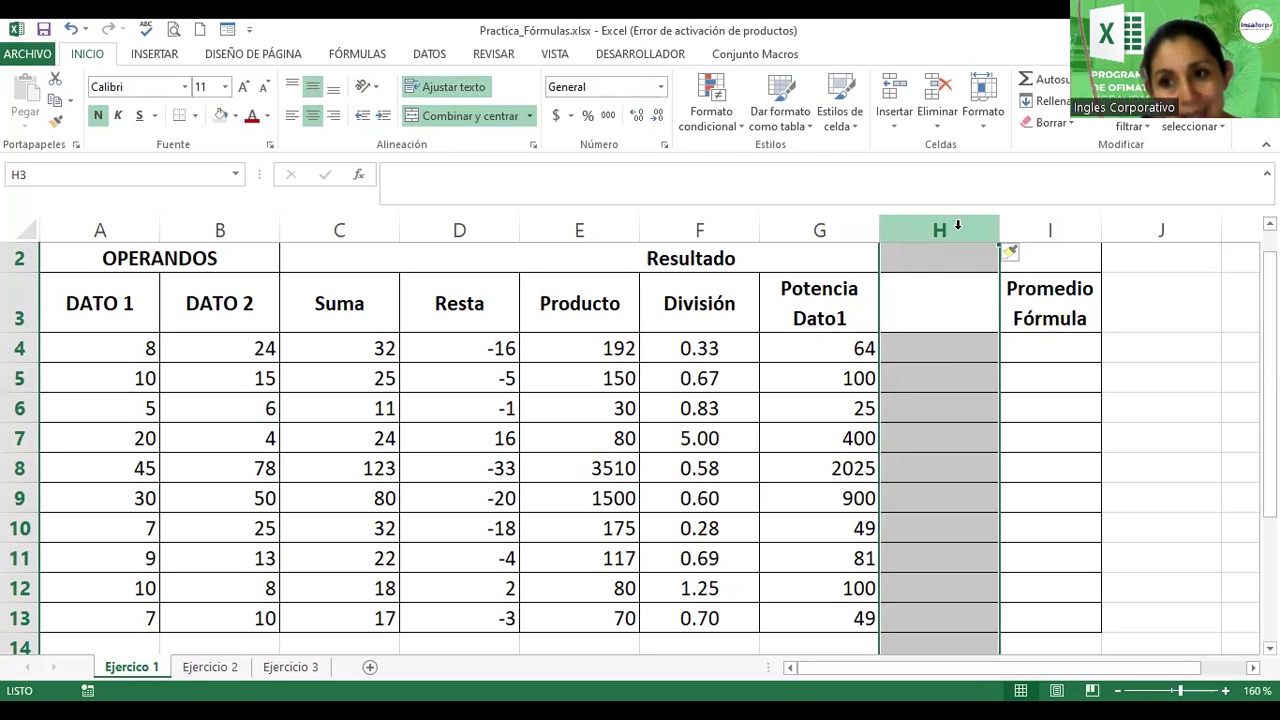
- Head the new column 'Potencia Dato2' in cell H3
left_click(950, 307)
type("Potencia DAtos")
key("BackSpace")
key("BackSpace")
key("BackSpace")
key("BackSpace")
type("ato")
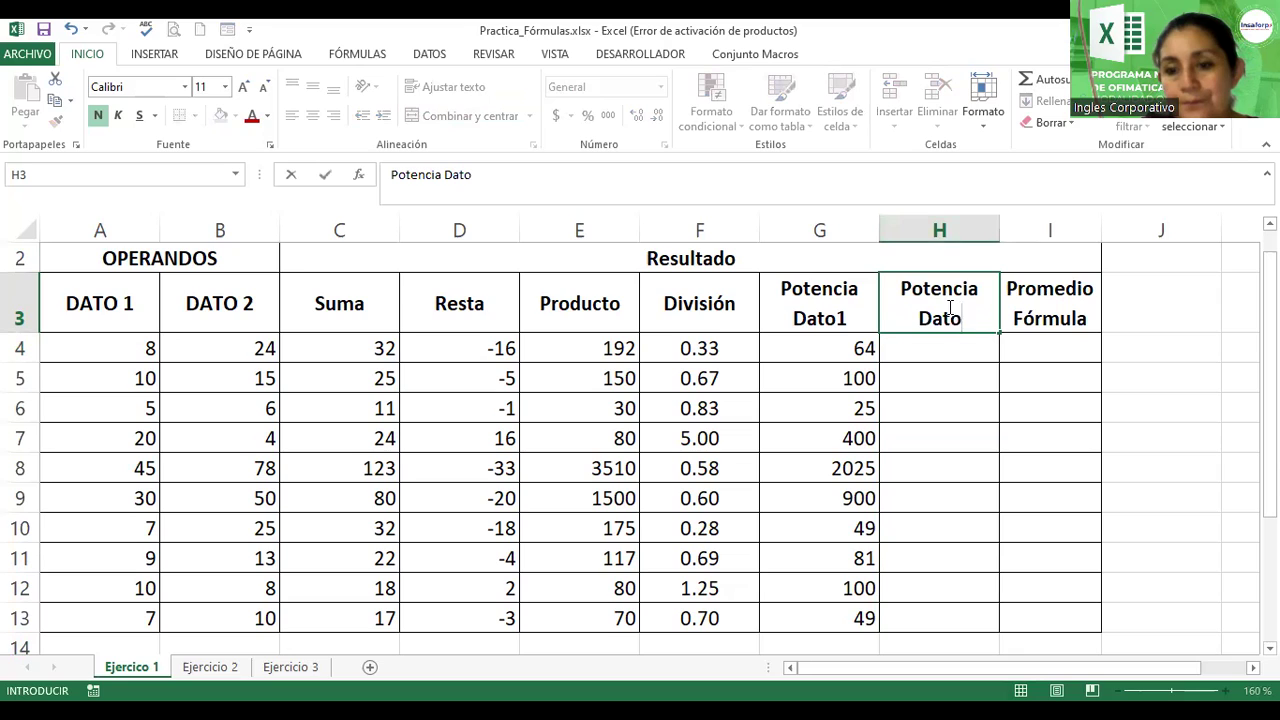
type("2+")
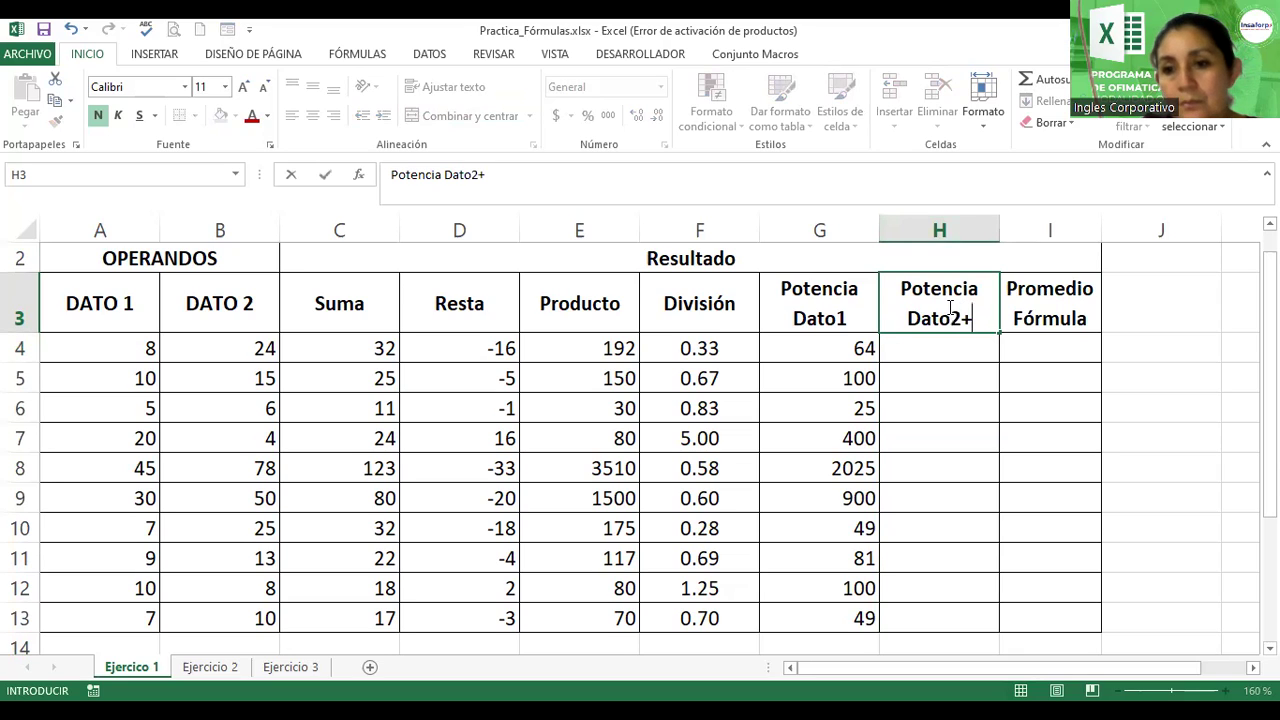
key("BackSpace")
key("Return")
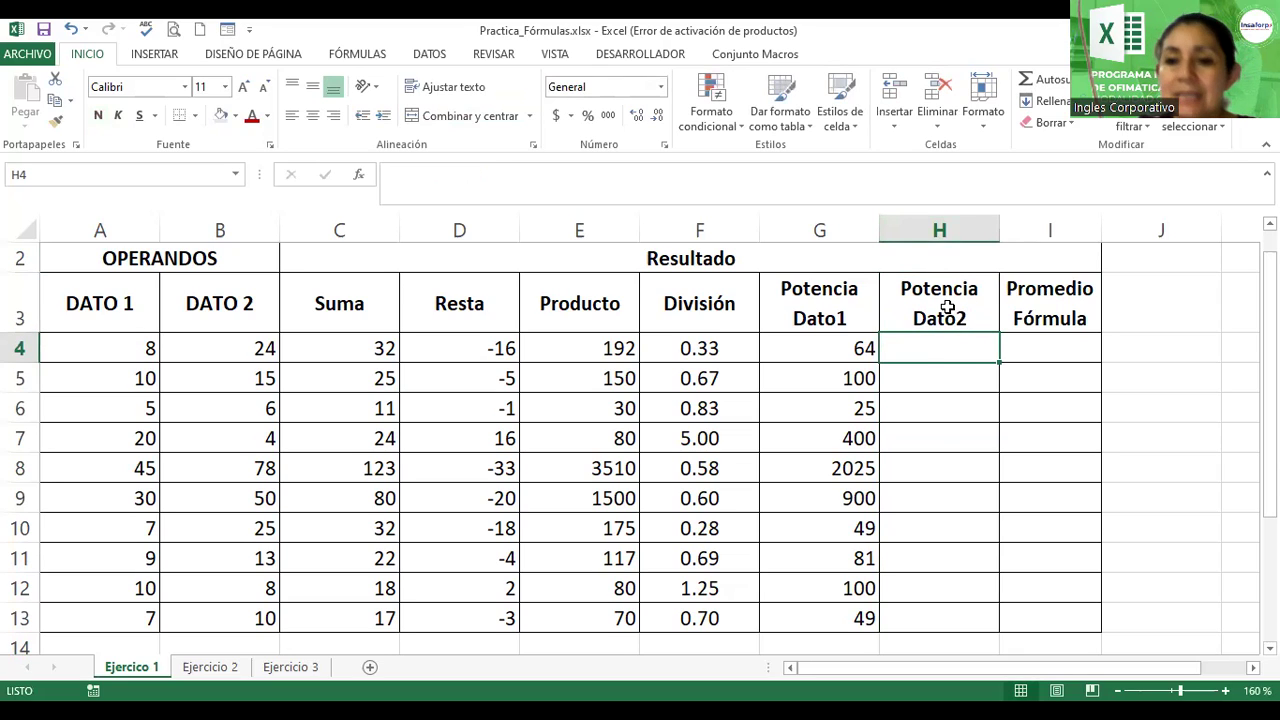
- Enter =B4^3 in H4 and fill it down to H13, cubing each DATO 2 value
type("=")
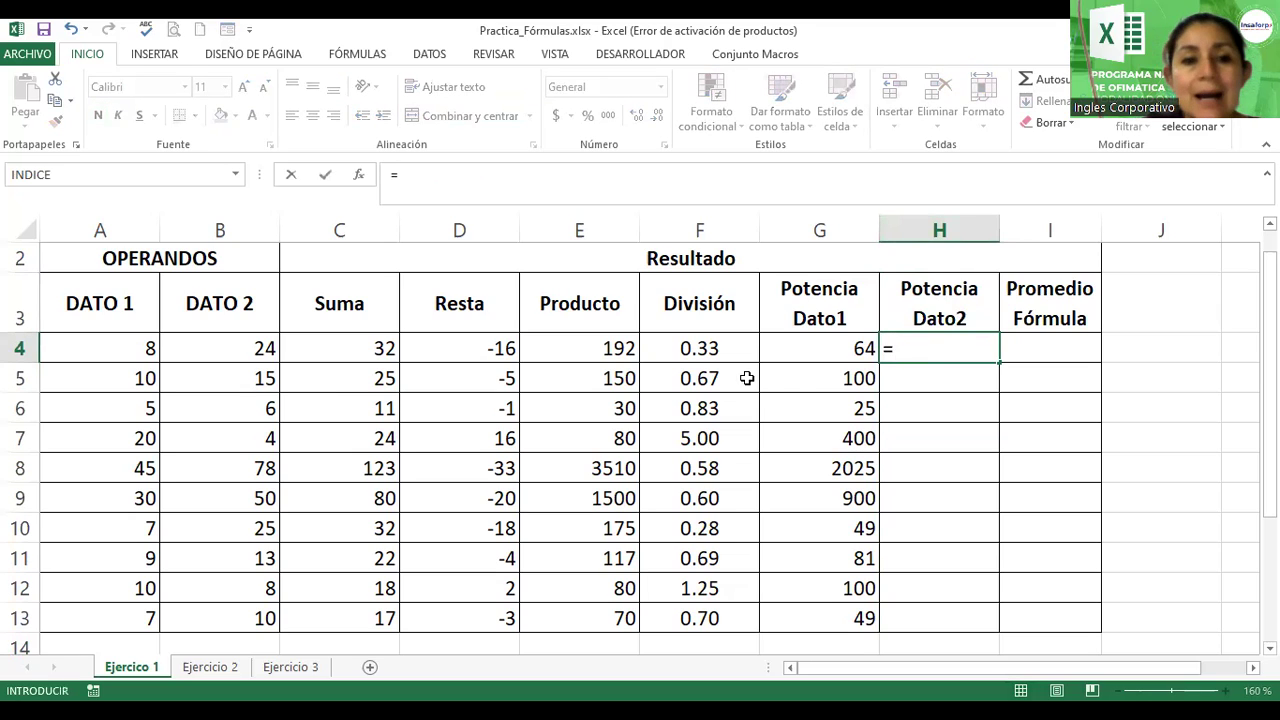
left_click(237, 341)
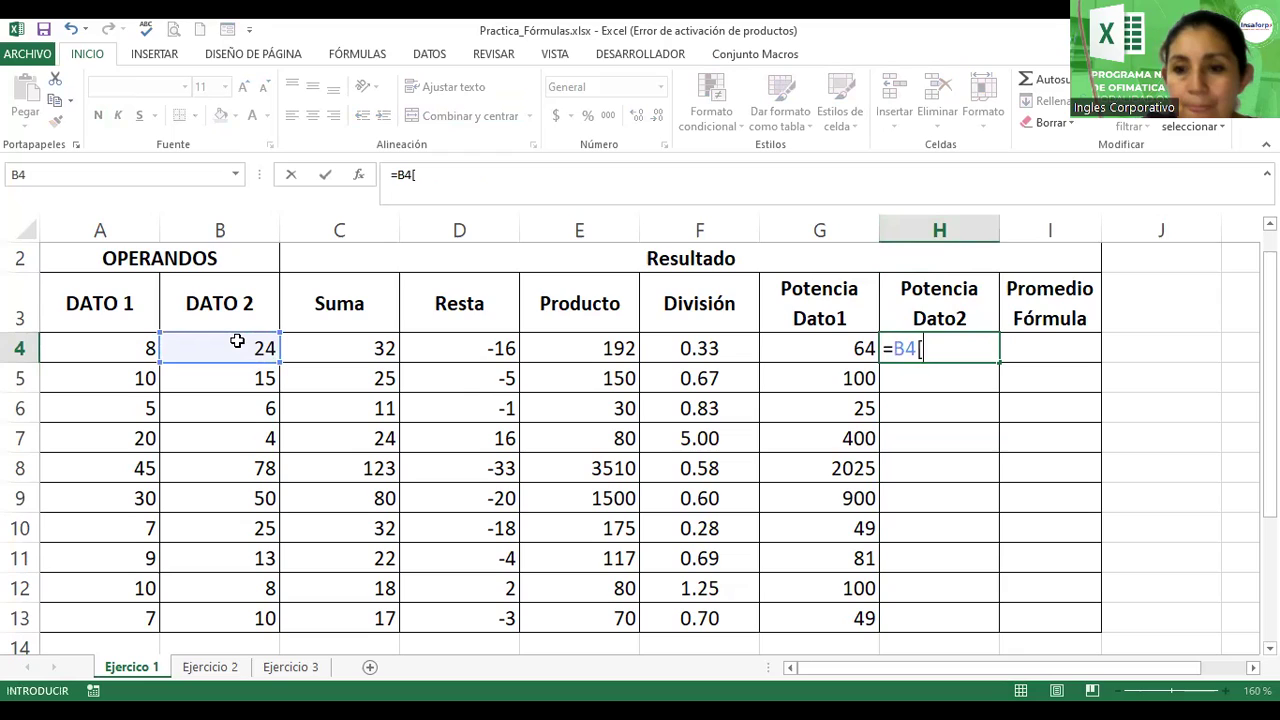
type("^3")
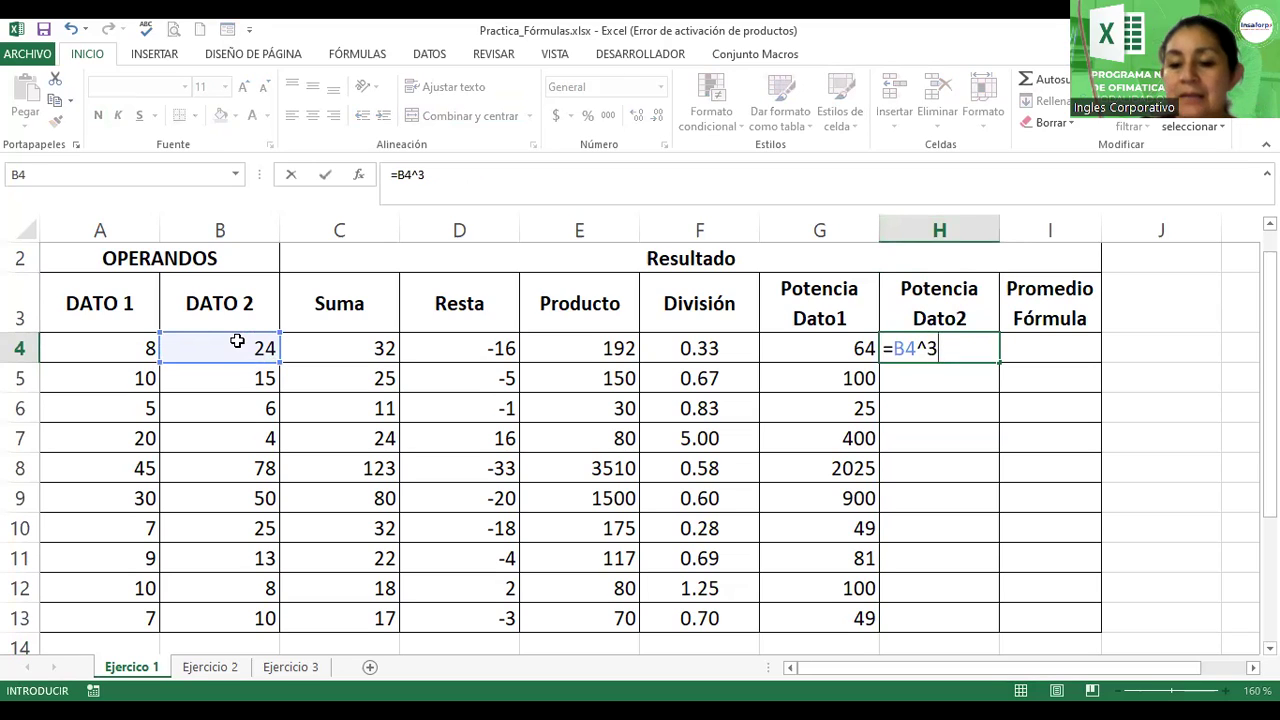
key("Return")
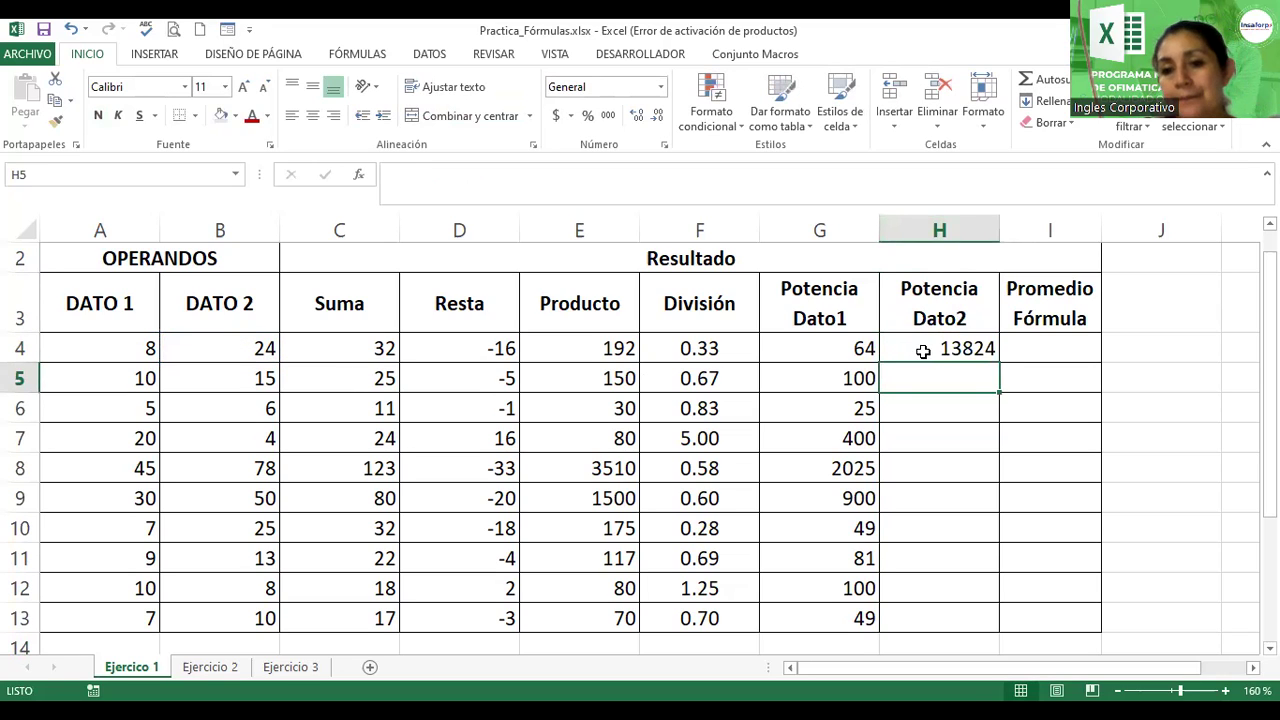
left_click(920, 349)
double_click(999, 366)
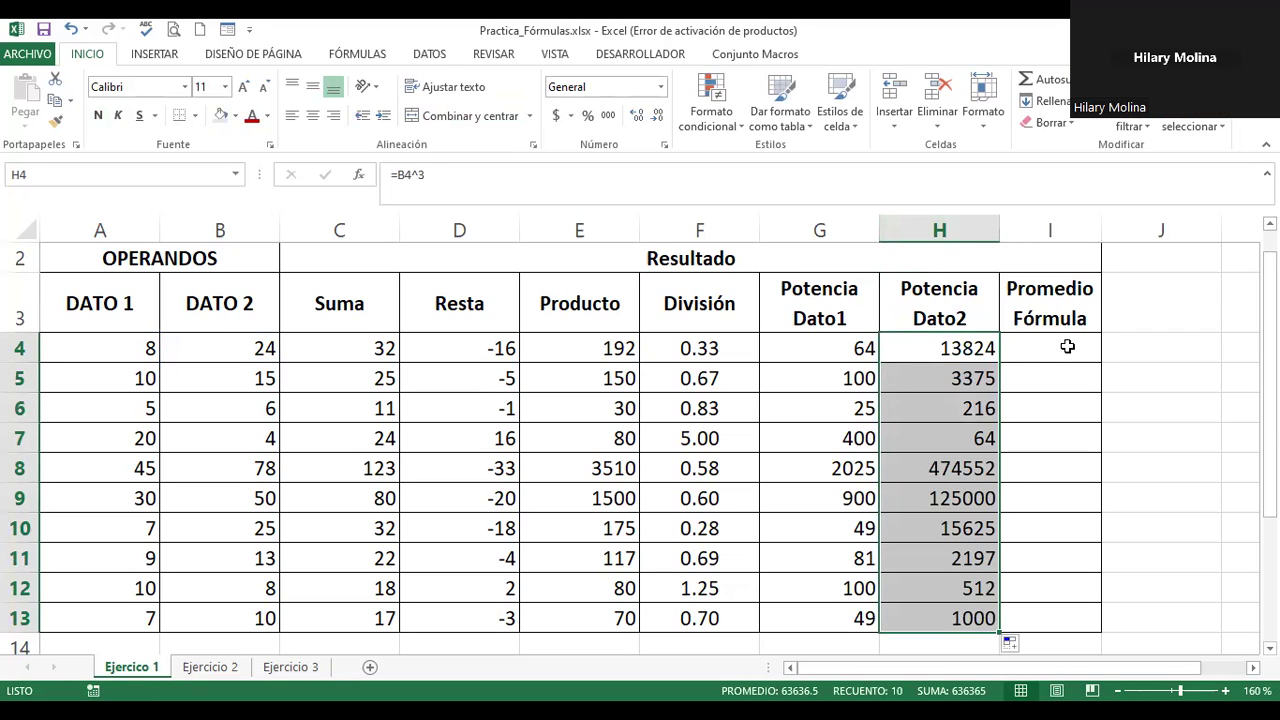
left_click(906, 353)
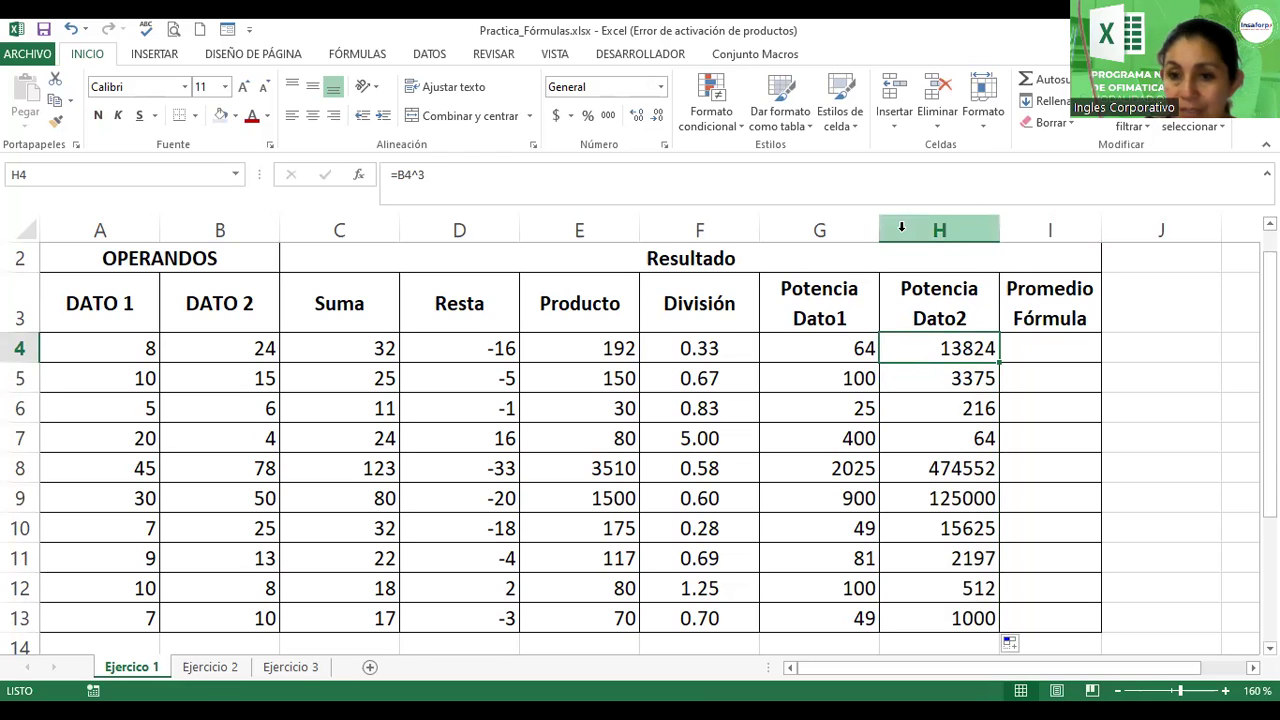
left_click(838, 230)
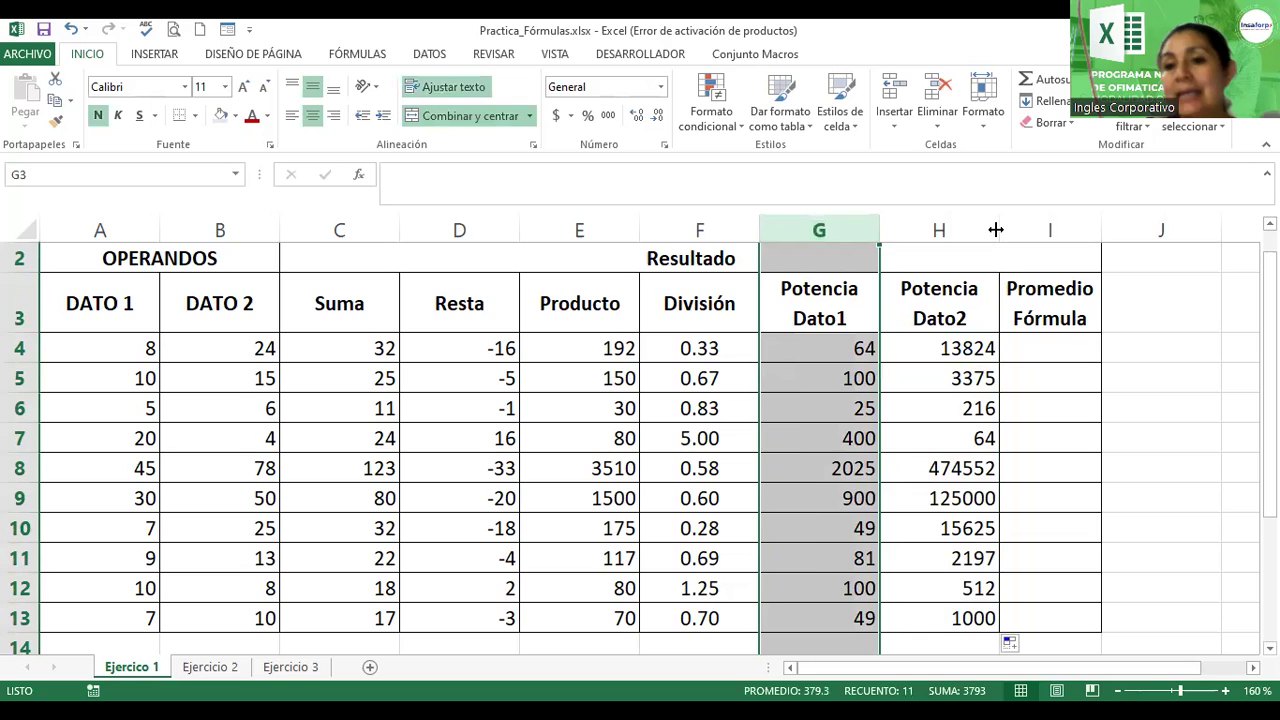
left_click(985, 229)
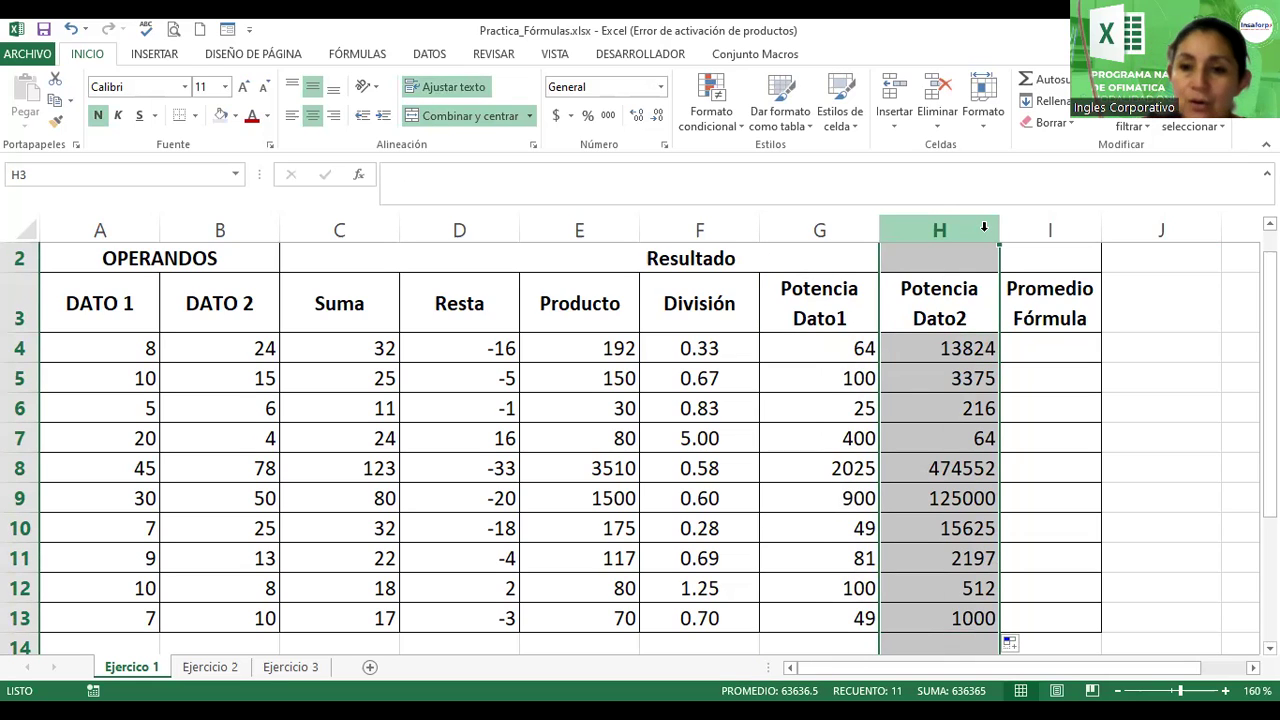
left_click(943, 280)
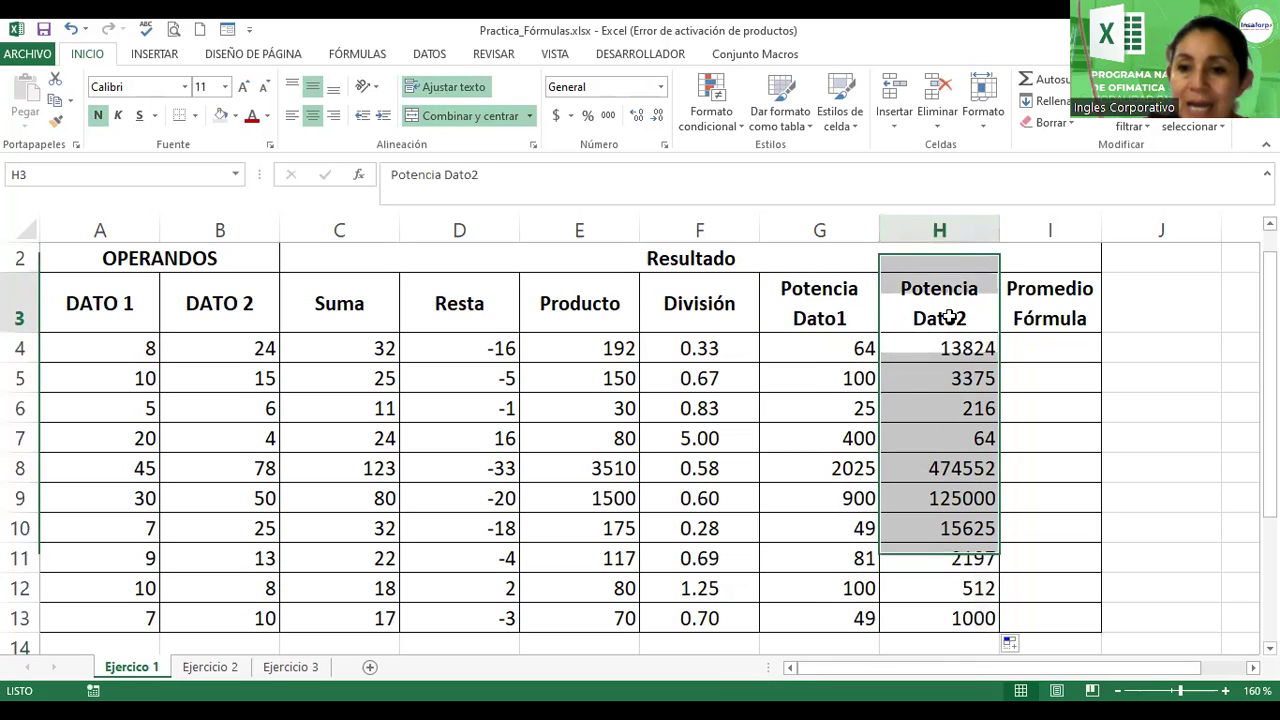
left_click(935, 229)
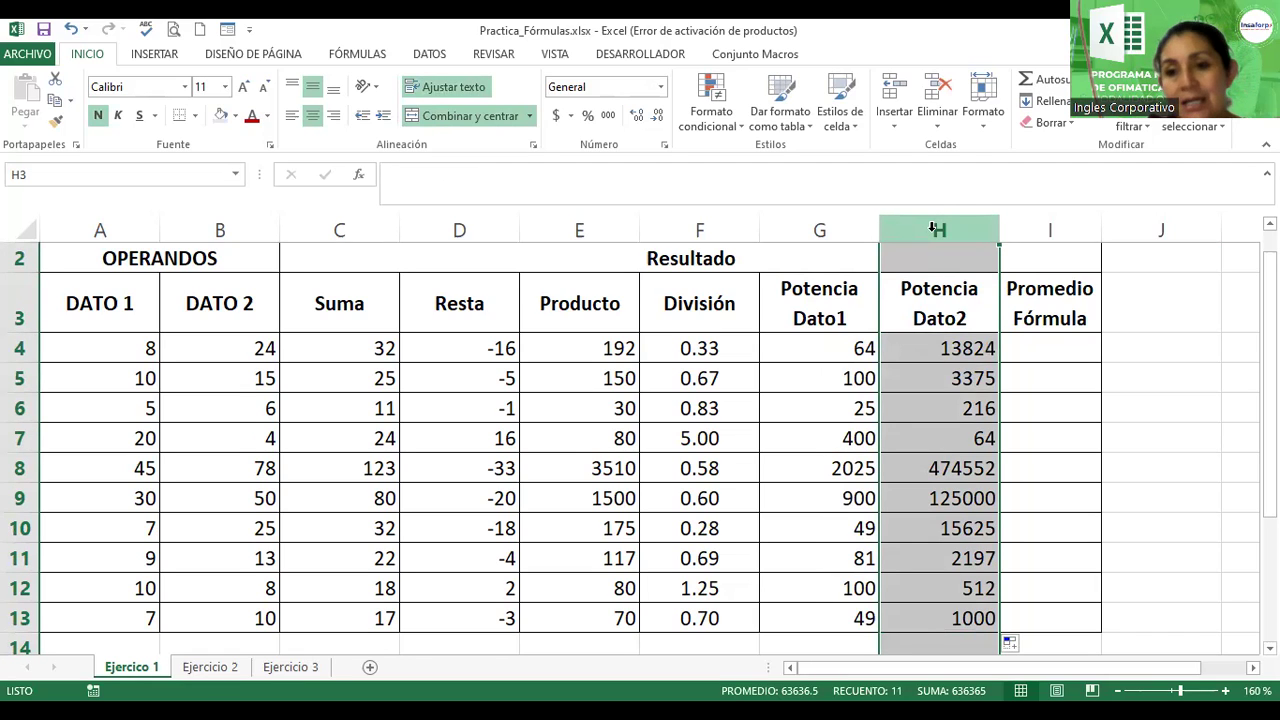
right_click(935, 231)
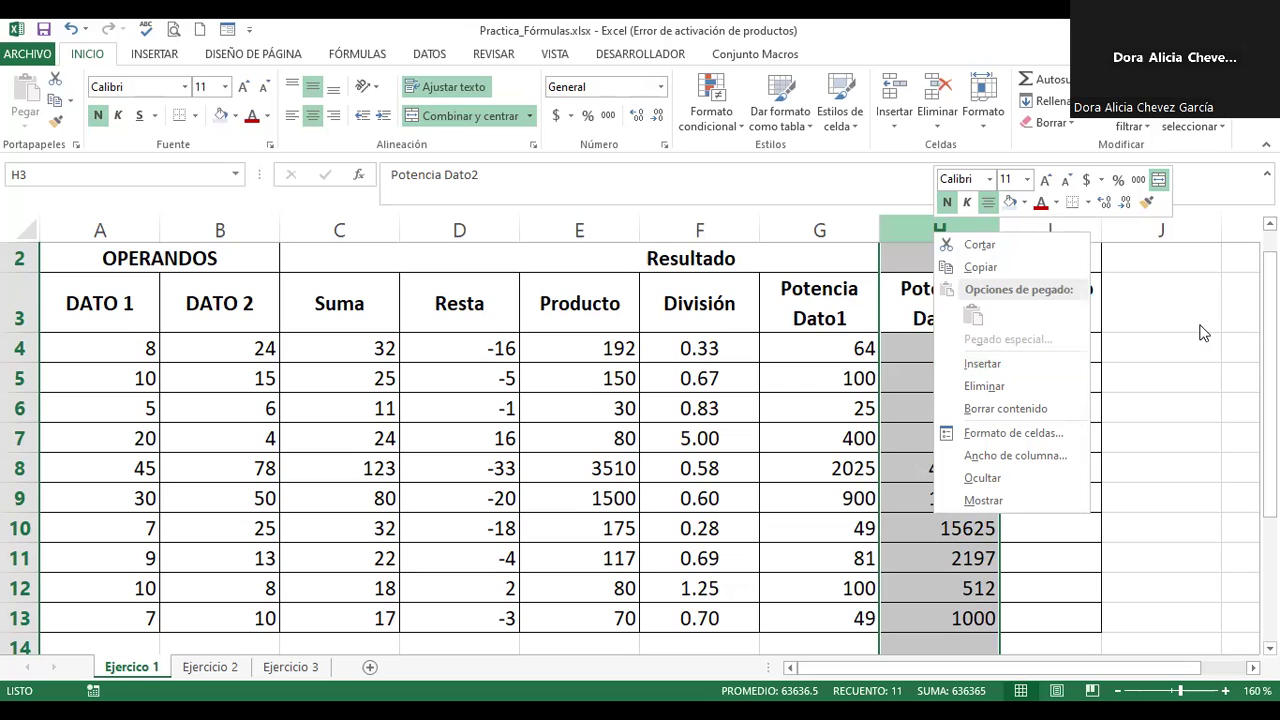
key("Escape")
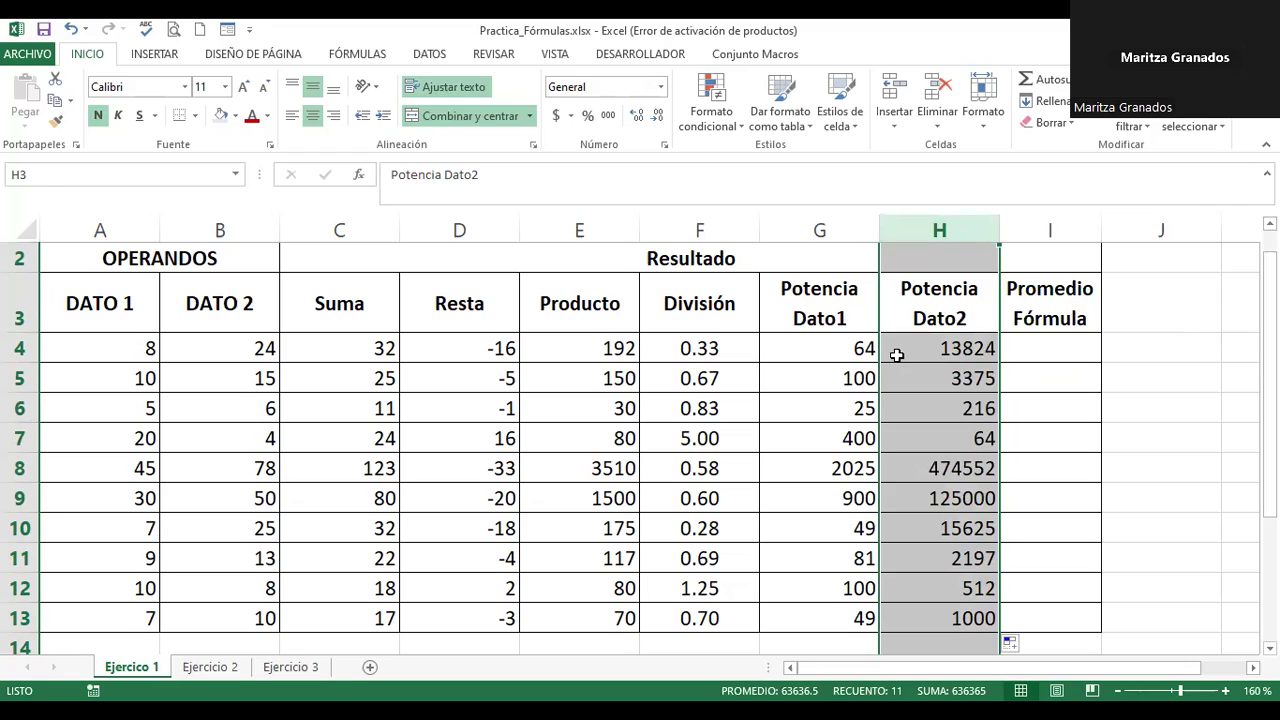
double_click(897, 355)
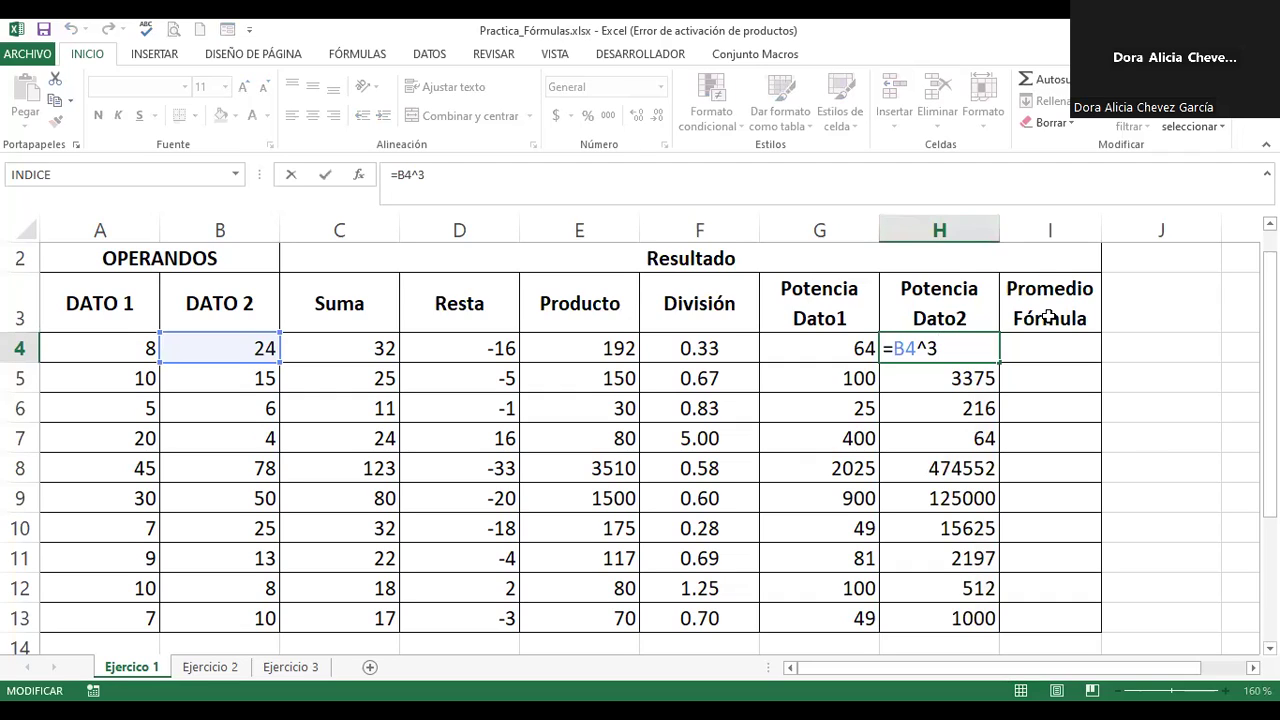
key("Return")
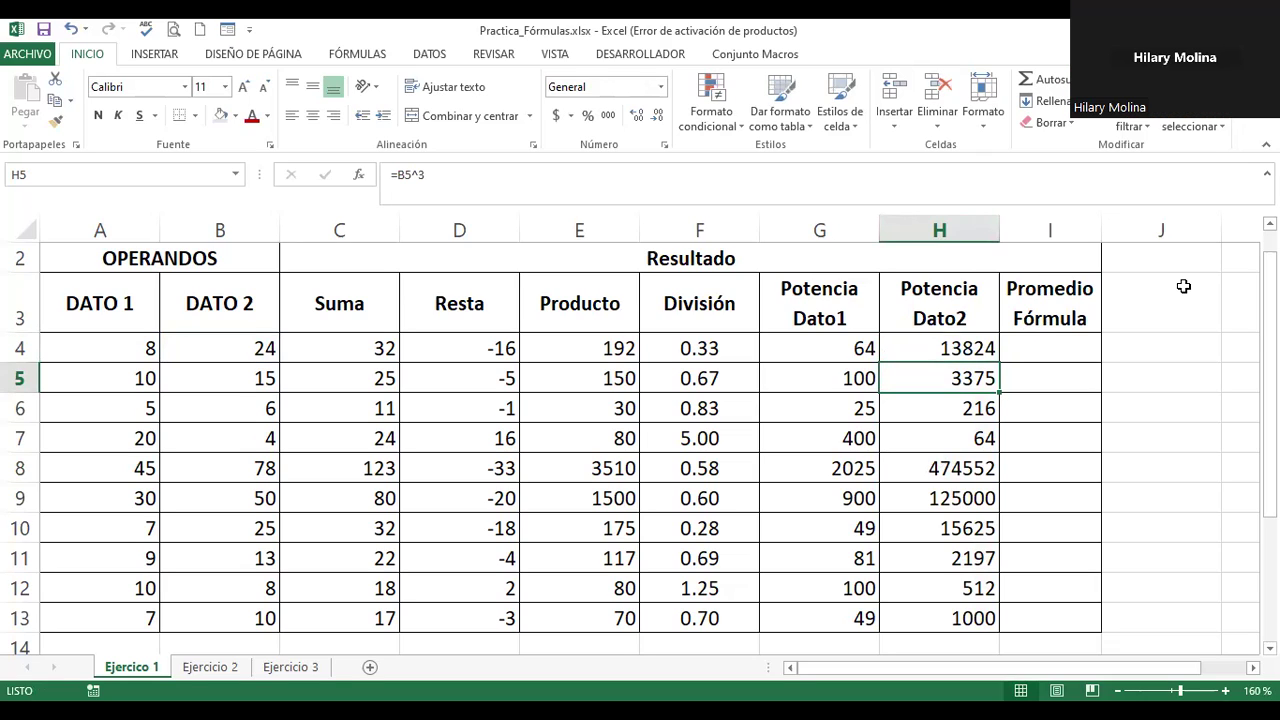
left_click(1026, 346)
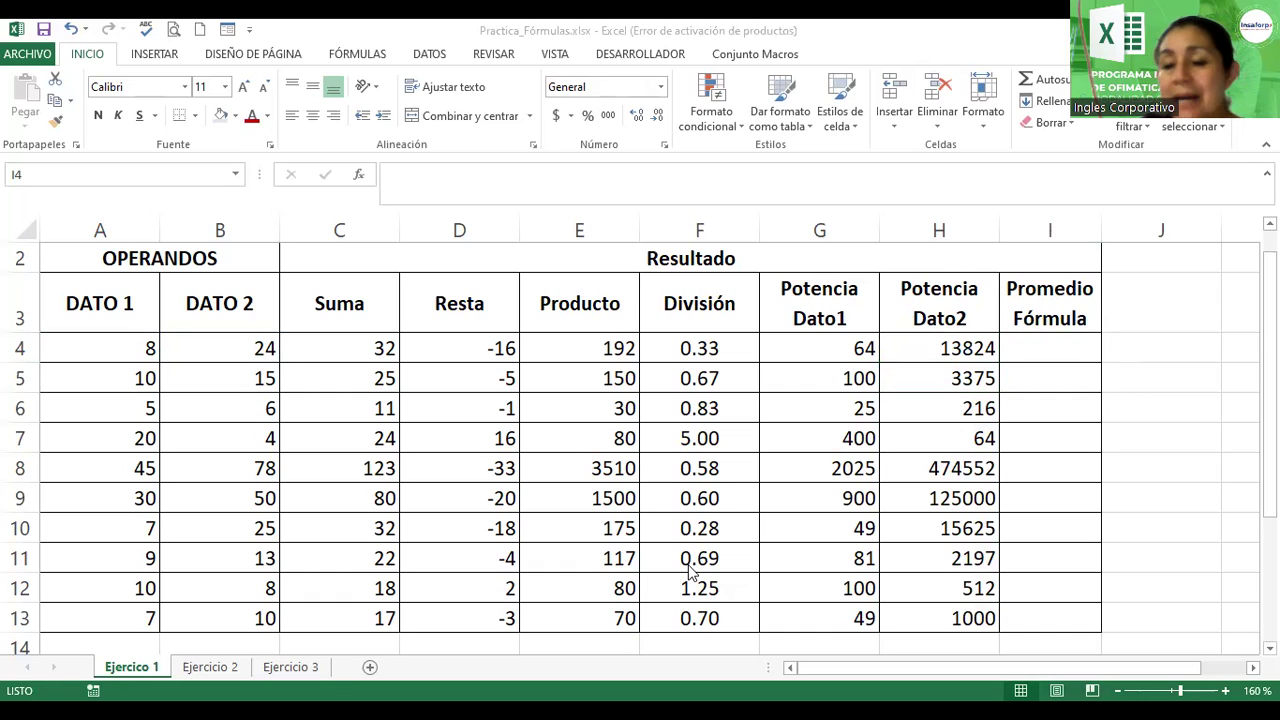
left_click(1060, 337)
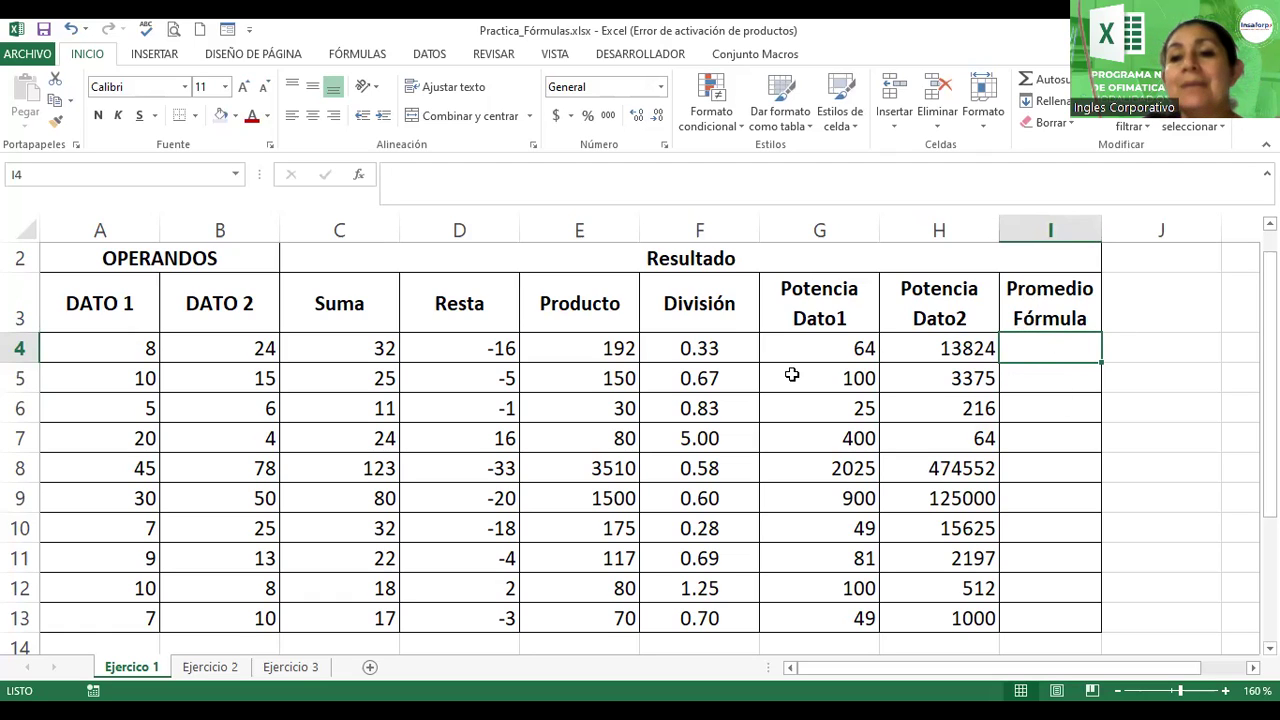
left_click(137, 351)
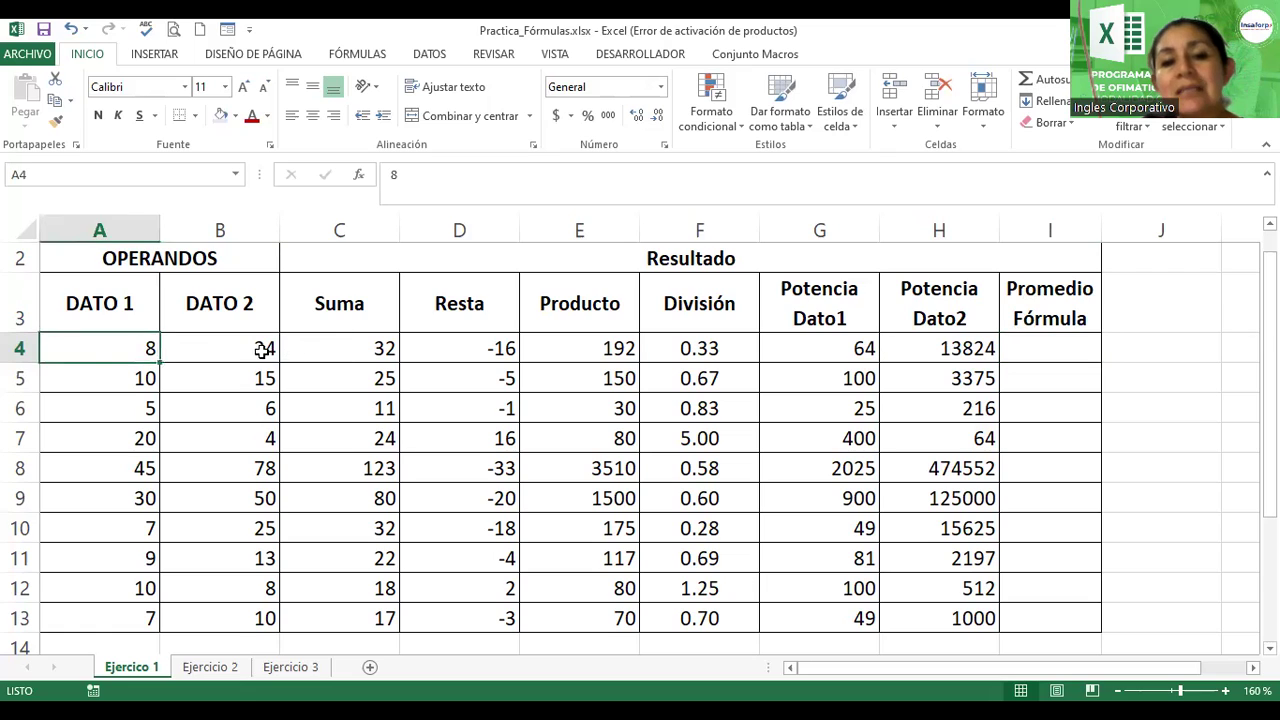
left_click(263, 347)
left_click(367, 347)
left_click(420, 346)
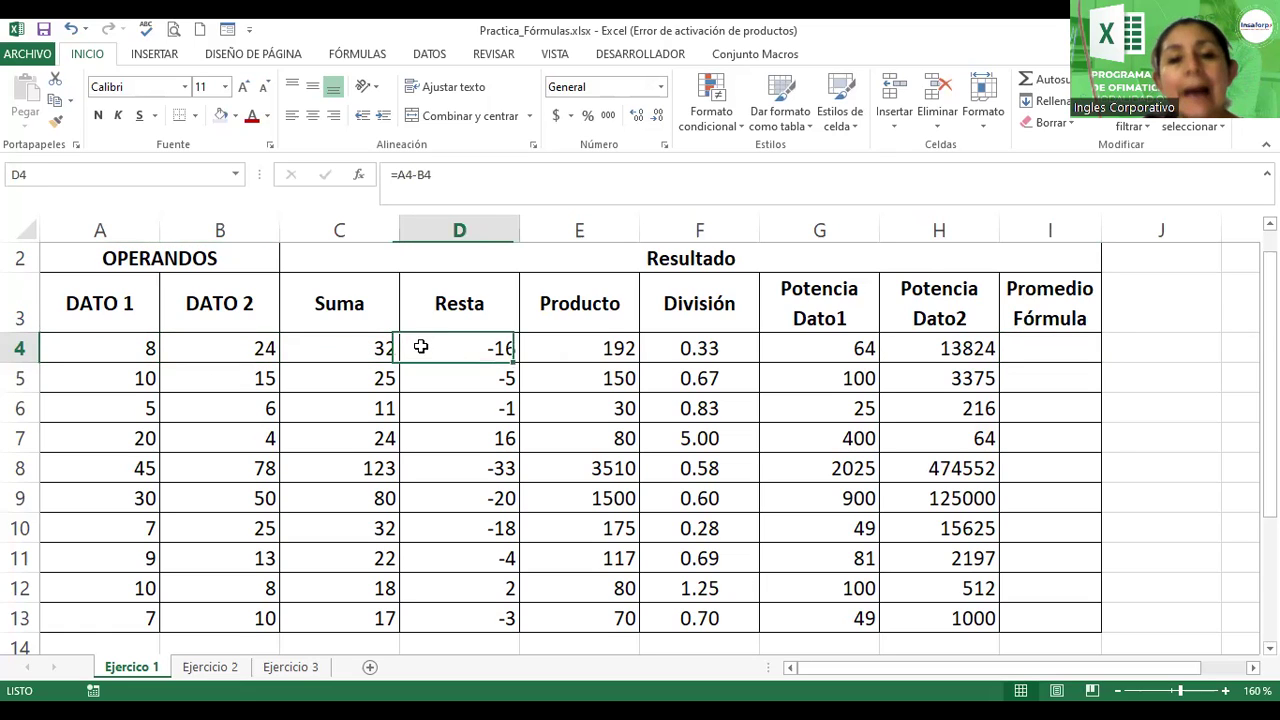
left_click(612, 344)
left_click(676, 345)
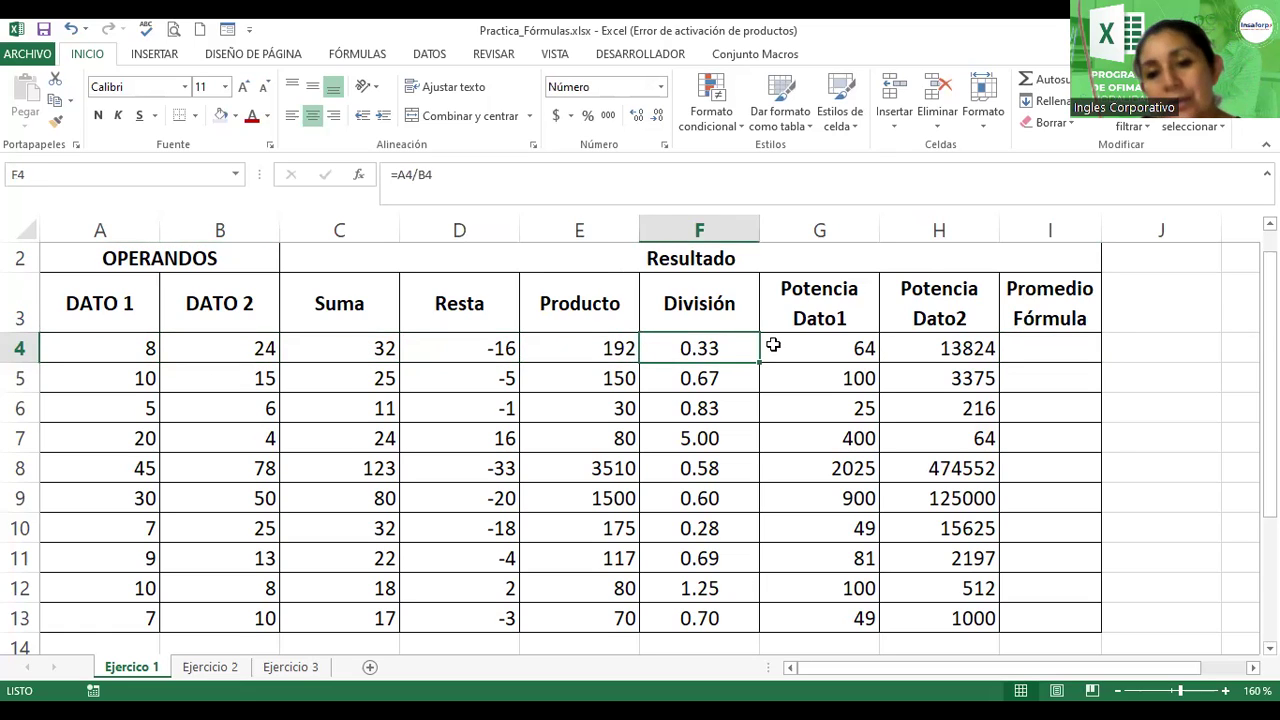
left_click(860, 344)
left_click(975, 348)
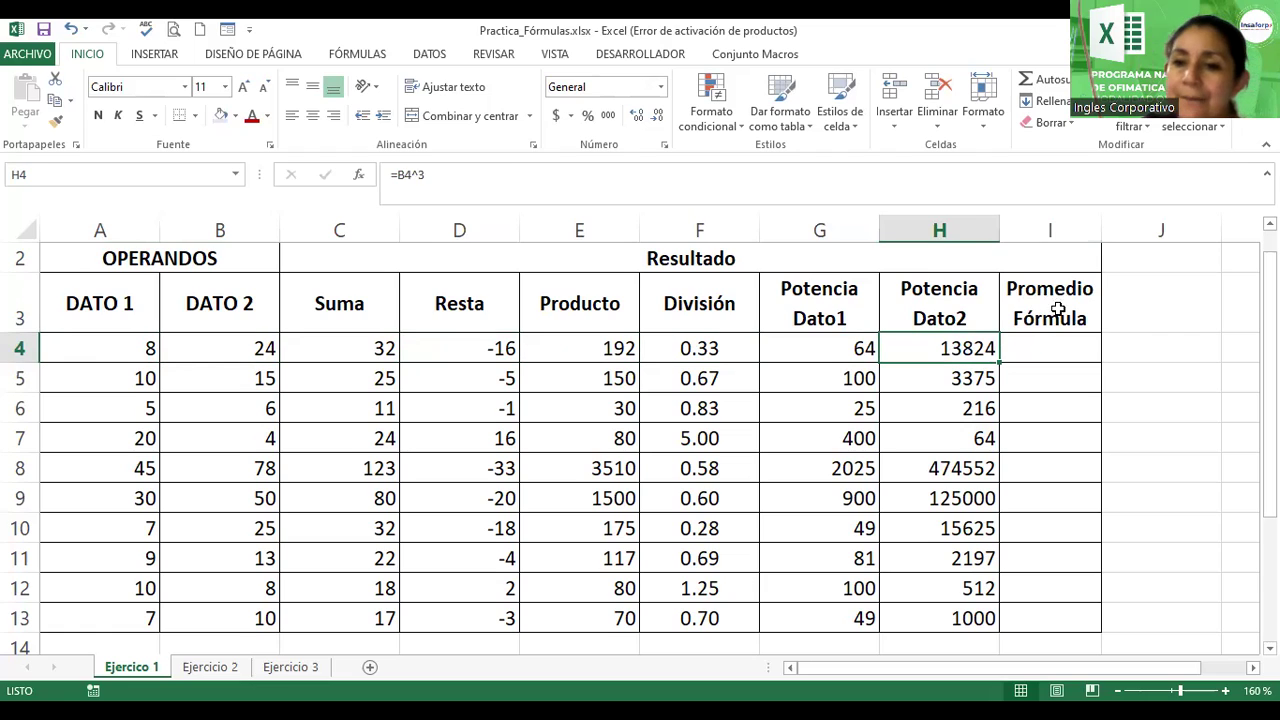
- Change the I3 header from 'Promedio Fórmula' to 'Promedio Función'
double_click(1061, 316)
left_click_drag(1089, 320, 1014, 325)
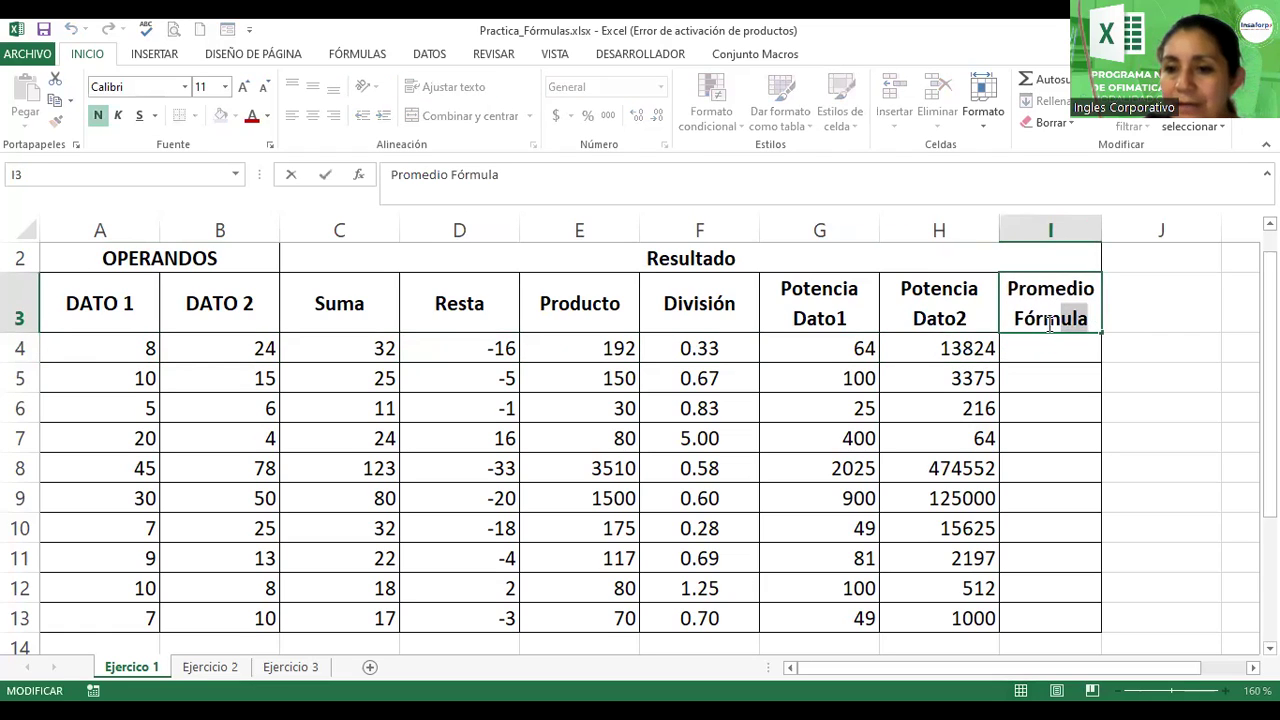
type("Función")
key("Return")
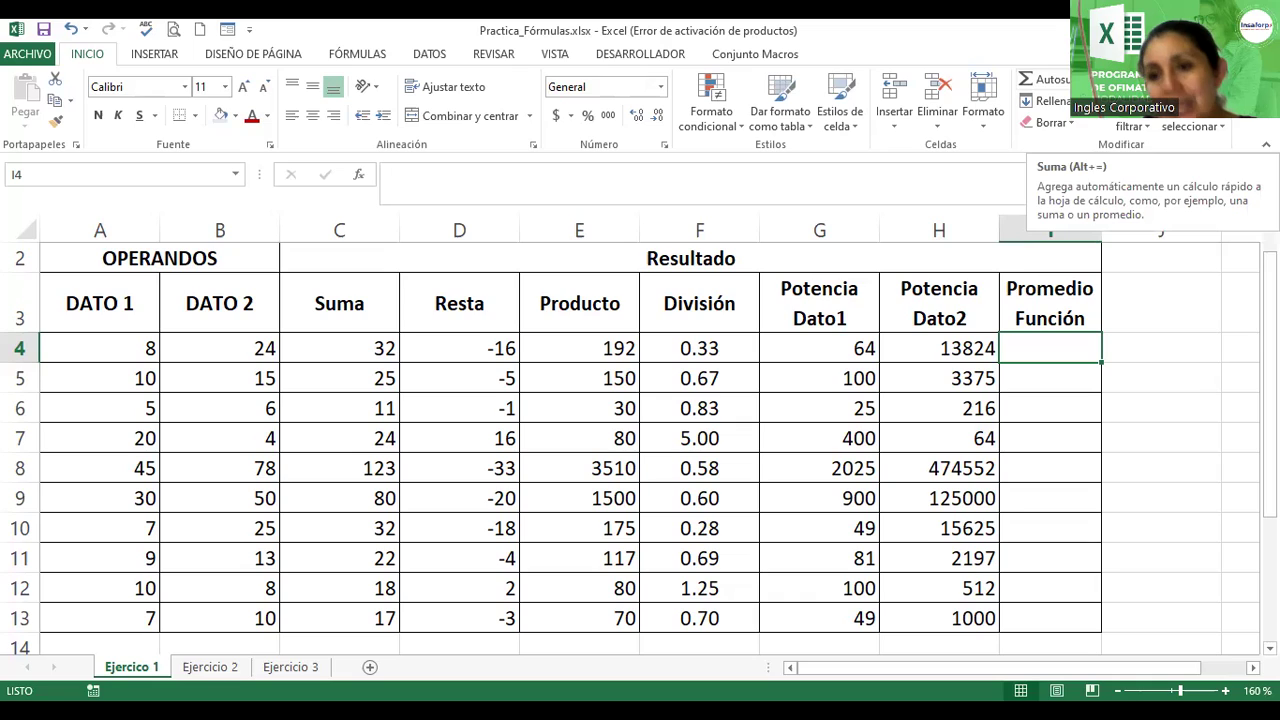
left_click(1082, 79)
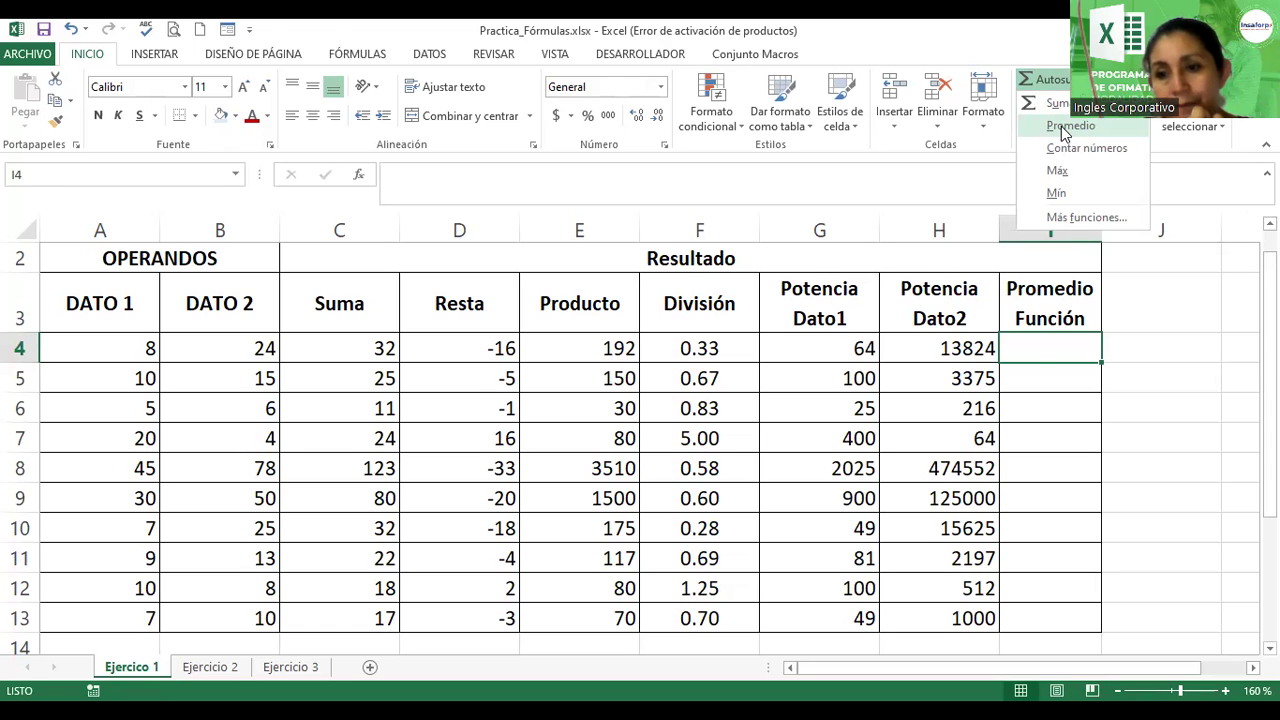
- Insert =PROMEDIO(A4:H4) in I4 via Autosuma and fill it down through I13
left_click(1063, 128)
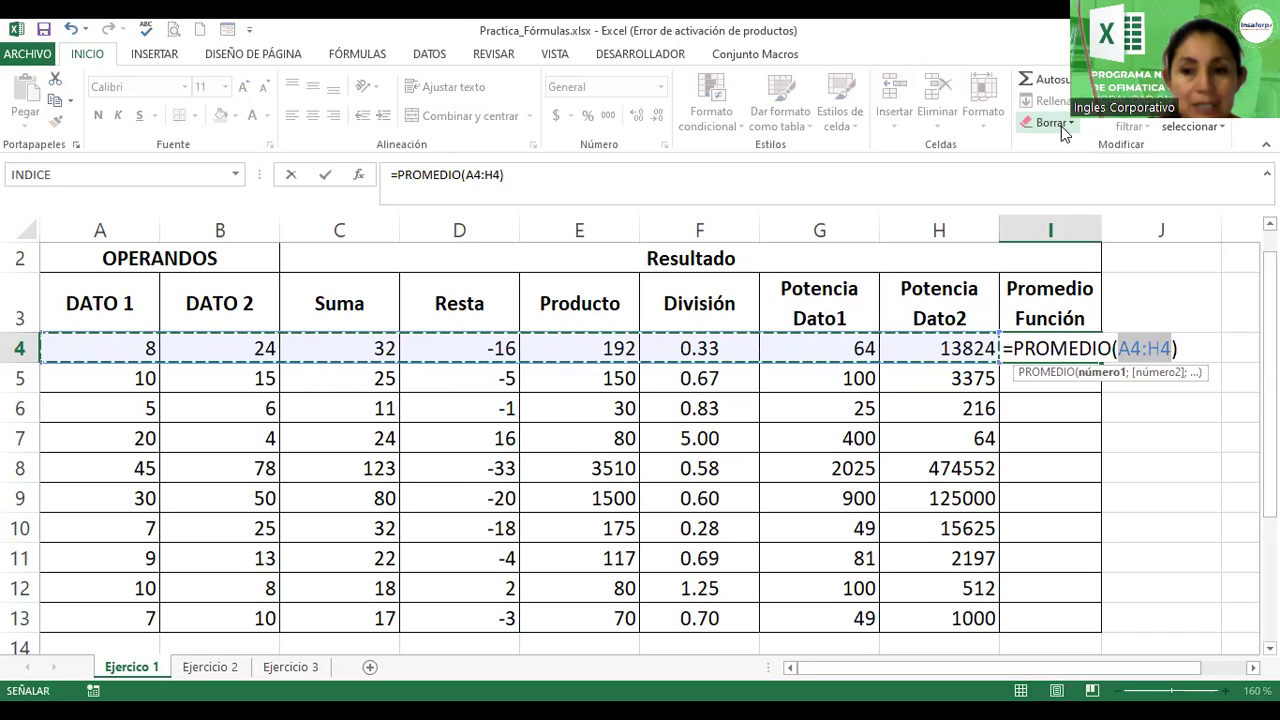
key("Return")
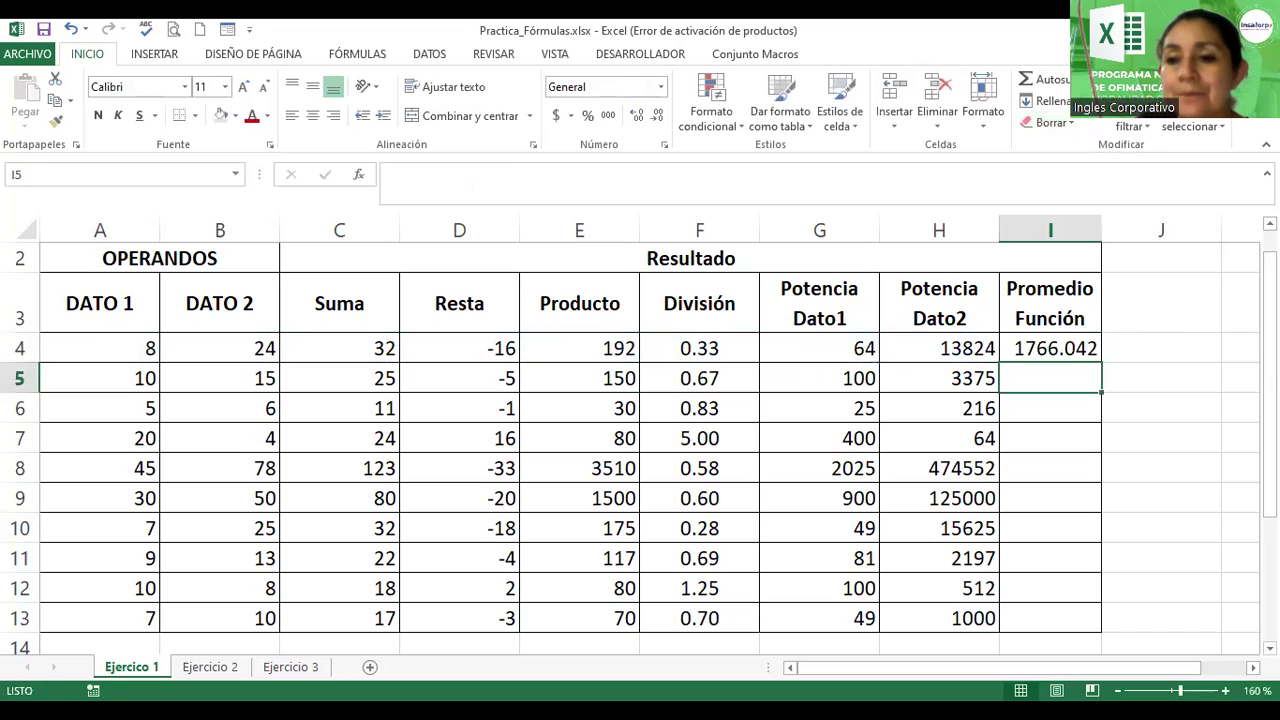
left_click(1043, 348)
double_click(1101, 363)
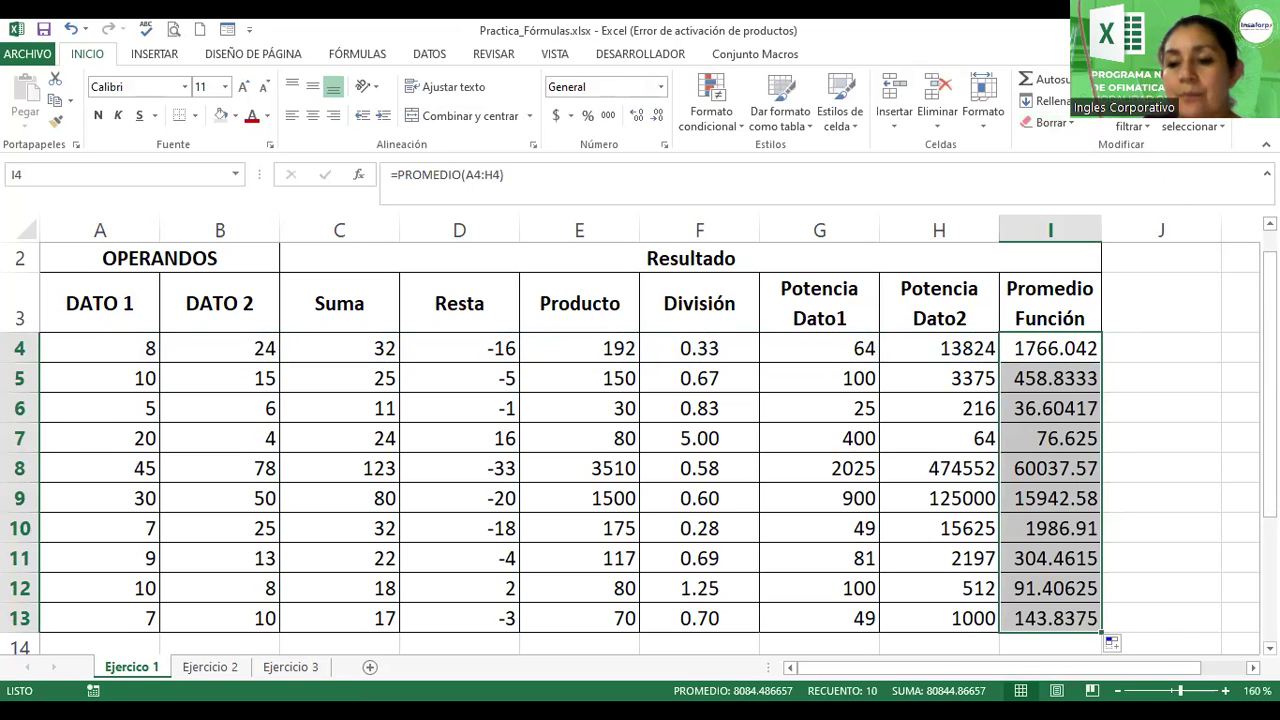
scroll(1076, 550, "down", 1)
scroll(1076, 550, "down", 1)
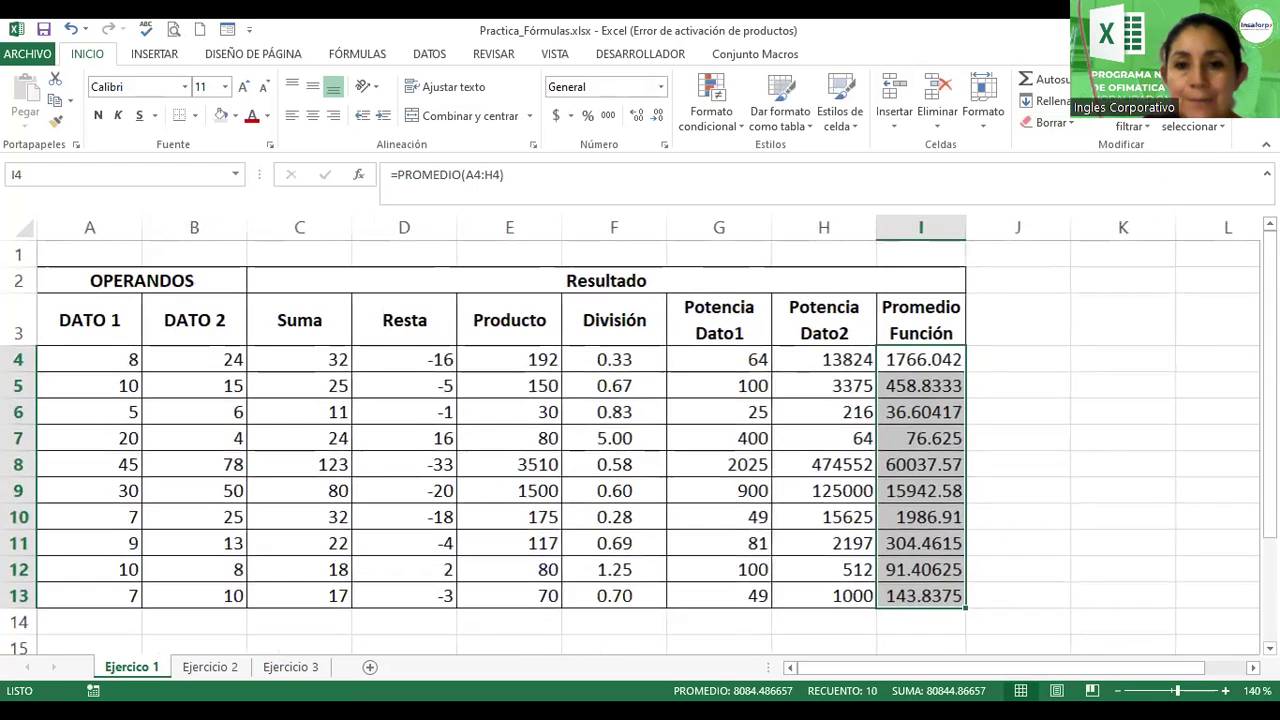
left_click(1077, 491)
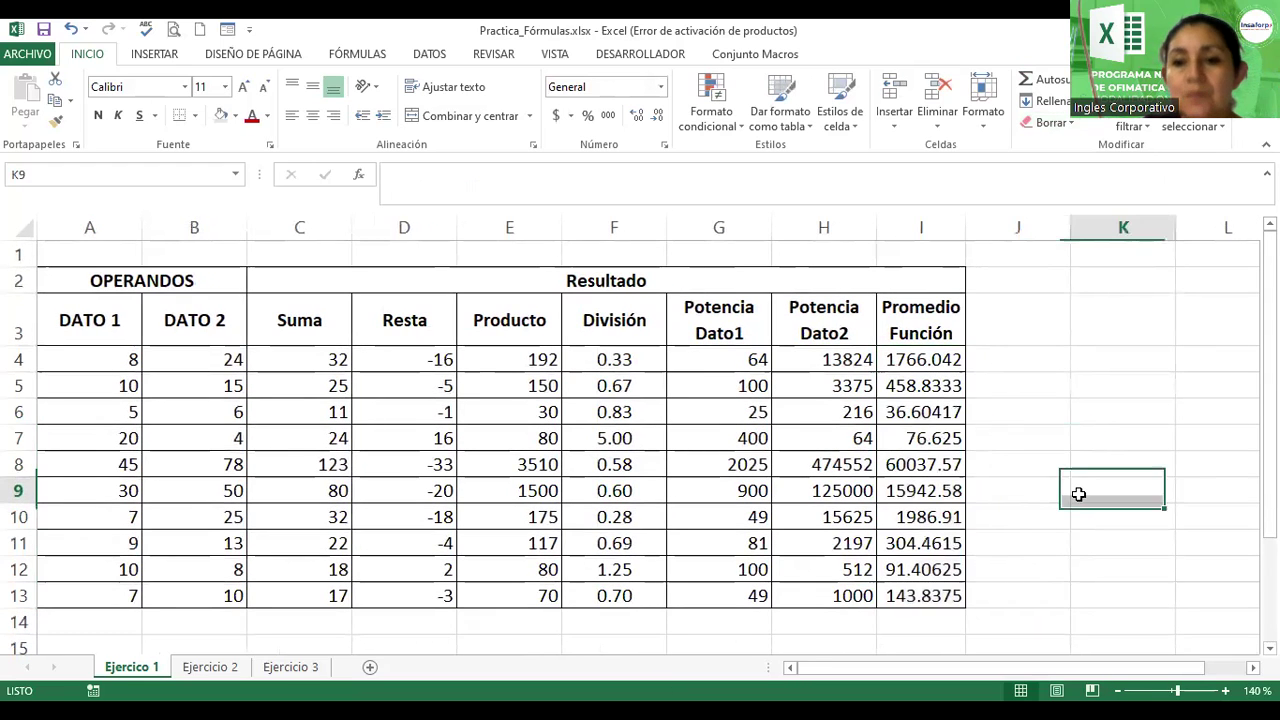
left_click(199, 282)
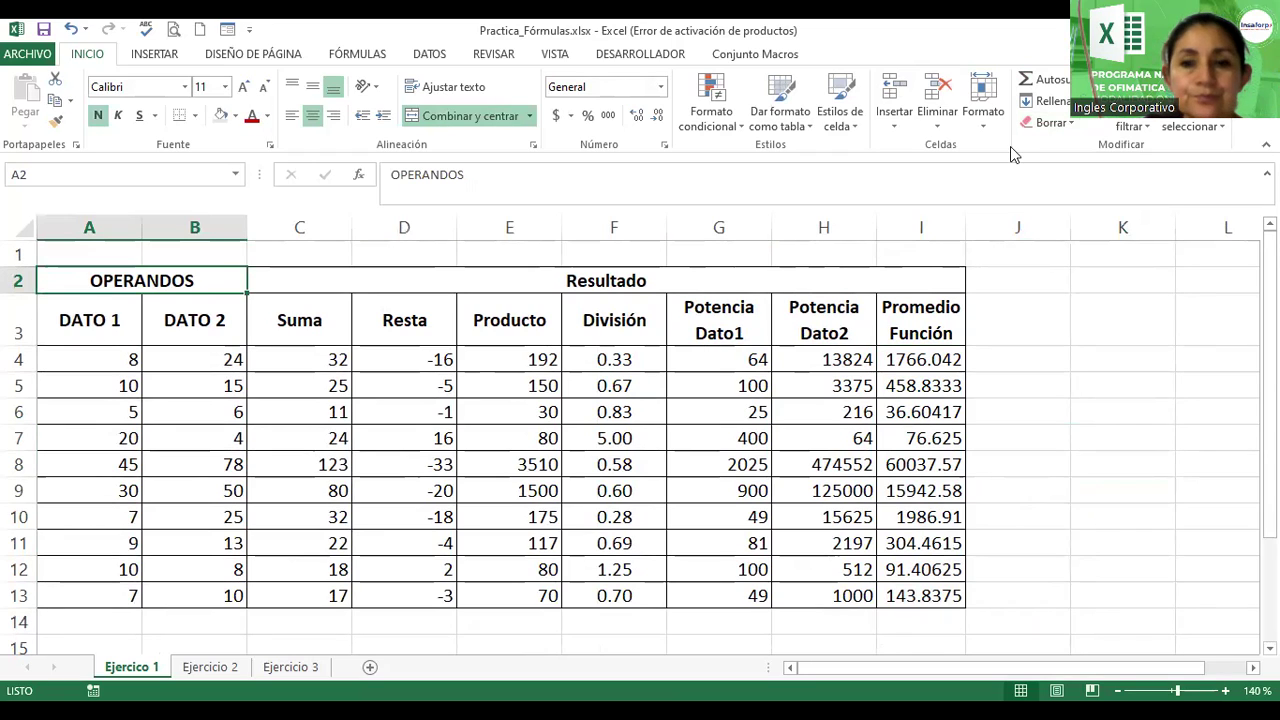
- Give the OPERANDOS banner a black fill, white text and a larger font
left_click(237, 115)
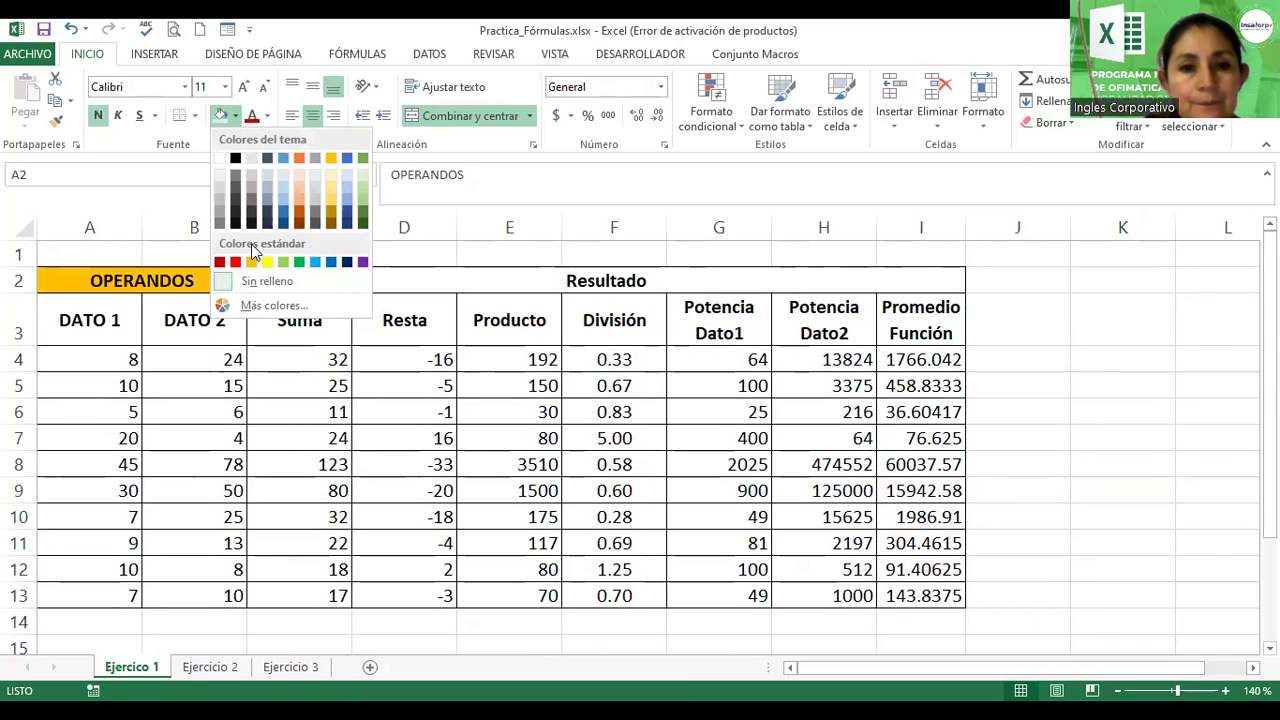
left_click(251, 226)
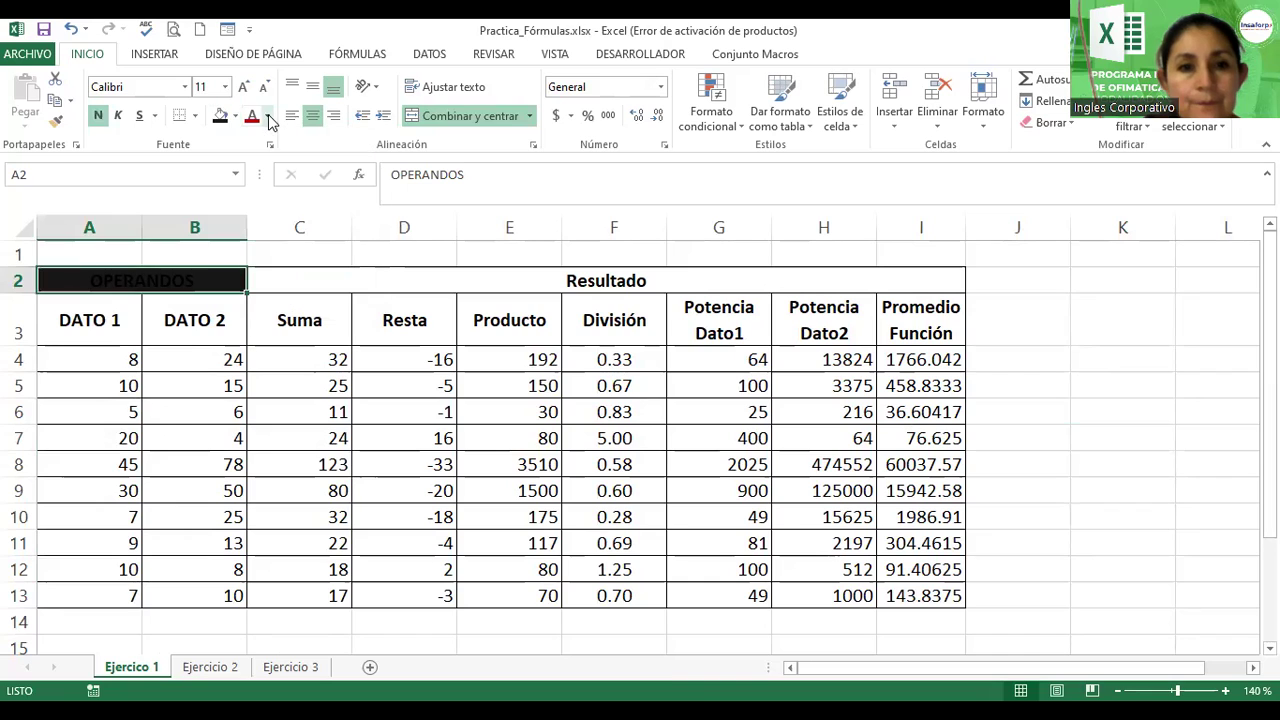
left_click(267, 116)
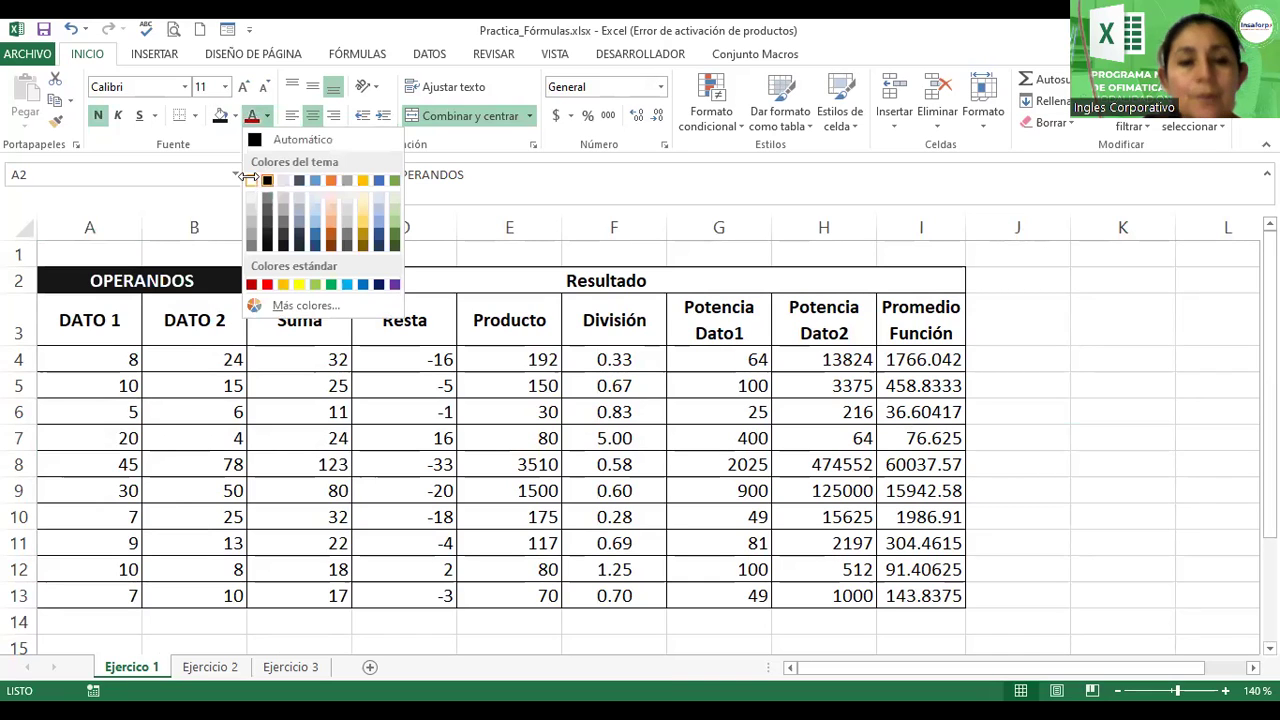
left_click(251, 181)
left_click(244, 88)
left_click(244, 88)
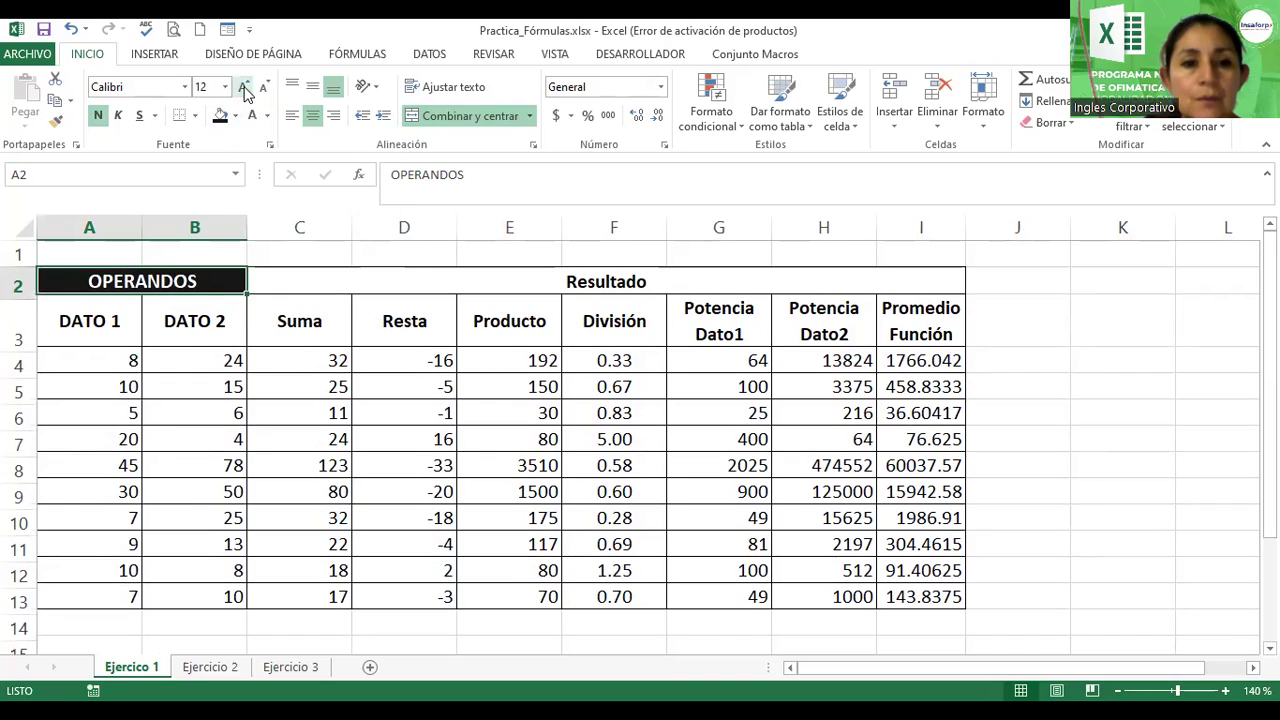
left_click(244, 88)
- Make the Resultado banner 18-point white text on a dark navy fill
left_click(460, 283)
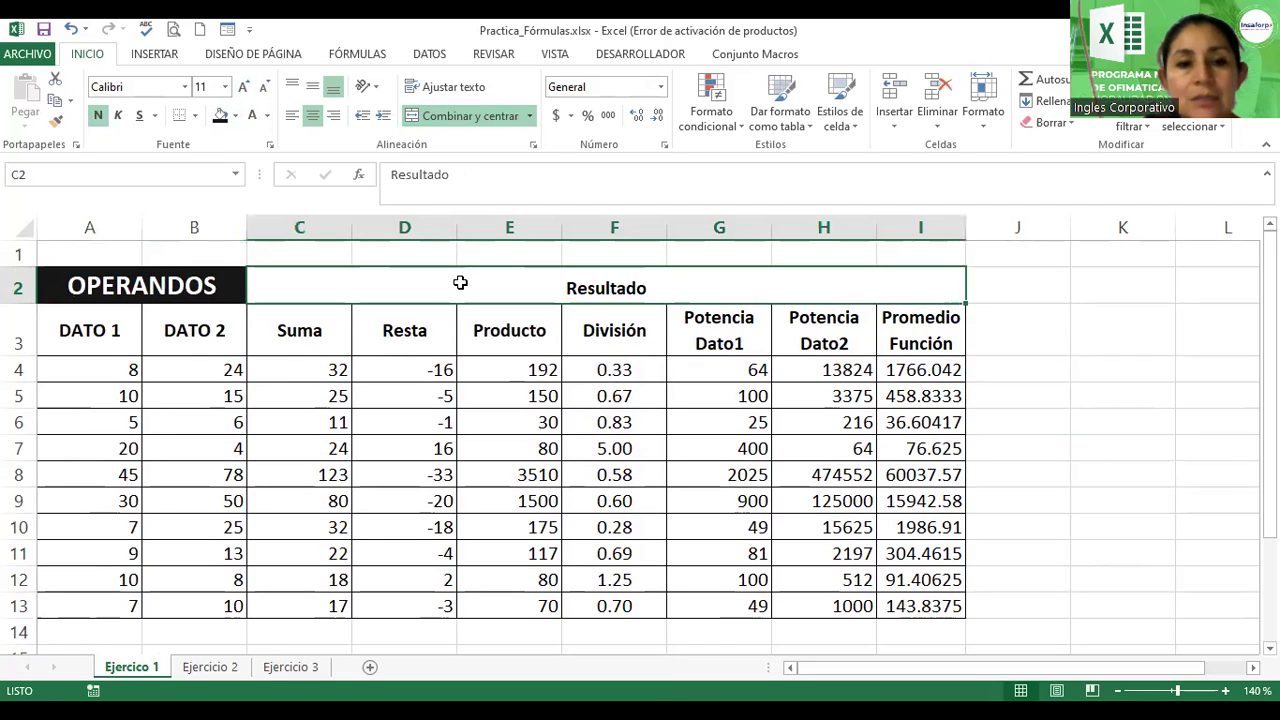
left_click(244, 88)
left_click(244, 88)
left_click(244, 88)
left_click(244, 88)
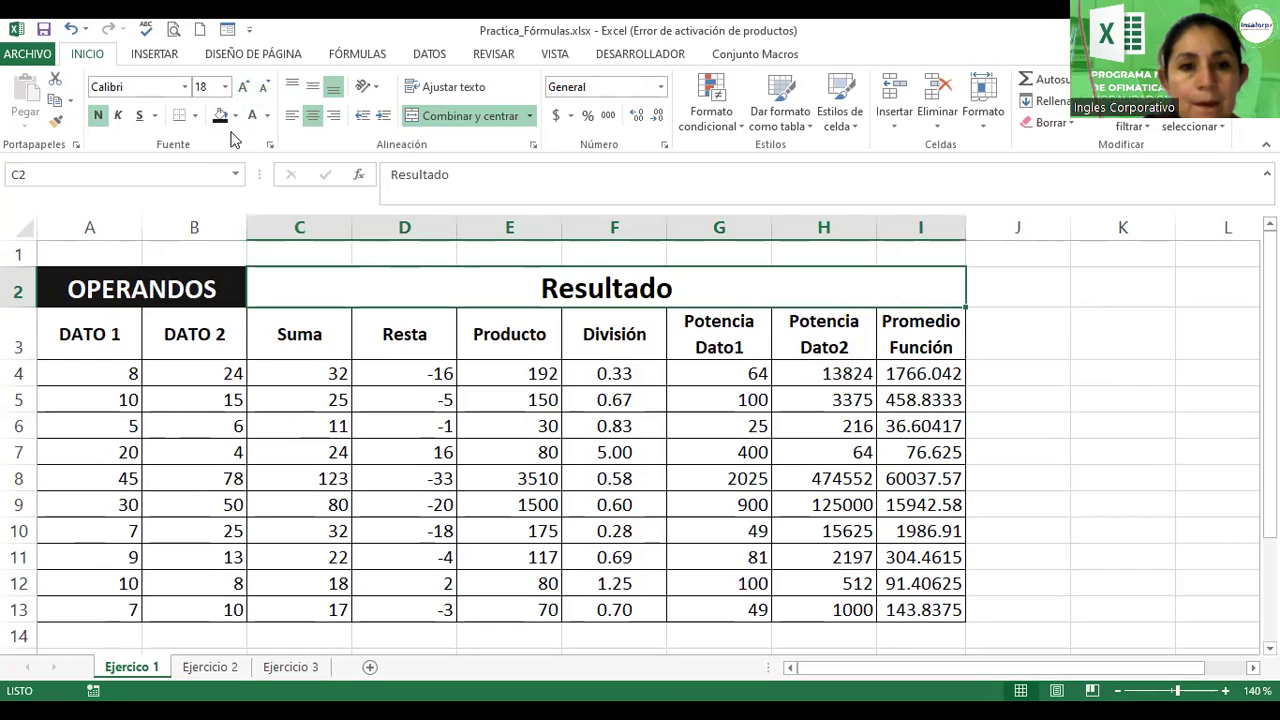
left_click(236, 116)
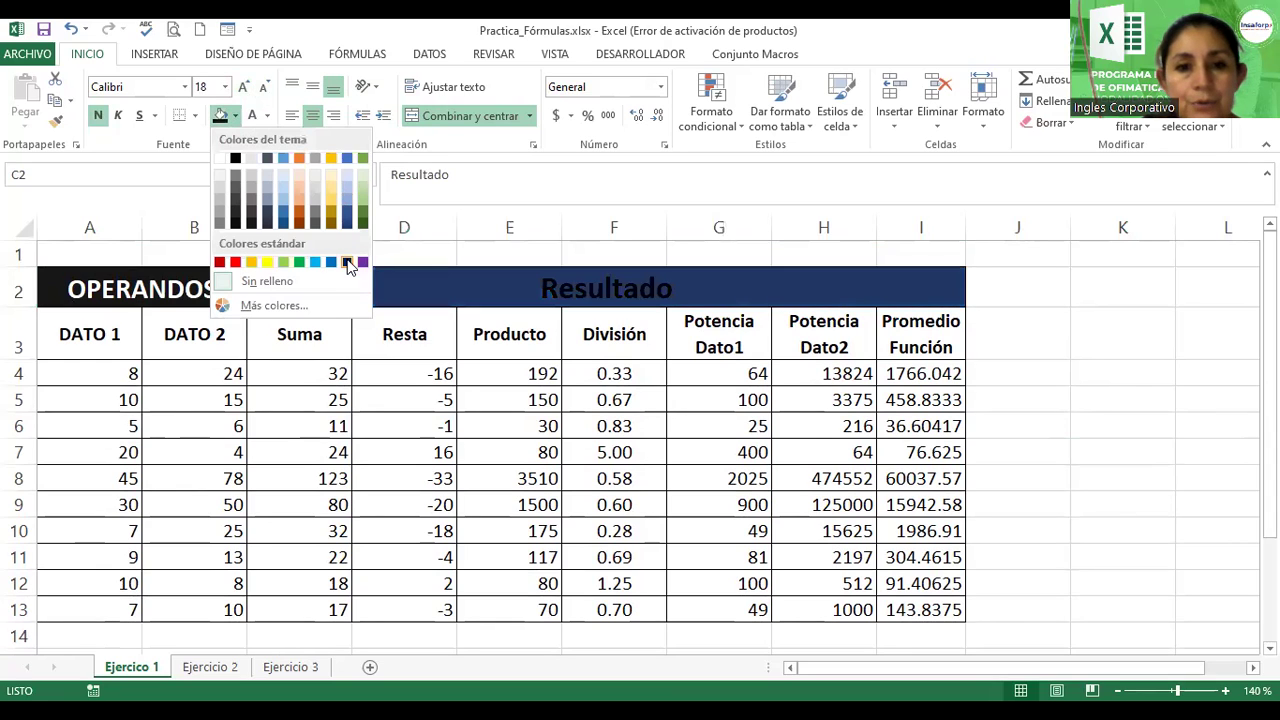
left_click(347, 262)
left_click(253, 117)
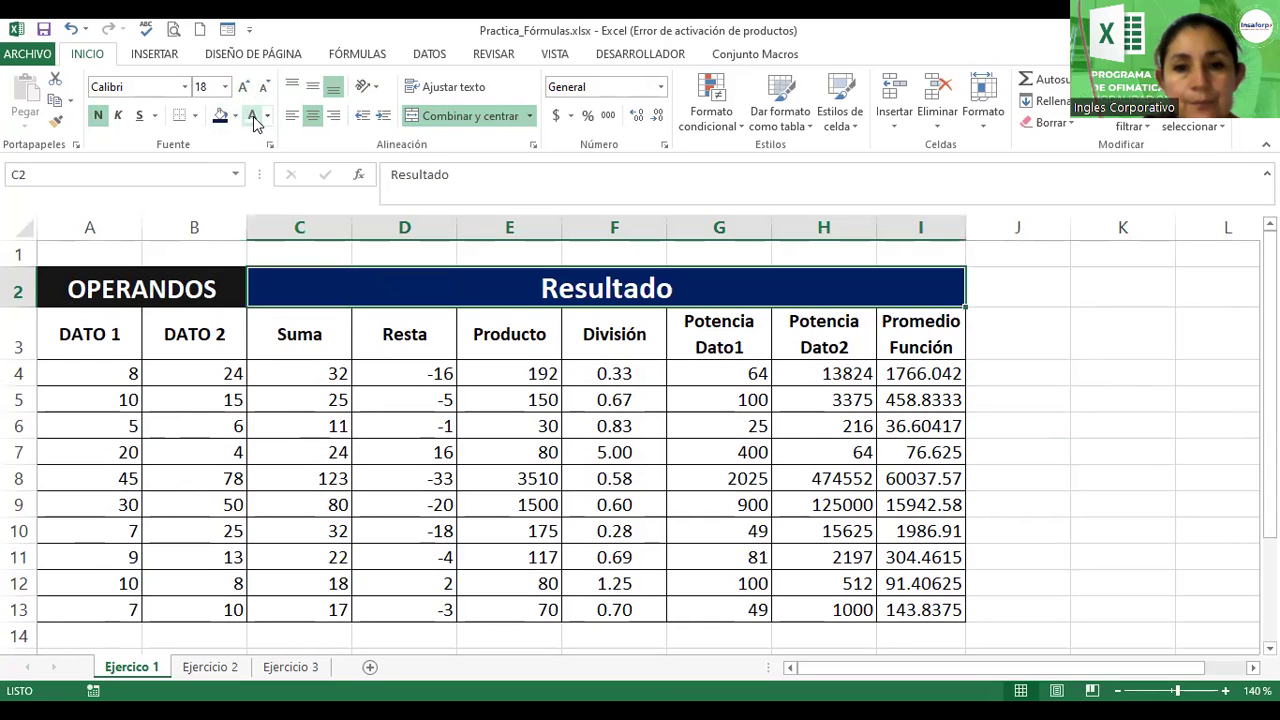
left_click(570, 446)
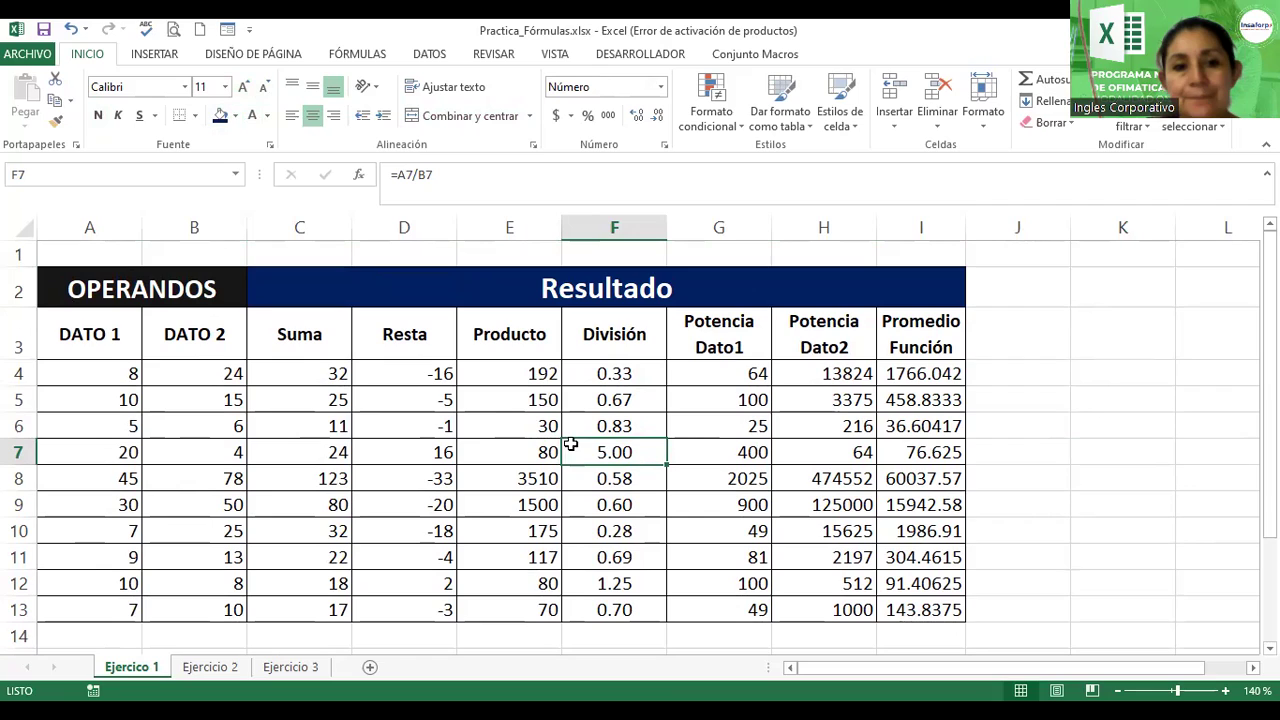
left_click(82, 337)
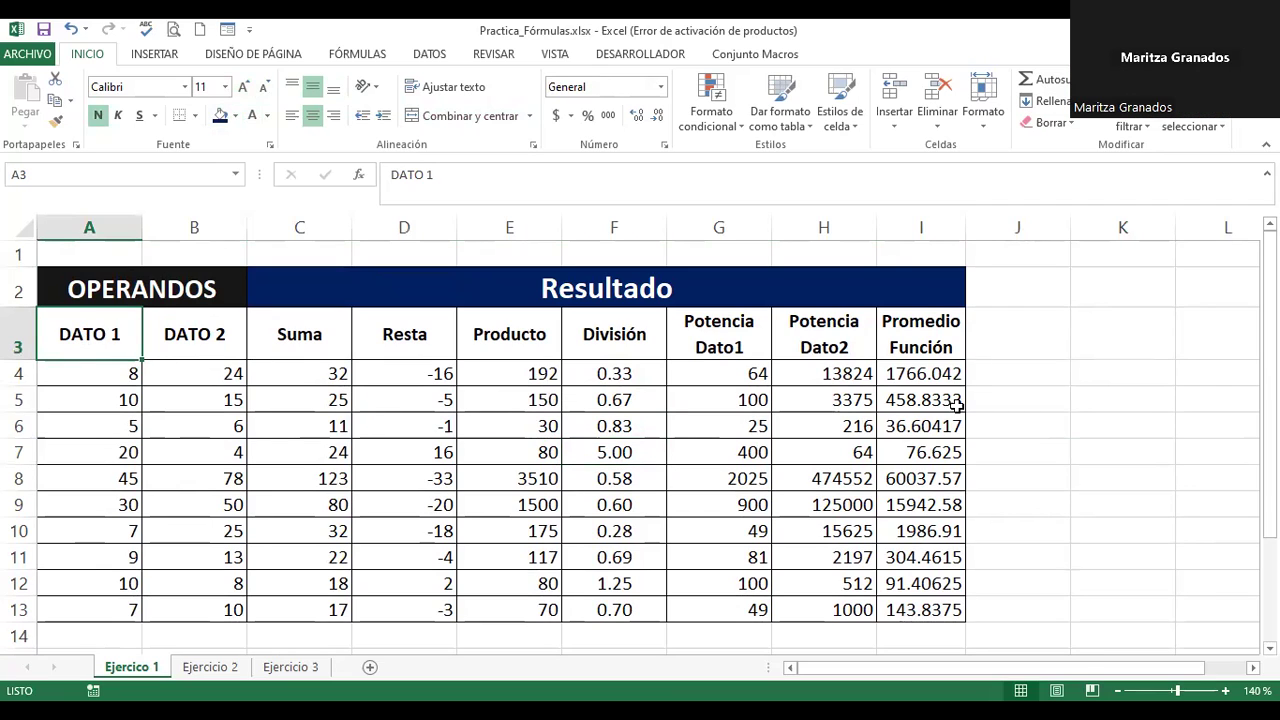
double_click(913, 373)
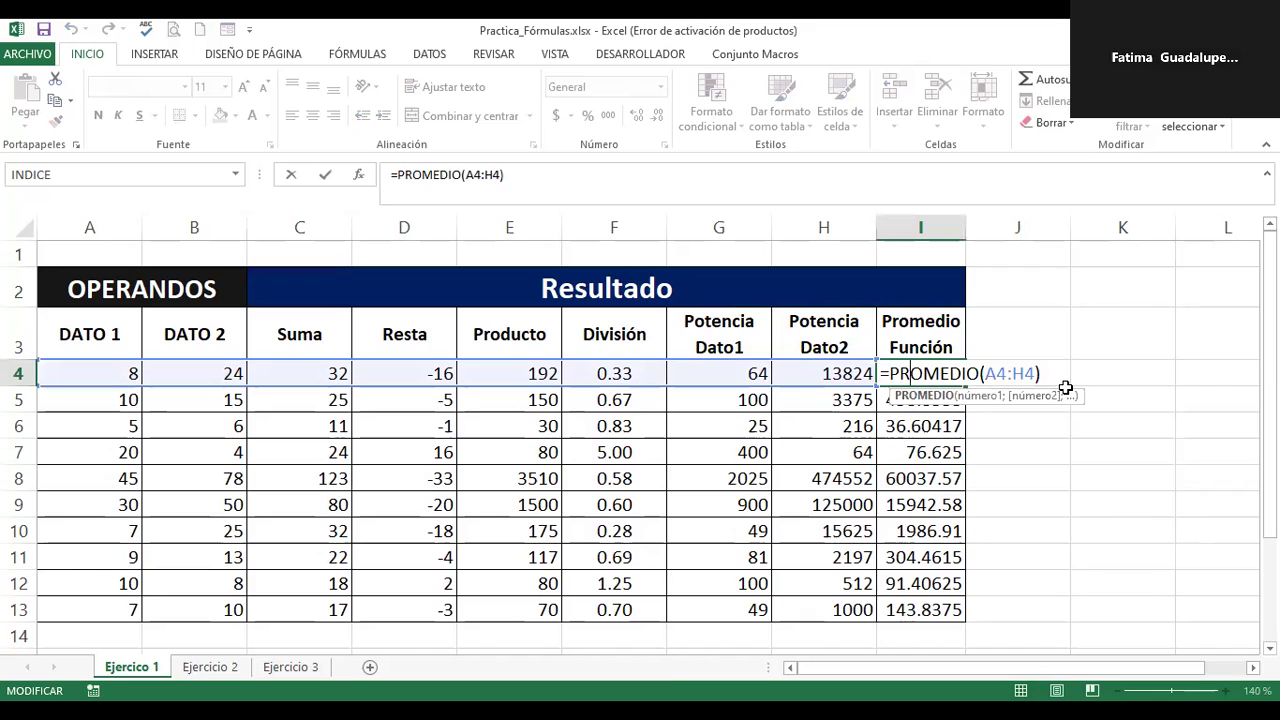
- Recheck the H4 and H5 cube formulas (13824, 3375), then open I4's PROMEDIO formula
key("Return")
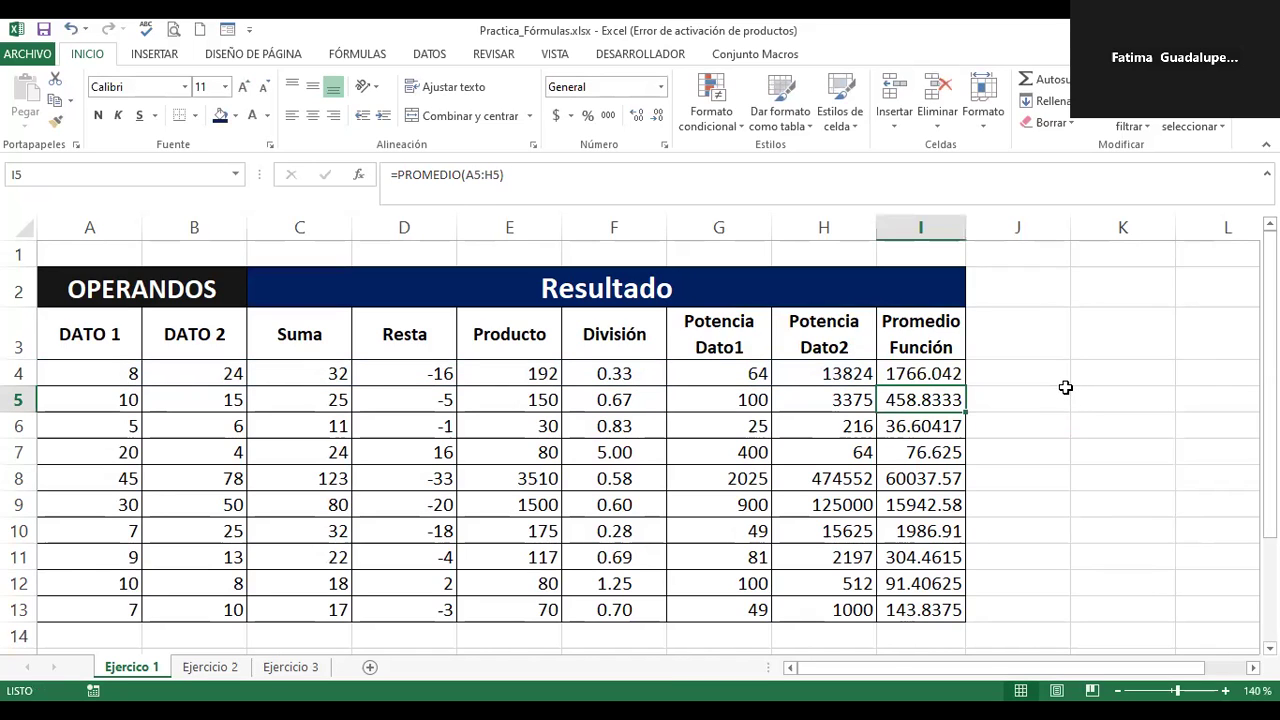
double_click(817, 374)
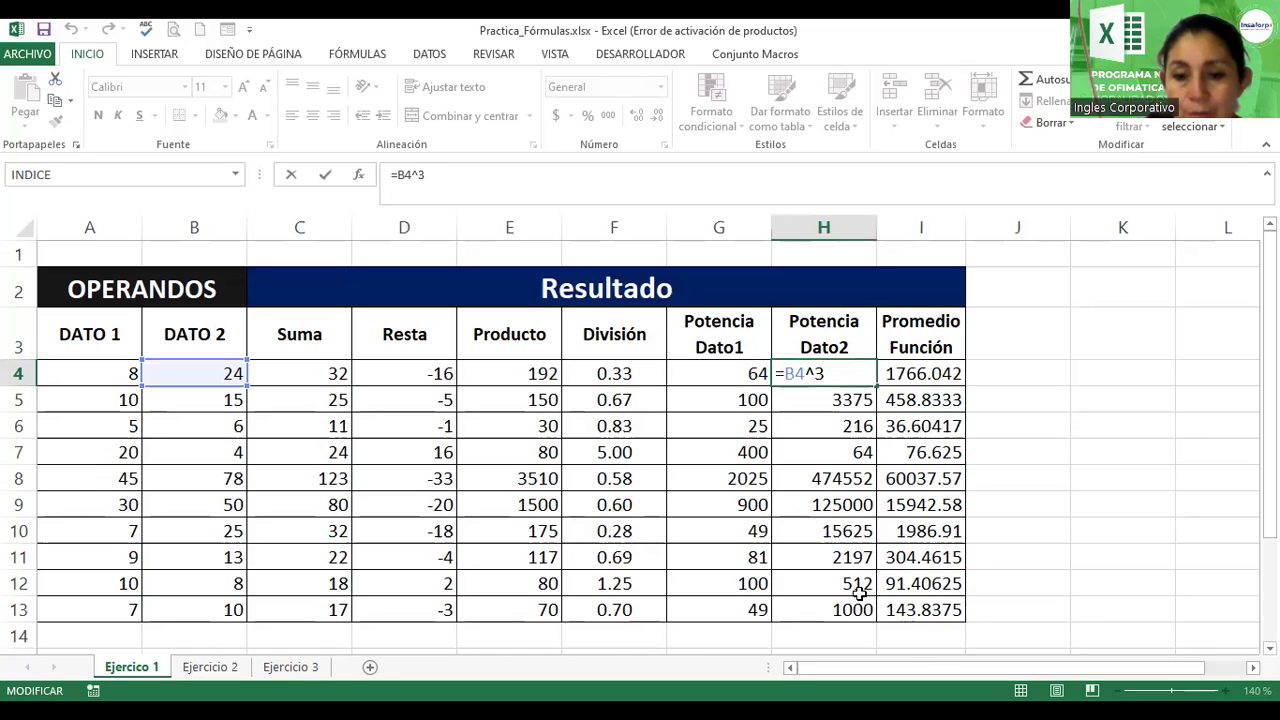
key("Return")
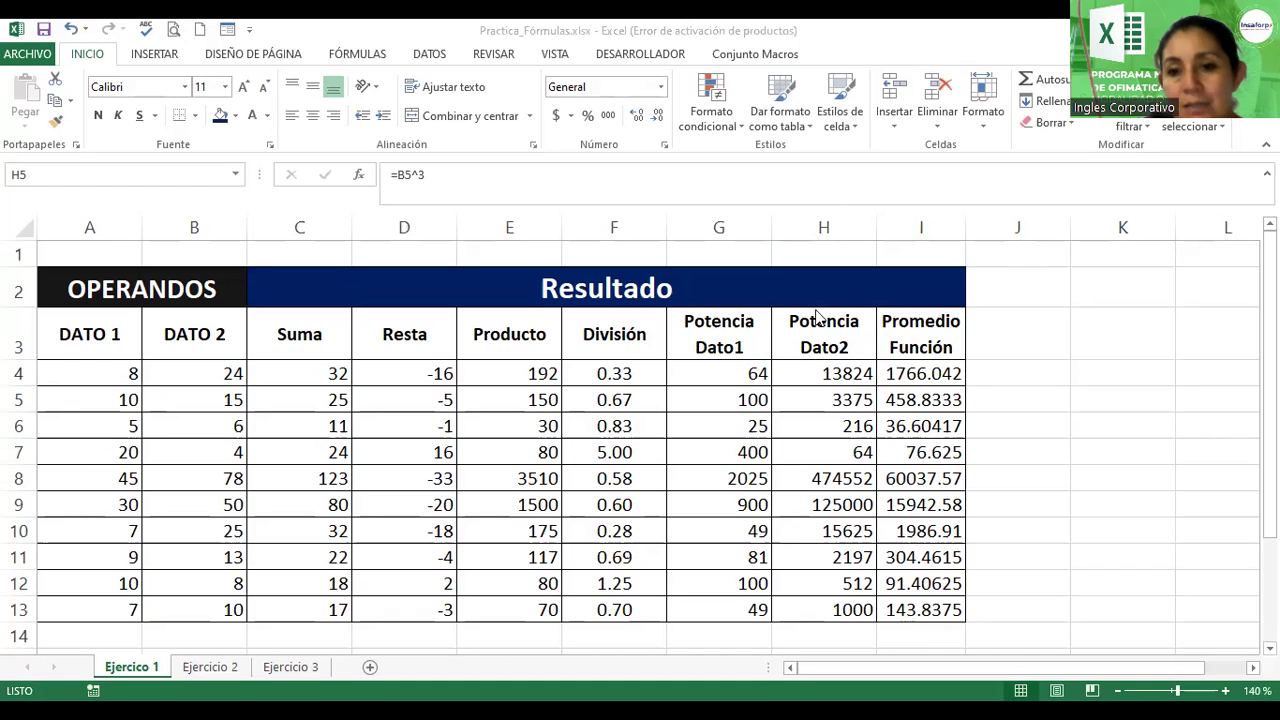
key("F2")
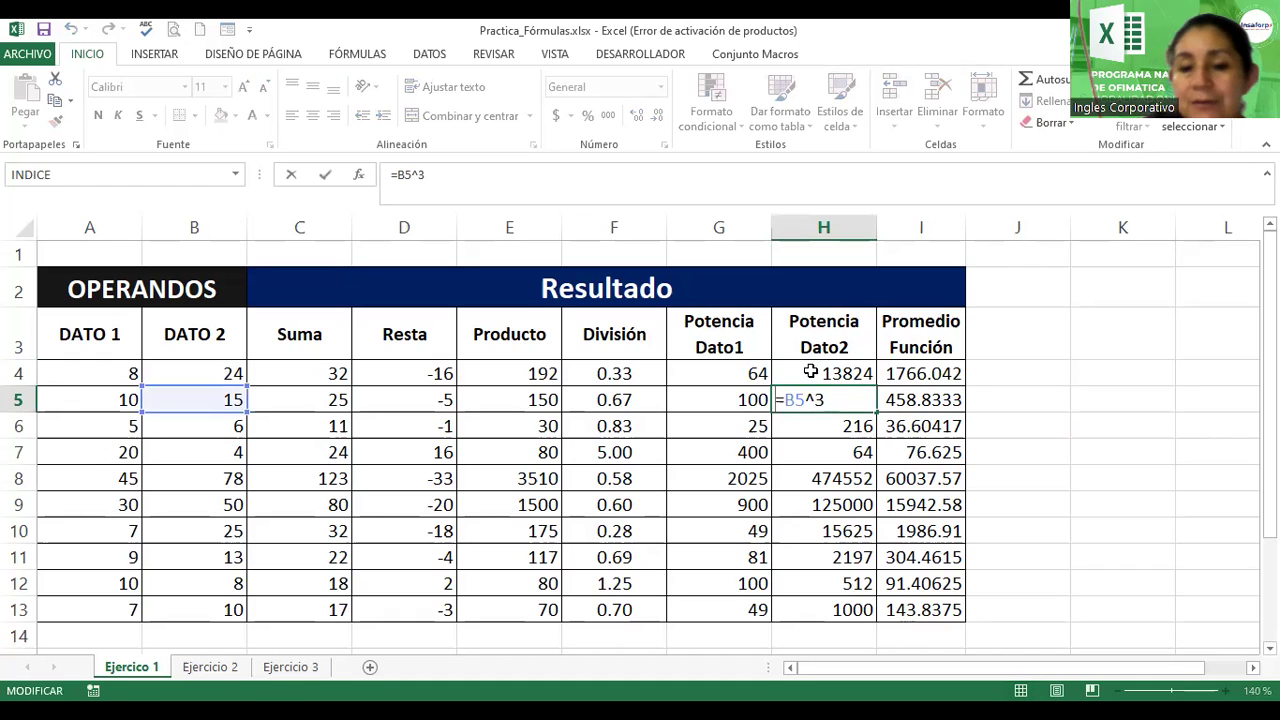
key("Return")
double_click(810, 372)
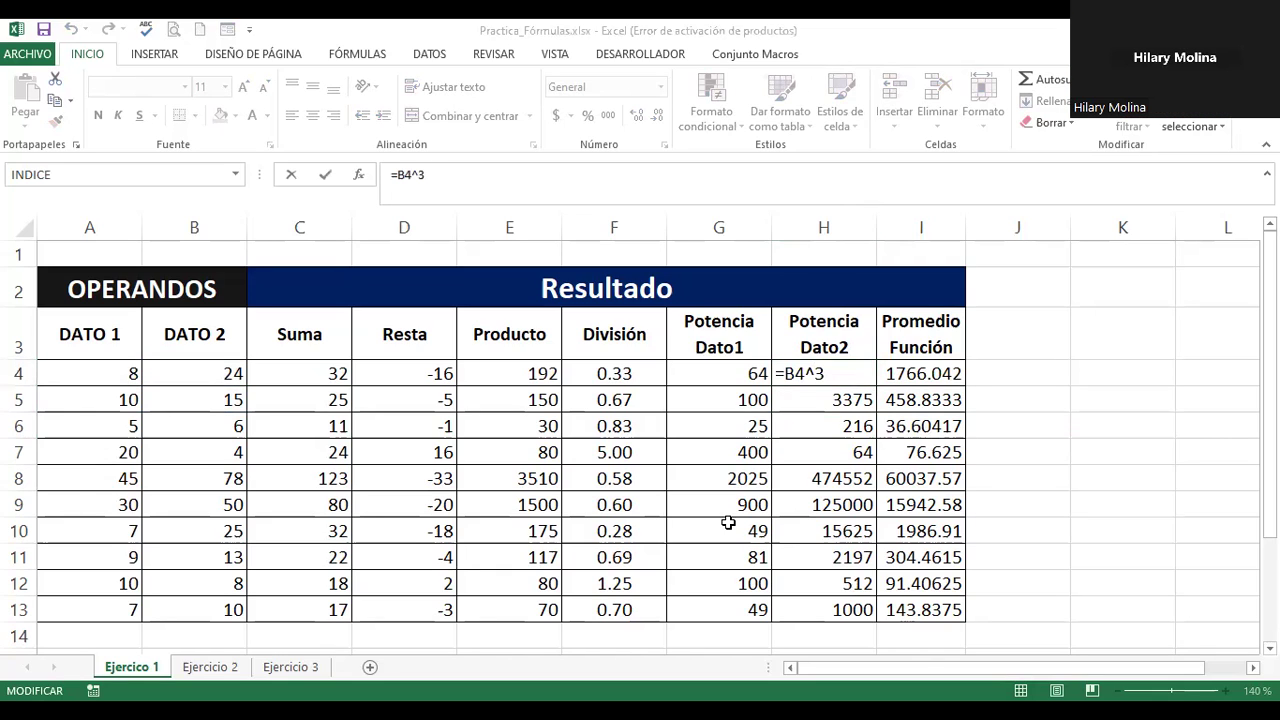
key("Return")
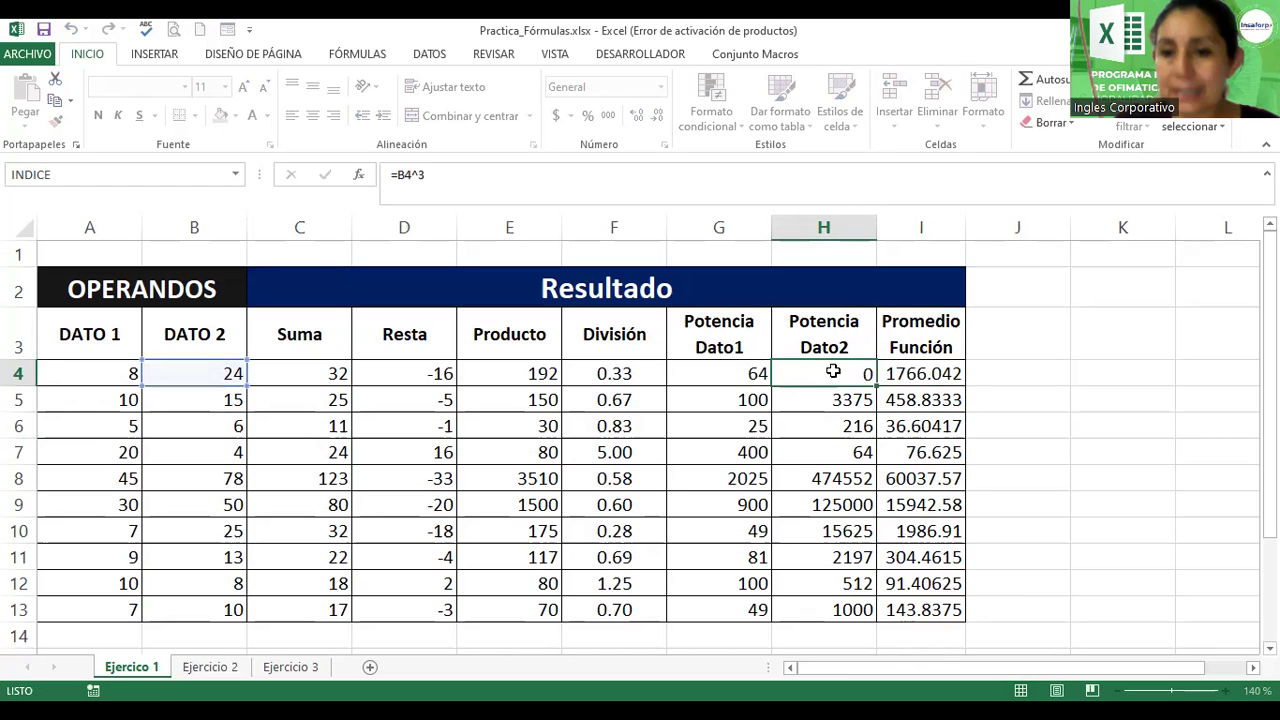
double_click(922, 379)
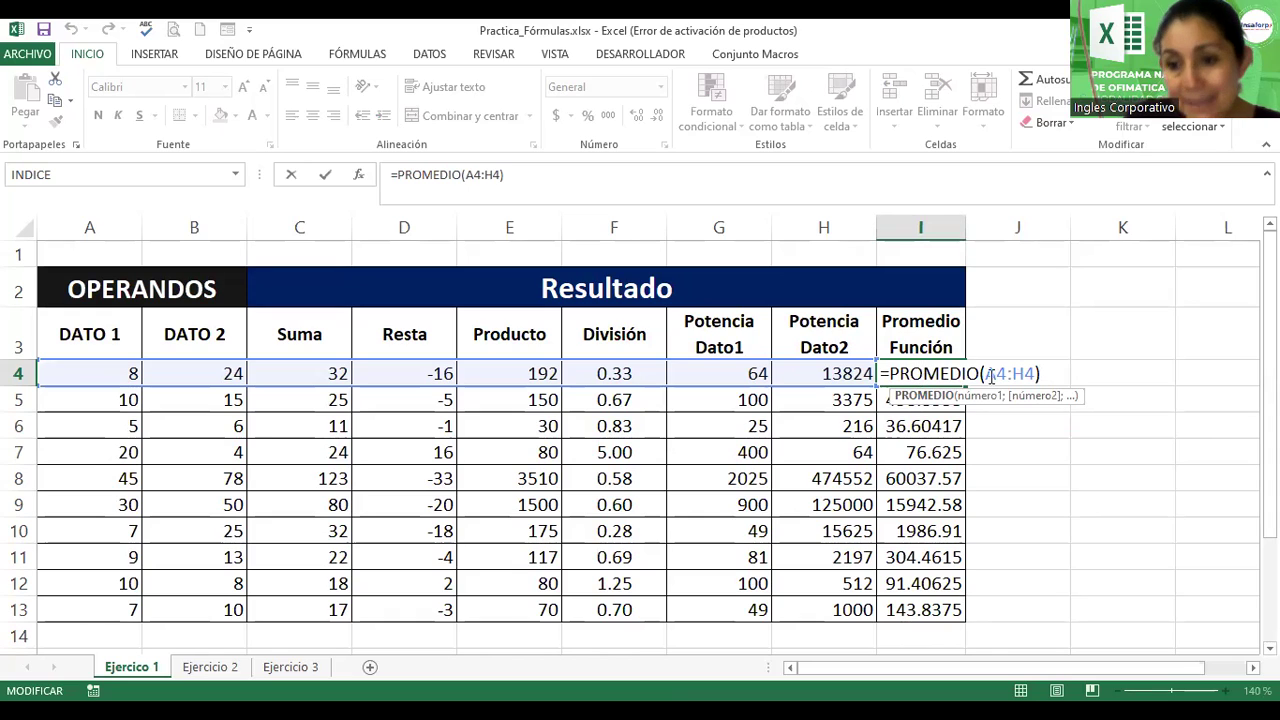
- Change I4 to =PROMEDIO(C4:H4) and fill it down through row 13
left_click(1000, 373)
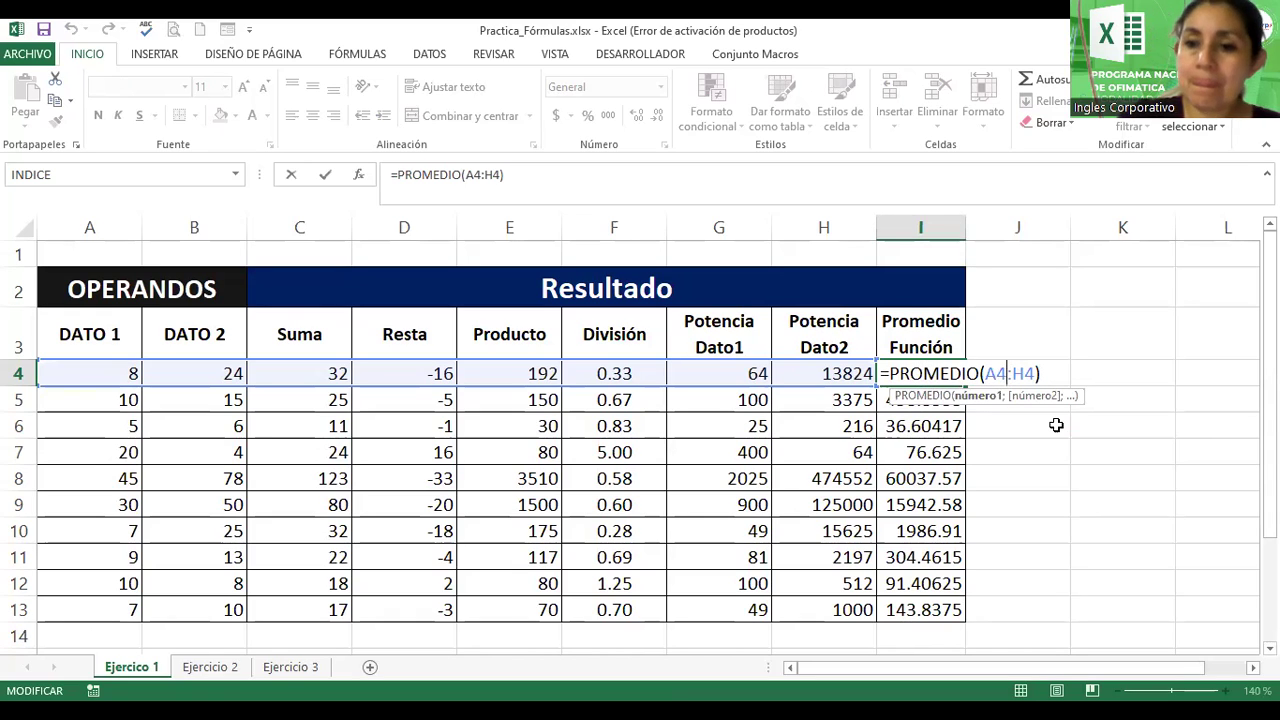
key("BackSpace")
key("BackSpace")
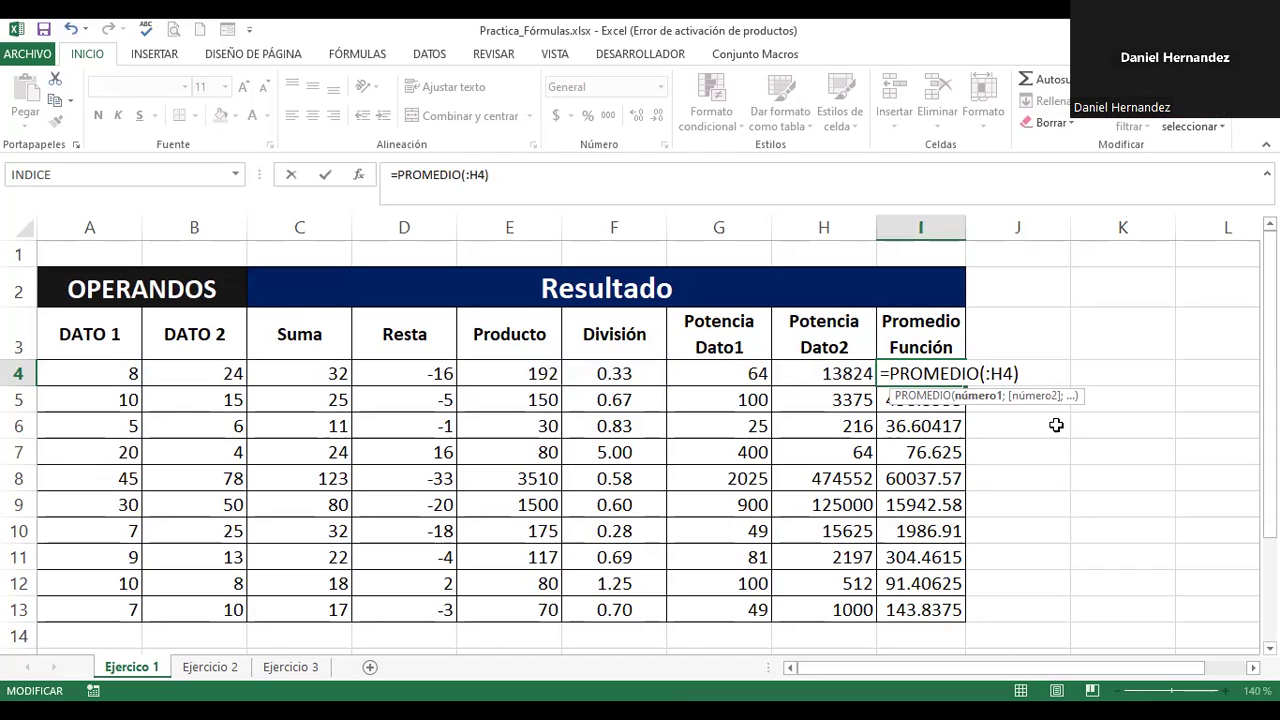
type("c4")
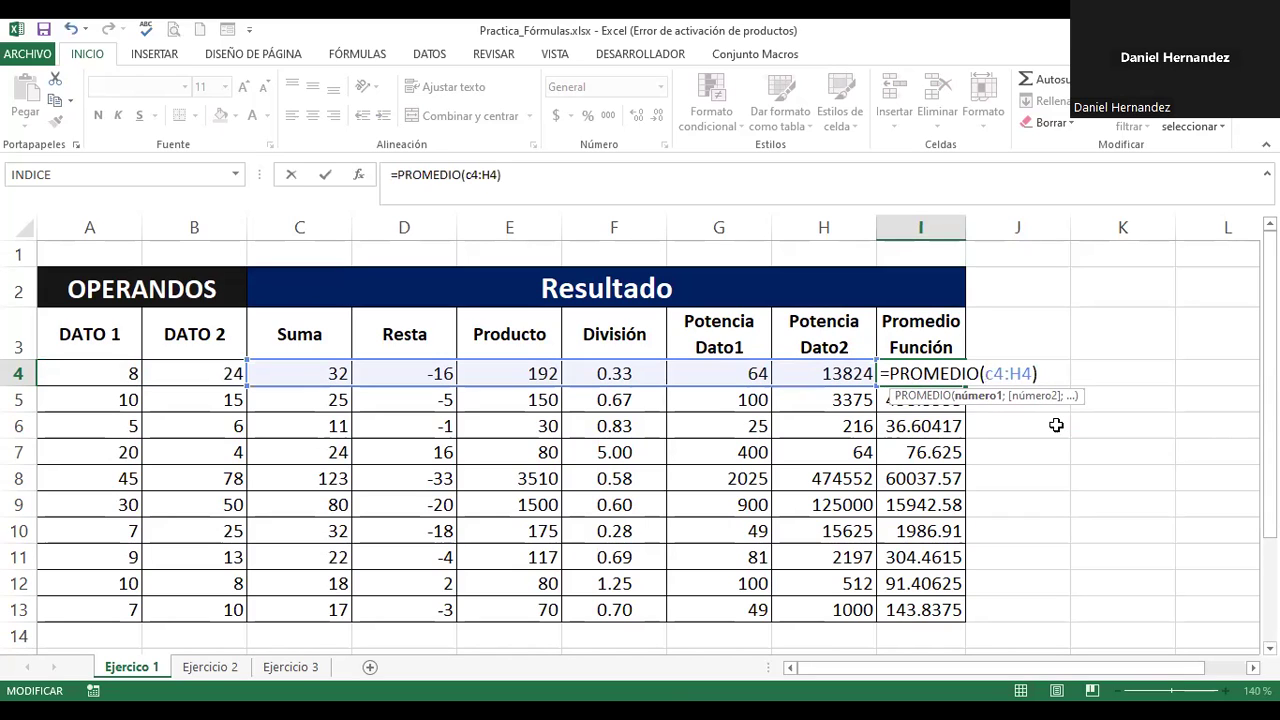
key("Return")
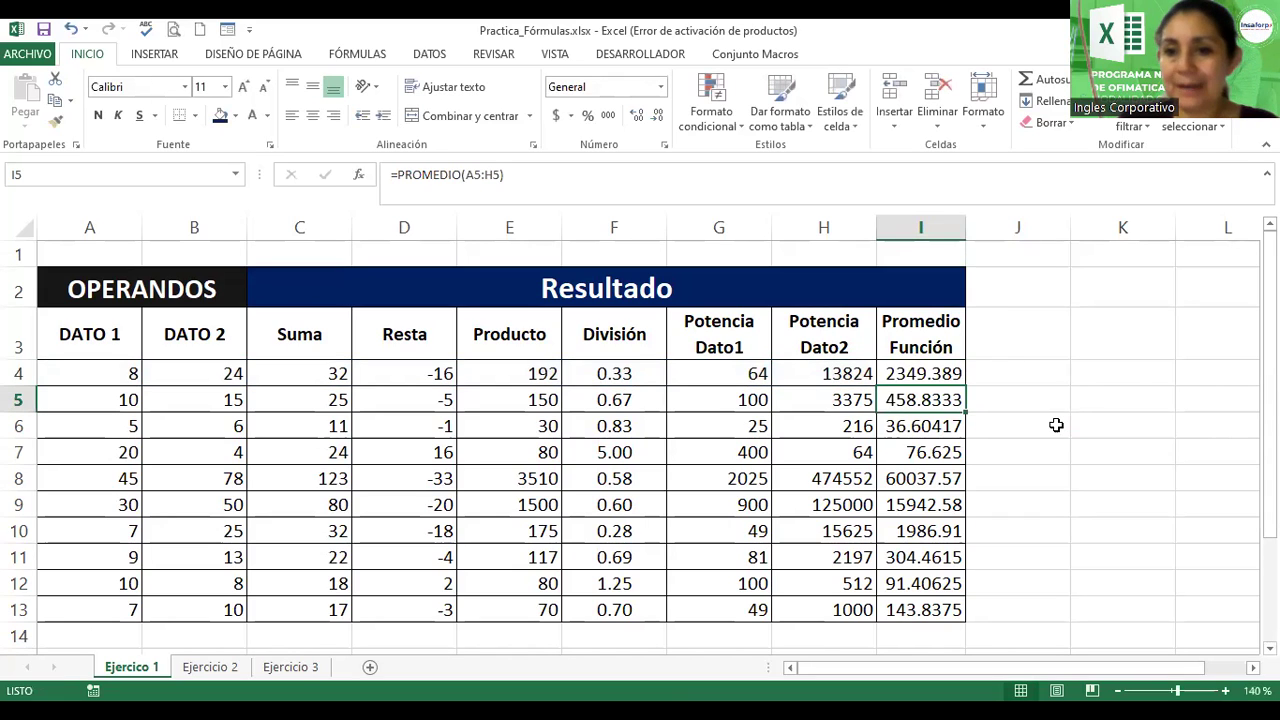
left_click(960, 375)
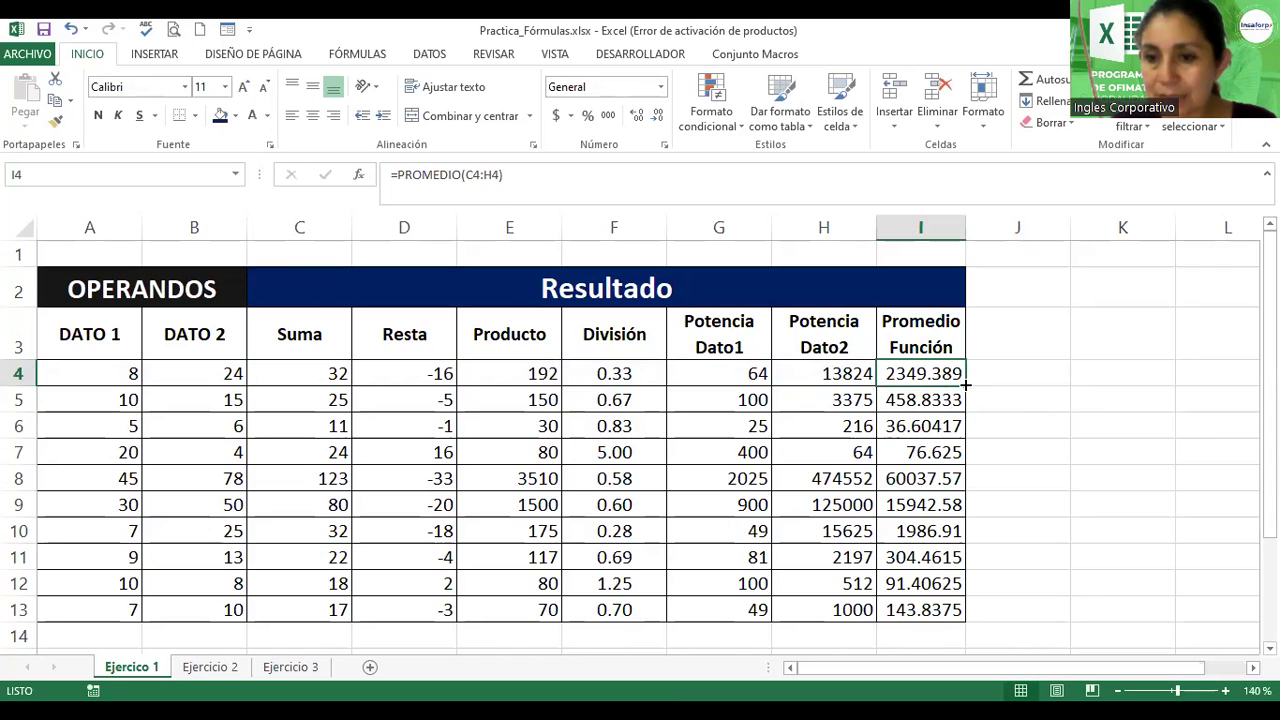
double_click(965, 383)
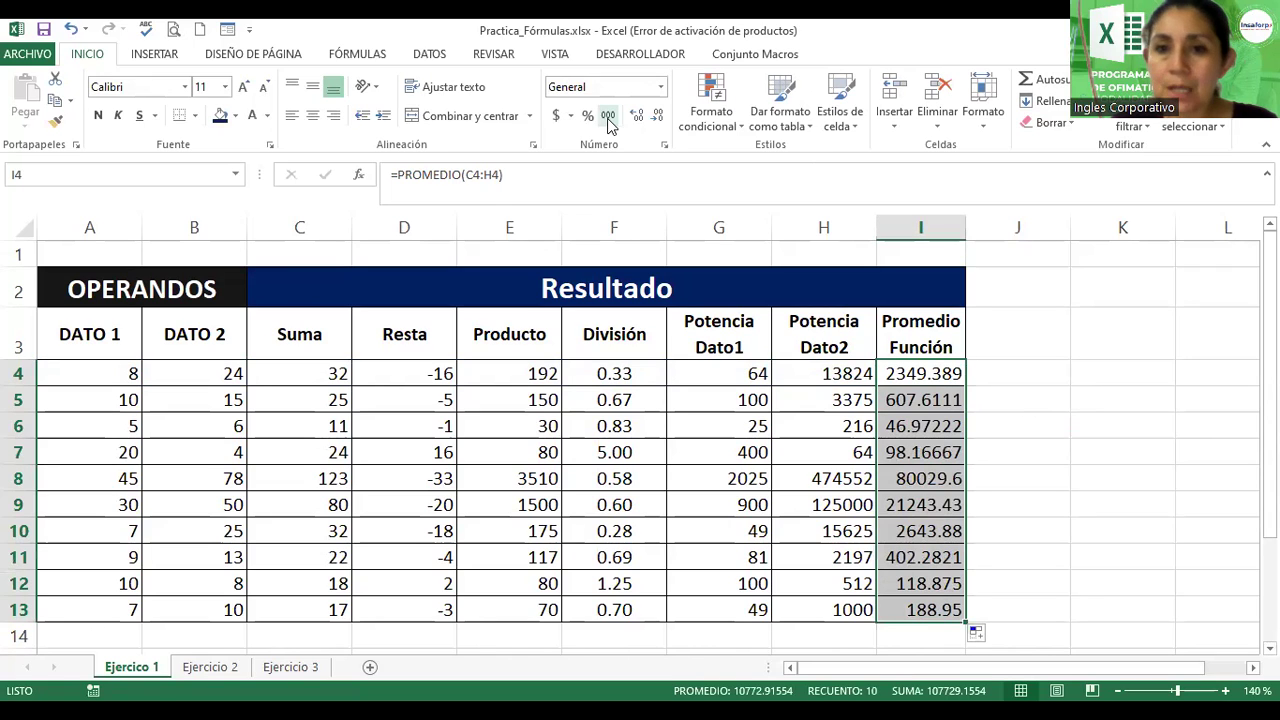
- Show the I4:I13 averages with one decimal on a light blue fill
left_click(656, 120)
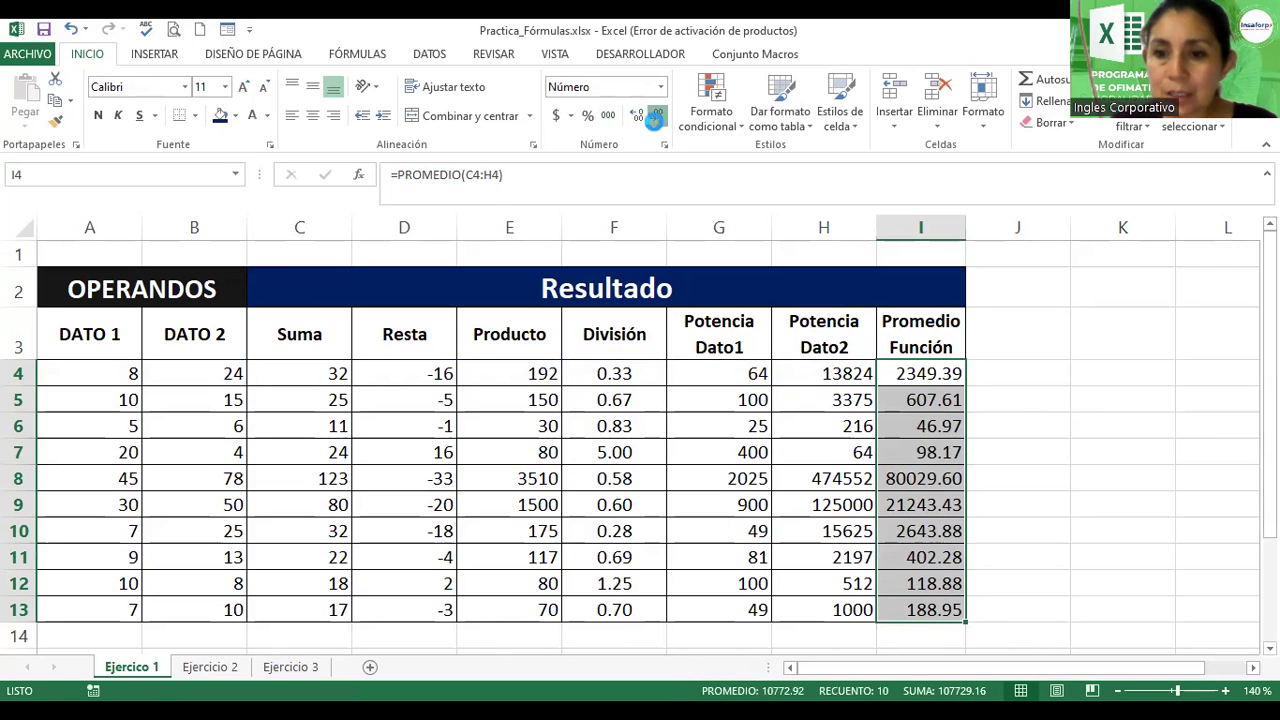
left_click(656, 120)
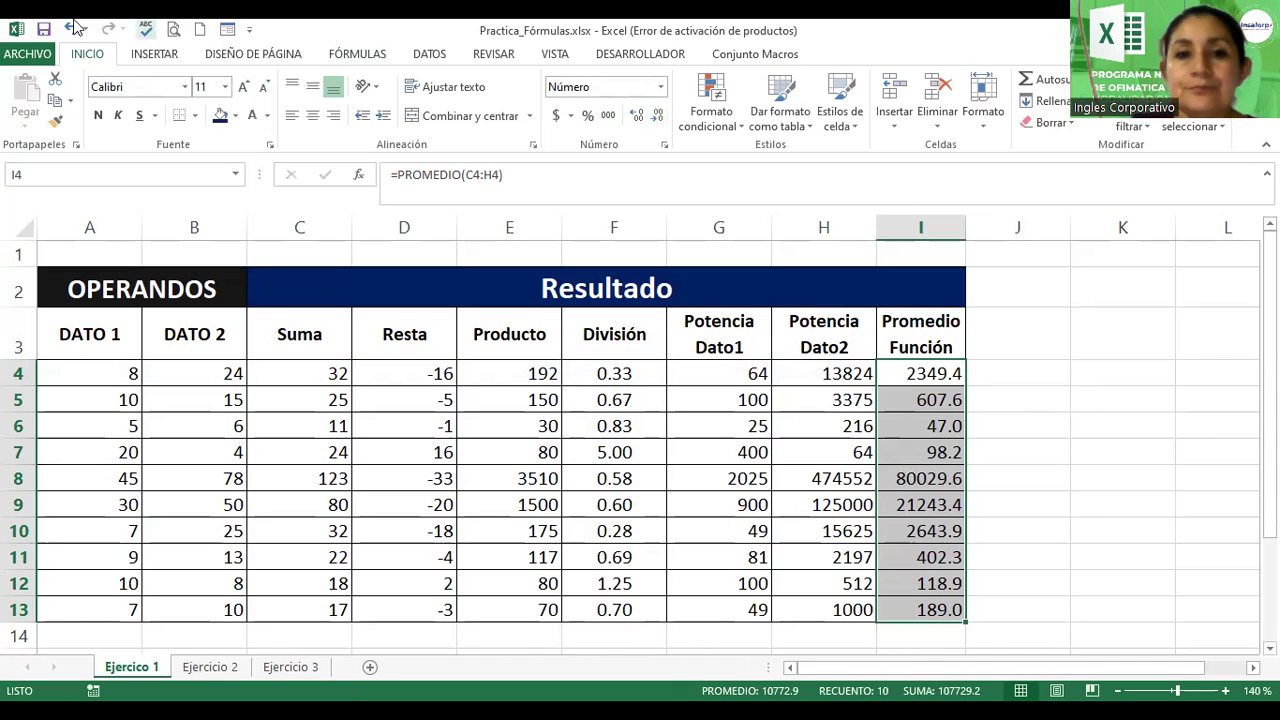
left_click(235, 117)
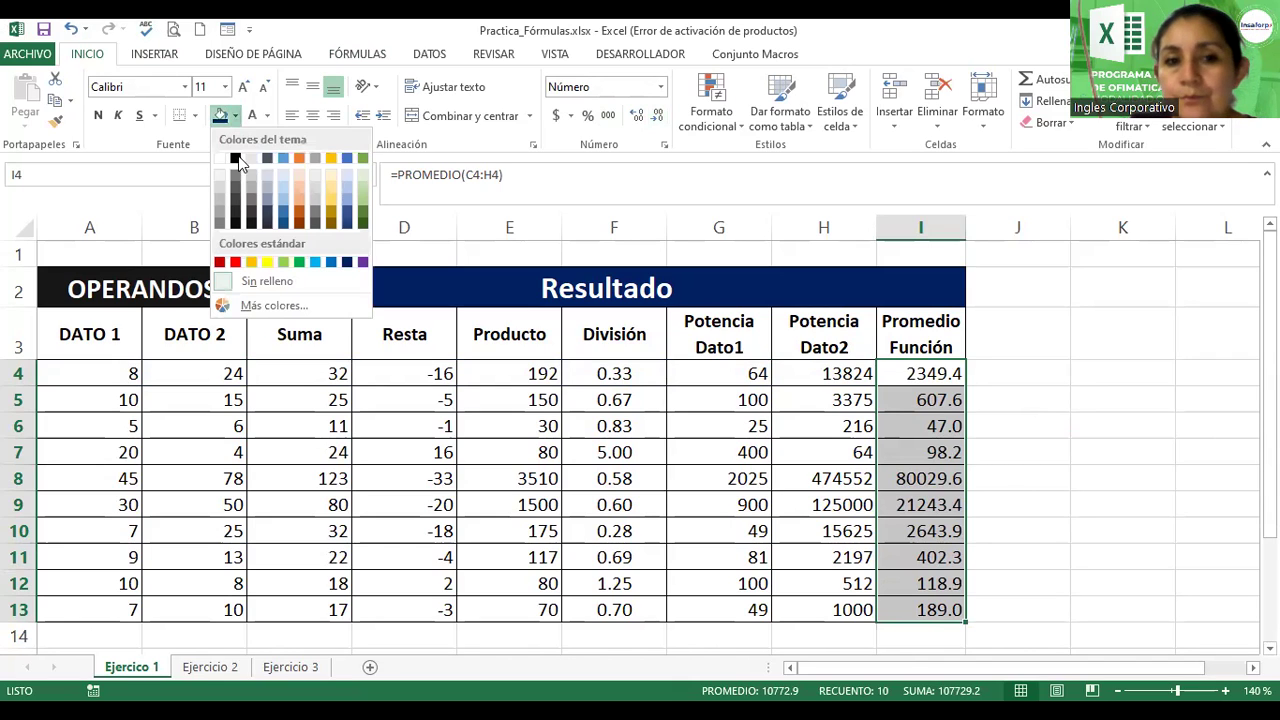
left_click(283, 190)
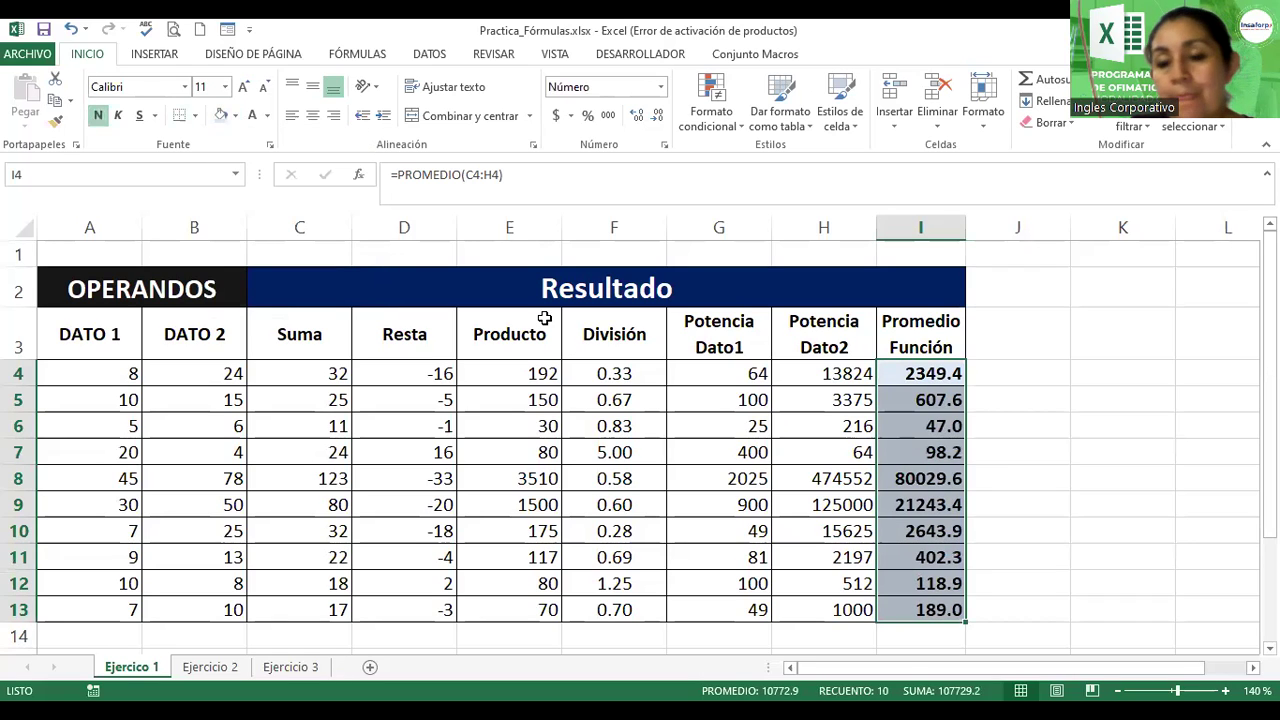
left_click(1045, 365)
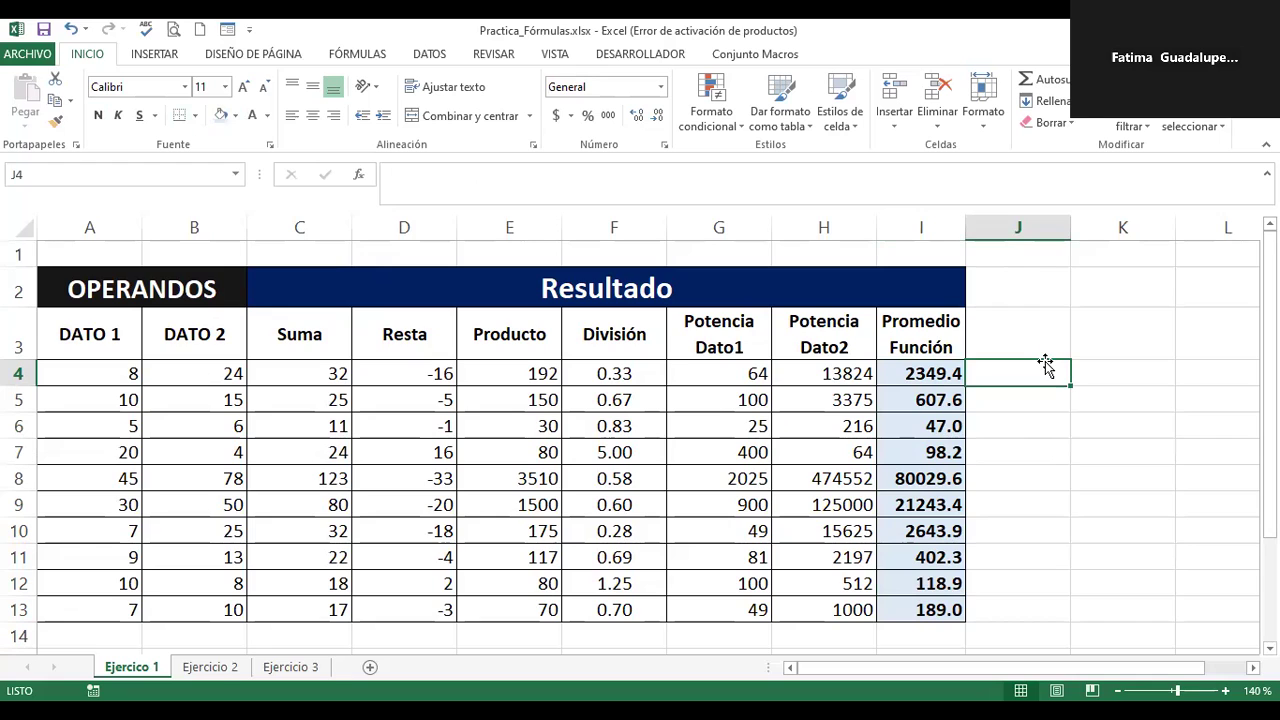
- Select the header row from A3, then display I4's =PROMEDIO(C4:H4) formula
left_click(110, 325)
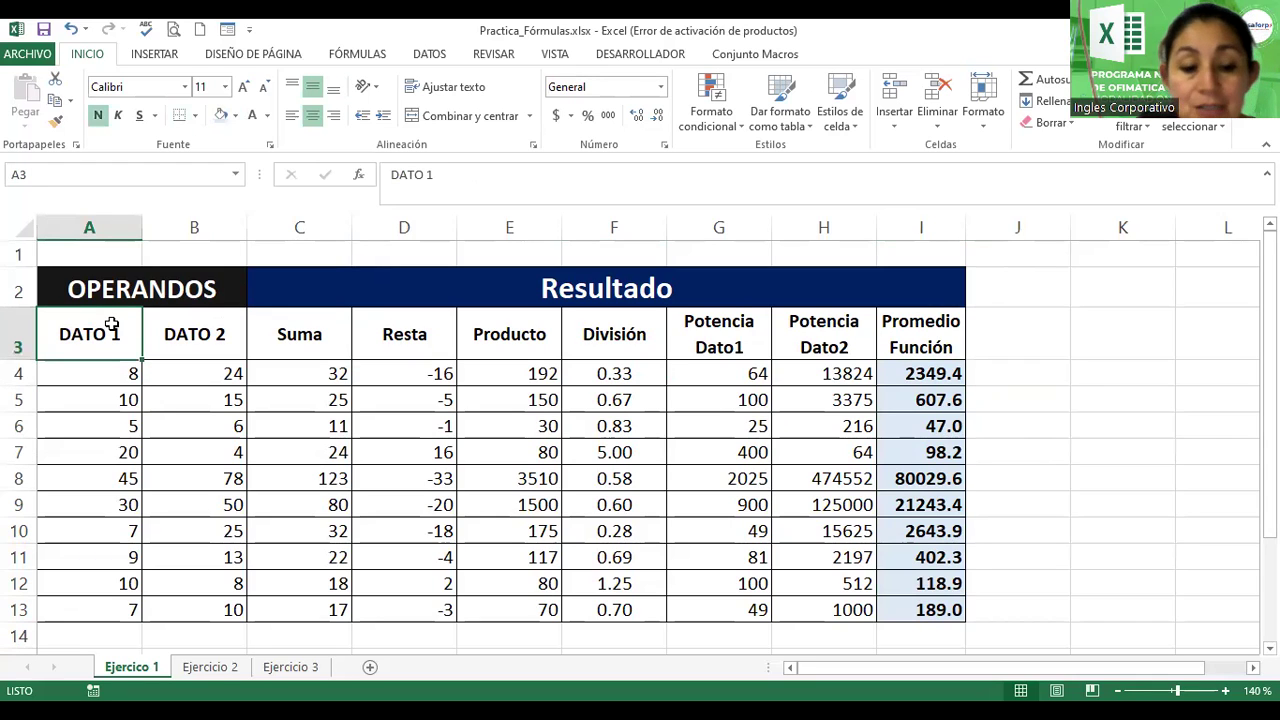
key("shift+Right")
key("shift+Right")
key("shift+Right")
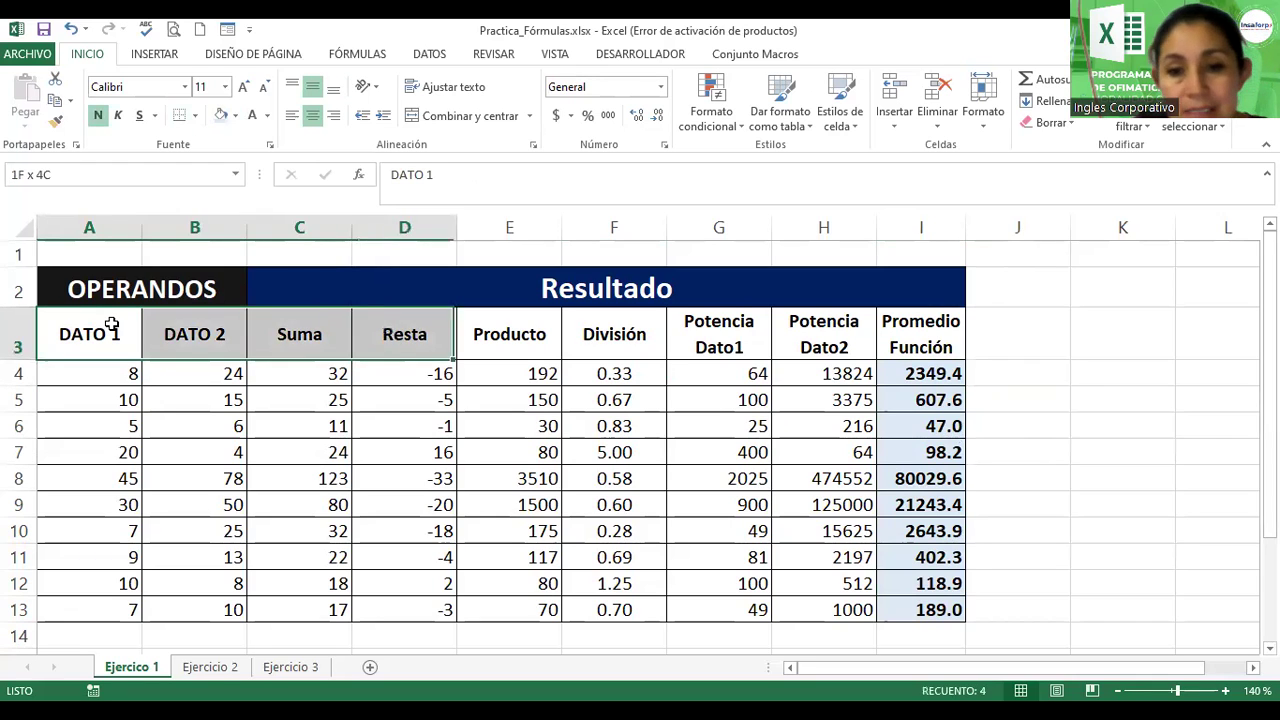
key("shift+Right")
key("shift+Right")
key("shift+Right")
key("shift+Right")
key("shift+Right")
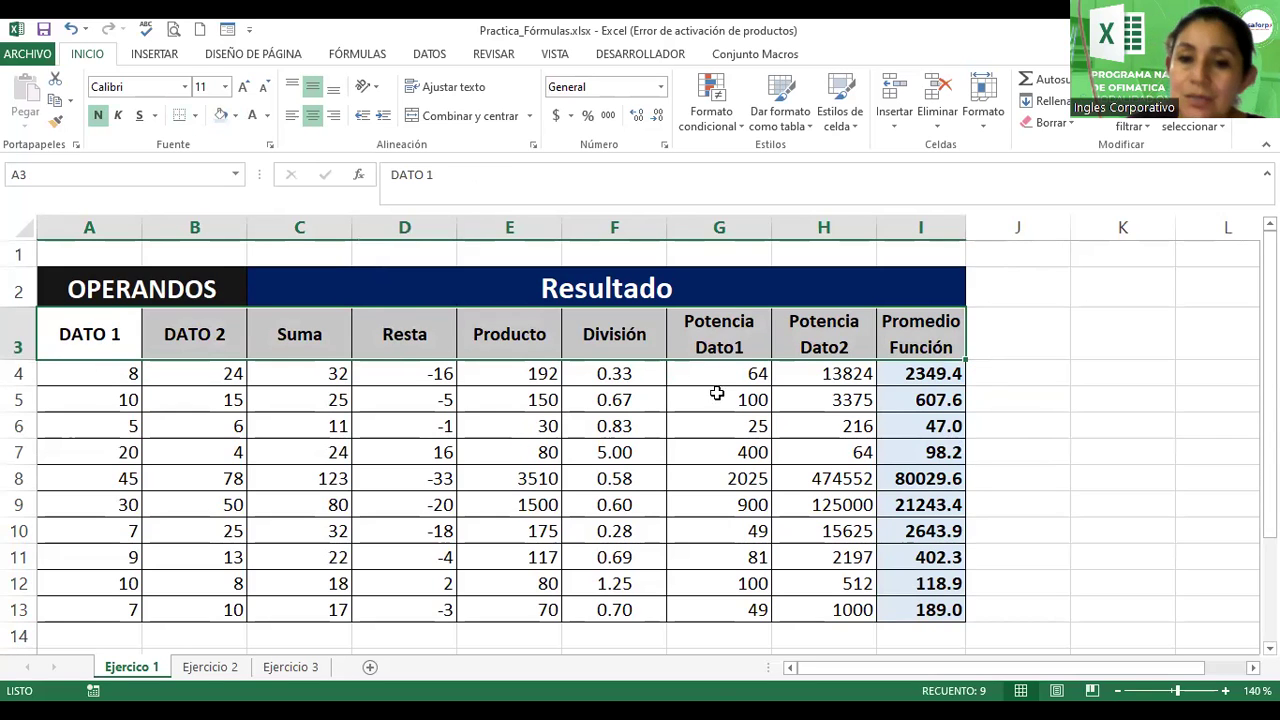
left_click(880, 392)
left_click(920, 375)
double_click(940, 378)
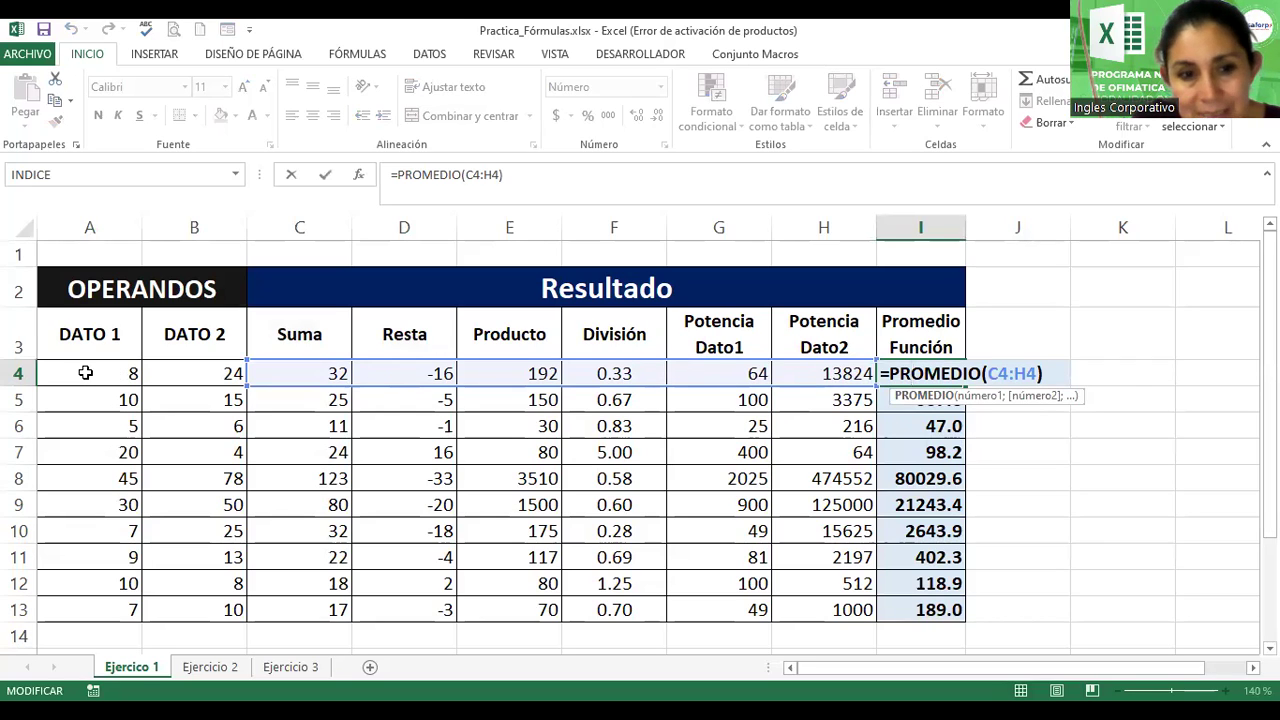
- Delete the =PROMEDIO(C4:H4) average formula from cell I4, leaving it blank
left_click(86, 373)
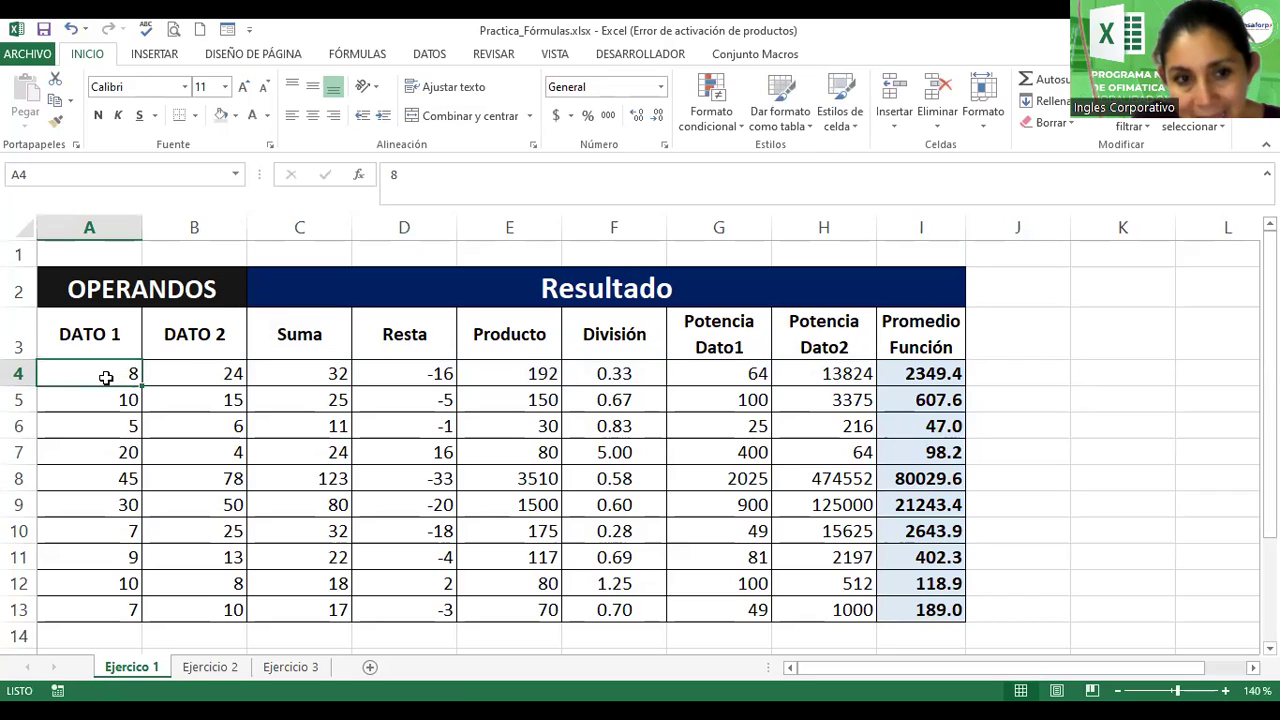
left_click(823, 375)
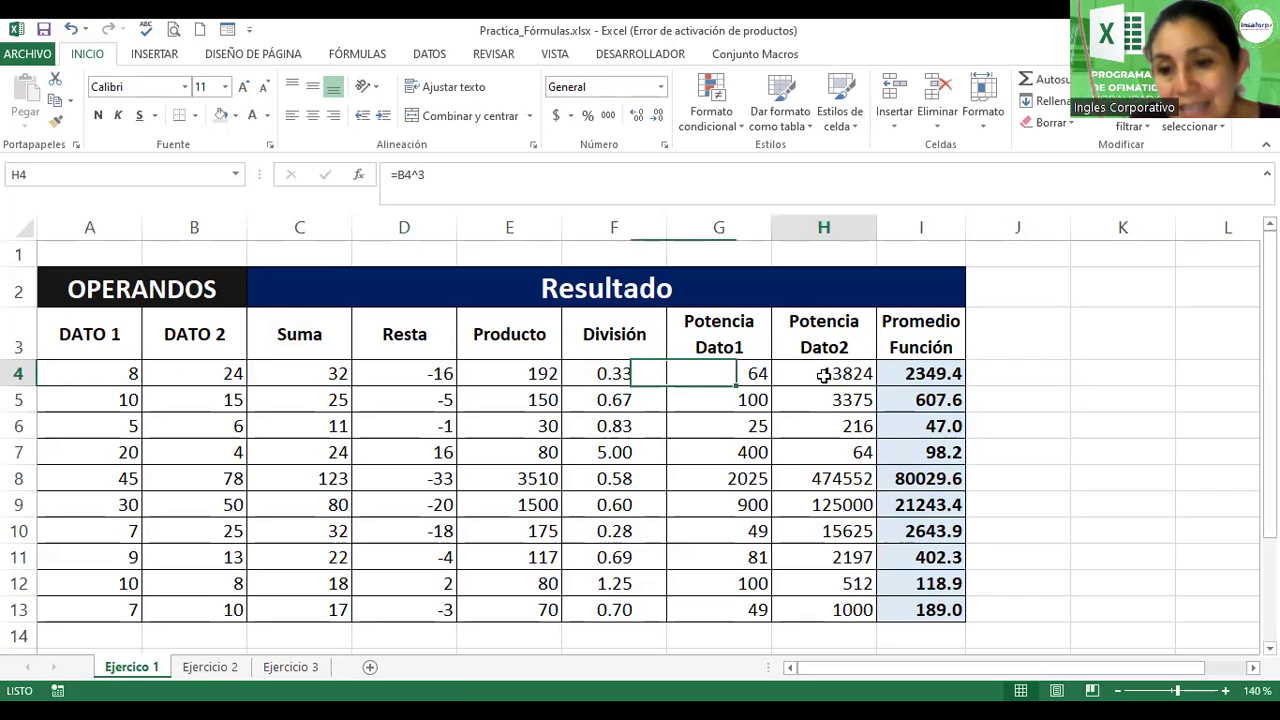
double_click(940, 372)
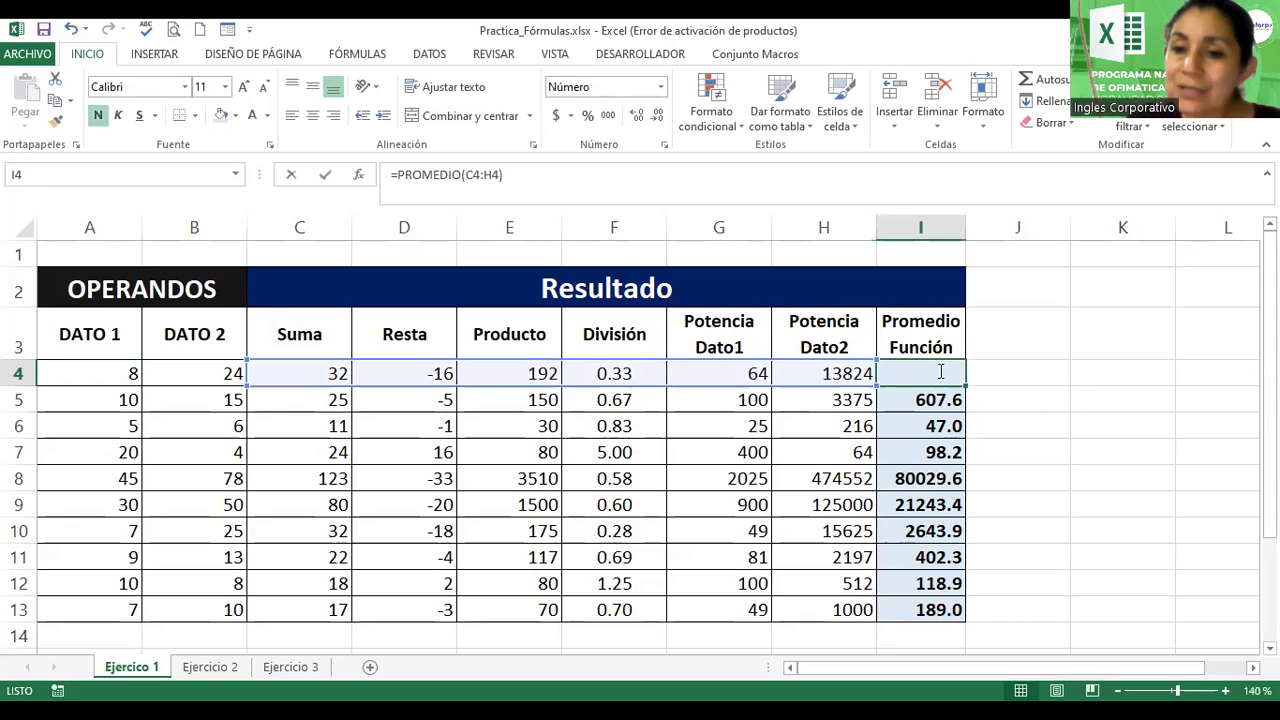
double_click(940, 372)
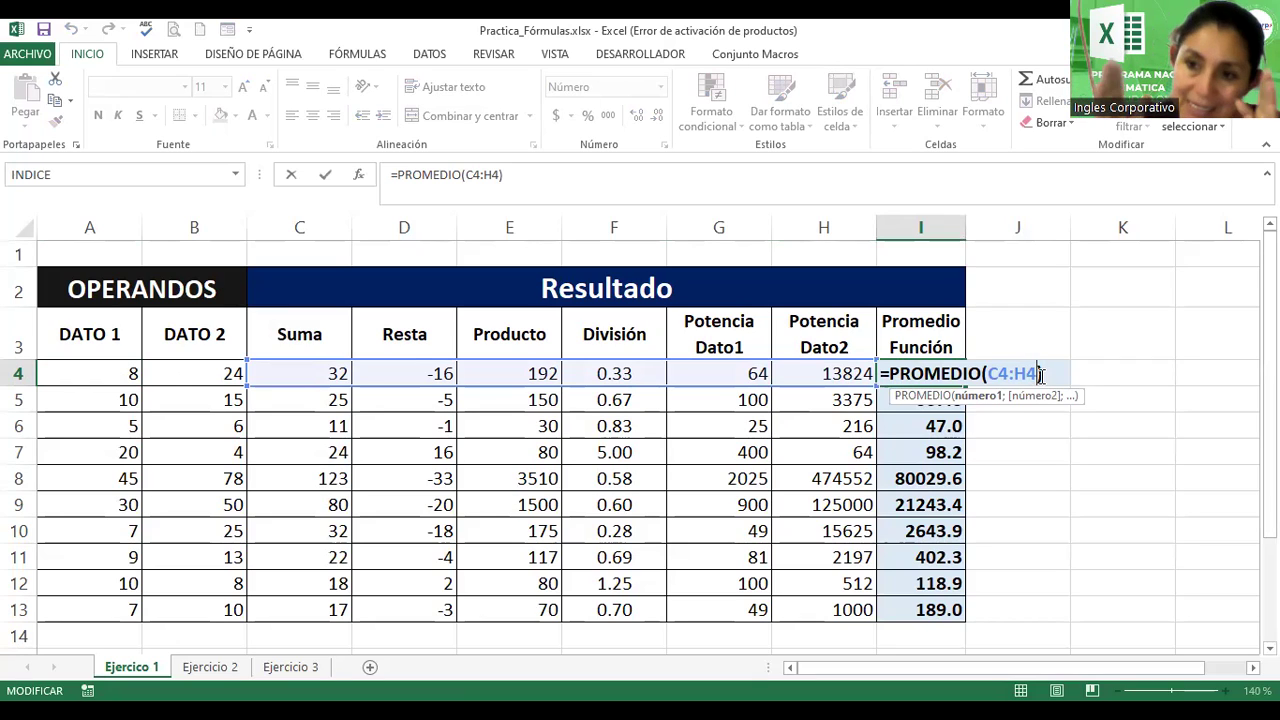
key("BackSpace")
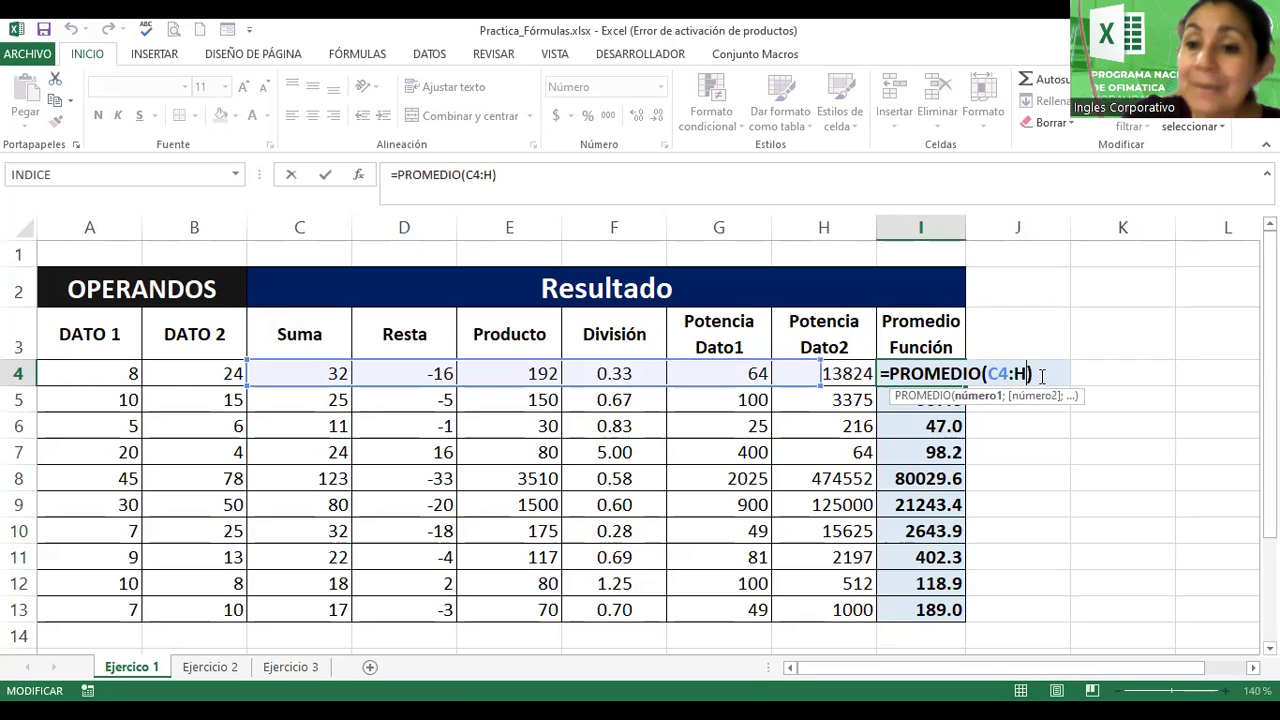
key("BackSpace")
key("BackSpace")
key("BackSpace")
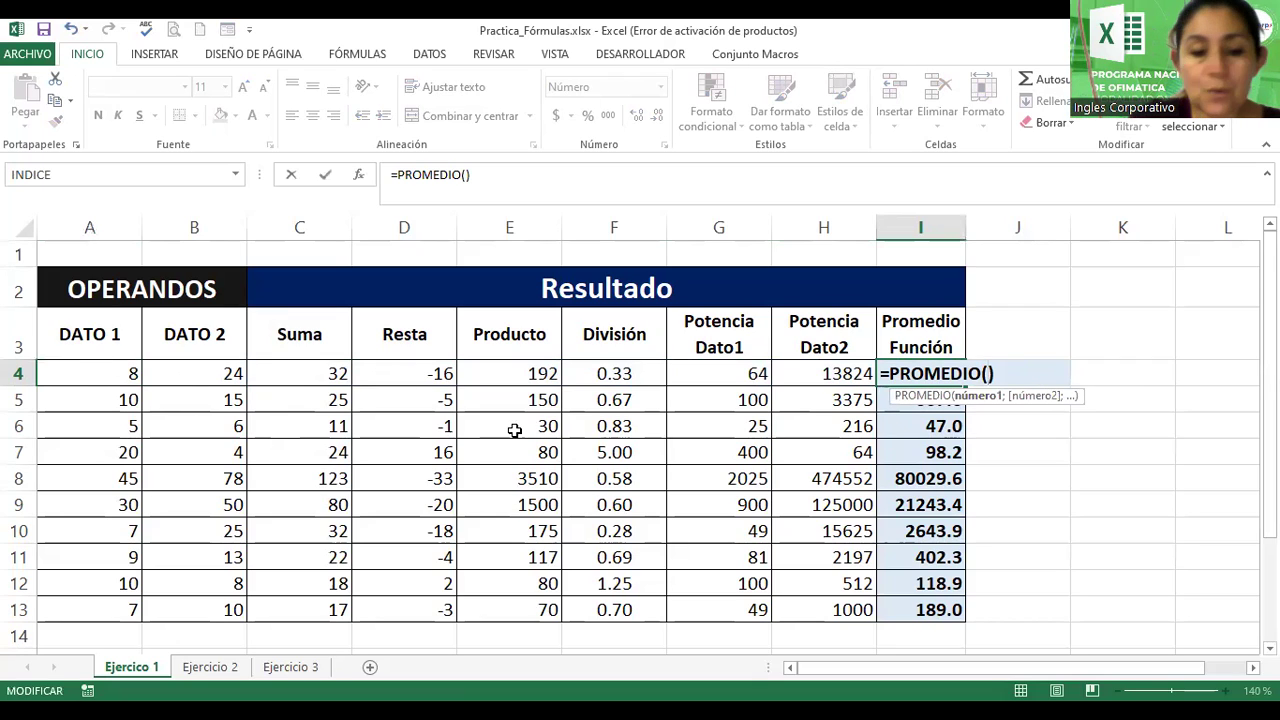
key("Escape")
key("Delete")
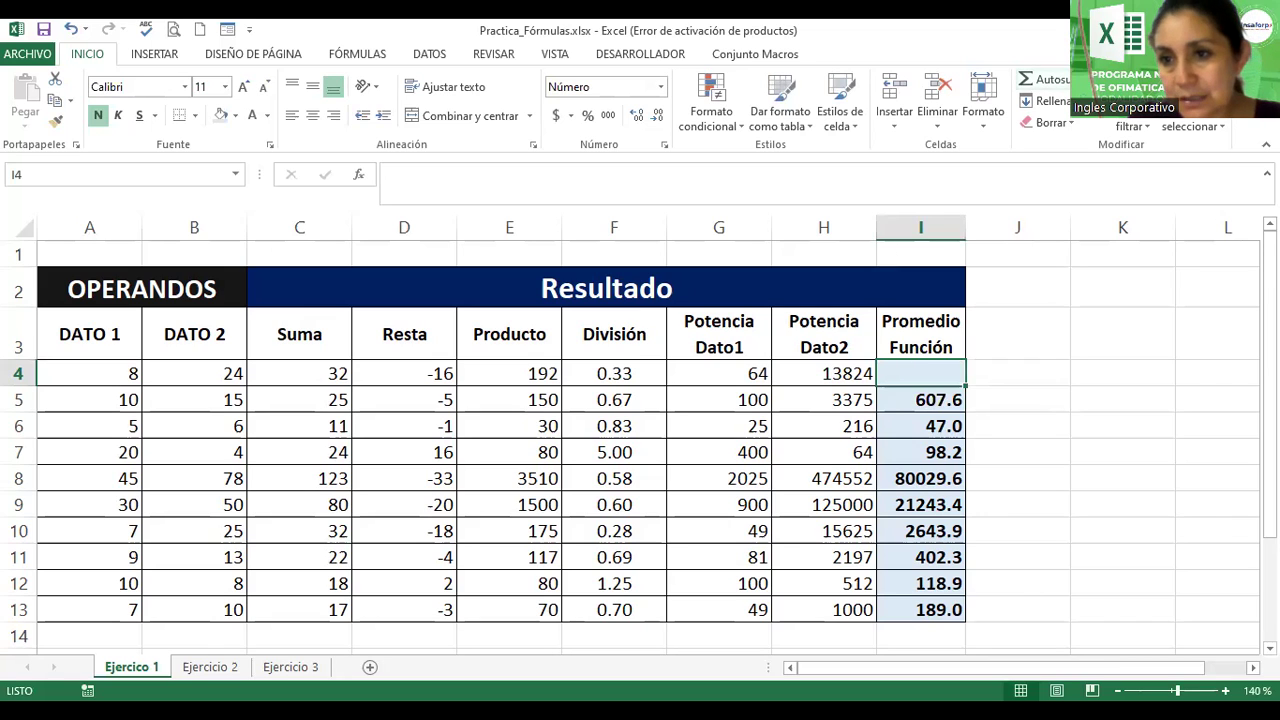
- Enter =PROMEDIO(A4:B4) in I4 to average DATO 1 and DATO 2
left_click(1105, 79)
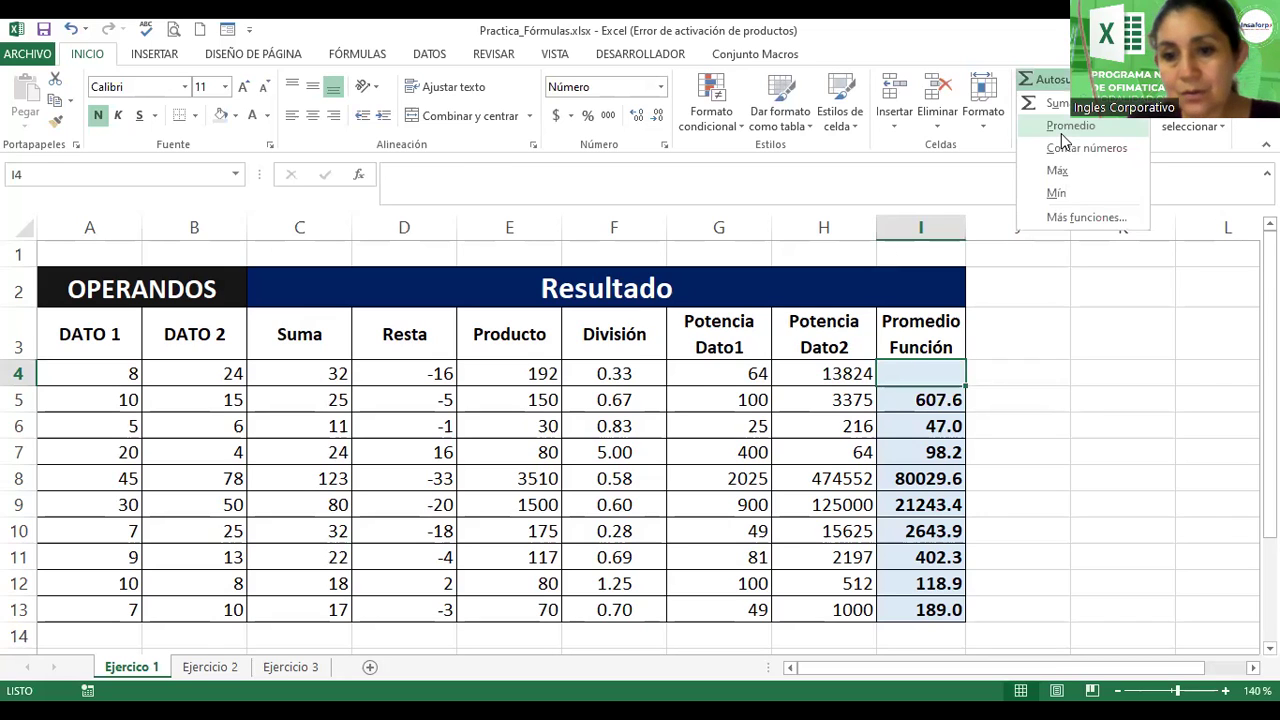
left_click(1062, 125)
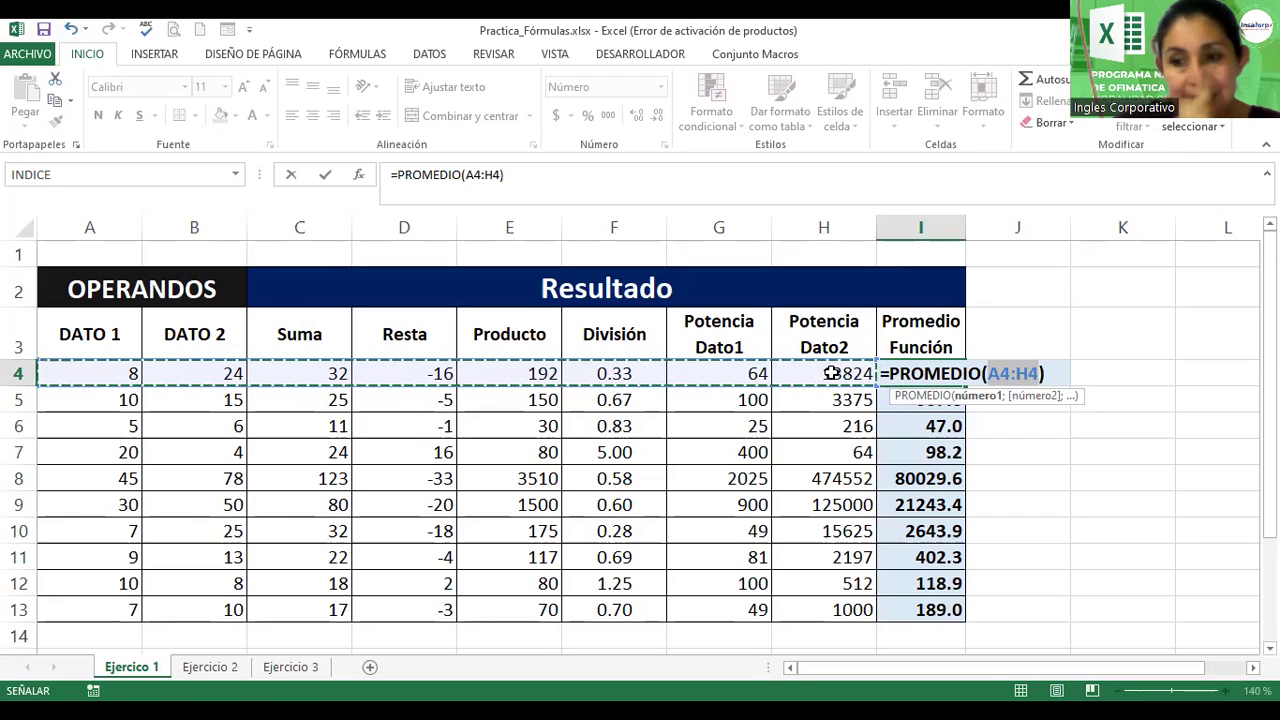
key("BackSpace")
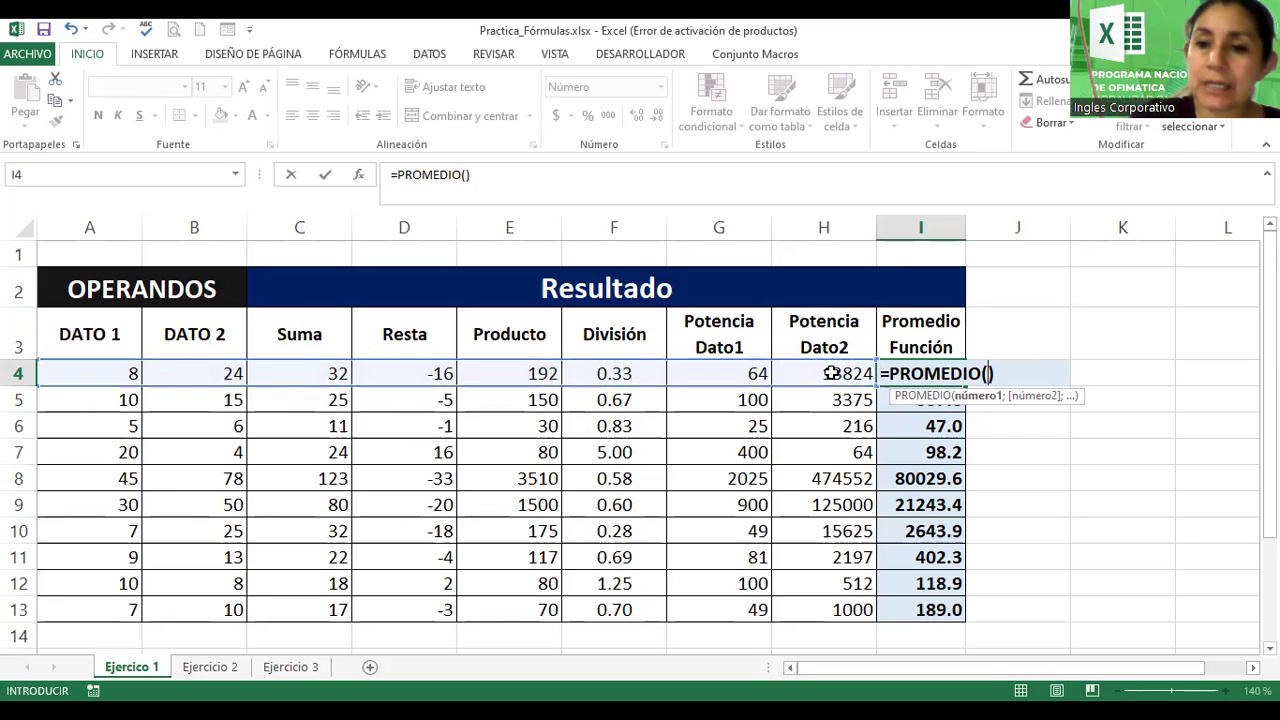
key("BackSpace")
type("(")
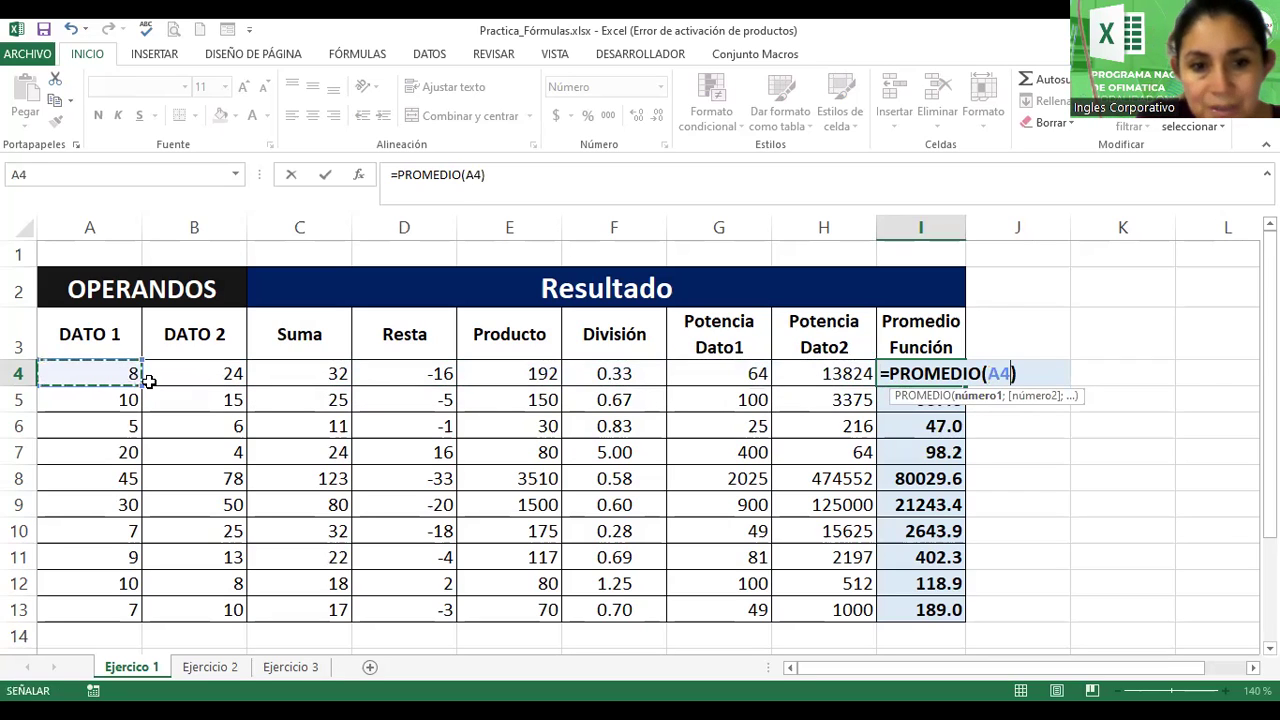
left_click_drag(148, 380, 228, 374)
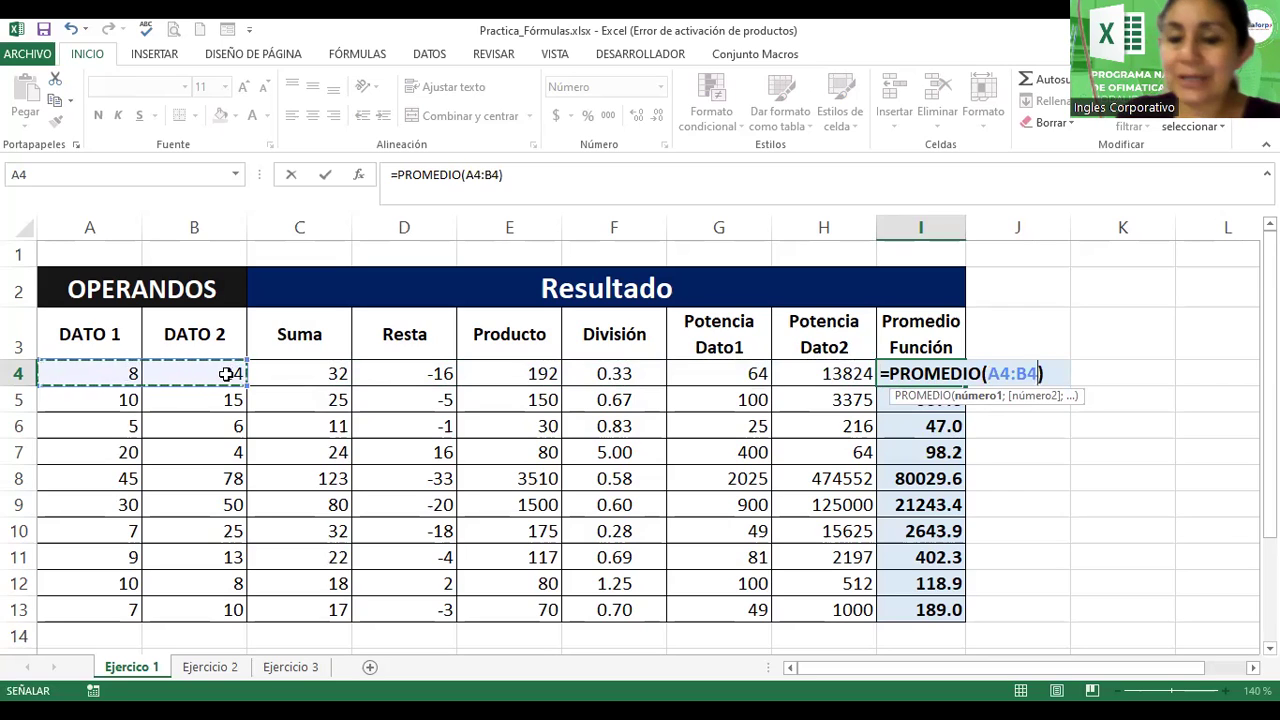
key("Return")
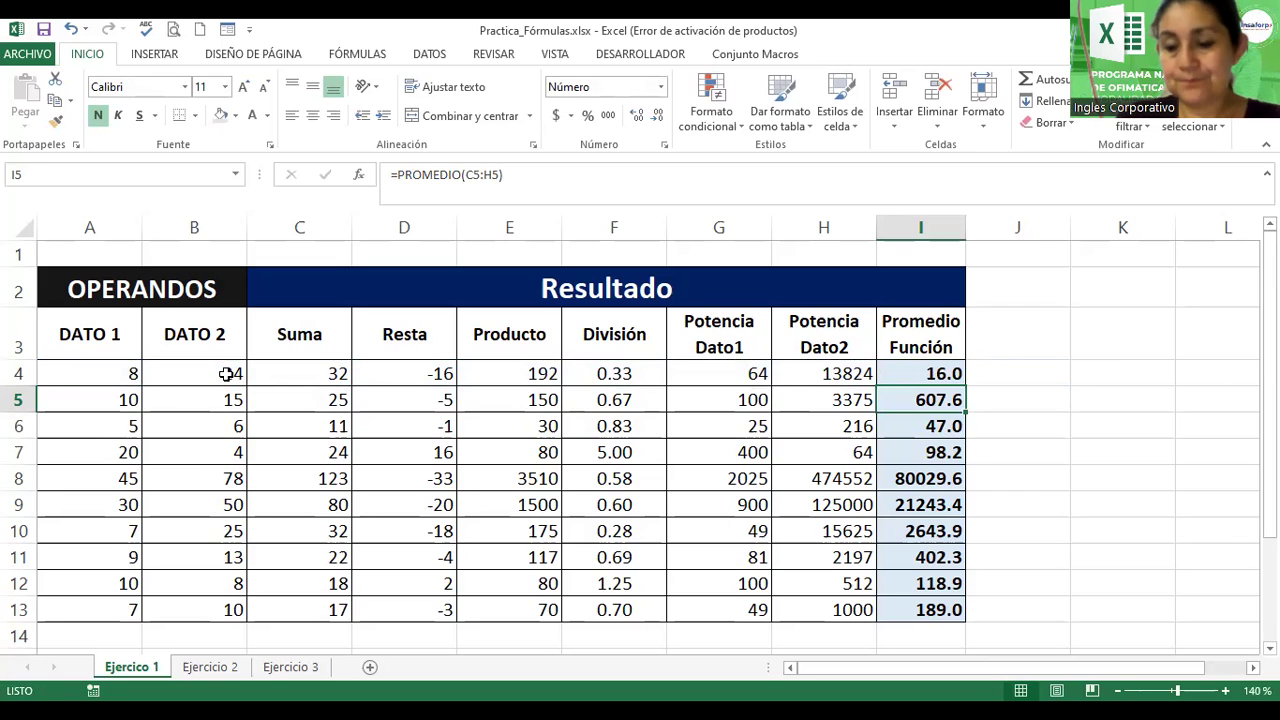
- Fill the I4 average formula down through I13
key("Up")
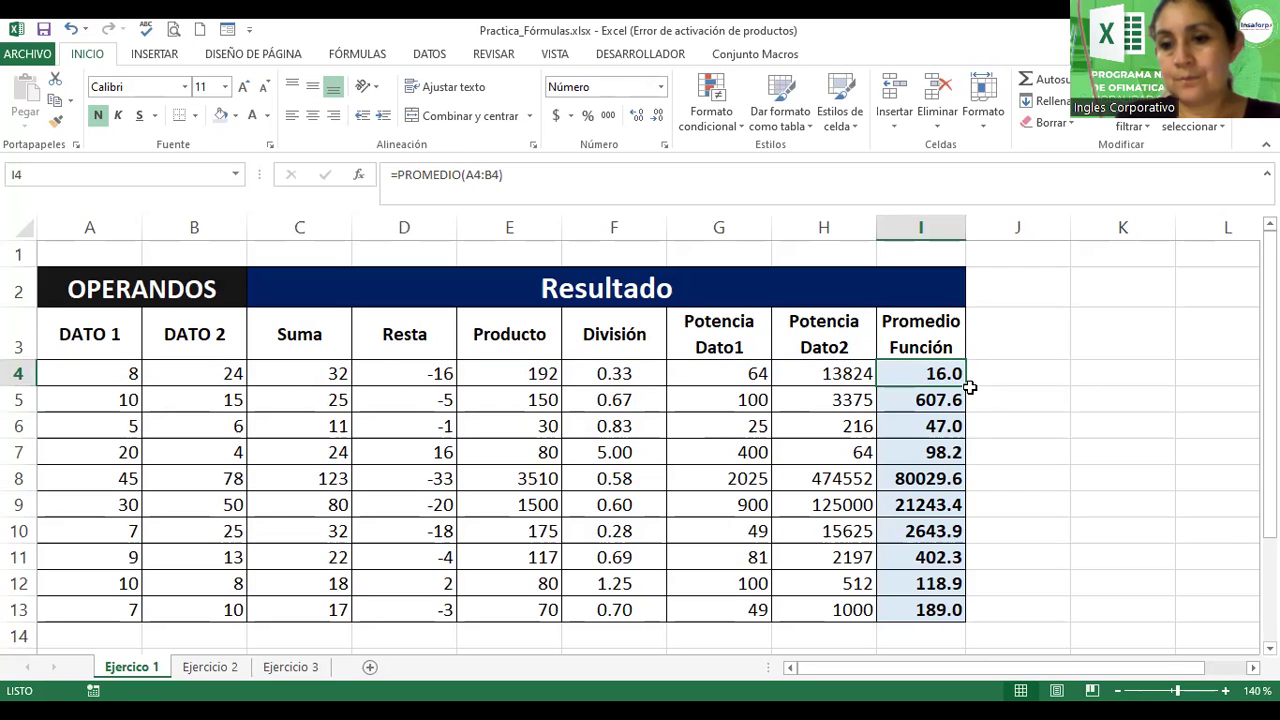
double_click(965, 388)
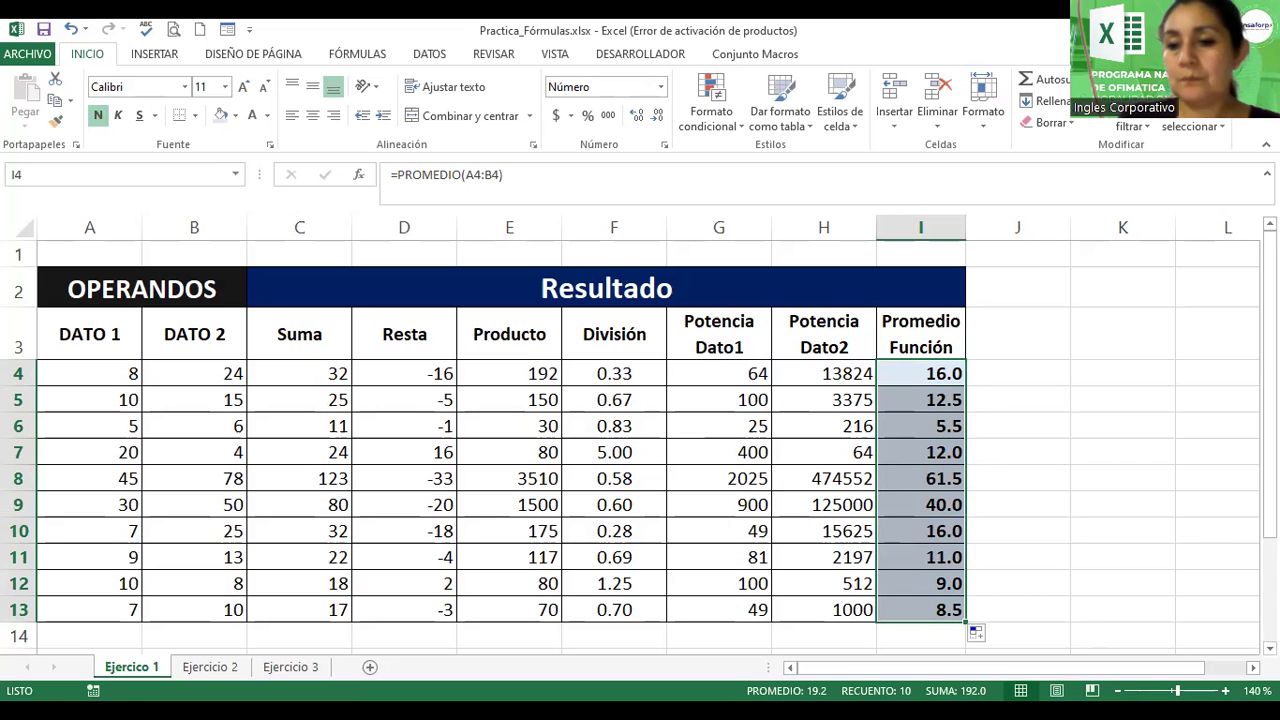
scroll(1017, 583, "down", 1, "ctrl")
scroll(1017, 583, "down", 1, "ctrl")
scroll(1017, 583, "down", 1, "ctrl")
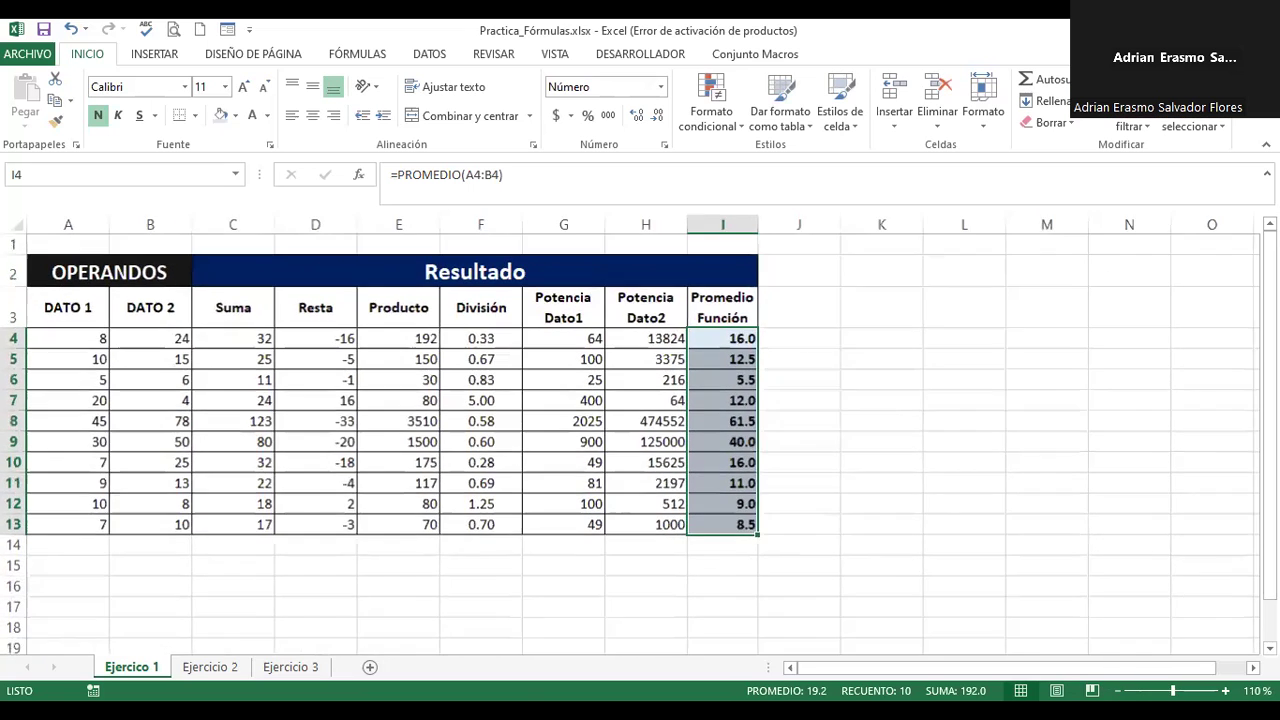
scroll(1000, 380, "down", 1, "ctrl")
left_click(1000, 383)
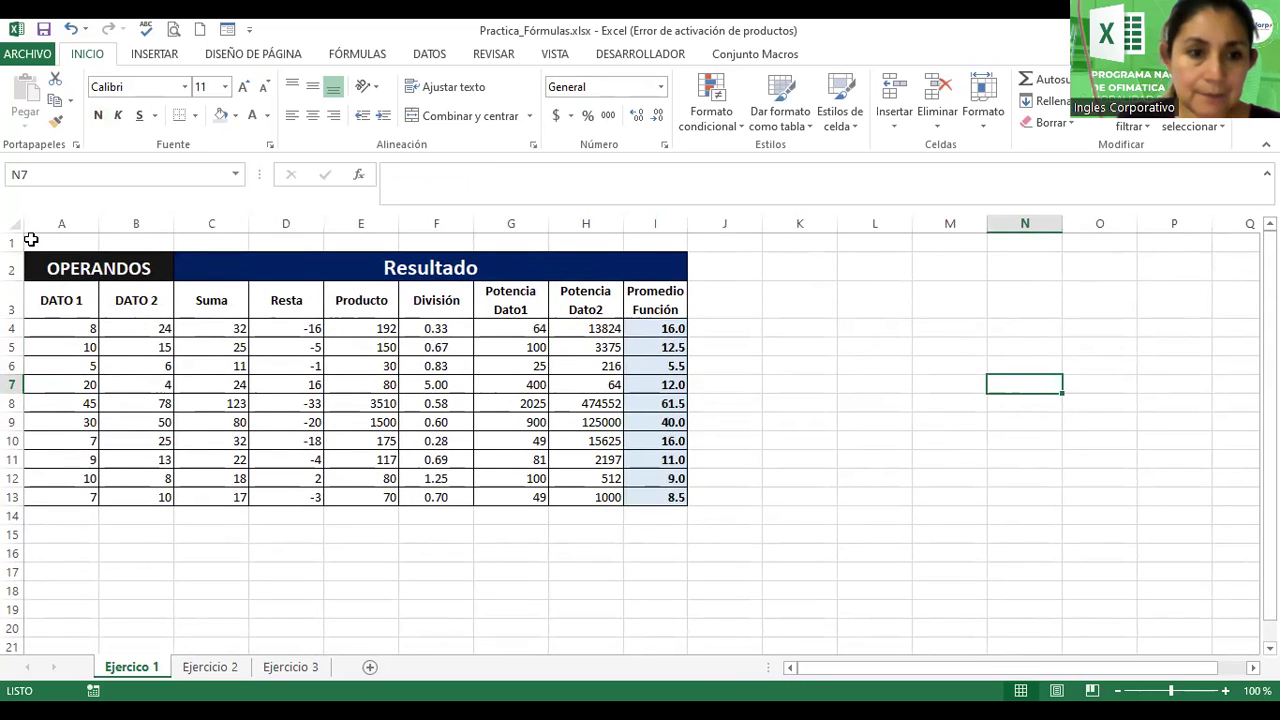
- Heighten row 1, merge and centre A1:I1, and insert a 'Fórmulas' WordArt
mouse_move(14, 247)
left_mouse_down()
mouse_move(16, 305)
mouse_move(338, 247)
mouse_move(623, 265)
left_mouse_up()
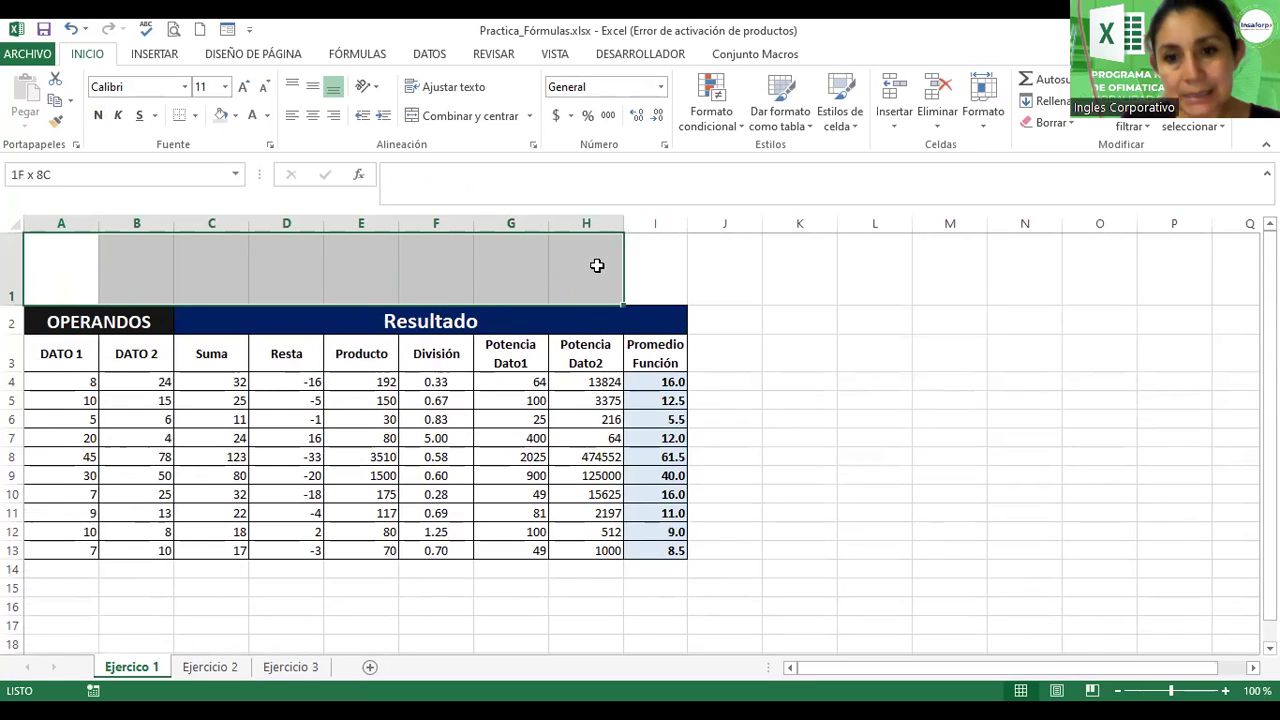
left_click(462, 116)
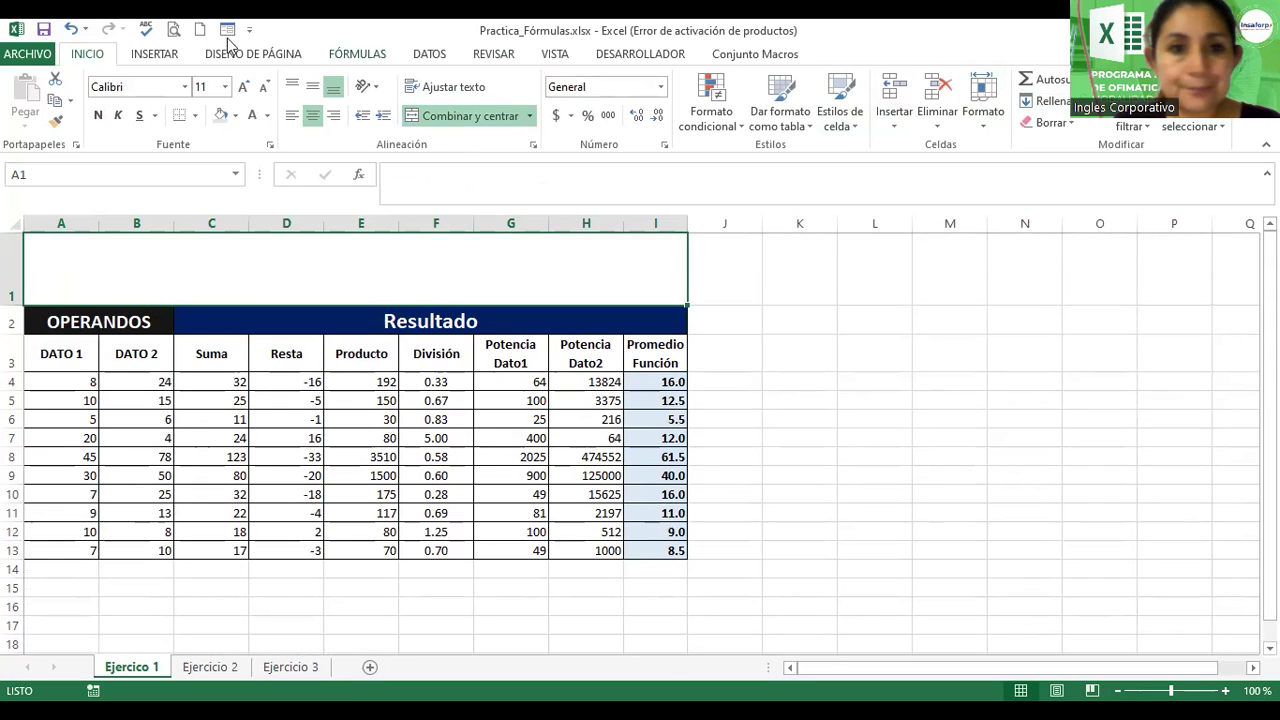
left_click(178, 56)
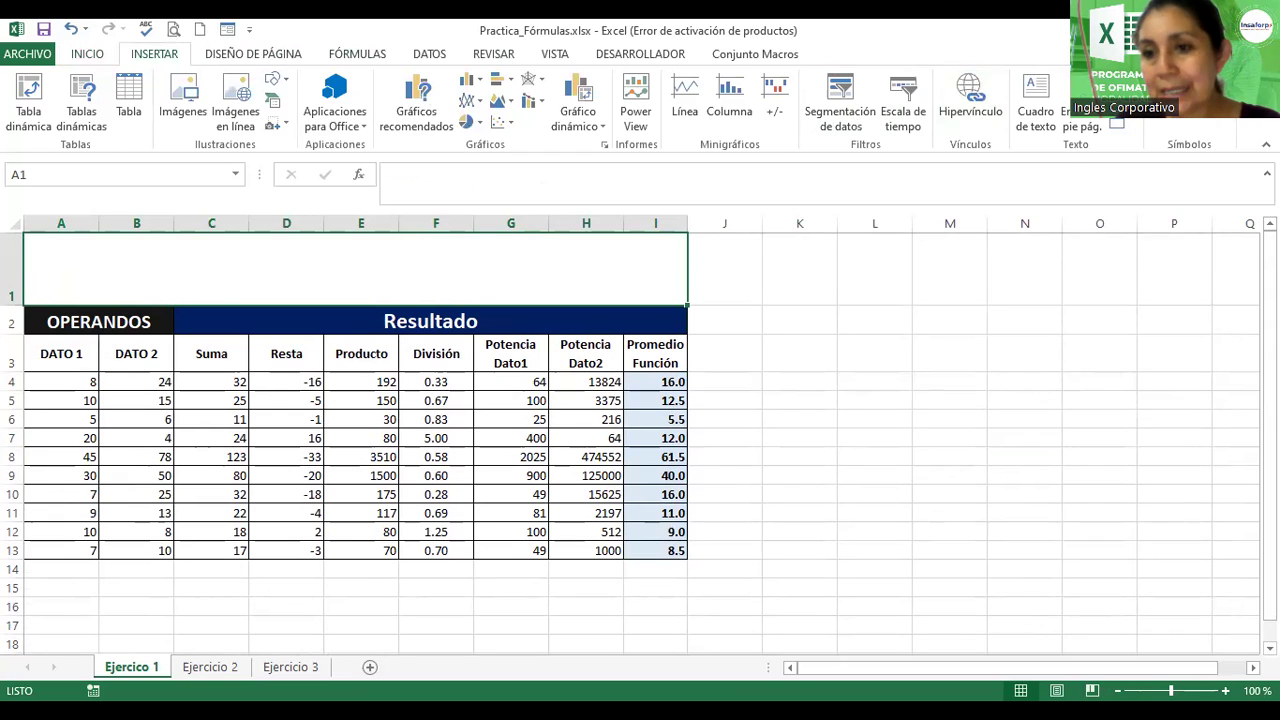
left_click(1110, 110)
left_click(1076, 180)
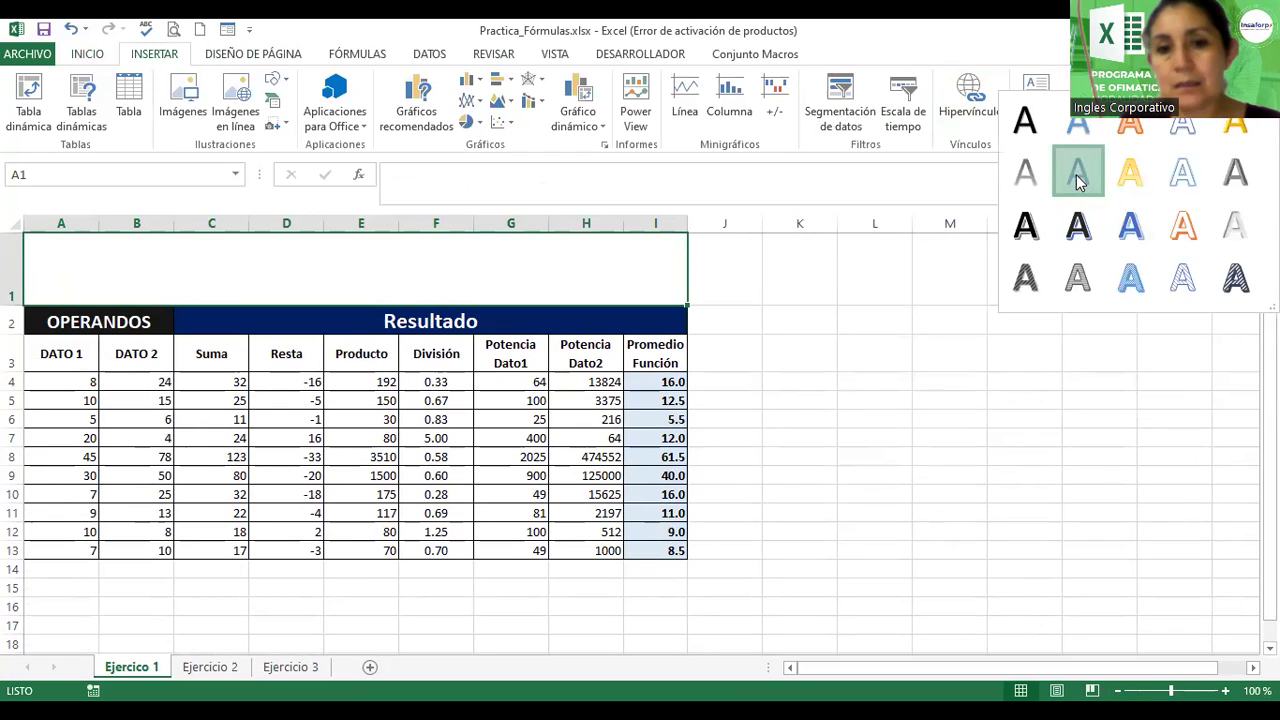
key("BackSpace")
type("Fórmulas")
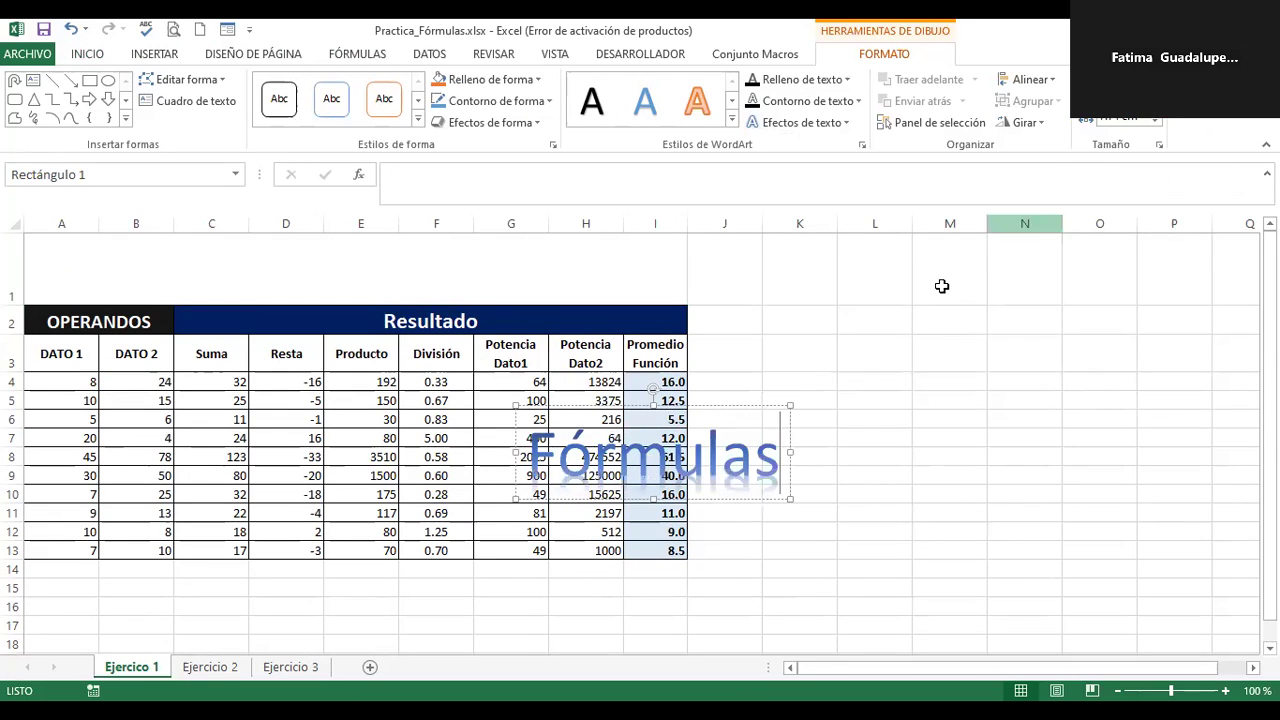
- Shrink the Fórmulas WordArt to size 44 and stretch it across row 1 from A to I
left_click_drag(722, 404, 406, 233)
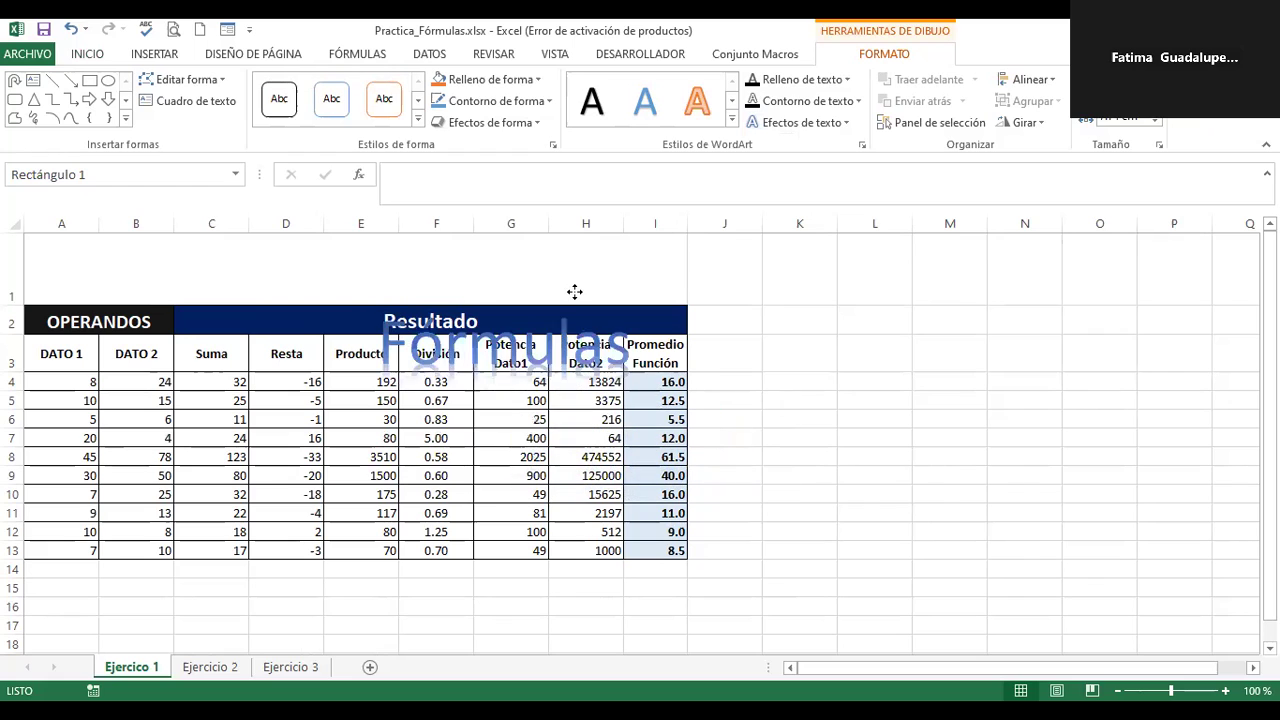
key("ctrl+z")
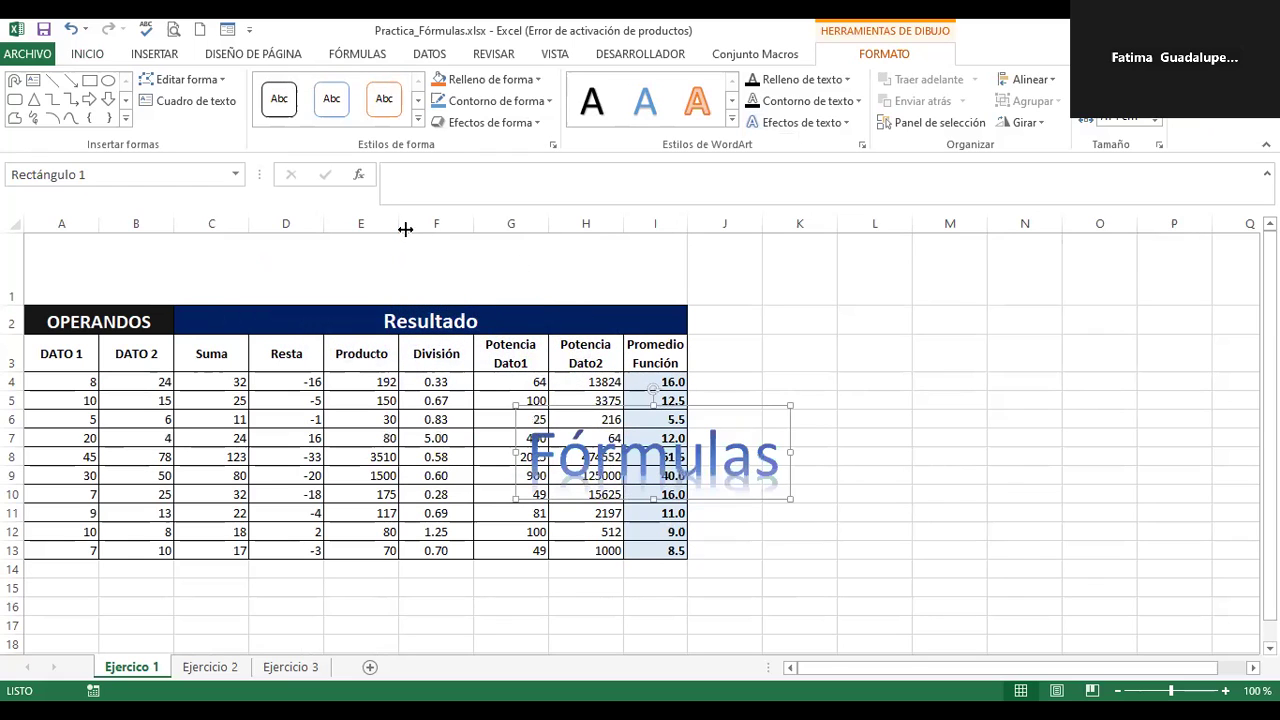
double_click(655, 455)
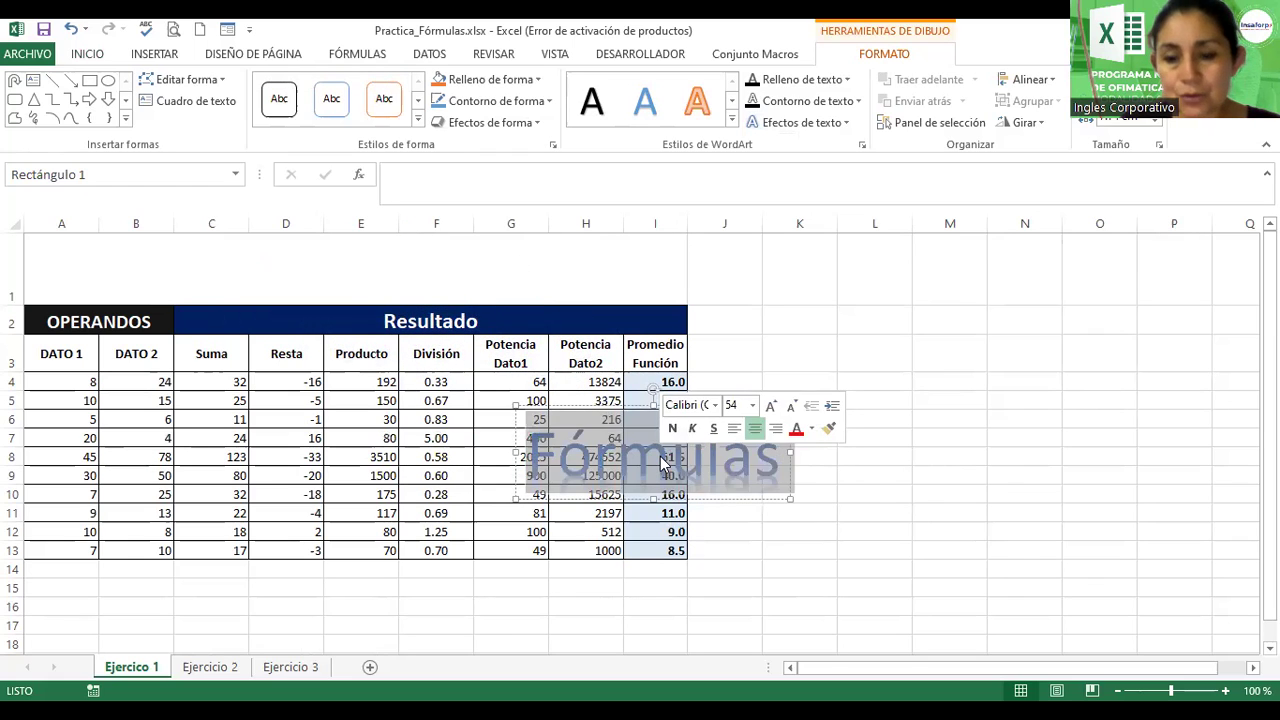
left_click(789, 408)
left_click(789, 408)
left_click(789, 408)
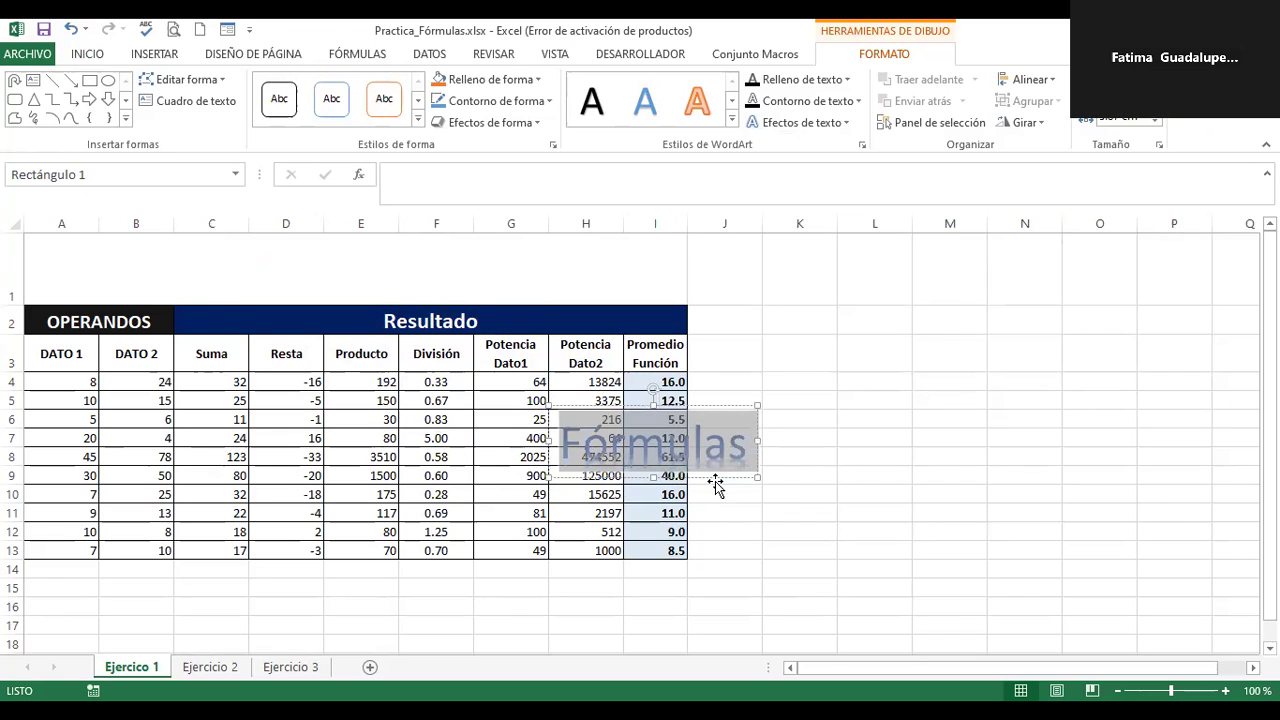
left_click_drag(718, 484, 402, 295)
left_click_drag(449, 257, 689, 253)
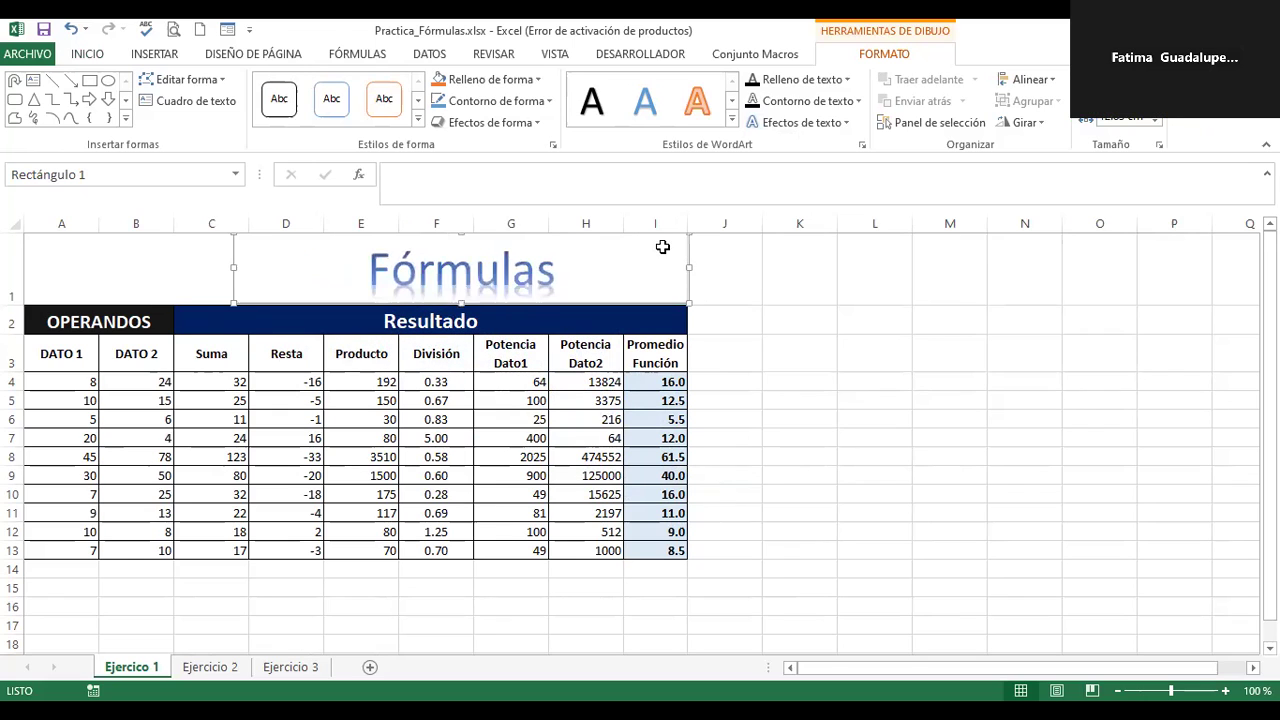
left_click_drag(233, 263, 21, 272)
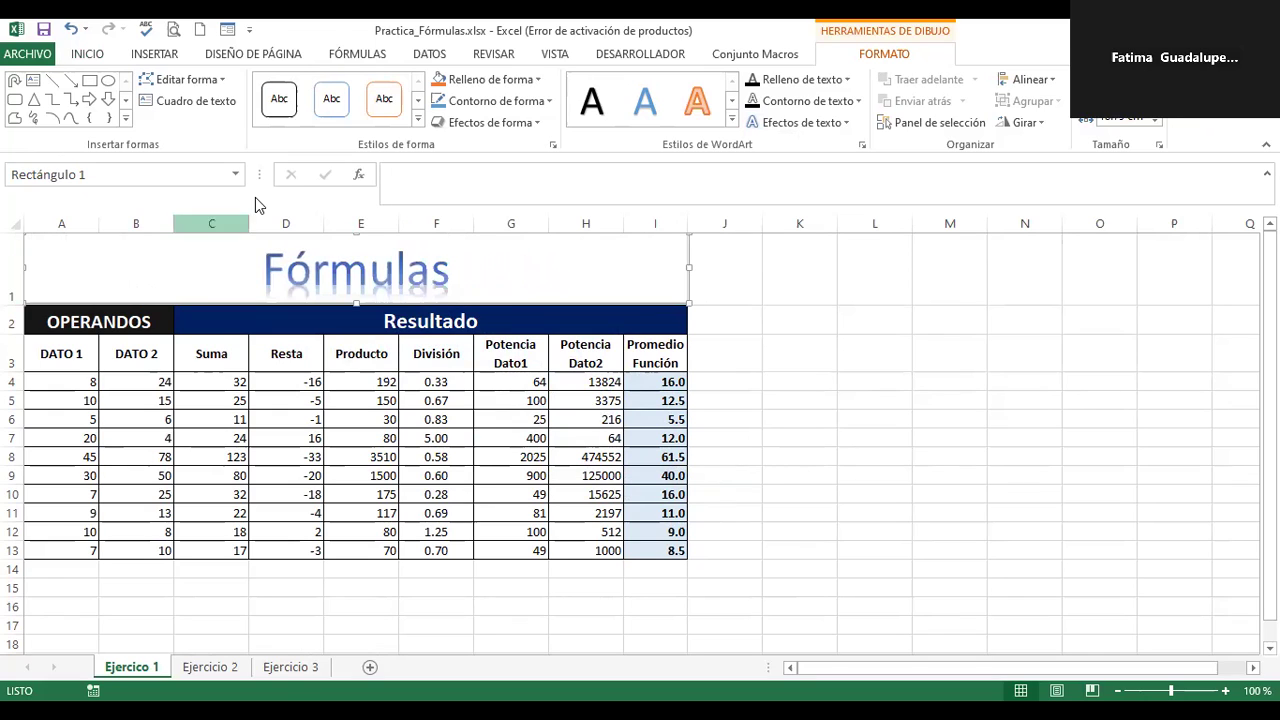
- Apply a light-gold shape style to the title box
left_click(419, 119)
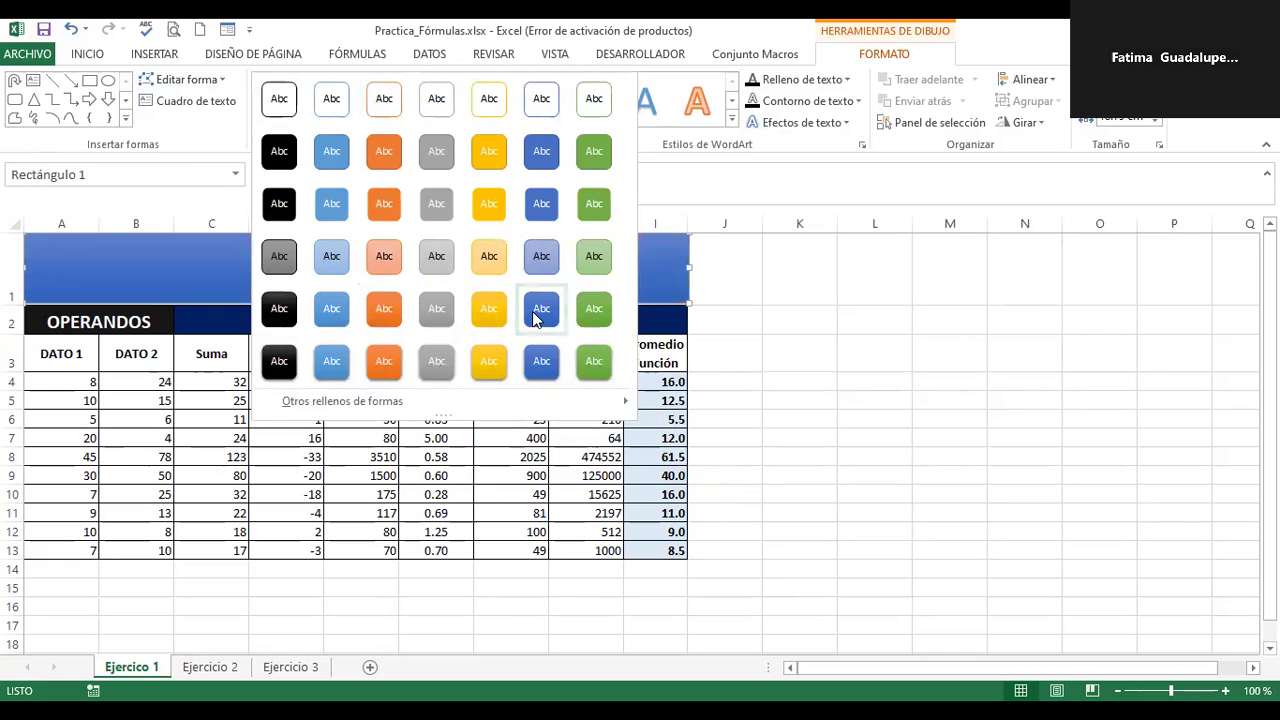
left_click(489, 256)
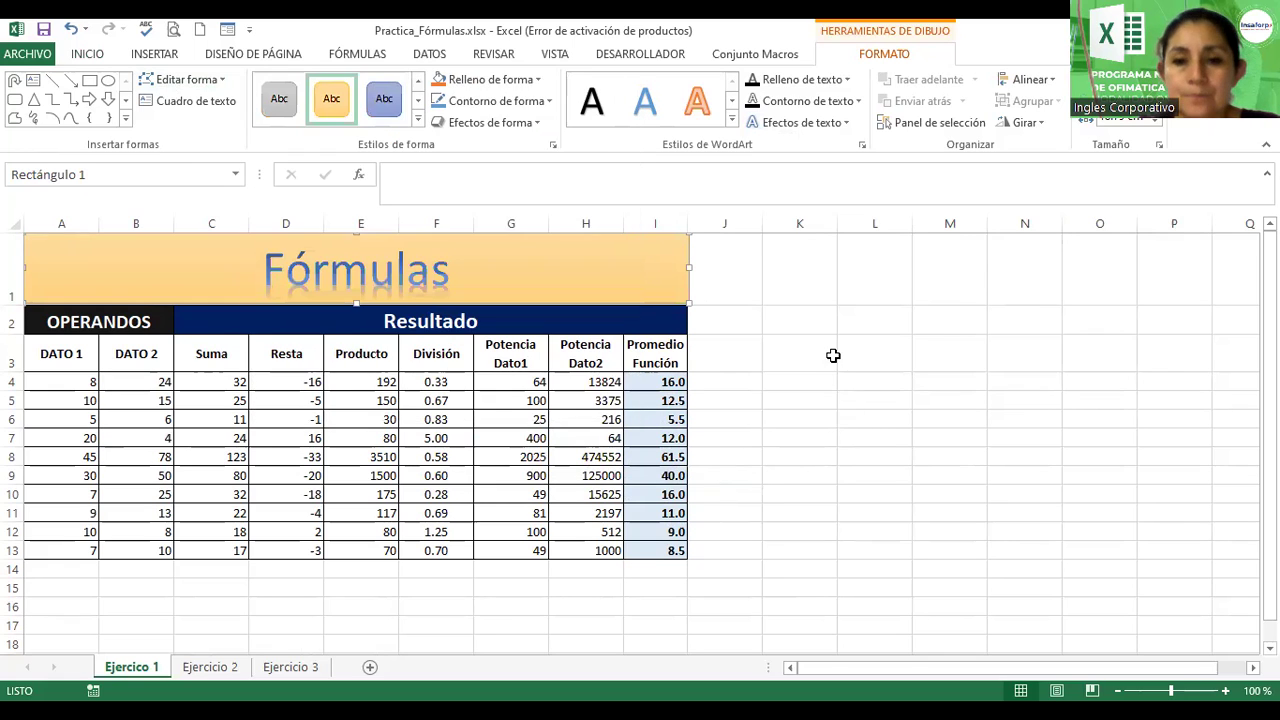
left_click(831, 358)
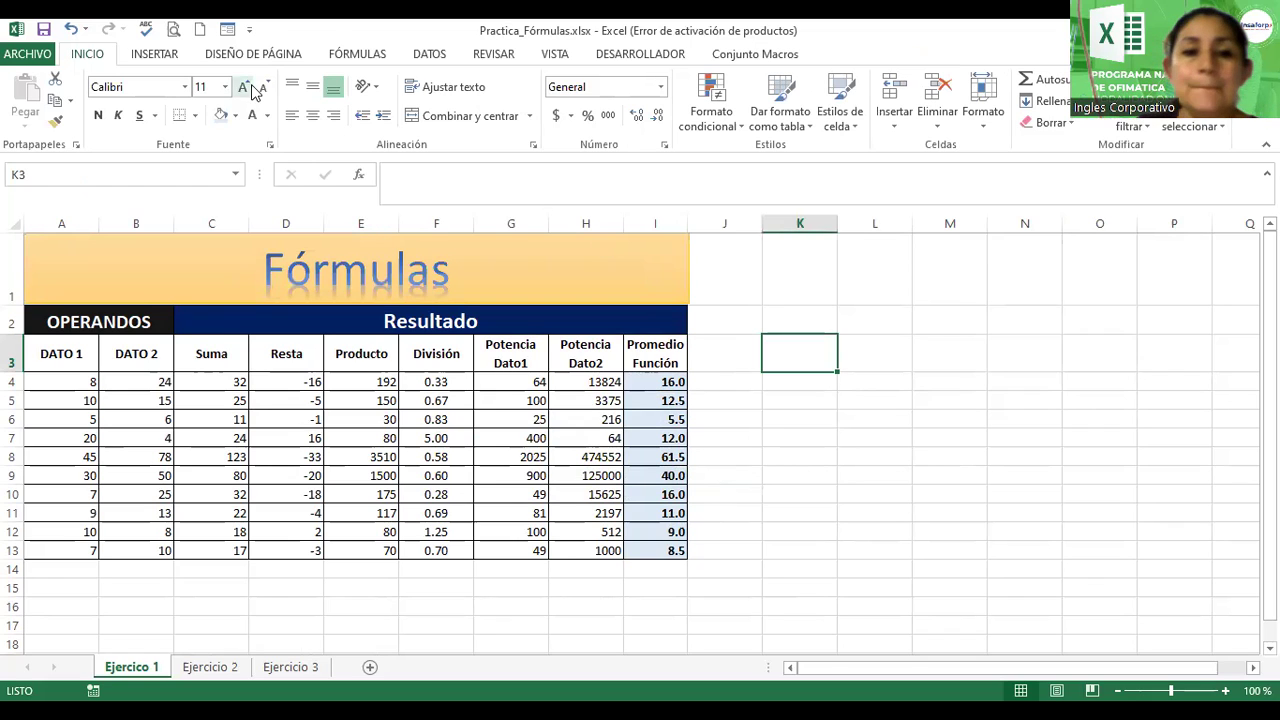
- Give A3:B13 a two-colour gradient fill of light blue and light yellow
mouse_move(63, 350)
left_mouse_down()
mouse_move(129, 502)
mouse_move(132, 548)
left_mouse_up()
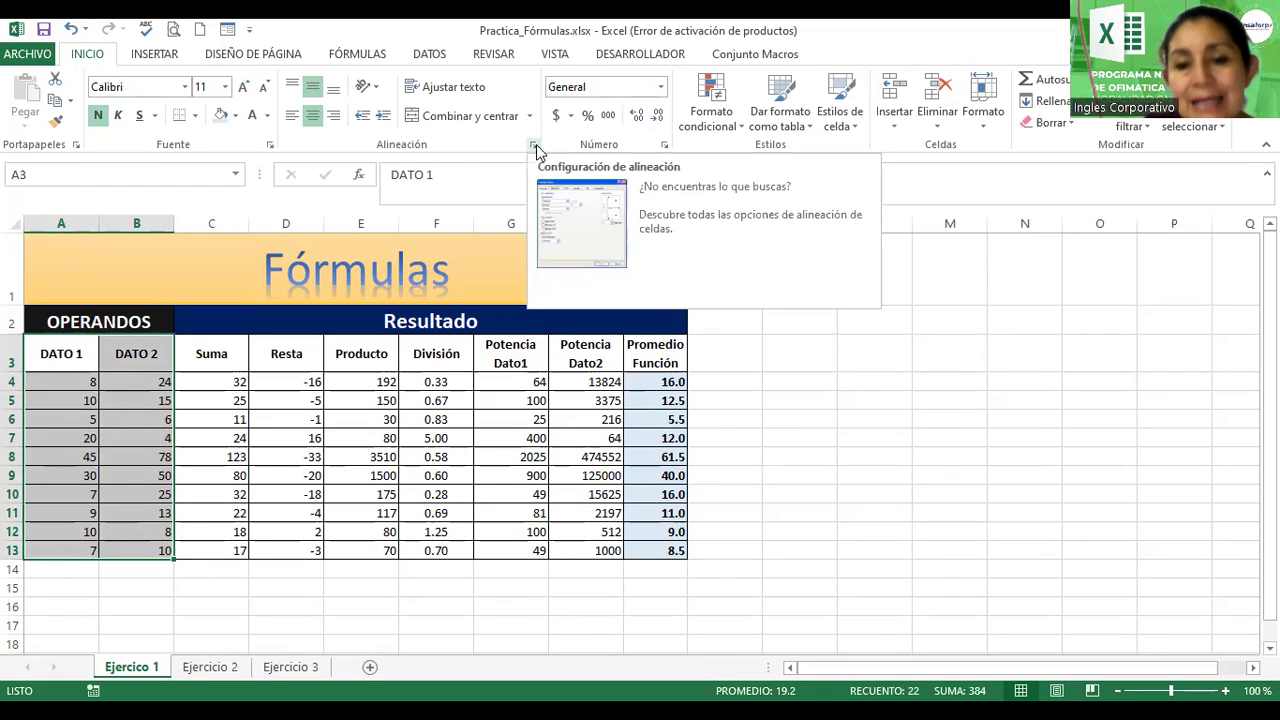
left_click(535, 146)
left_click(767, 236)
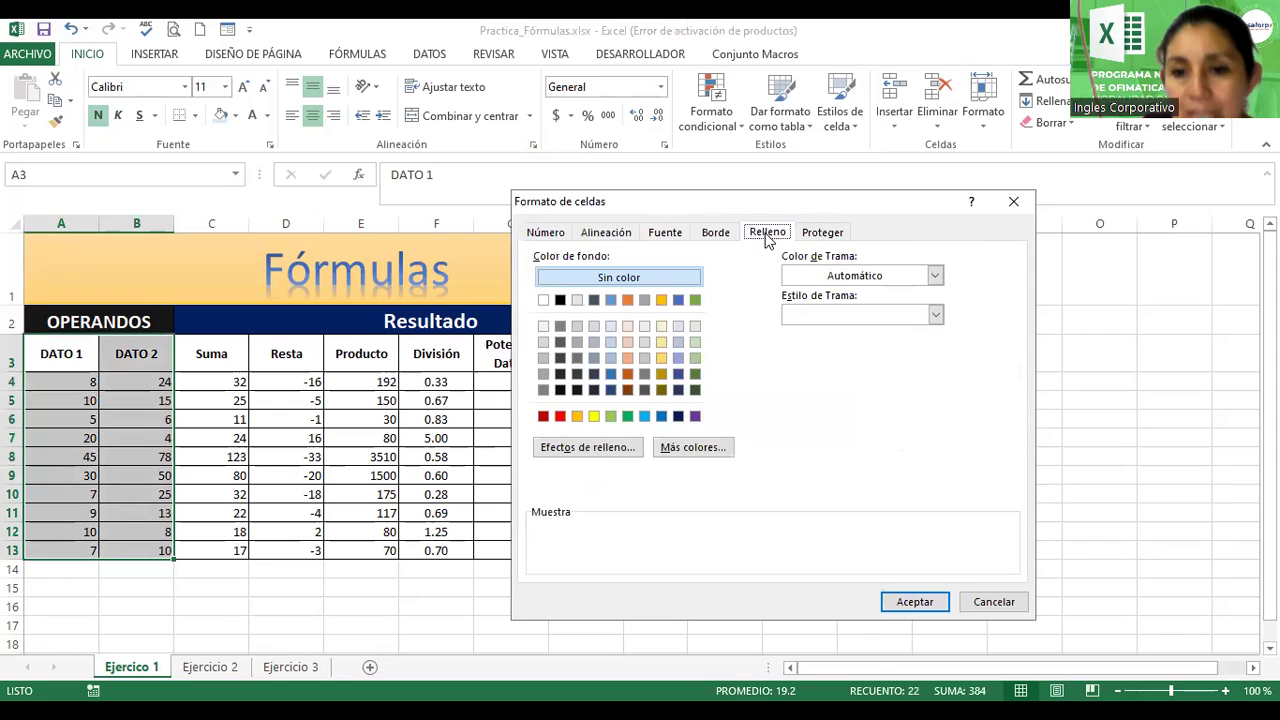
left_click(558, 451)
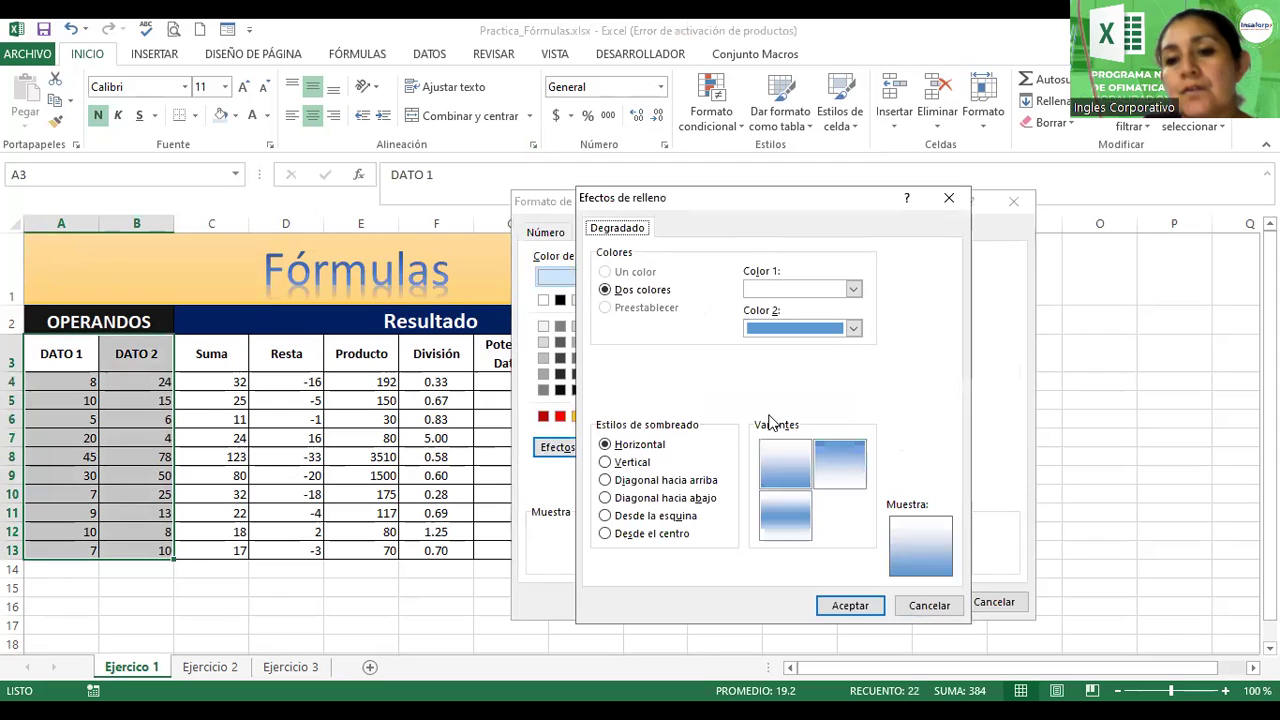
left_click(806, 289)
left_click(879, 347)
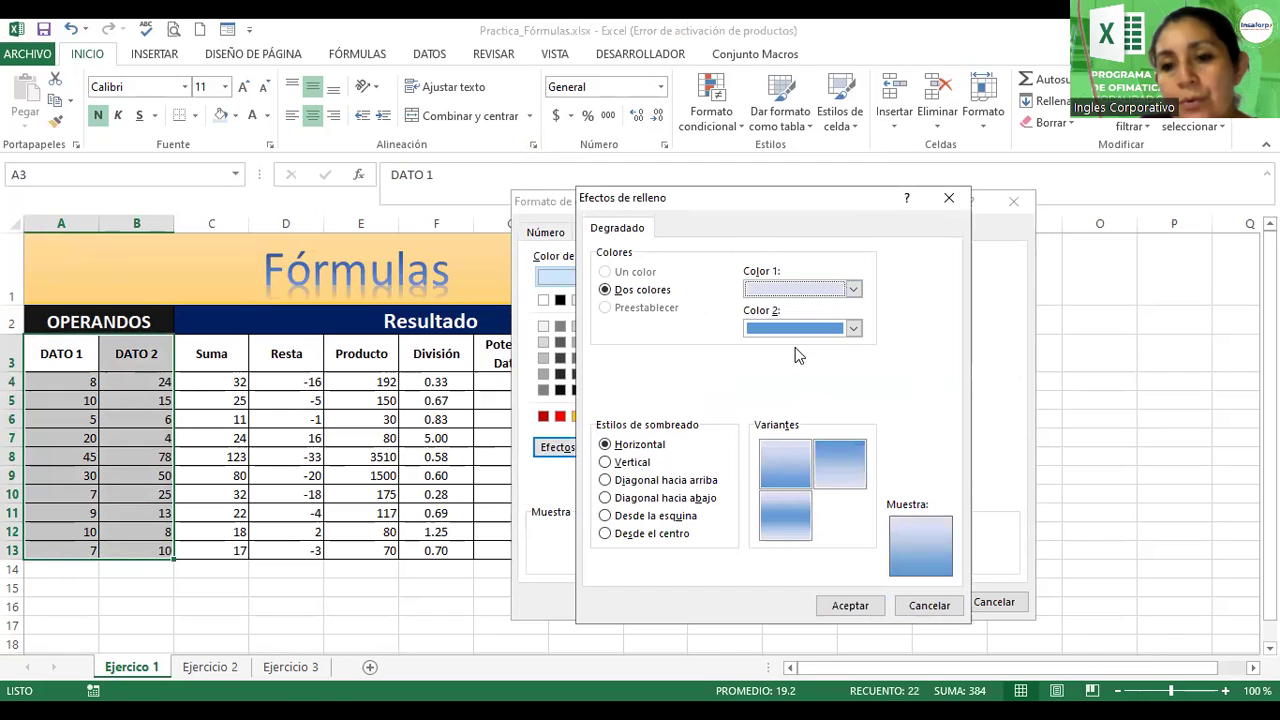
left_click(800, 335)
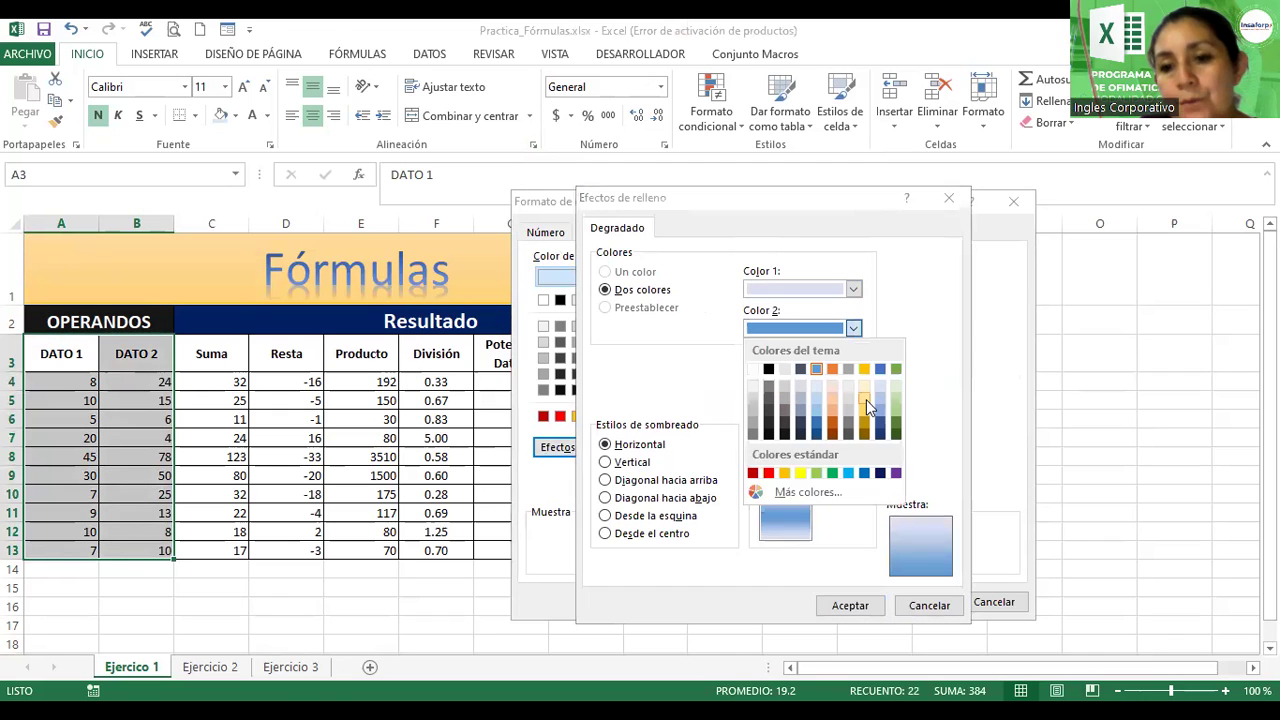
left_click(866, 399)
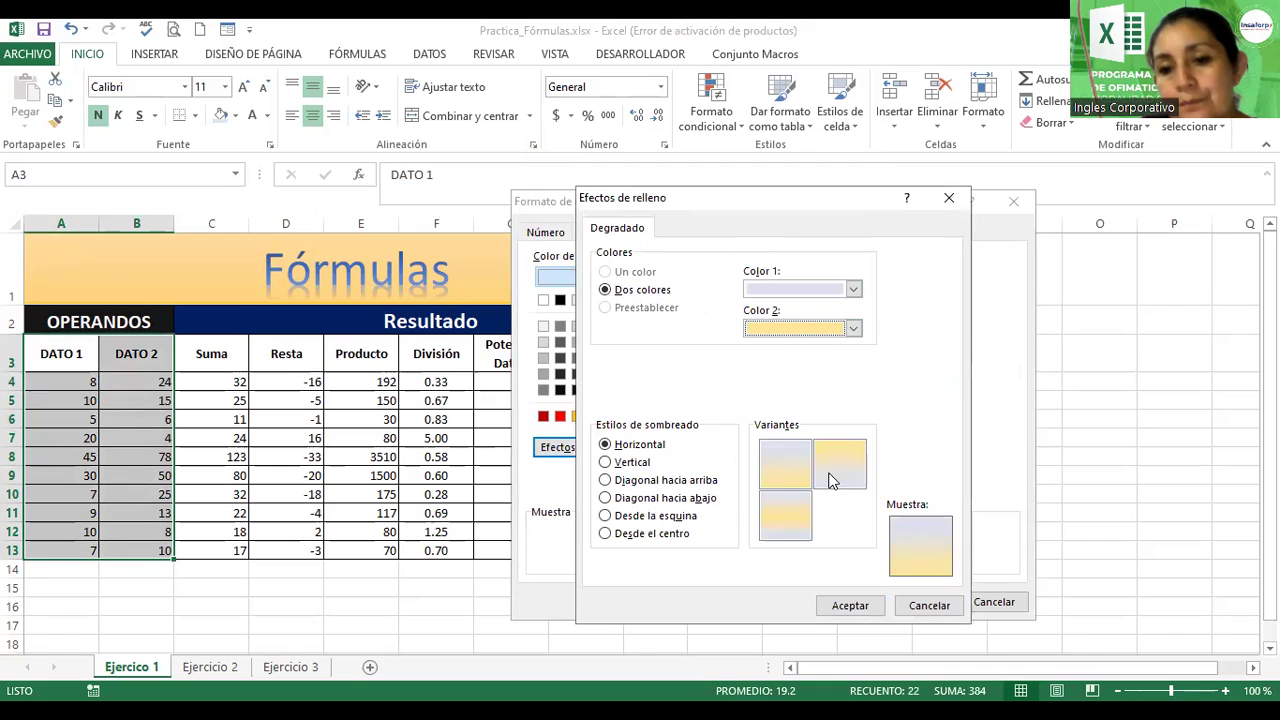
- Set the gradient to diagonal upward with the bottom-left variant and apply it
left_click(665, 498)
left_click(666, 482)
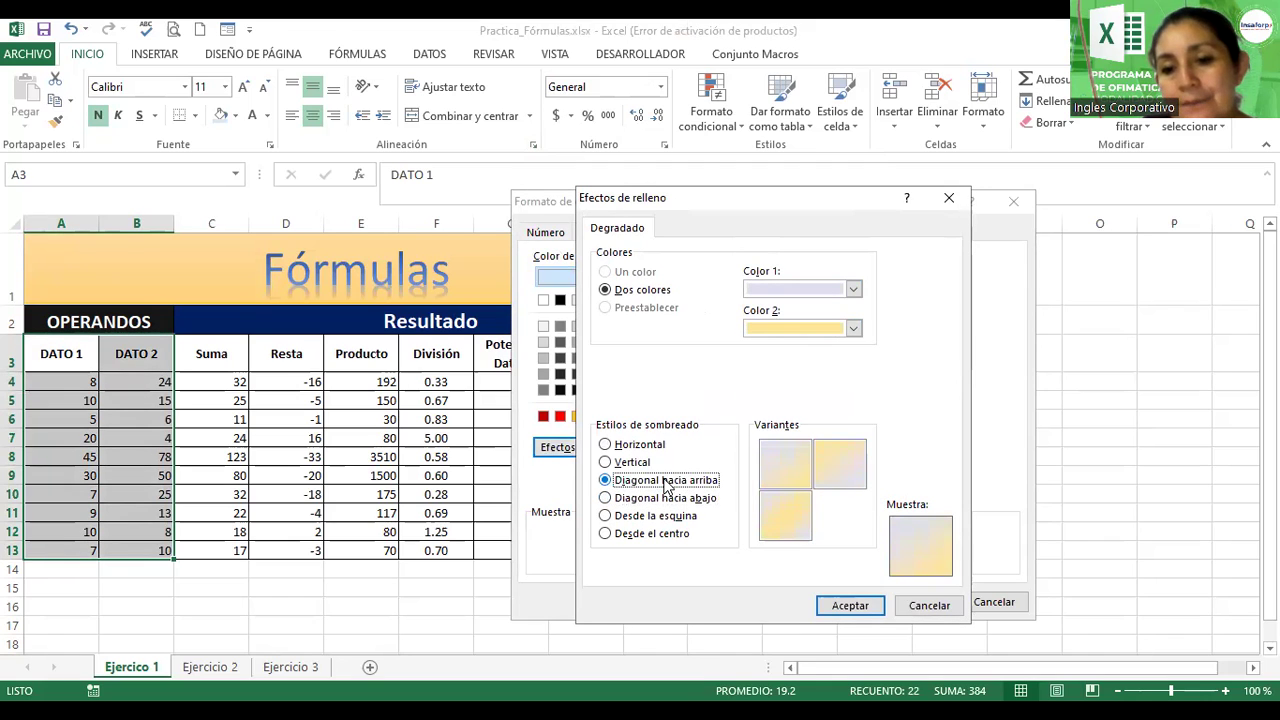
left_click(780, 505)
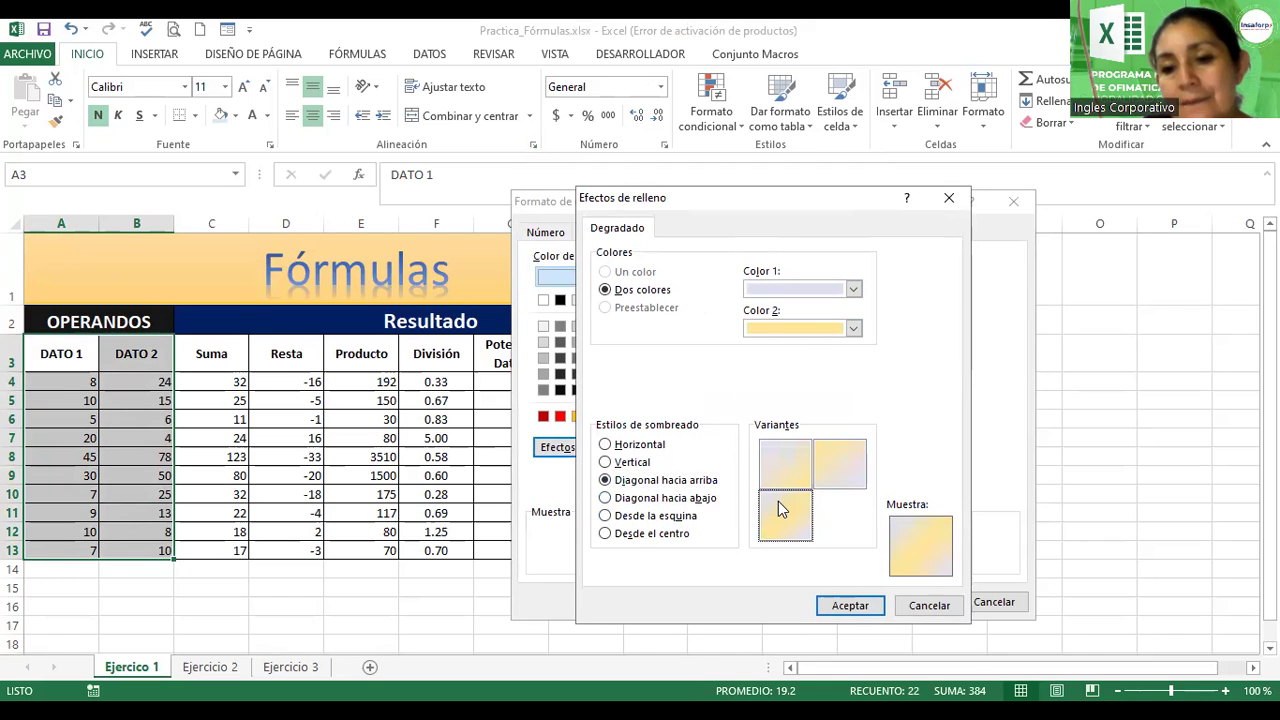
left_click(868, 610)
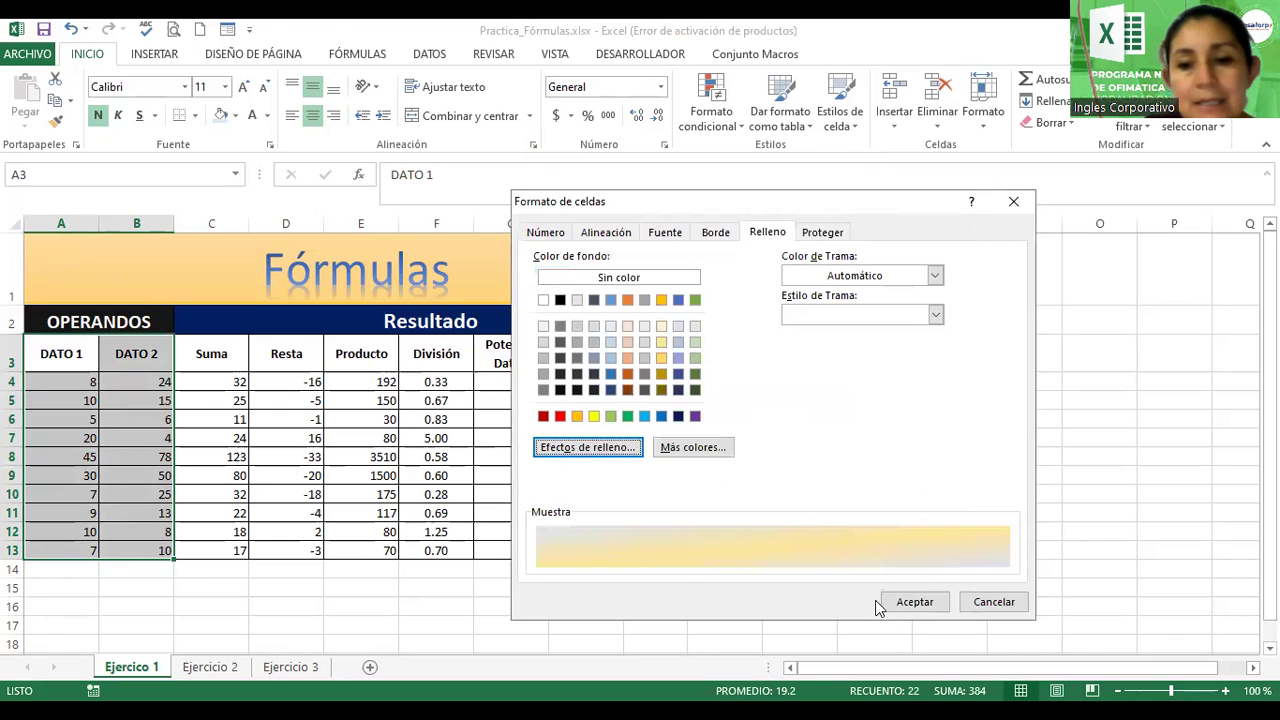
left_click(908, 604)
left_click(886, 449)
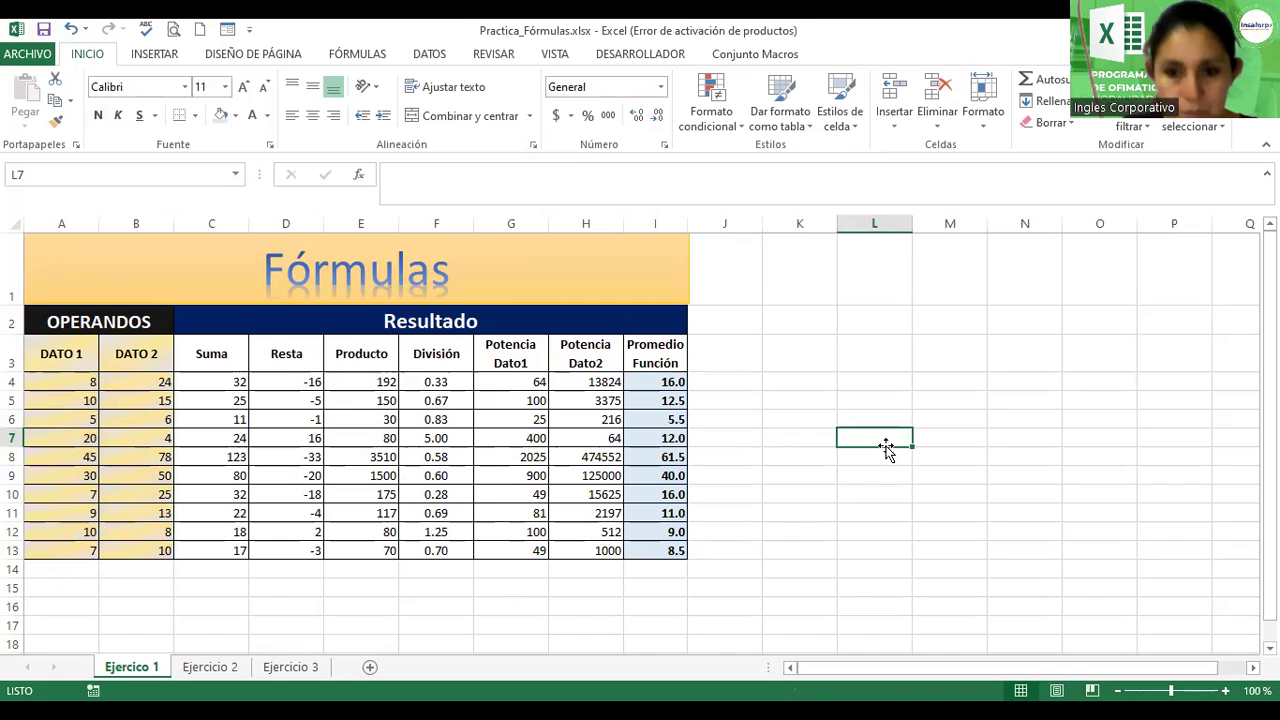
- Draw a blue plus-sign equation shape near K2 beside the table
left_click(153, 55)
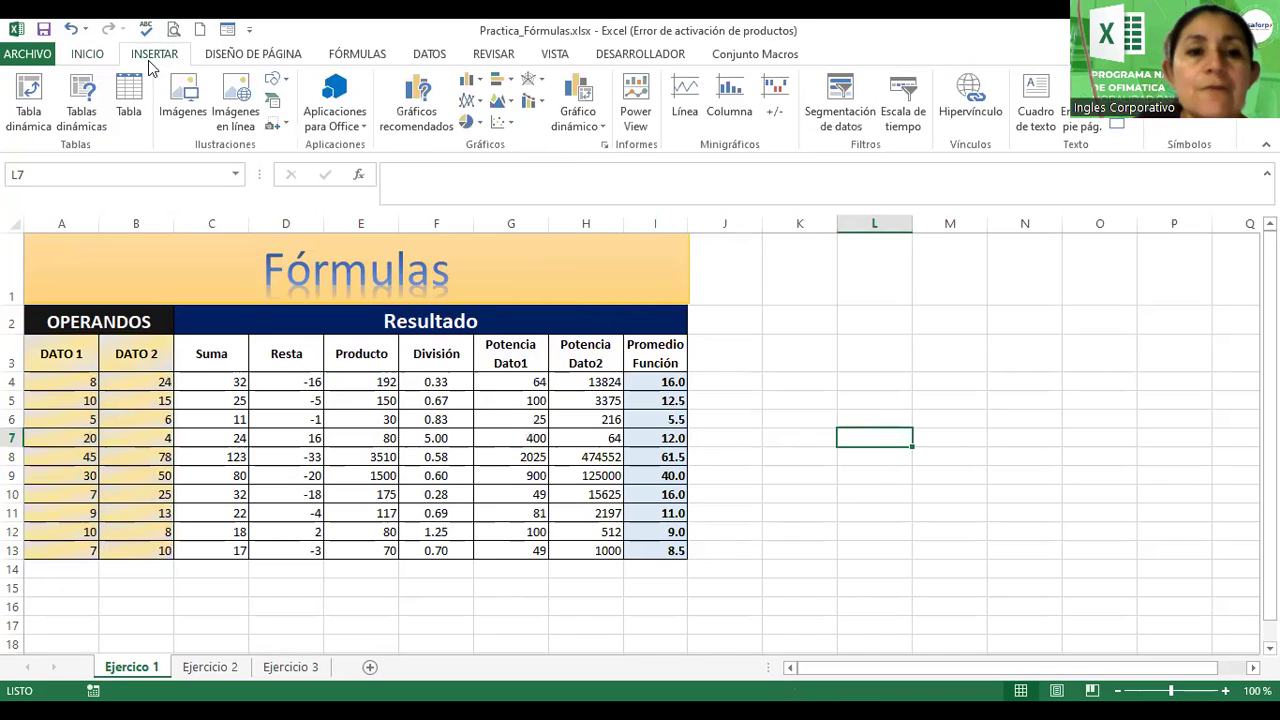
left_click(276, 80)
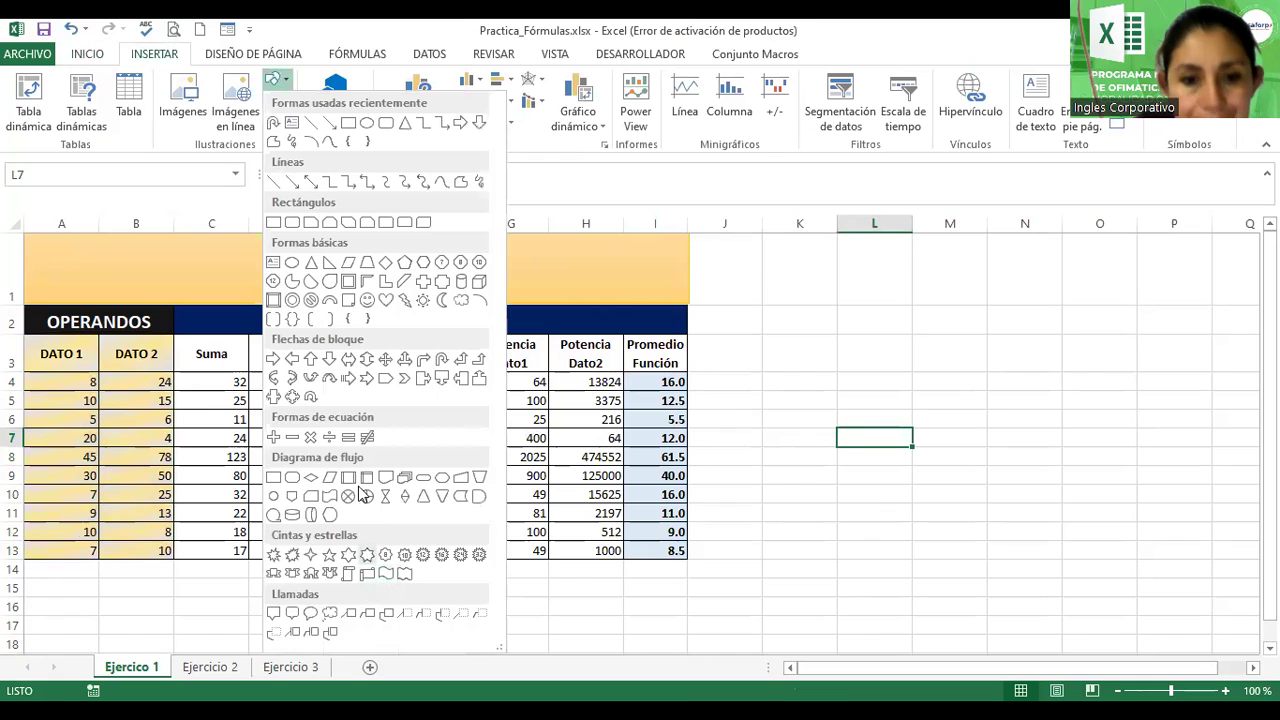
left_click(276, 439)
left_click_drag(757, 267, 880, 392)
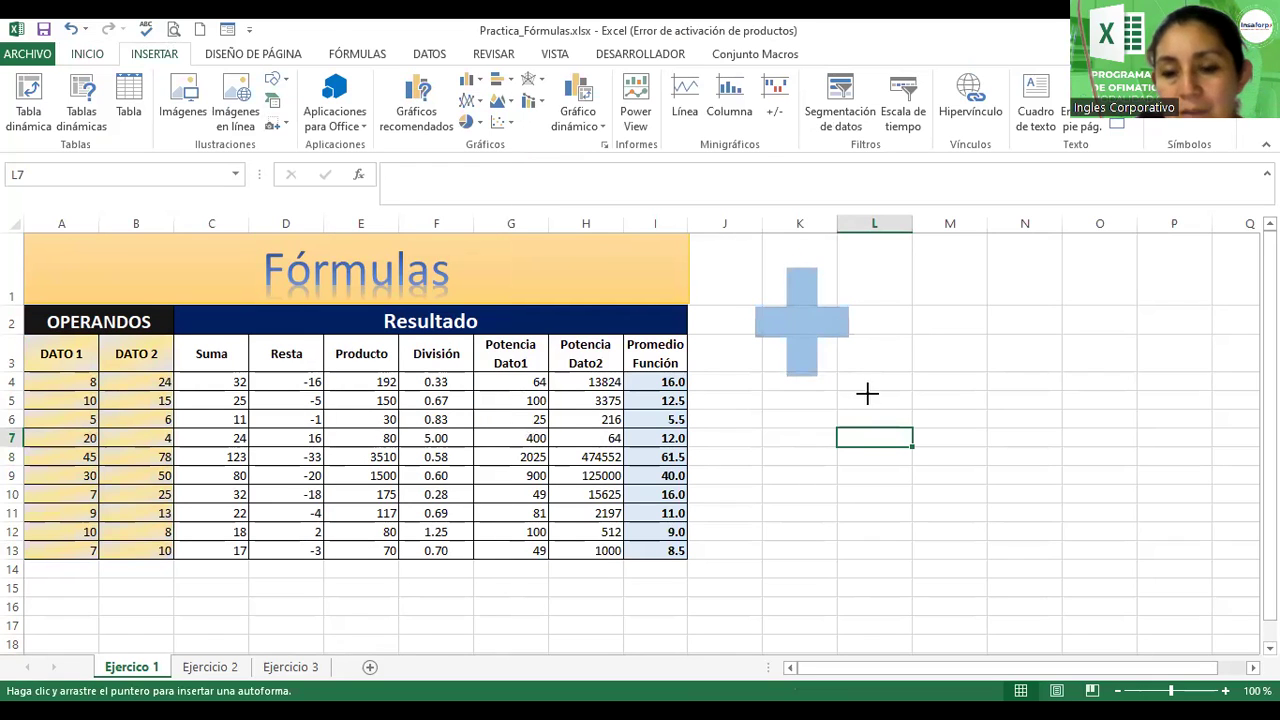
left_click_drag(817, 300, 791, 286)
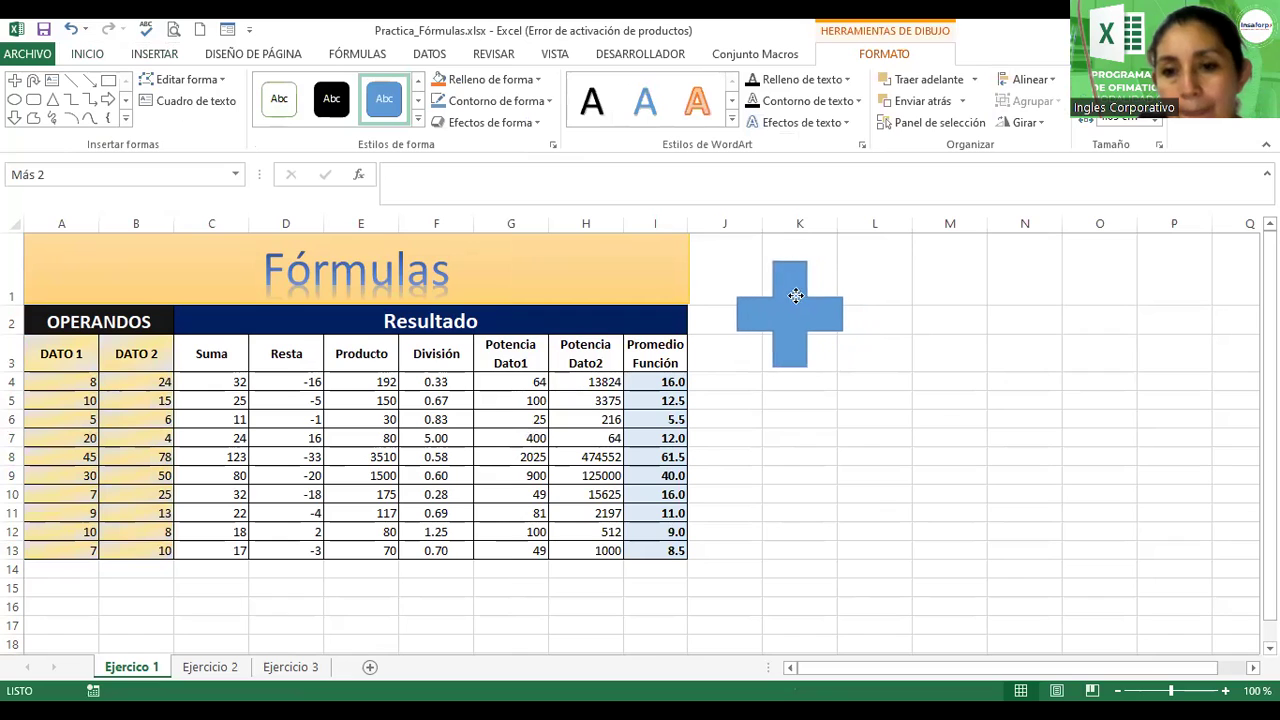
left_click(894, 431)
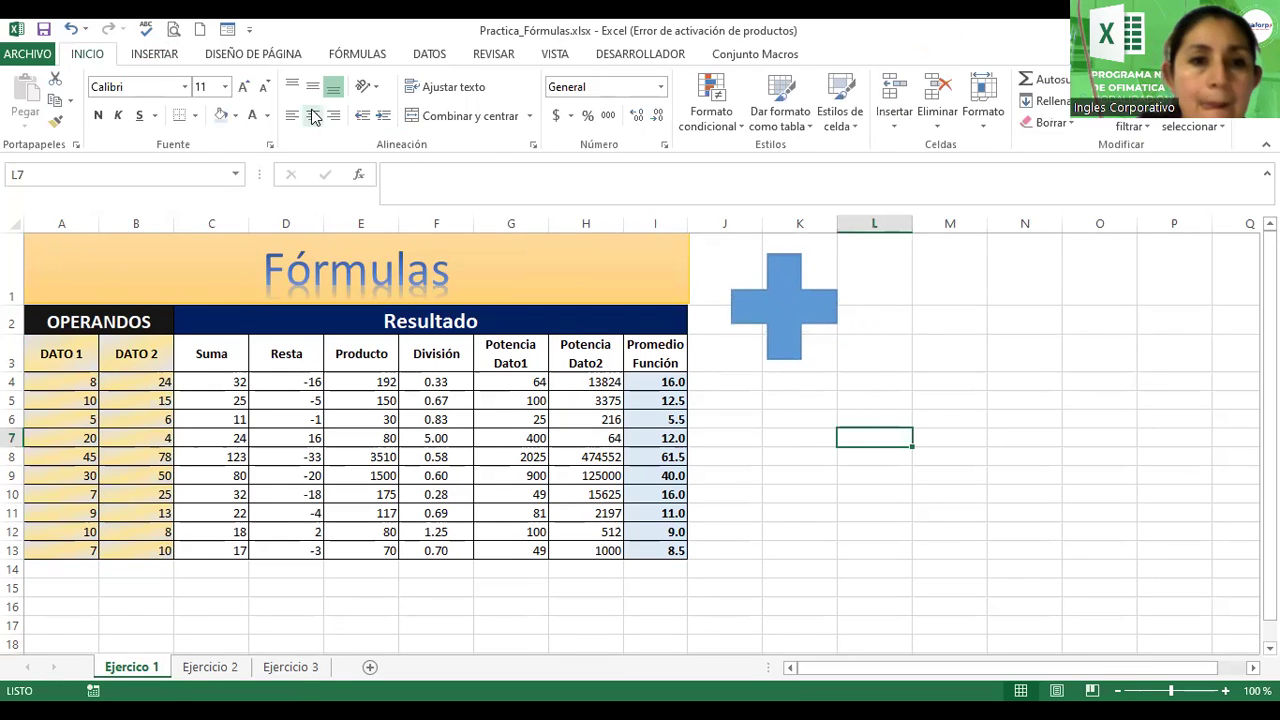
- Draw a blue multiplication sign and place it beside the plus sign
left_click(150, 54)
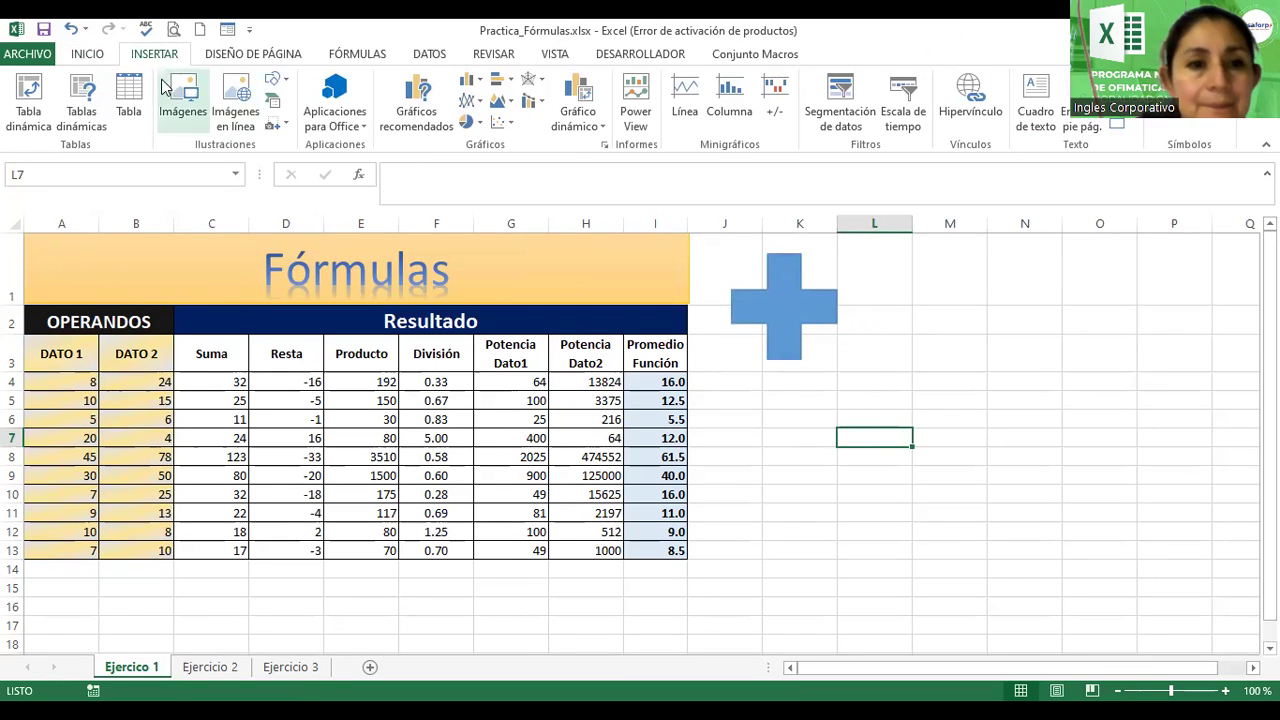
left_click(277, 82)
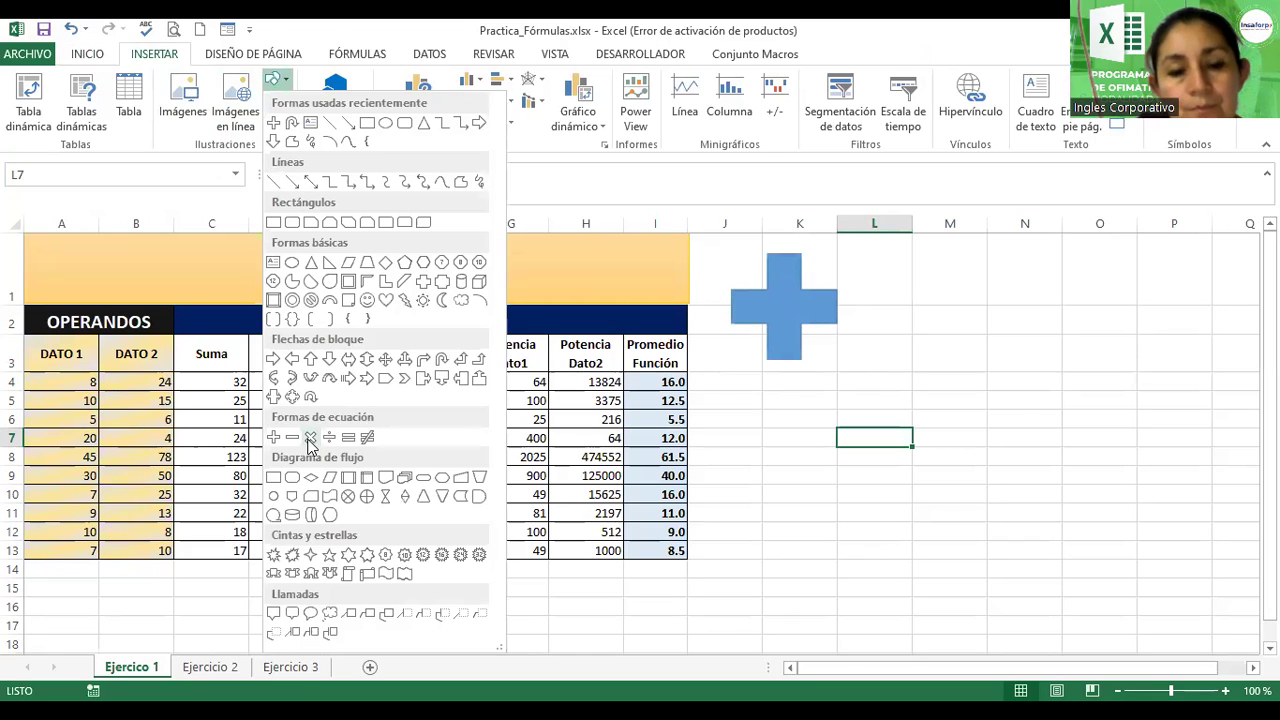
left_click_drag(750, 405, 863, 512)
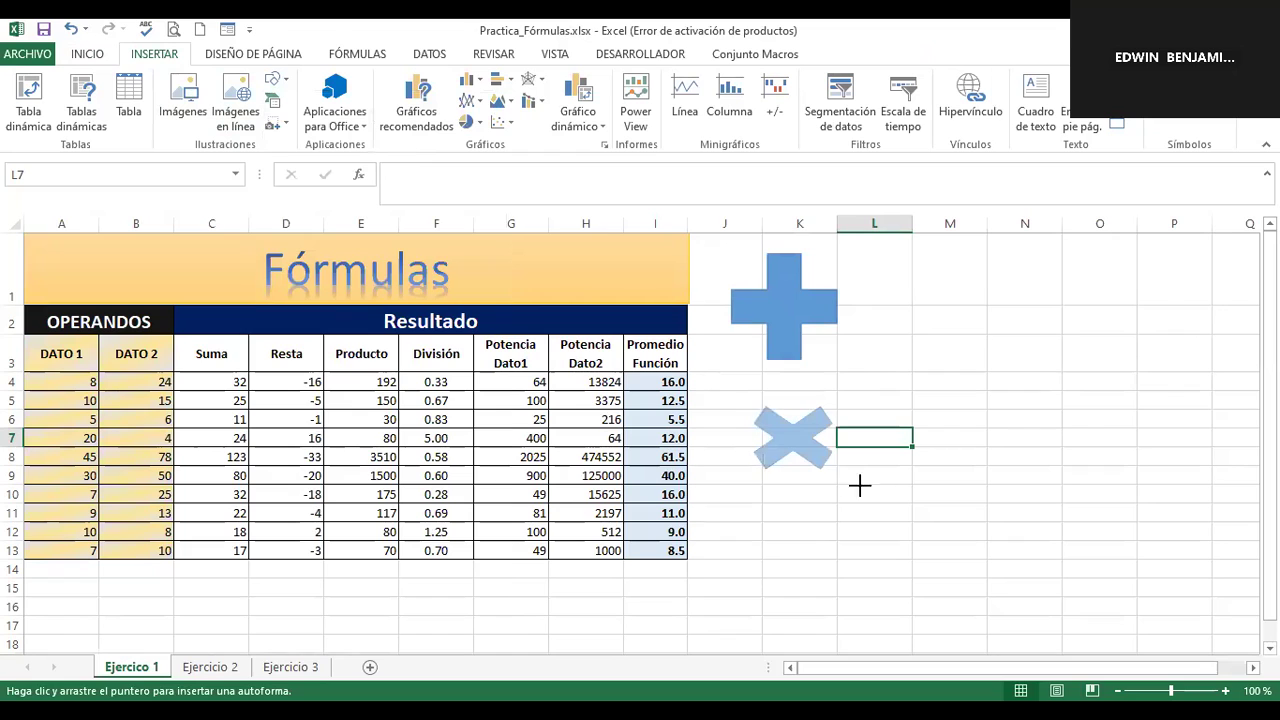
left_click_drag(814, 452, 925, 301)
left_click(786, 460)
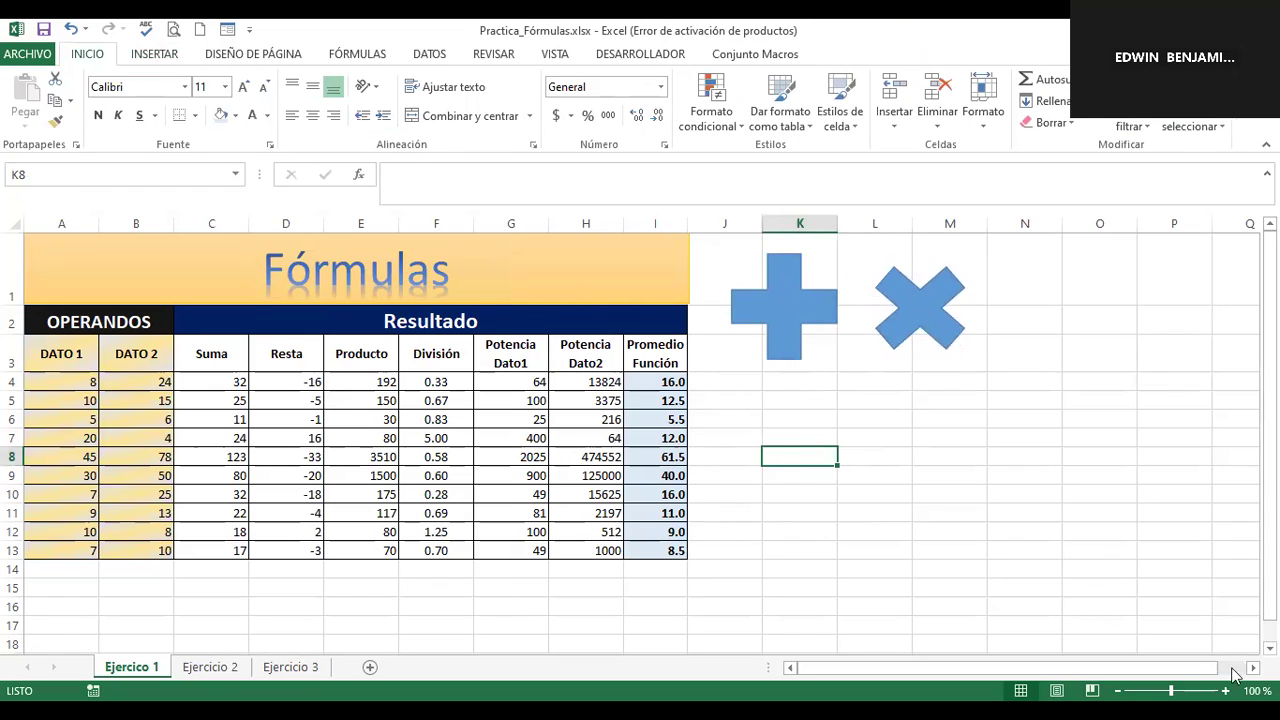
scroll(205, 465, "up", 1, "ctrl")
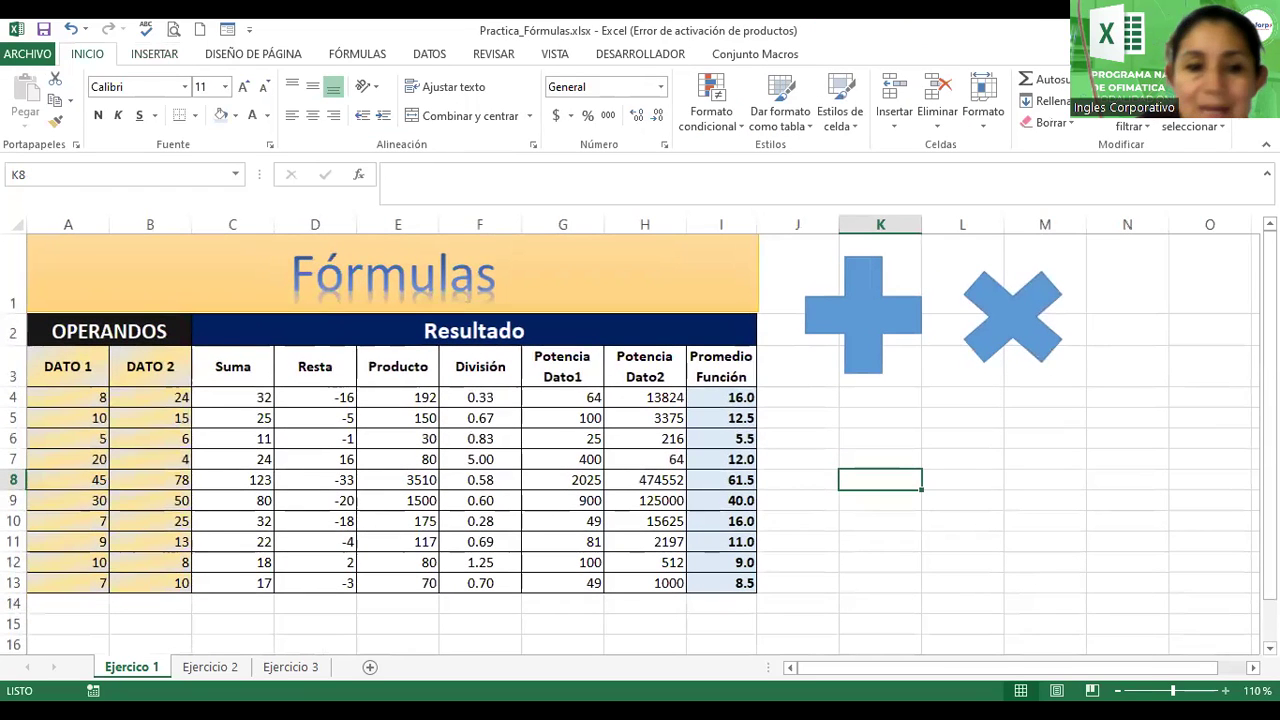
- Set A3:B13's two-colour gradient fill to light gold and light green
left_click_drag(60, 366, 135, 594)
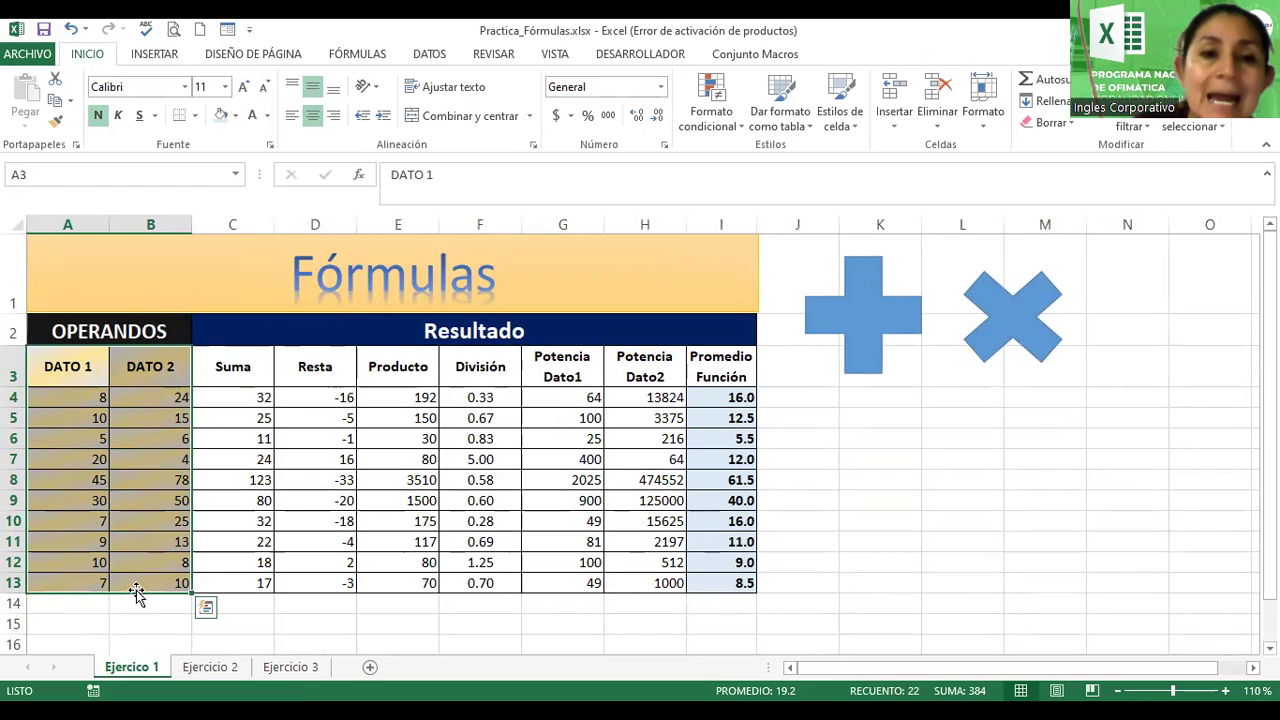
left_click(534, 146)
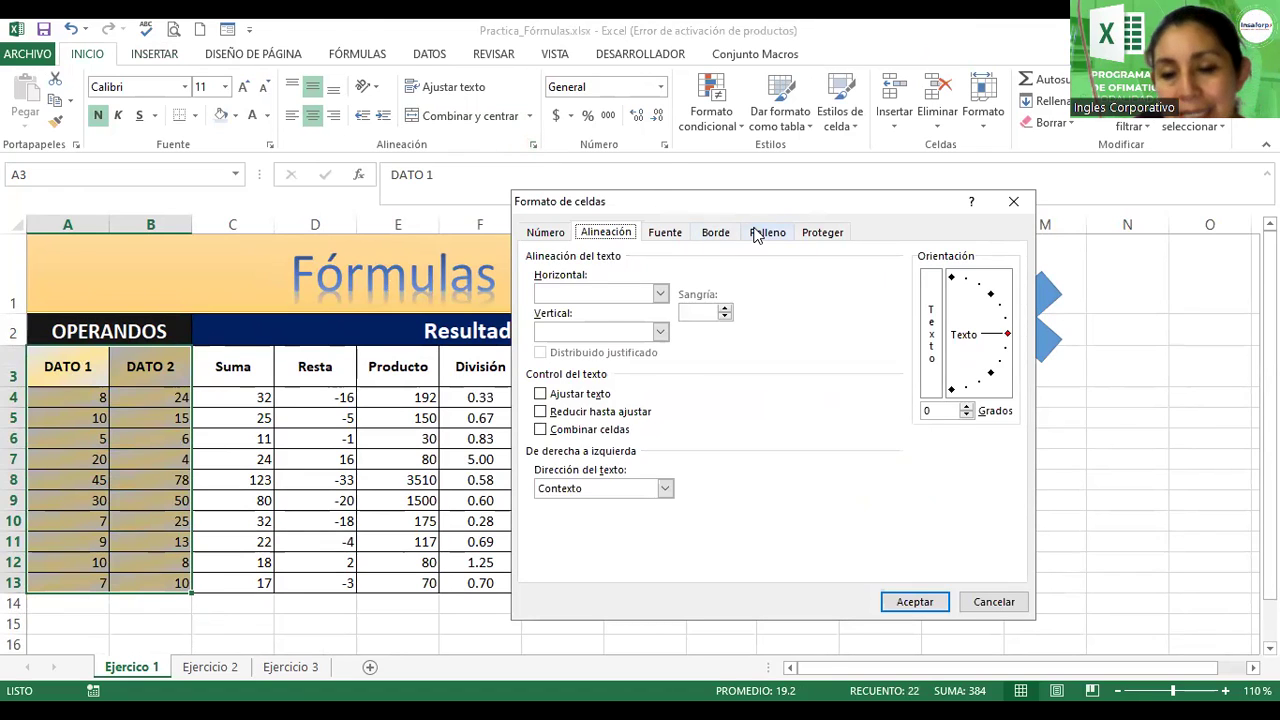
left_click(756, 234)
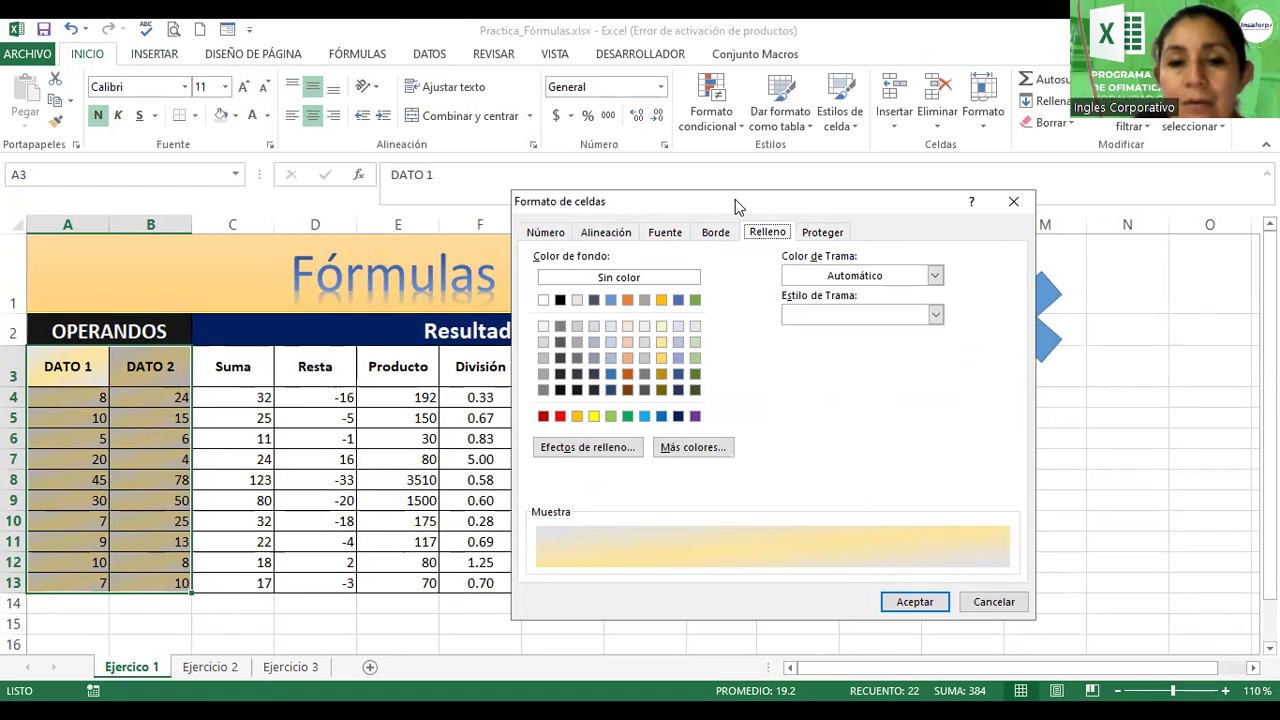
left_click_drag(735, 201, 630, 121)
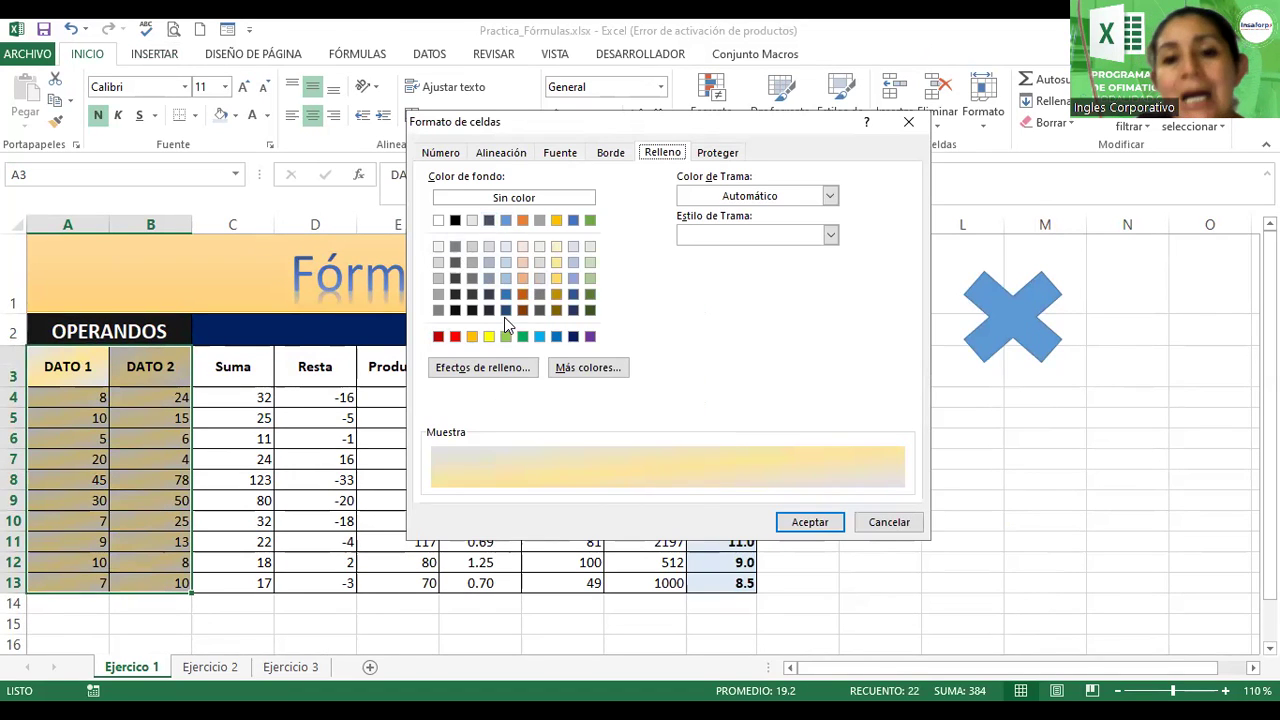
left_click(481, 369)
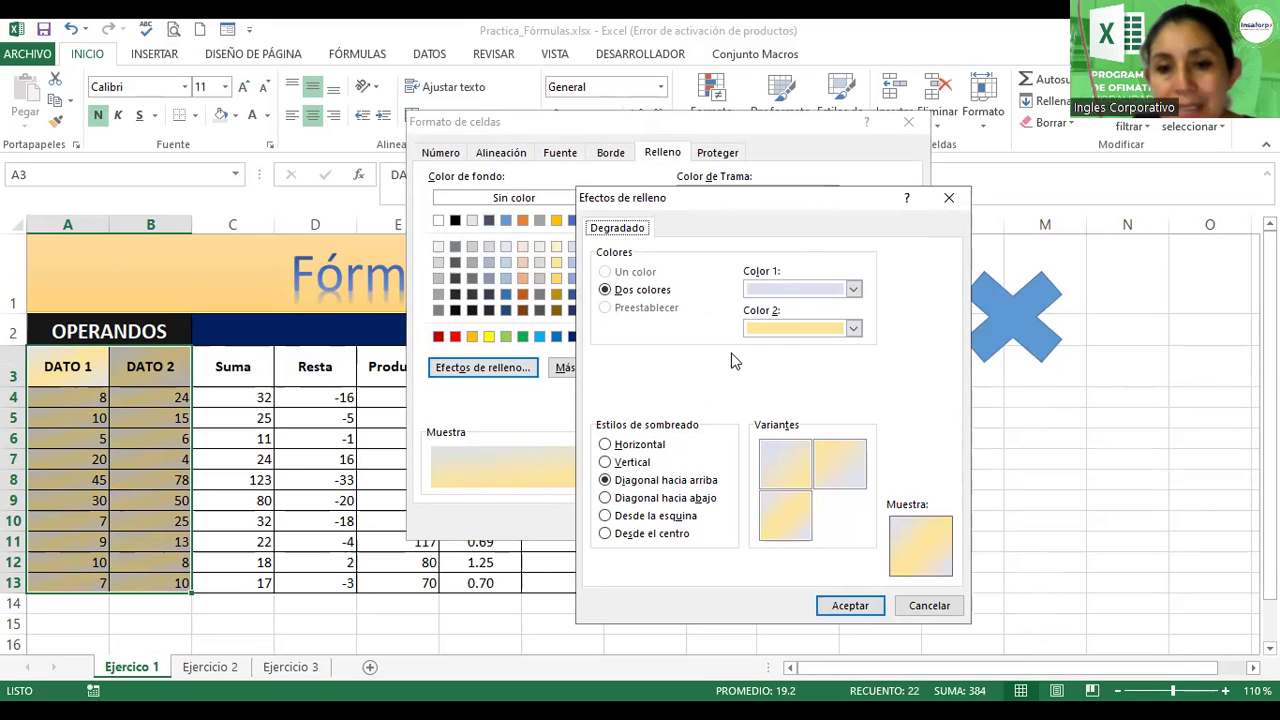
left_click(821, 290)
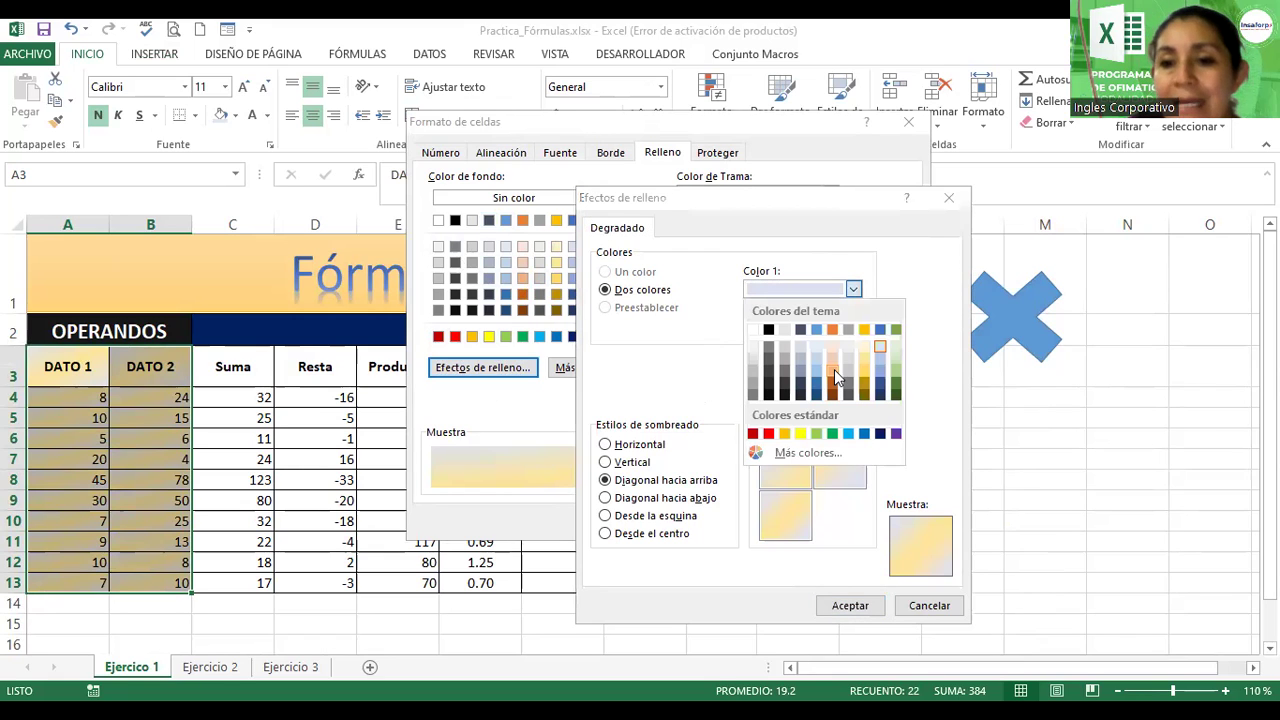
left_click(865, 356)
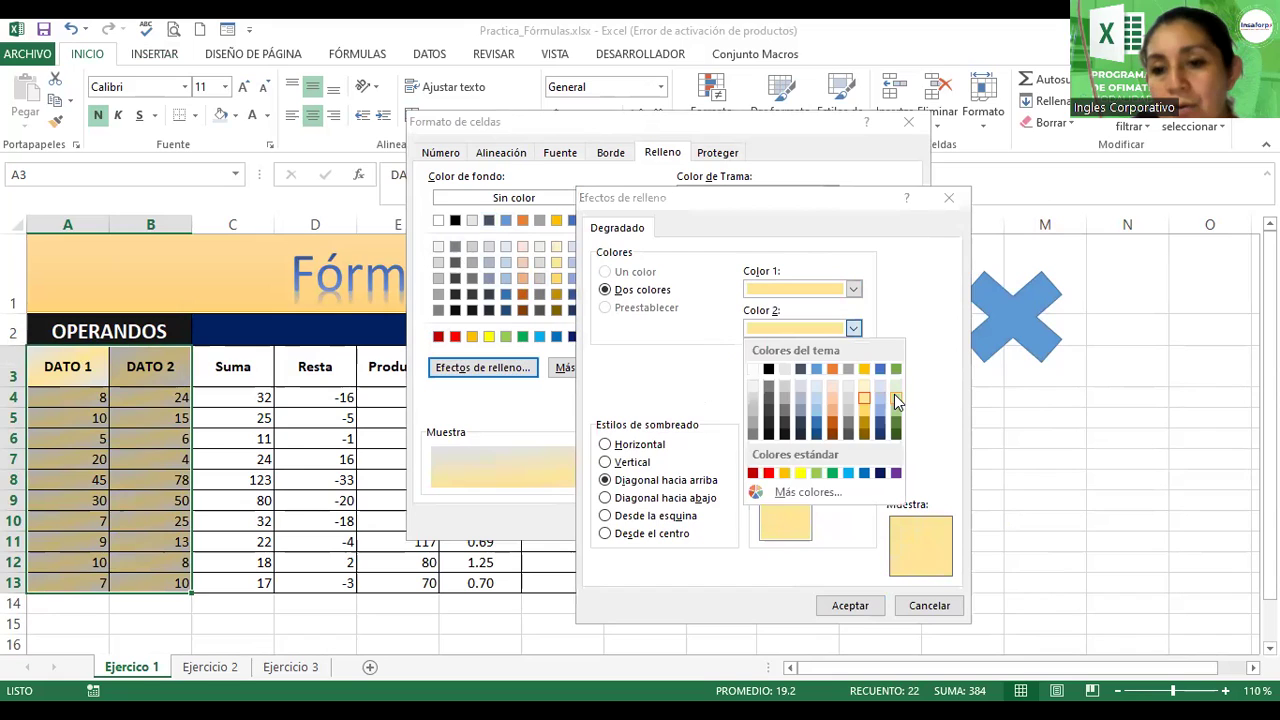
left_click(894, 394)
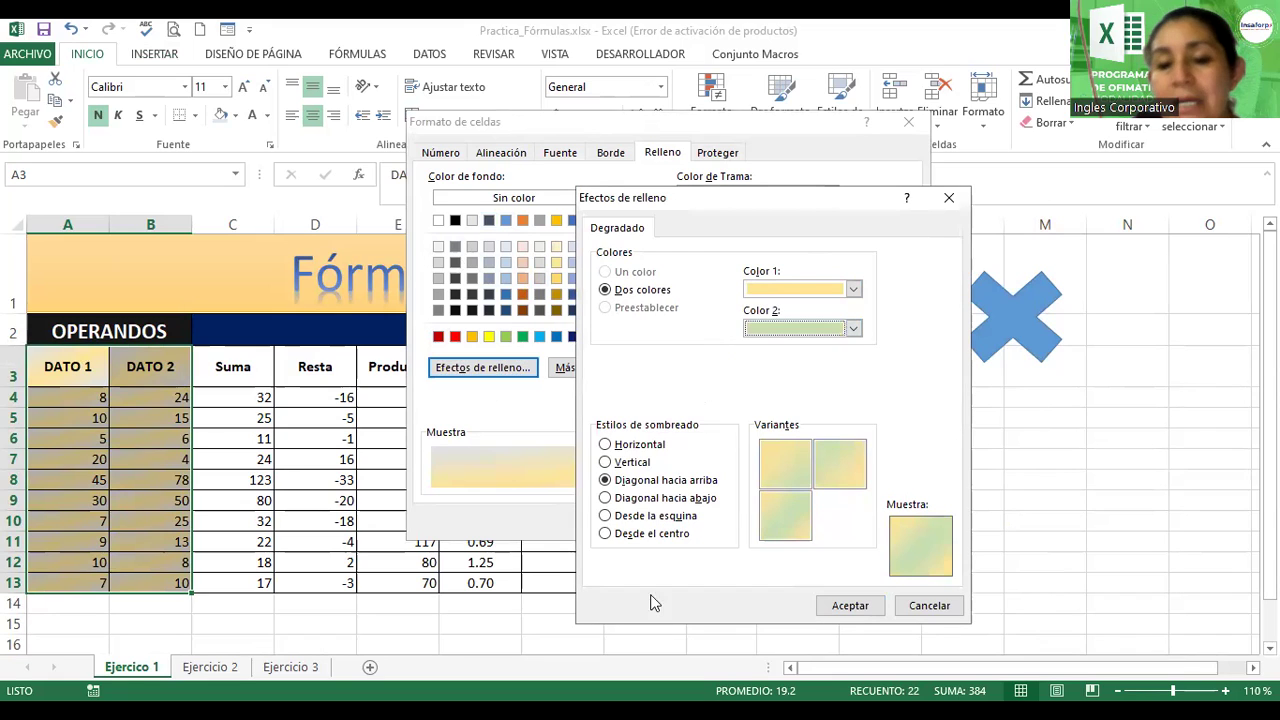
- Choose the diagonal-down gradient with the top-right variant and apply it
left_click(605, 445)
left_click(605, 462)
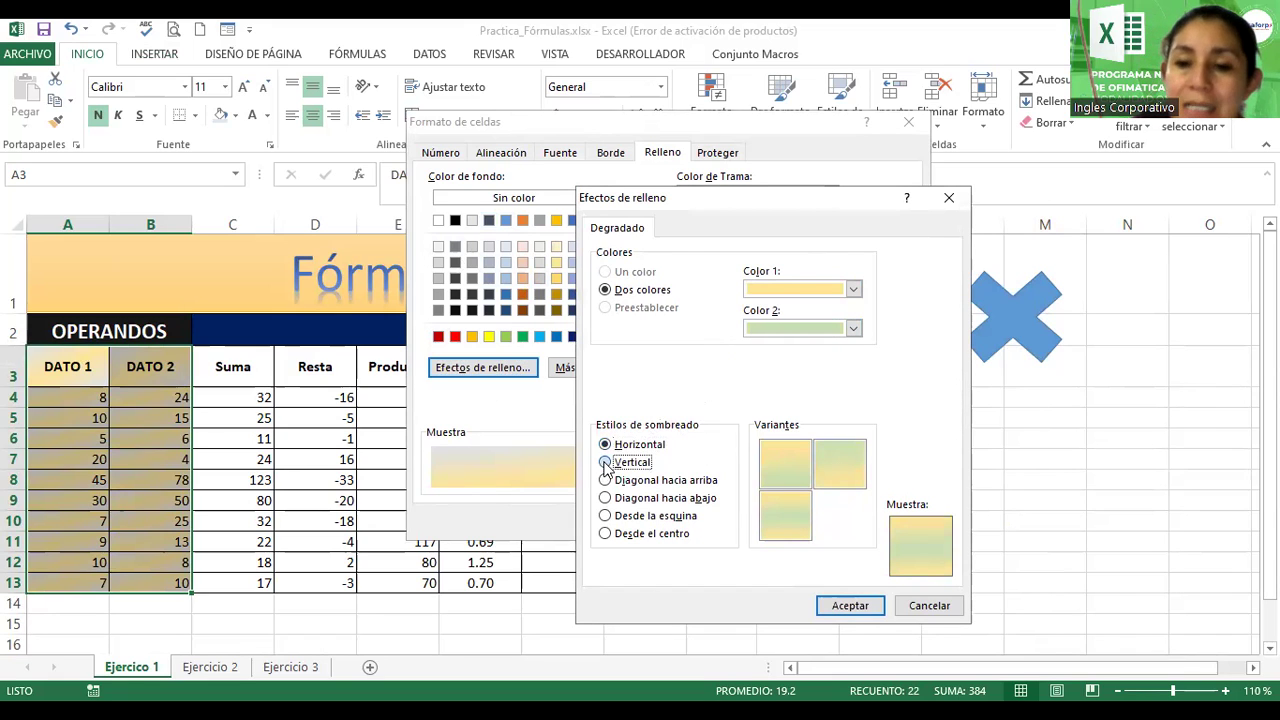
left_click(605, 480)
left_click(605, 498)
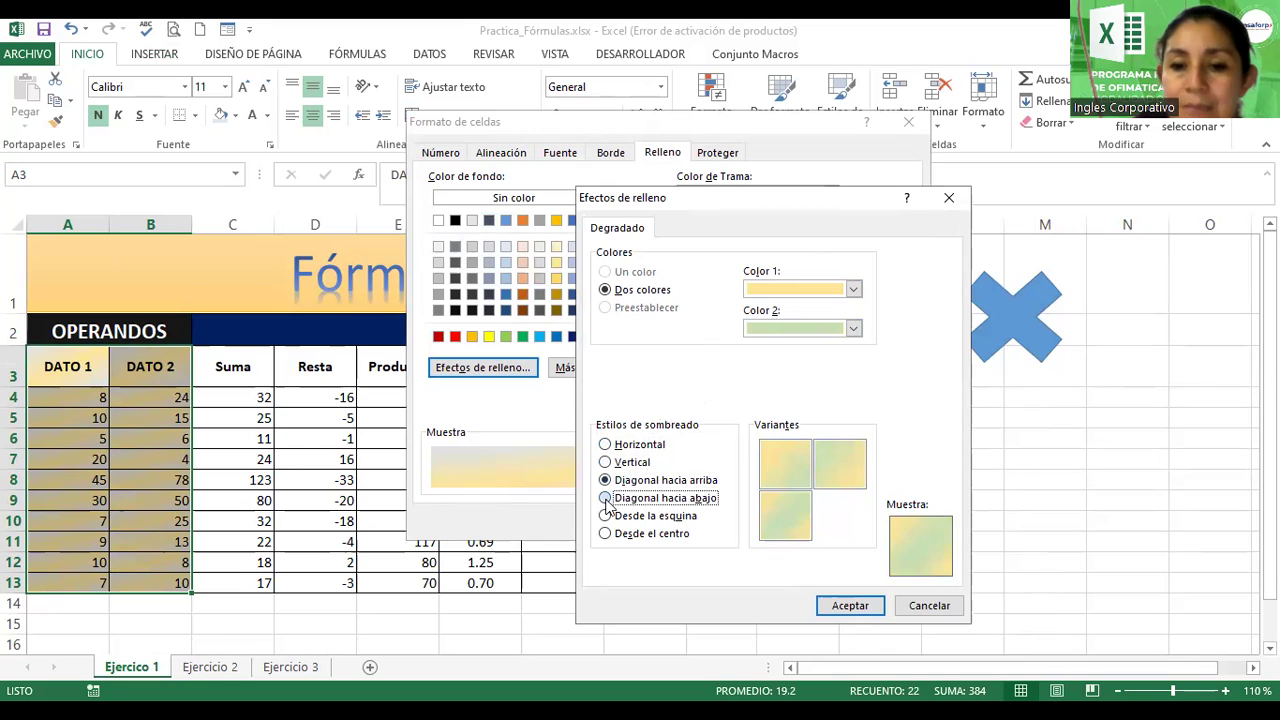
left_click(605, 516)
left_click(605, 534)
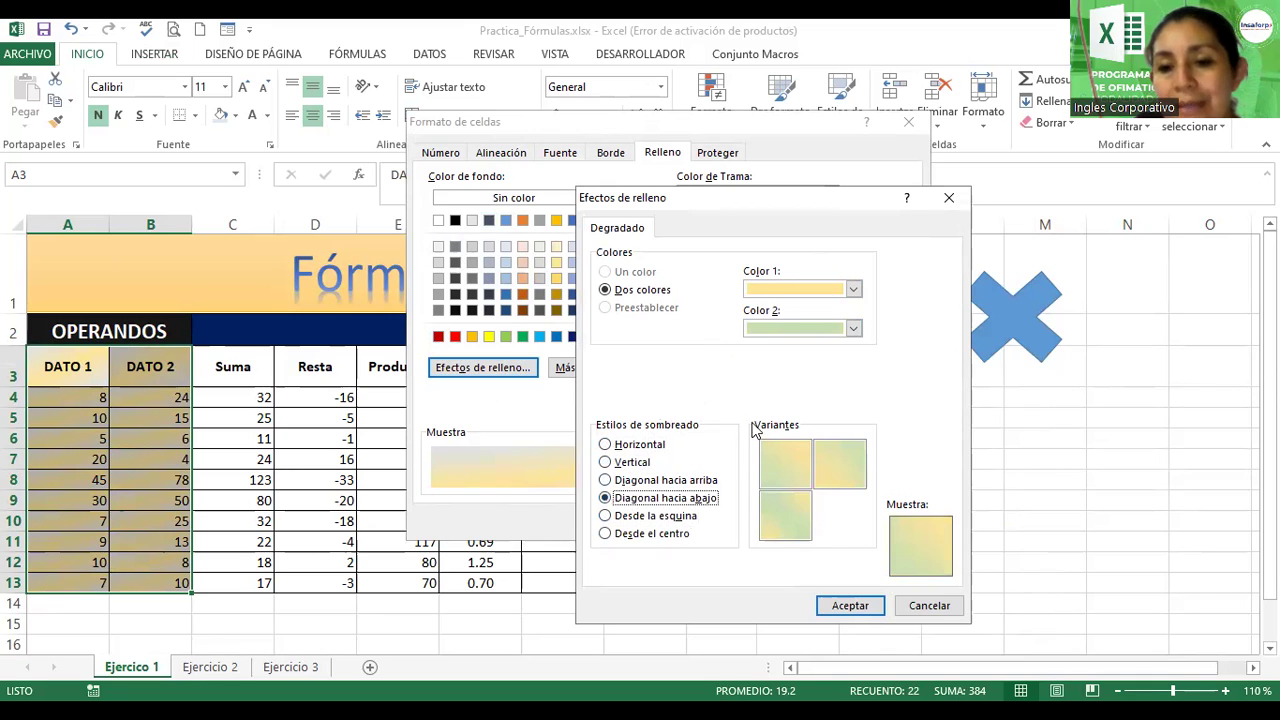
left_click(777, 462)
left_click(846, 463)
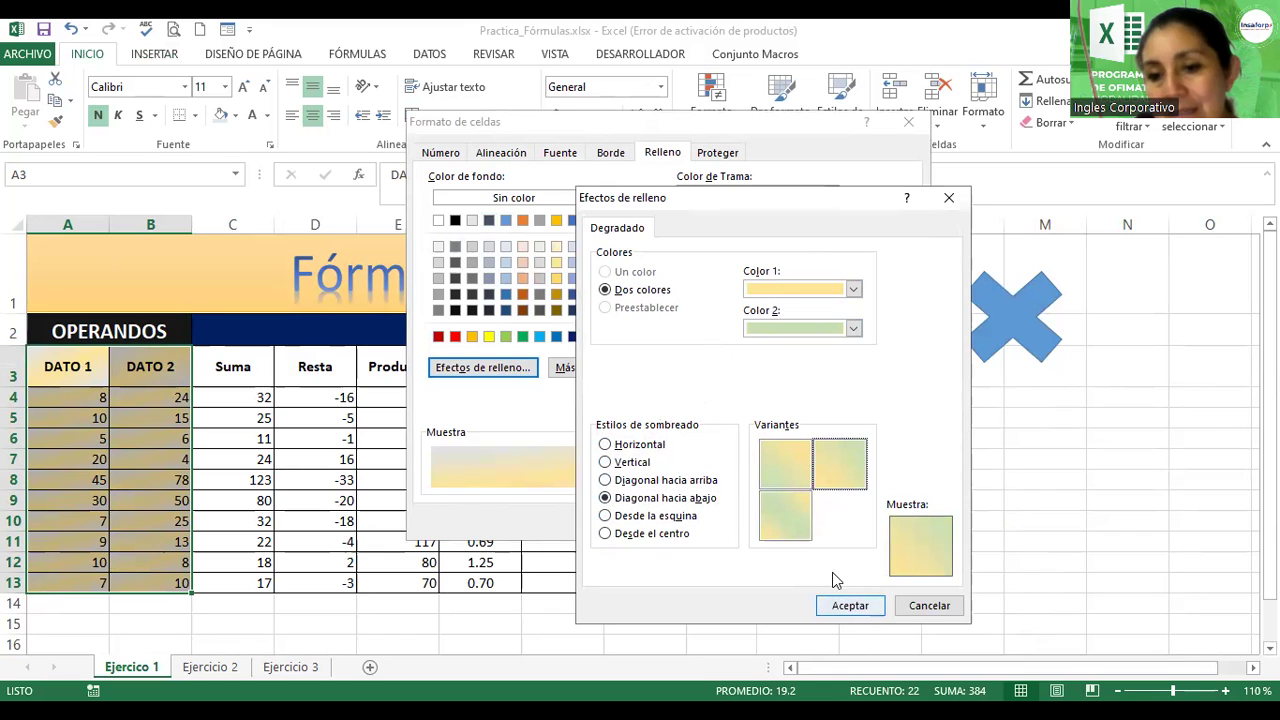
left_click(851, 612)
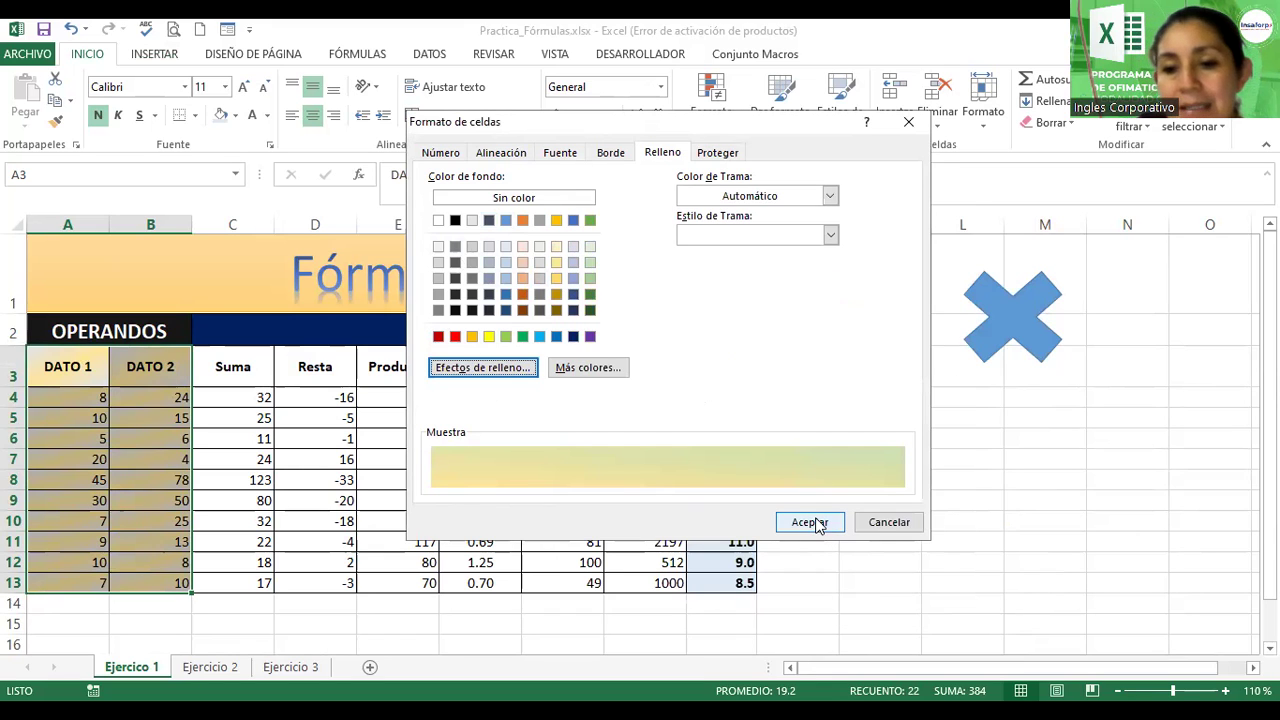
left_click(816, 522)
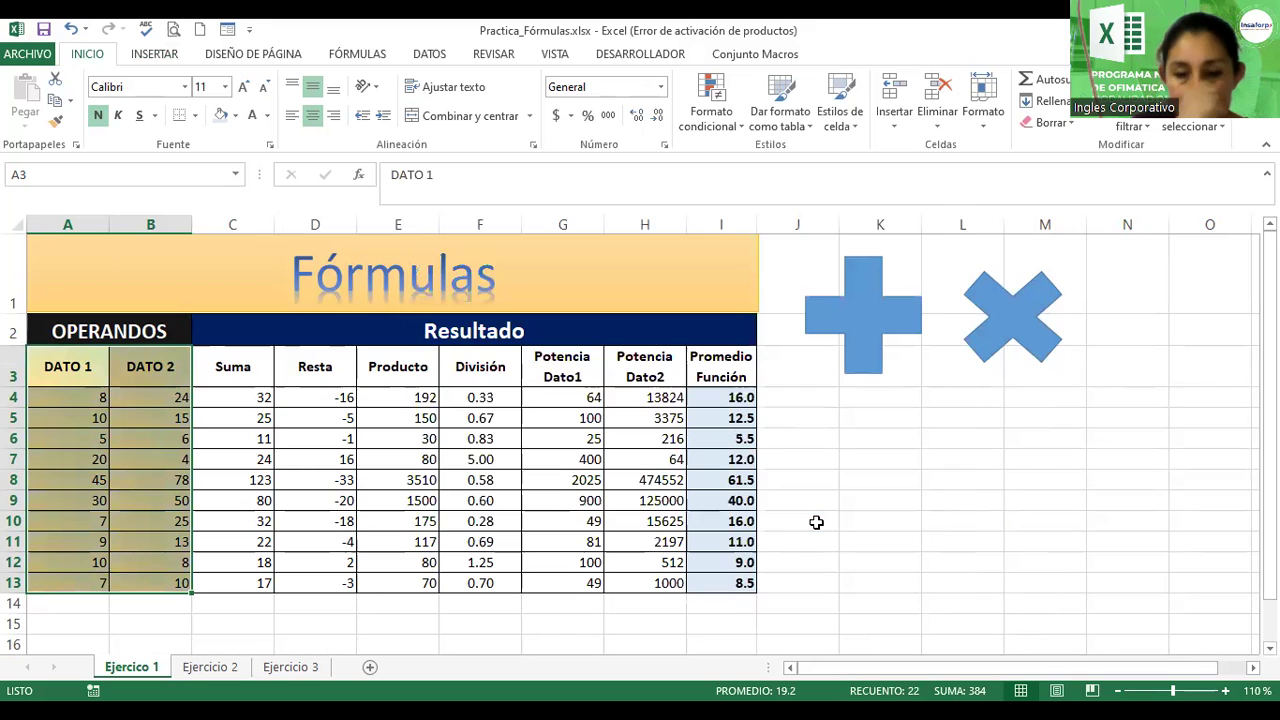
- Draw a blue division-sign equation shape under the plus sign
left_click(488, 399)
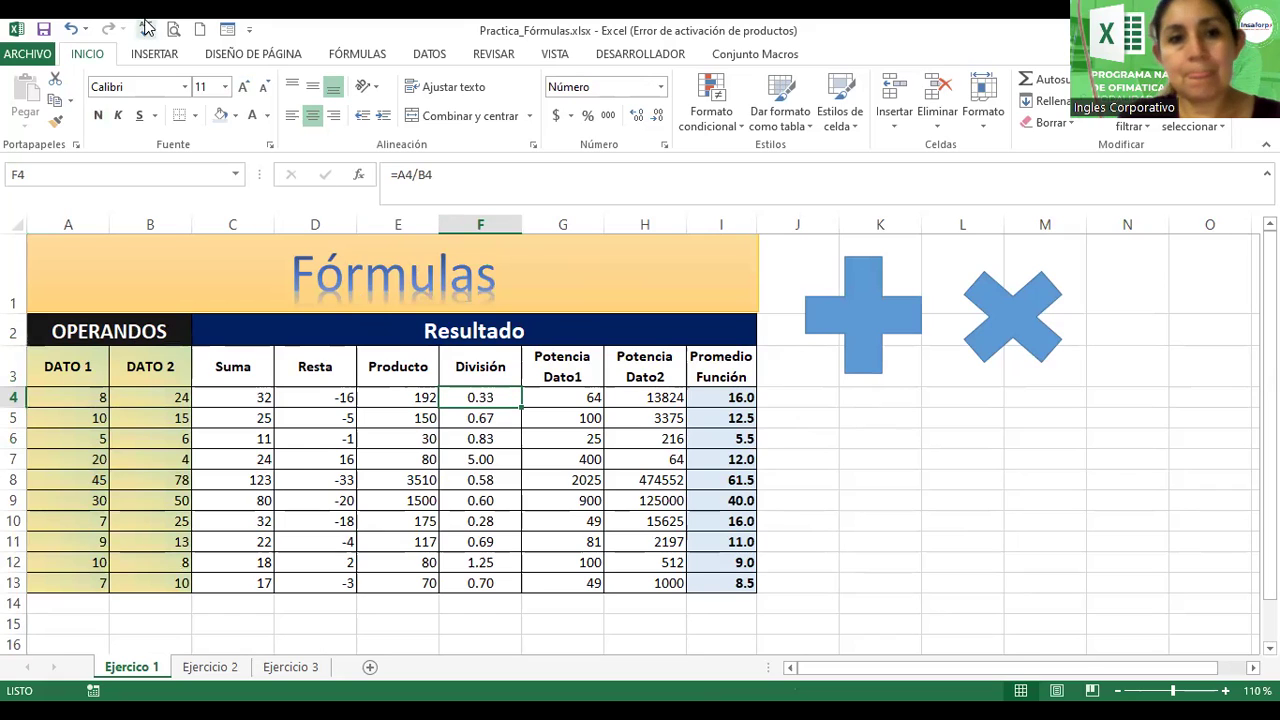
left_click(156, 56)
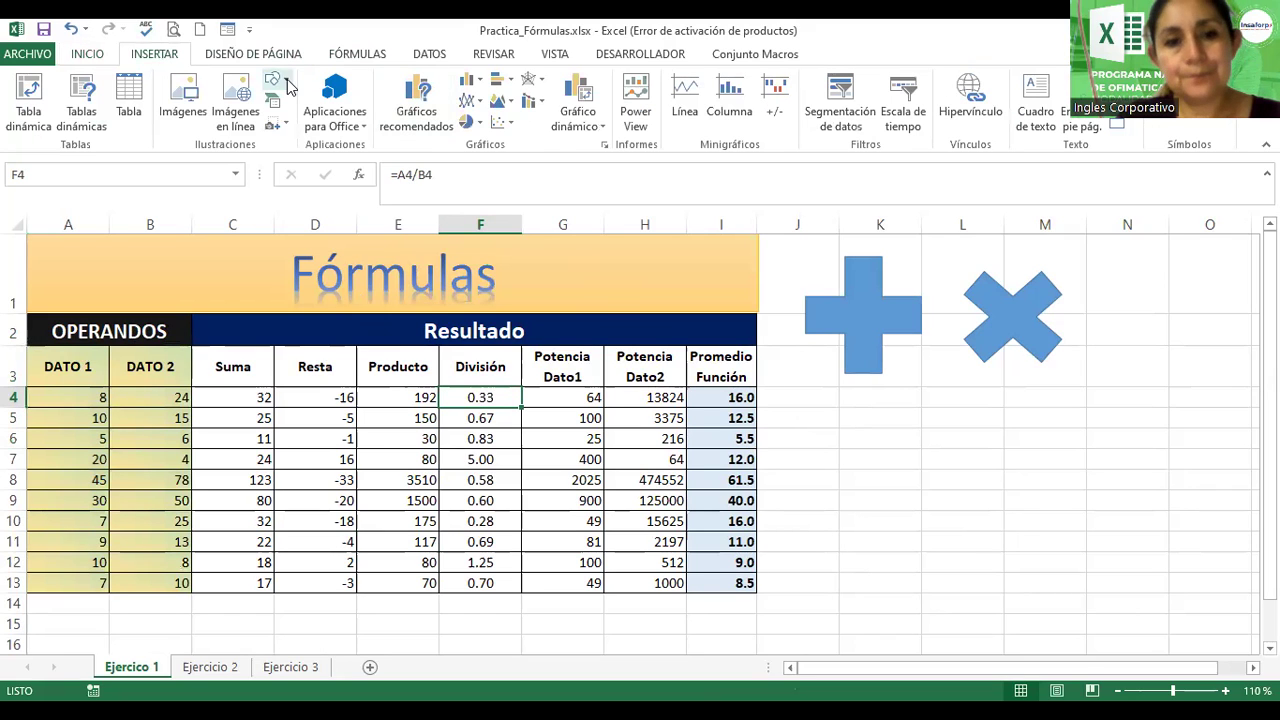
left_click(287, 79)
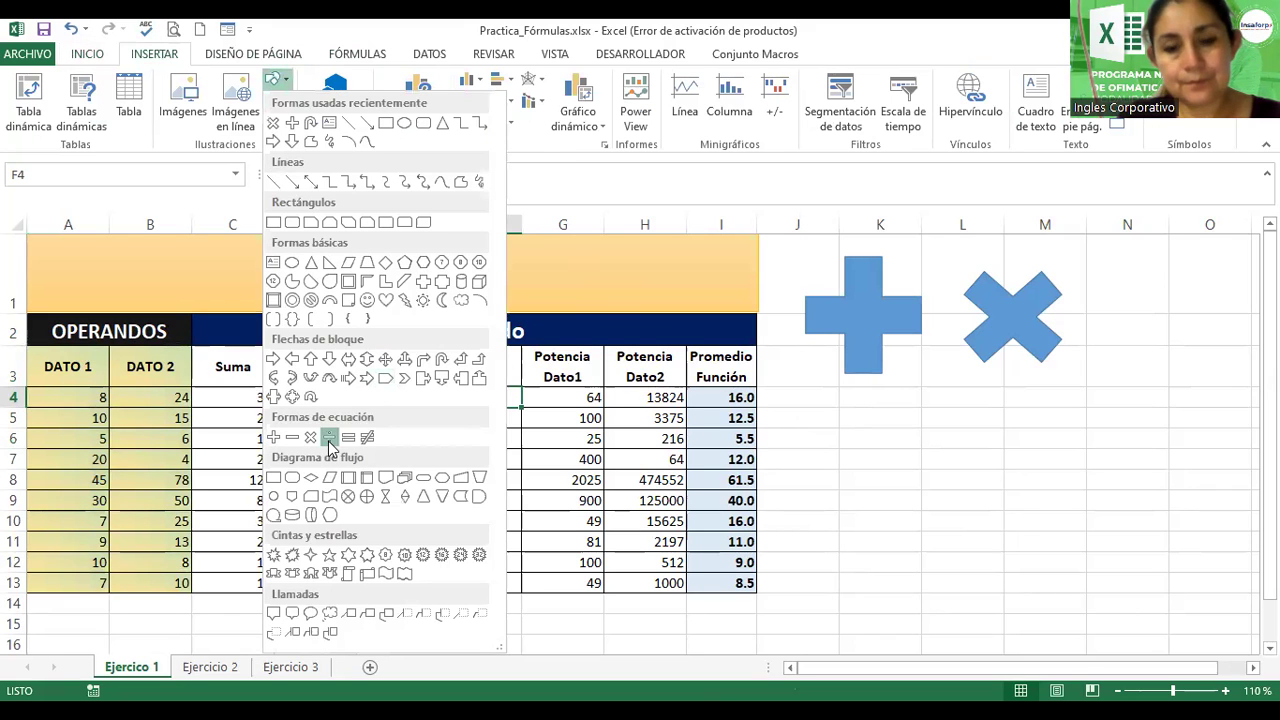
left_click(329, 438)
left_click_drag(840, 480, 950, 595)
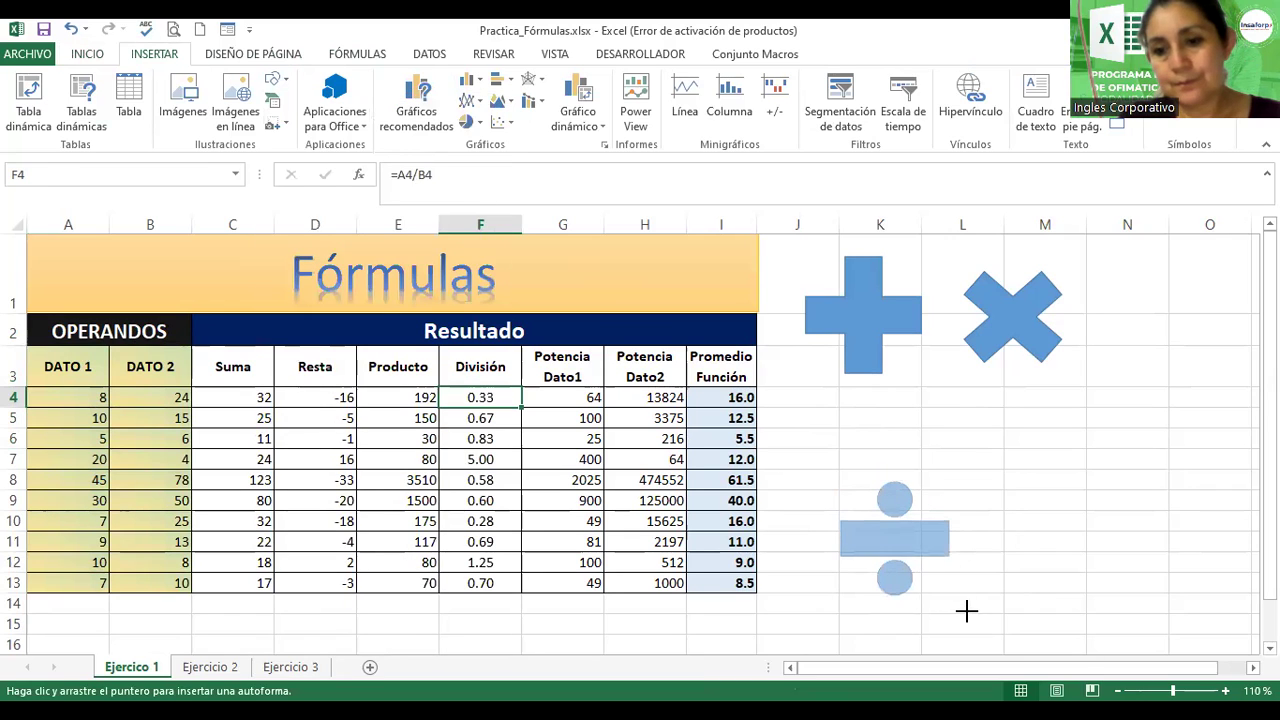
left_click_drag(910, 530, 855, 490)
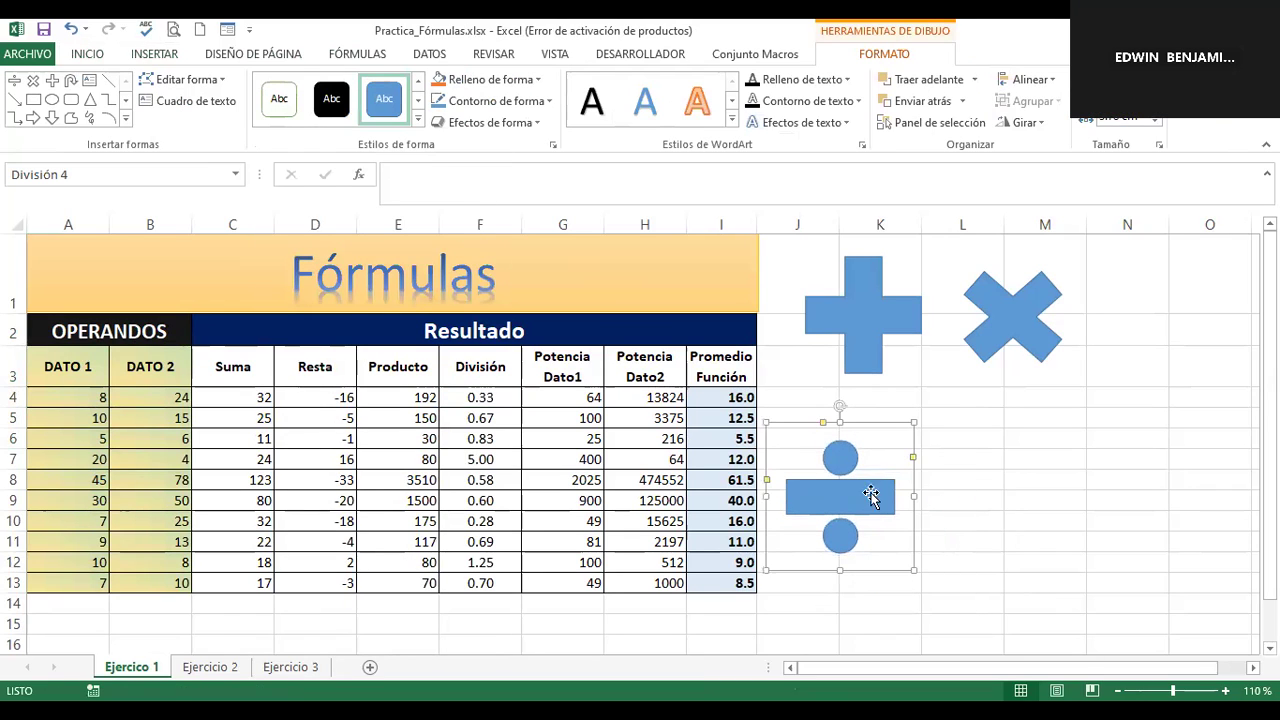
left_click(990, 515)
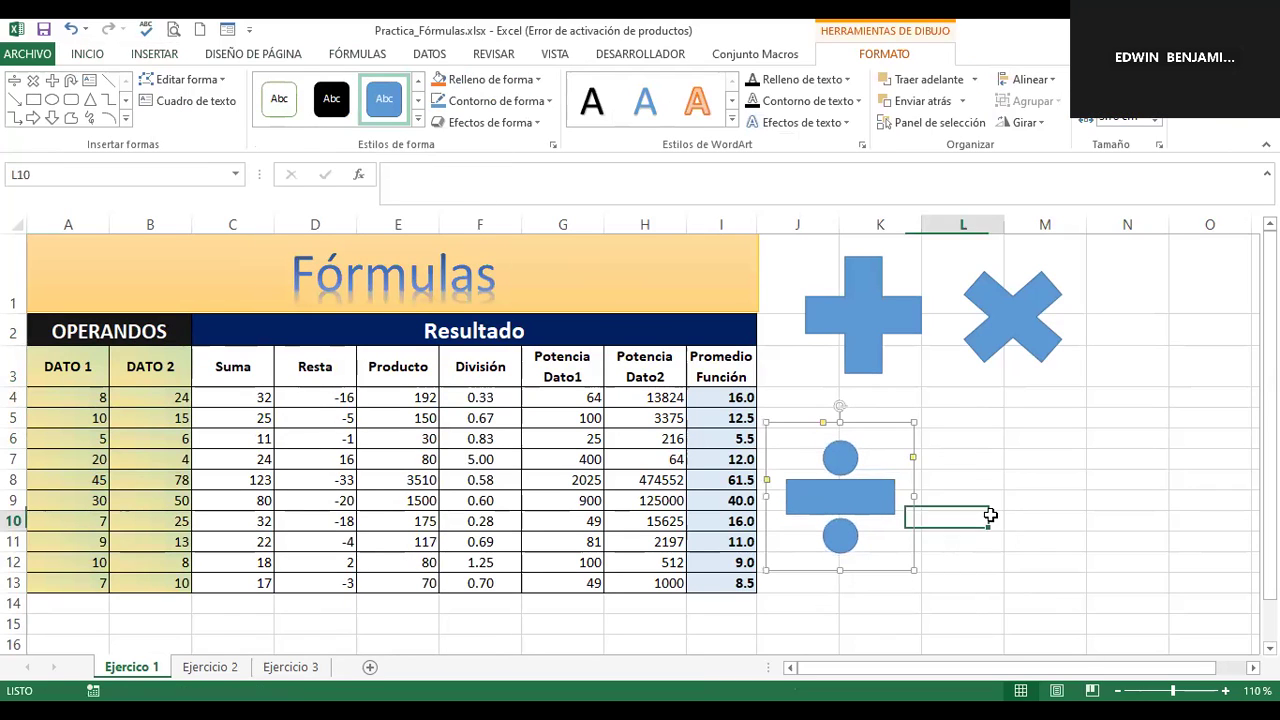
- Add a blue equals sign beside the division sign and line them up
left_click(155, 55)
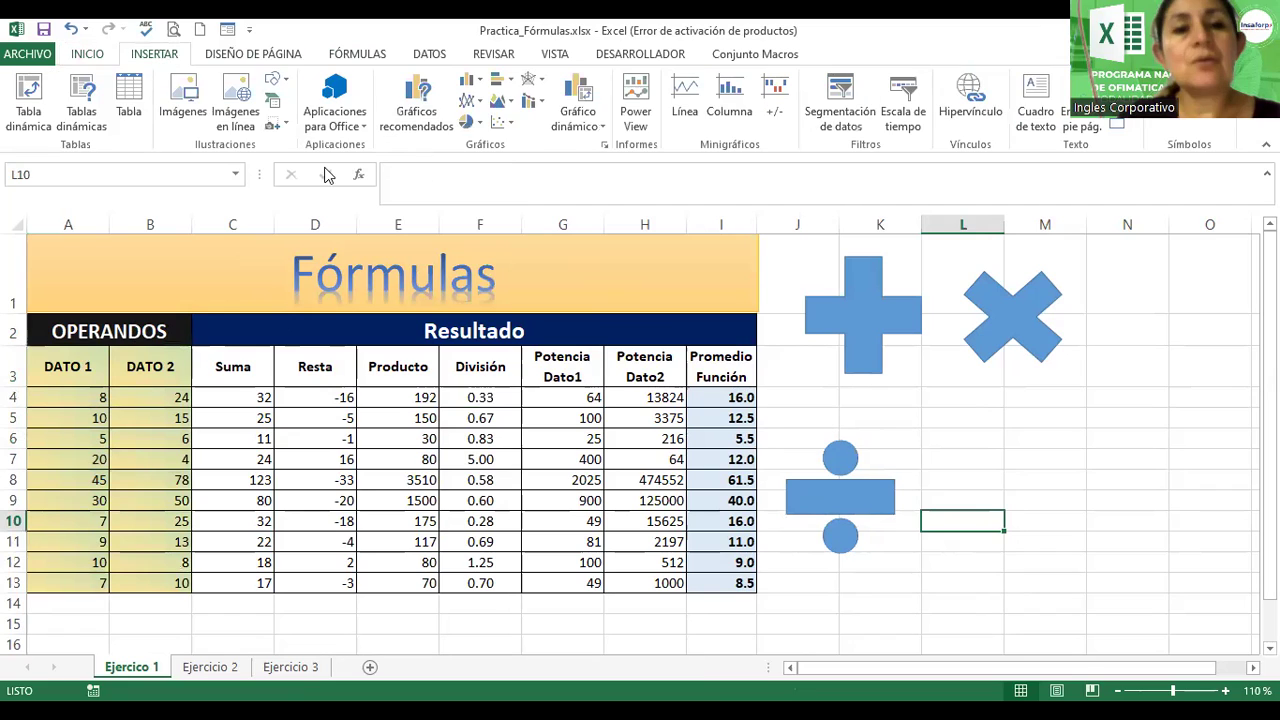
left_click(281, 77)
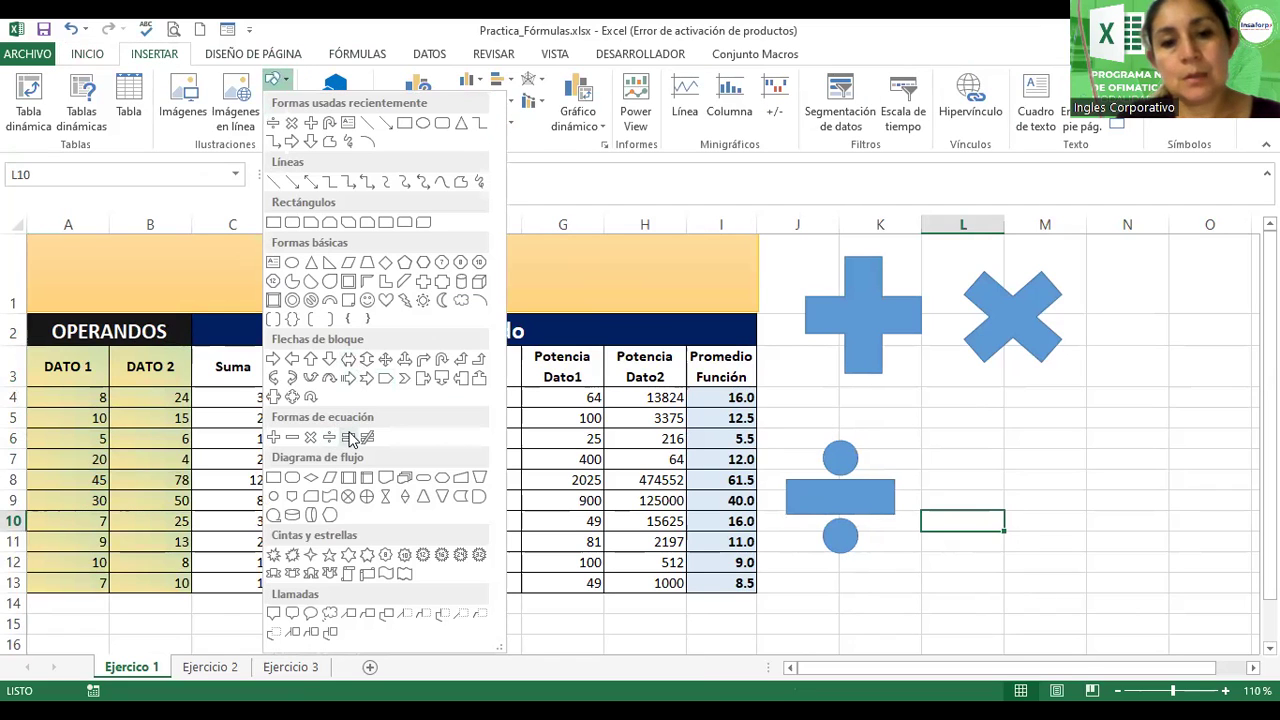
left_click(349, 438)
mouse_move(955, 440)
left_mouse_down()
mouse_move(1097, 524)
mouse_move(1050, 465)
left_mouse_up()
left_click_drag(868, 514, 871, 484)
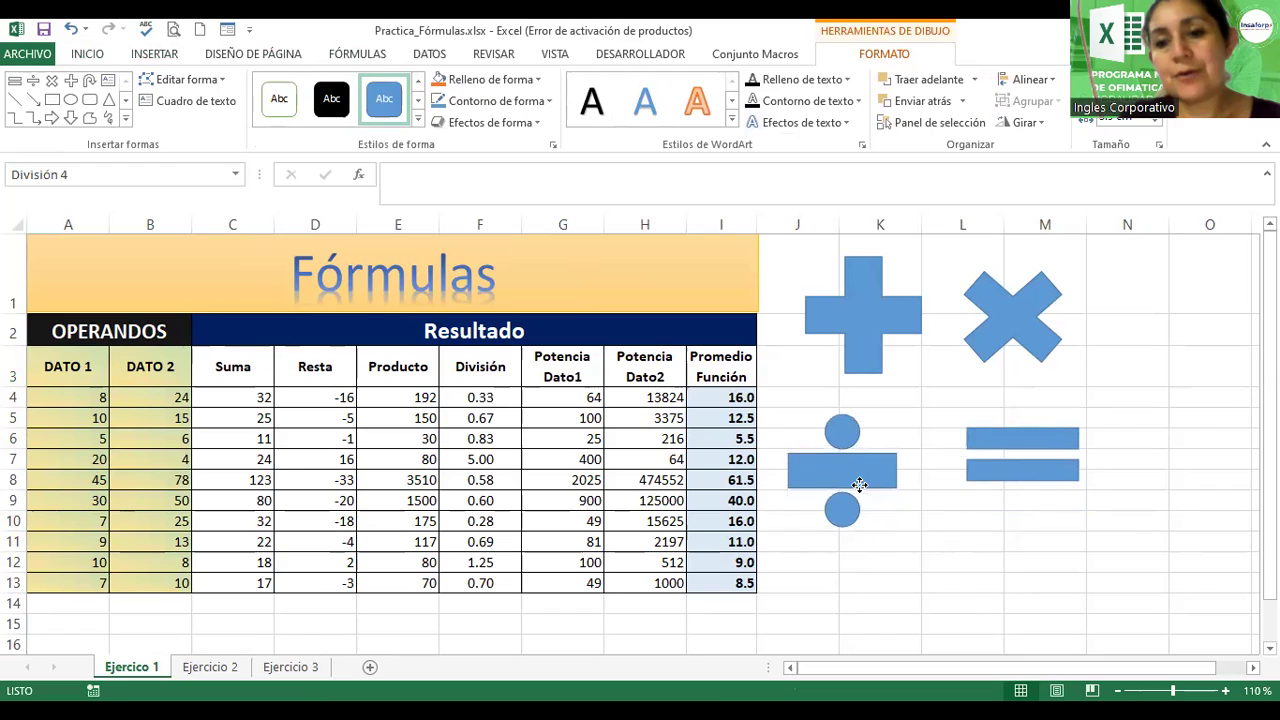
left_click(1020, 554)
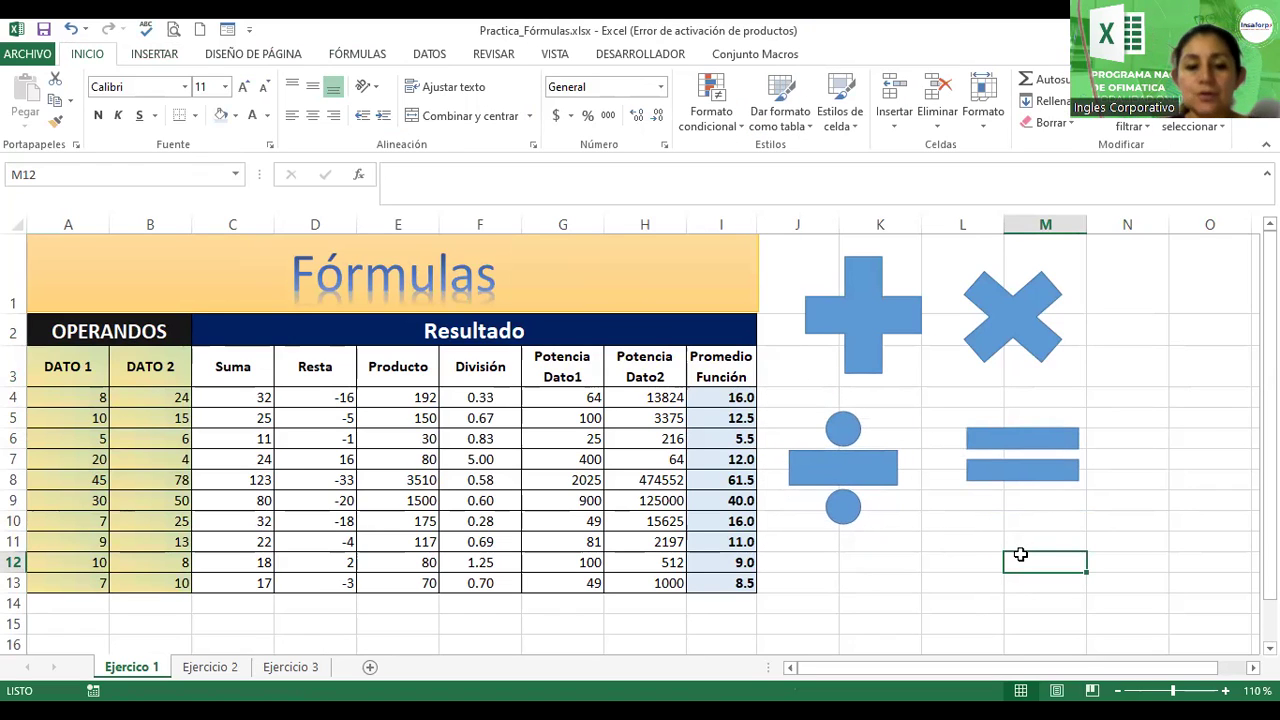
- Apply a bevel effect to the equals sign
left_click(1059, 490)
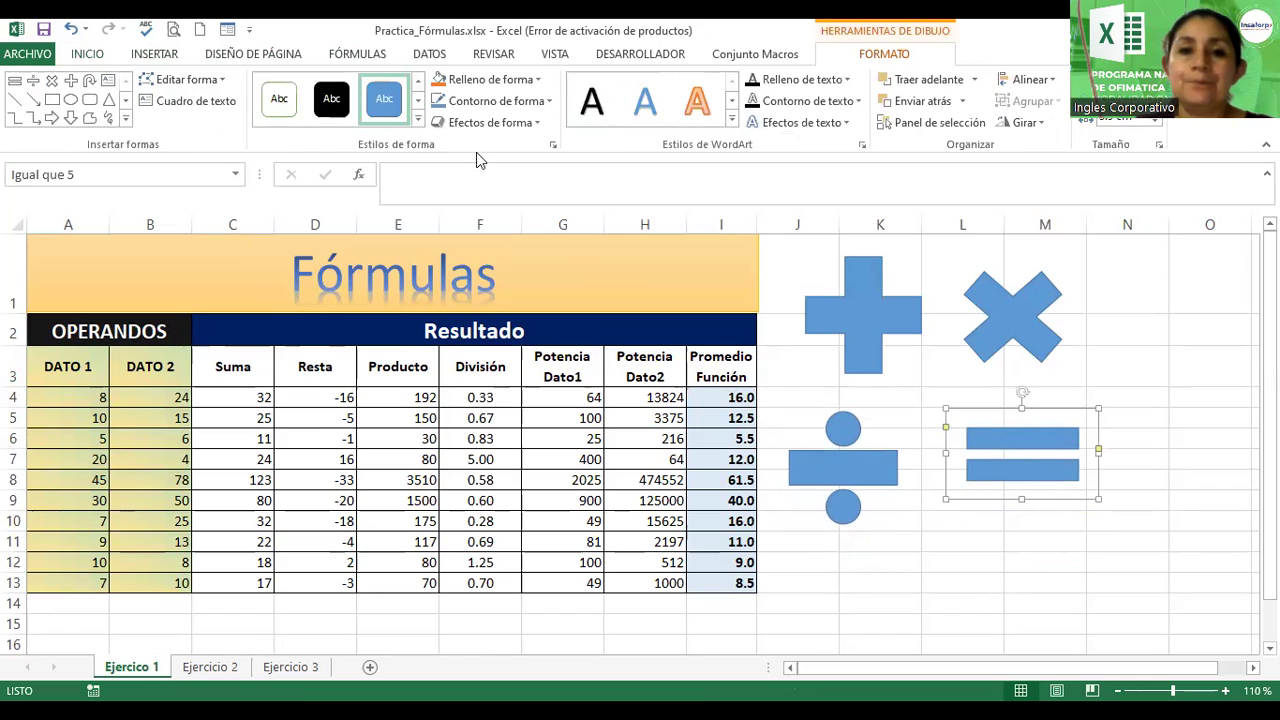
left_click(480, 122)
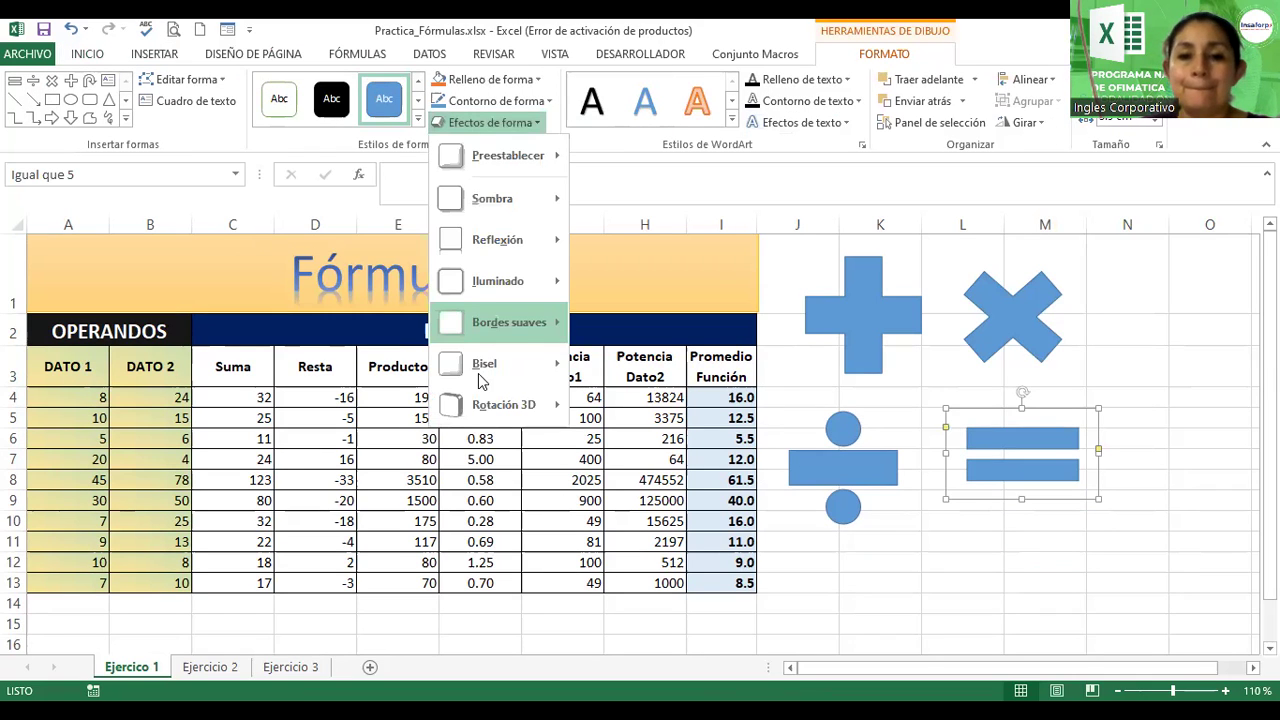
mouse_move(564, 390)
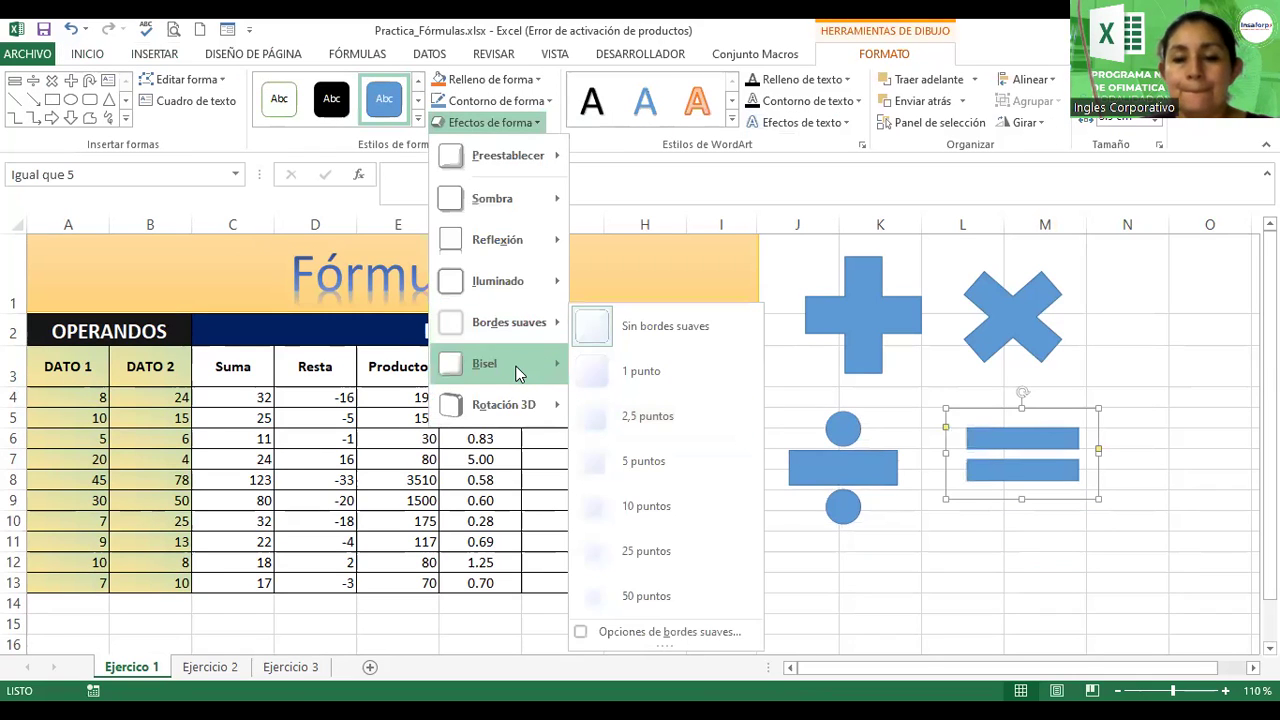
left_click(821, 361)
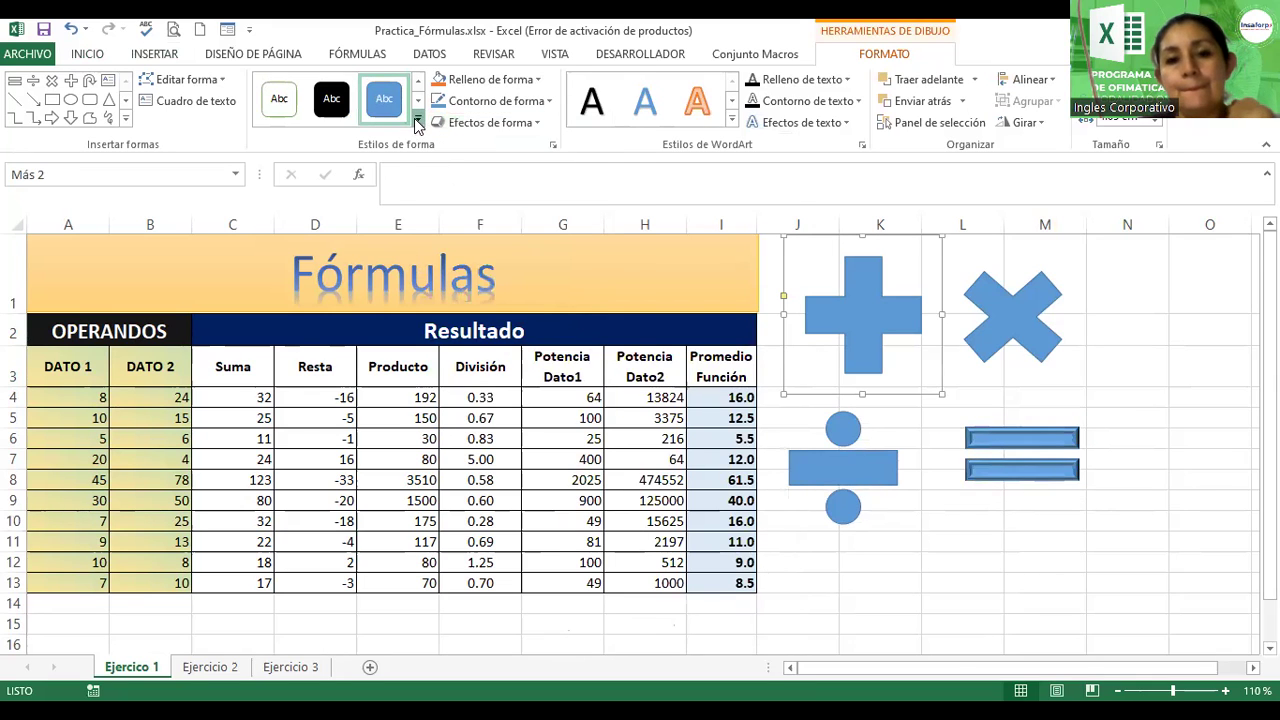
- Make the plus sign orange with a bevel effect
left_click(417, 121)
left_click(385, 205)
left_click(486, 124)
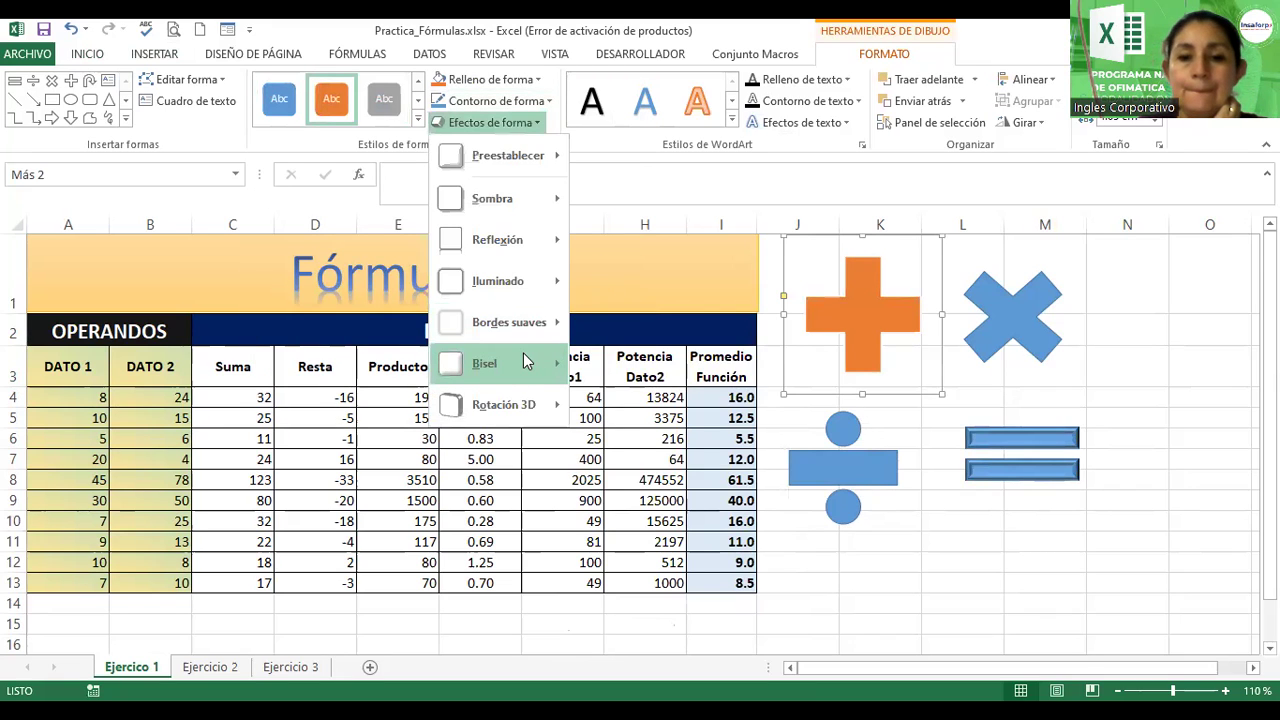
mouse_move(524, 358)
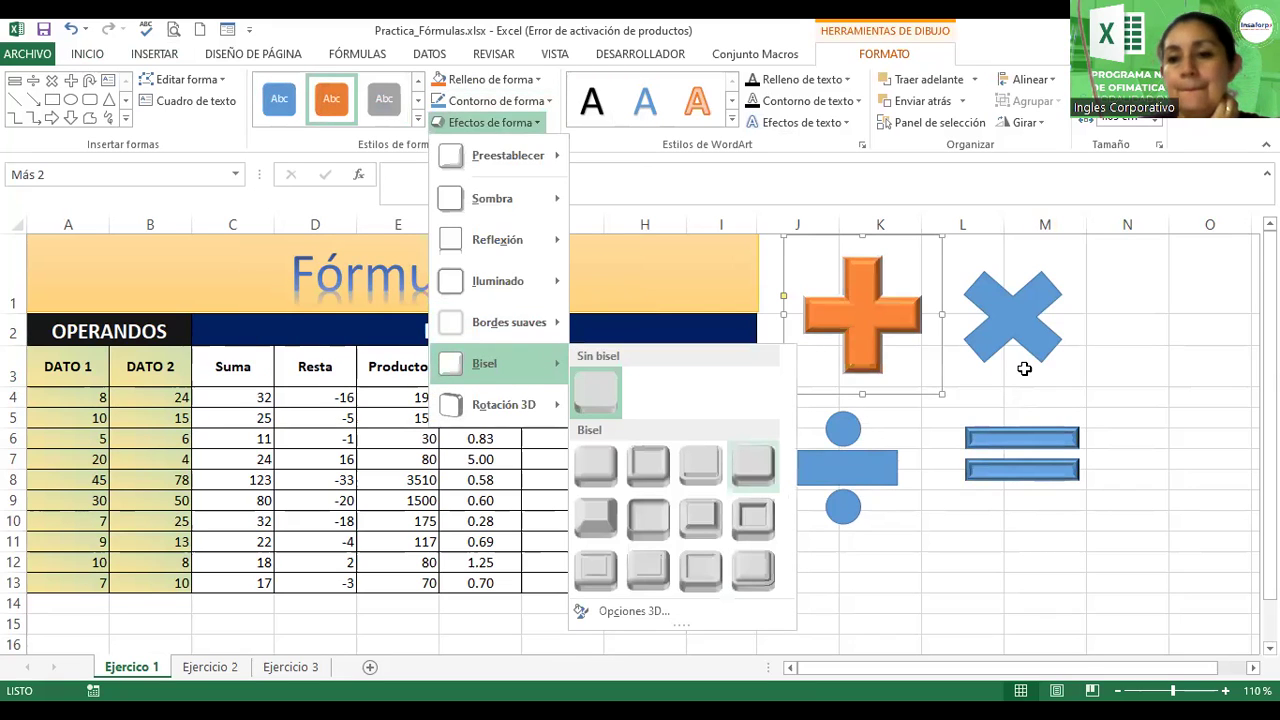
left_click(1012, 316)
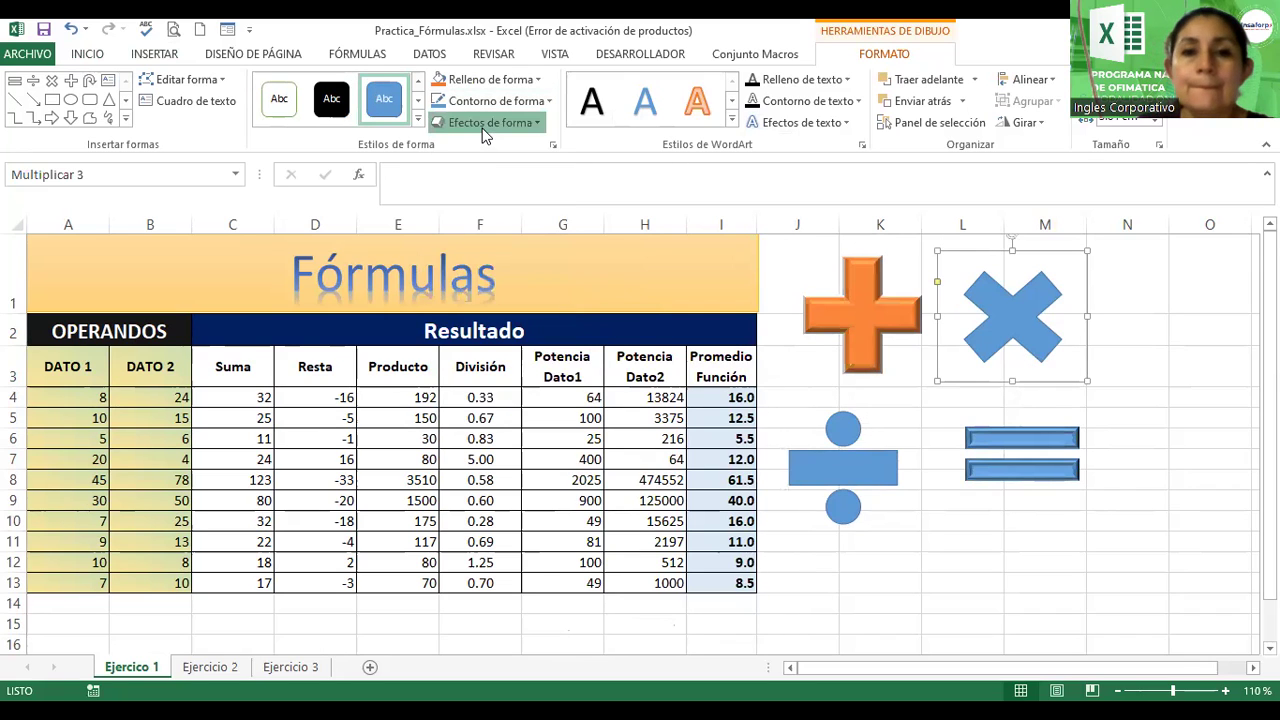
- Make the multiplication sign black with a bevel effect
left_click(486, 124)
left_click(418, 118)
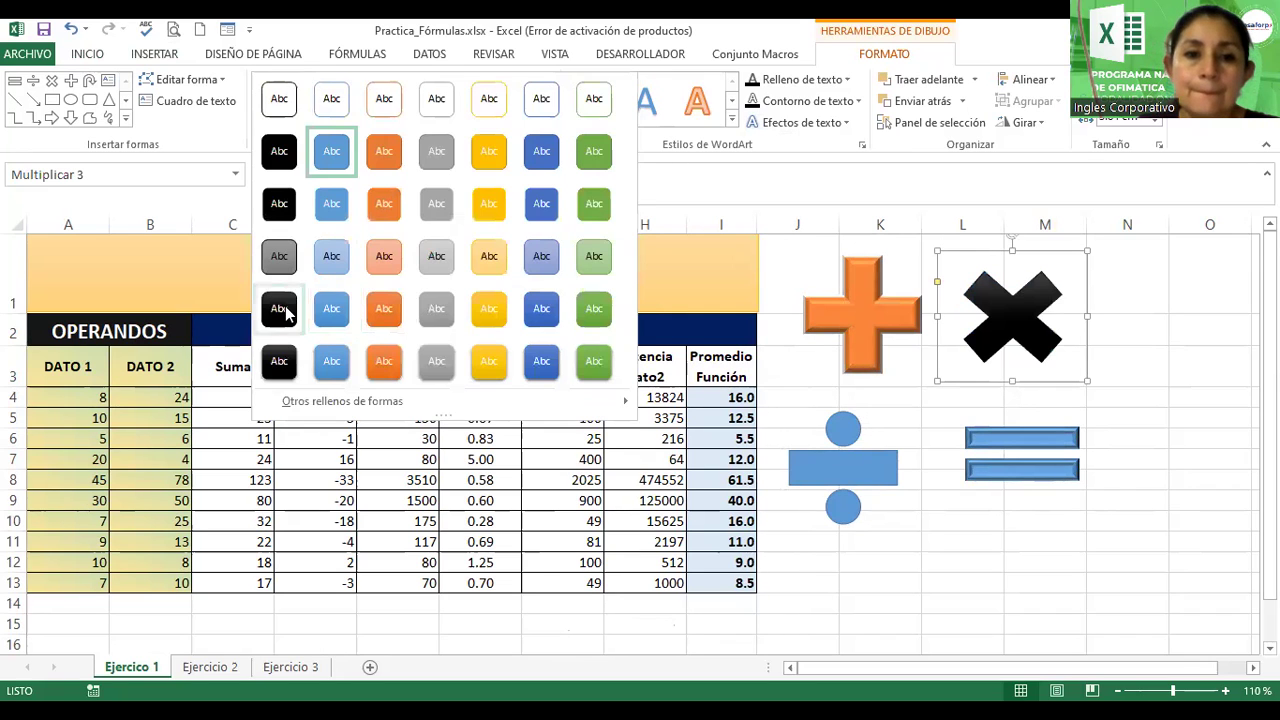
left_click(285, 313)
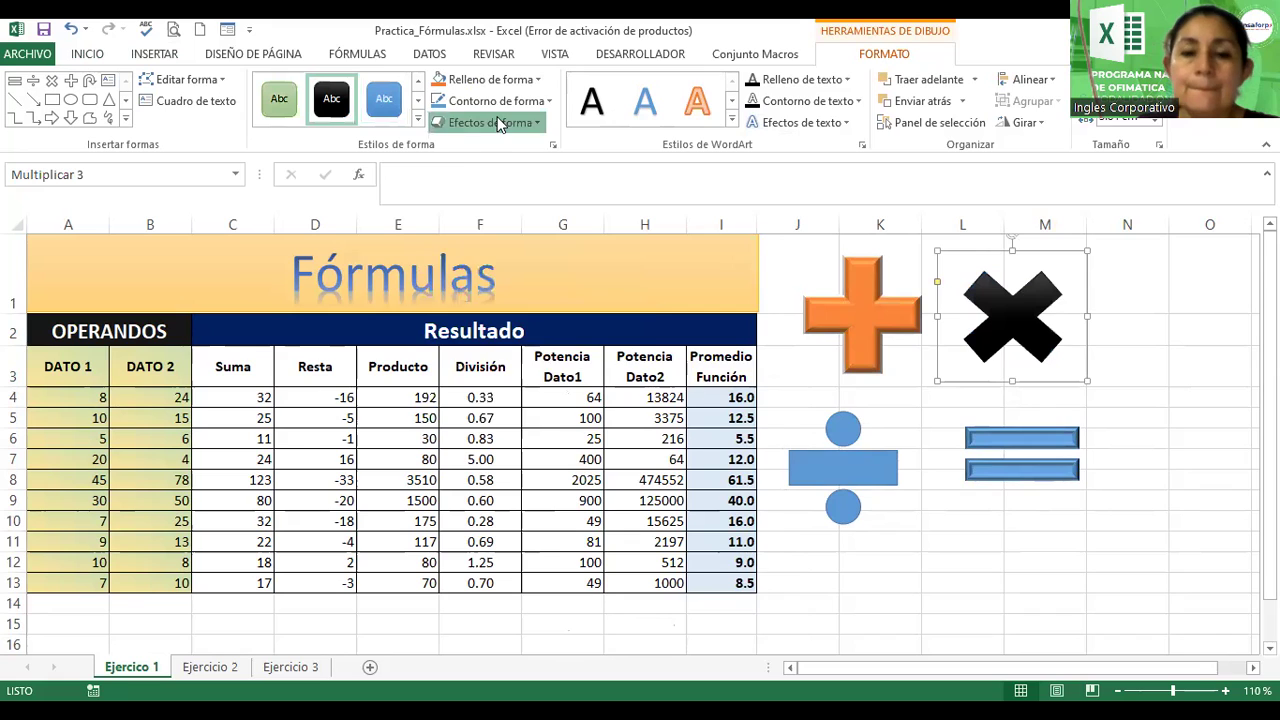
left_click(490, 122)
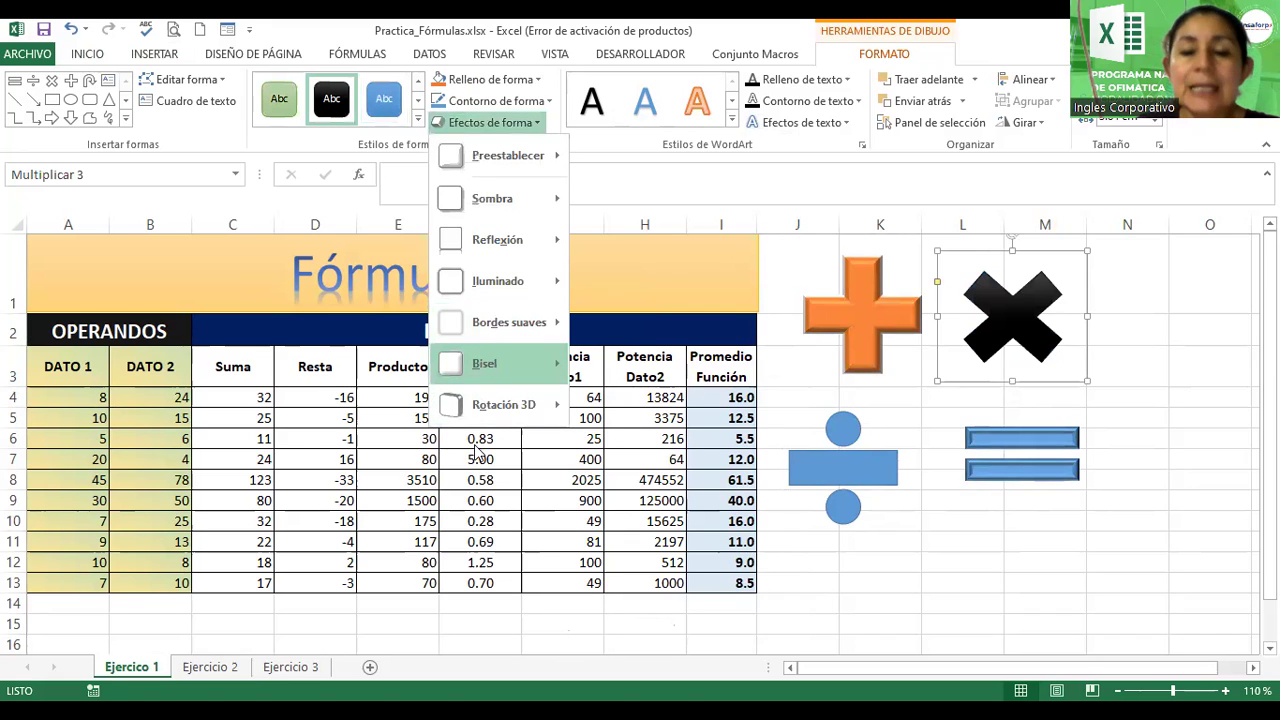
mouse_move(515, 363)
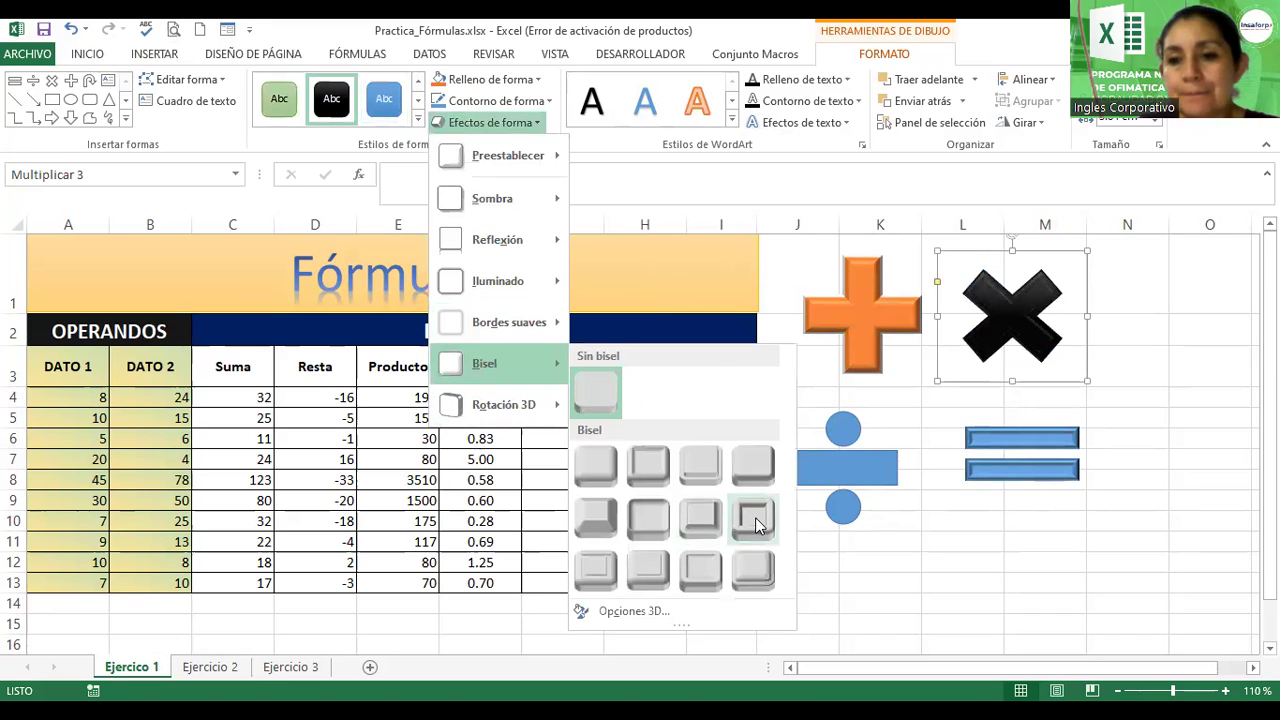
left_click(754, 518)
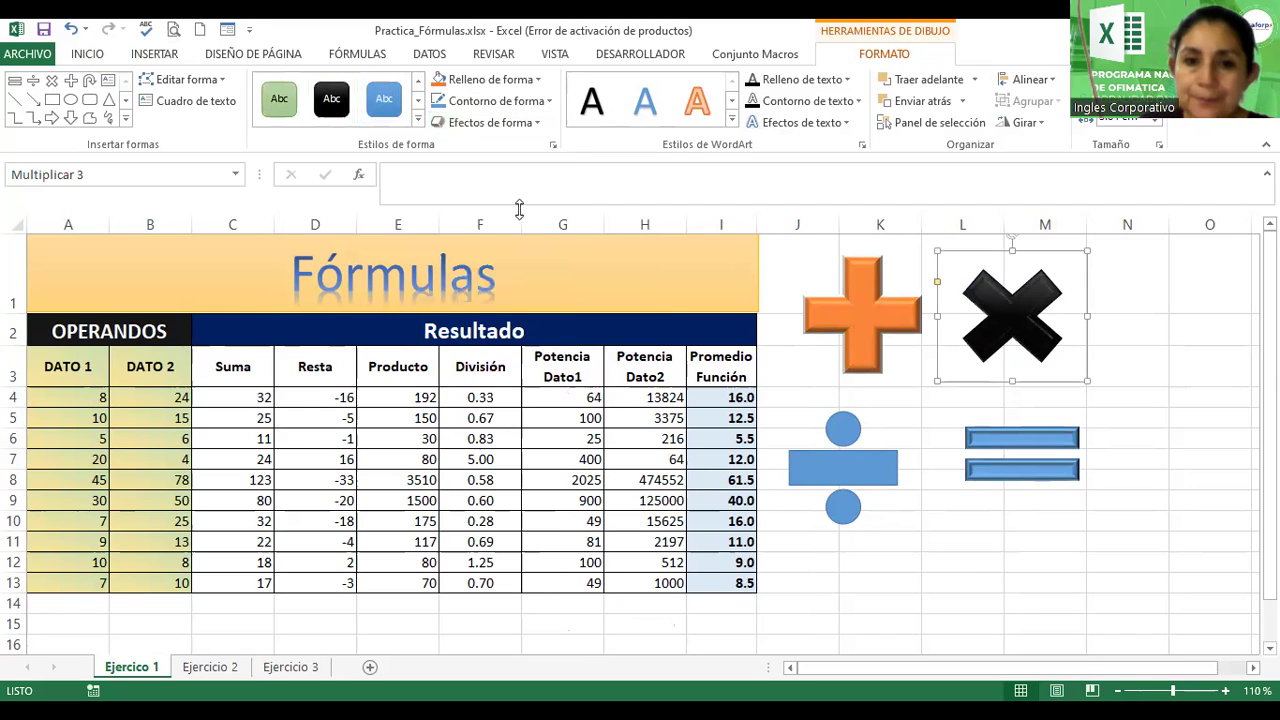
- Turn the division sign green, give it a preset 3D effect, and nudge it right
left_click(487, 122)
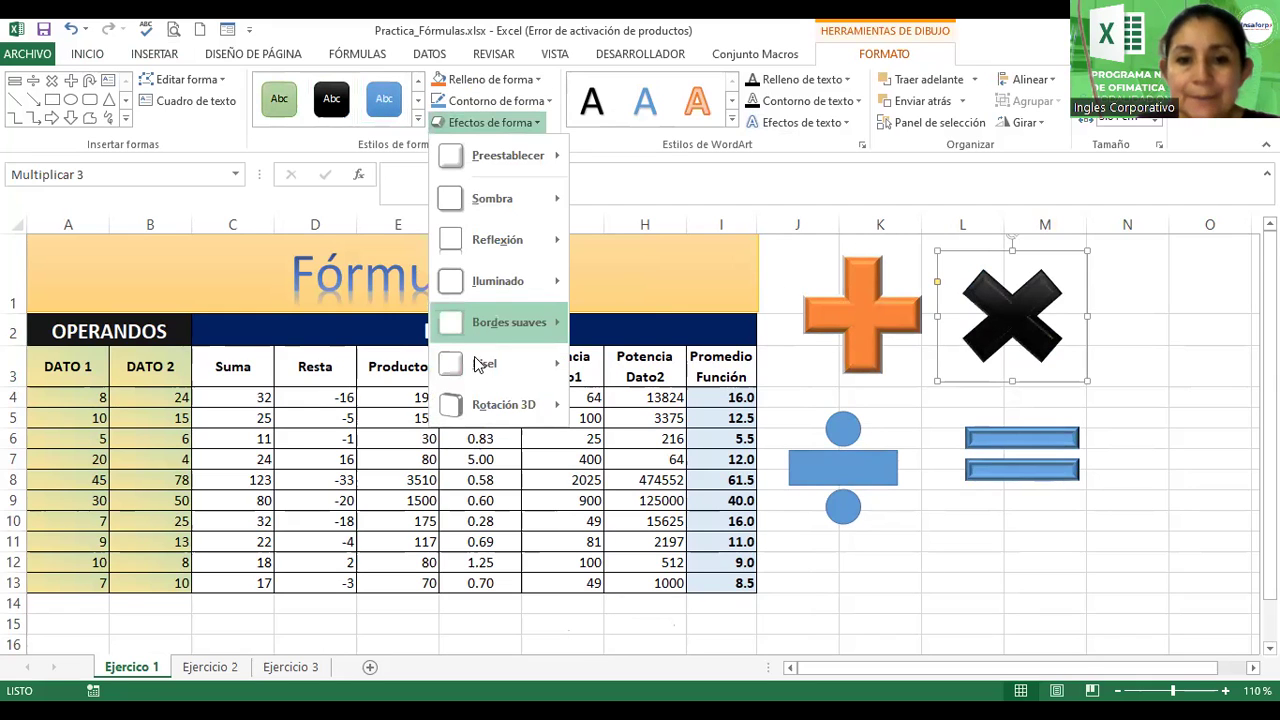
mouse_move(477, 368)
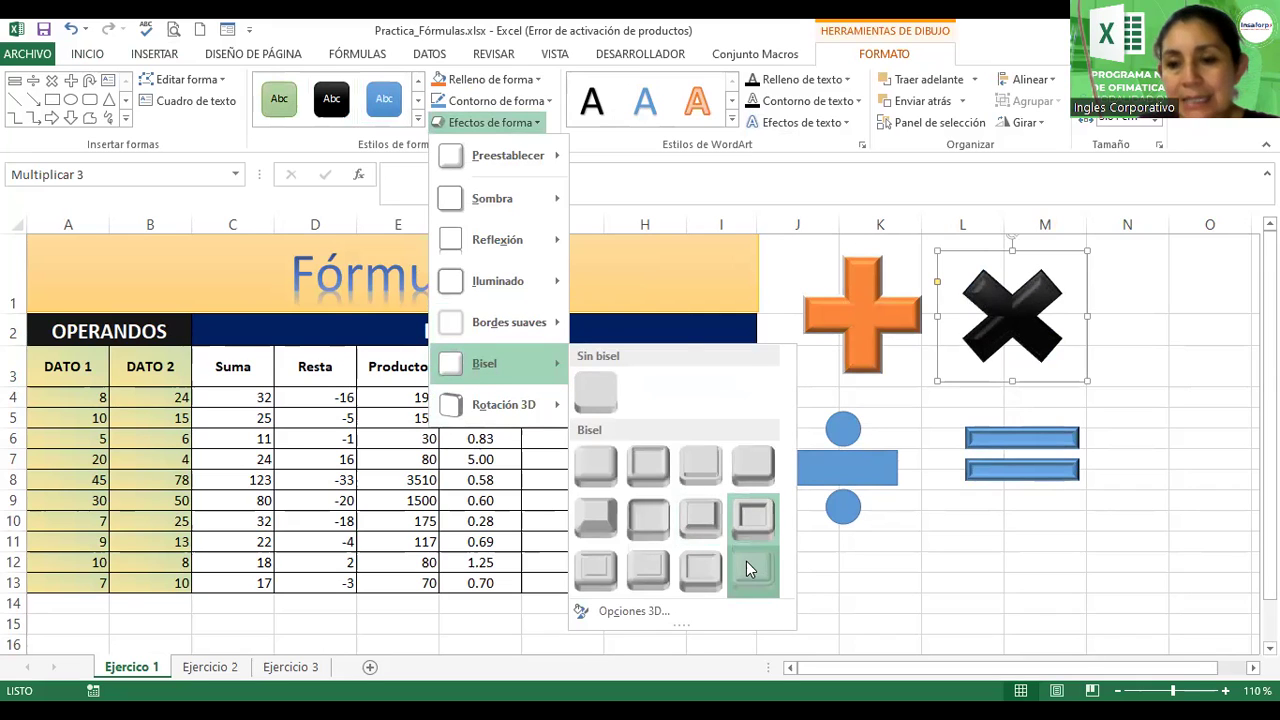
left_click(835, 468)
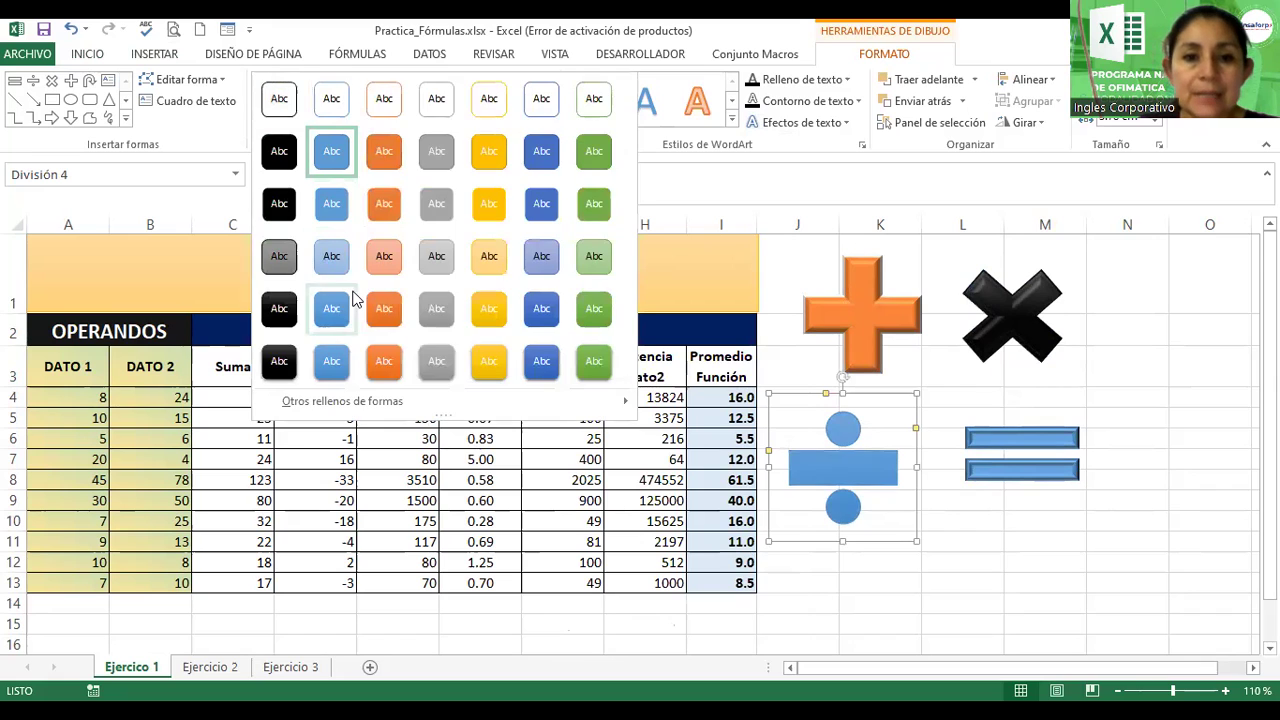
left_click(600, 316)
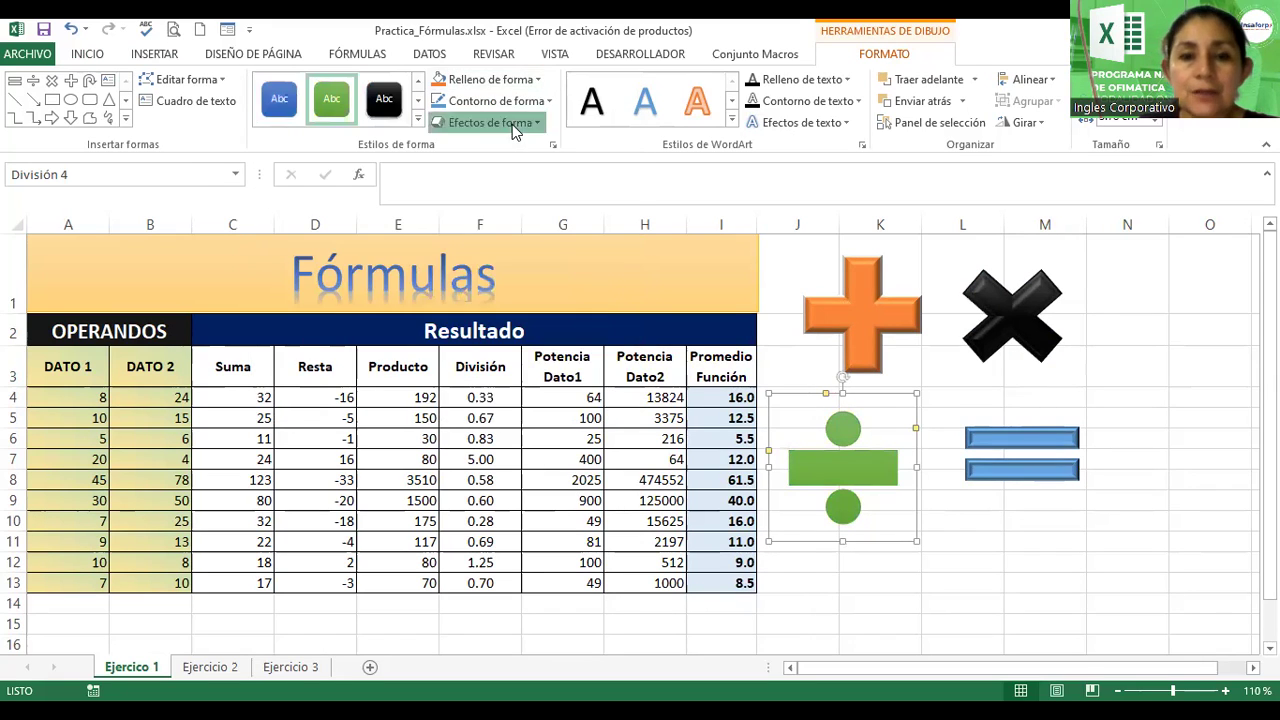
left_click(490, 122)
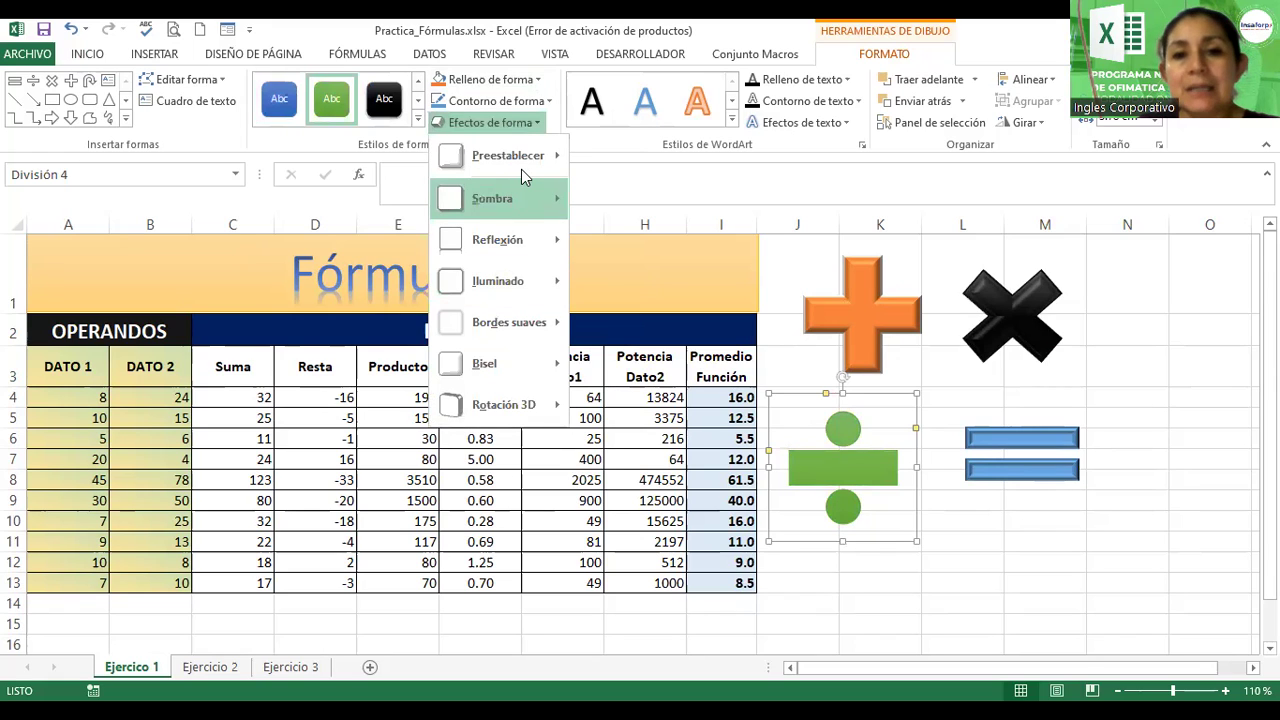
mouse_move(515, 156)
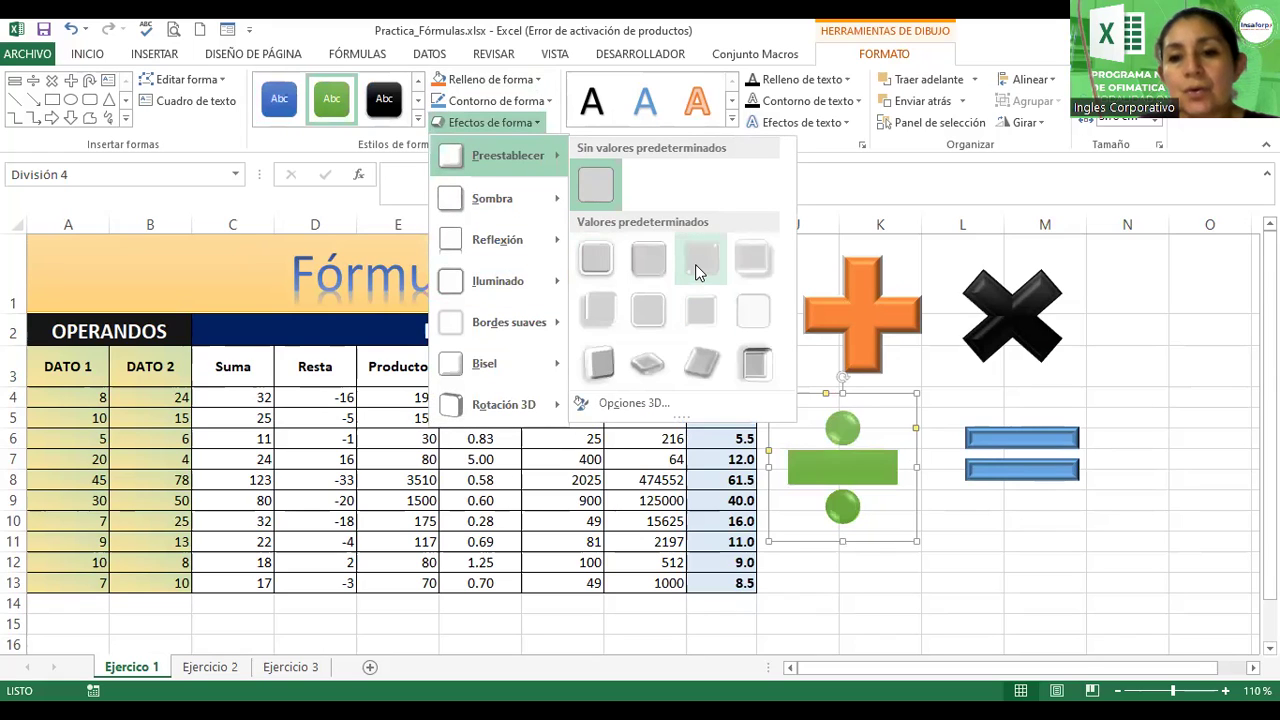
left_click(991, 503)
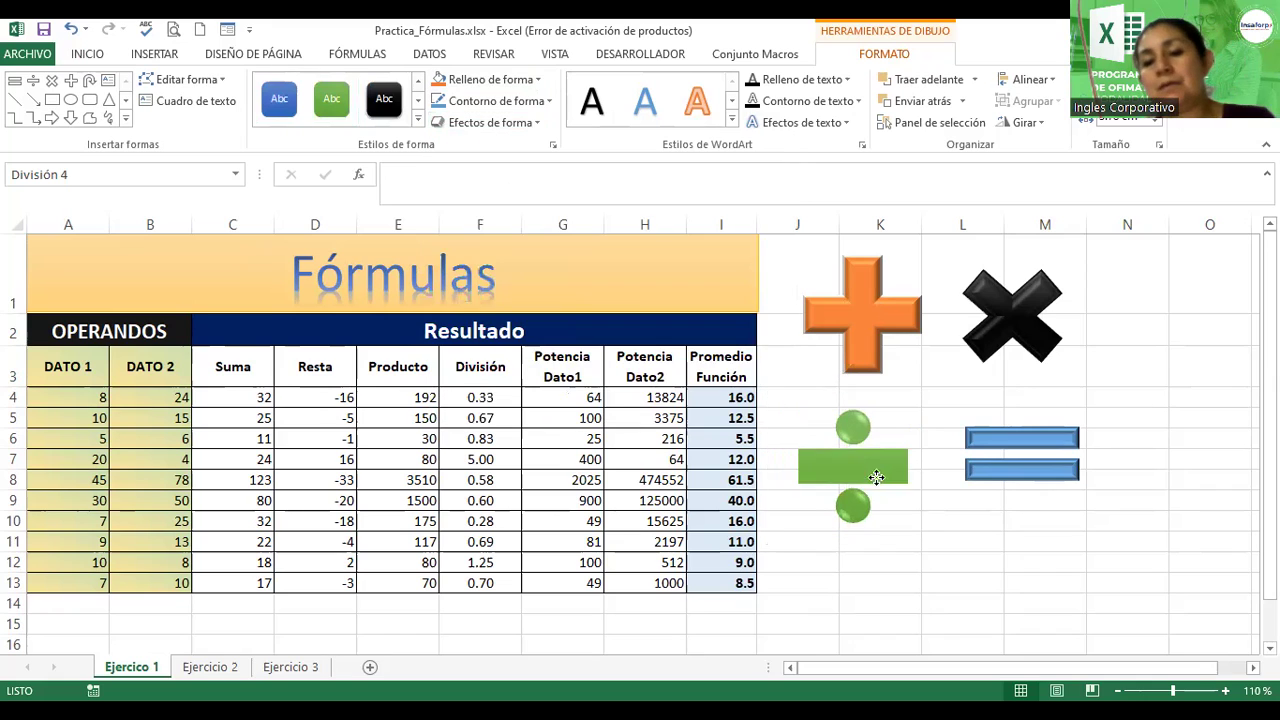
left_click_drag(859, 474, 884, 475)
left_click(1044, 537)
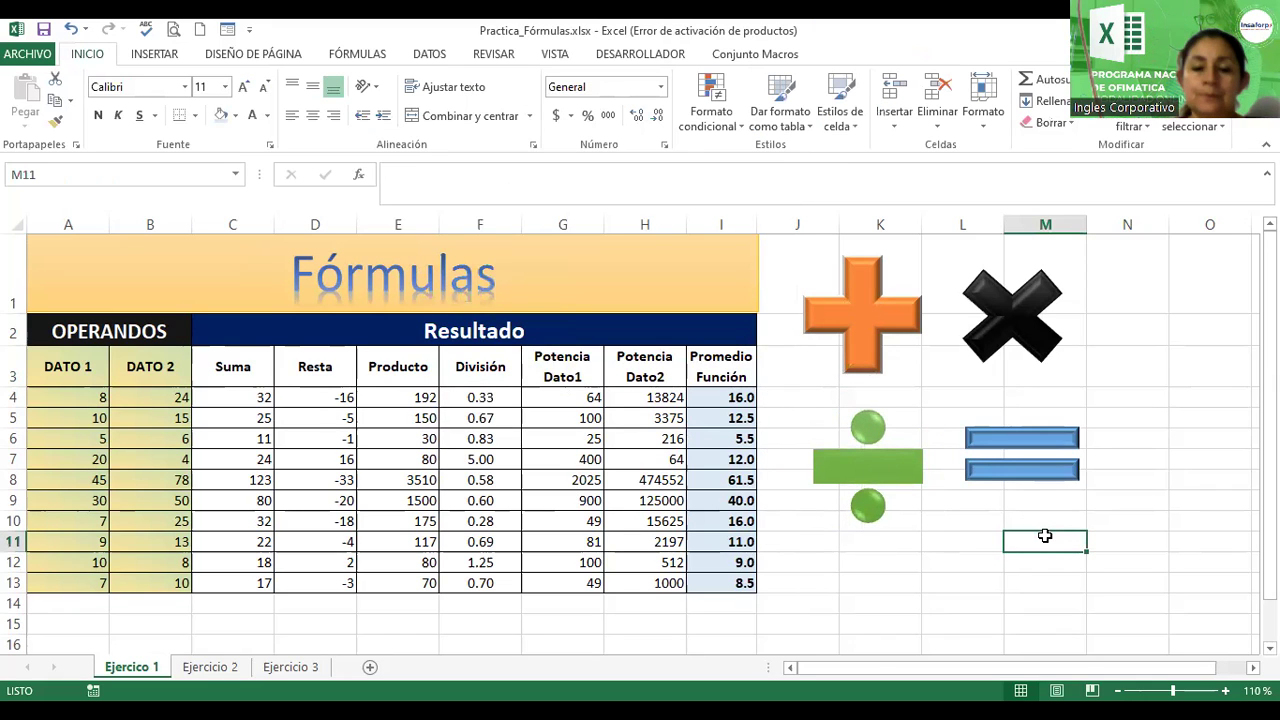
- Rename the first sheet to 'Ejercico 1_Formulas'
double_click(154, 667)
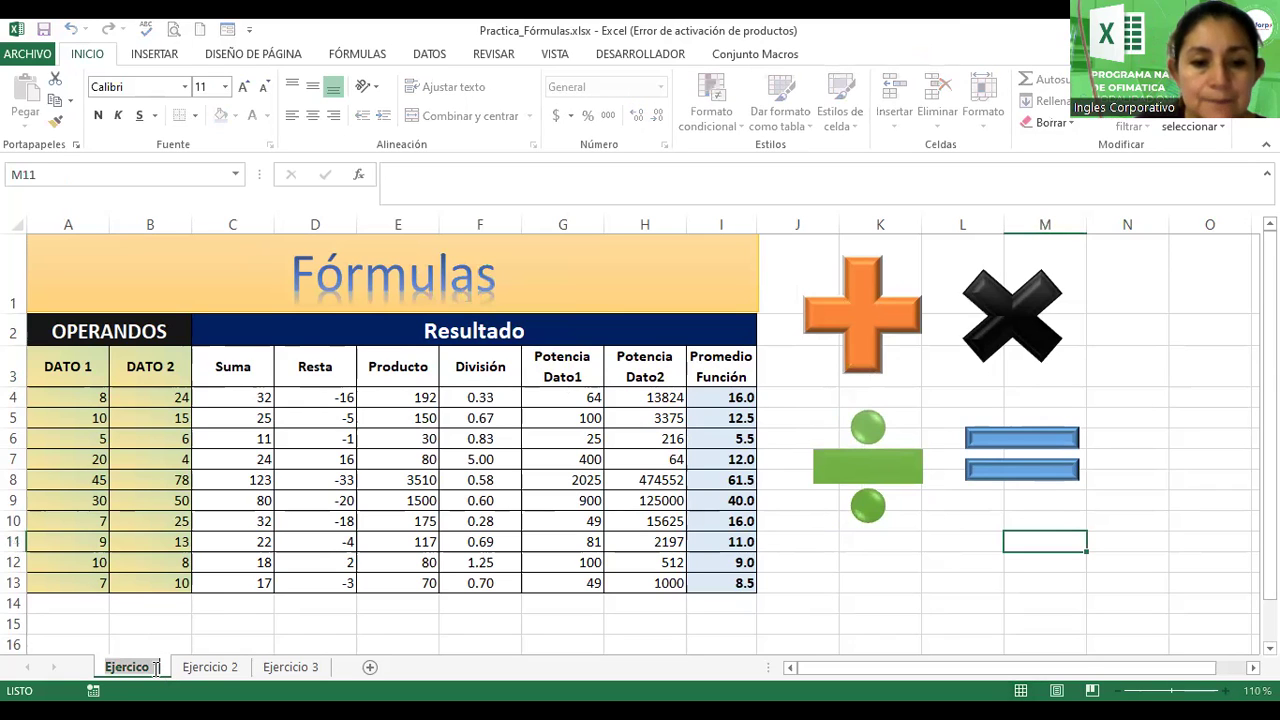
left_click(157, 668)
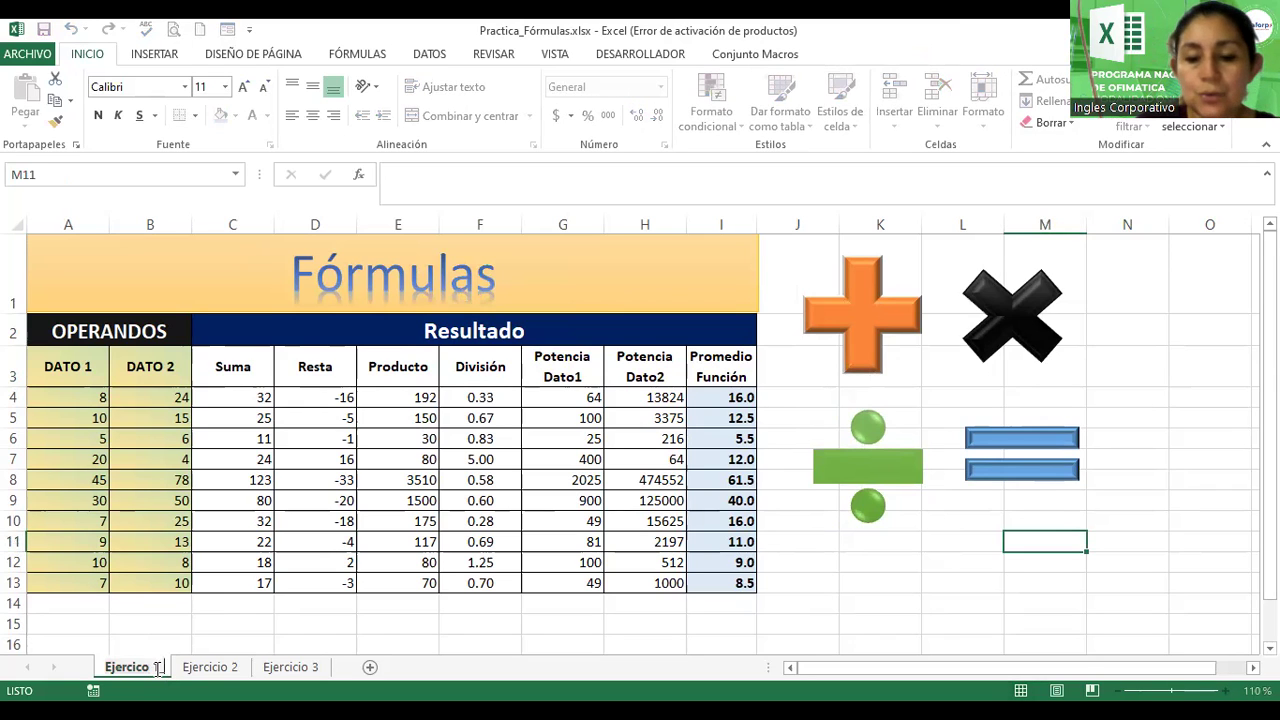
type("Formulas")
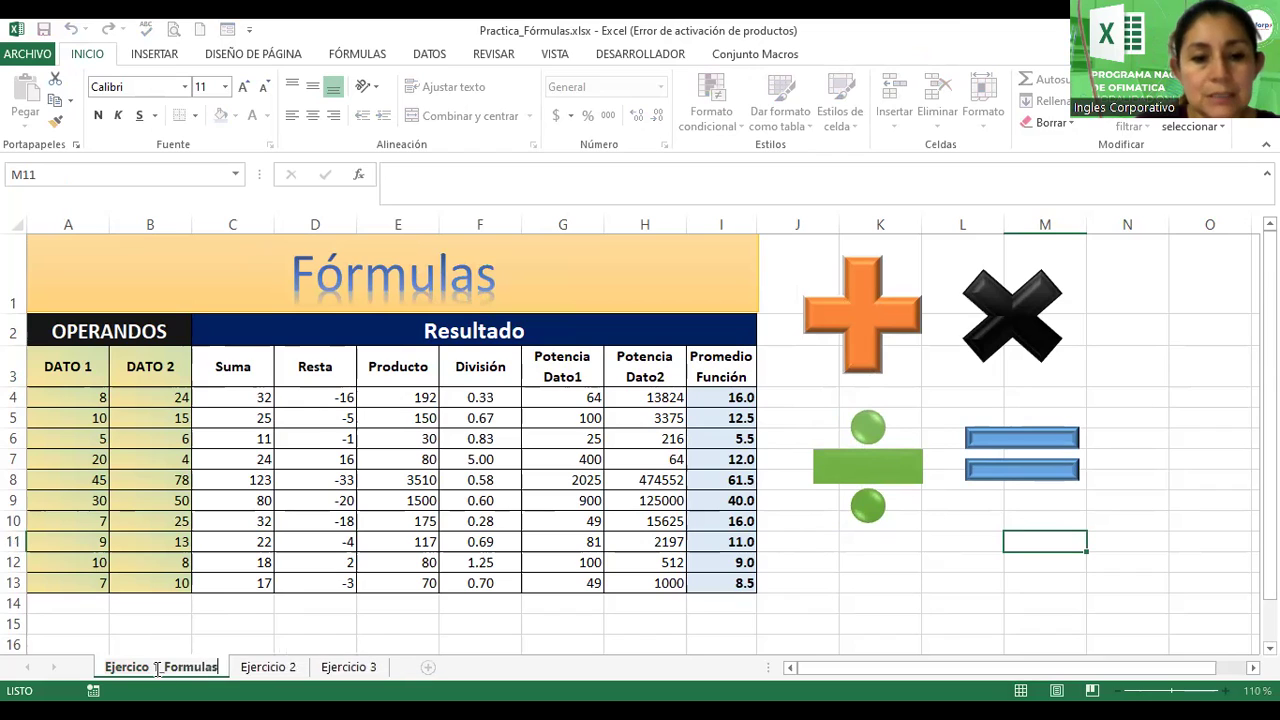
key("Return")
- Colour the renamed sheet's tab orange and switch to the Ejercicio 2 sheet
right_click(158, 675)
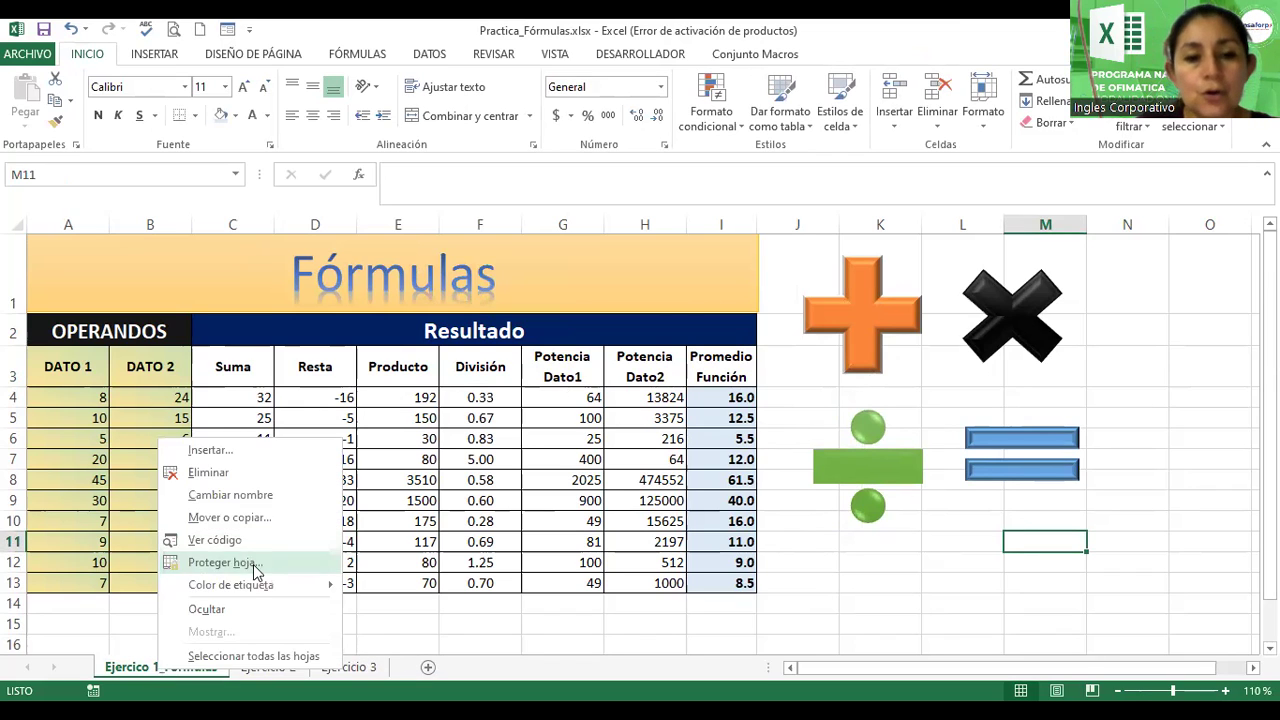
mouse_move(257, 586)
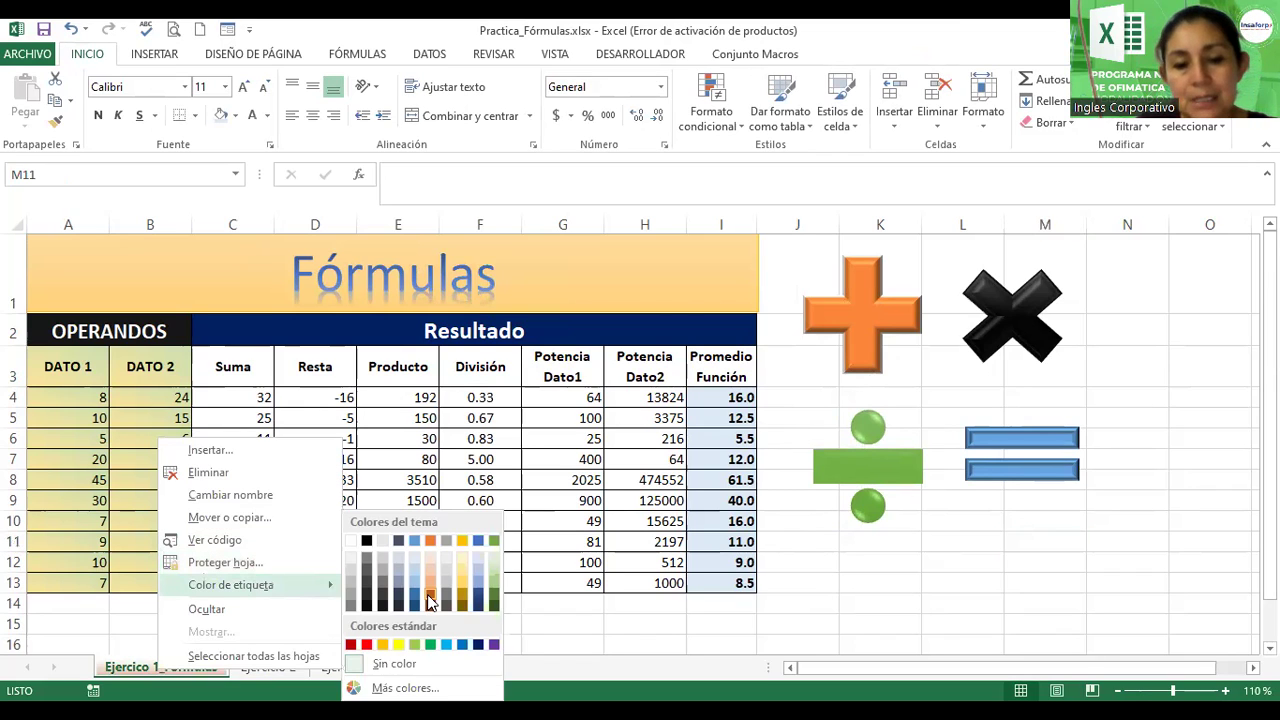
left_click(430, 600)
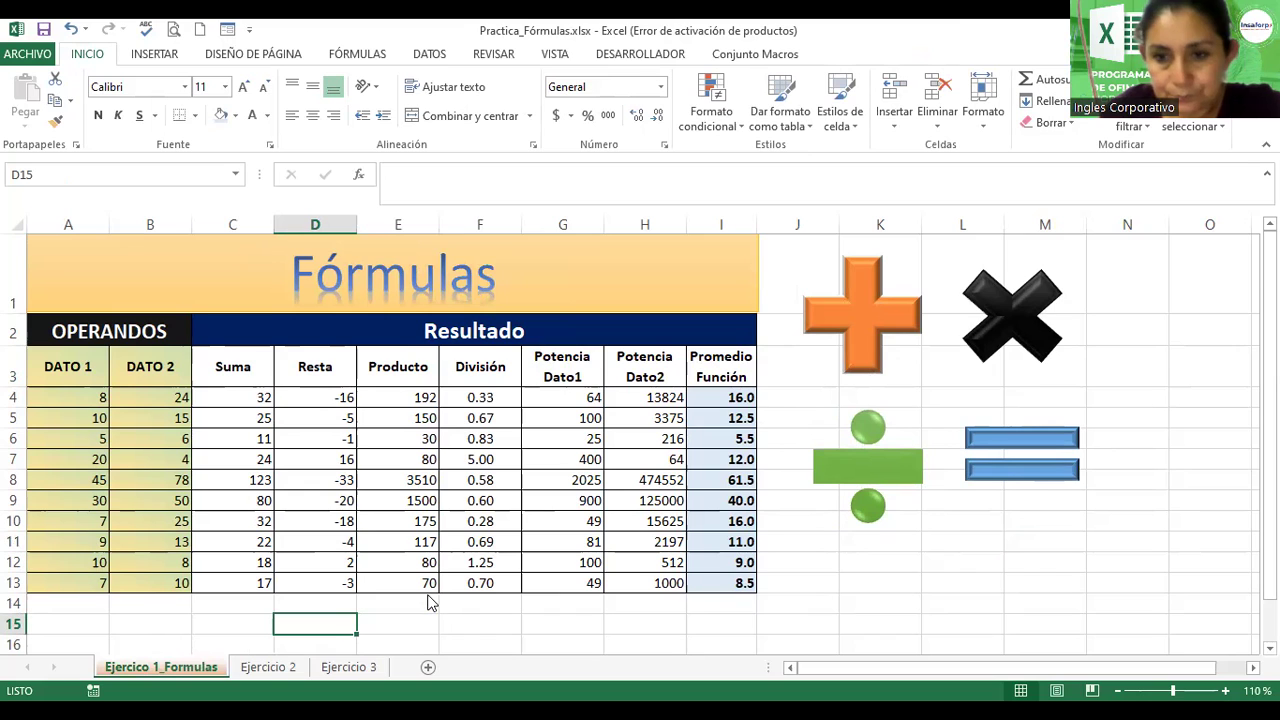
key("ctrl+Page_Down")
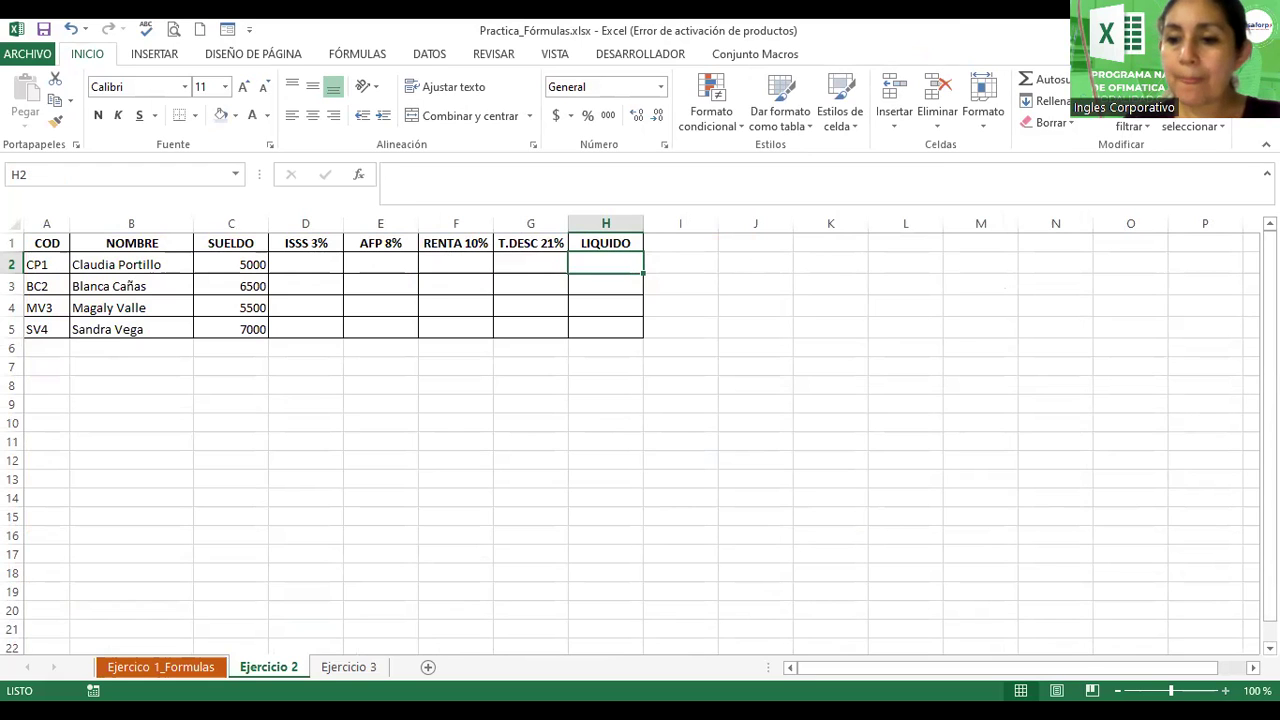
- Zoom the sheet to 150% and insert two blank rows above the payroll table
left_click(1225, 690)
left_click(1225, 690)
left_click(1225, 690)
left_click(1225, 690)
left_click(1225, 690)
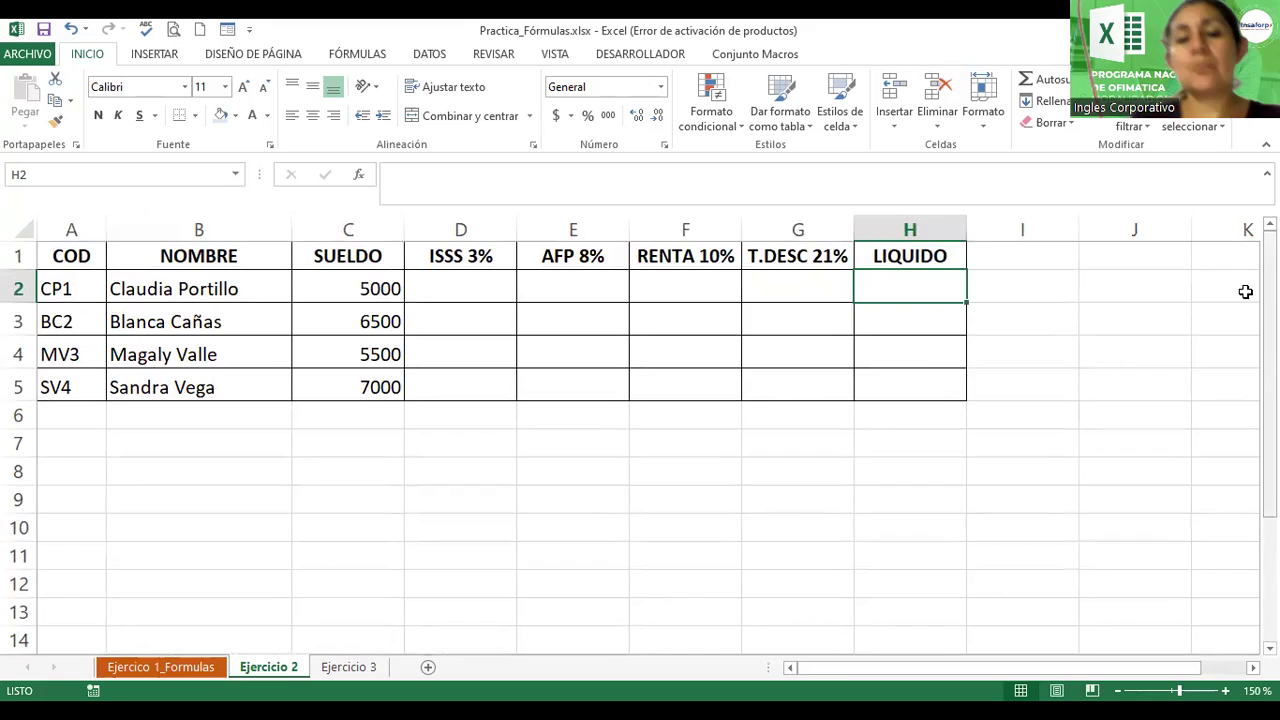
left_click(121, 257)
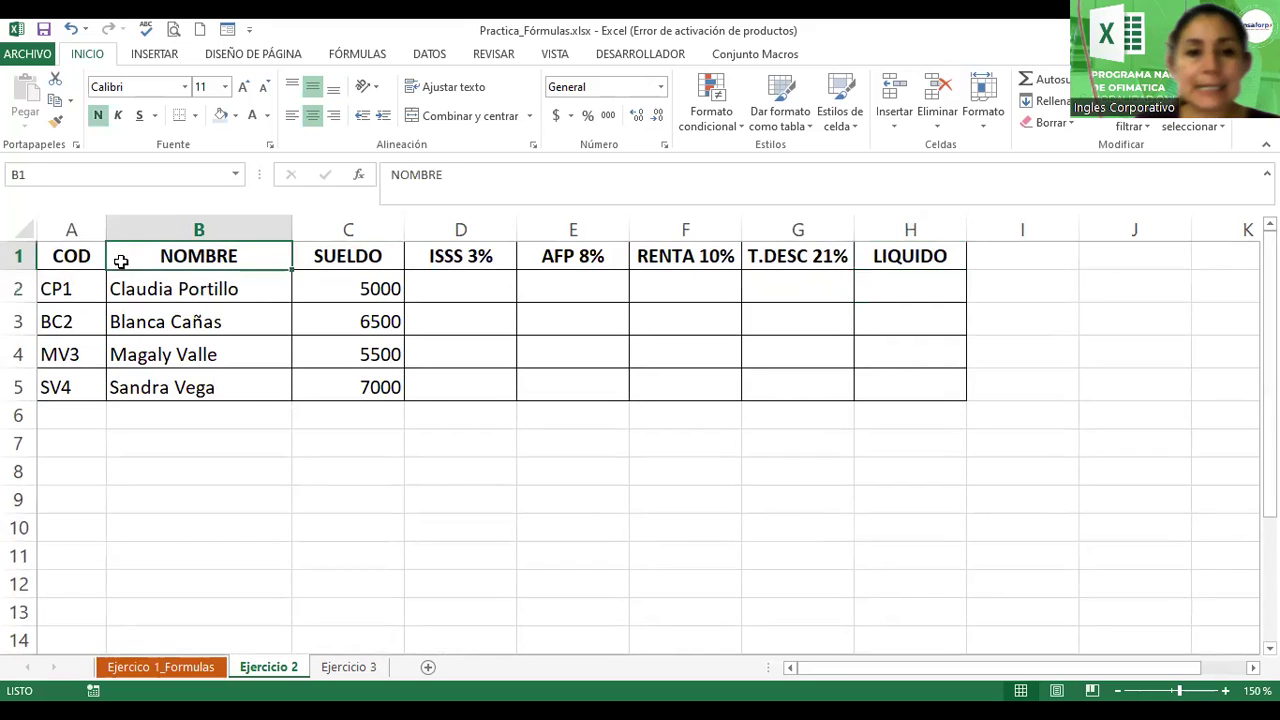
left_click(50, 250)
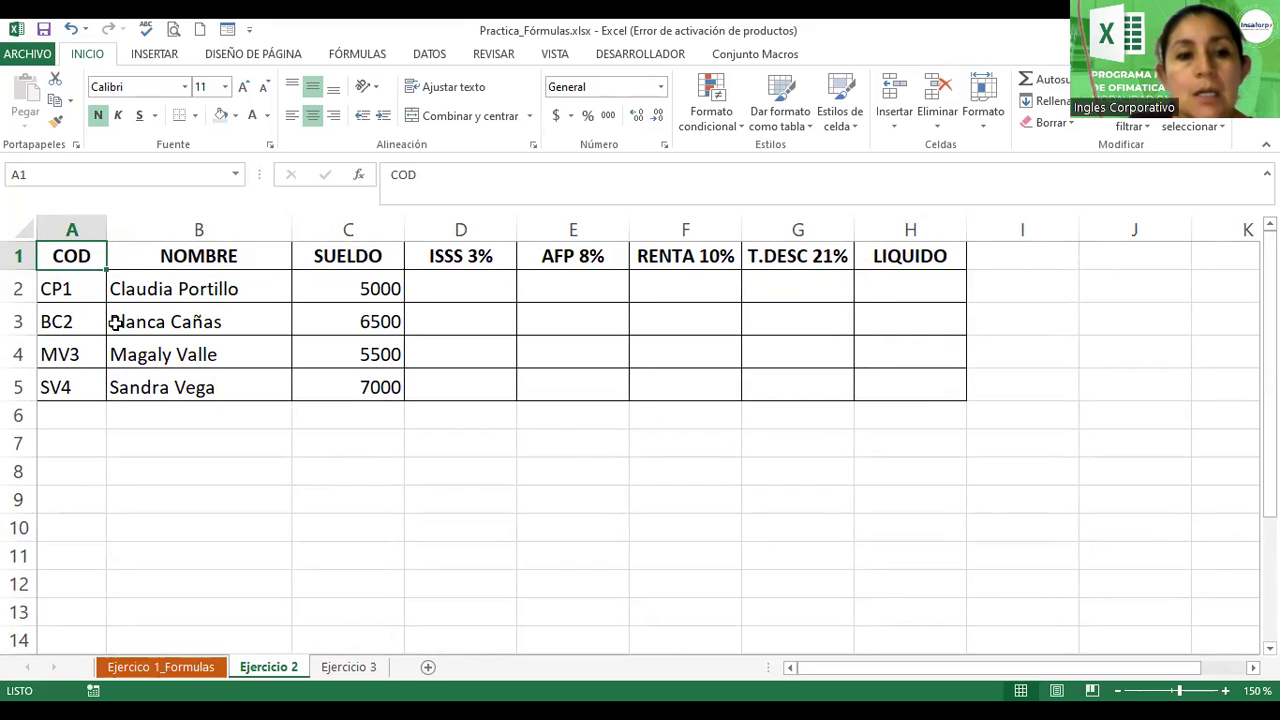
left_click(16, 256)
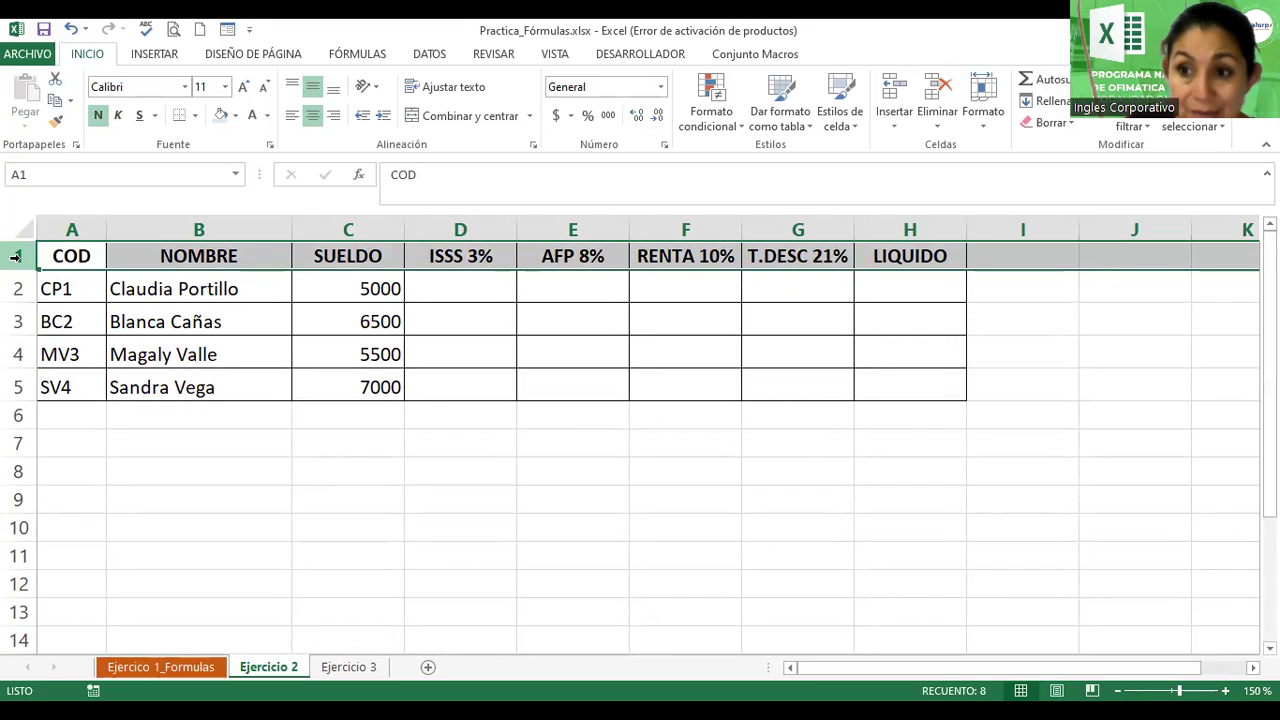
left_click(16, 257)
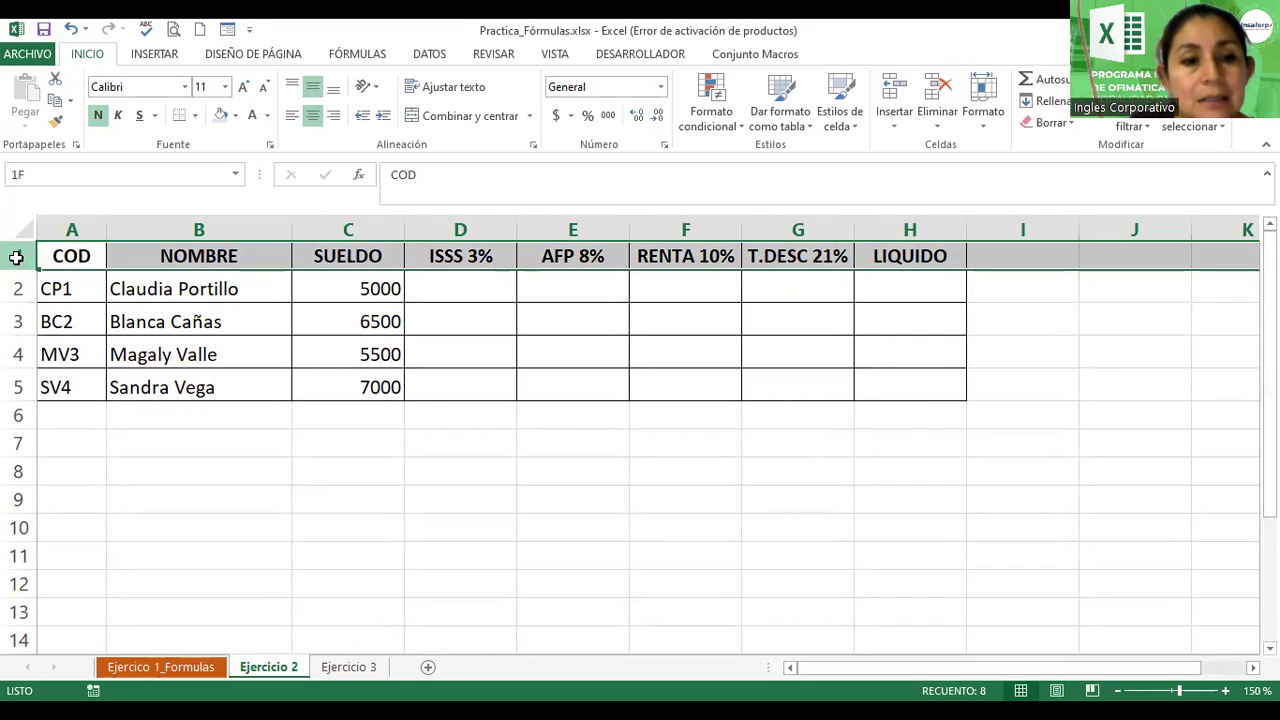
left_click_drag(16, 268, 15, 279)
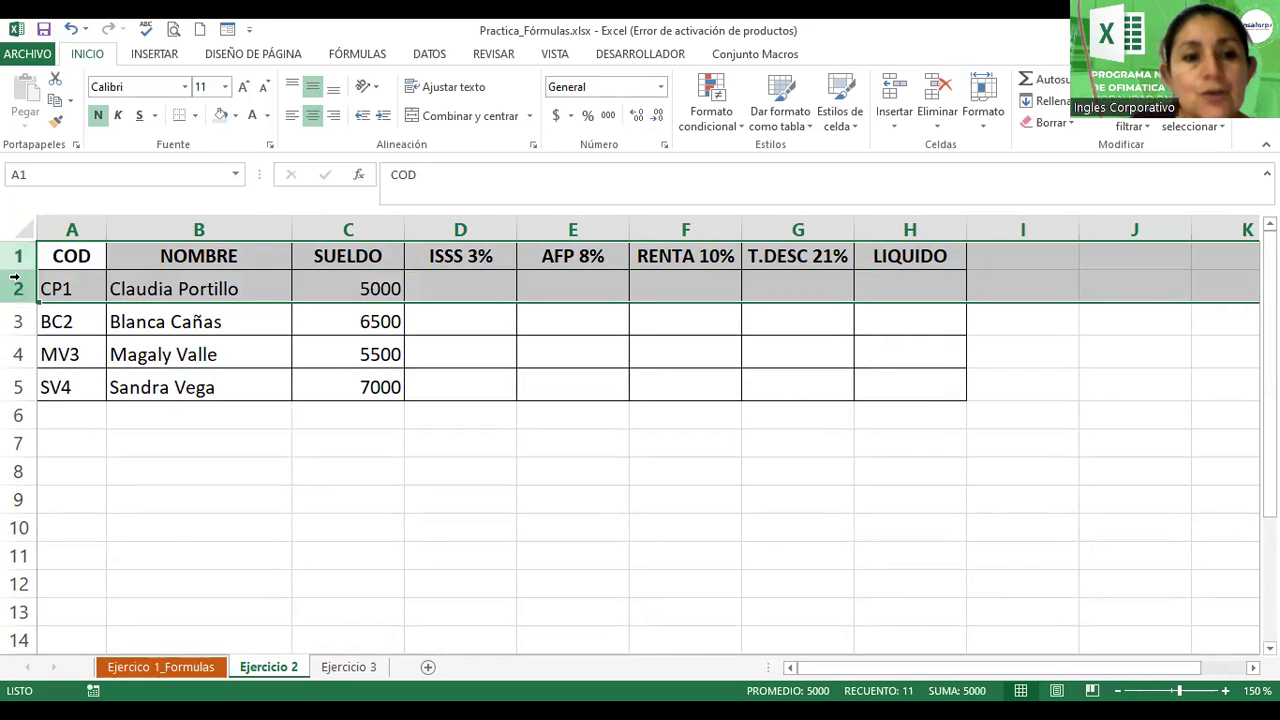
right_click(15, 278)
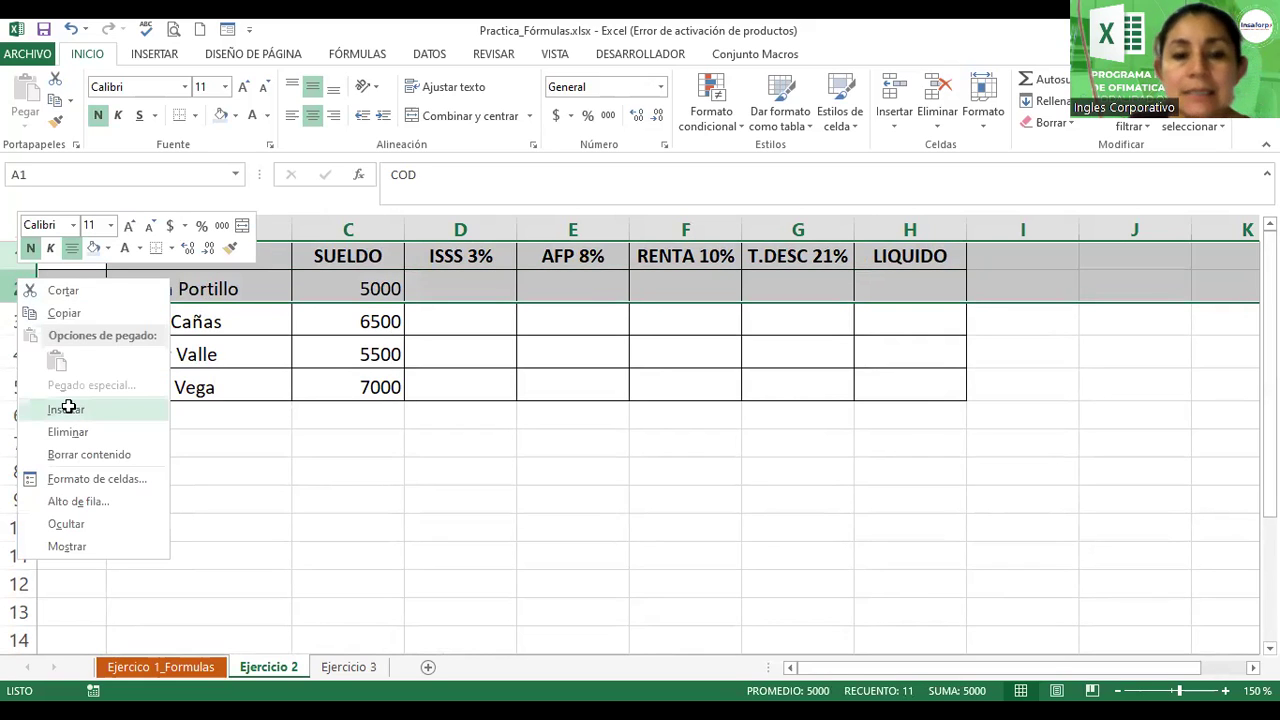
left_click(66, 409)
- Undo that insertion and reselect rows 1–2 for the row actions menu
key("ctrl+z")
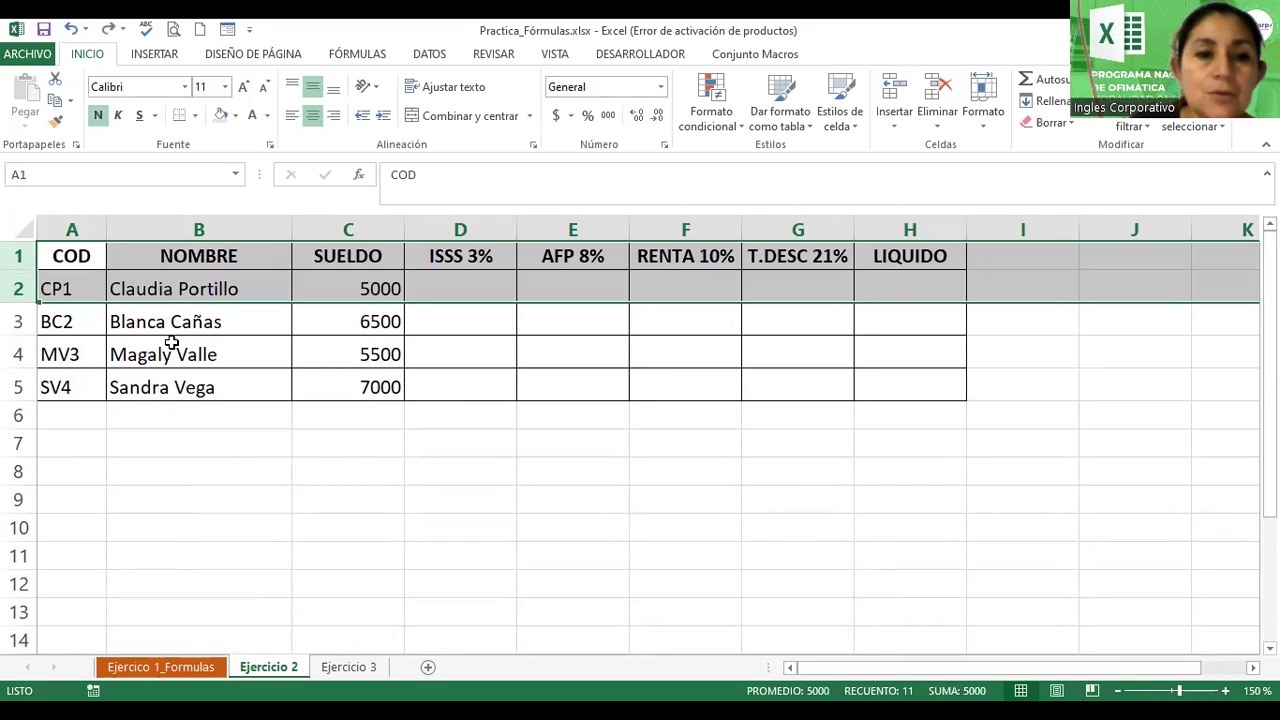
left_click(250, 345)
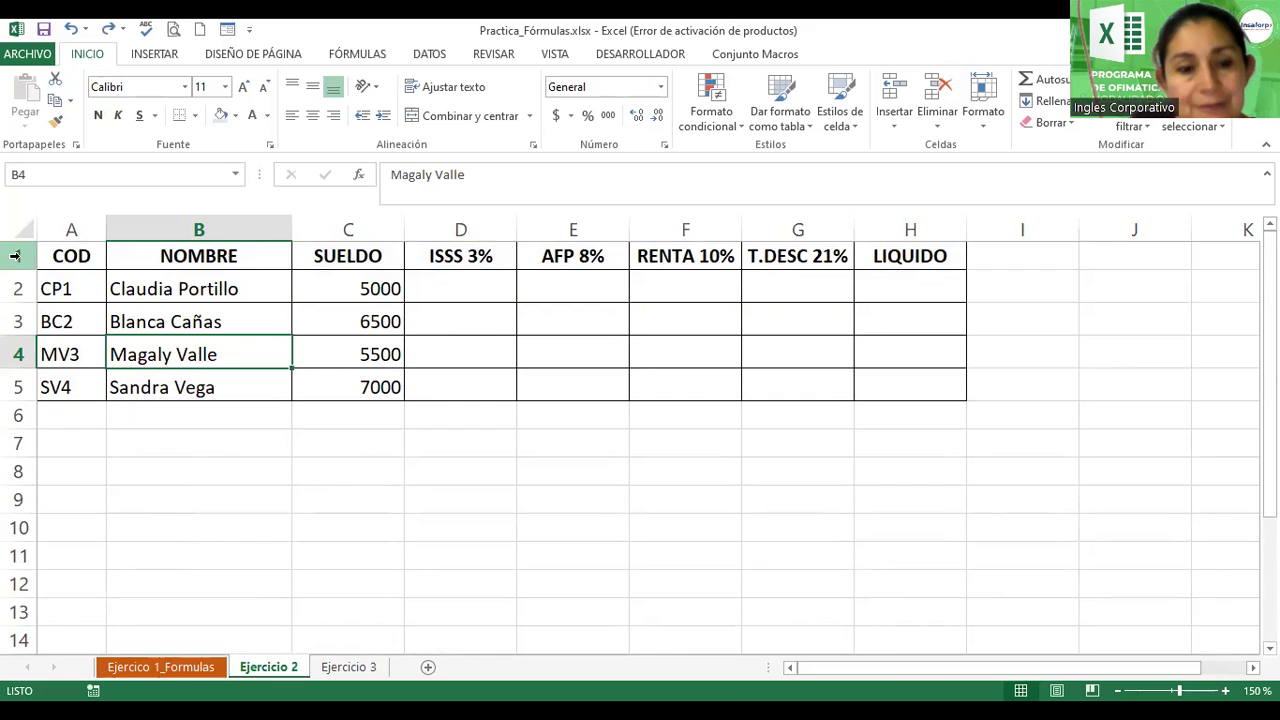
left_click(17, 256)
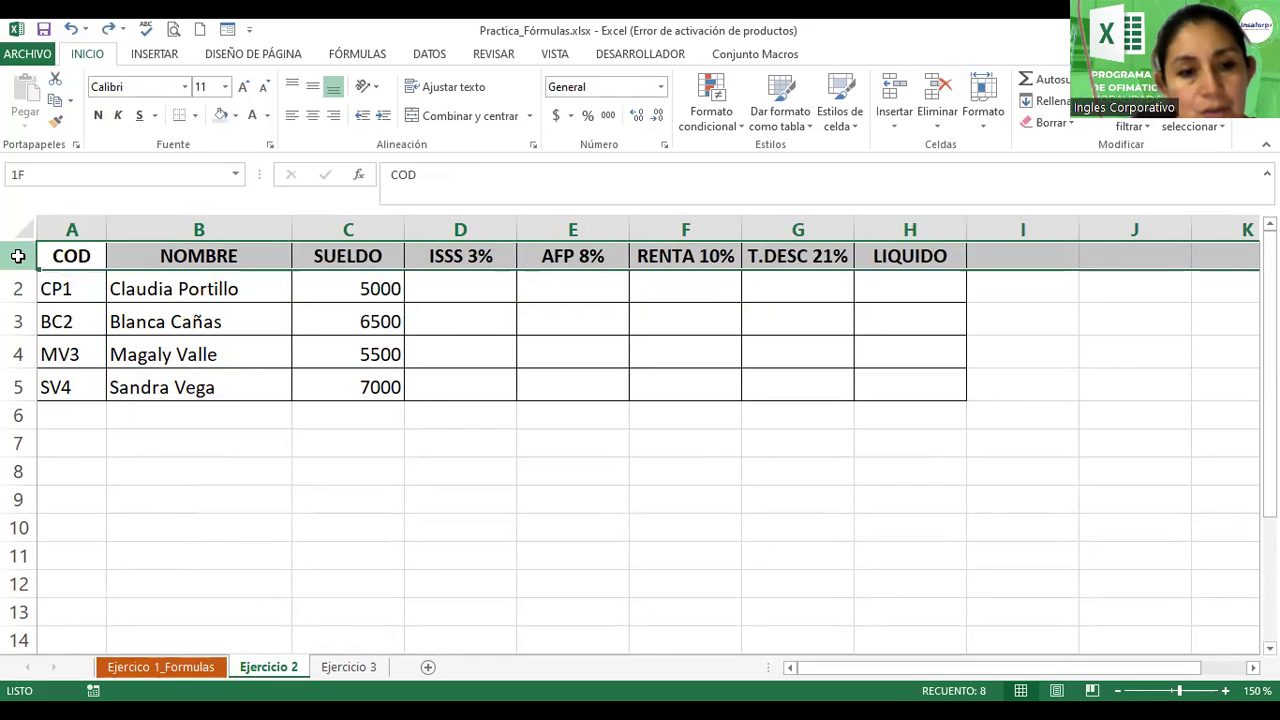
left_click_drag(17, 283, 15, 286)
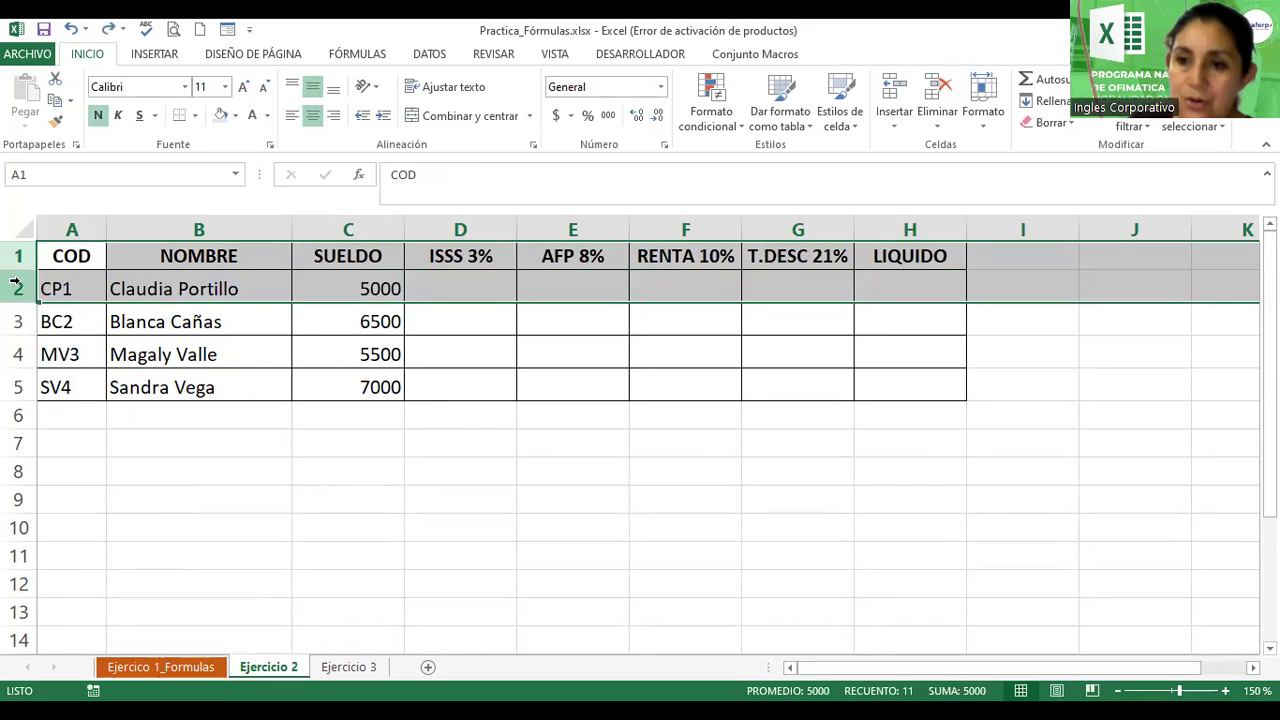
right_click(16, 285)
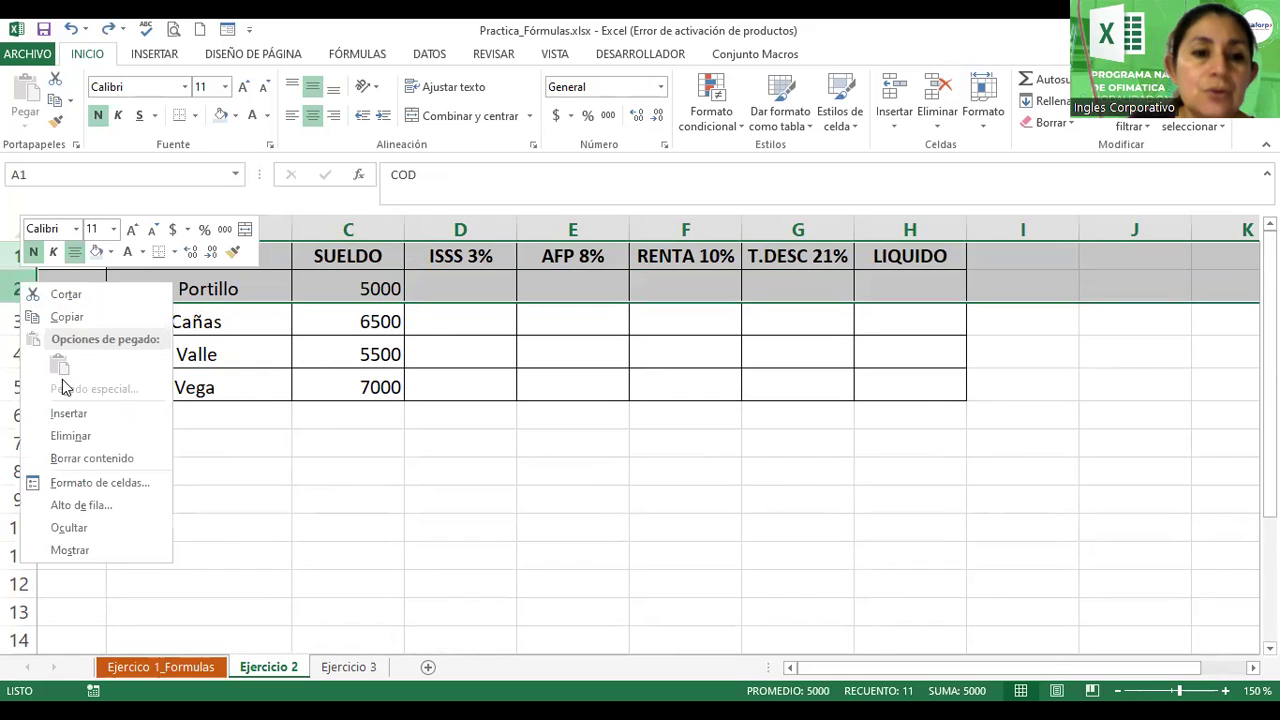
- Insert the two blank rows above the table and select cell A1
left_click(60, 410)
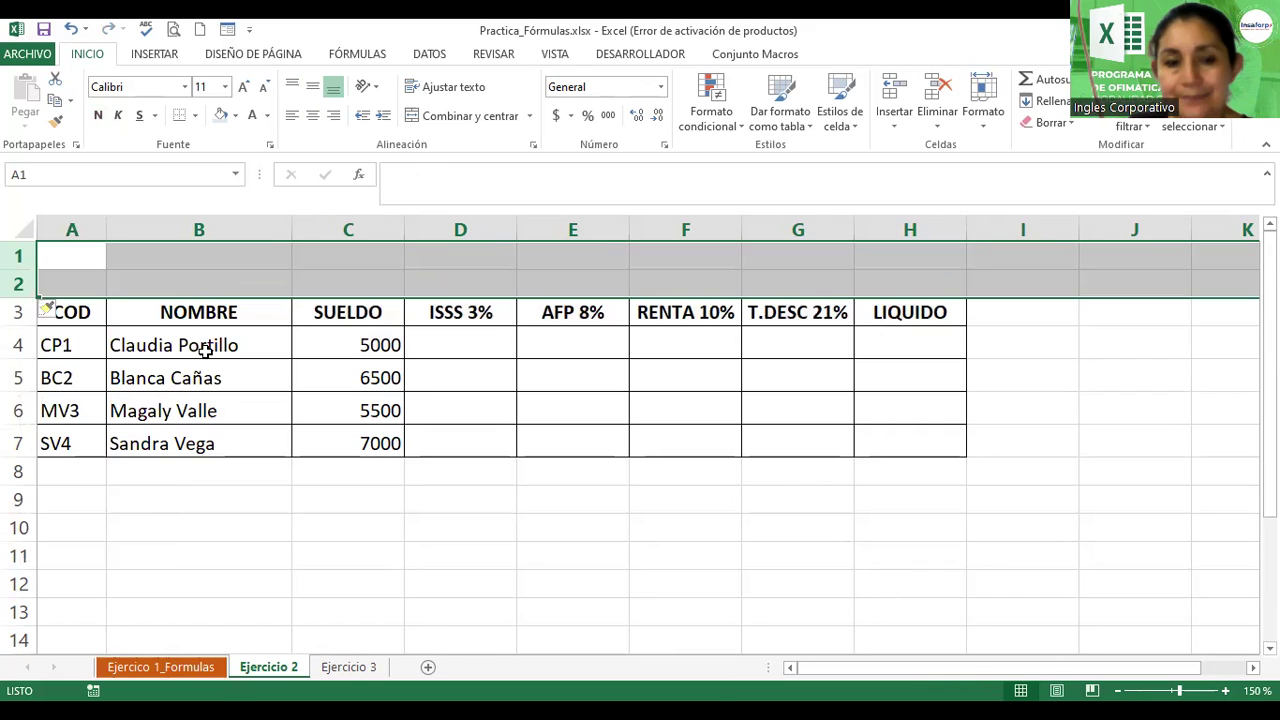
left_click(183, 283)
left_click(87, 268)
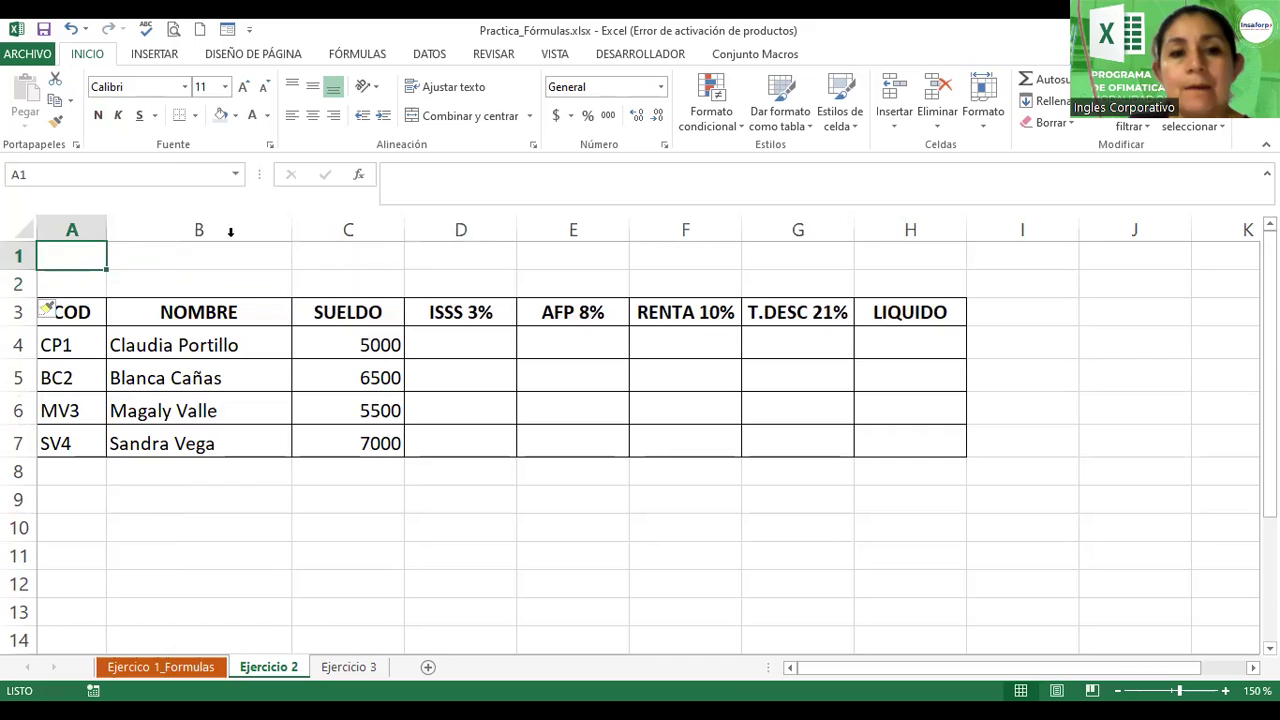
- Add a WordArt text box reading 'Planilla Mensual'
left_click(163, 52)
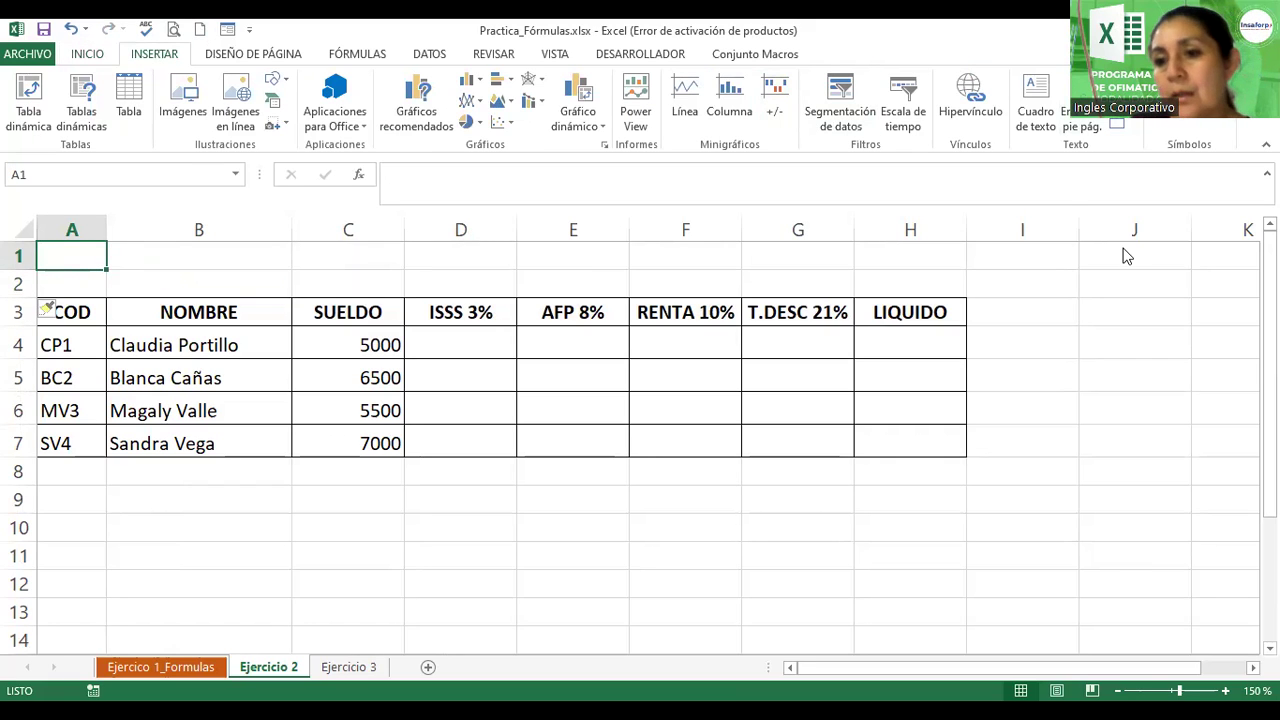
left_click(1115, 110)
left_click(1128, 168)
type("Planilla")
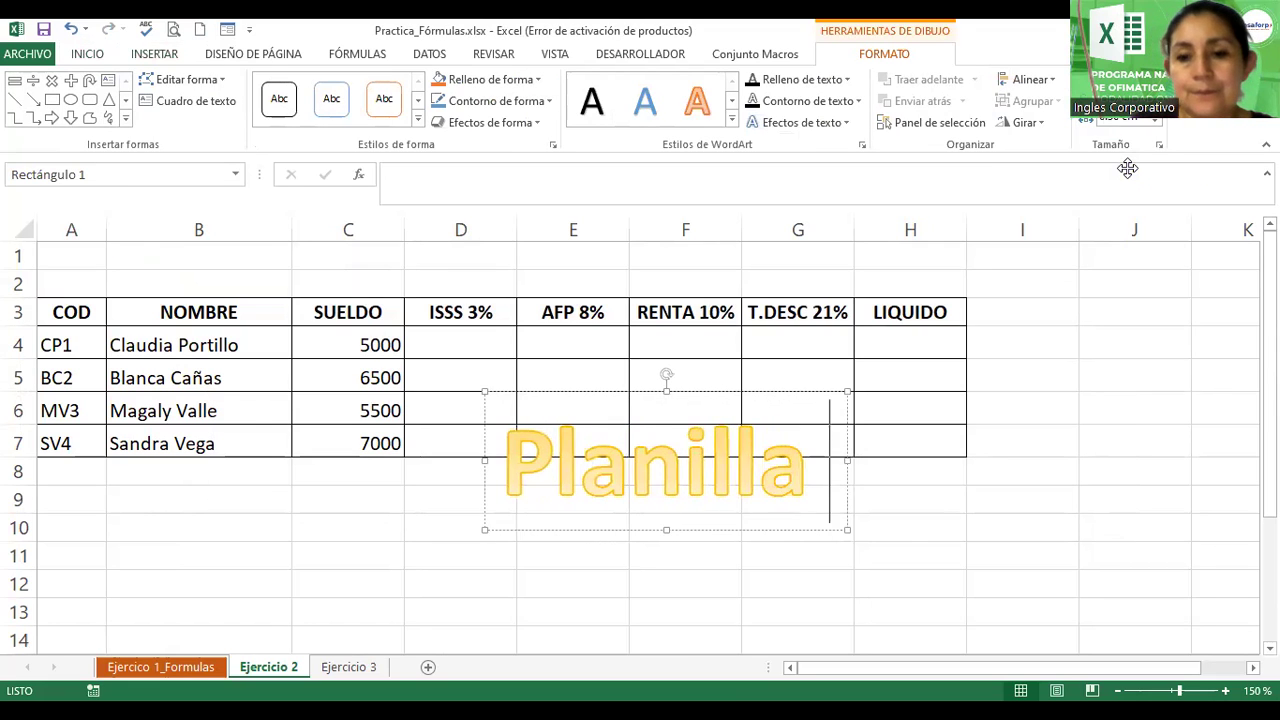
type(" me")
key("BackSpace")
key("BackSpace")
key("BackSpace")
type("men")
key("BackSpace")
key("BackSpace")
key("BackSpace")
type("M")
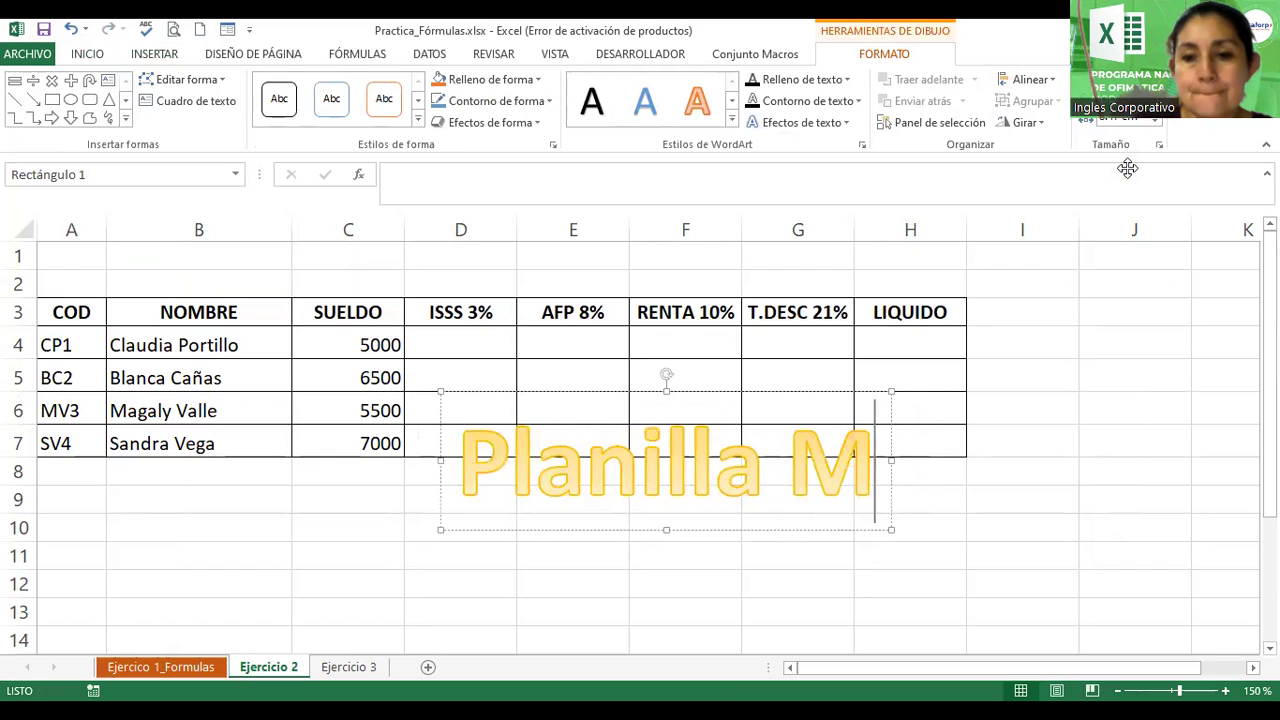
type("ensual")
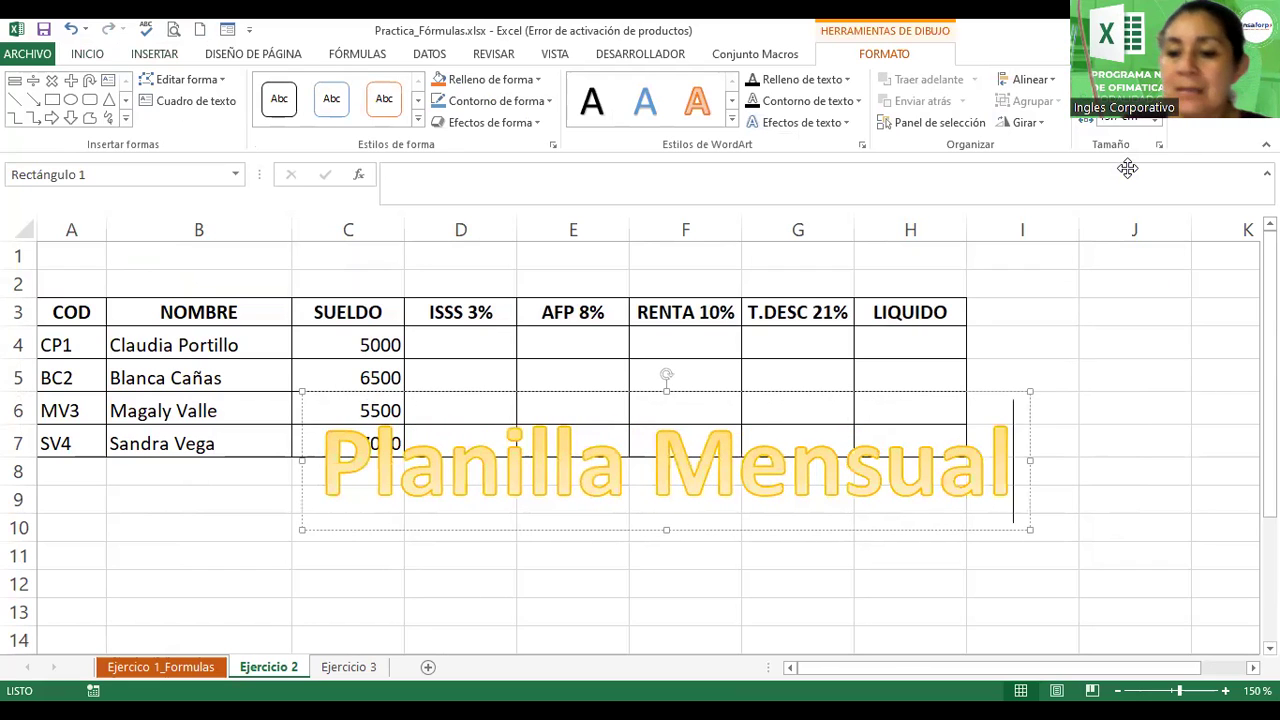
- Shrink the WordArt title to 28 points and move it above the table headers
key("ctrl+a")
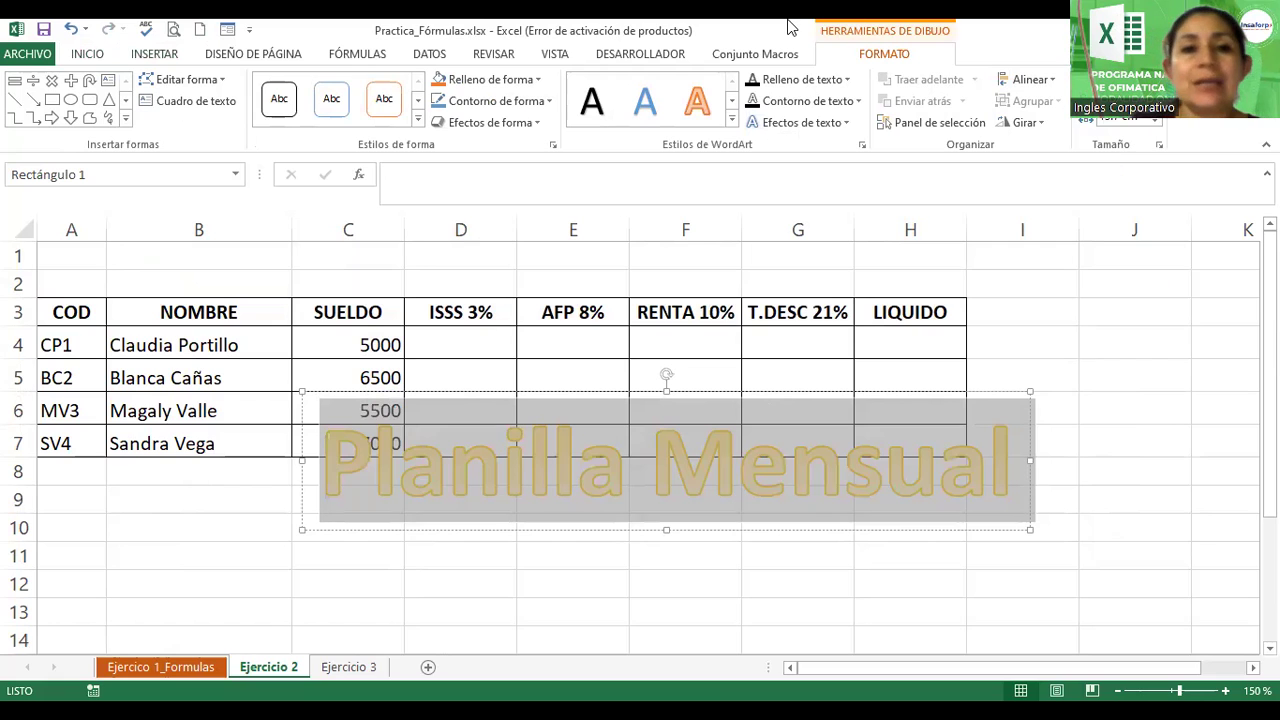
left_click(96, 55)
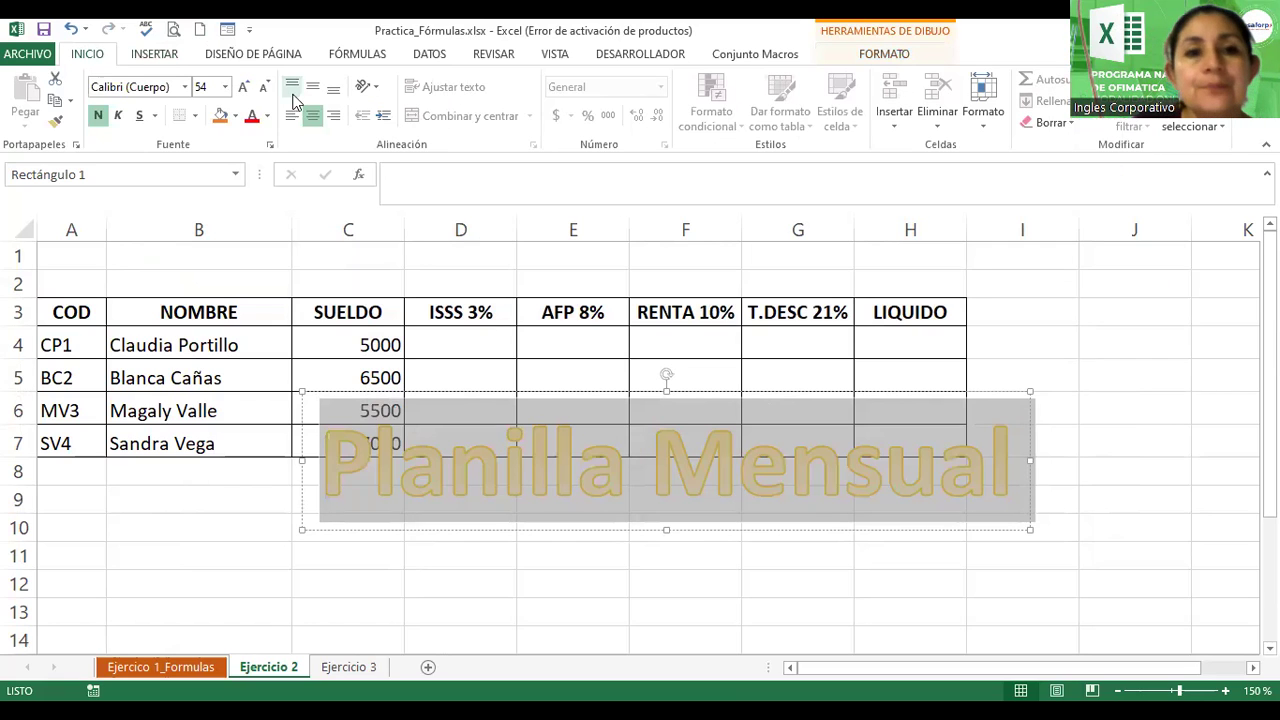
left_click(265, 88)
left_click(265, 88)
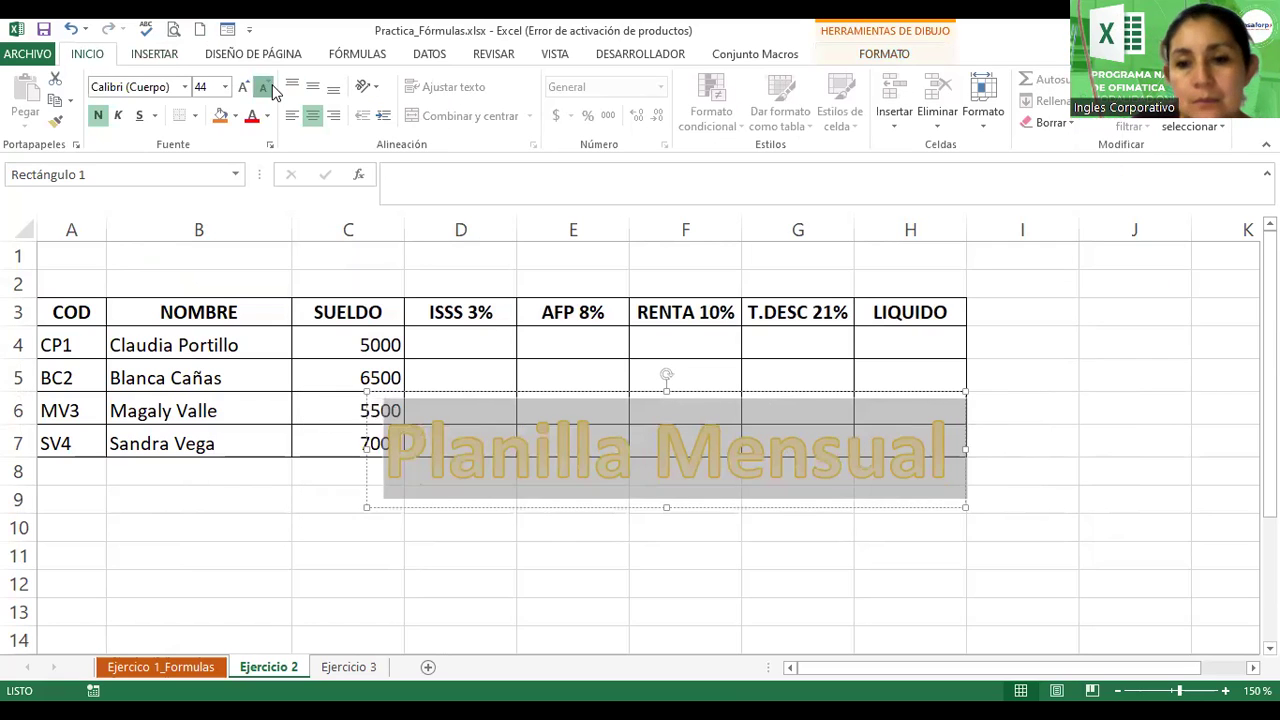
left_click(265, 88)
left_click(265, 88)
left_click(266, 88)
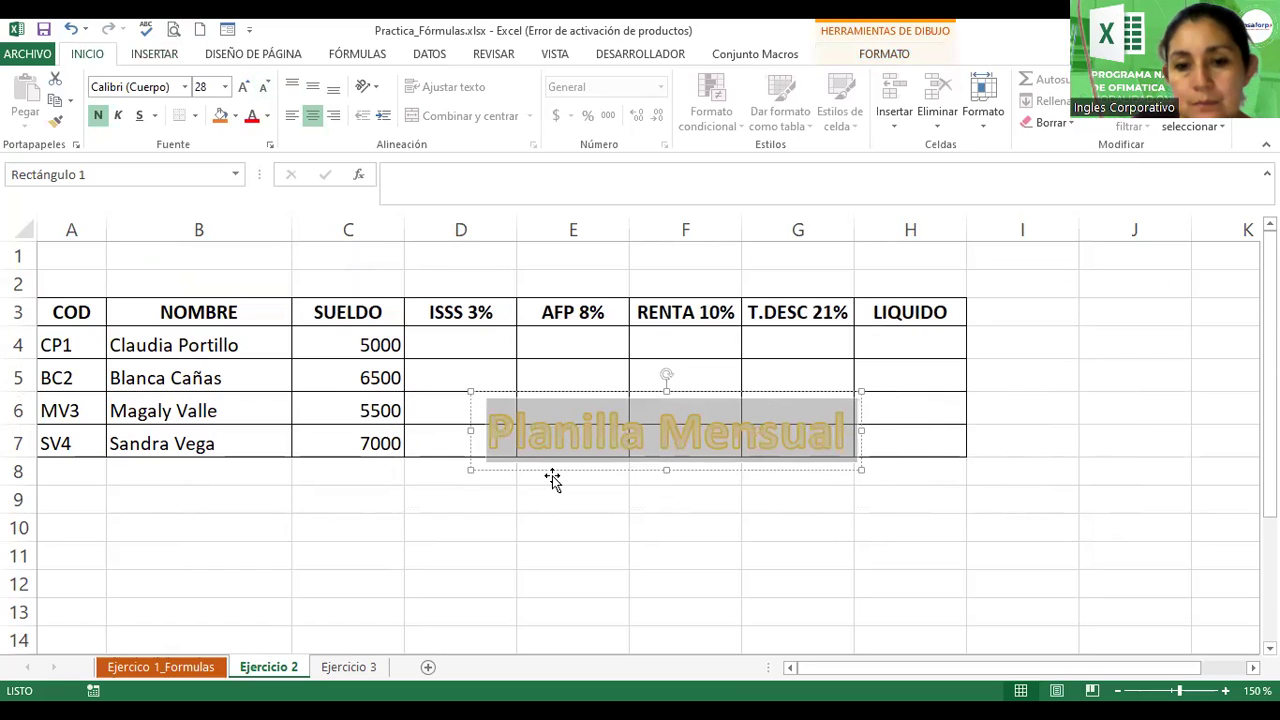
left_click_drag(552, 473, 405, 322)
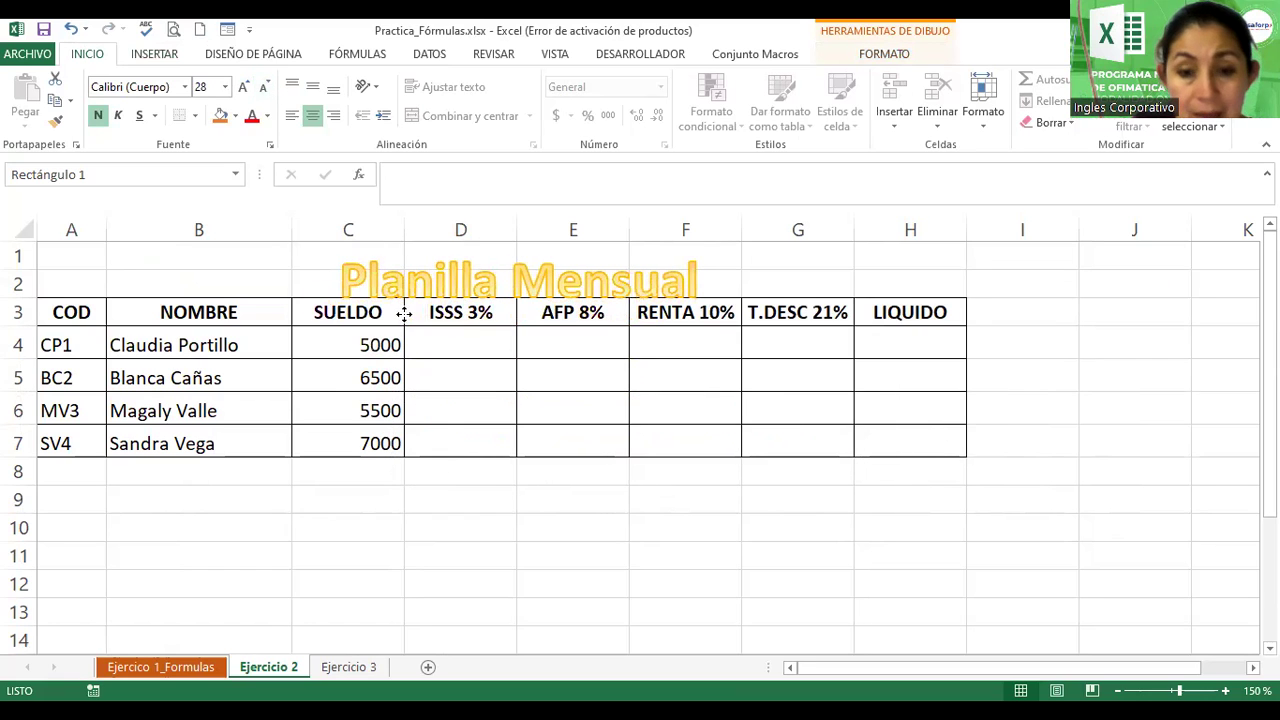
- Heighten row 1, stretch the title box across columns A–H, and fill it orange
left_click_drag(31, 272, 28, 337)
left_click(380, 289)
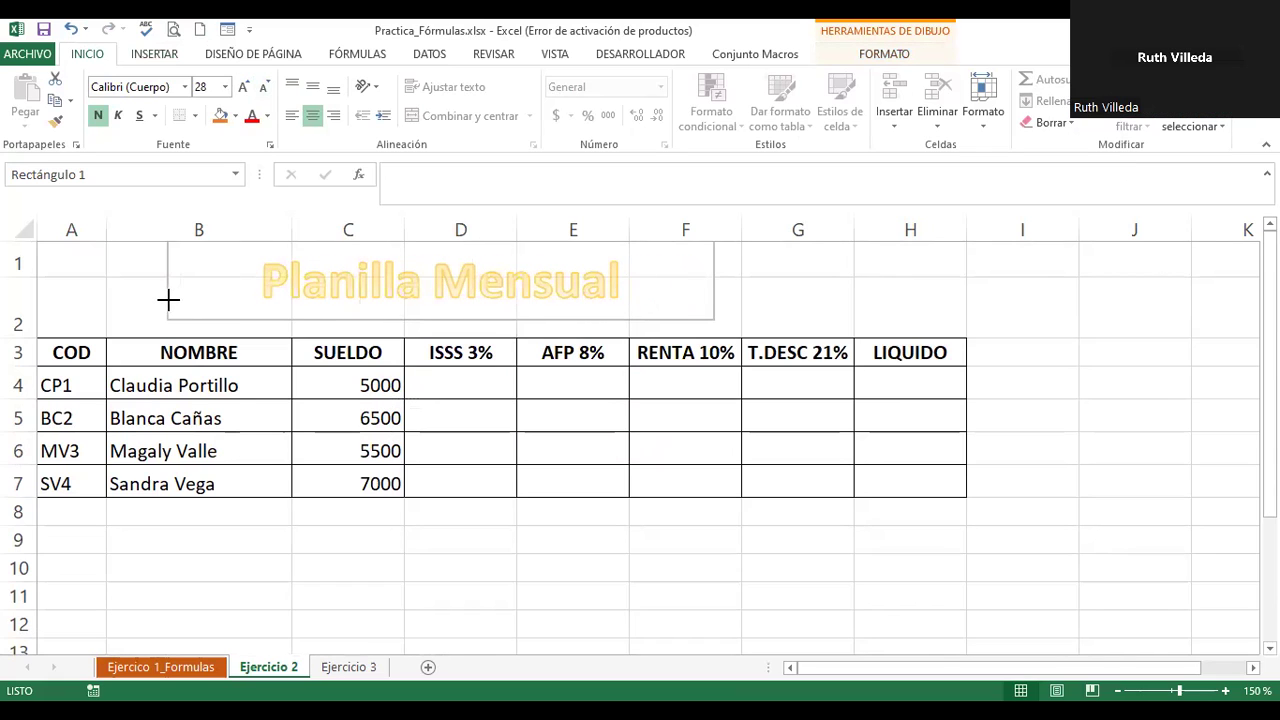
left_click_drag(325, 279, 133, 310)
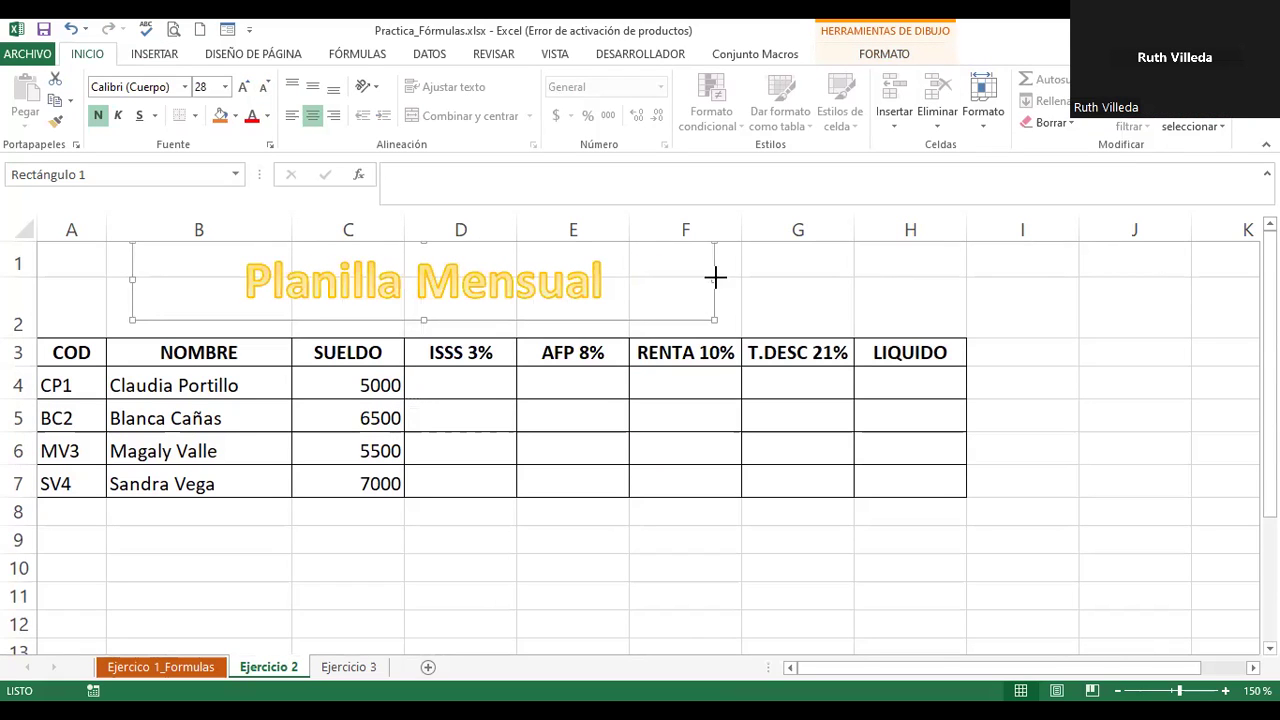
left_click_drag(715, 279, 966, 279)
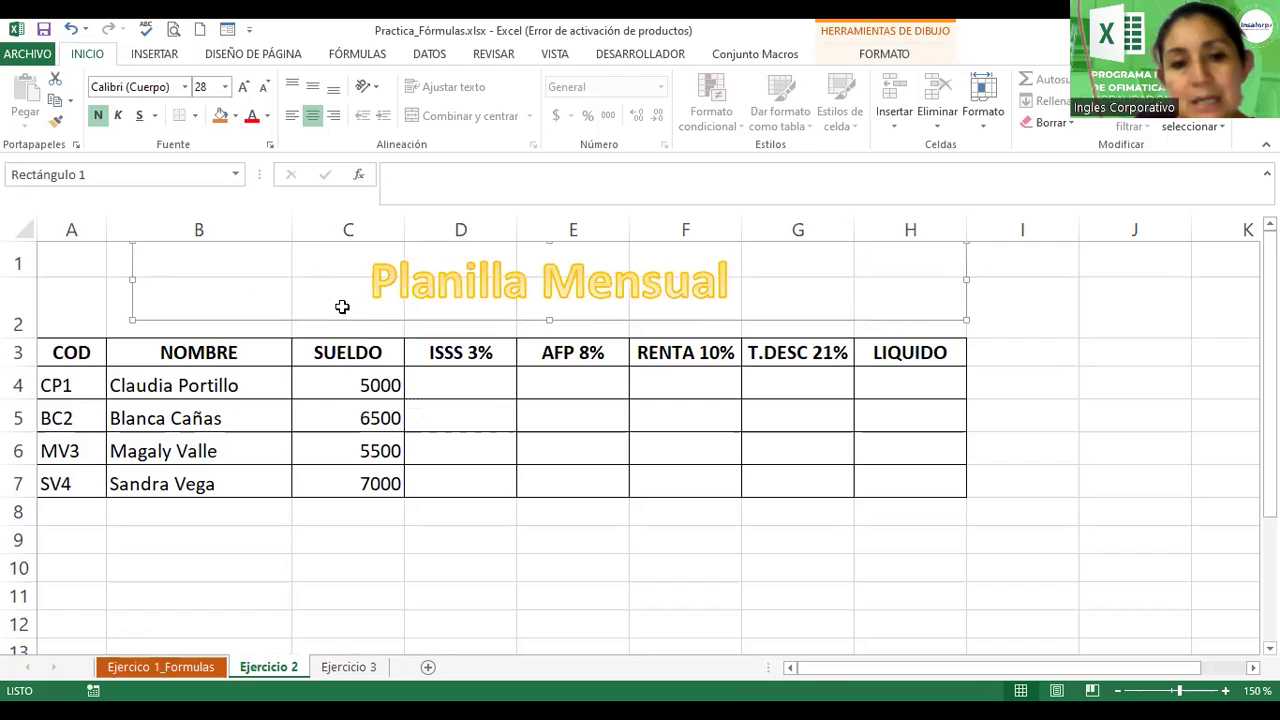
left_click_drag(130, 278, 42, 288)
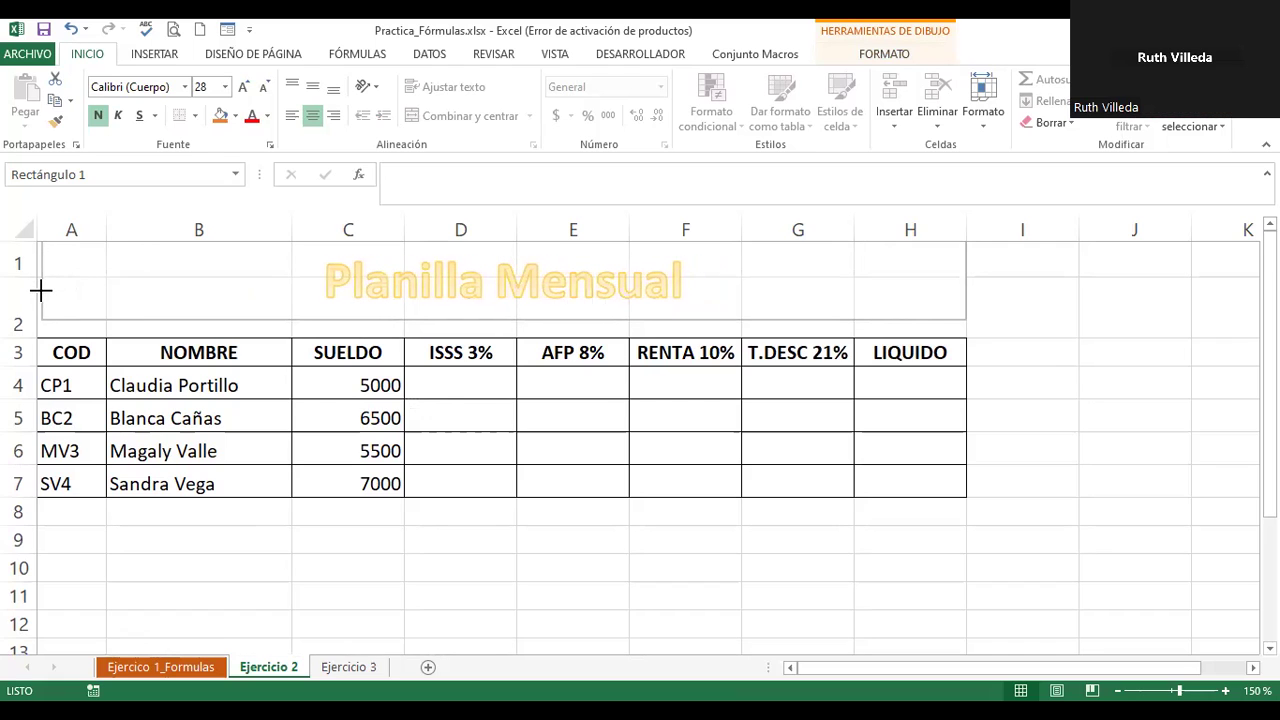
left_click(220, 115)
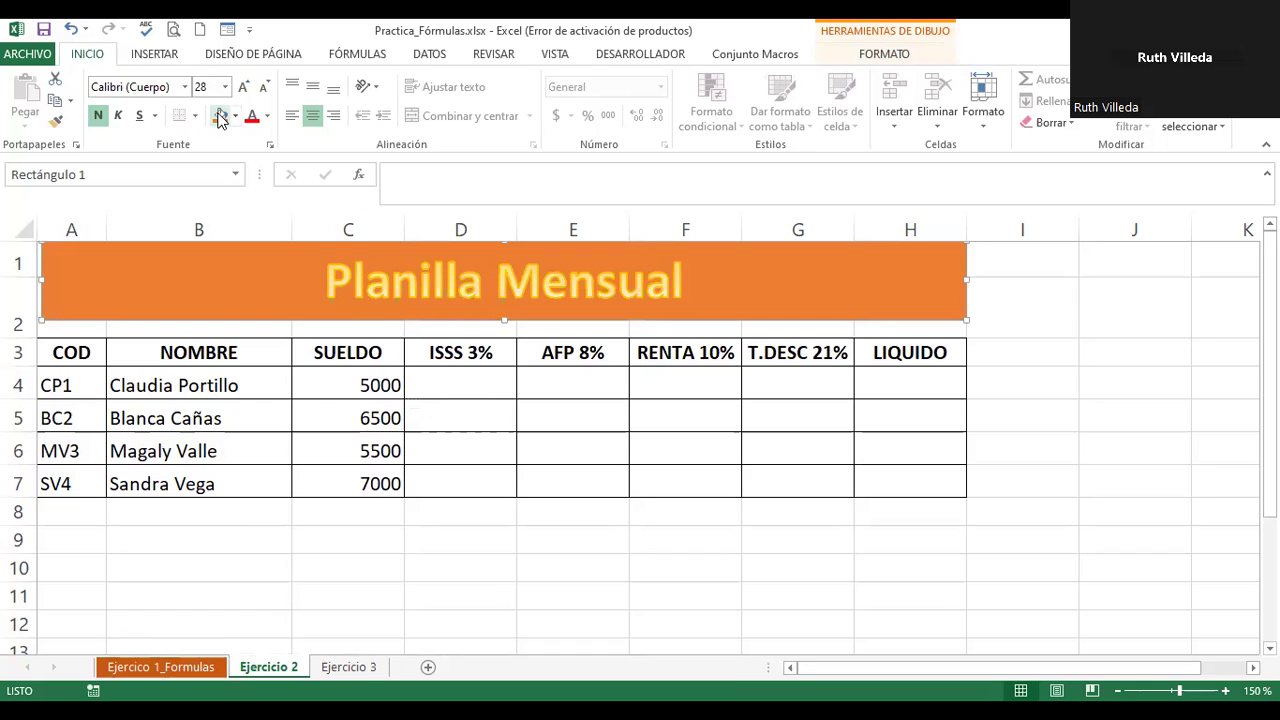
left_click(482, 445)
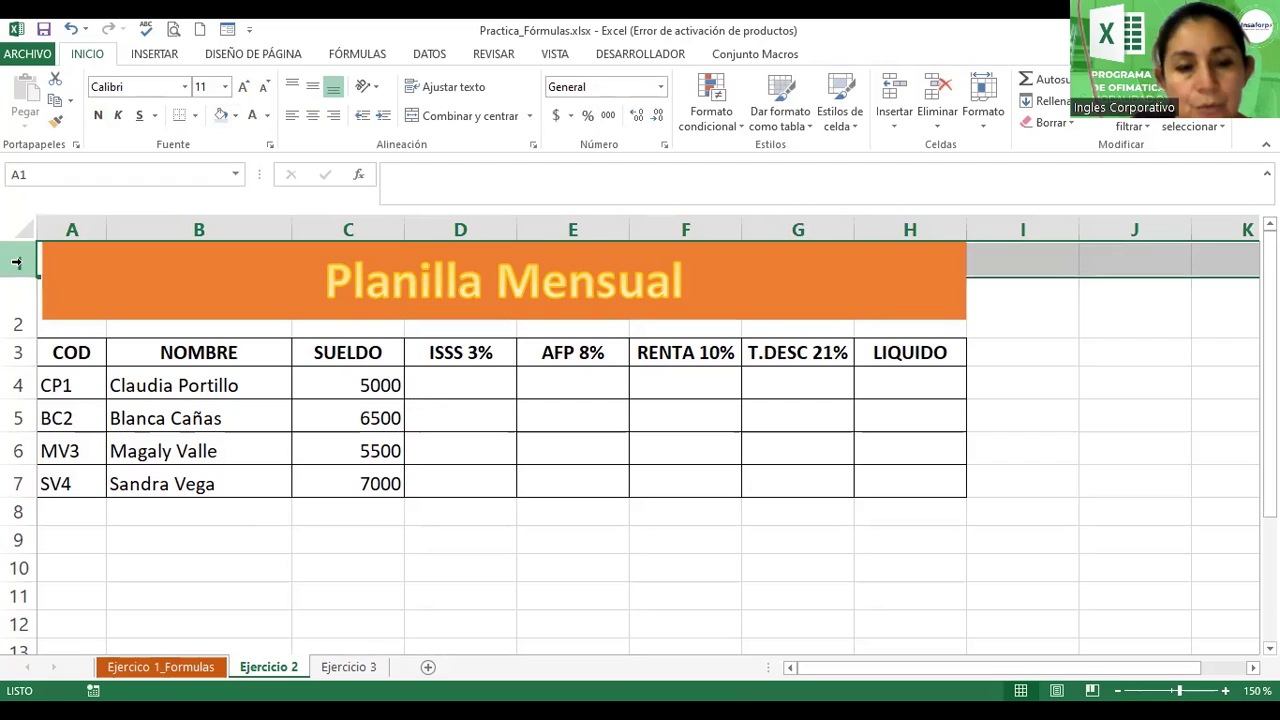
- Extend the orange banner's bottom edge to the row 3 border and widen it slightly right
left_click(21, 279)
left_click_drag(21, 279, 21, 326)
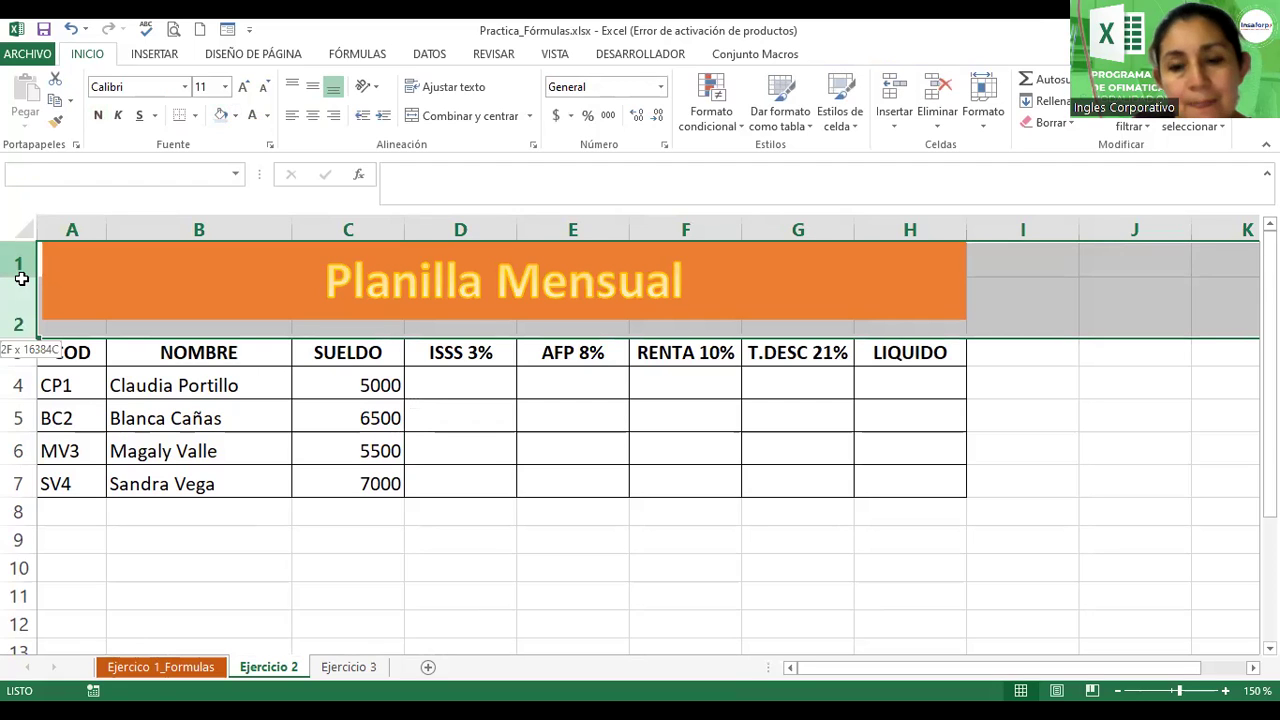
right_click(22, 280)
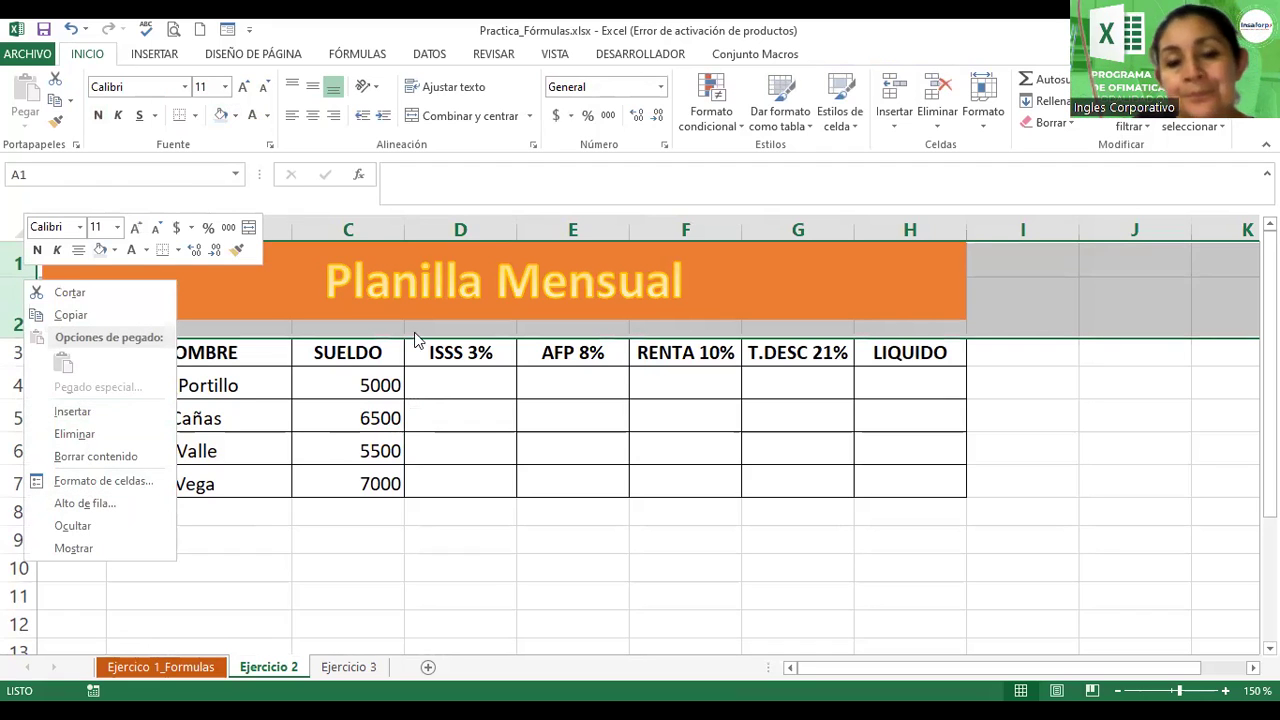
left_click(472, 308)
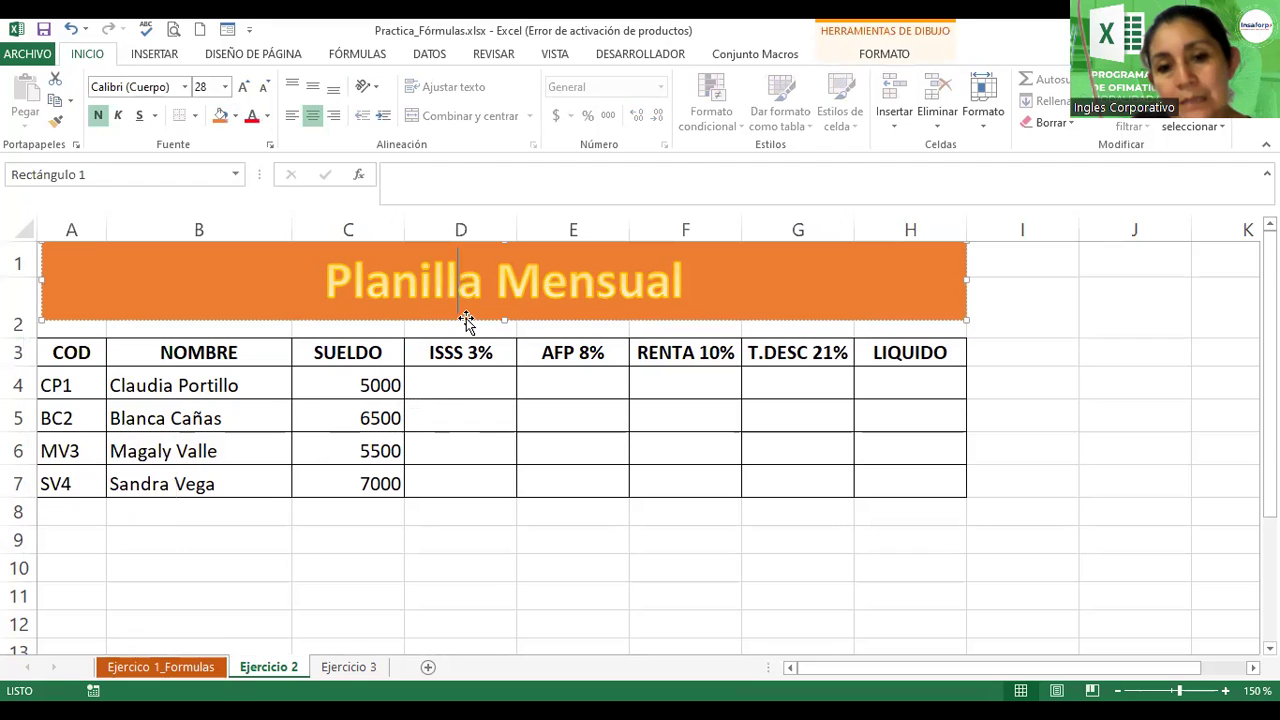
left_click_drag(503, 320, 492, 333)
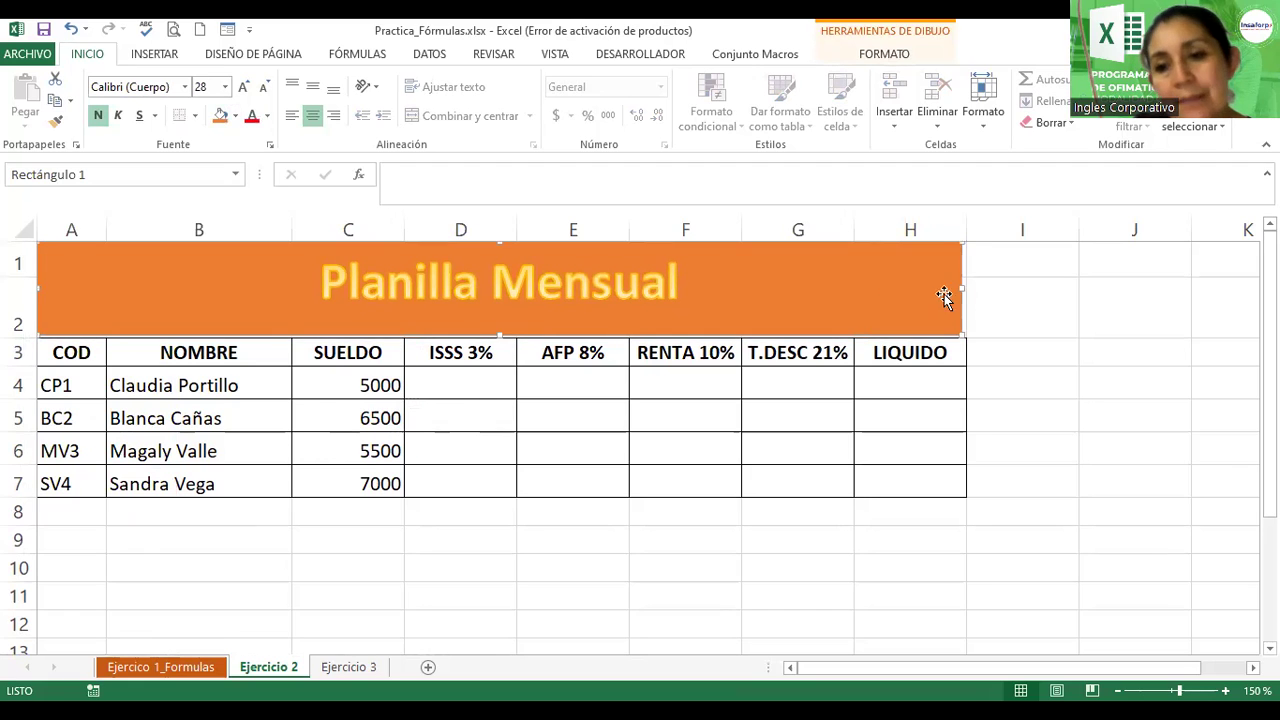
left_click_drag(963, 286, 968, 286)
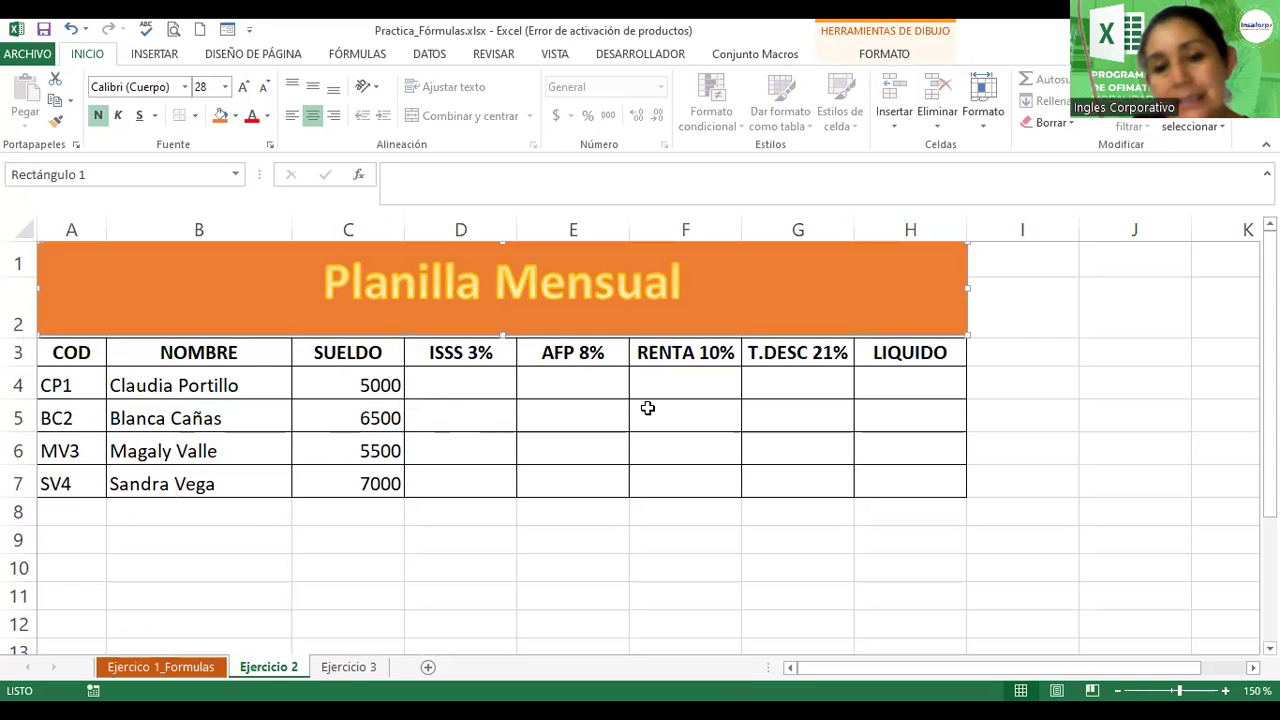
left_click(439, 380)
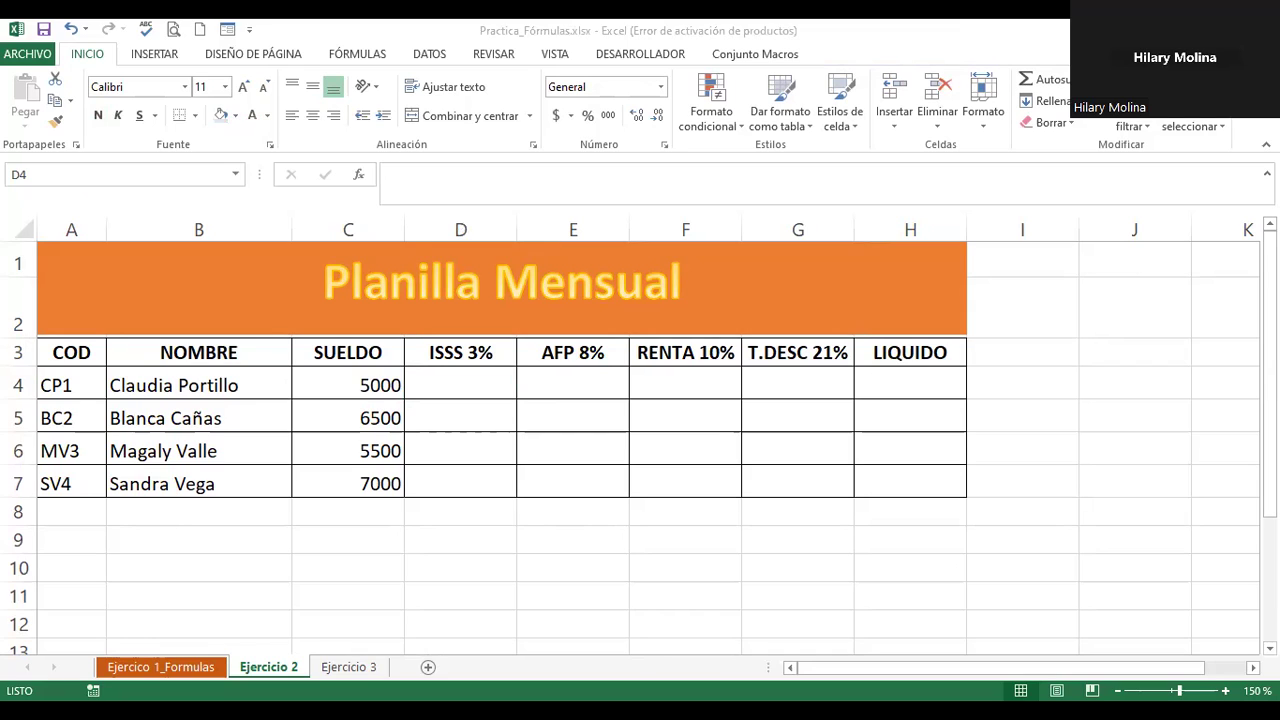
- Line up the banner's right edge with the H/I column border and show its Format tools
left_click(150, 54)
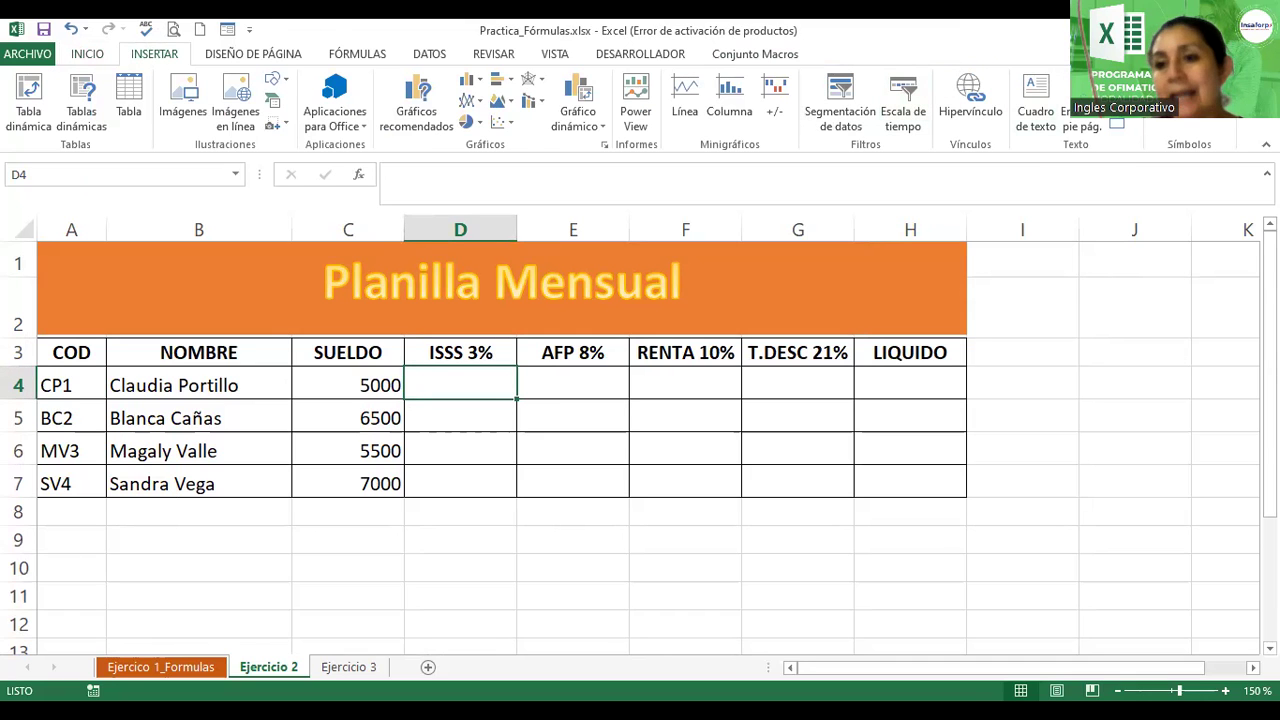
left_click(1120, 110)
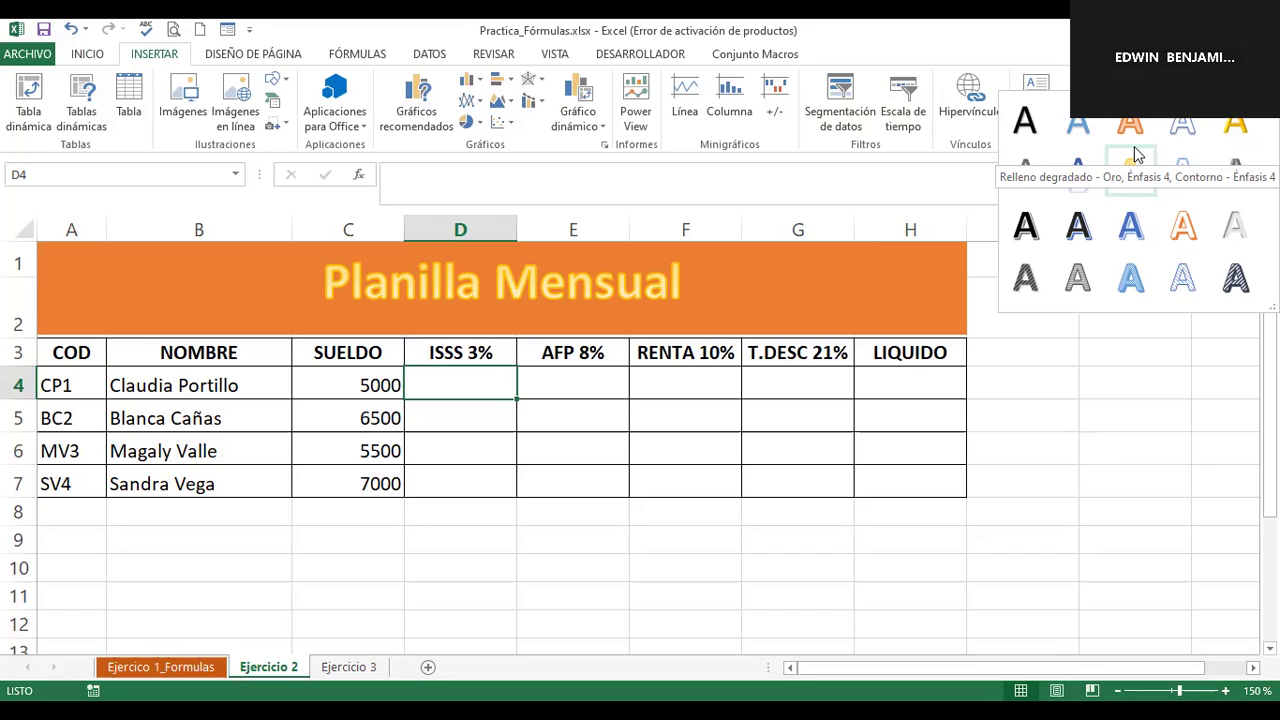
left_click(848, 275)
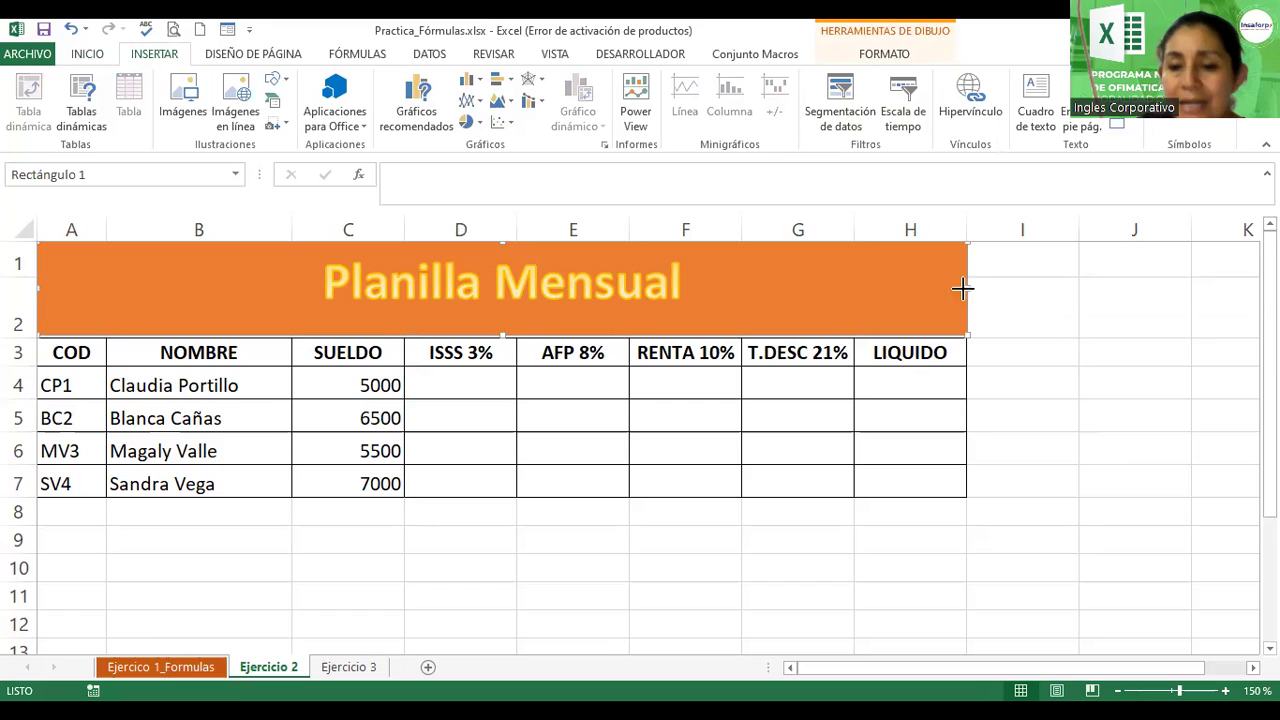
left_click_drag(962, 289, 972, 289)
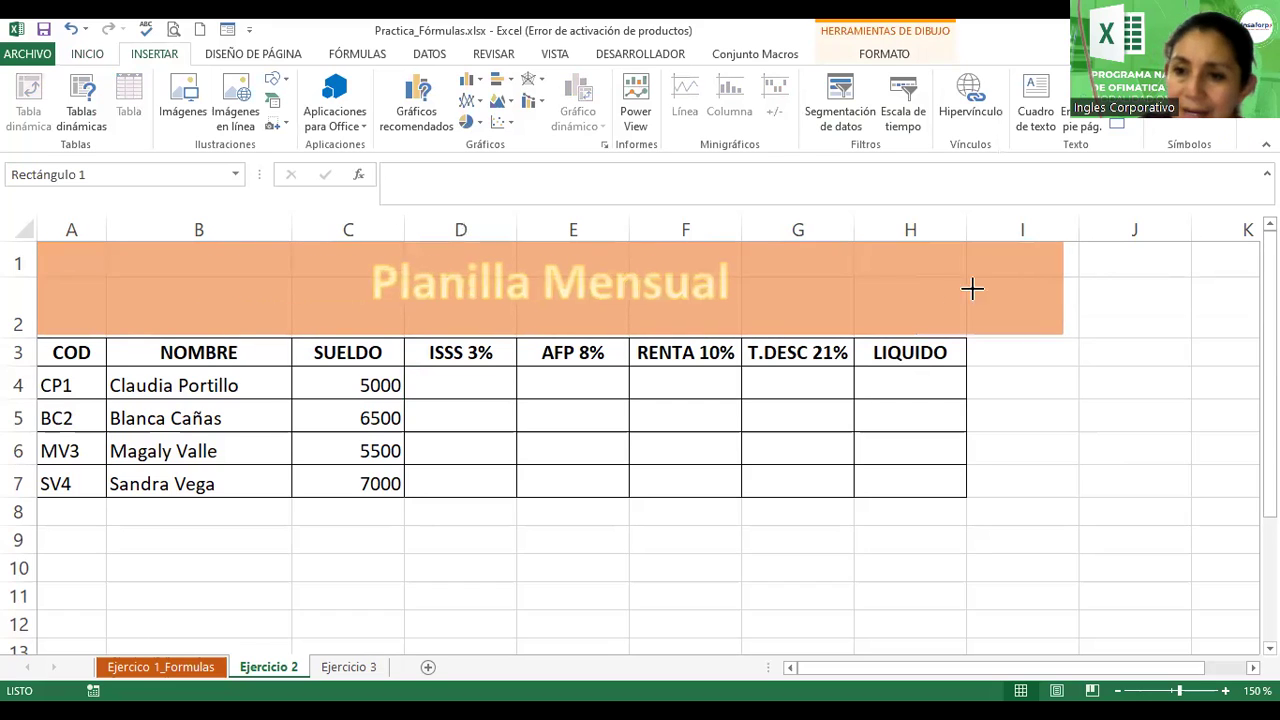
left_click_drag(972, 289, 965, 311)
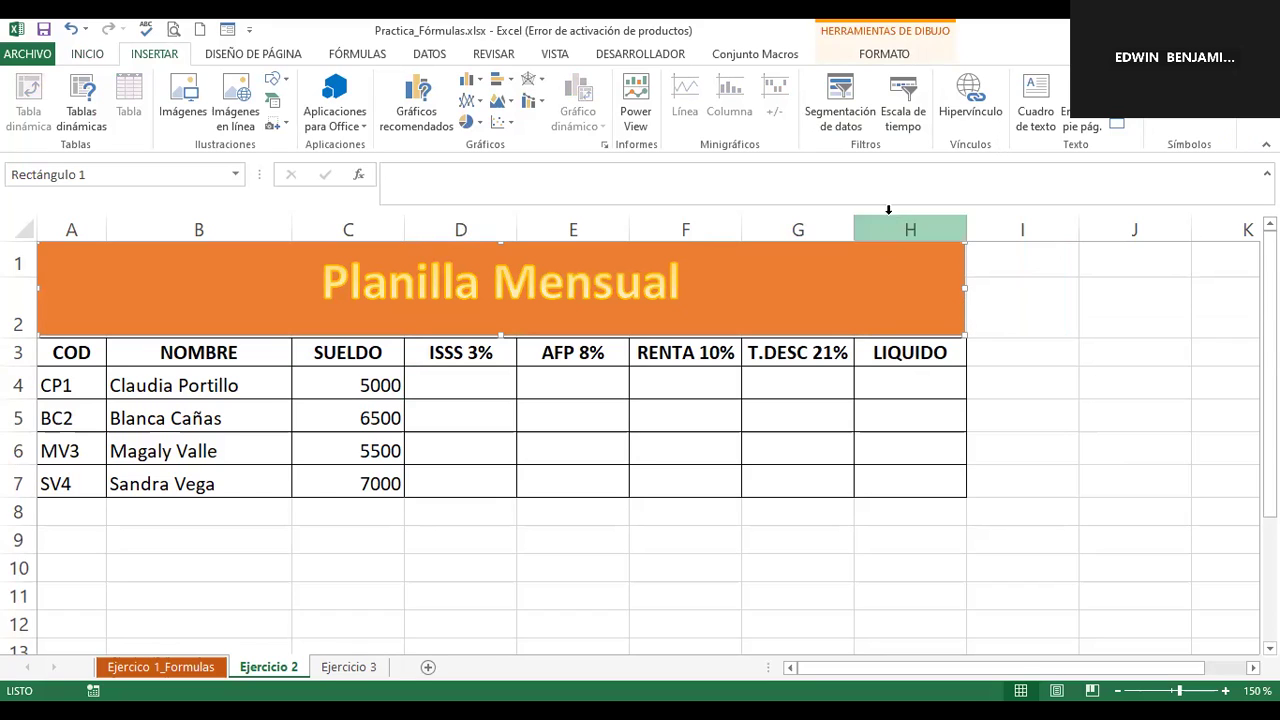
left_click(867, 56)
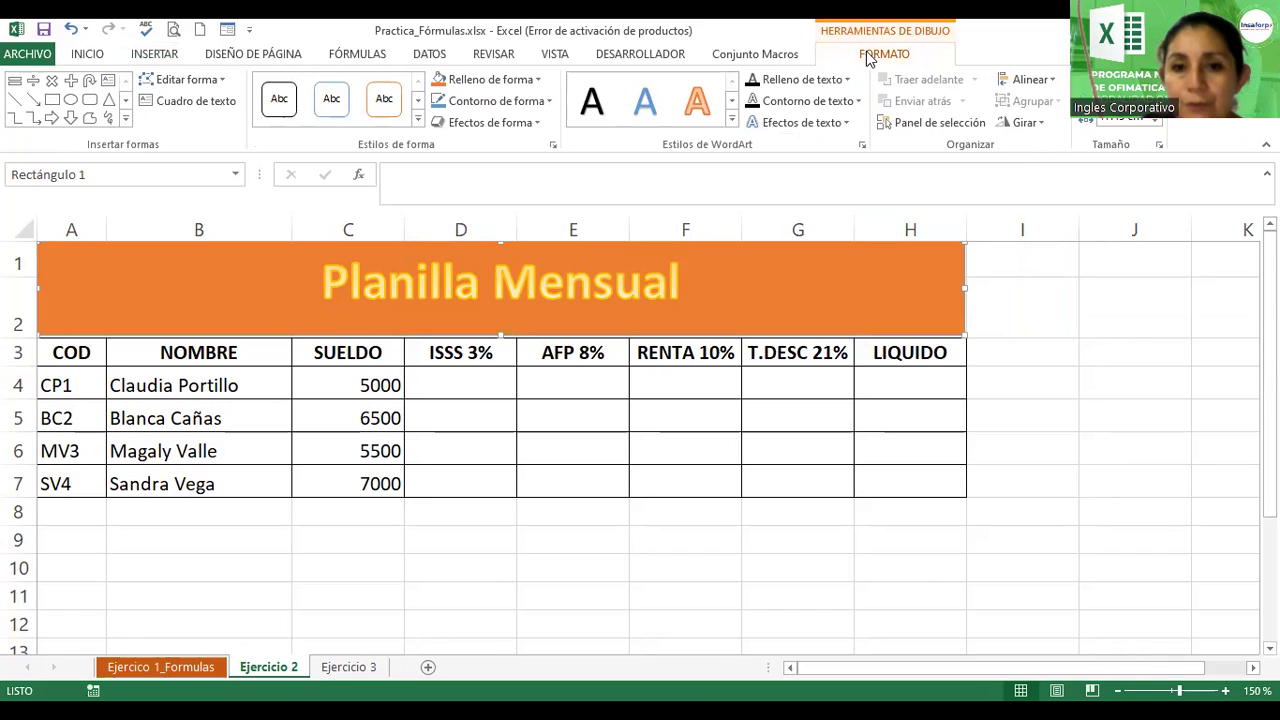
- Apply a blue intense-effect shape style to the Planilla Mensual banner
left_click(418, 122)
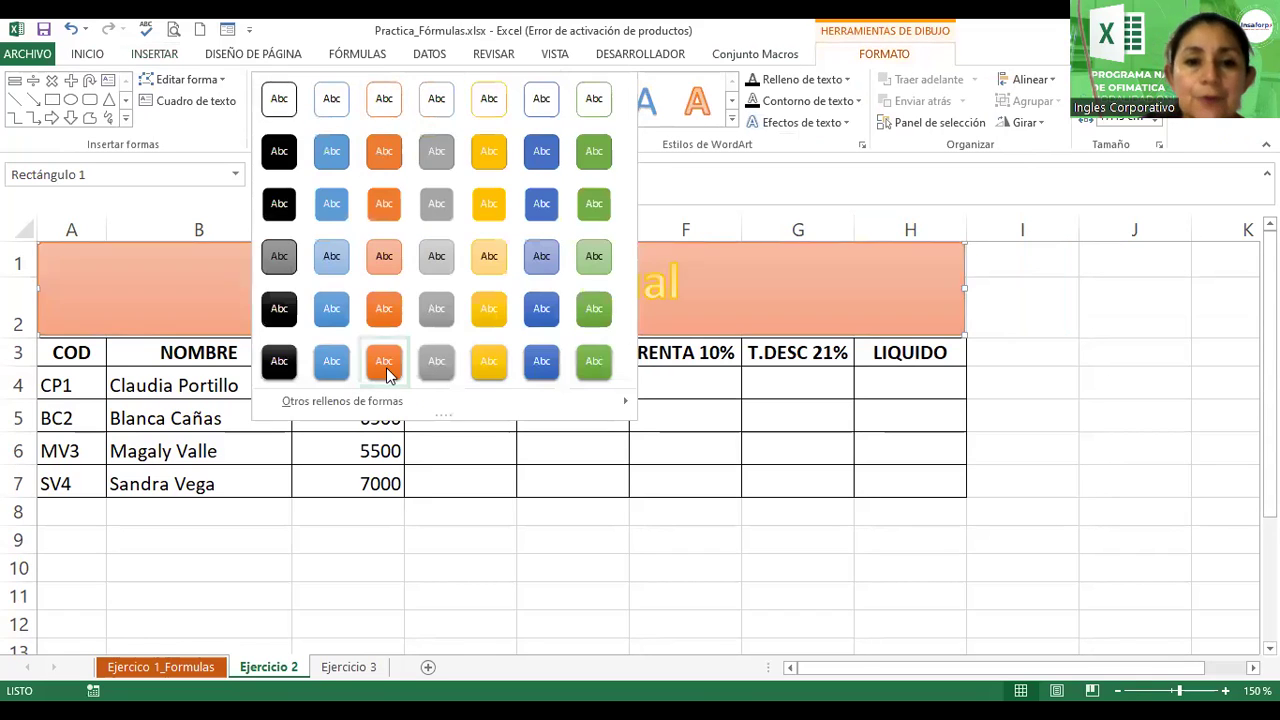
left_click(540, 318)
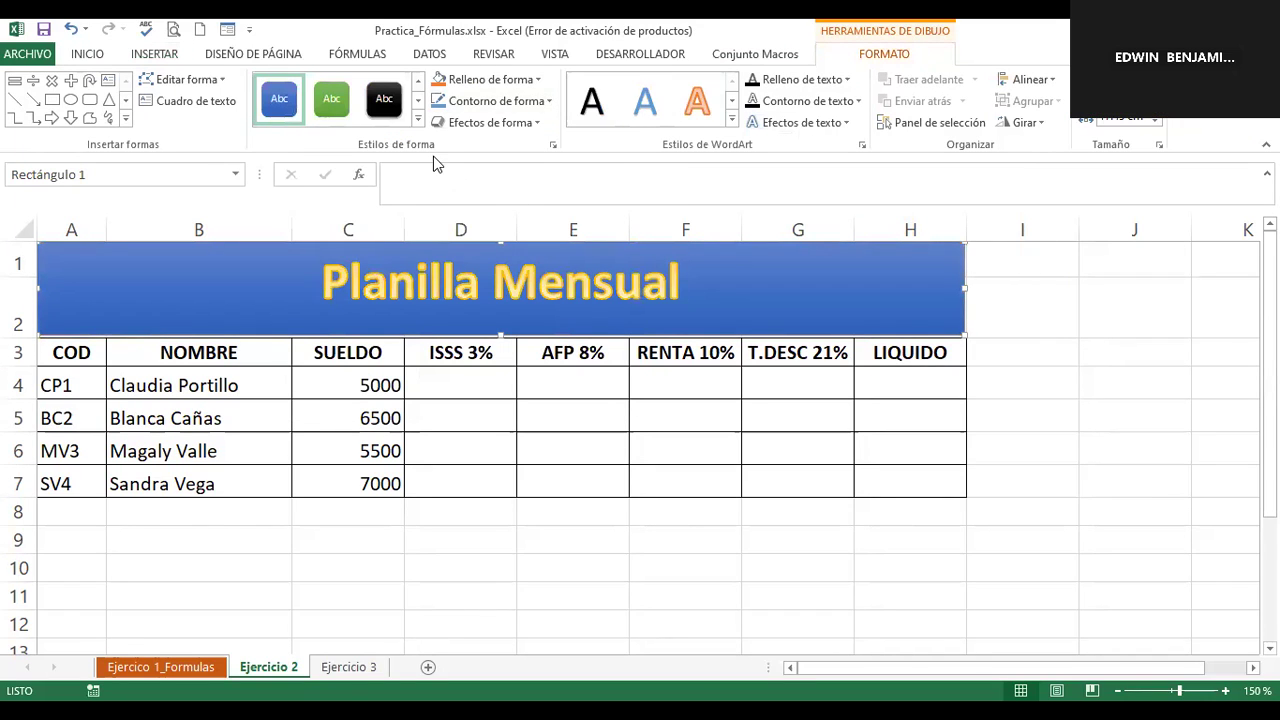
left_click(417, 120)
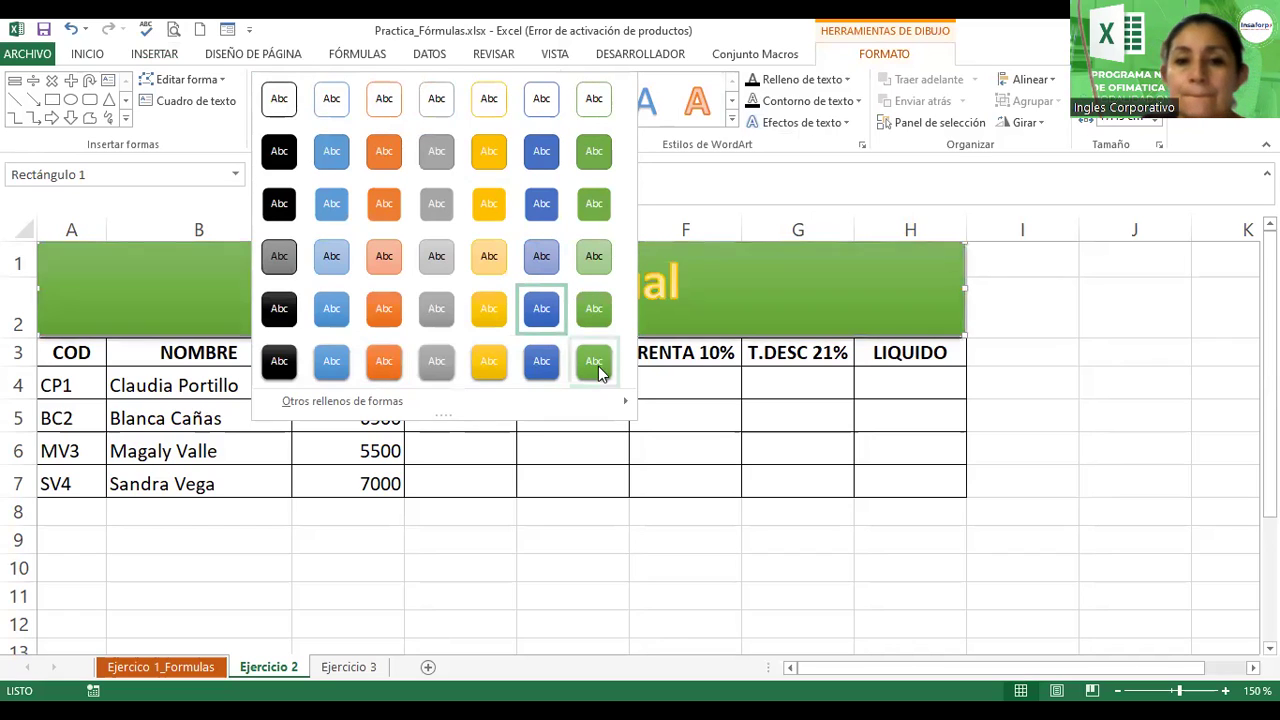
- Draw an up-arrow callout under the table labelled 'Uso de Fórmulas y funciones'
left_click(349, 572)
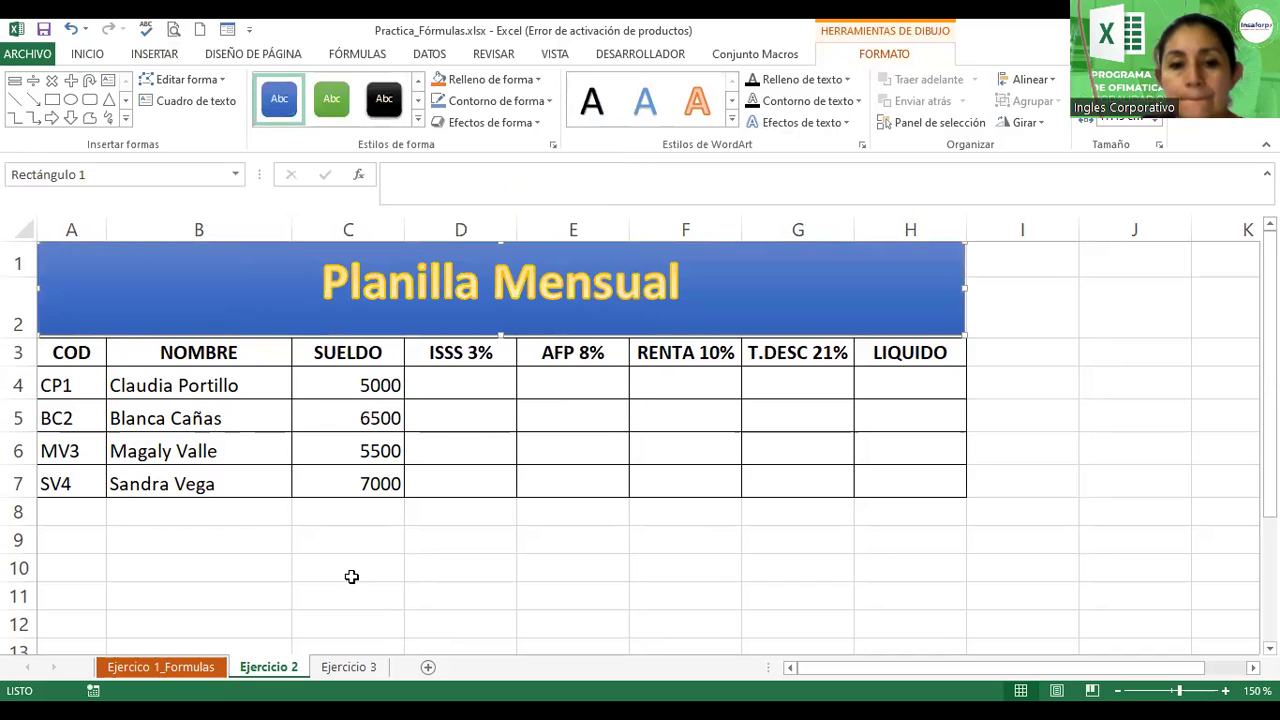
left_click(349, 568)
left_click(150, 55)
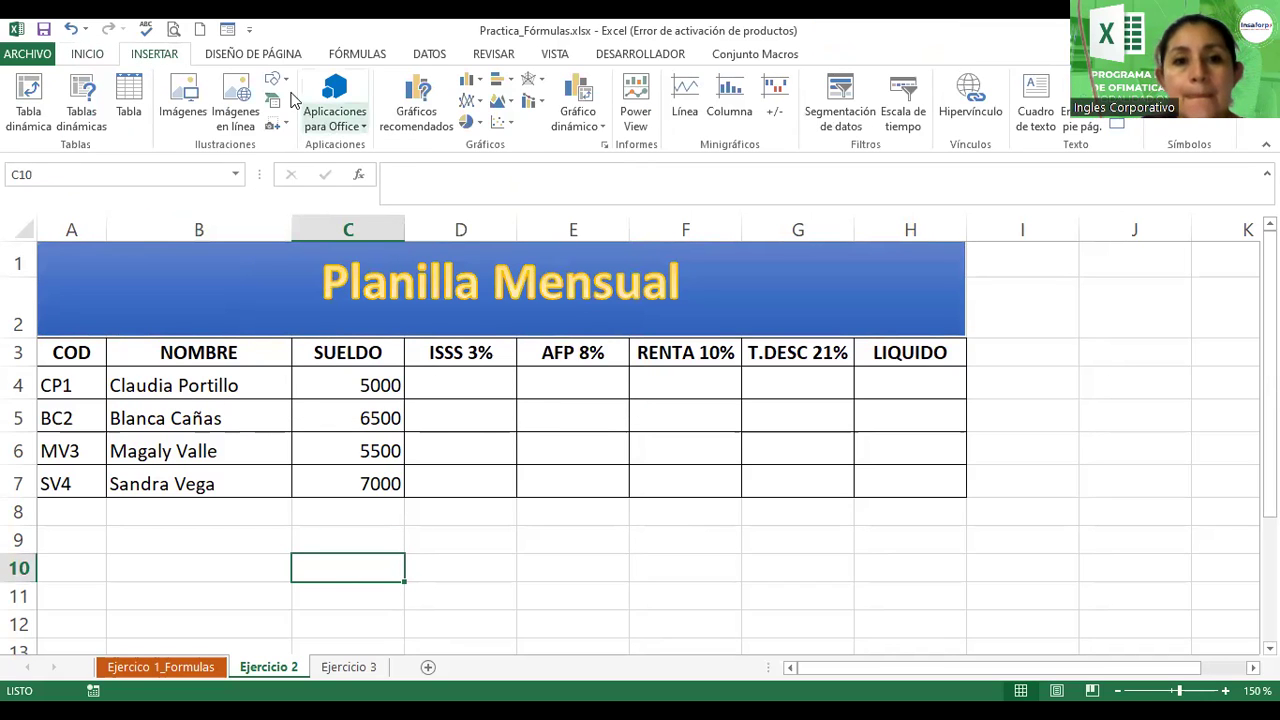
left_click(283, 77)
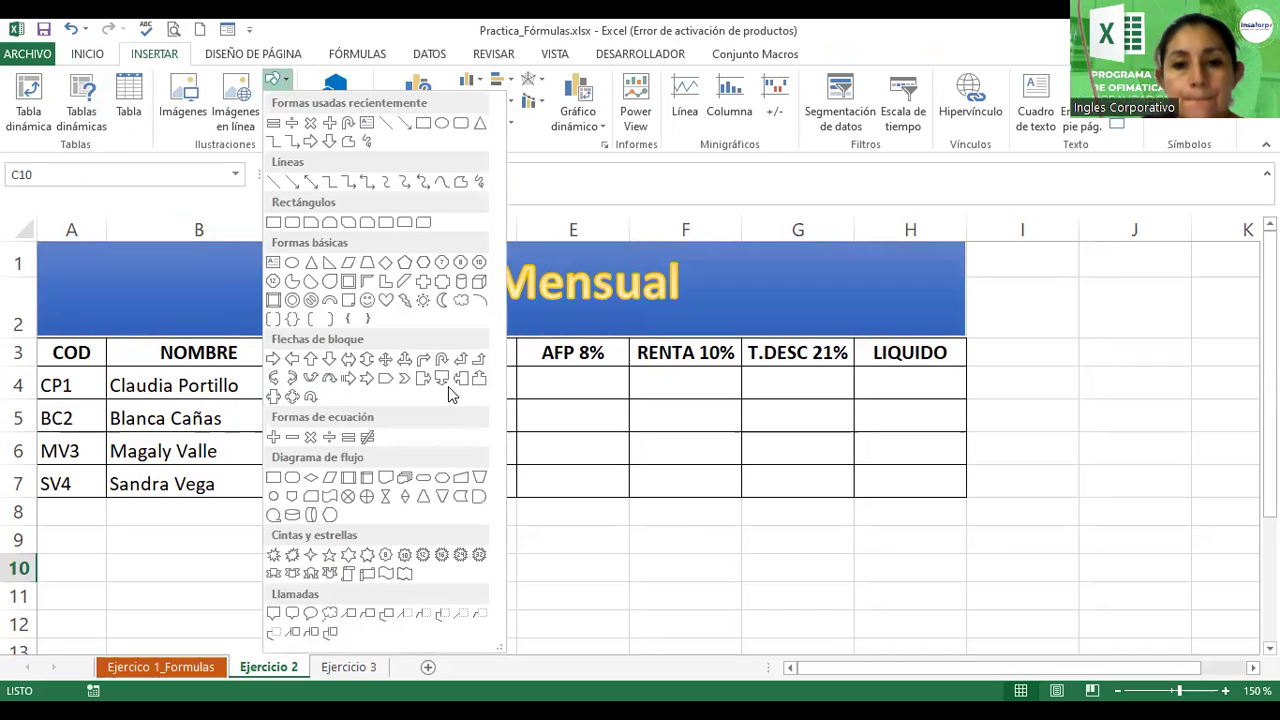
left_click(478, 379)
left_click_drag(396, 531, 601, 617)
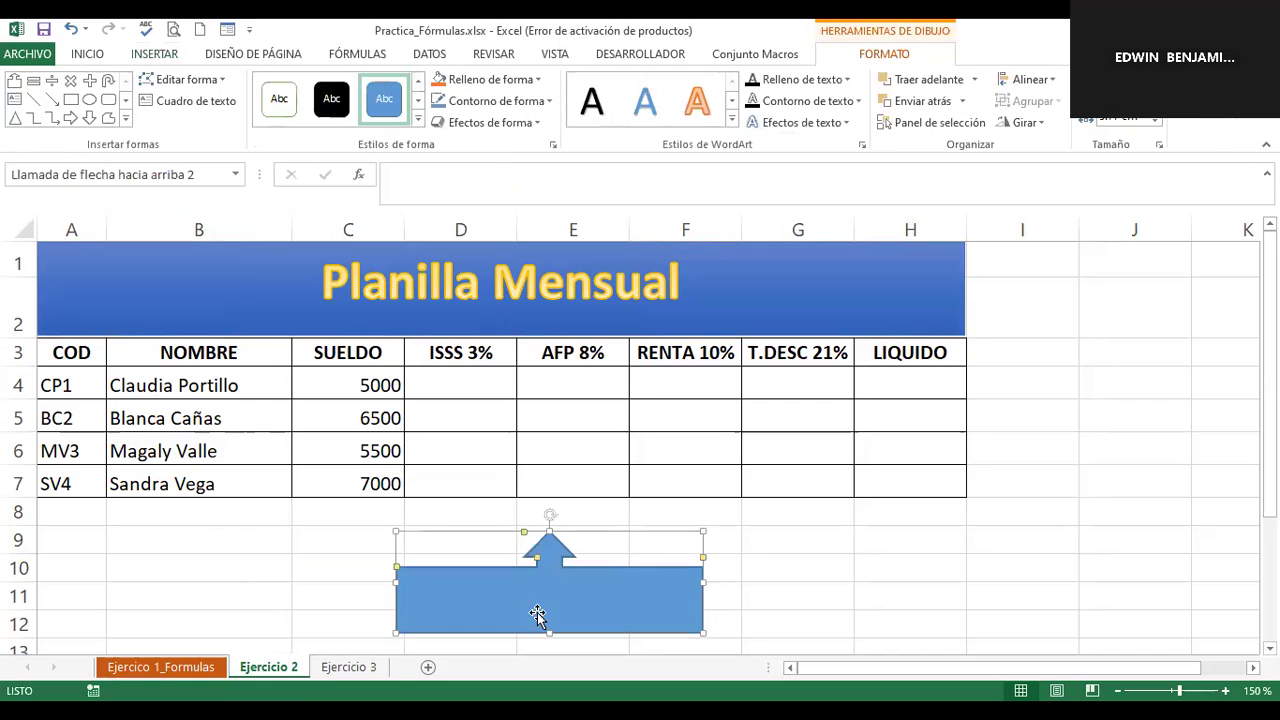
type("Uso de F")
type("ó")
scroll(540, 612, "up", 1)
scroll(540, 610, "up", 1)
type("ru")
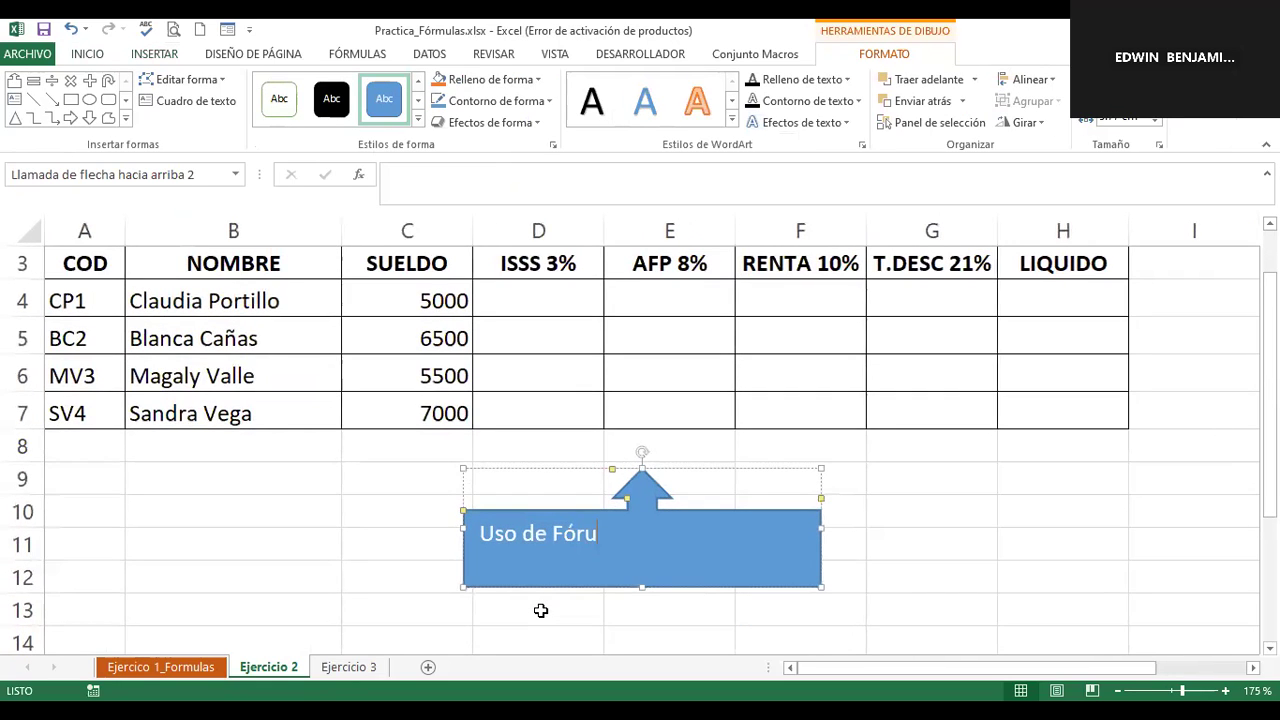
key("BackSpace")
type("mu")
type("las y funciones")
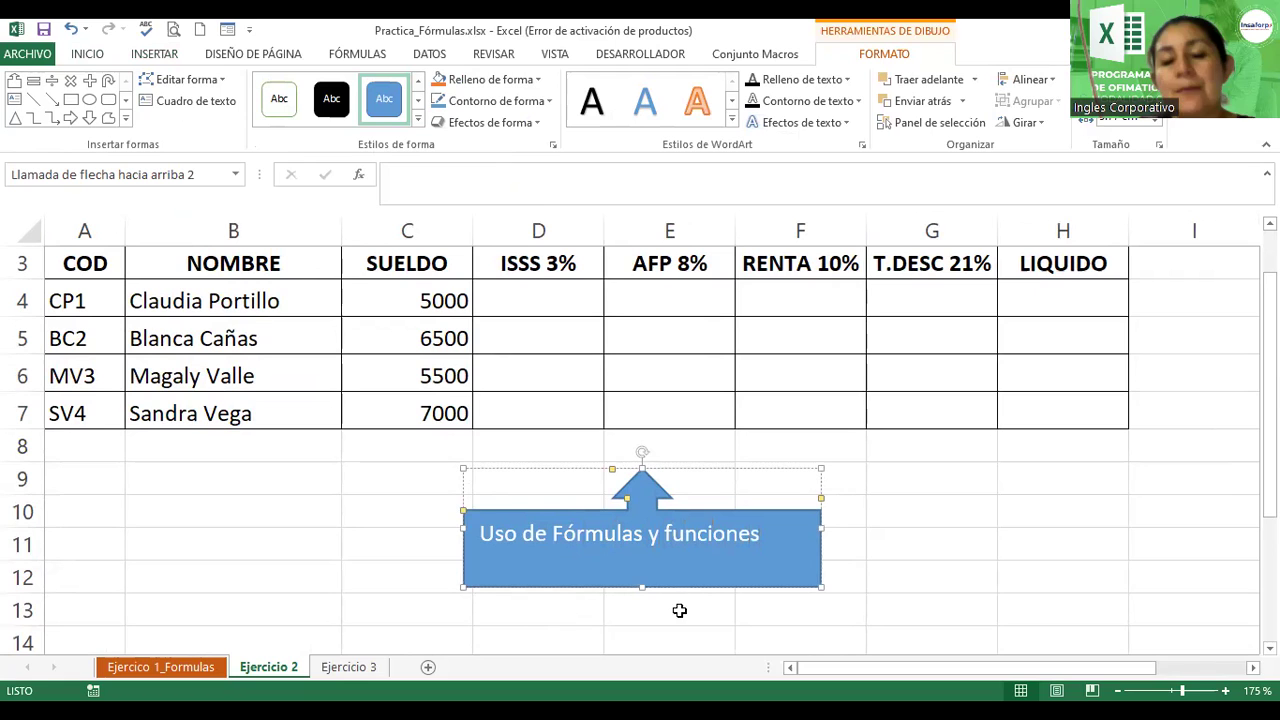
scroll(510, 400, "up", 1)
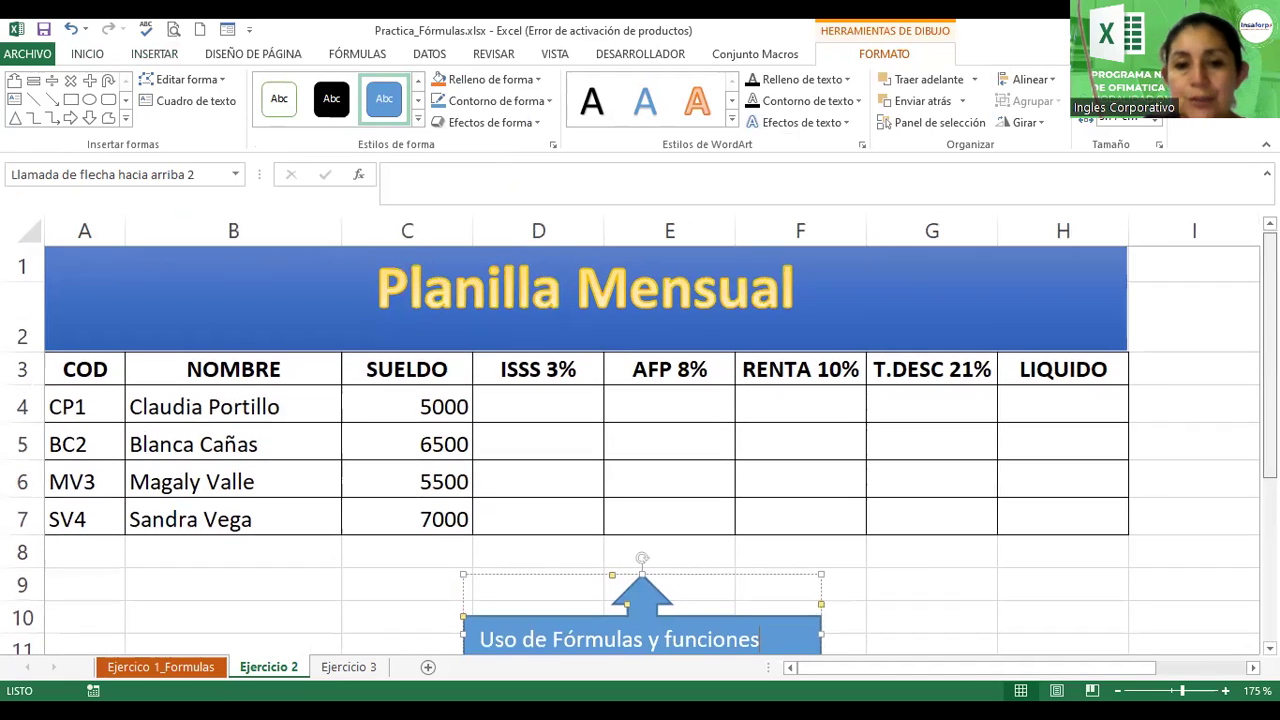
- Enter =C4*3% in D4 and fill it down through D7
left_click(518, 412)
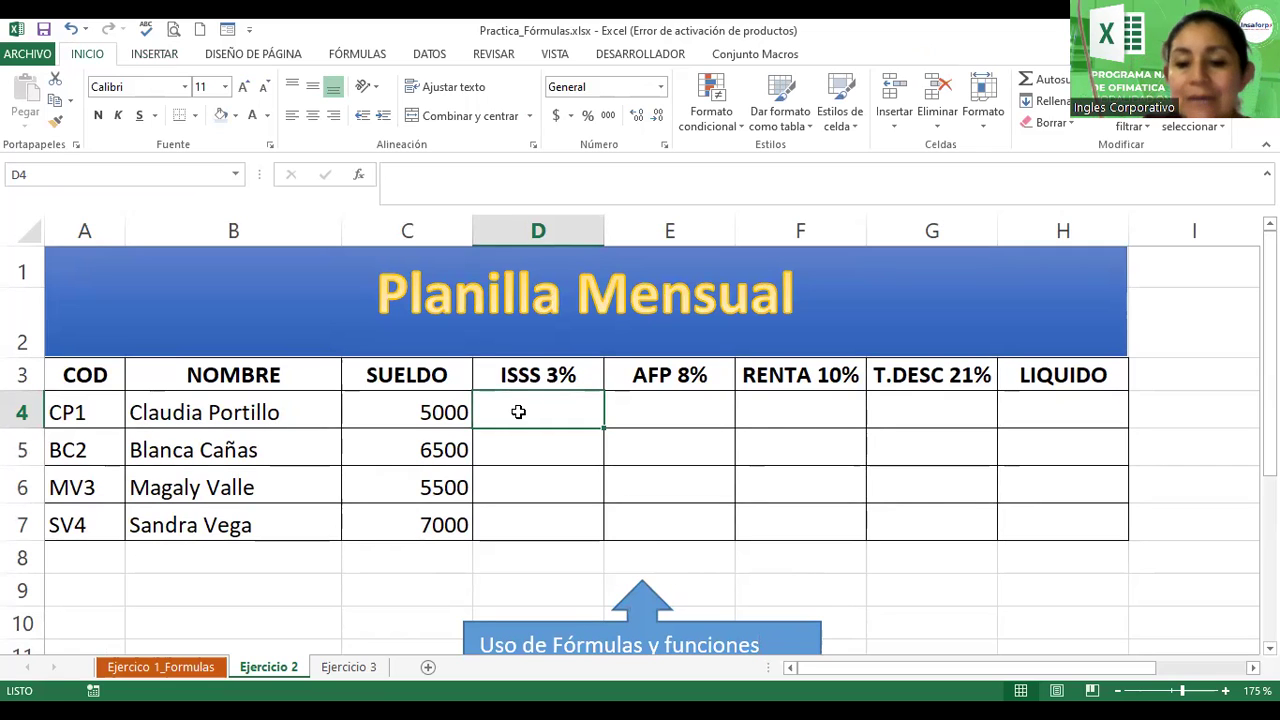
type("=")
left_click(400, 413)
type("*")
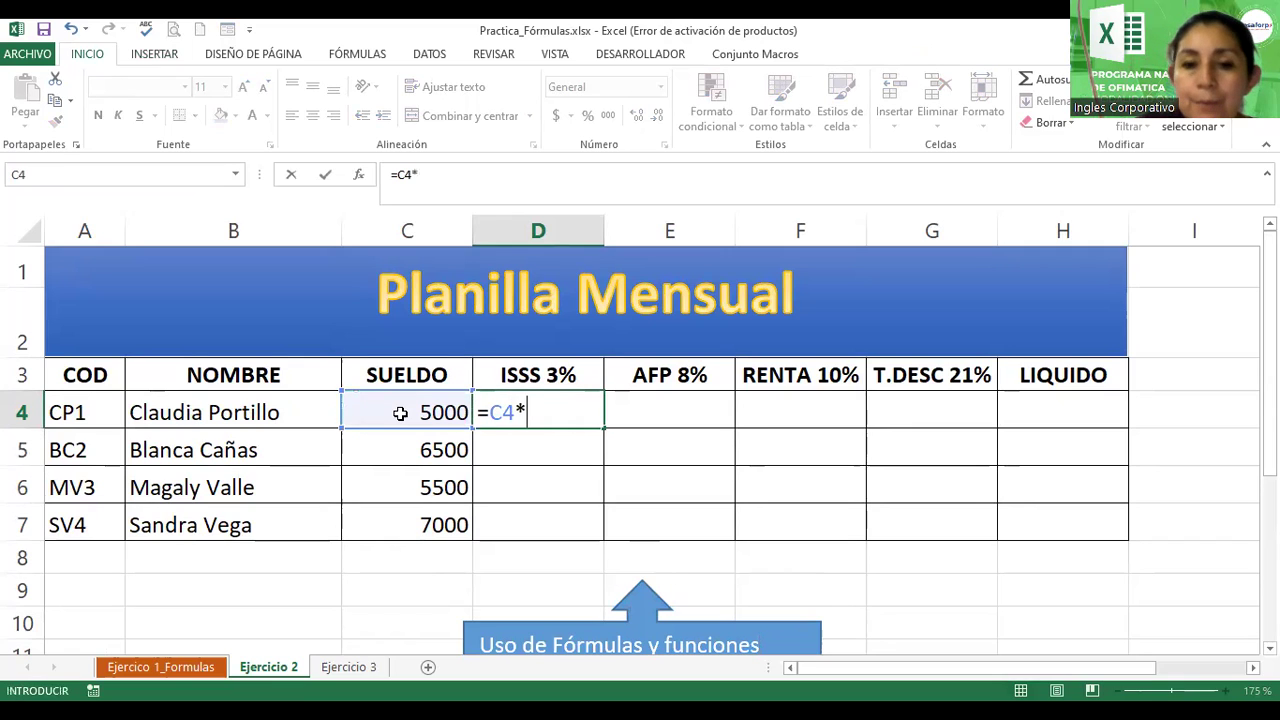
type("3%")
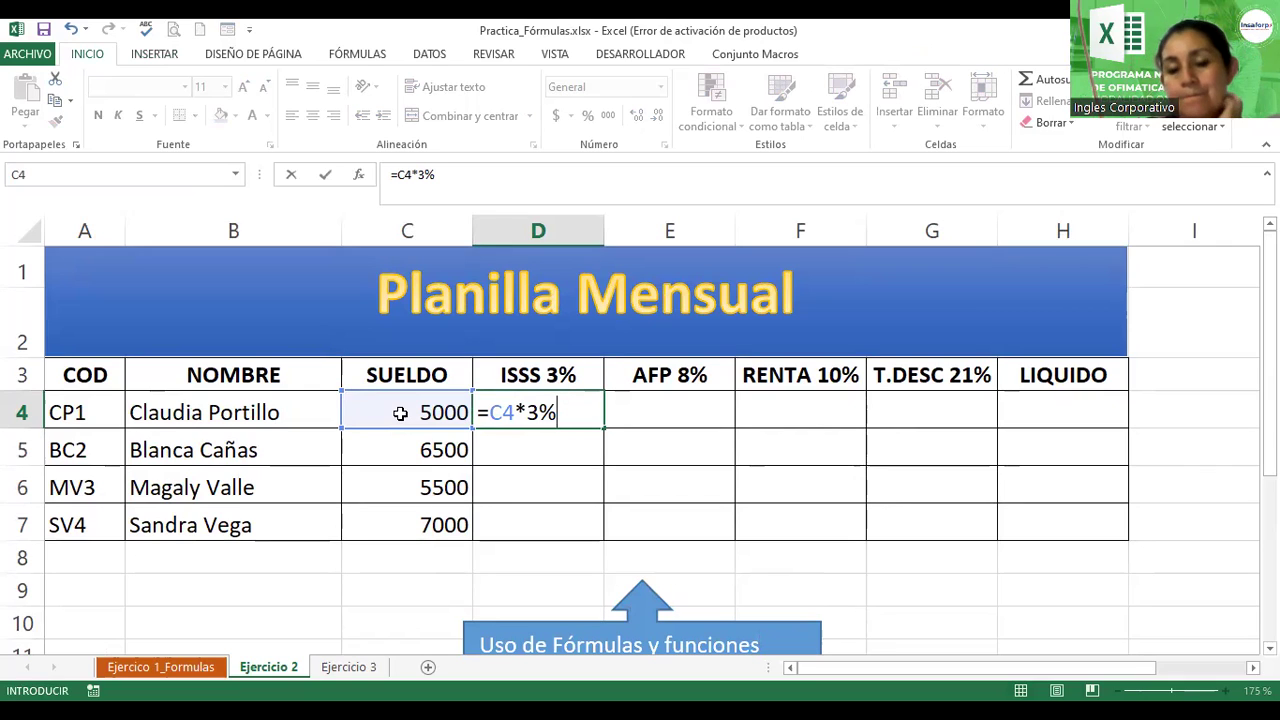
key("Return")
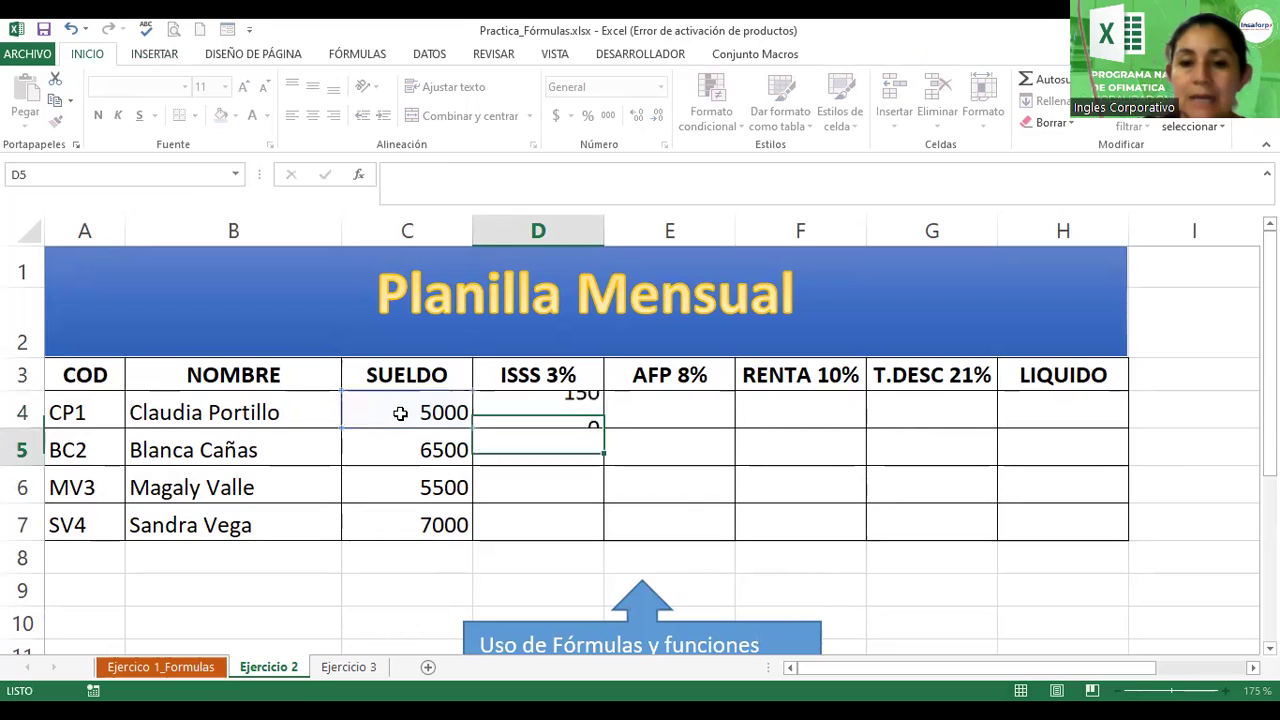
left_click(563, 413)
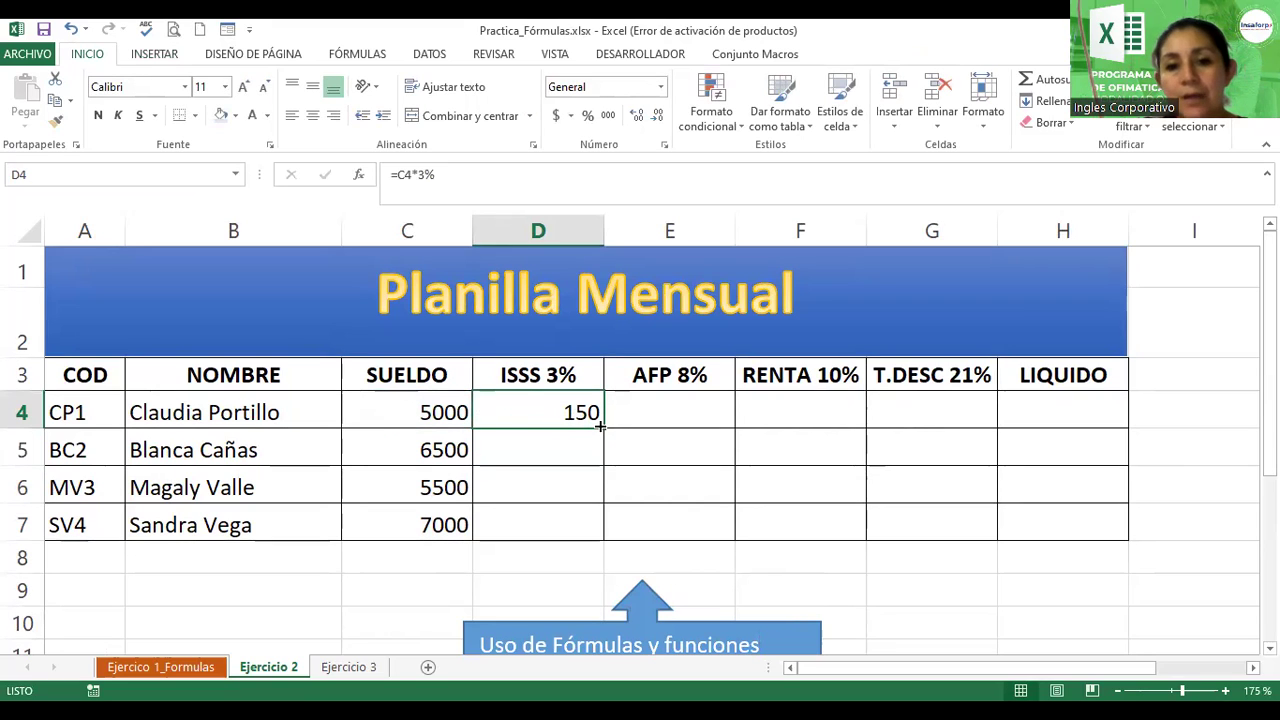
left_click_drag(600, 424, 603, 542)
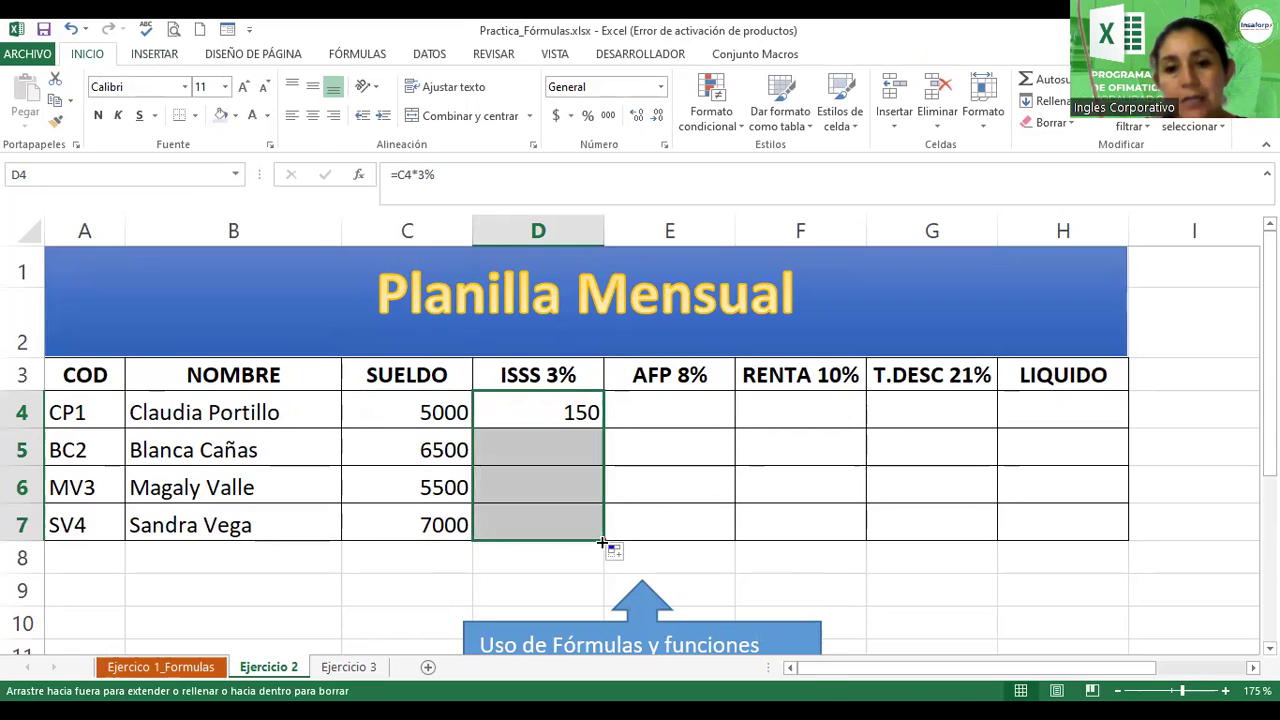
- Center D4:D7 and apply dollar accounting format ($150.00 to $210.00)
left_click(311, 124)
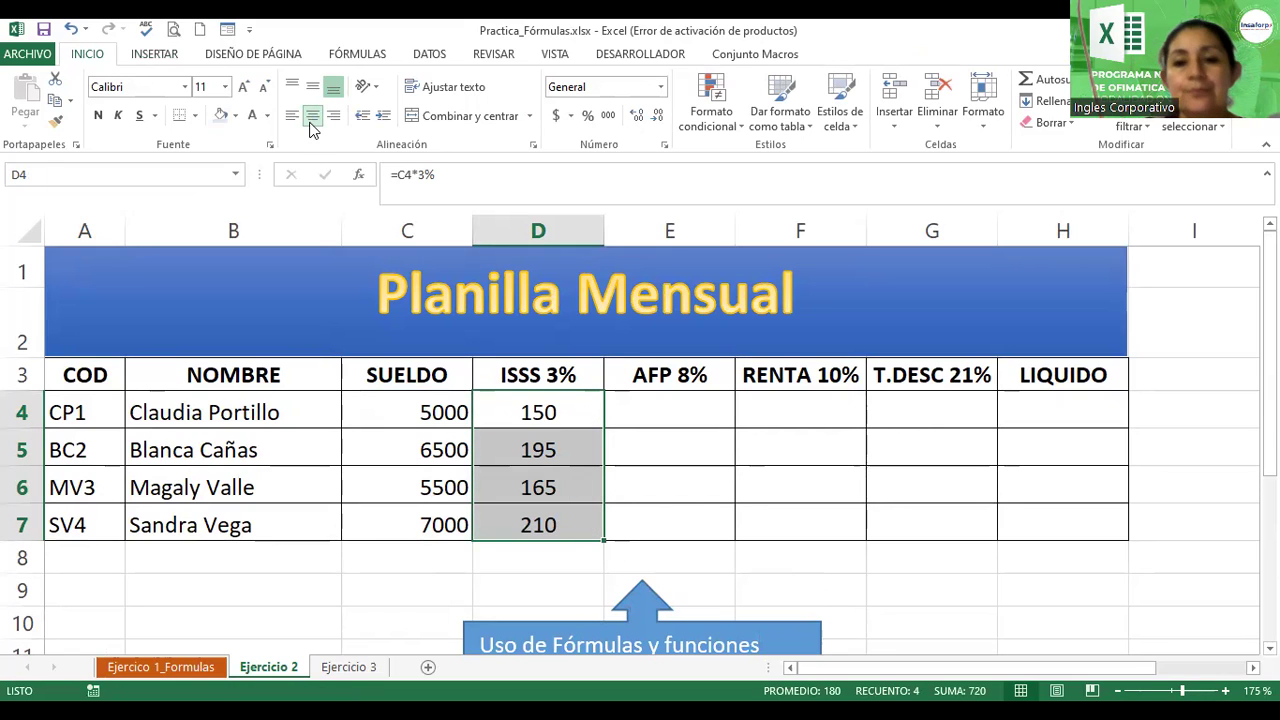
left_click(572, 117)
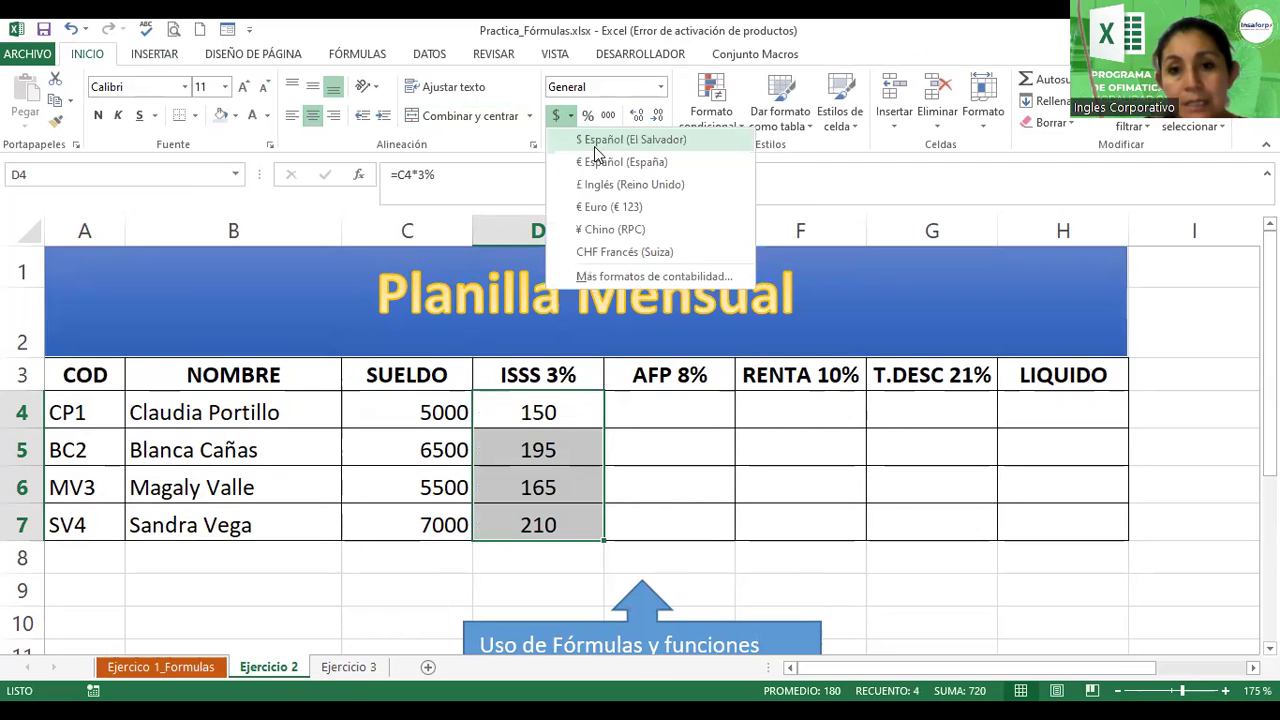
left_click(597, 140)
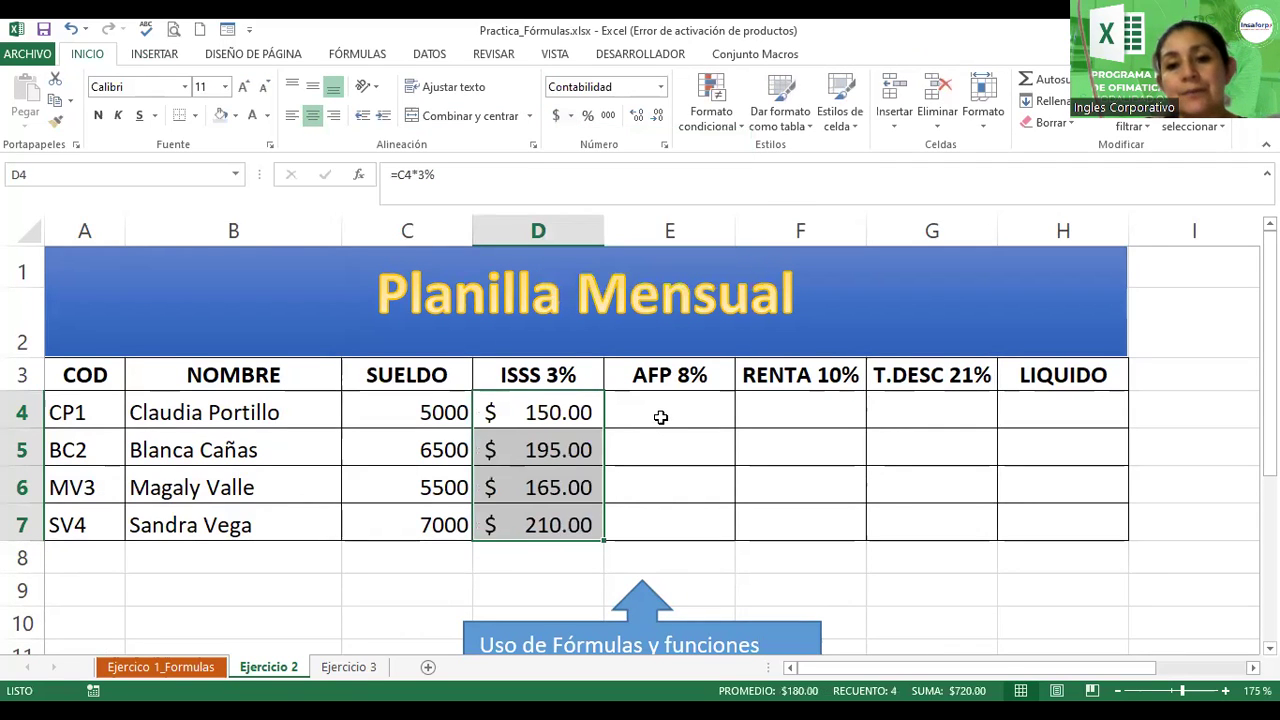
left_click(660, 417)
- Enter =C4*8% in E4, giving 400, then reopen D4's formula for review
type("=")
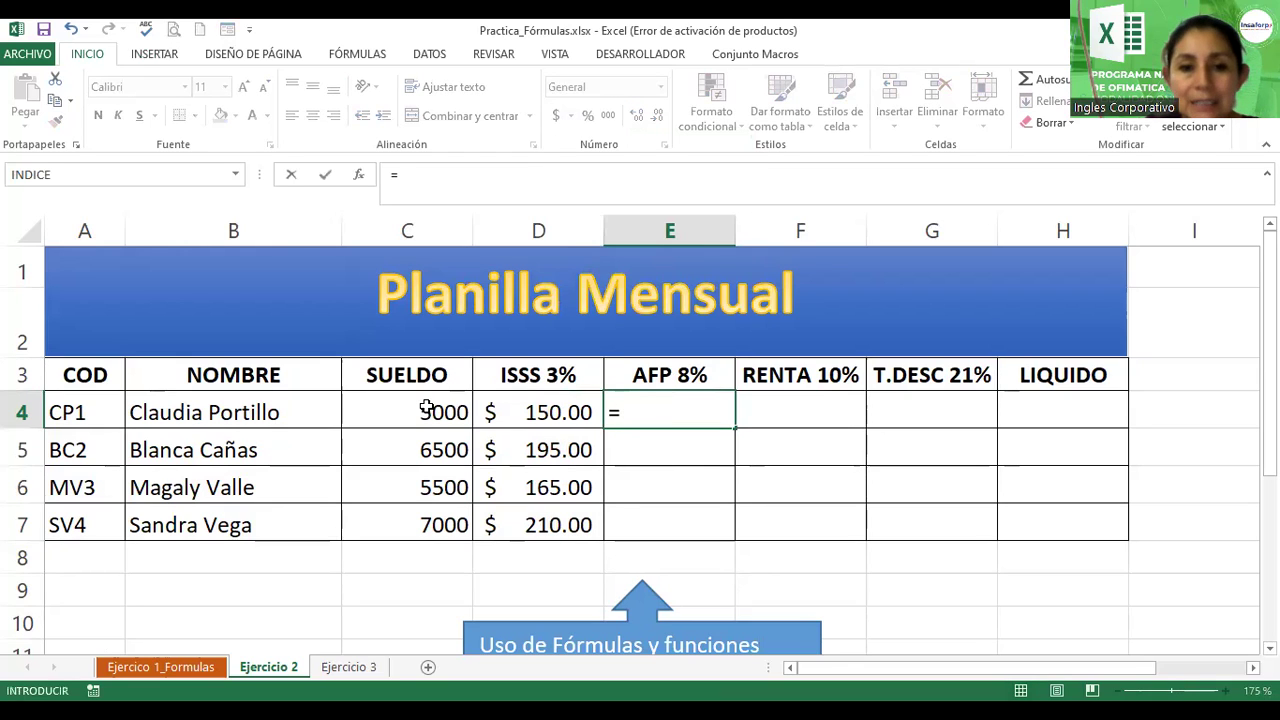
left_click(426, 407)
type("*")
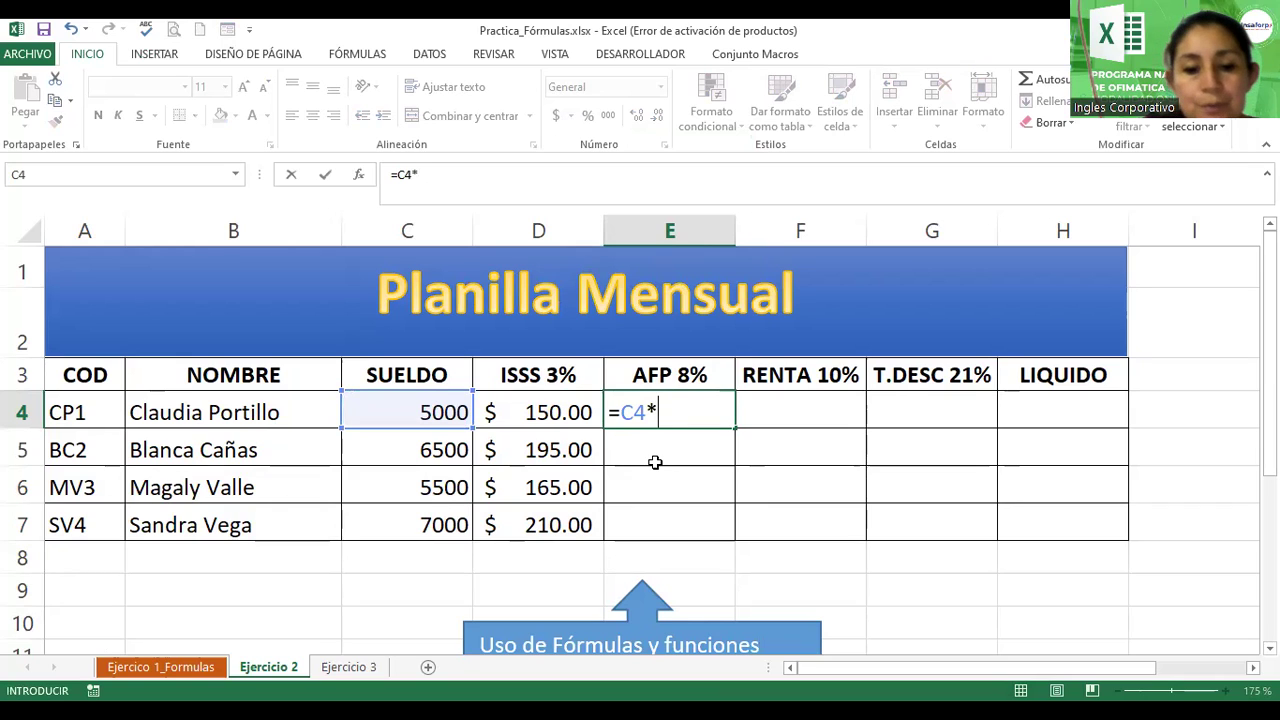
type("8%")
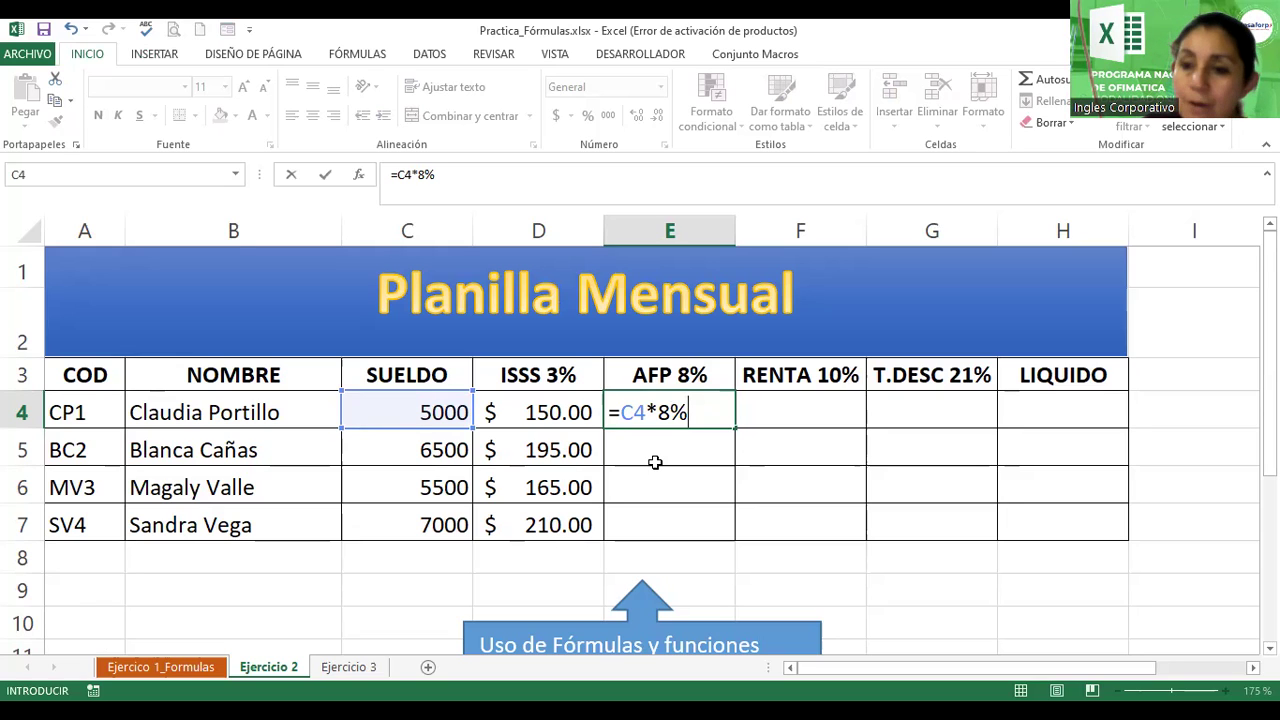
key("Return")
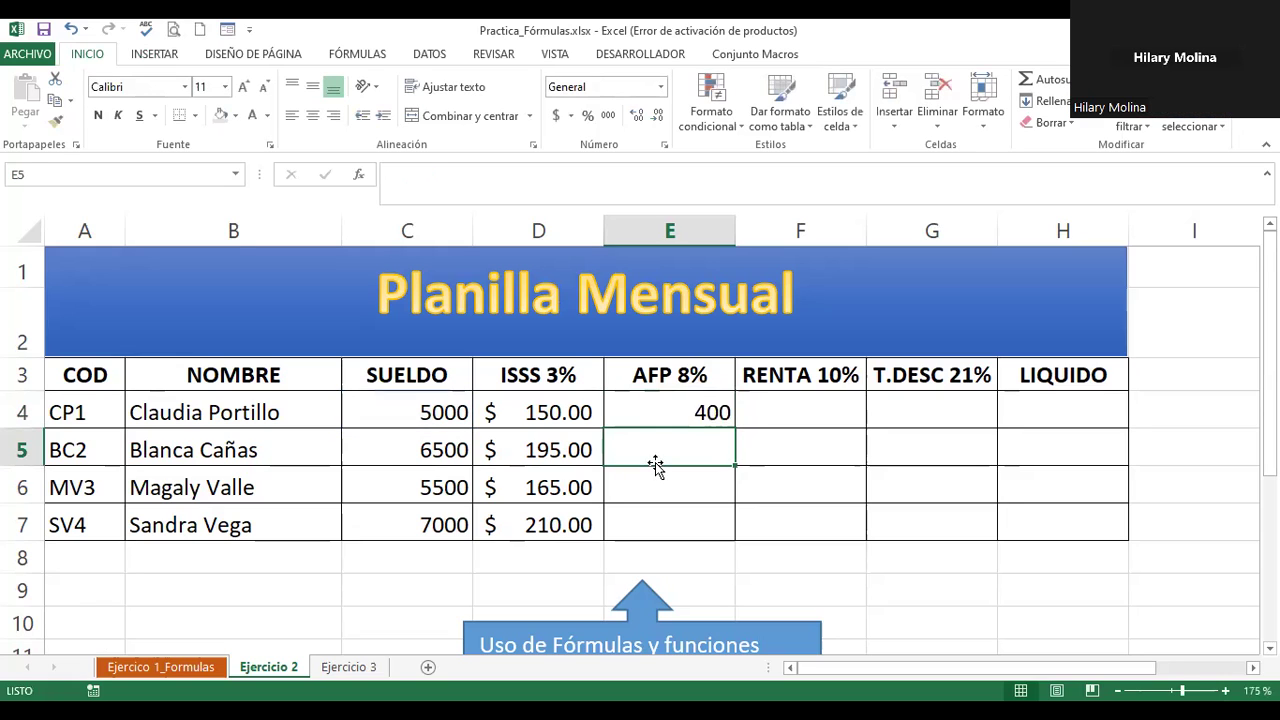
double_click(585, 408)
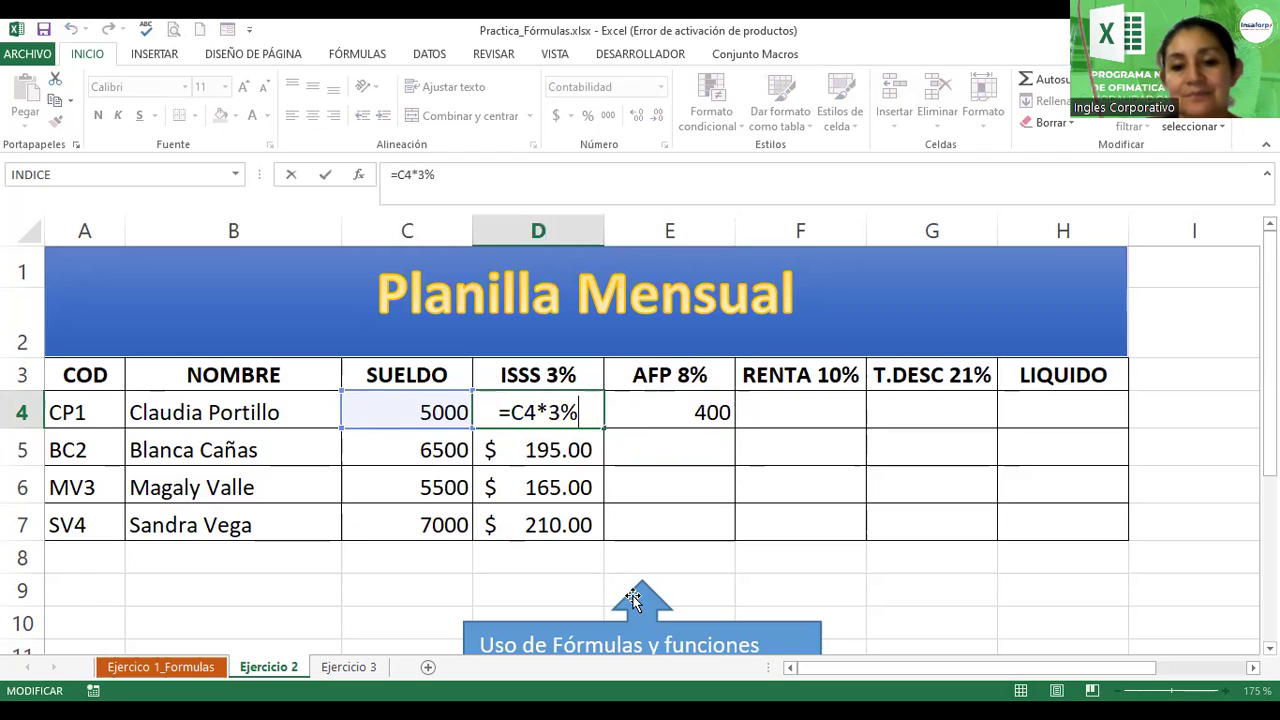
- Move the callout up and make its text 14-point and centred
left_click_drag(631, 590, 633, 563)
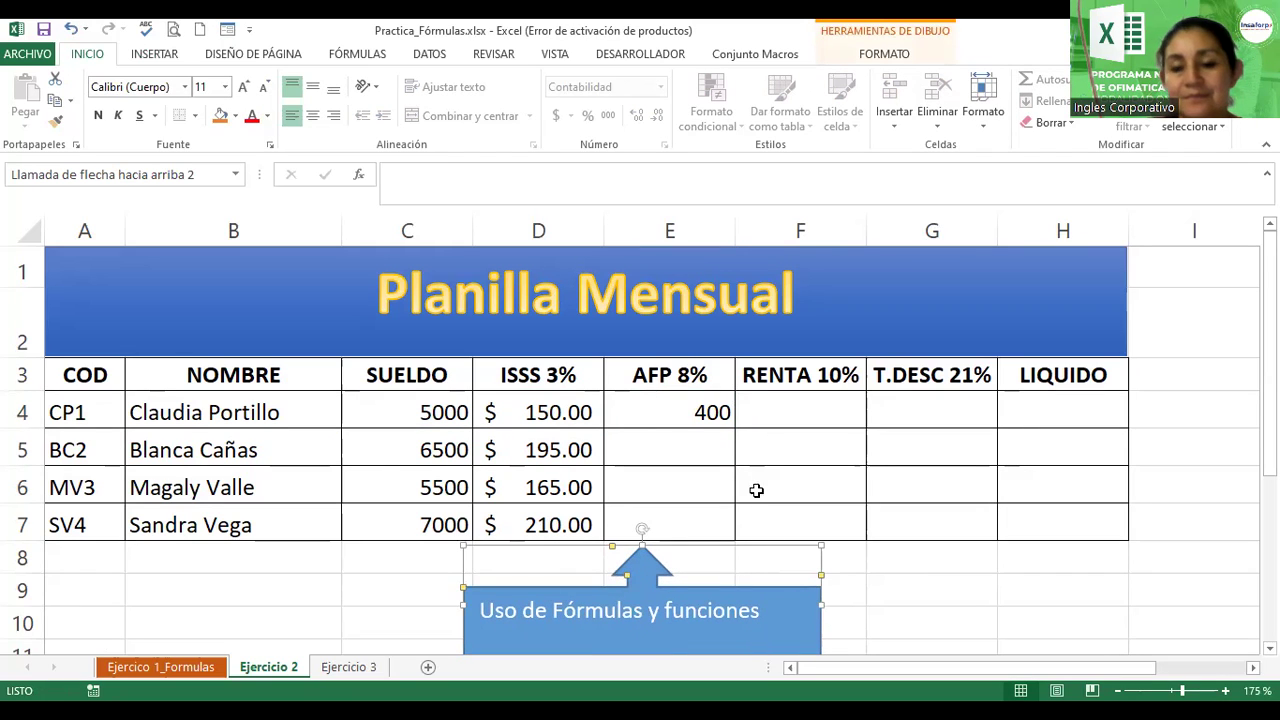
double_click(718, 610)
triple_click(718, 610)
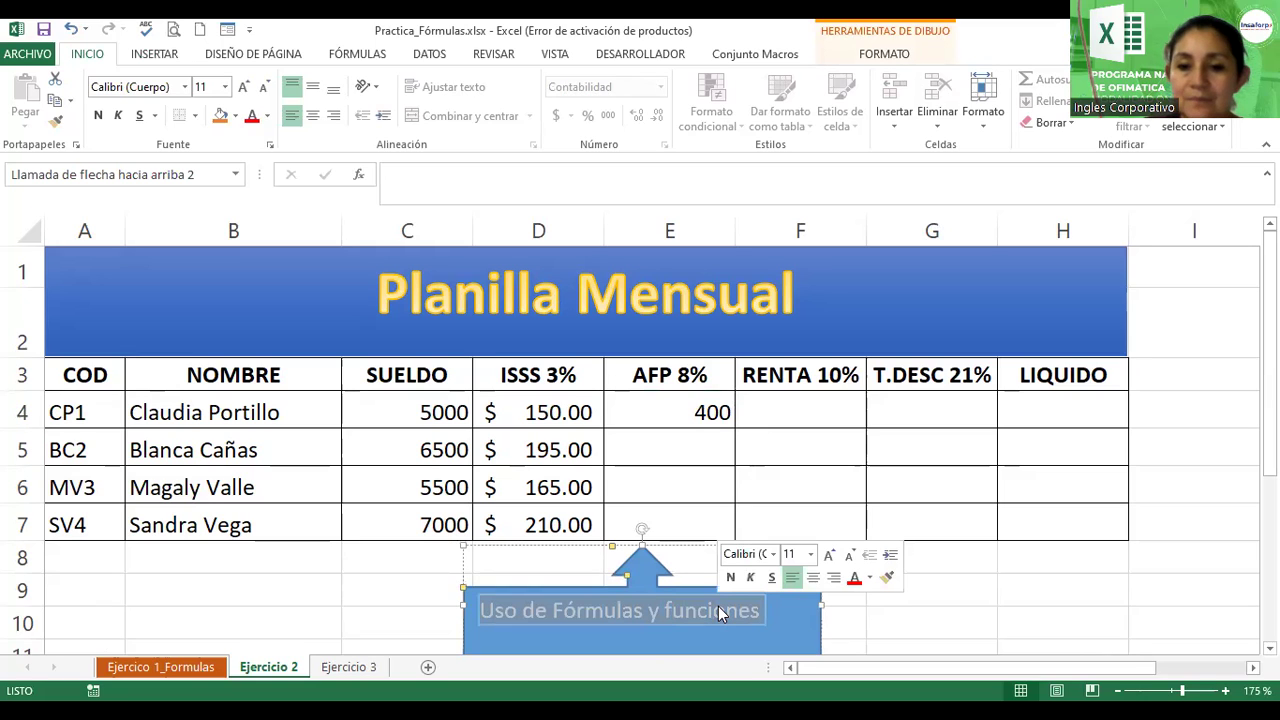
left_click(828, 556)
left_click(828, 556)
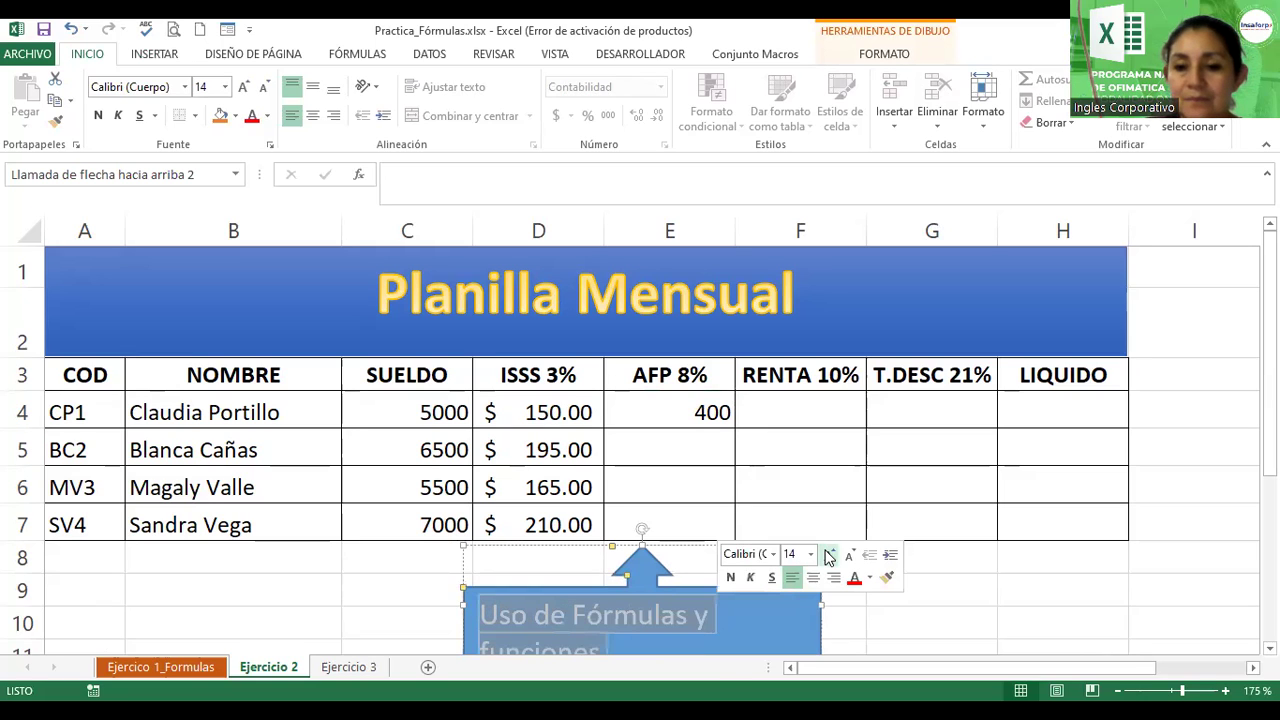
left_click(813, 577)
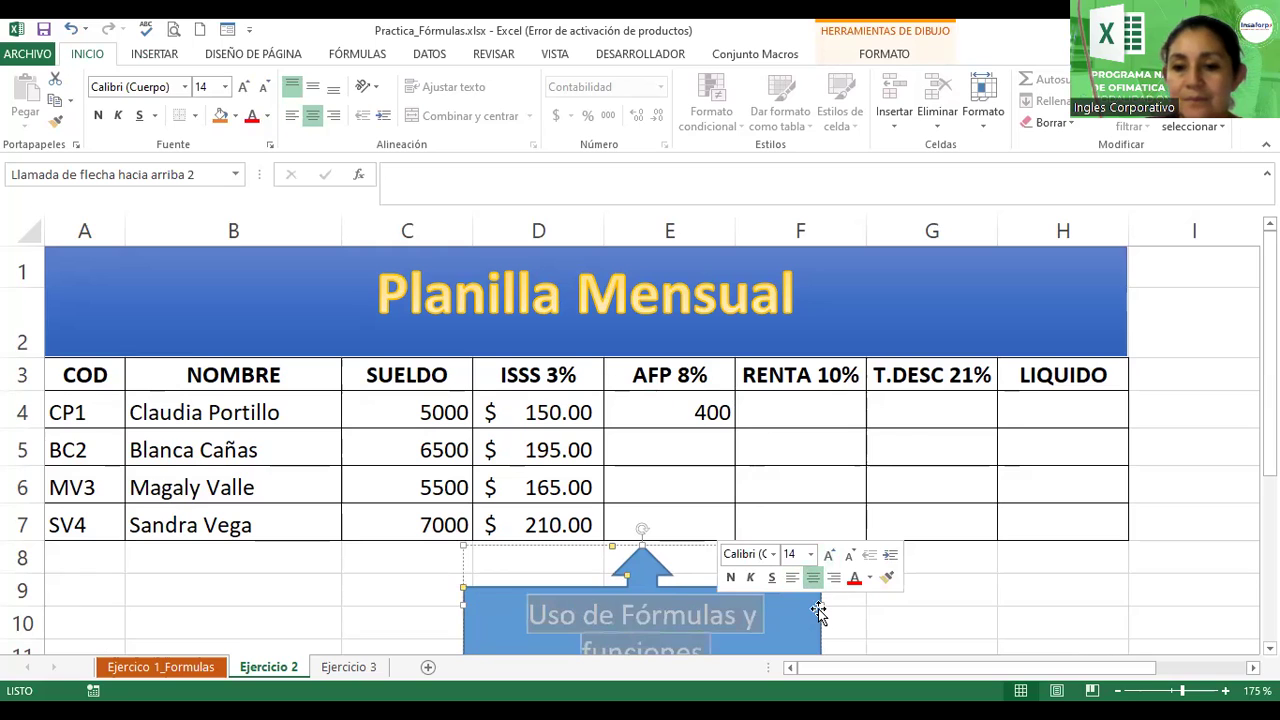
left_click(695, 410)
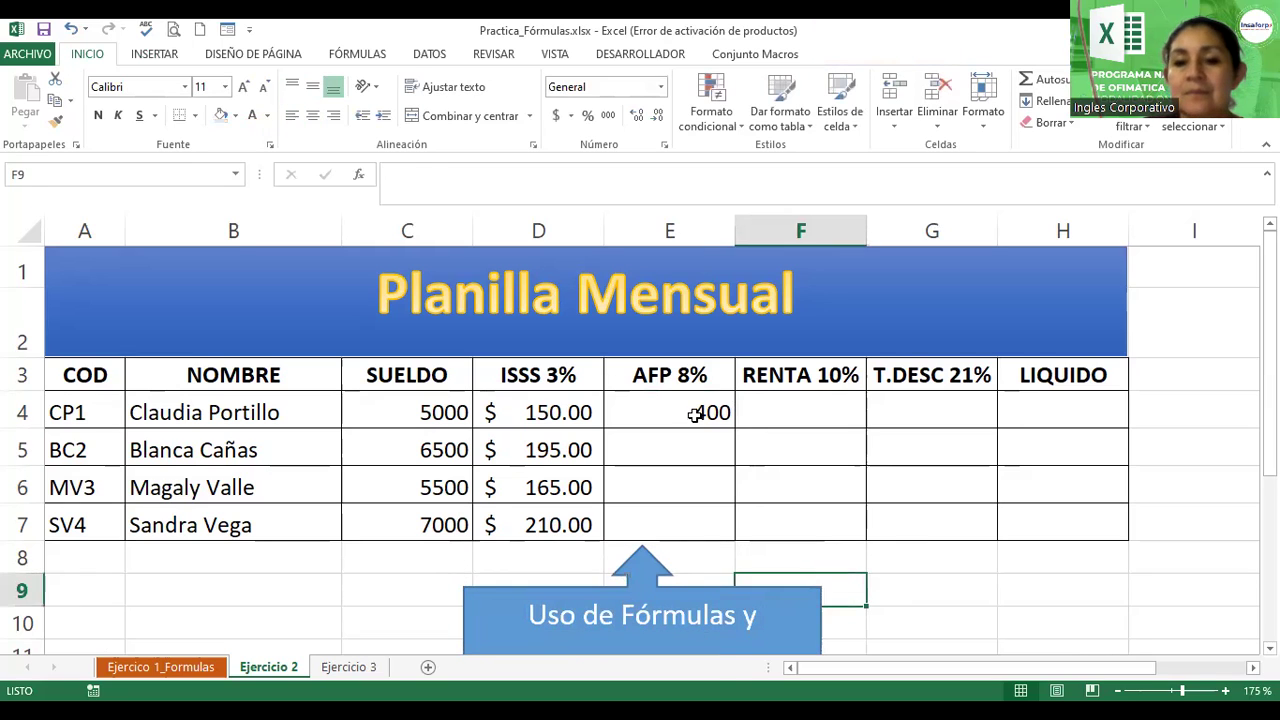
- Fill the AFP formula down to E7, then enter RENTA =C4*10% in F4 and fill it to F7
double_click(734, 428)
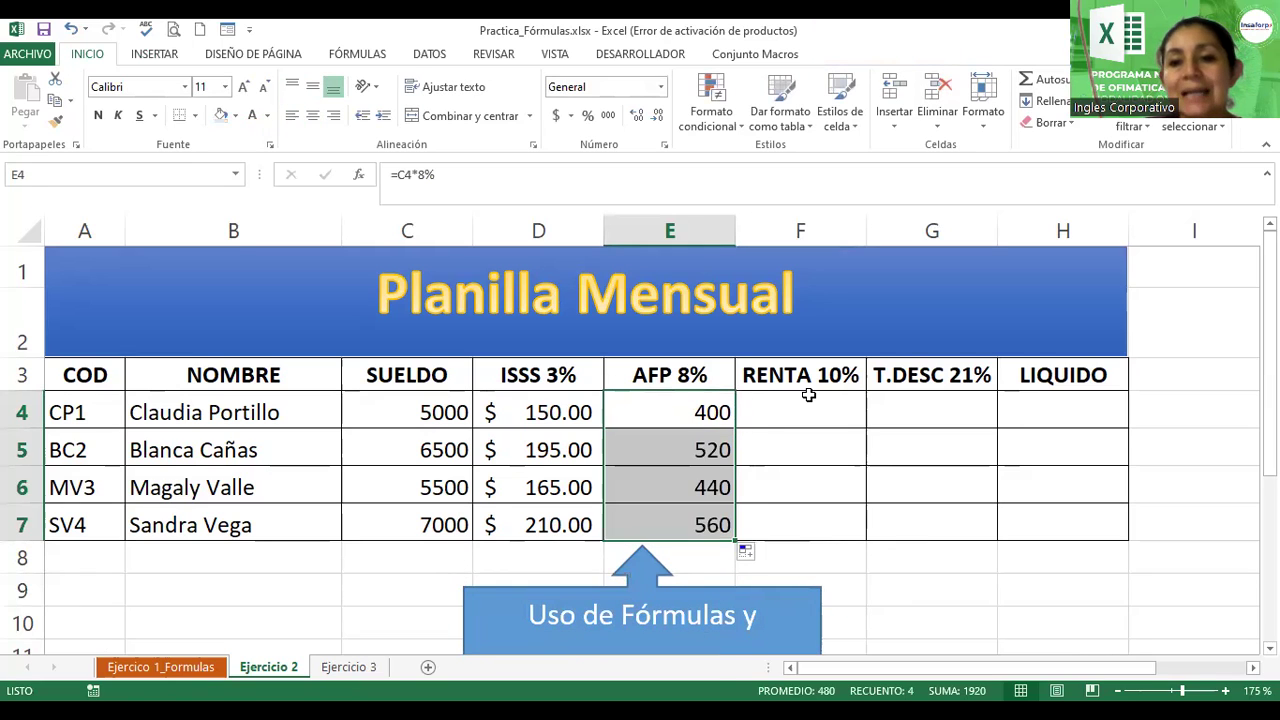
left_click(801, 404)
type("=")
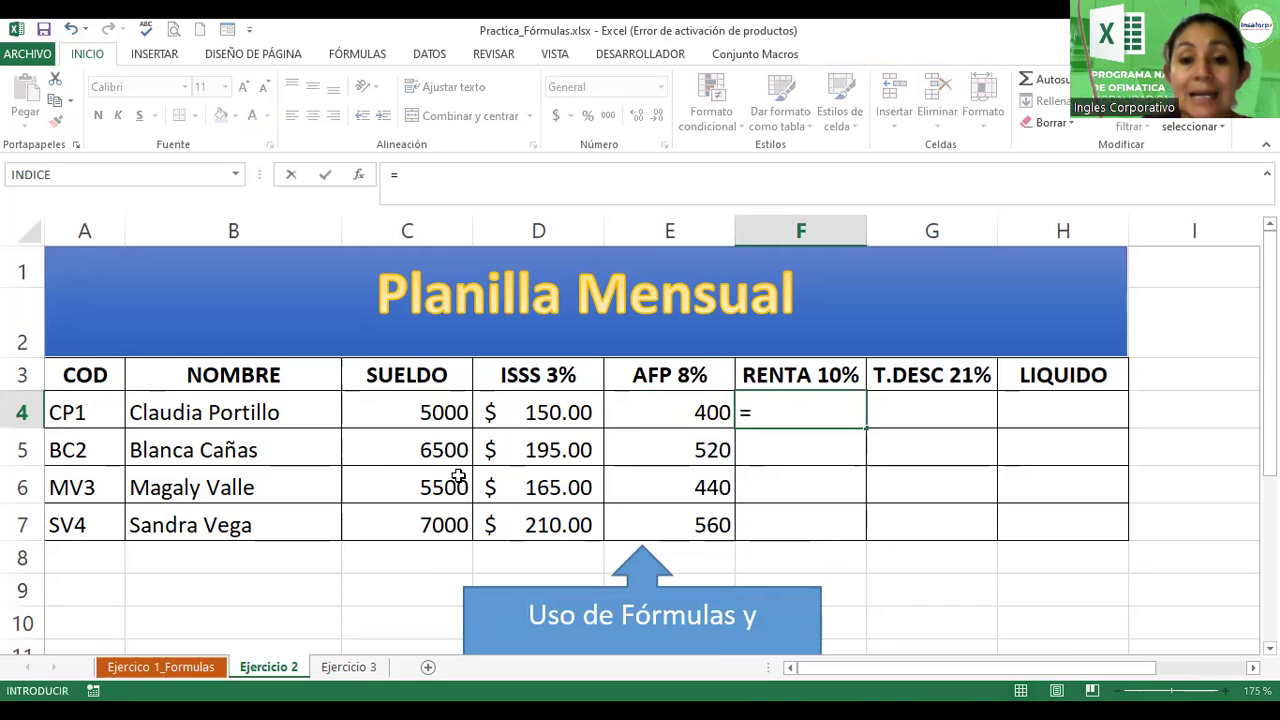
left_click(433, 423)
type("*10%")
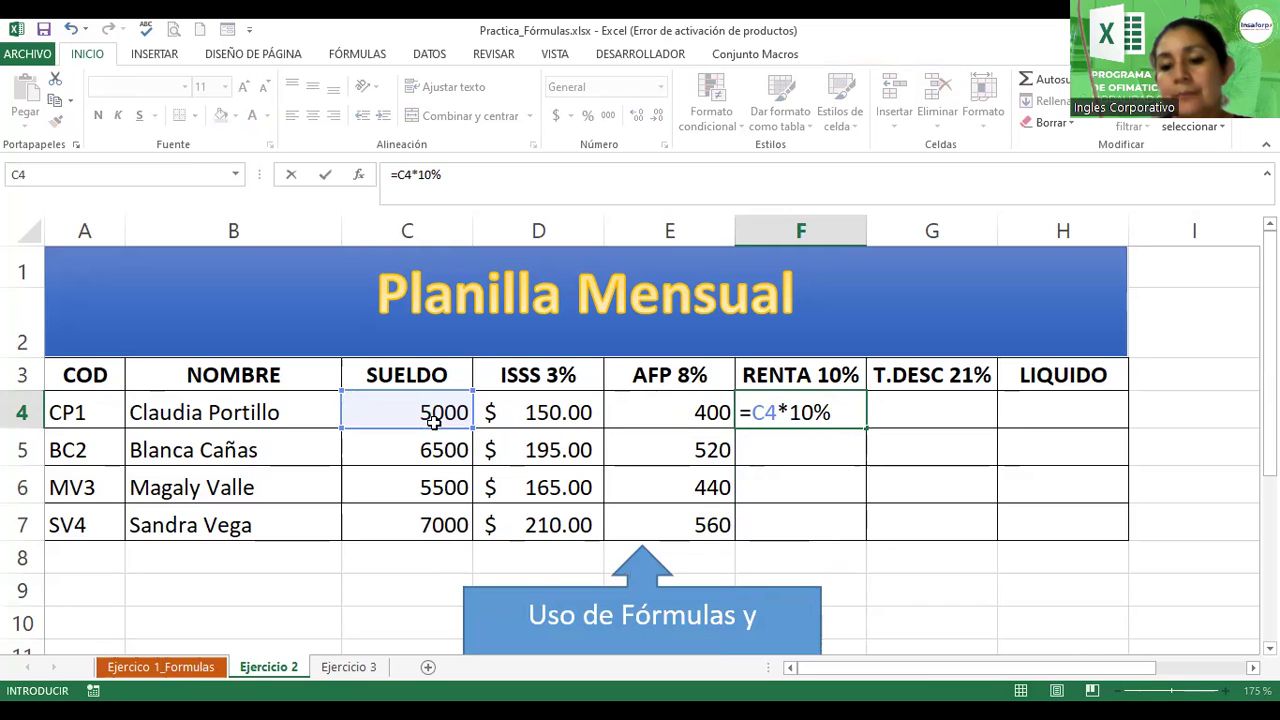
key("Return")
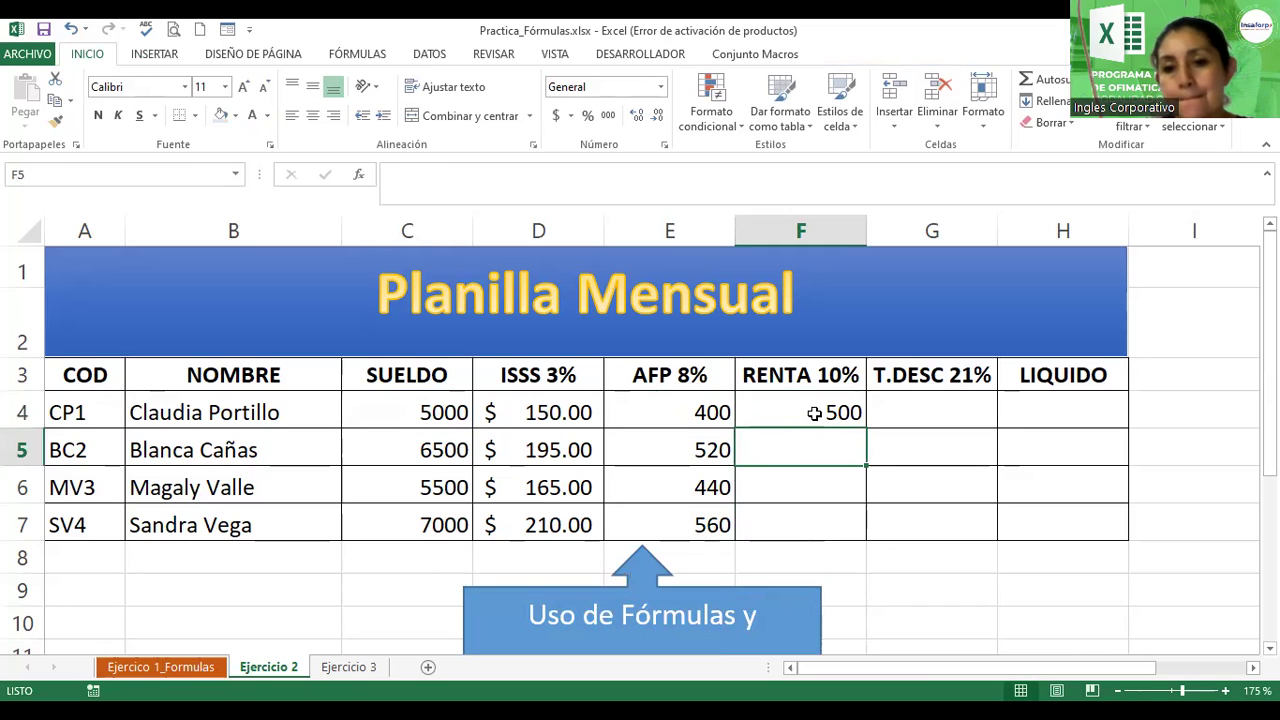
left_click(814, 413)
double_click(866, 429)
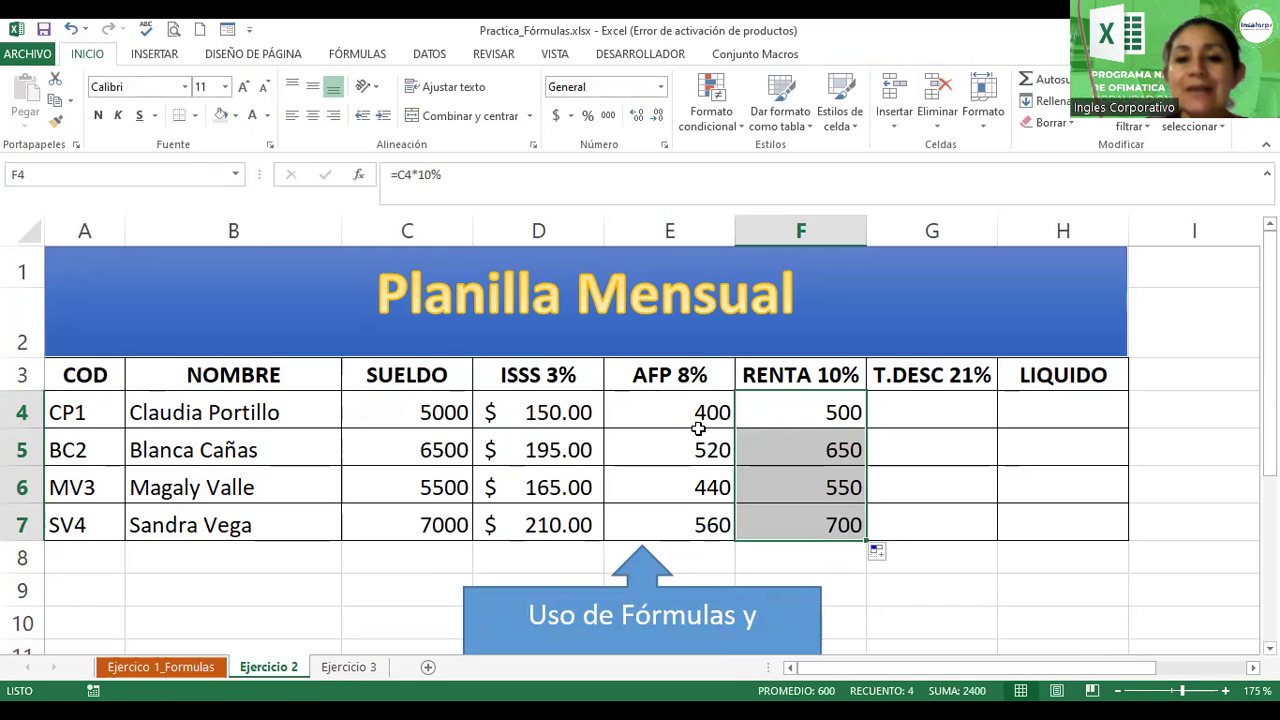
- Apply dollar accounting format to the salary and deduction amounts in C4:F7
mouse_move(383, 420)
left_mouse_down()
mouse_move(758, 496)
mouse_move(808, 528)
left_mouse_up()
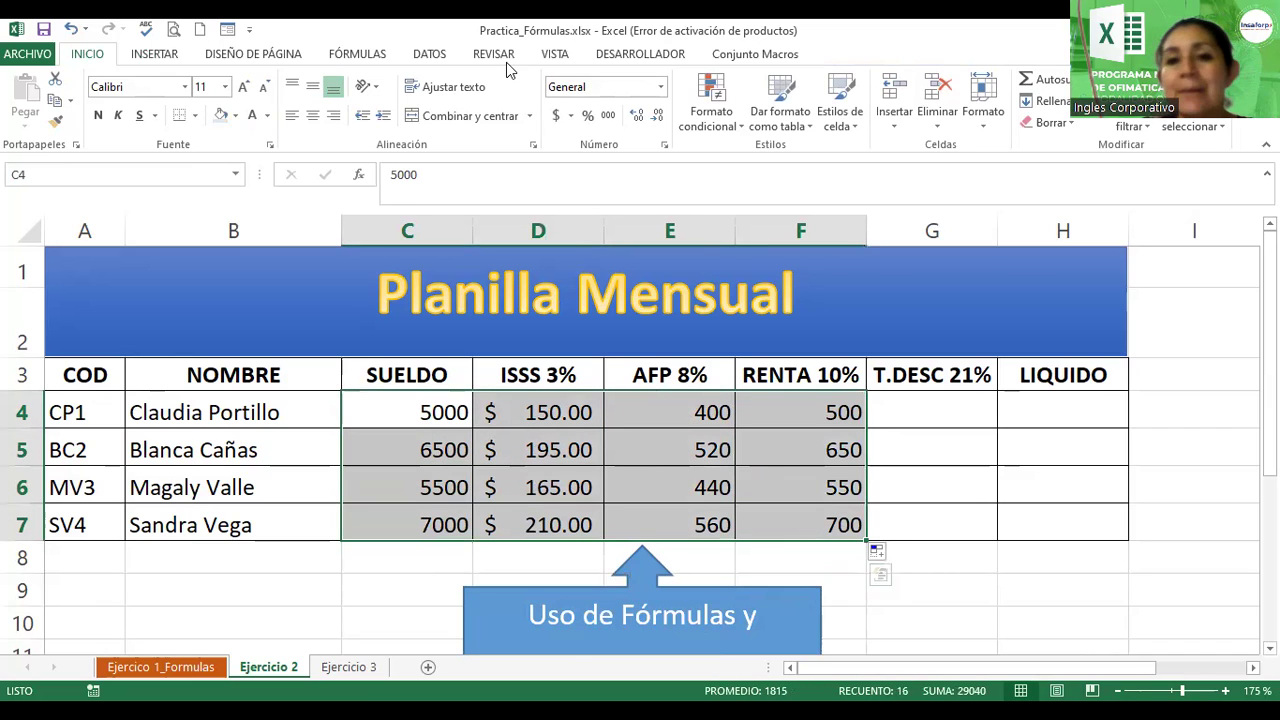
left_click(556, 115)
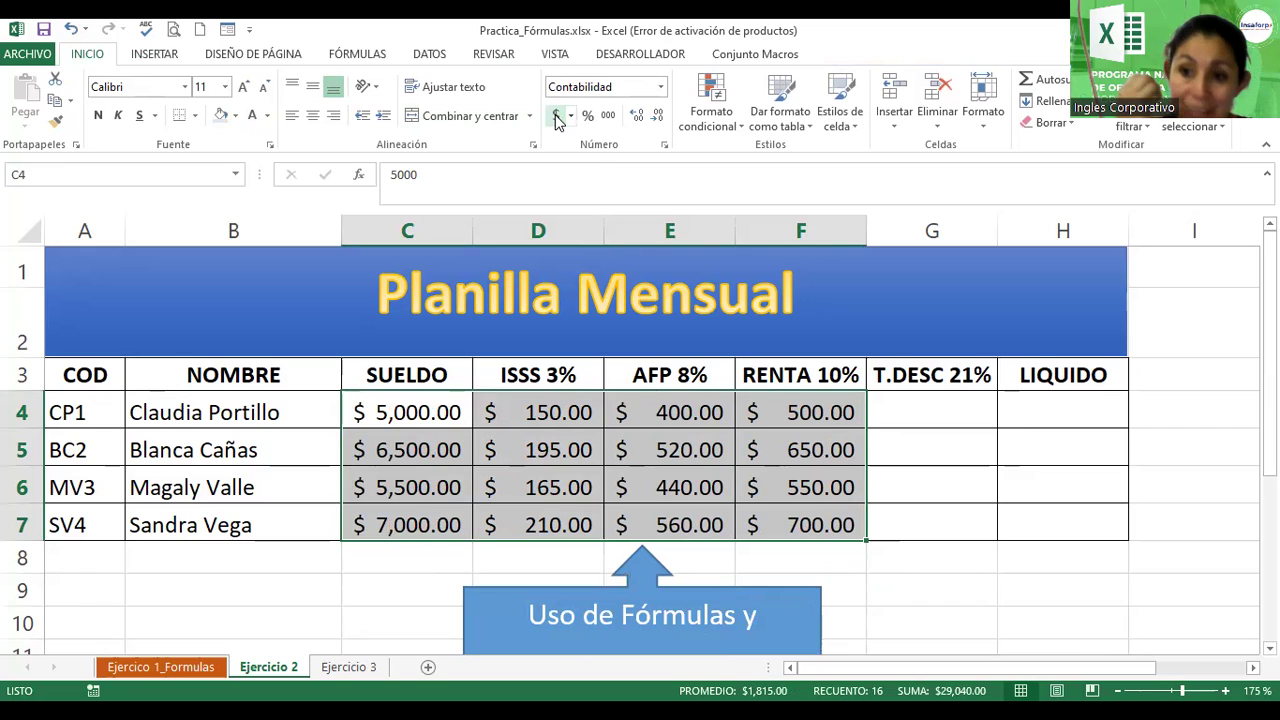
left_click(923, 410)
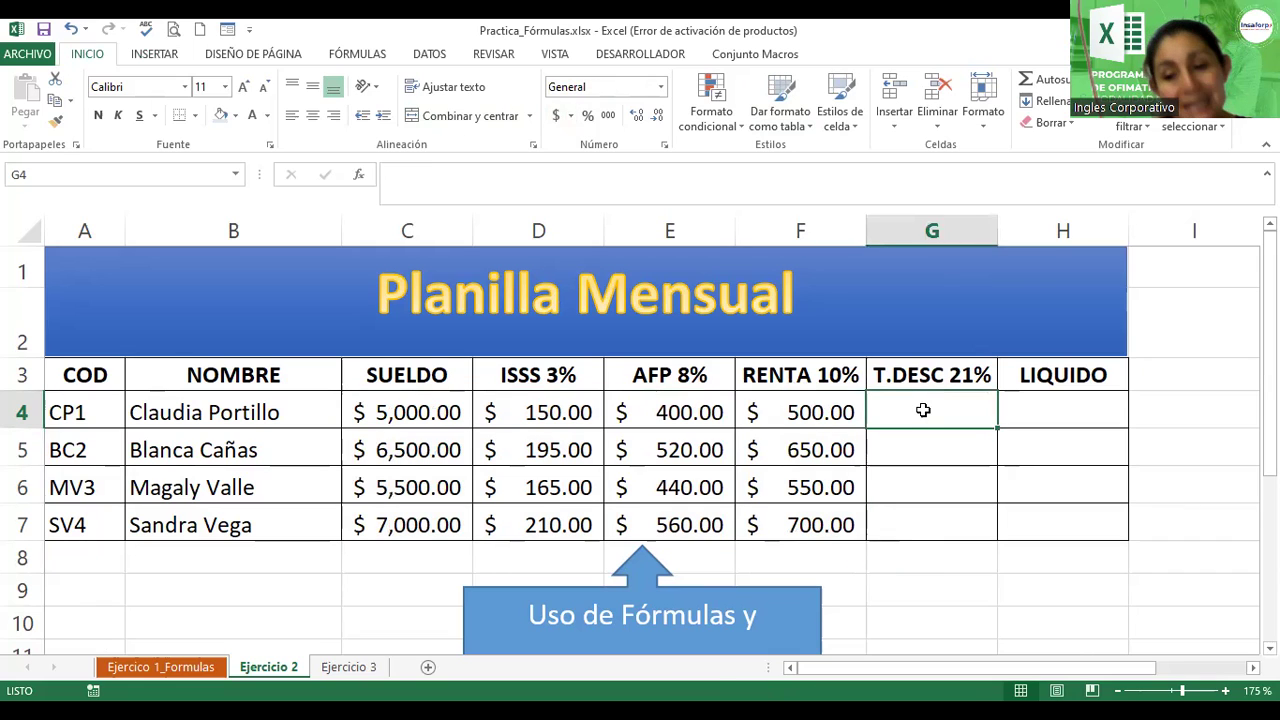
- Enter the total-deduction formula =SUMA(D4:F4) in G4 using AutoSuma
type("=")
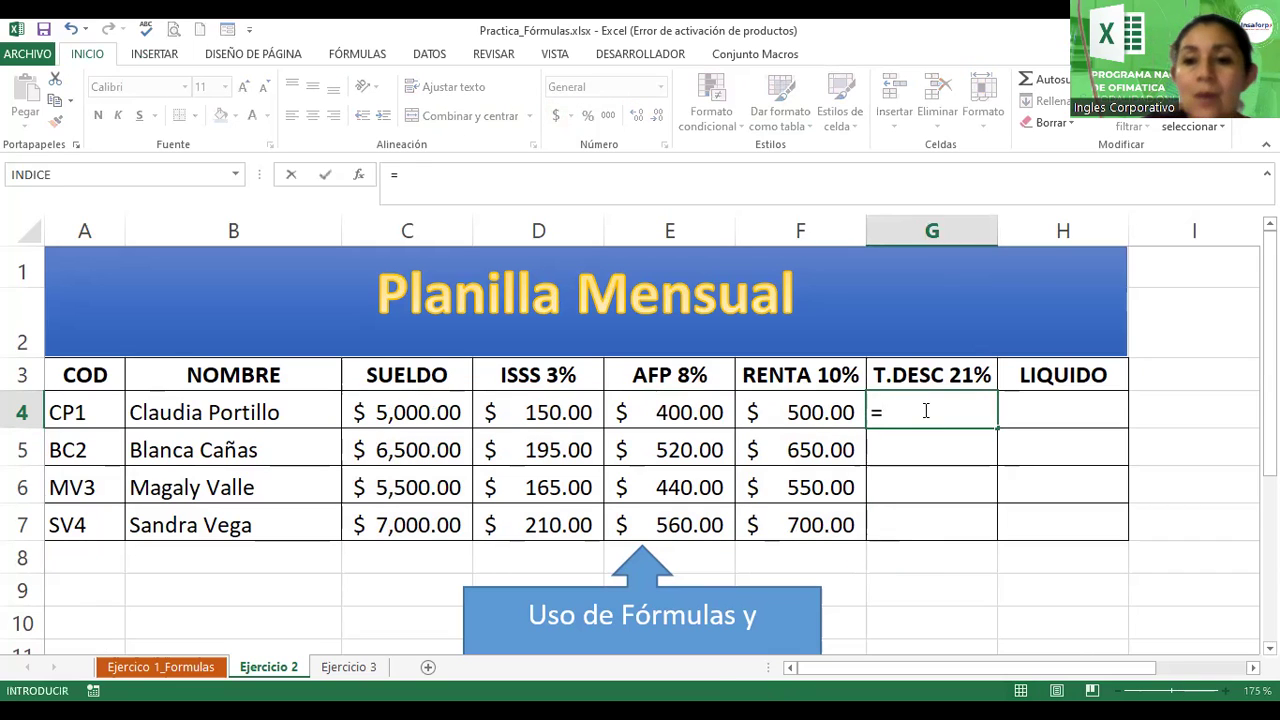
type("s")
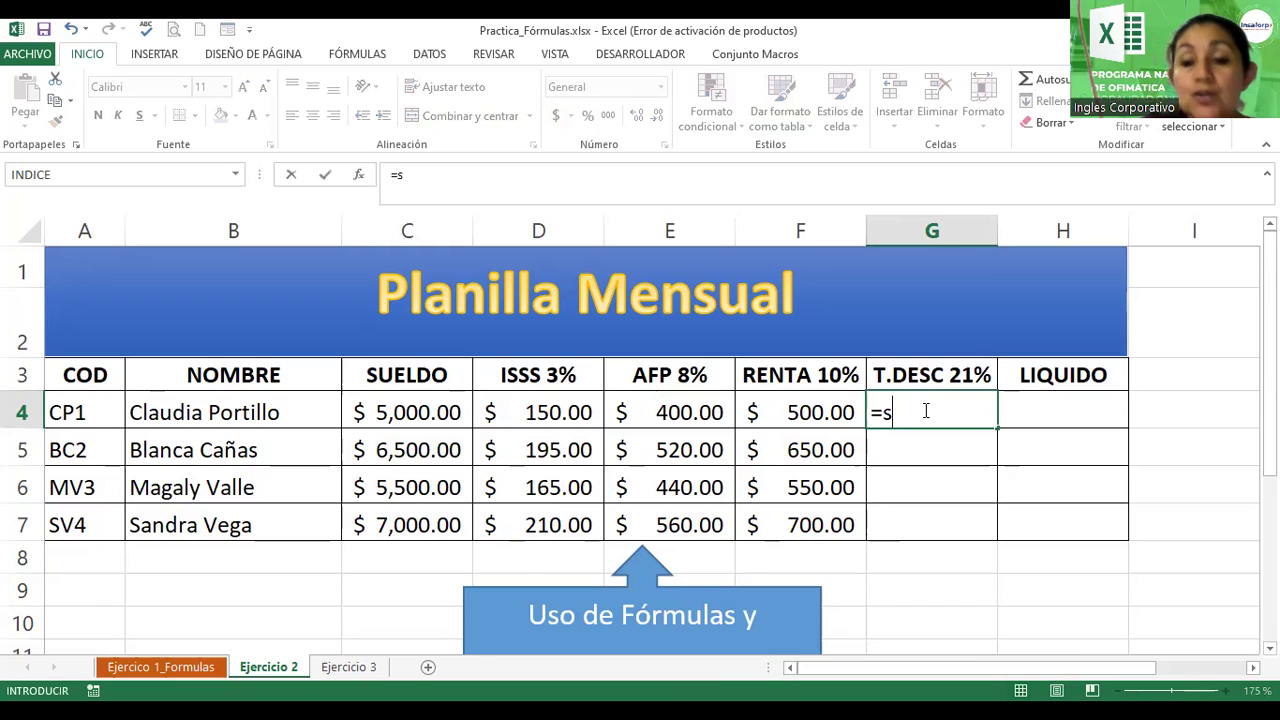
type("uma")
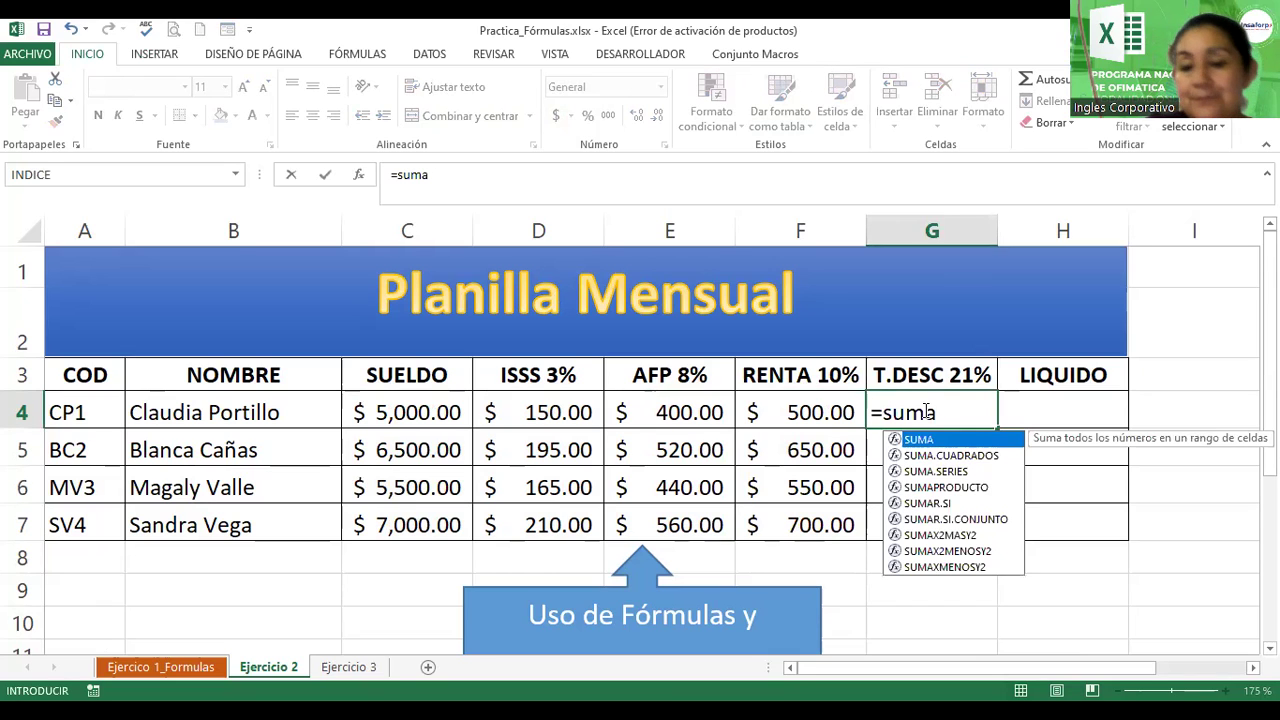
type("(")
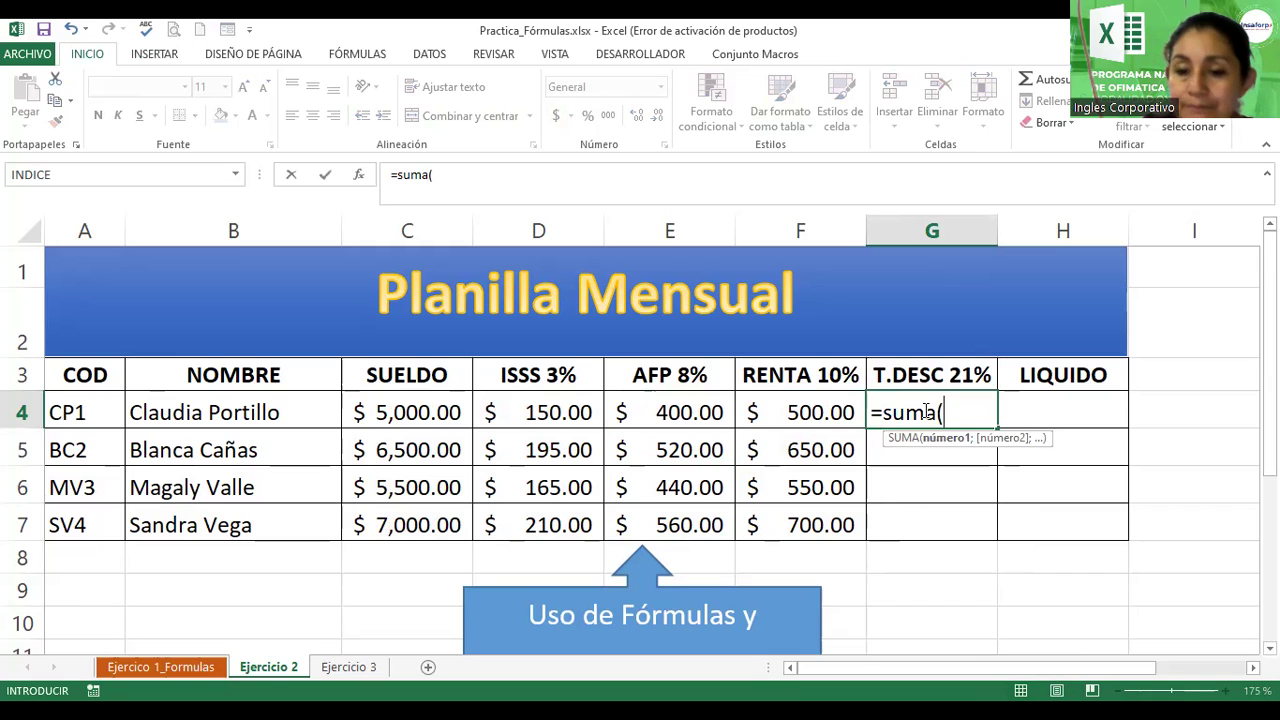
key("Escape")
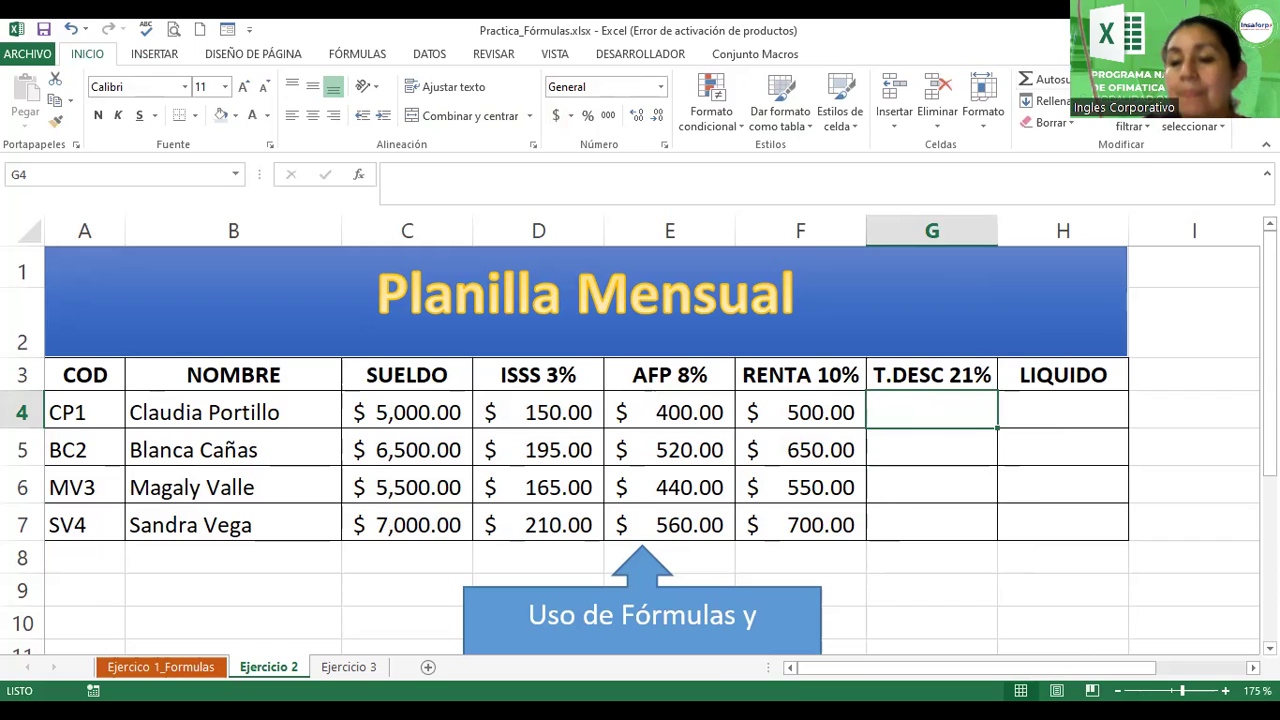
left_click(1100, 80)
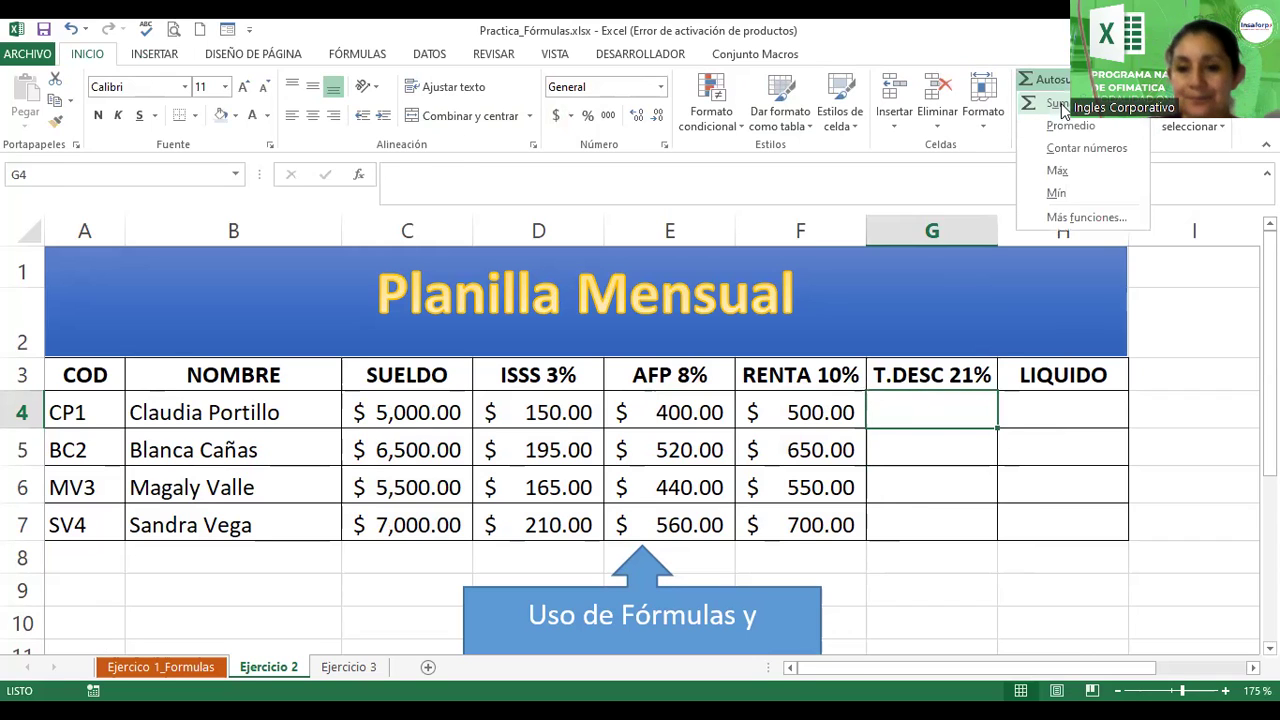
left_click(1060, 106)
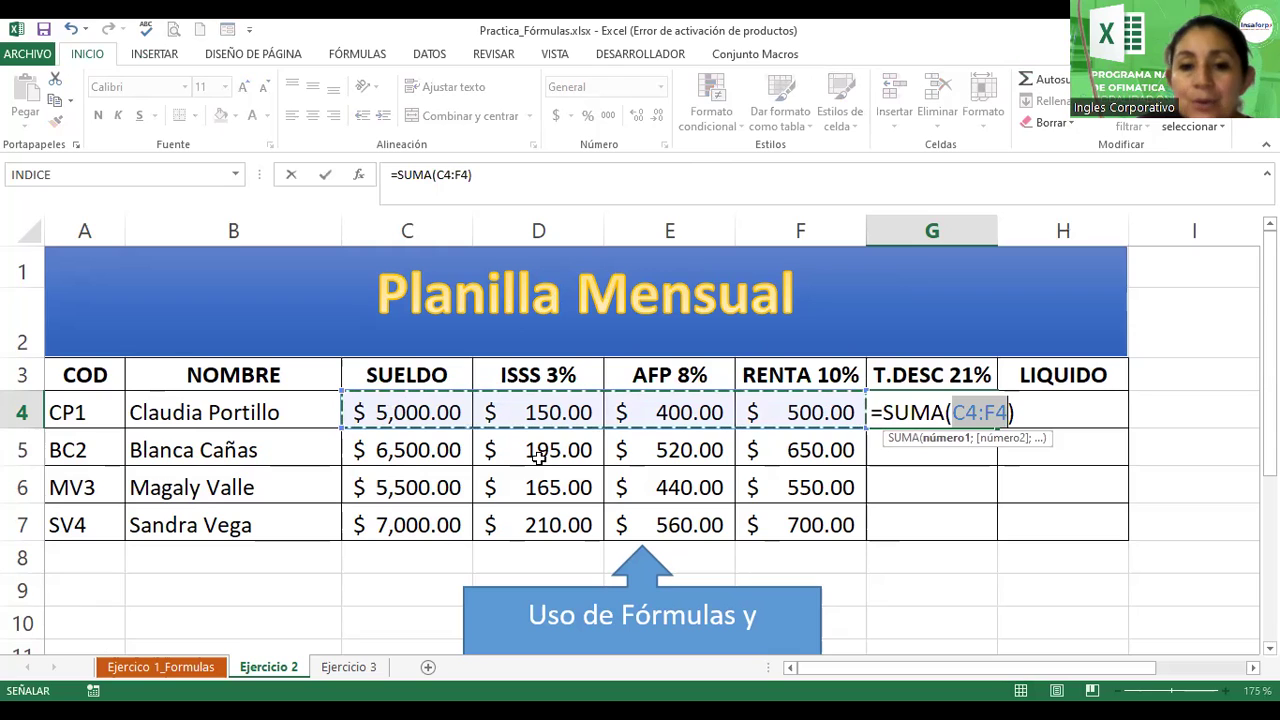
left_click(548, 409)
left_click_drag(640, 412, 751, 412)
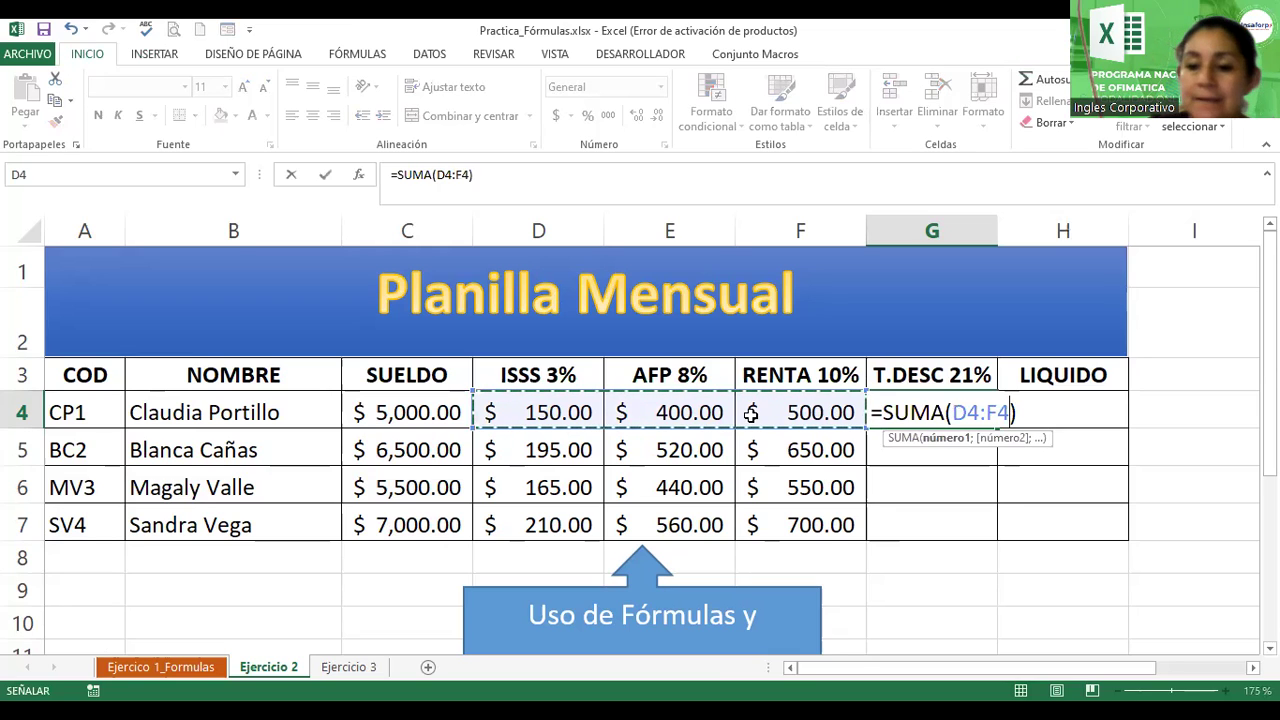
key("Return")
- Copy the G4 total-deduction formula down to G7, then open D4's ISSS formula for review
left_click(968, 412)
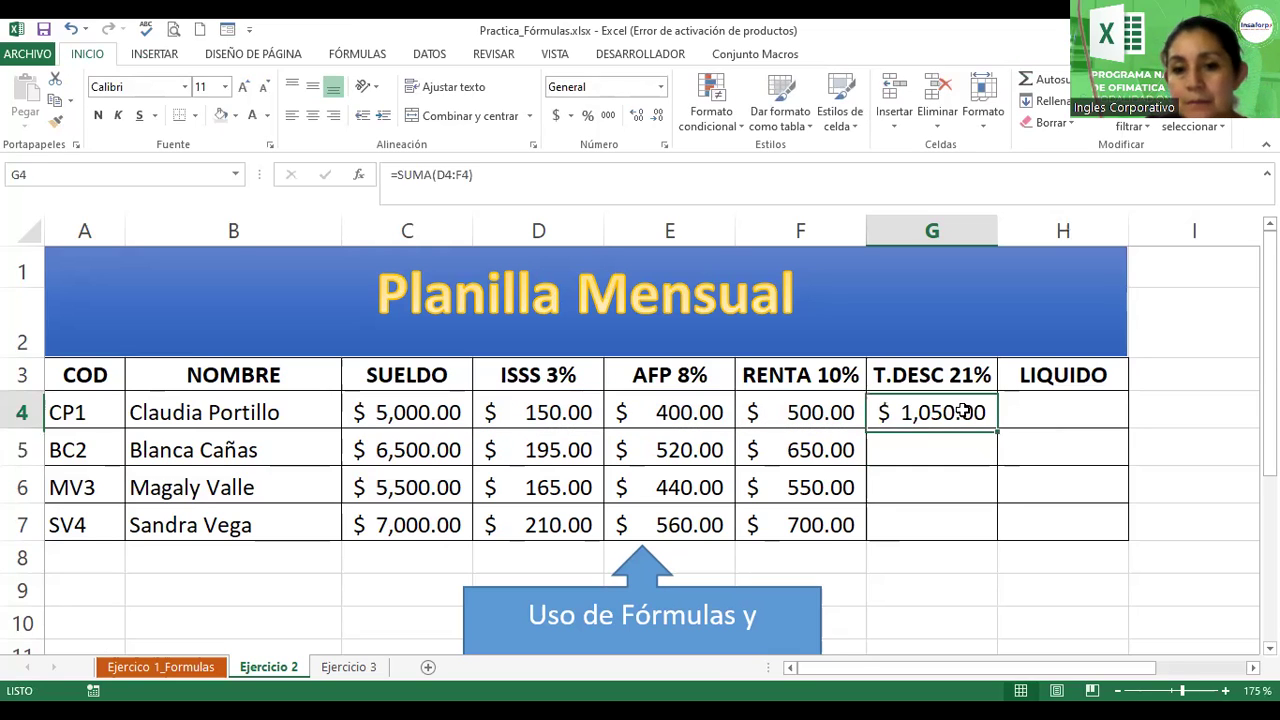
left_click_drag(998, 428, 999, 533)
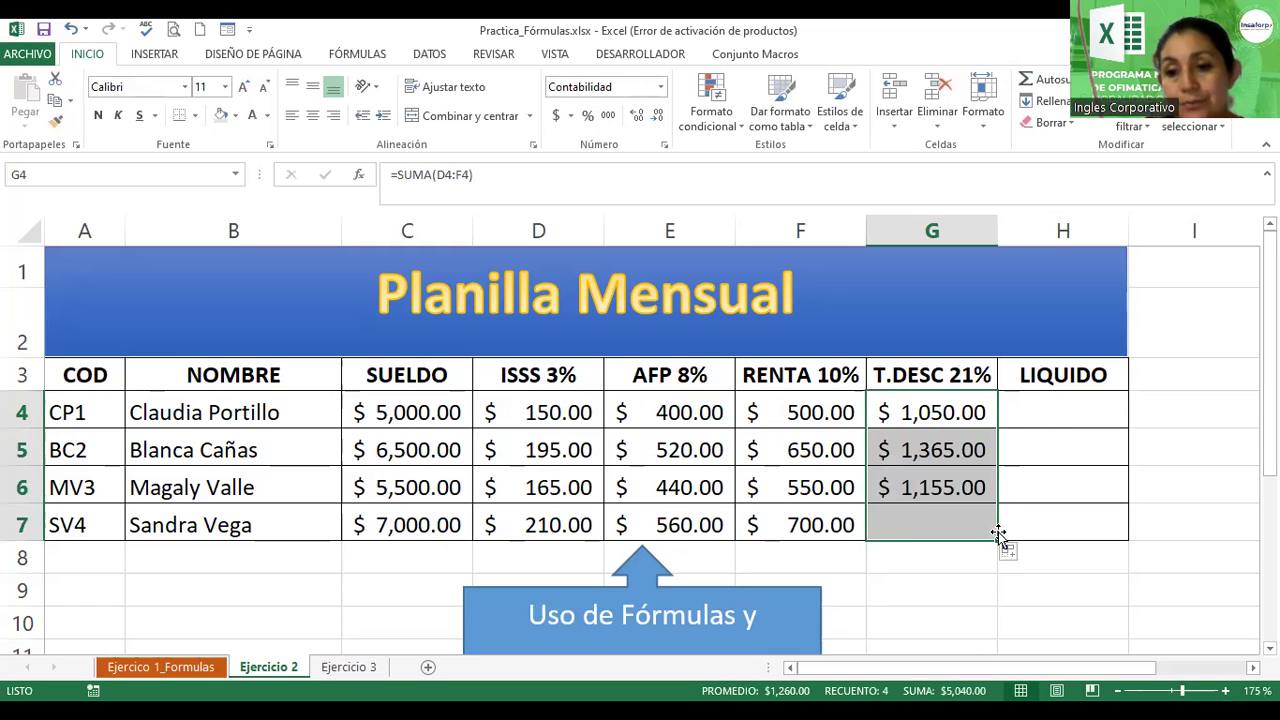
double_click(563, 413)
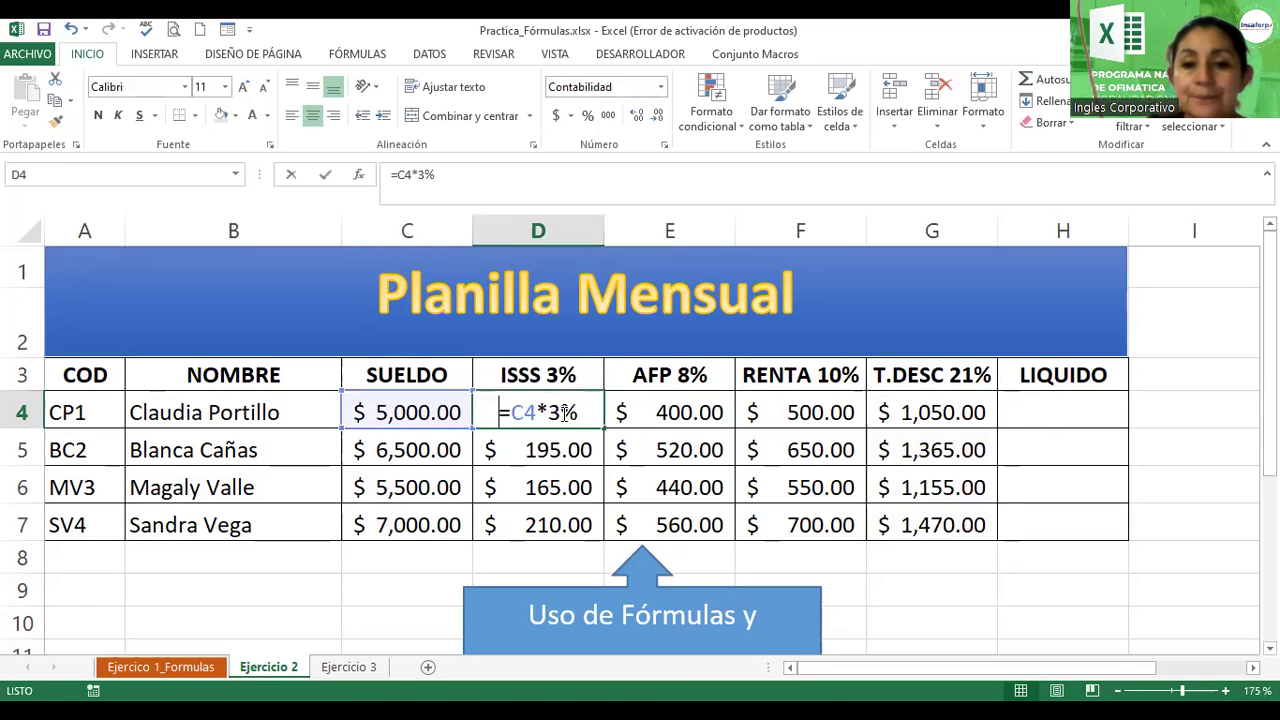
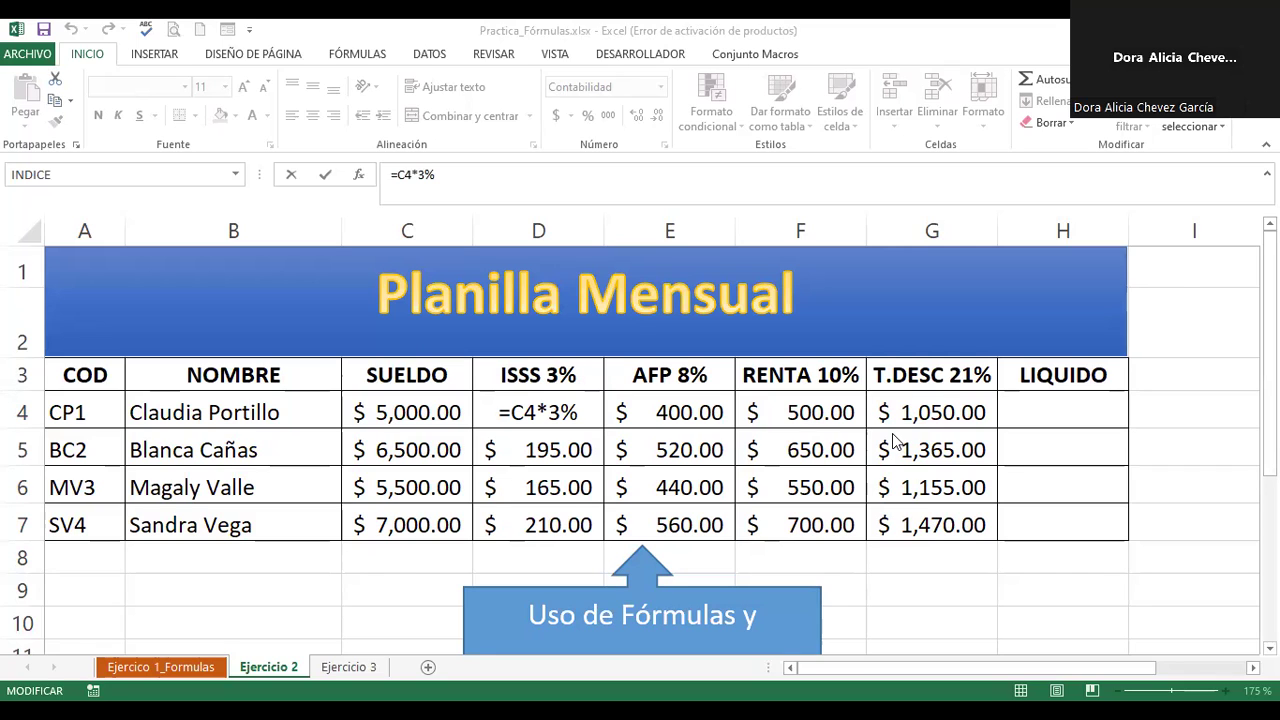
- Commit the first ISSS 3% value and change the Planilla Mensual title text from 28 to size 32
left_click(828, 318)
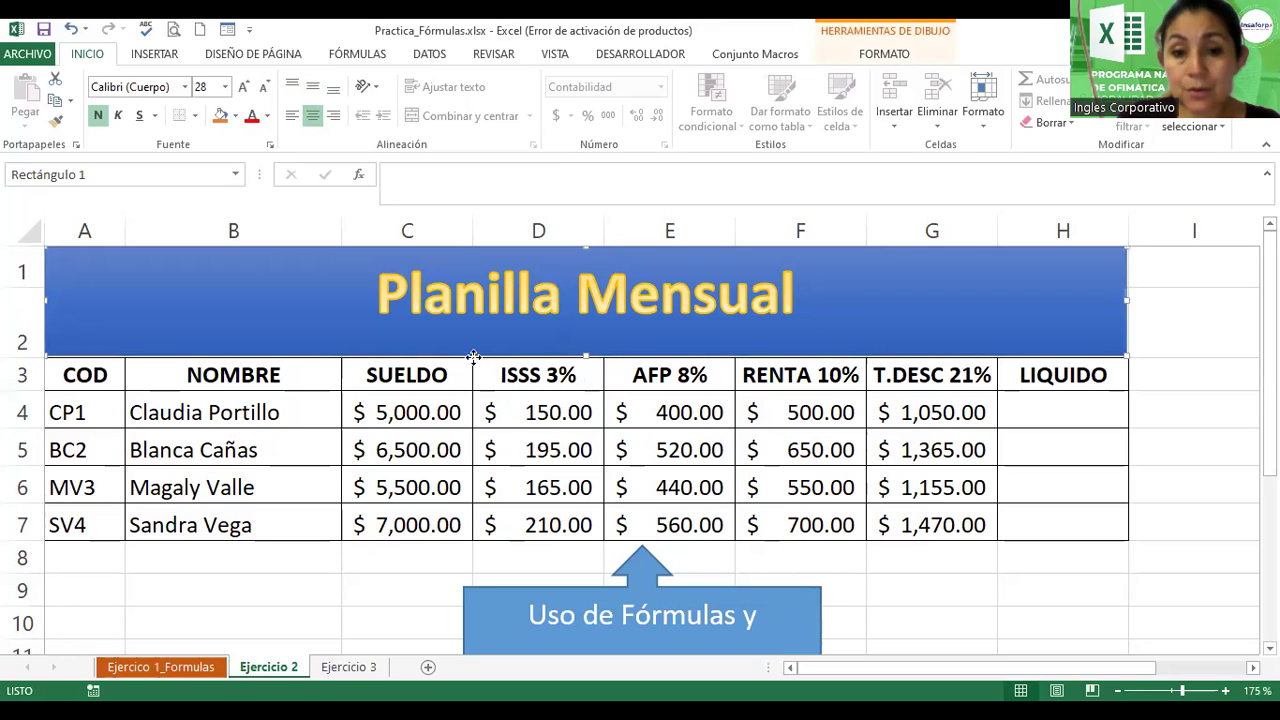
double_click(600, 295)
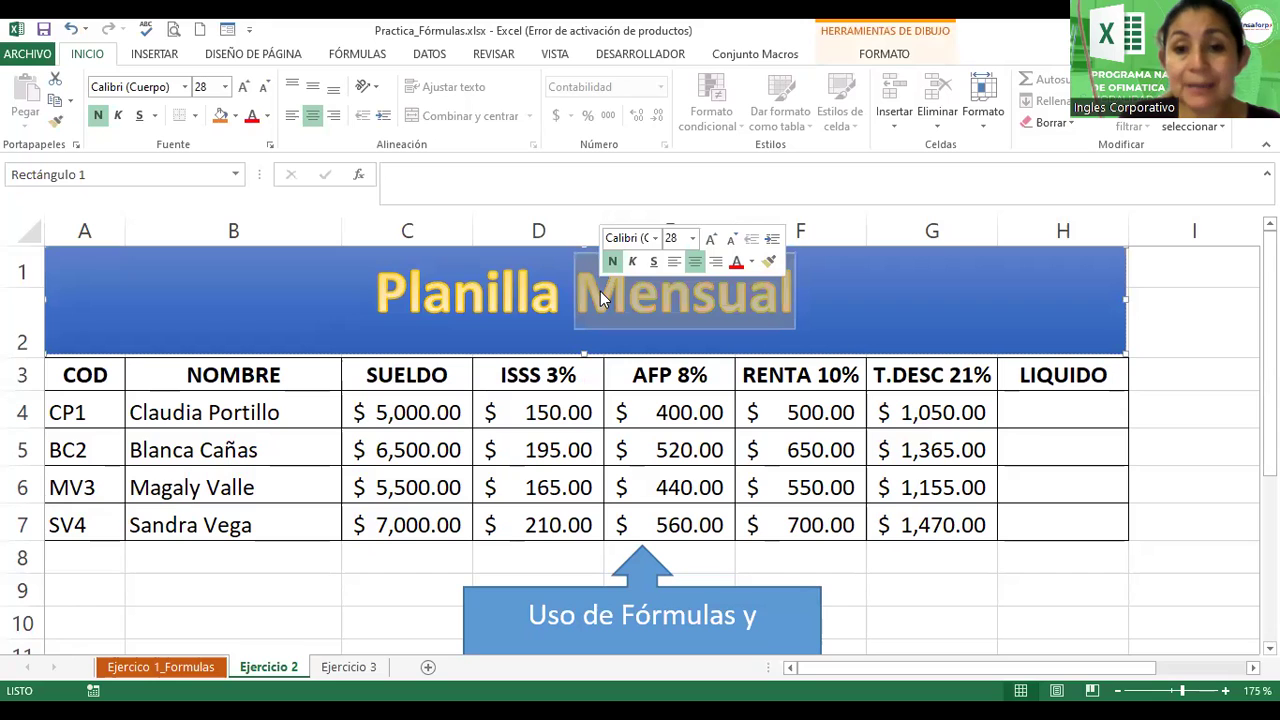
double_click(545, 294)
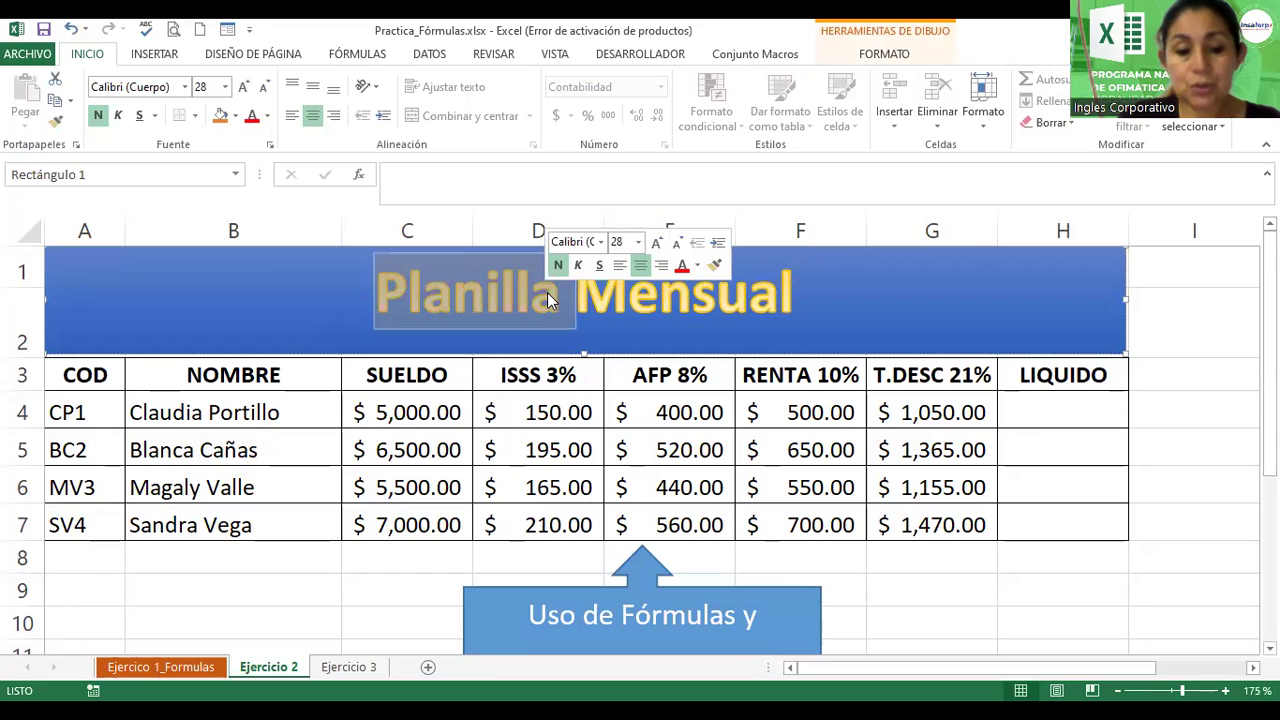
triple_click(547, 297)
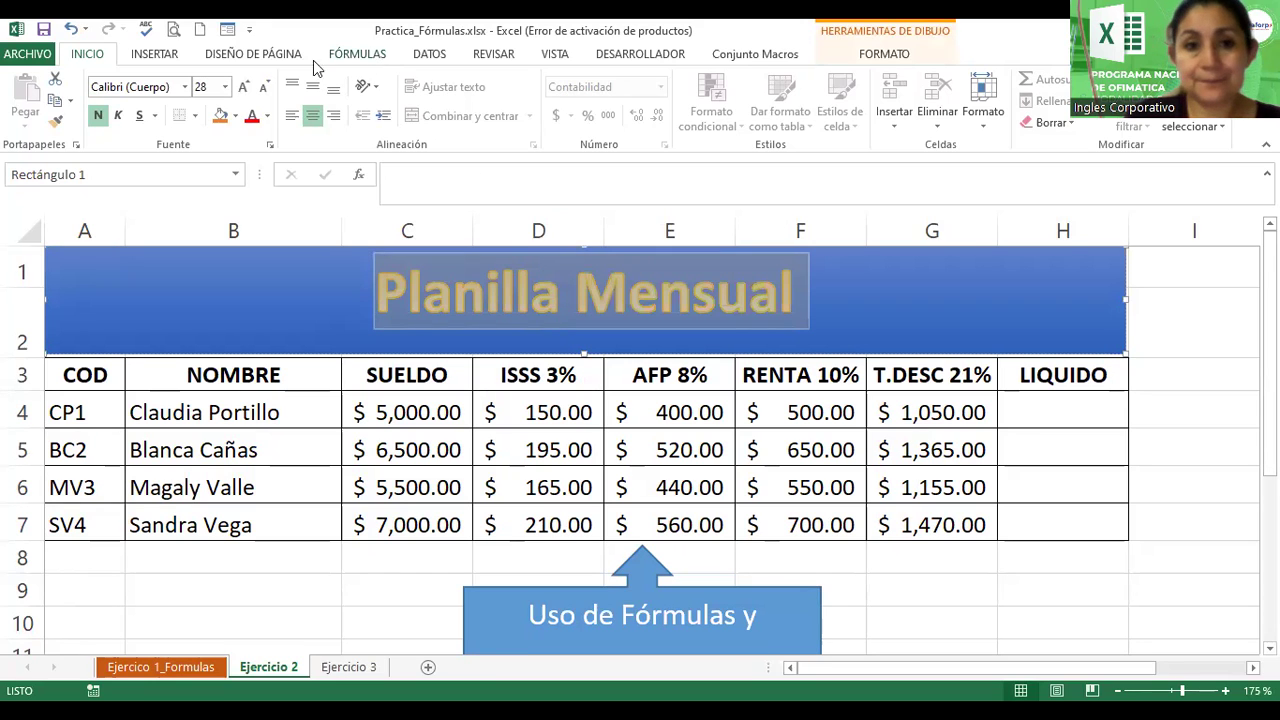
left_click(245, 88)
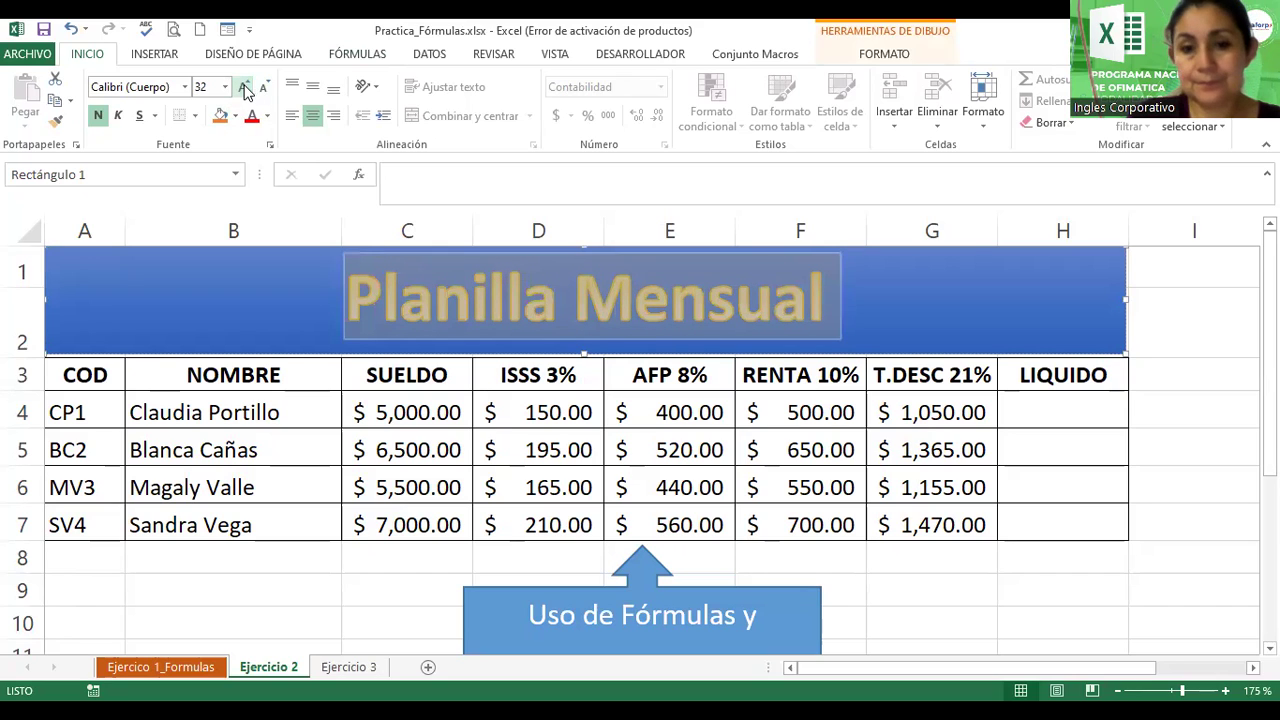
left_click(245, 88)
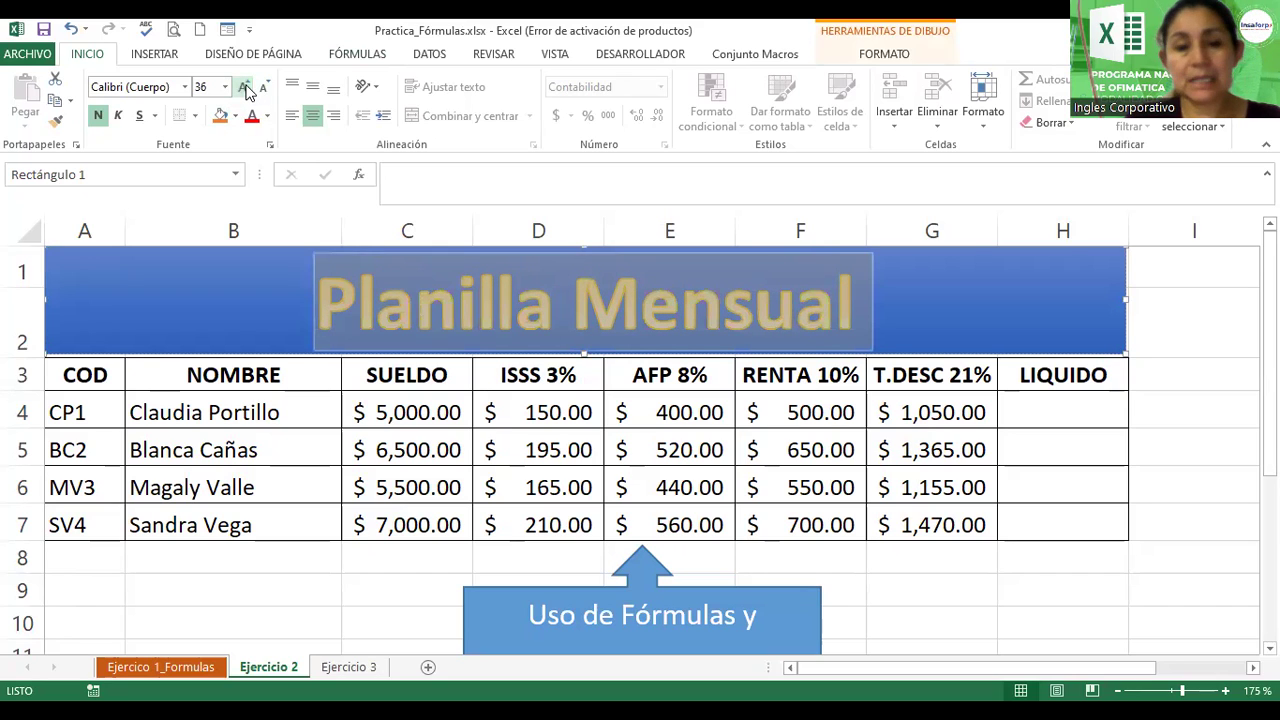
left_click(261, 89)
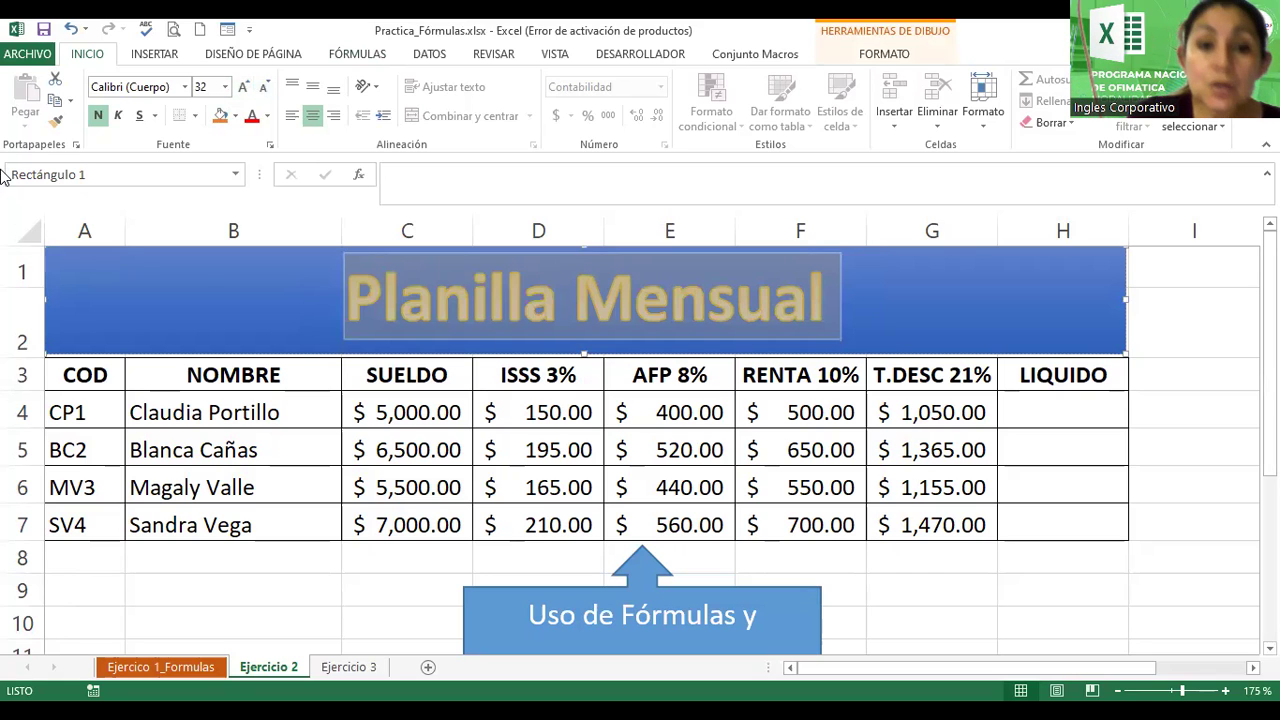
- Fit row 1's height to the title banner and shorten row 2 beneath it
double_click(189, 277)
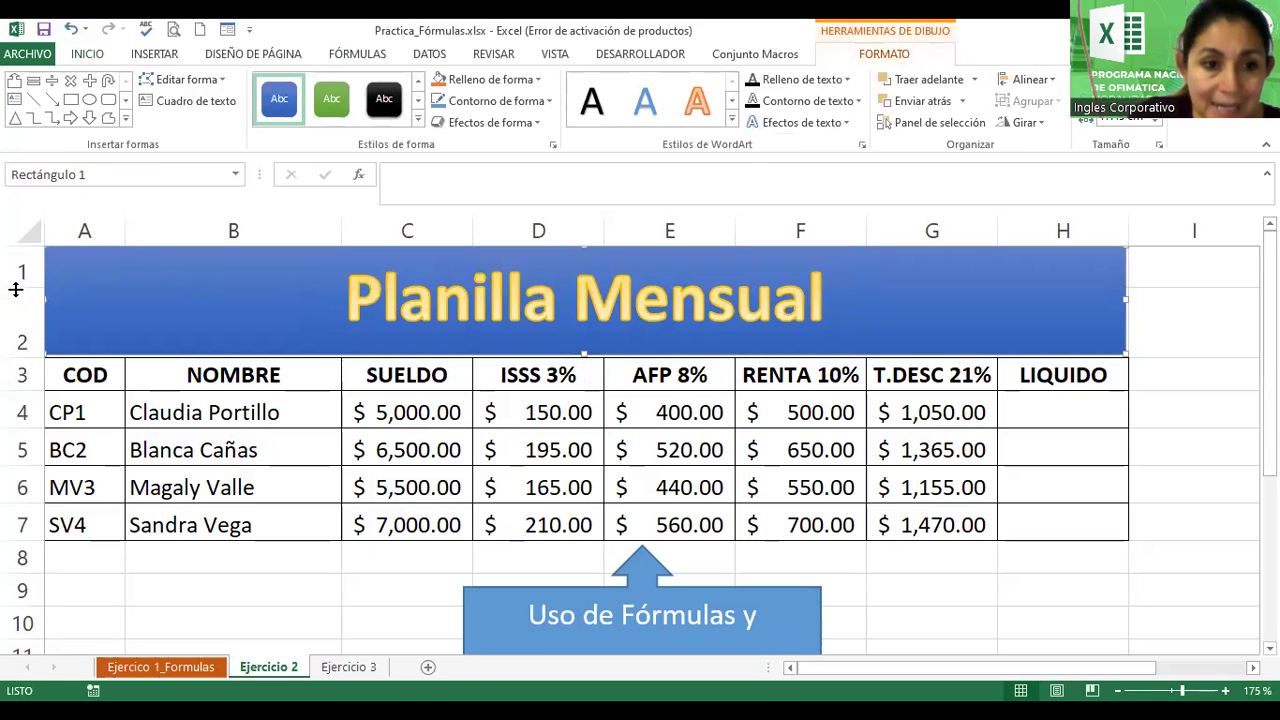
left_click_drag(16, 288, 21, 315)
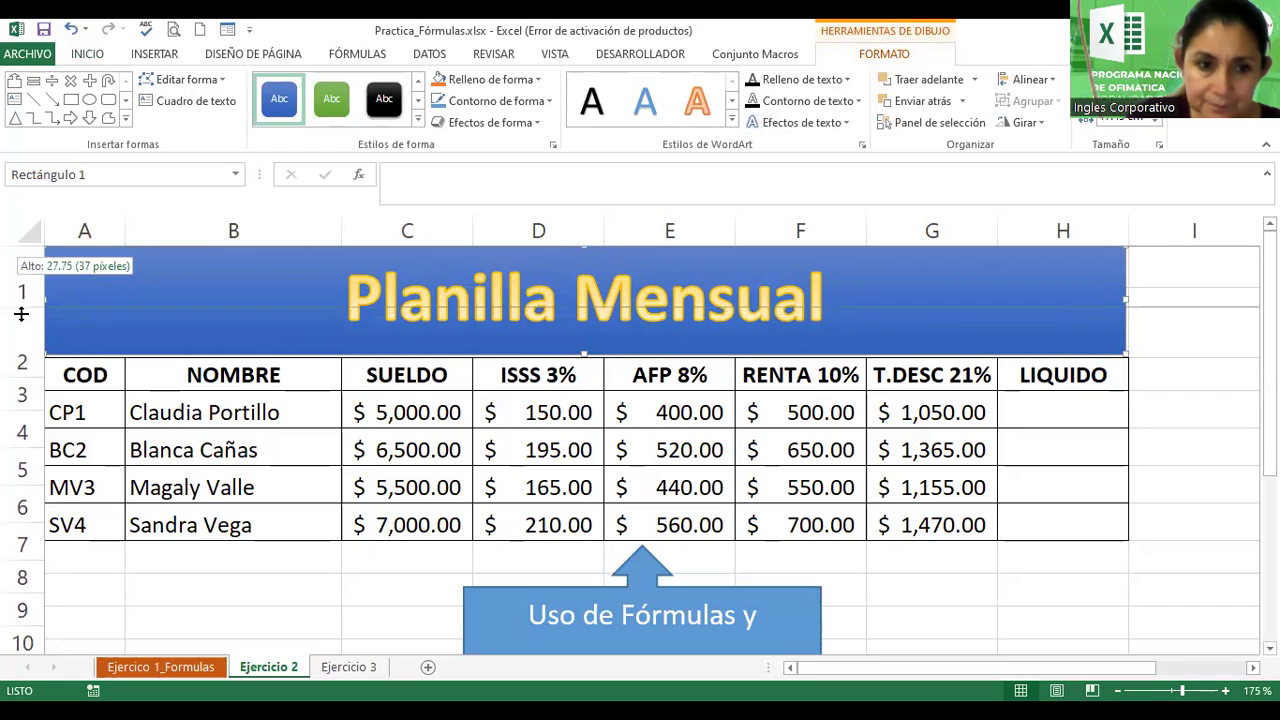
left_click_drag(21, 315, 19, 297)
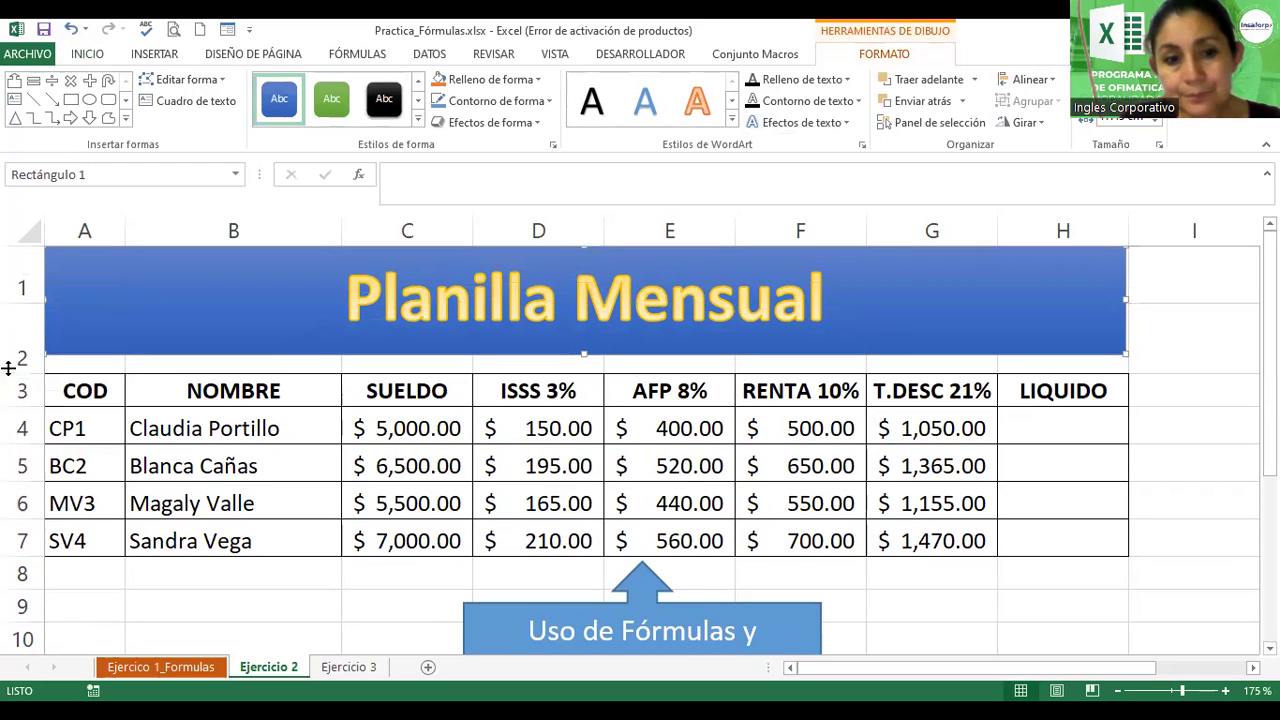
left_click_drag(16, 375, 14, 361)
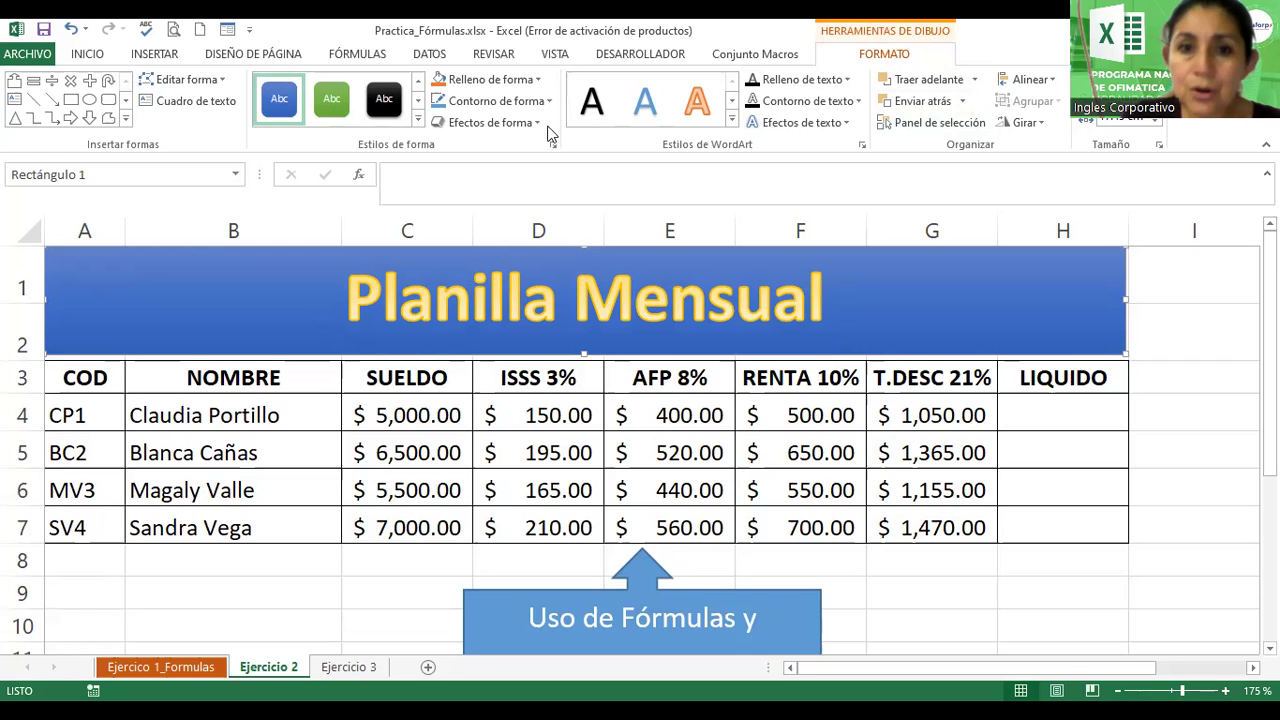
- Apply the black shape style from the Estilos de forma gallery to the title banner
left_click(418, 119)
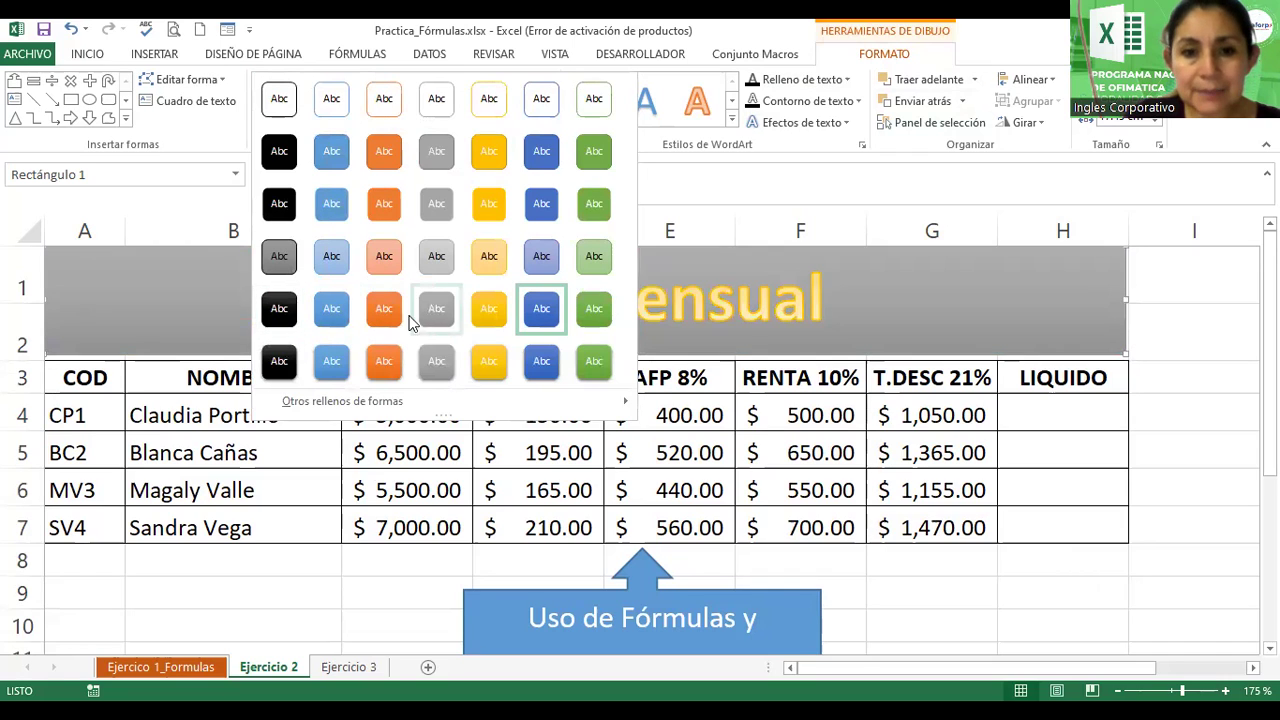
left_click(279, 308)
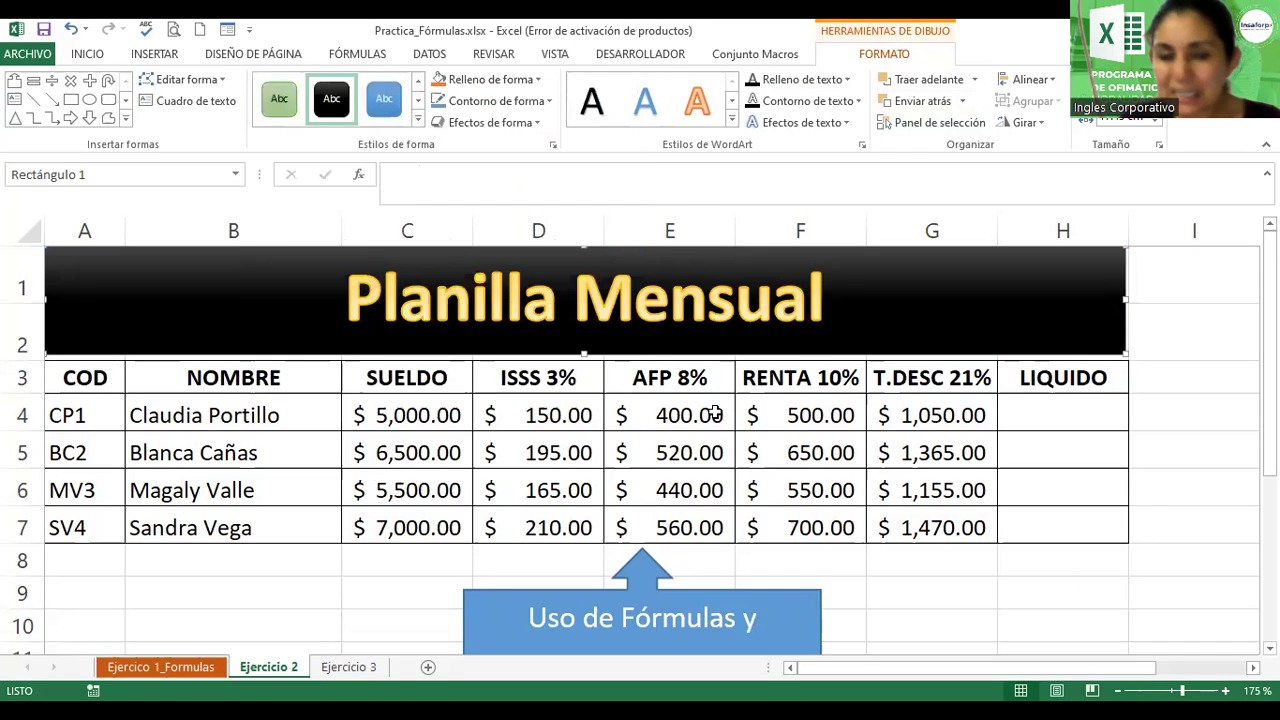
left_click(922, 420)
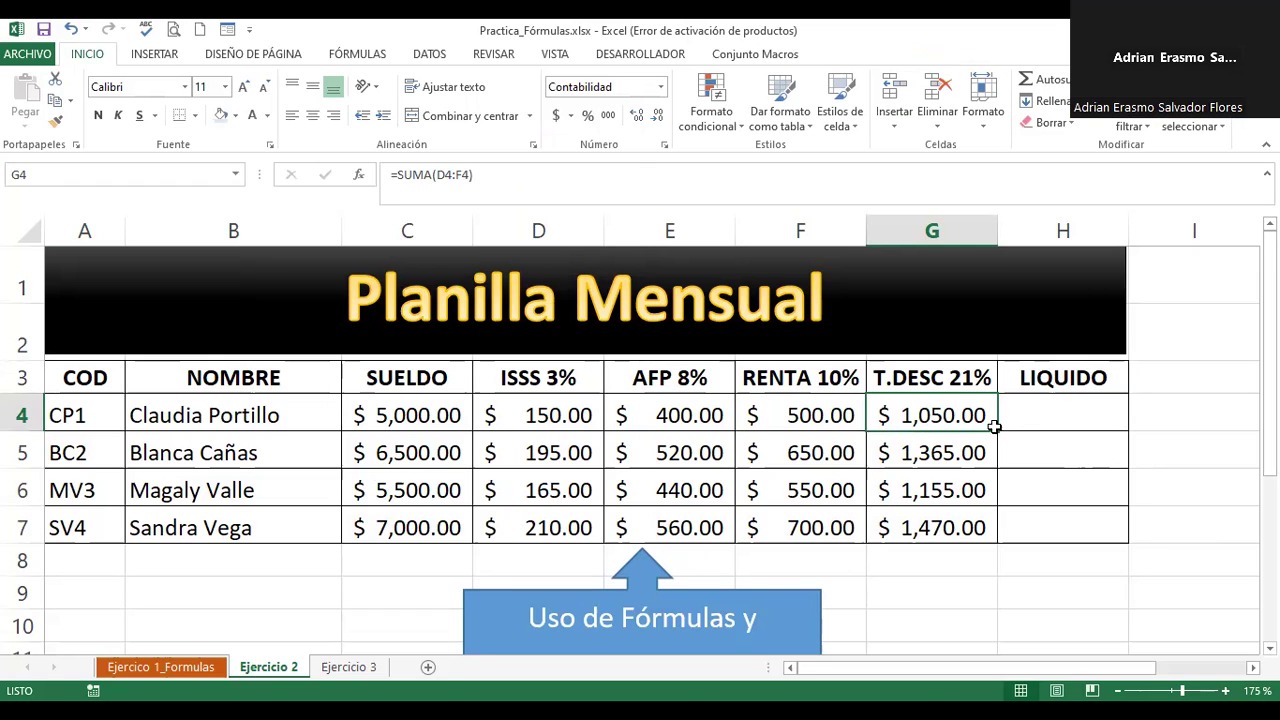
- Recheck the G4 total and enter =C4-G4 in H4 for the first employee's net pay
double_click(962, 415)
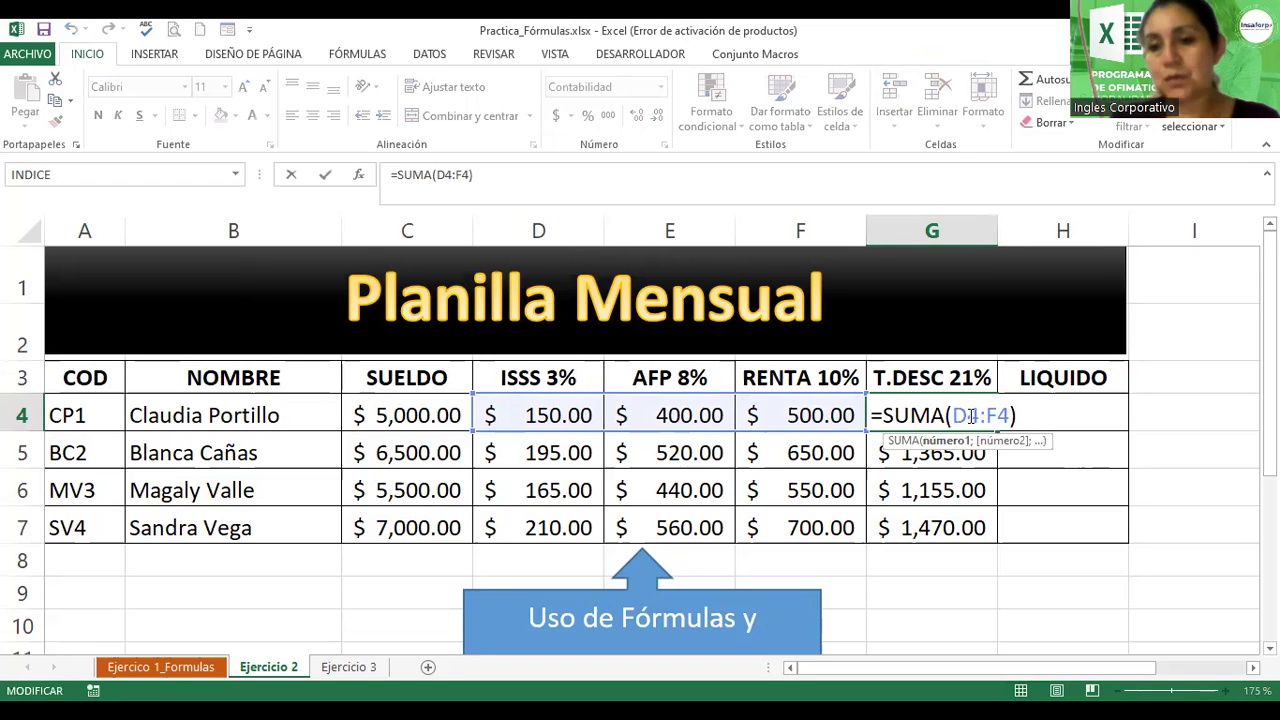
key("Return")
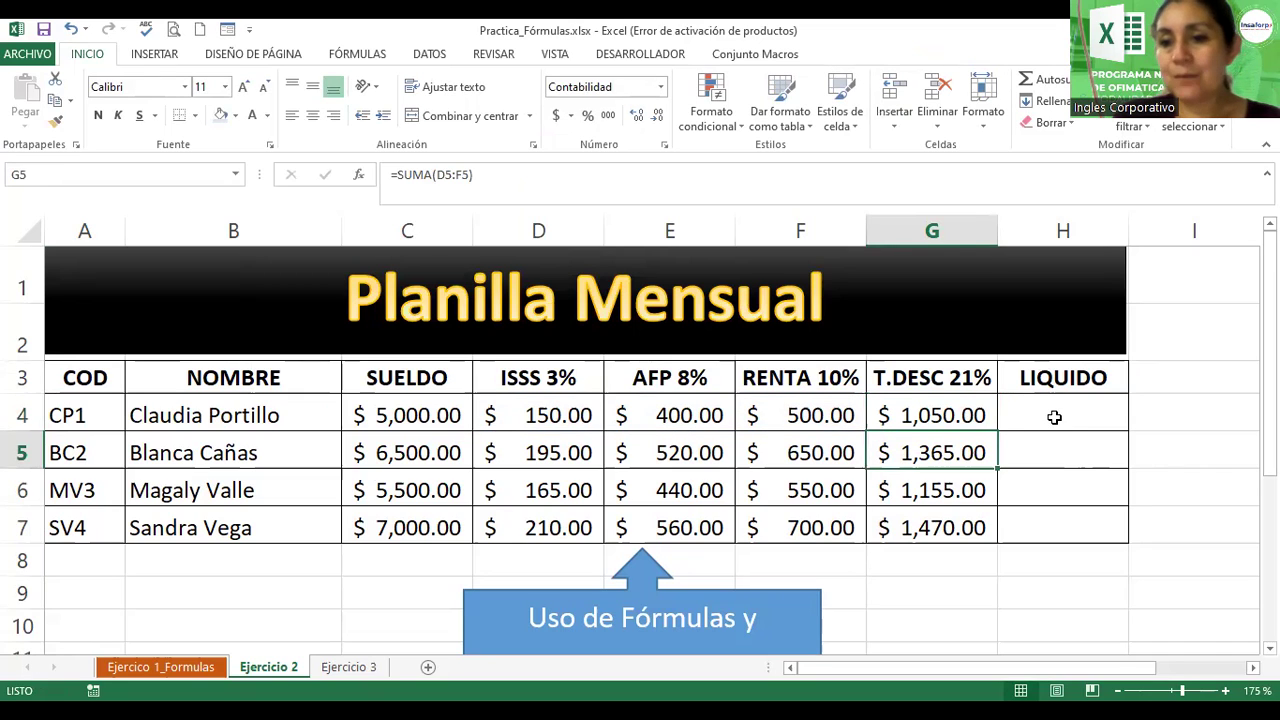
left_click(1055, 418)
type("=")
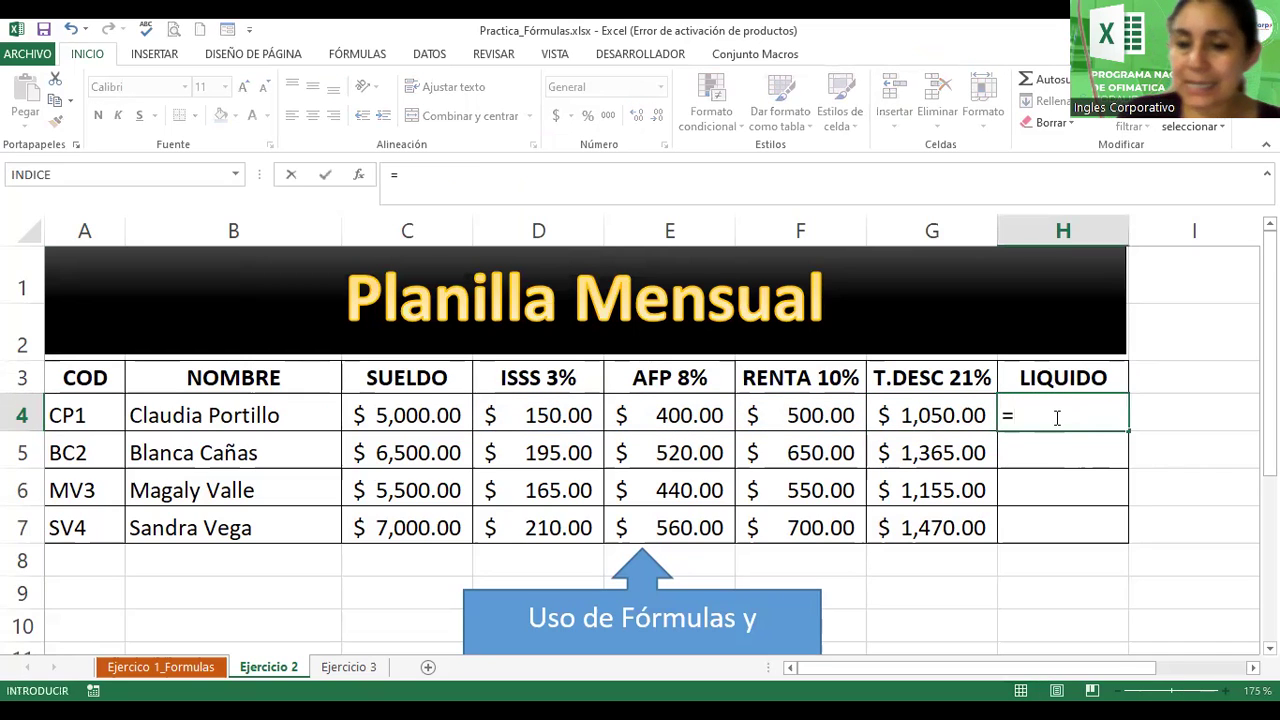
left_click(386, 416)
type("-")
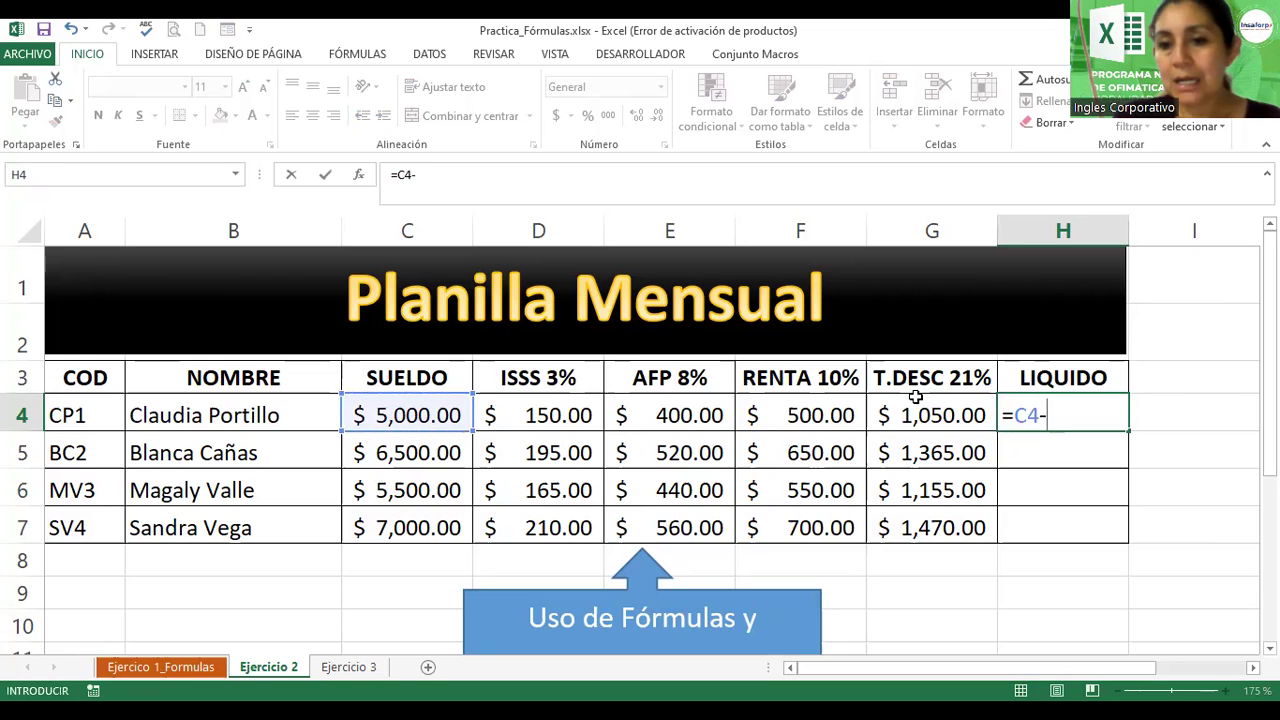
left_click(908, 416)
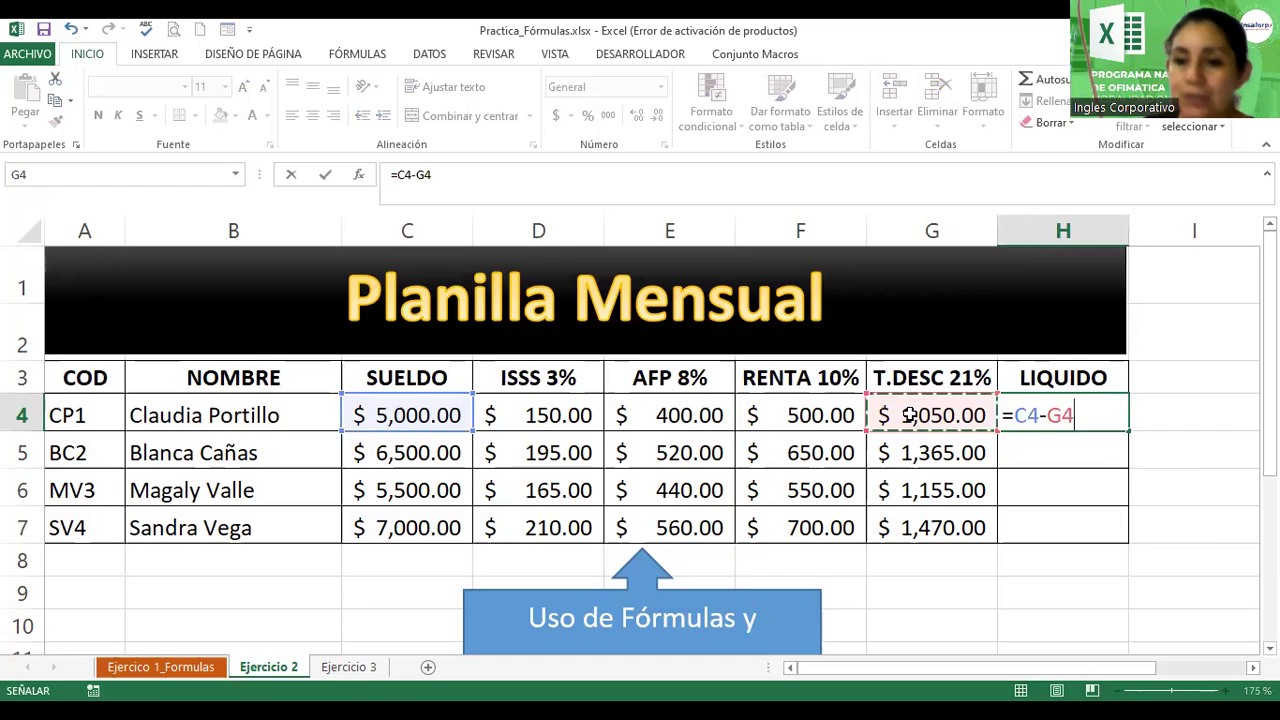
key("Return")
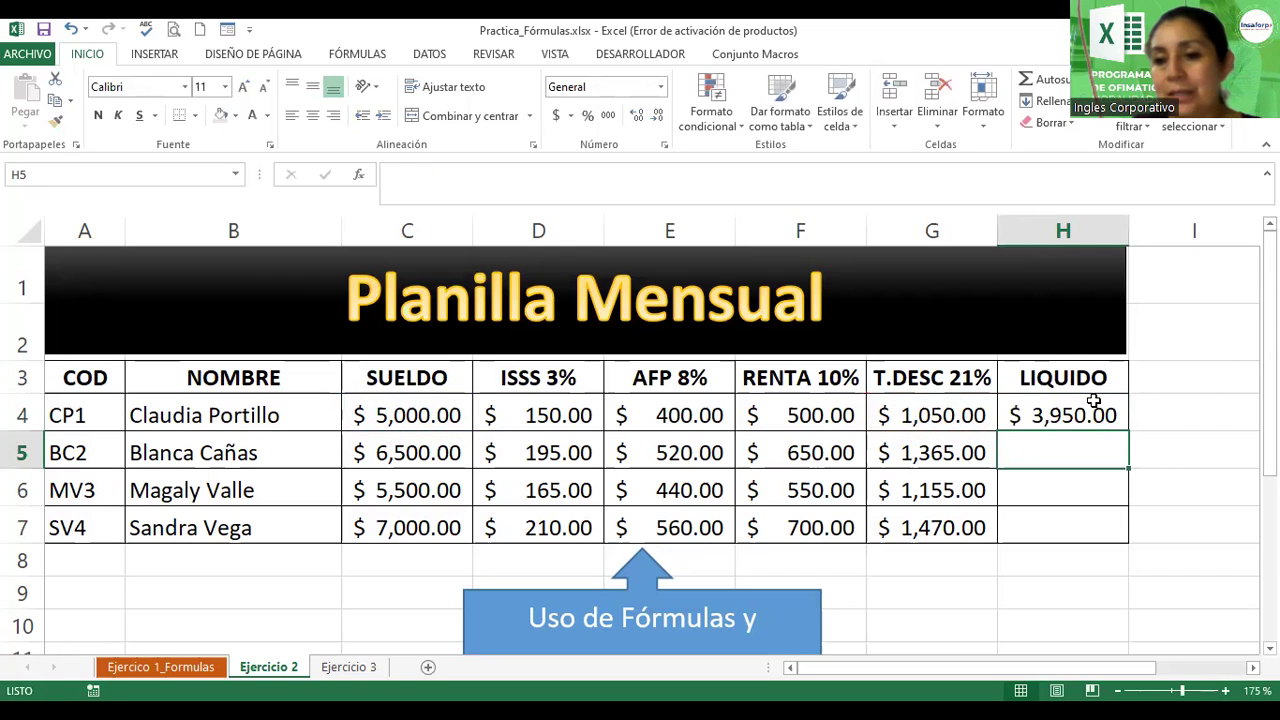
- Fill the H4 net pay formula down to H7 for all four employees
left_click(1065, 418)
double_click(1127, 428)
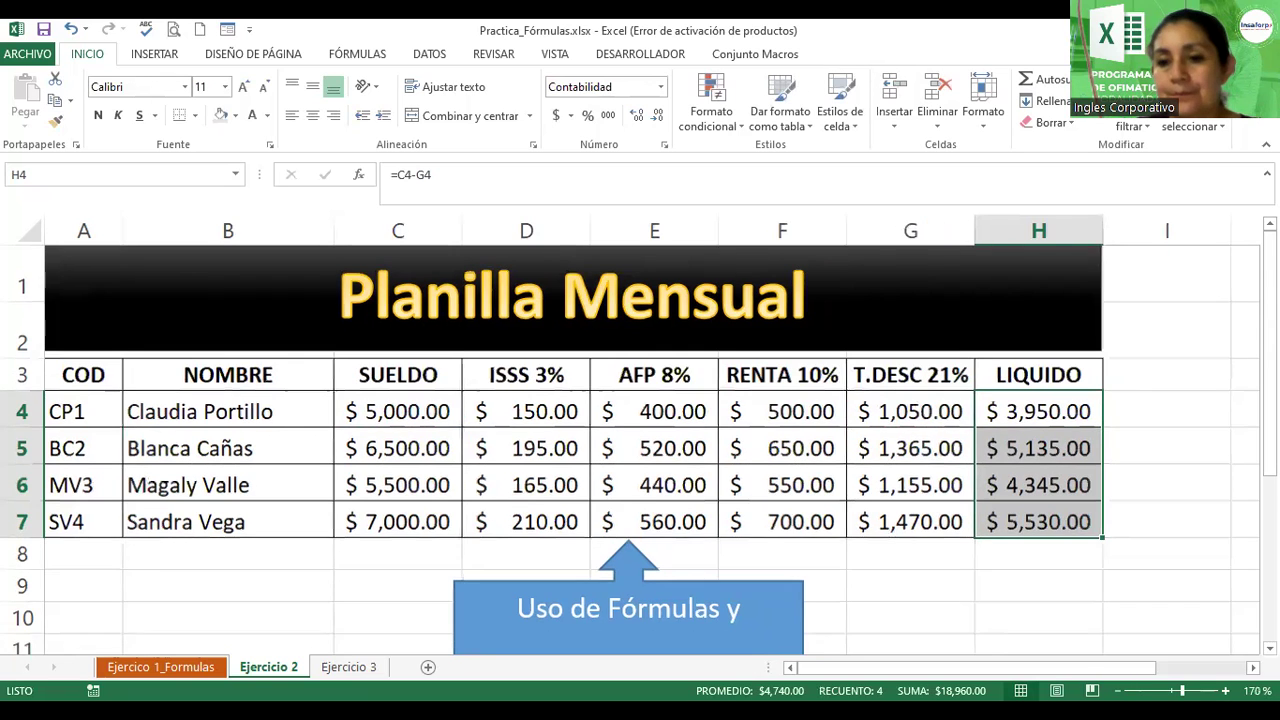
scroll(958, 516, "down", 3)
left_click(960, 515)
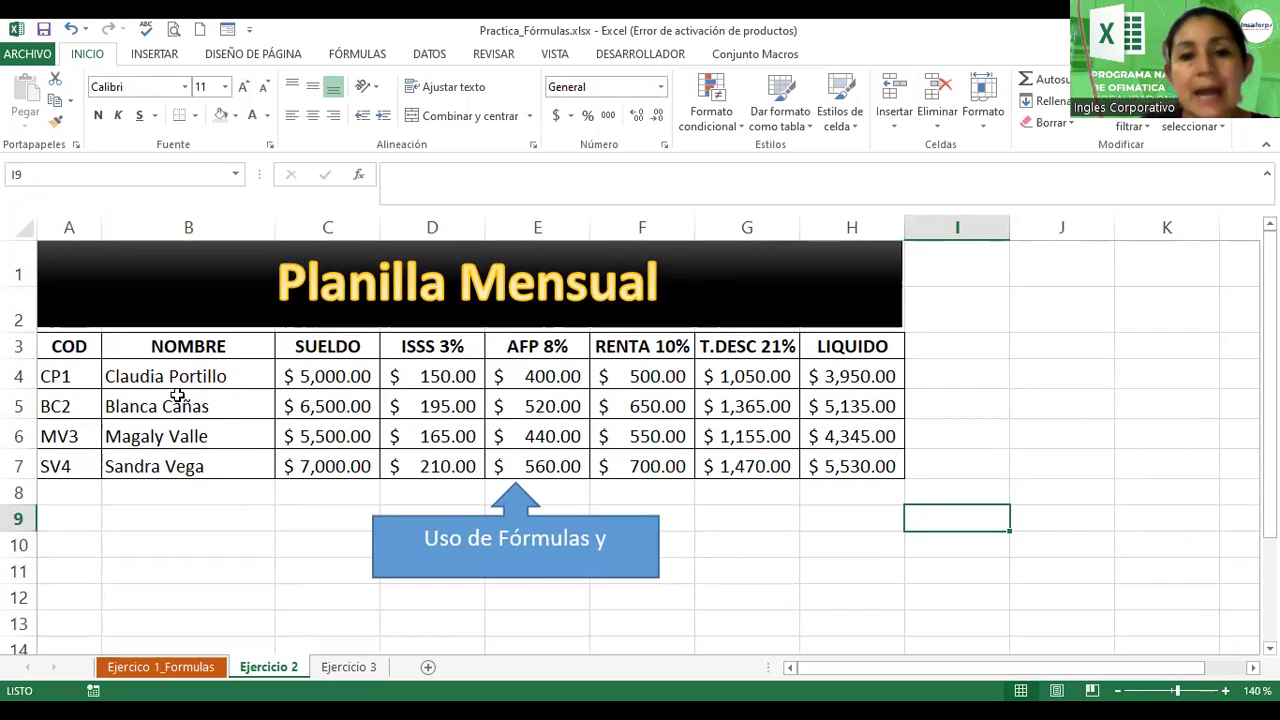
- Select the whole payroll table and open the Borde settings of Format Cells
left_click(82, 339)
left_click_drag(82, 339, 816, 470)
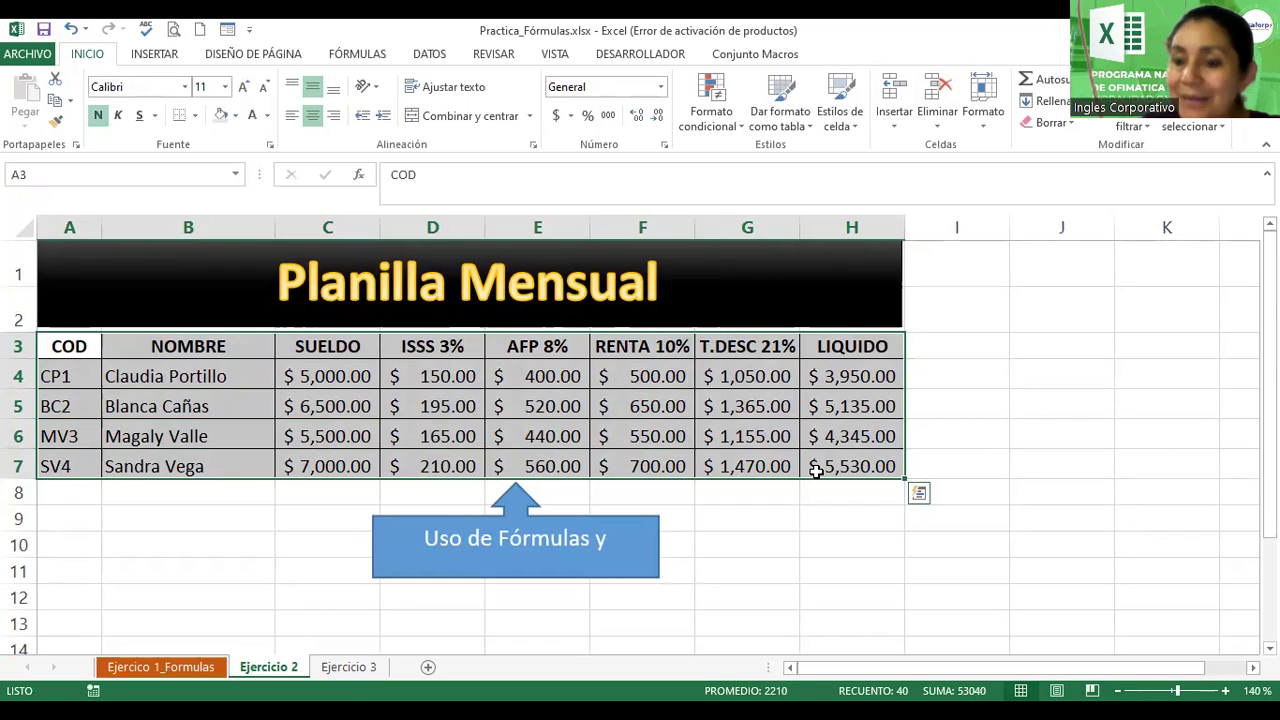
left_click(533, 147)
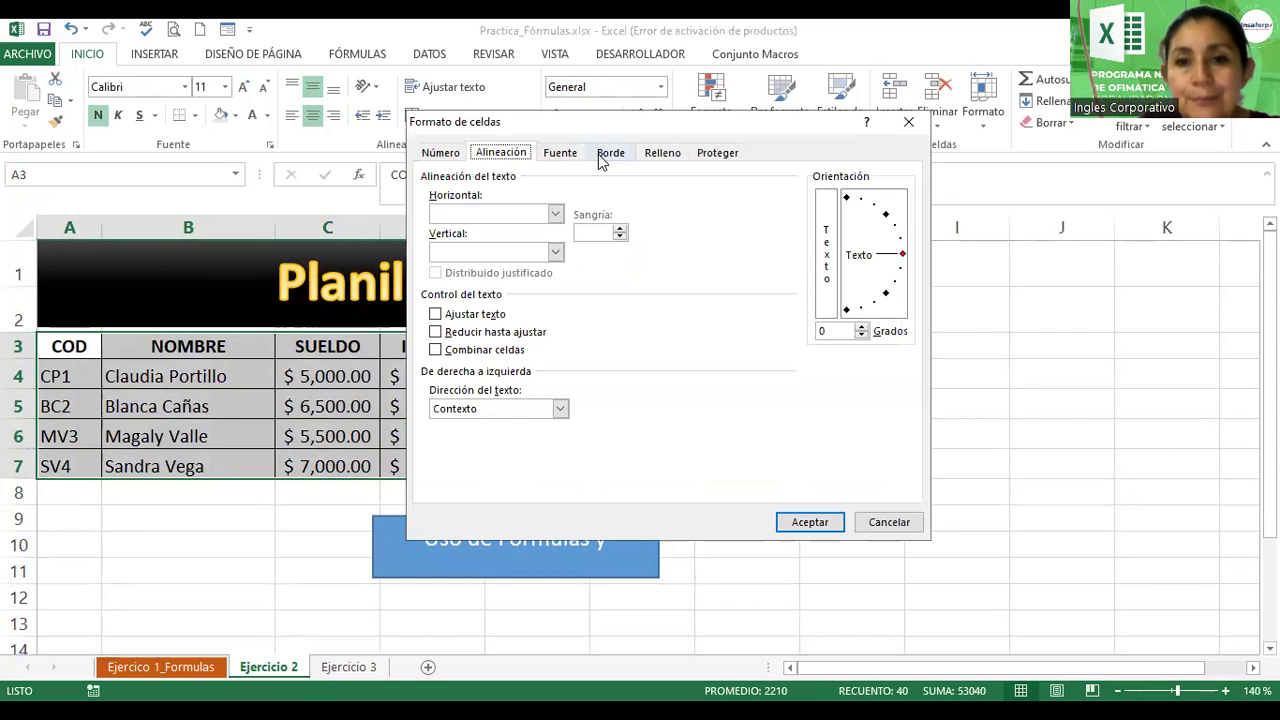
left_click(605, 155)
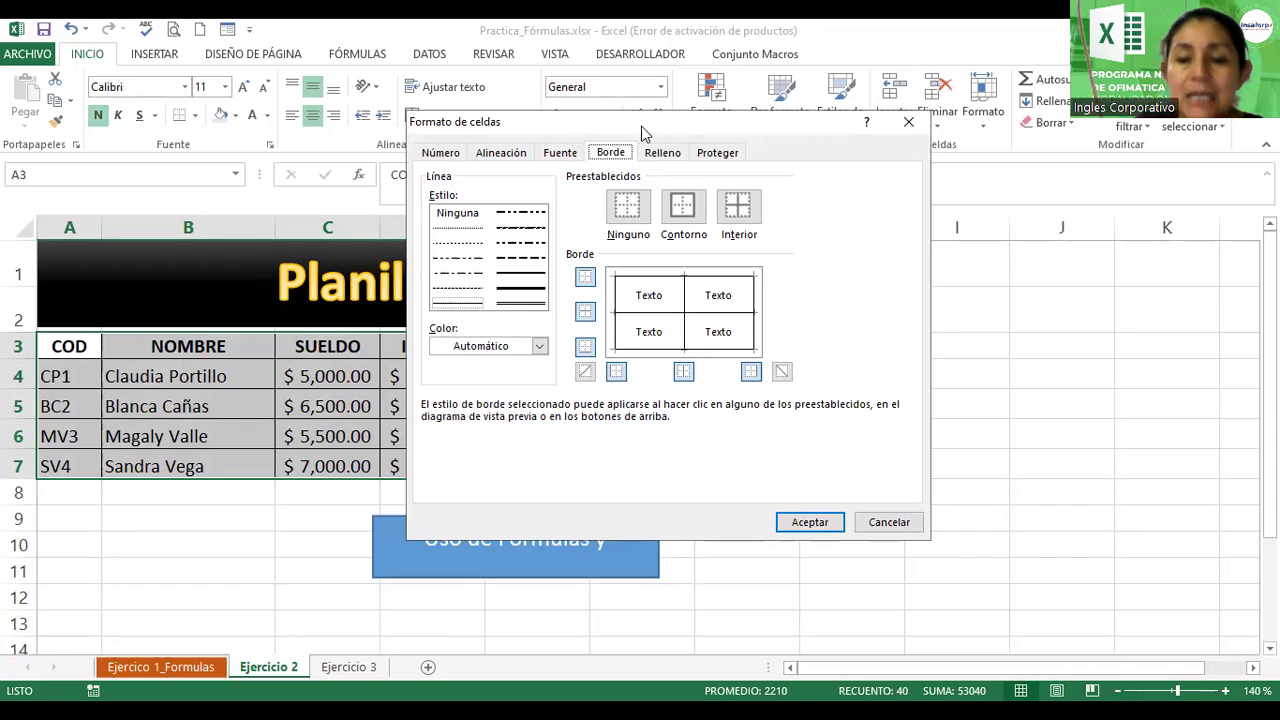
left_click_drag(641, 126, 877, 379)
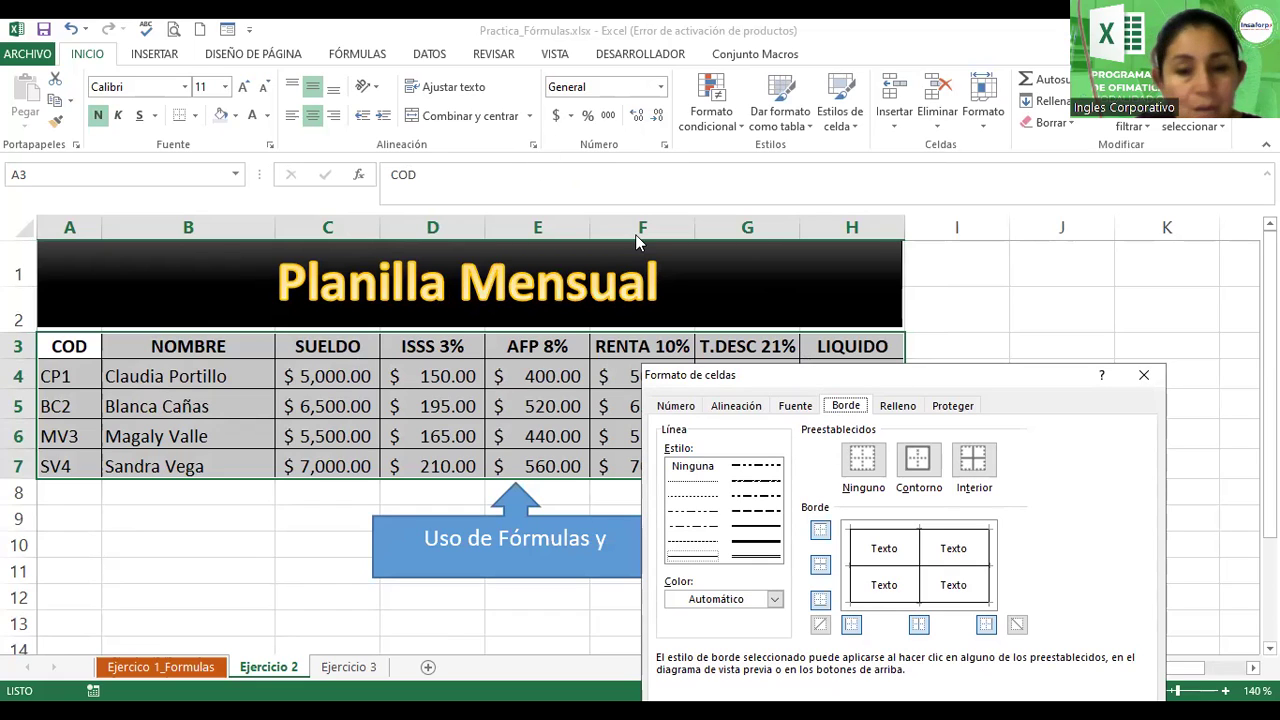
left_click_drag(705, 378, 445, 162)
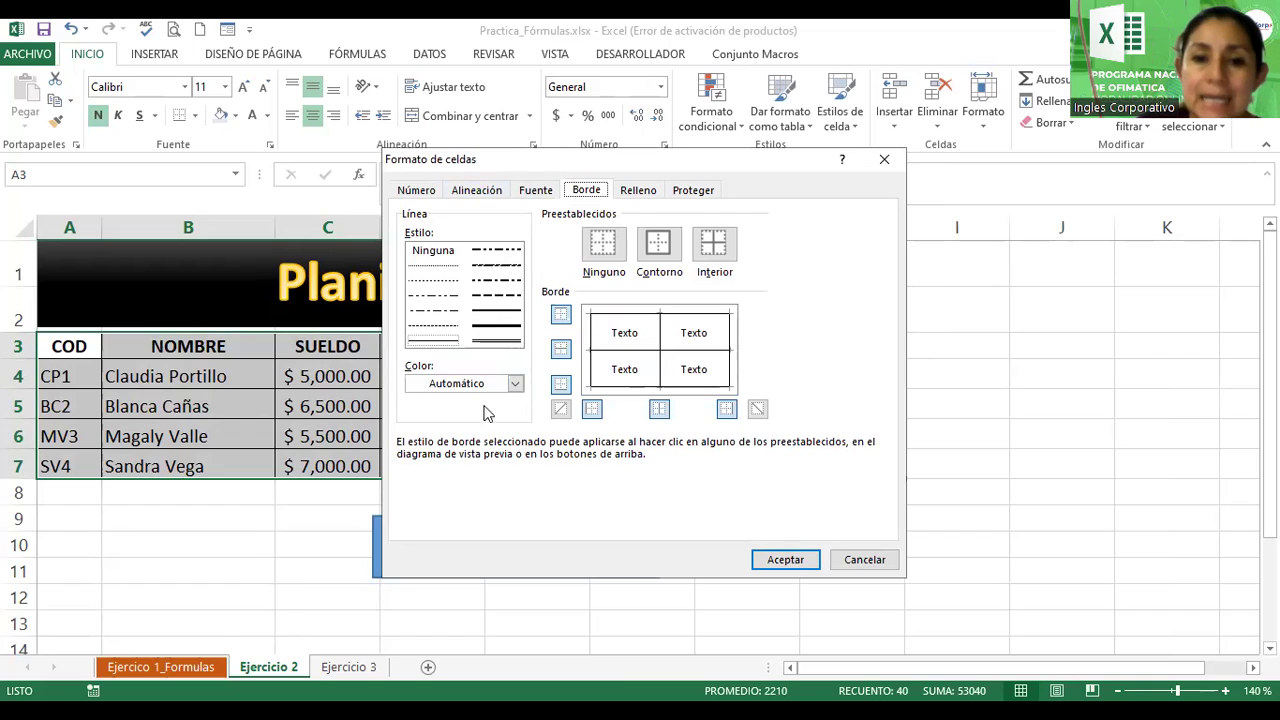
- Set a purple border colour and apply double-line top and bottom plus left and right edges
left_click(515, 390)
left_click(515, 387)
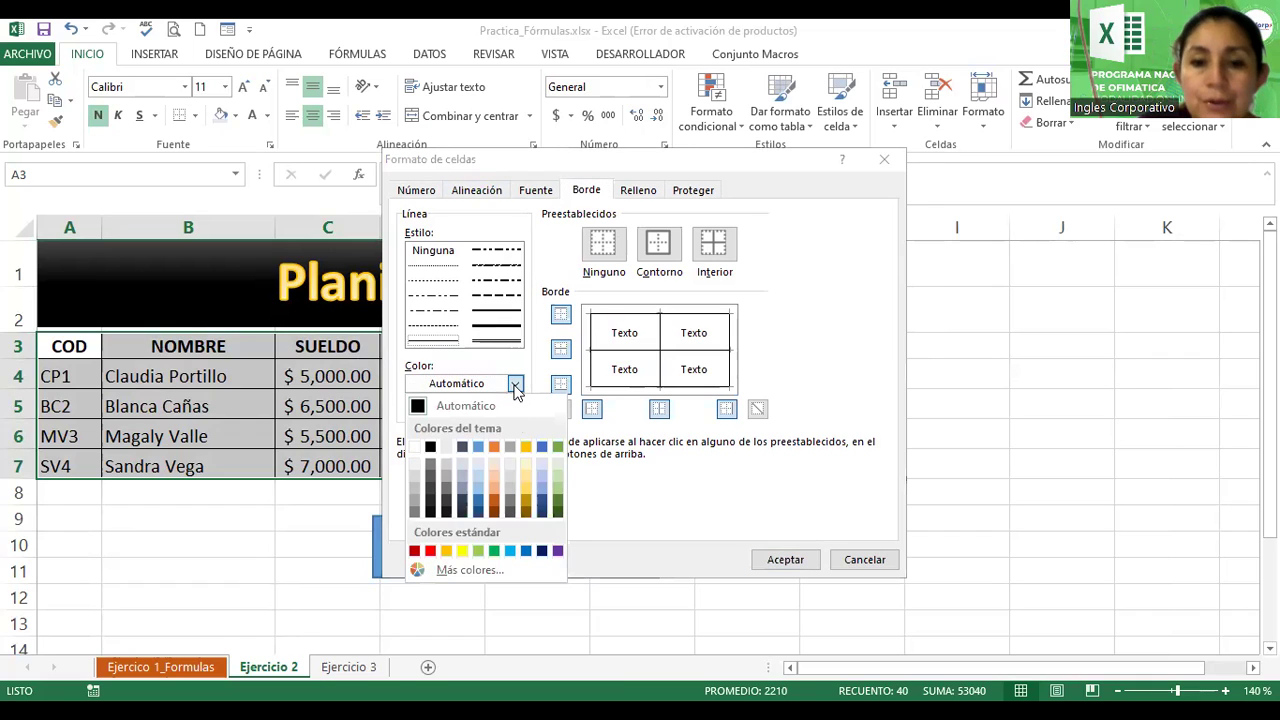
left_click(558, 552)
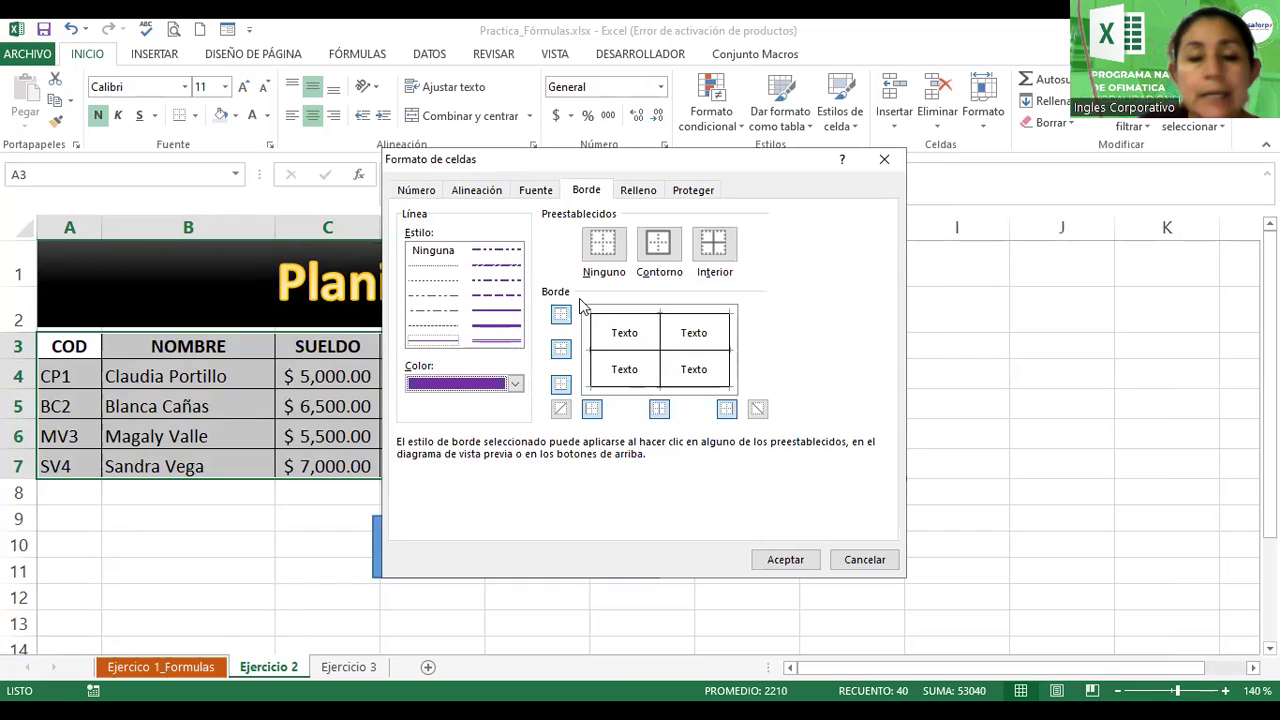
left_click(485, 343)
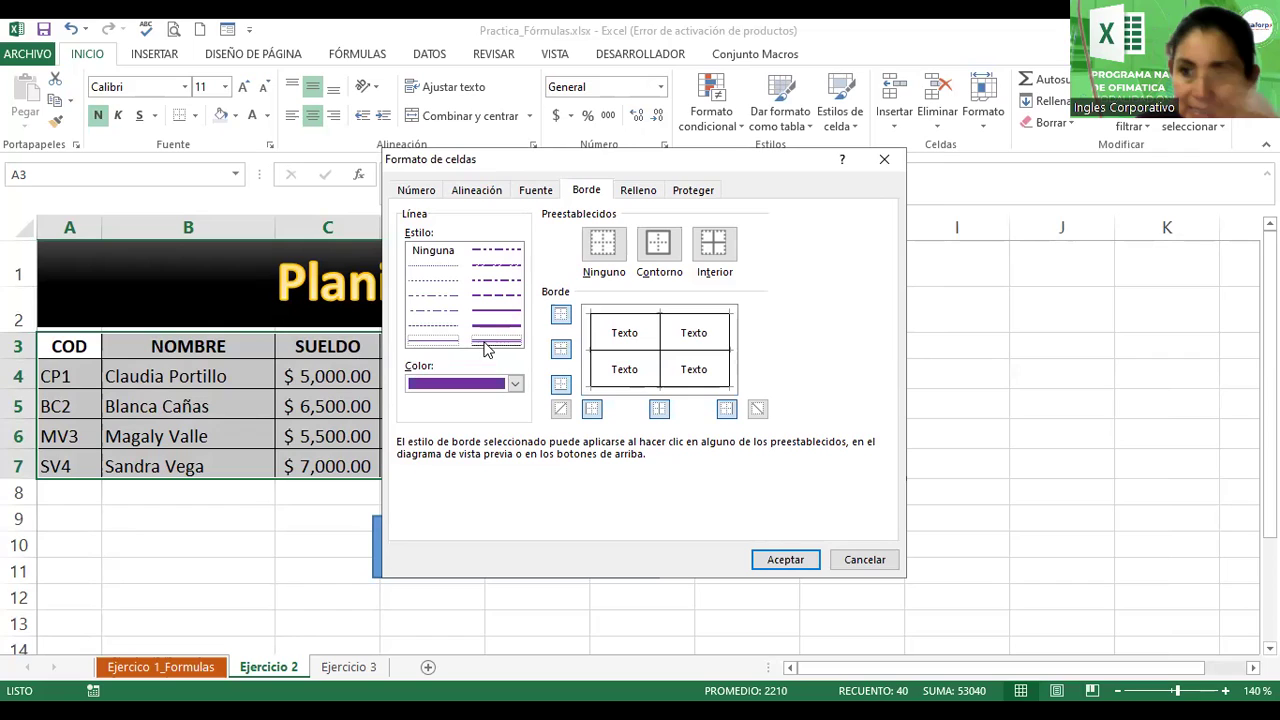
left_click(652, 314)
left_click(652, 314)
left_click(652, 314)
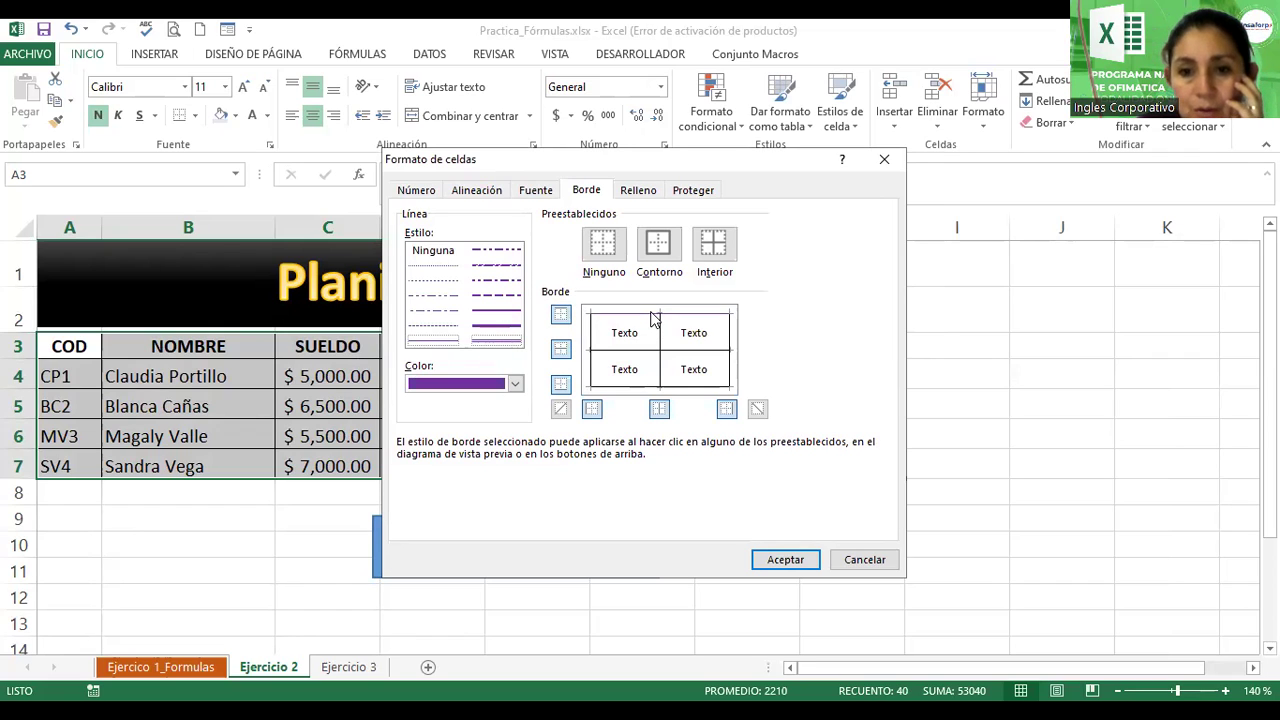
left_click(497, 341)
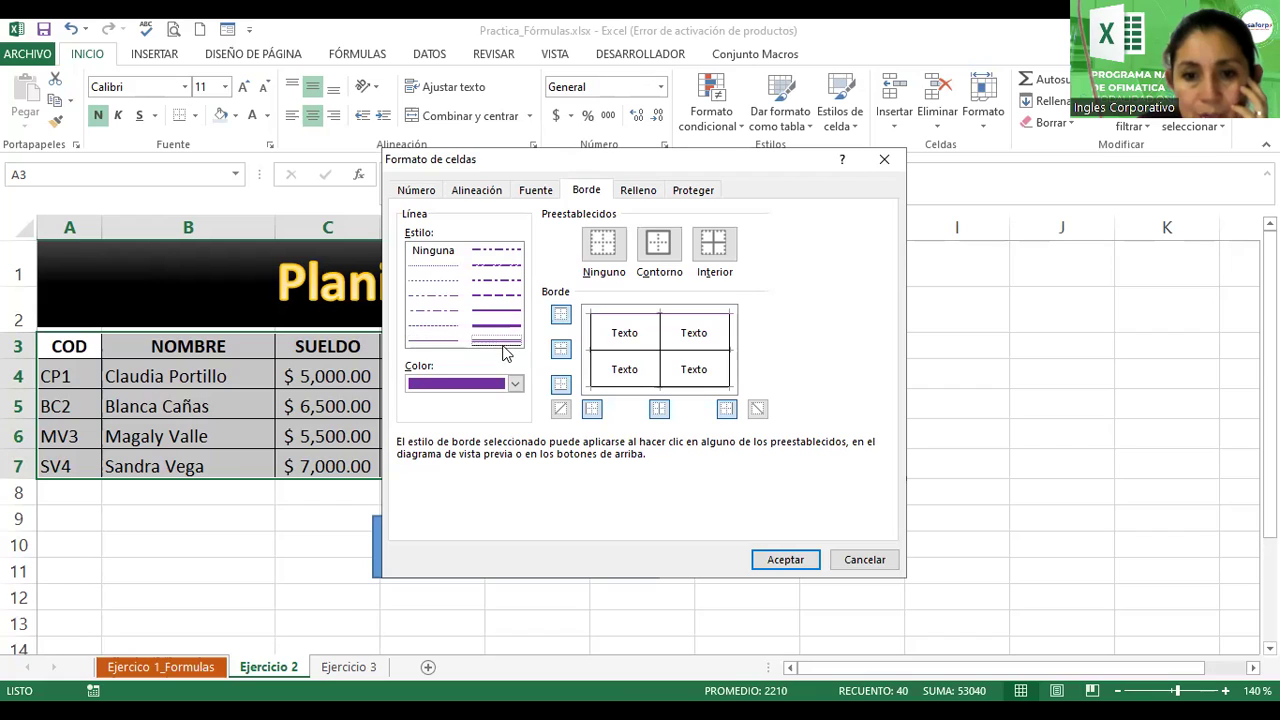
left_click(628, 314)
left_click(645, 387)
left_click(590, 358)
left_click(729, 337)
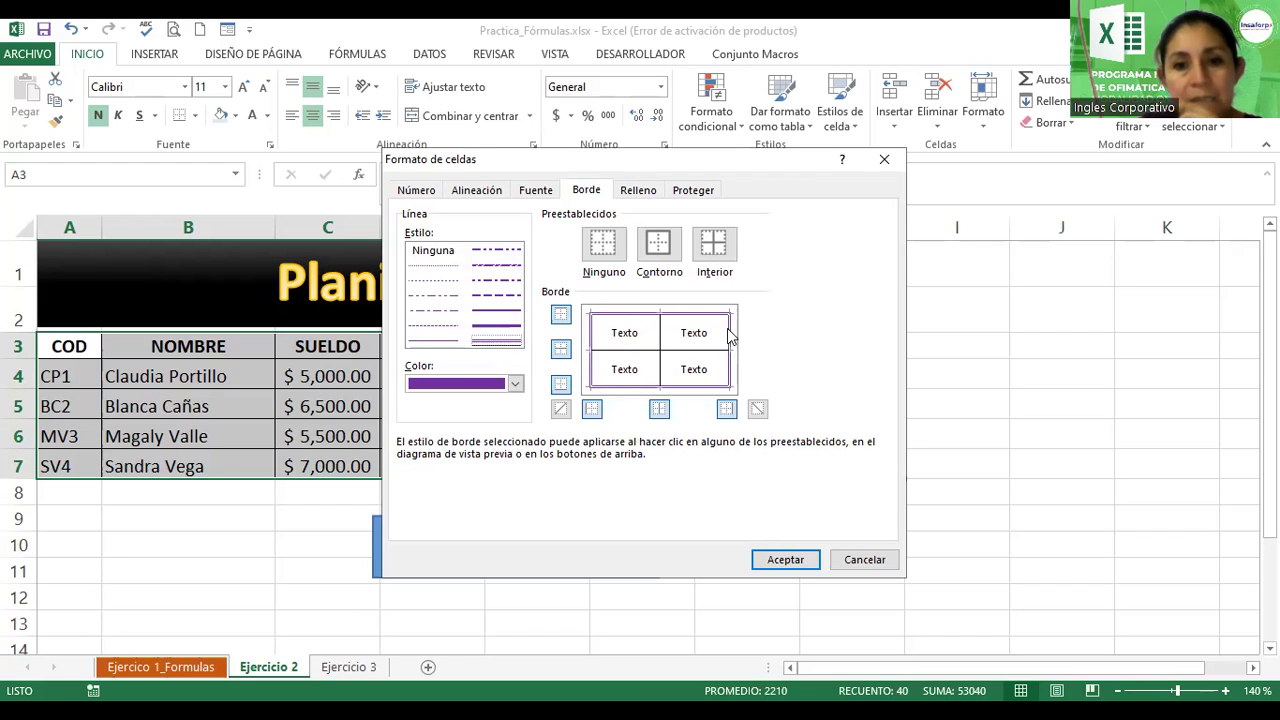
- Add thin purple interior lines between all cells and apply the borders with Aceptar
left_click(440, 341)
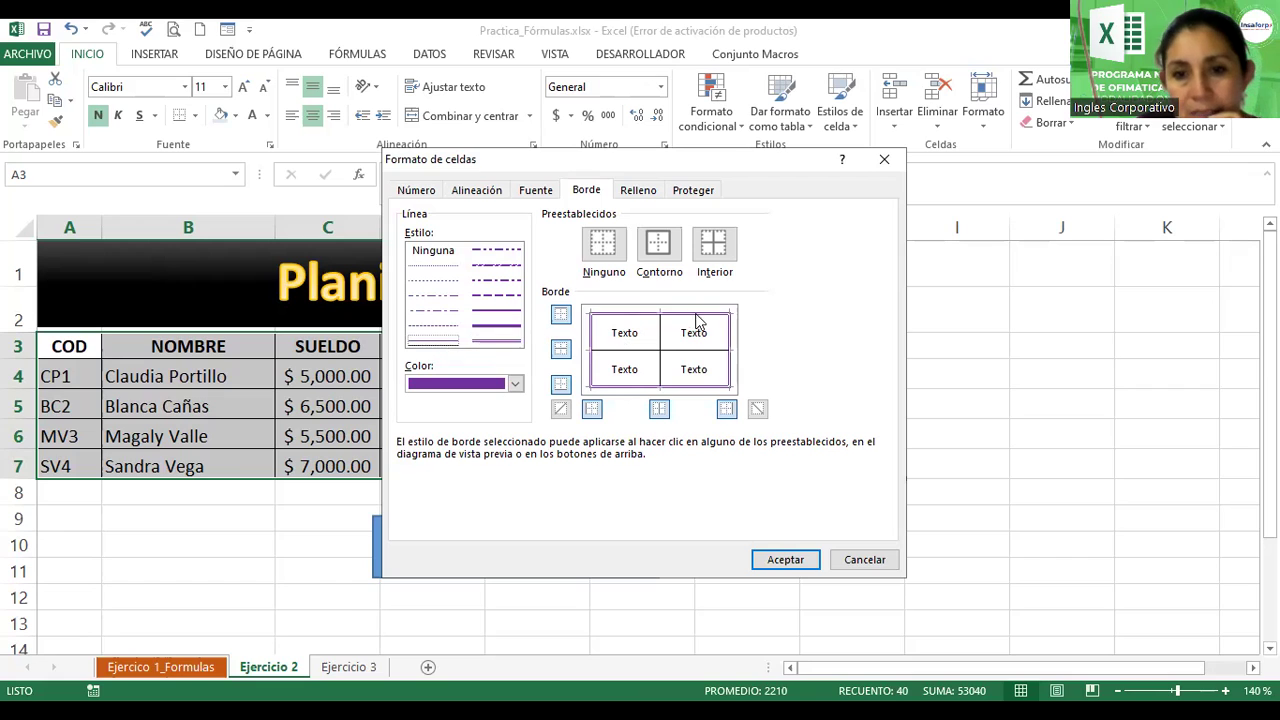
left_click(716, 246)
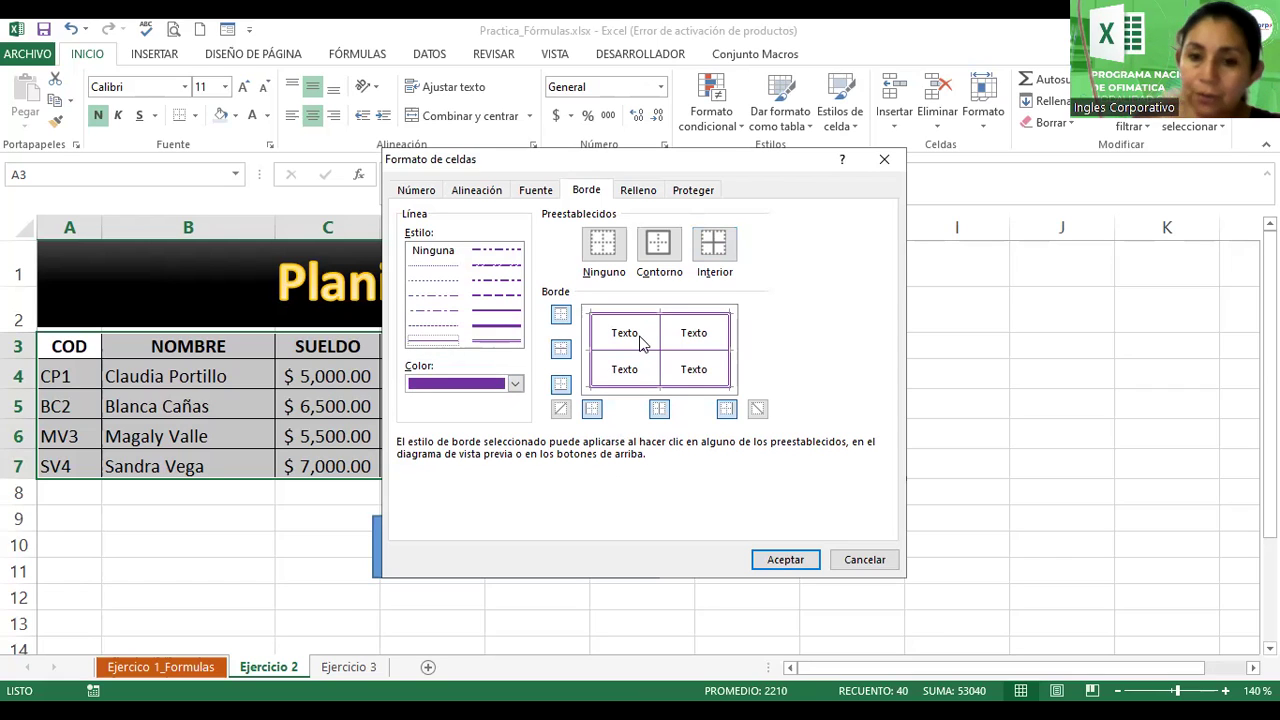
left_click(643, 343)
left_click(645, 343)
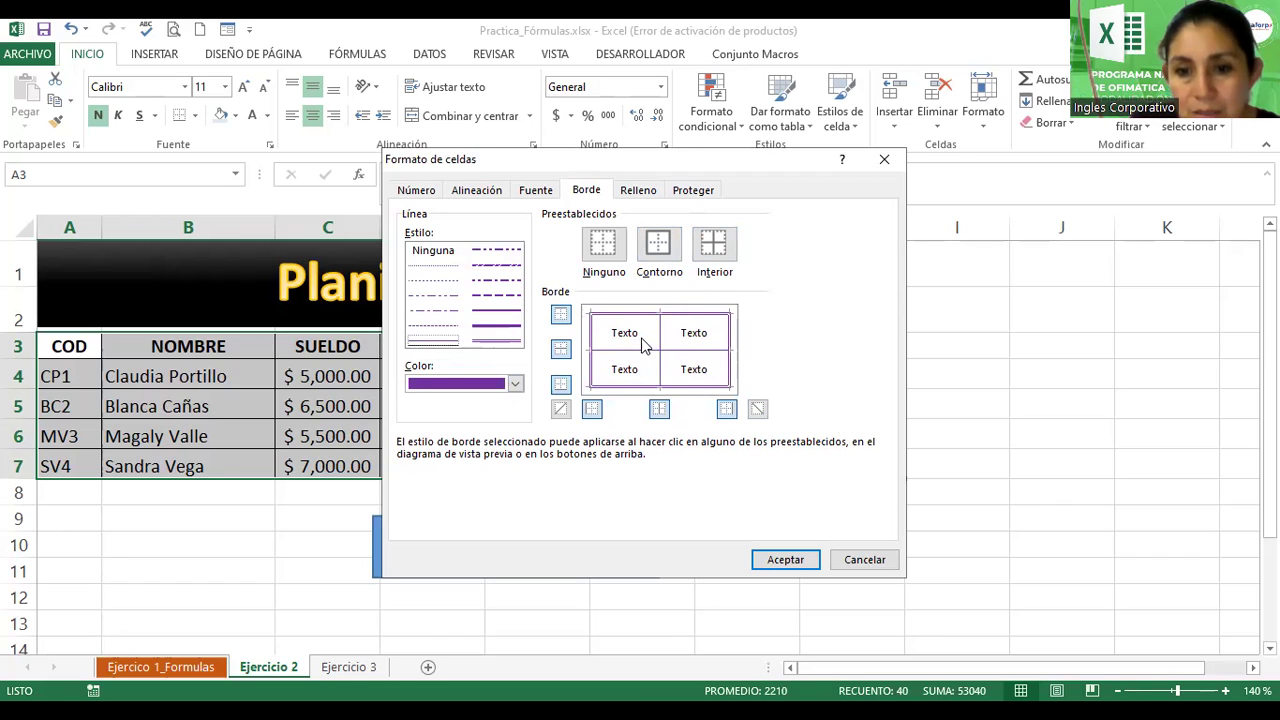
left_click(783, 560)
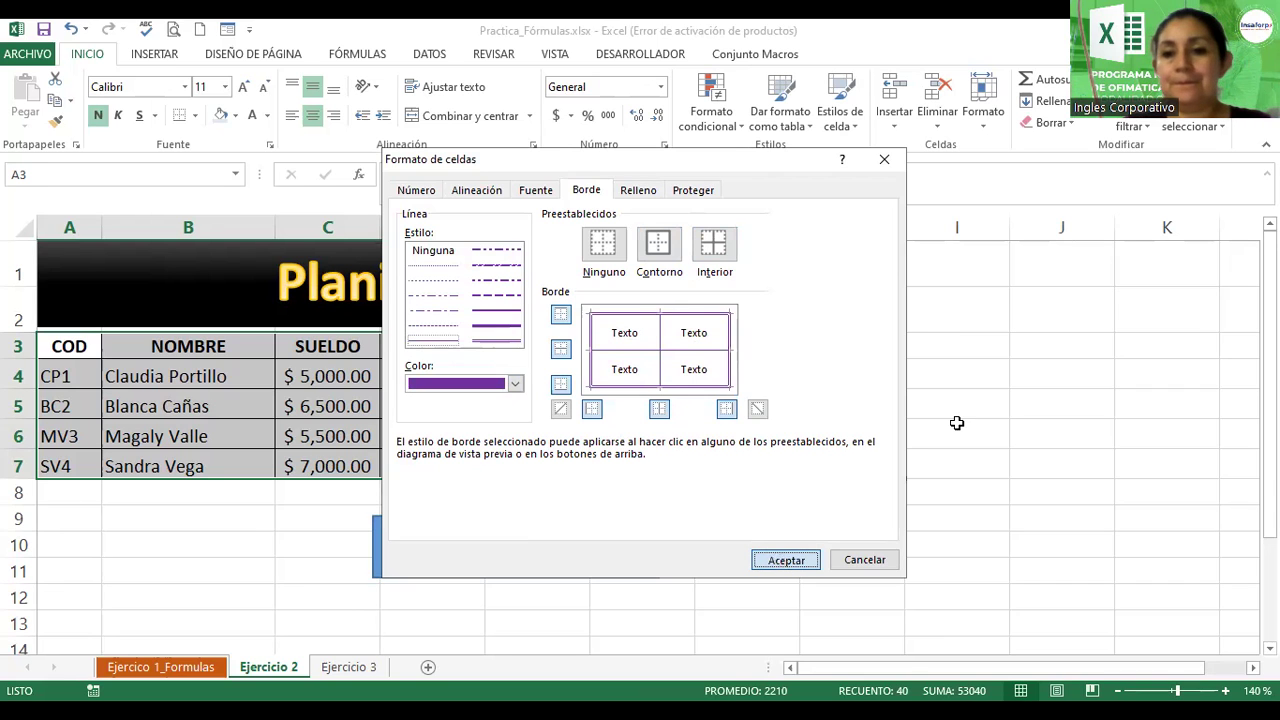
left_click(957, 424)
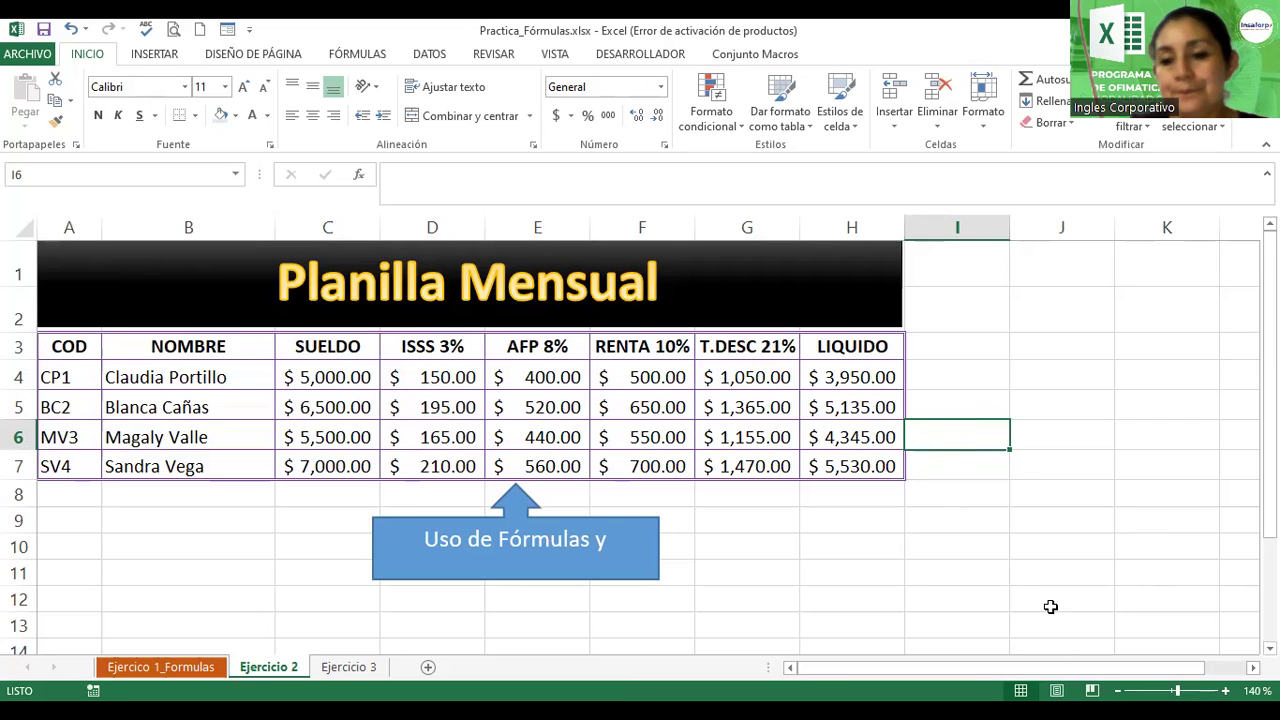
- Stretch the blue arrow callout wider and make it shorter so its text sits on one line
scroll(640, 435, "down", 1)
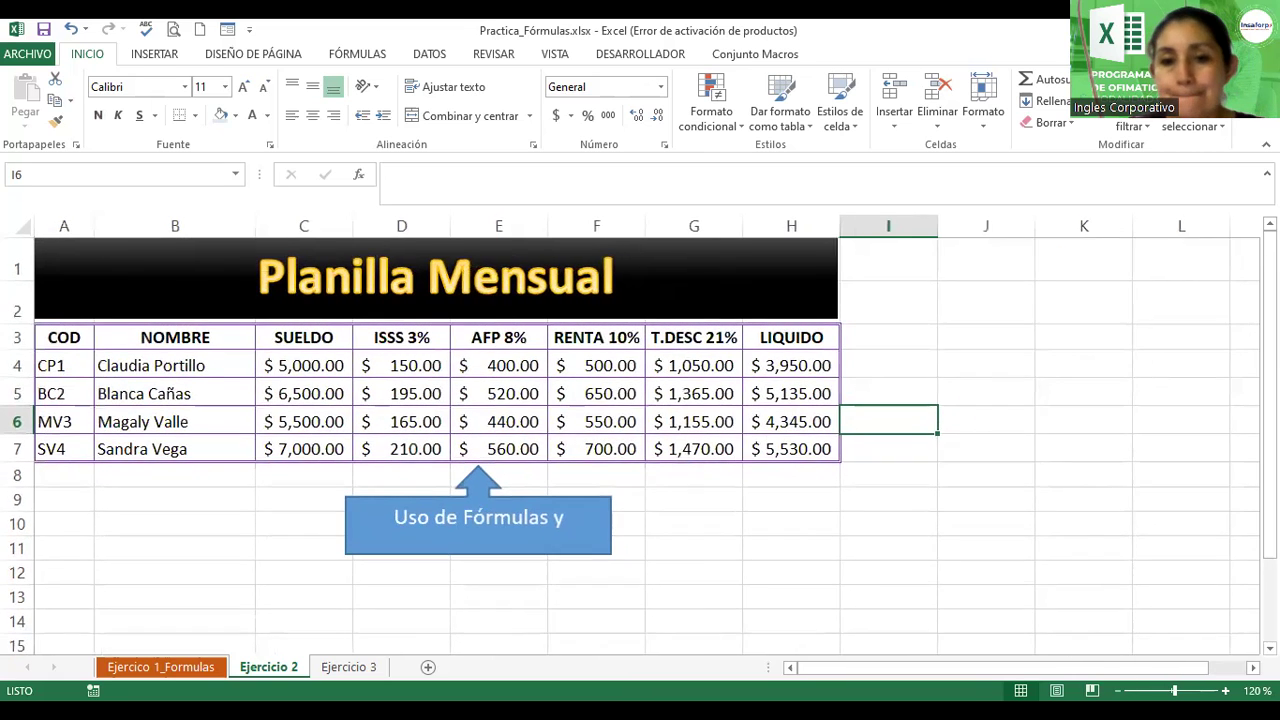
scroll(640, 435, "down", 1)
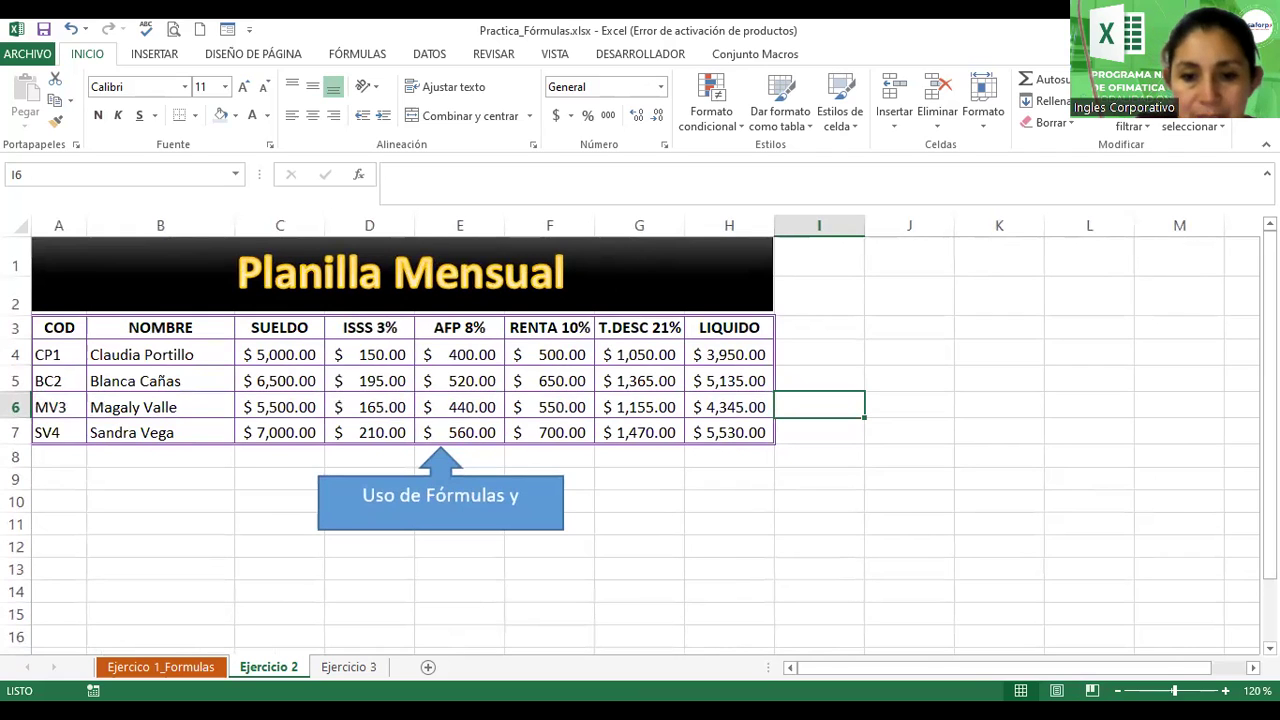
left_click(566, 488)
left_click_drag(566, 488, 652, 488)
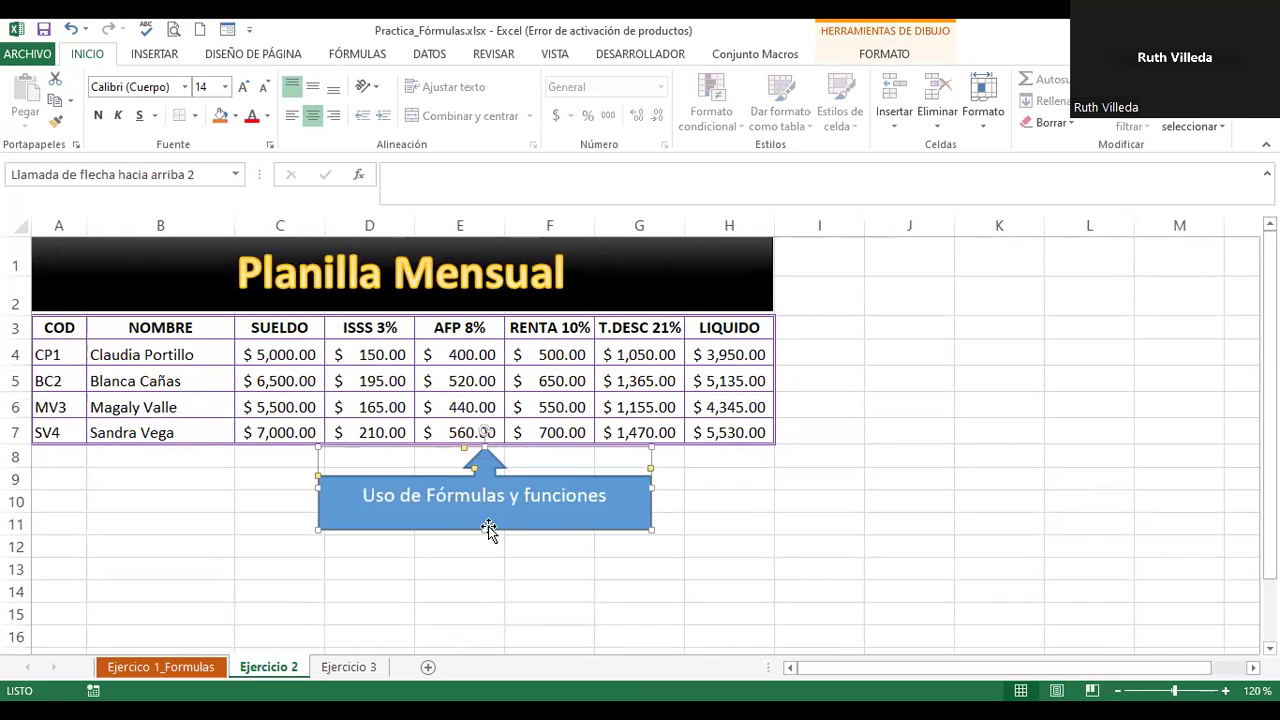
left_click_drag(484, 530, 484, 516)
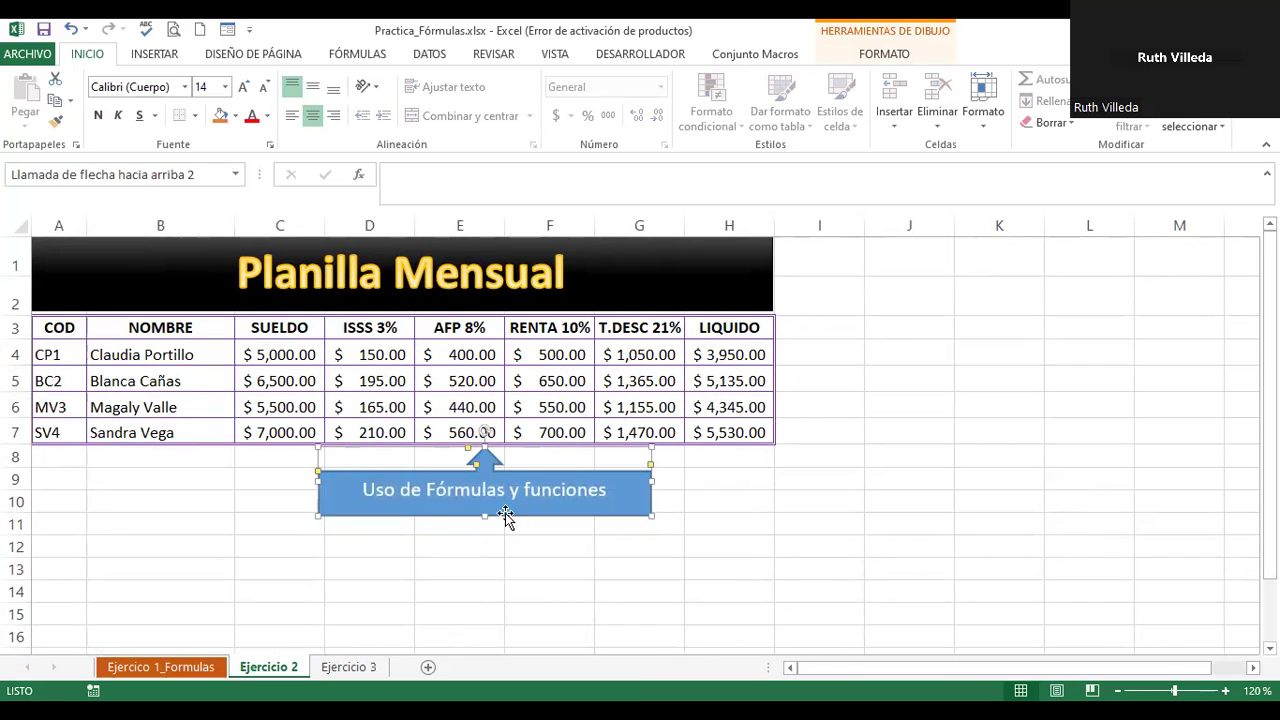
left_click(770, 500)
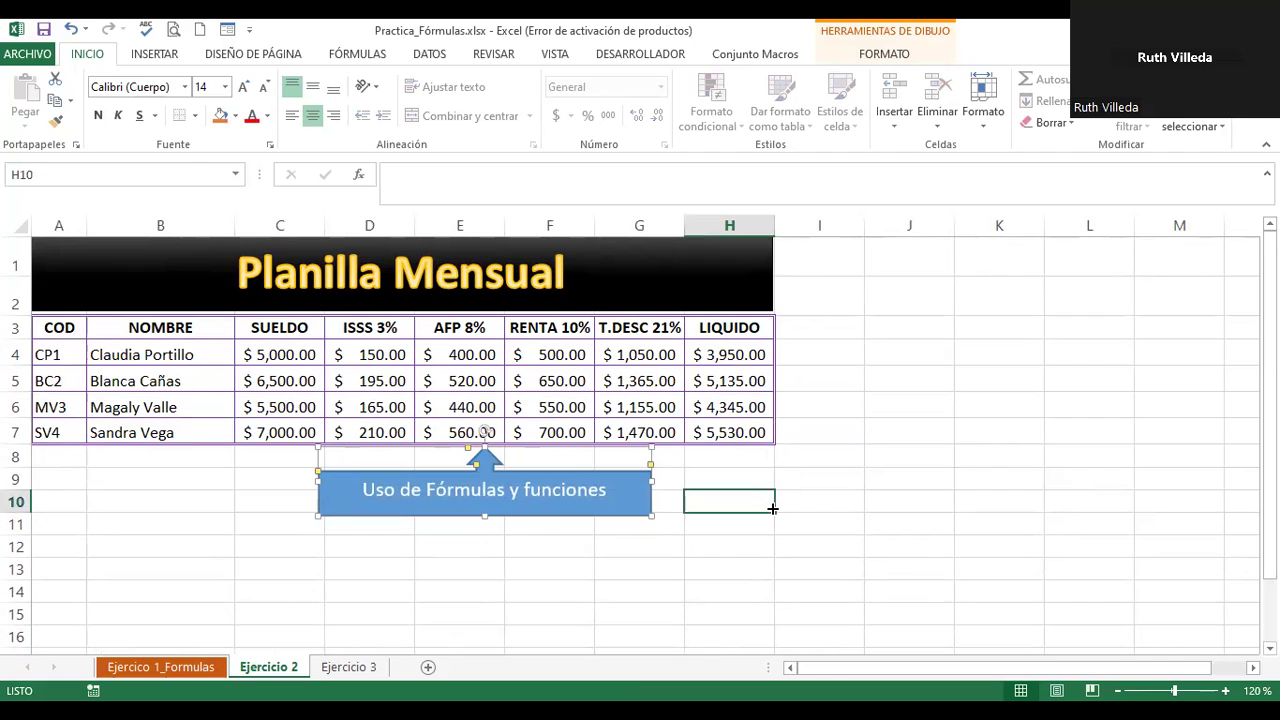
- Rename the G3 header from T.DESC 21% to Total DESC 21%
double_click(643, 355)
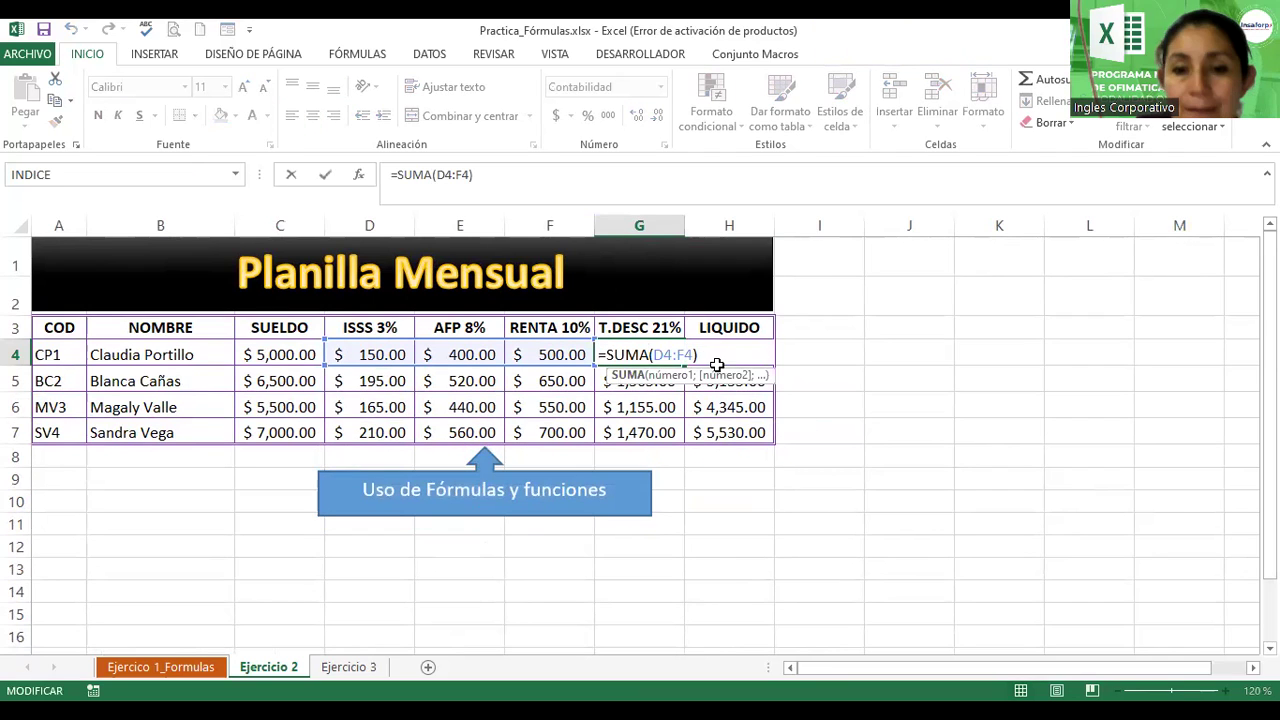
key("Return")
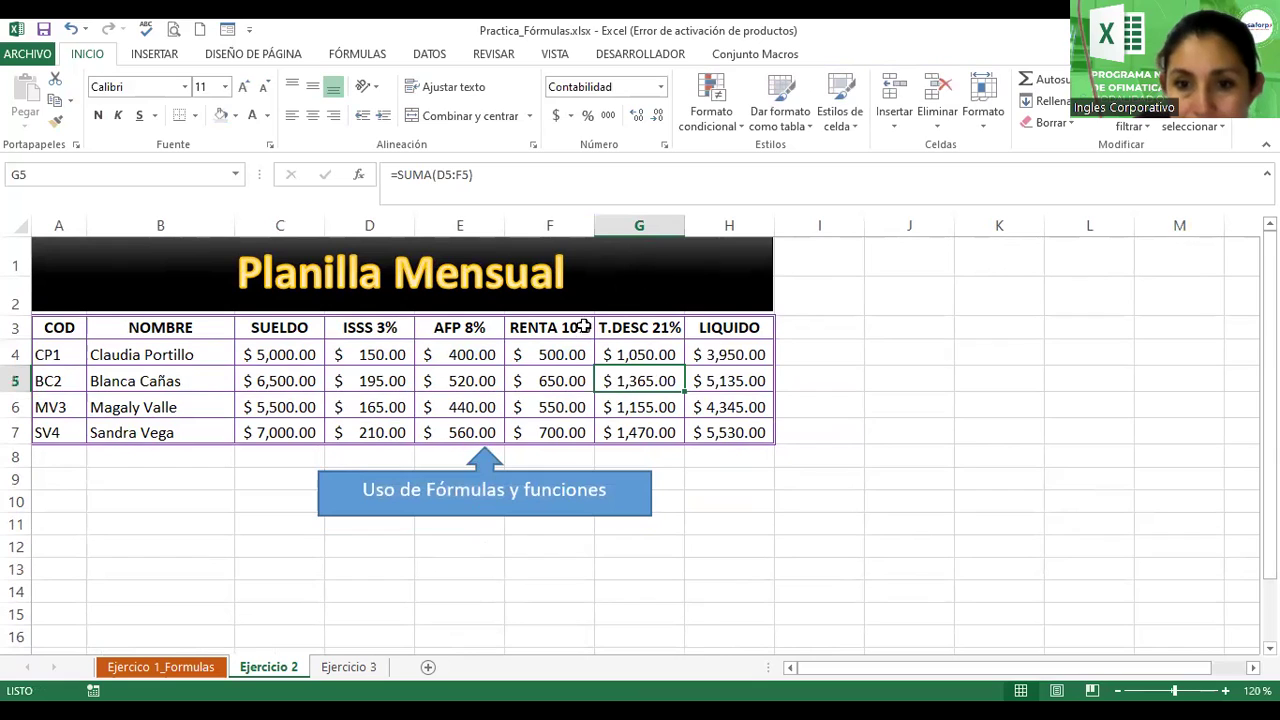
double_click(603, 330)
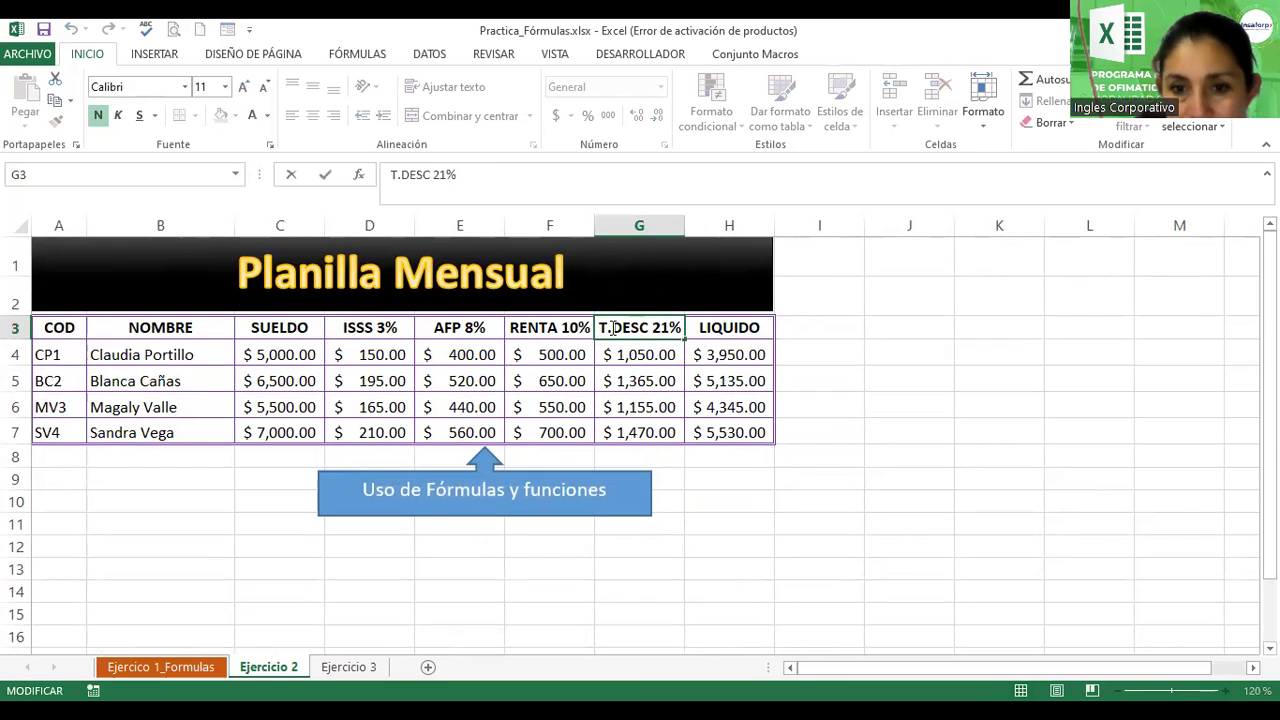
key("BackSpace")
type("otal")
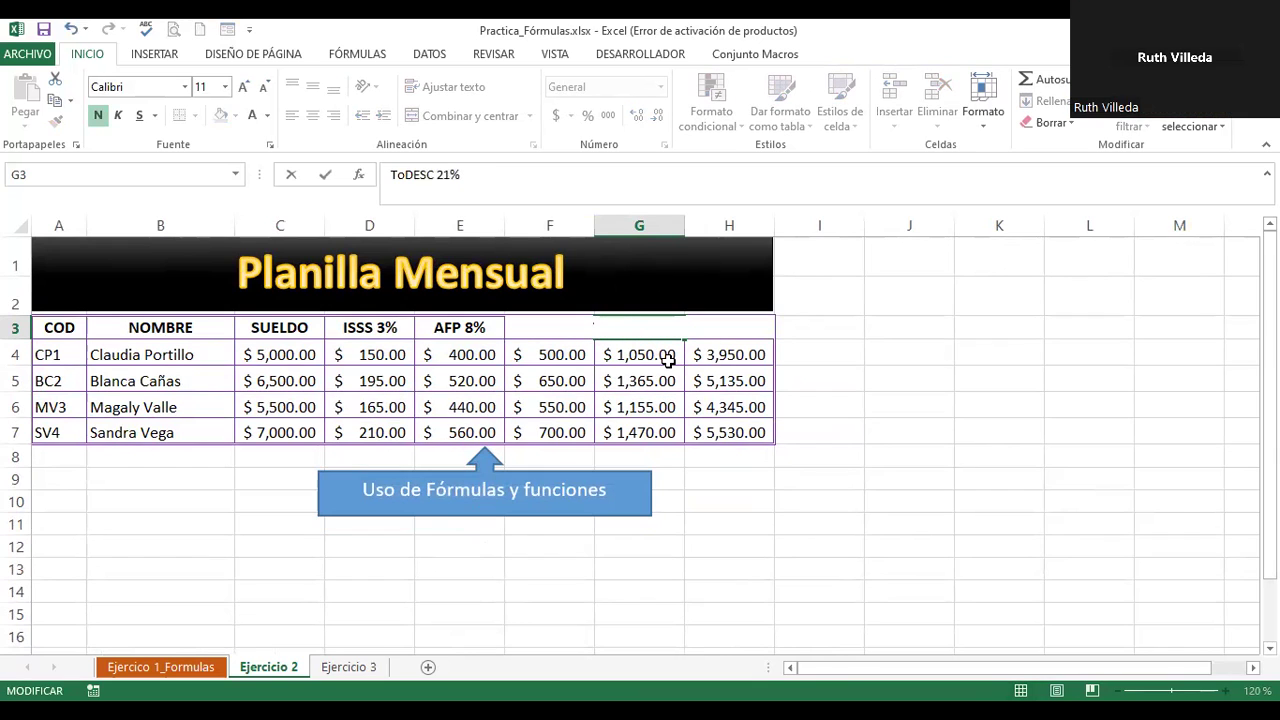
key("Return")
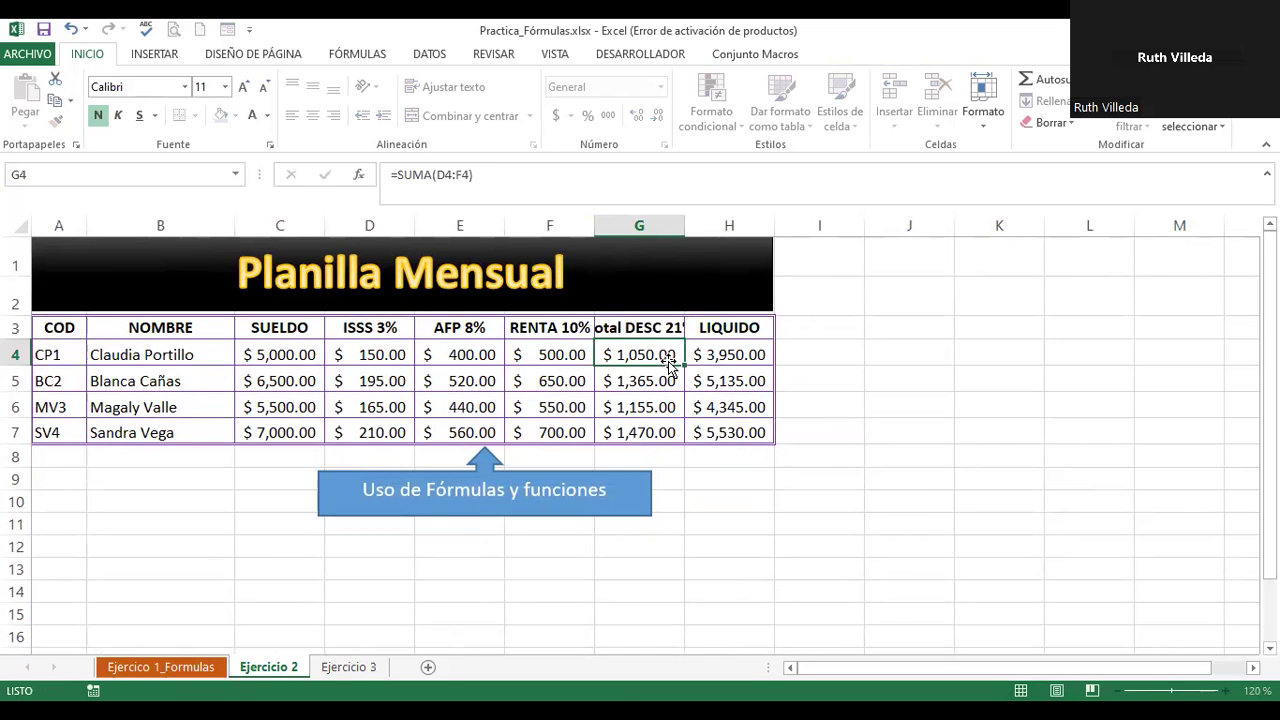
- Apply Ajustar texto to the Total DESC 21% header and headers C3 to F3
left_click(651, 331)
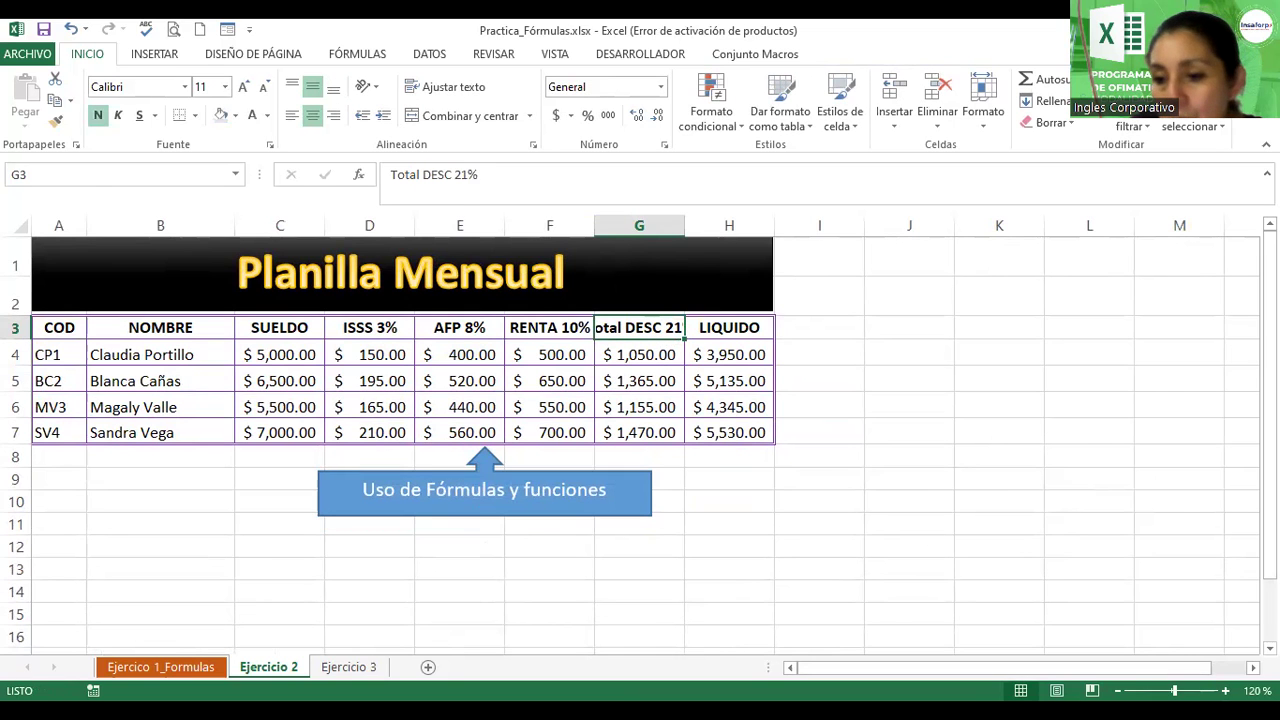
left_click(1225, 690)
scroll(857, 375, "up", 4)
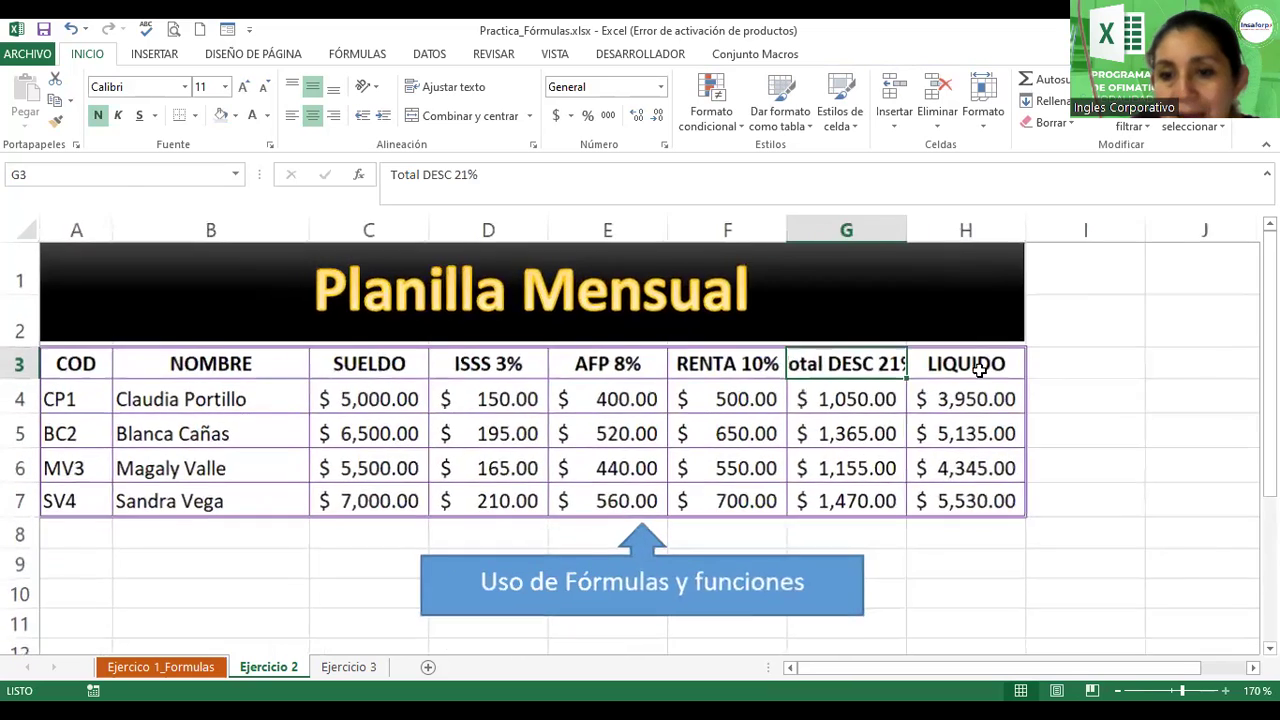
left_click(435, 90)
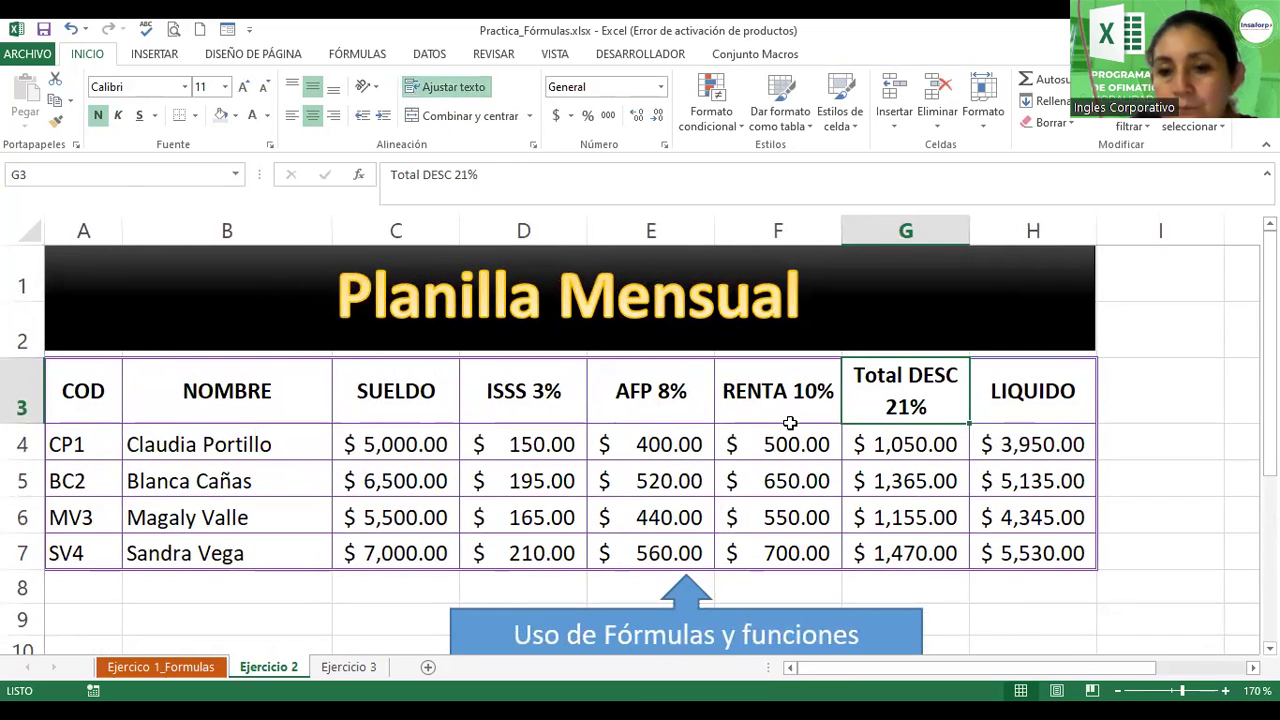
left_click(779, 395)
left_click_drag(779, 395, 451, 400)
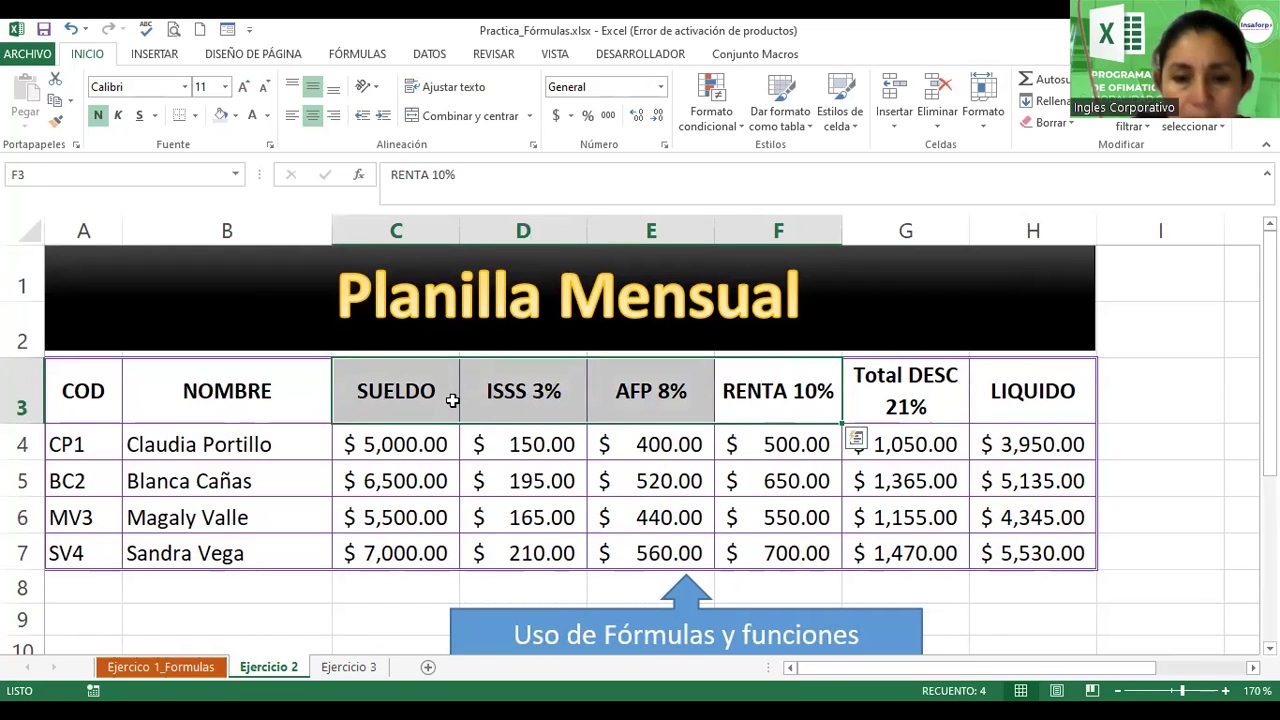
left_click(441, 92)
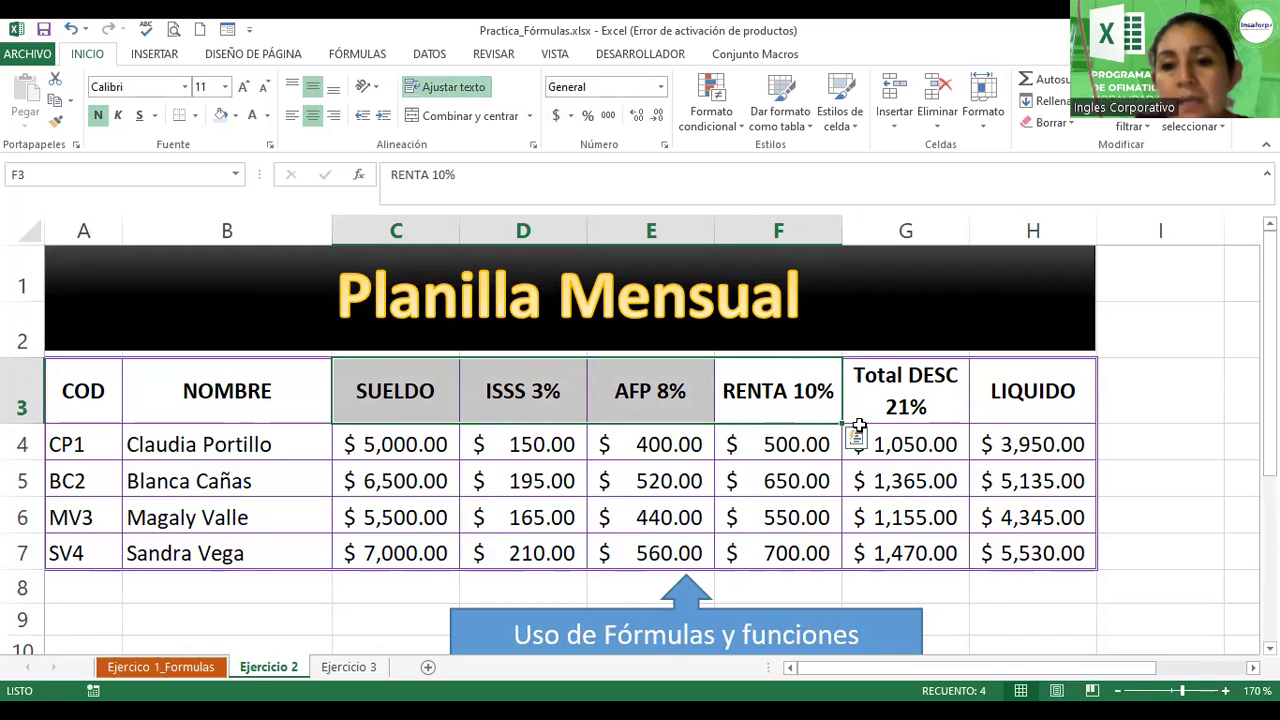
- Narrow columns D, E and F, re-widening E so its AFP values show
left_click(782, 390)
left_click_drag(838, 227, 825, 227)
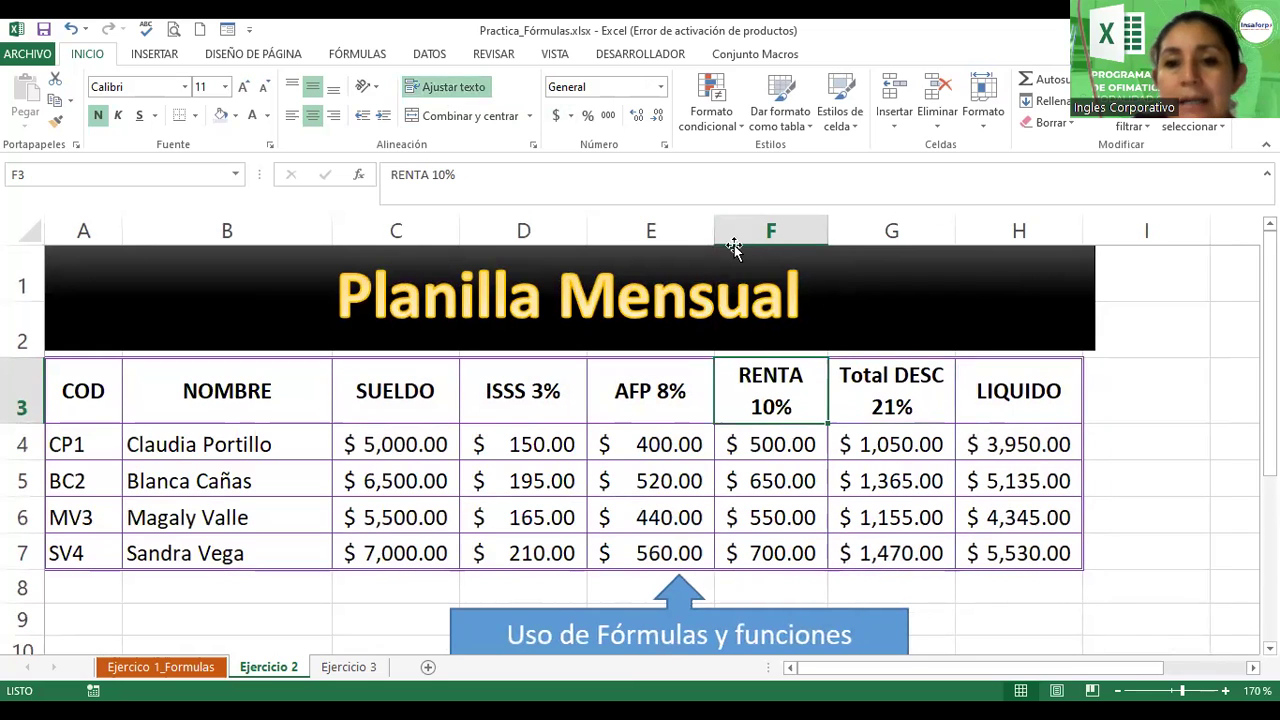
left_click_drag(716, 232, 677, 236)
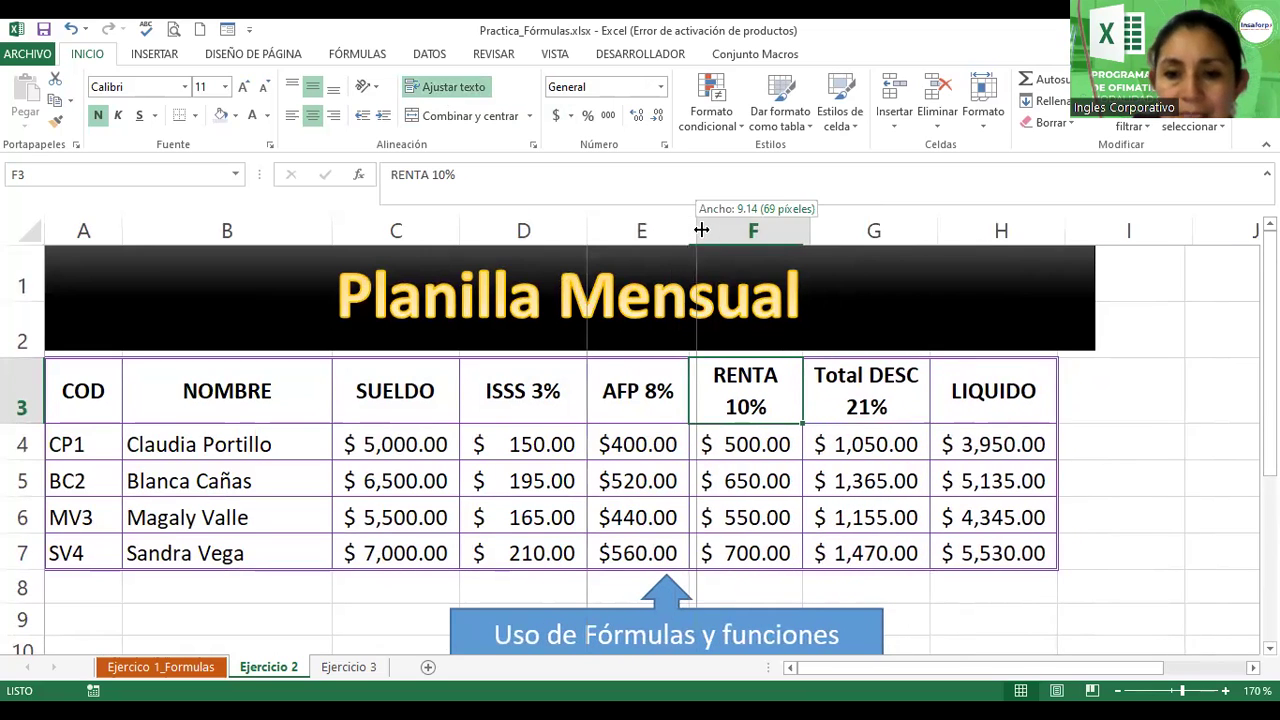
left_click_drag(694, 231, 722, 230)
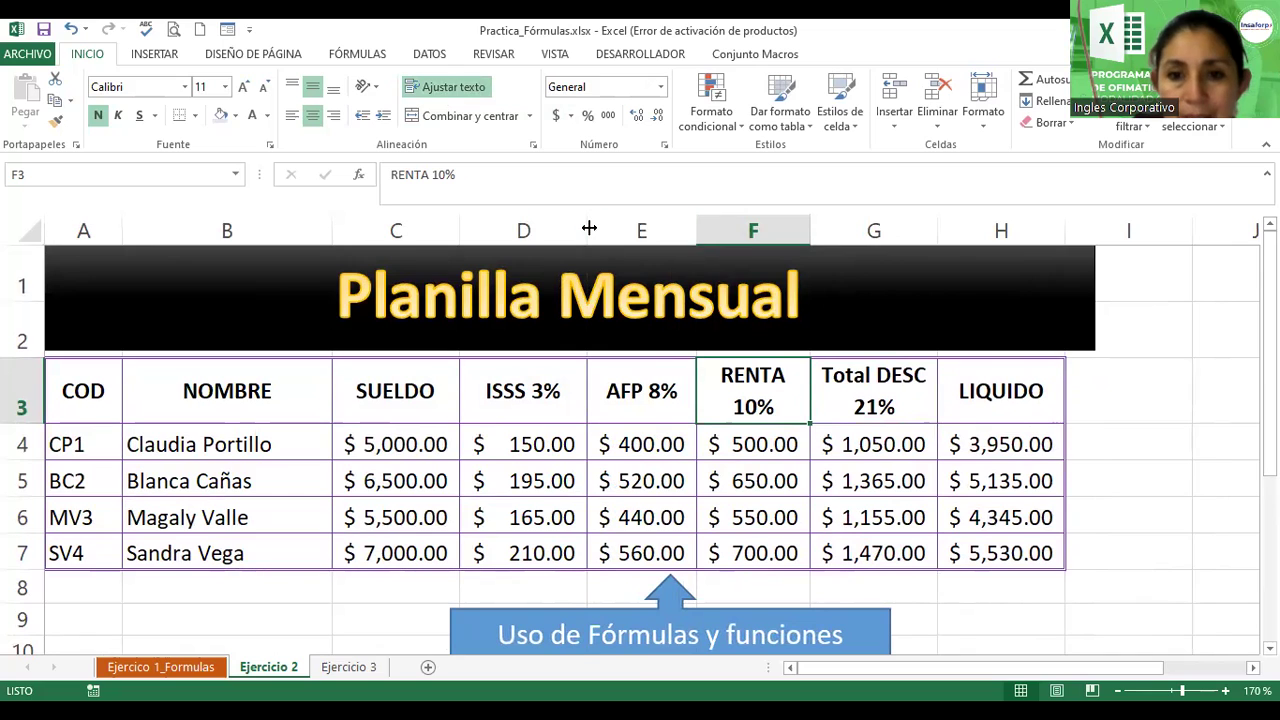
left_click_drag(587, 229, 535, 241)
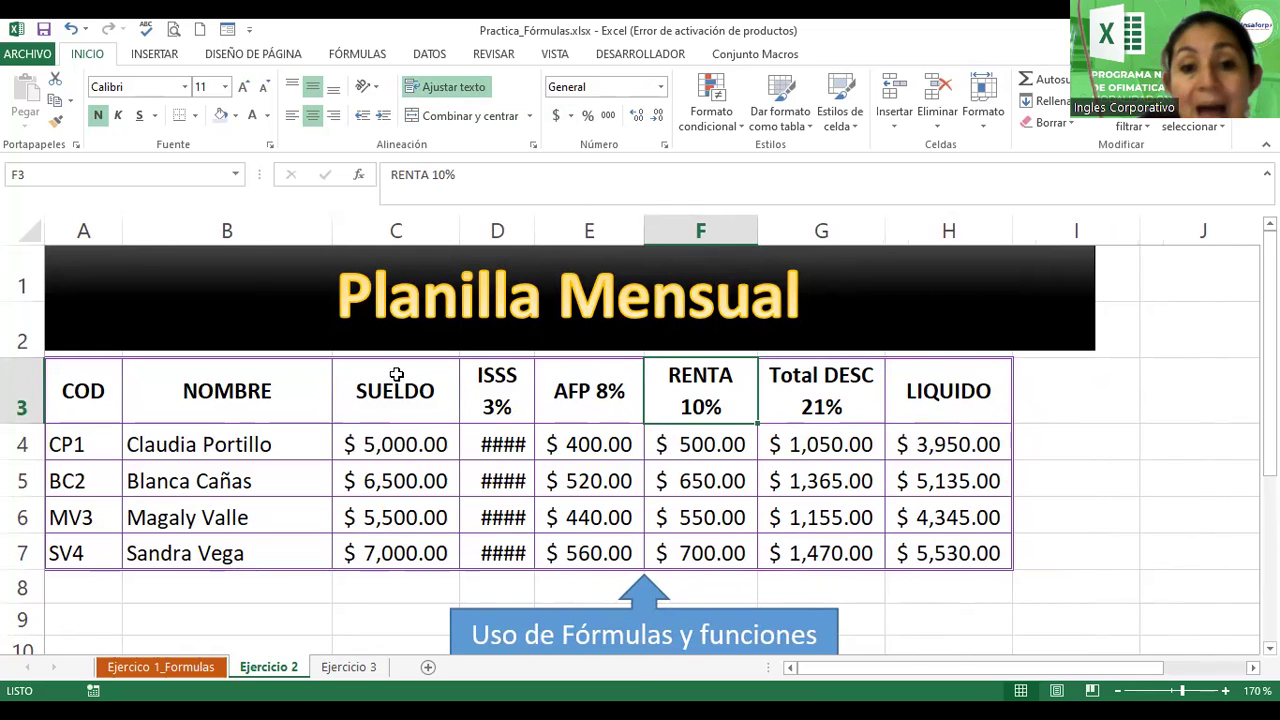
left_click_drag(108, 396, 893, 382)
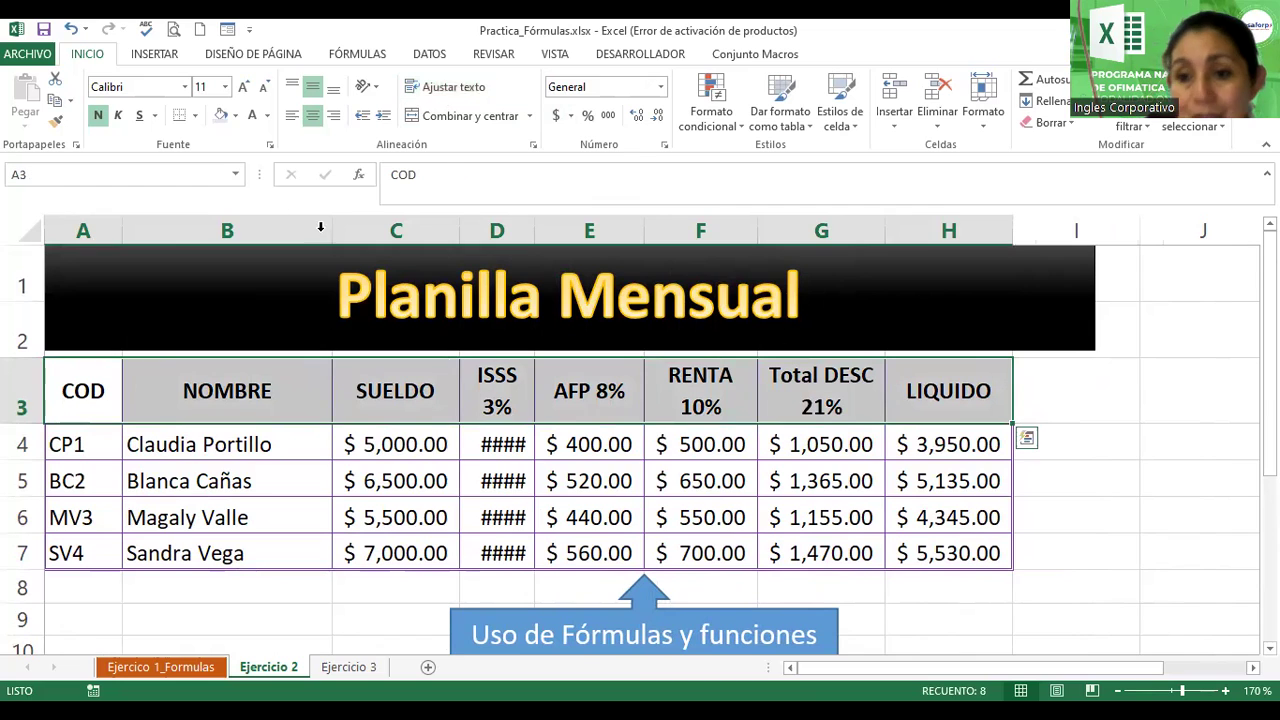
- Set the A3:H3 header text to size 14 and widen columns D, E and G
left_click(243, 90)
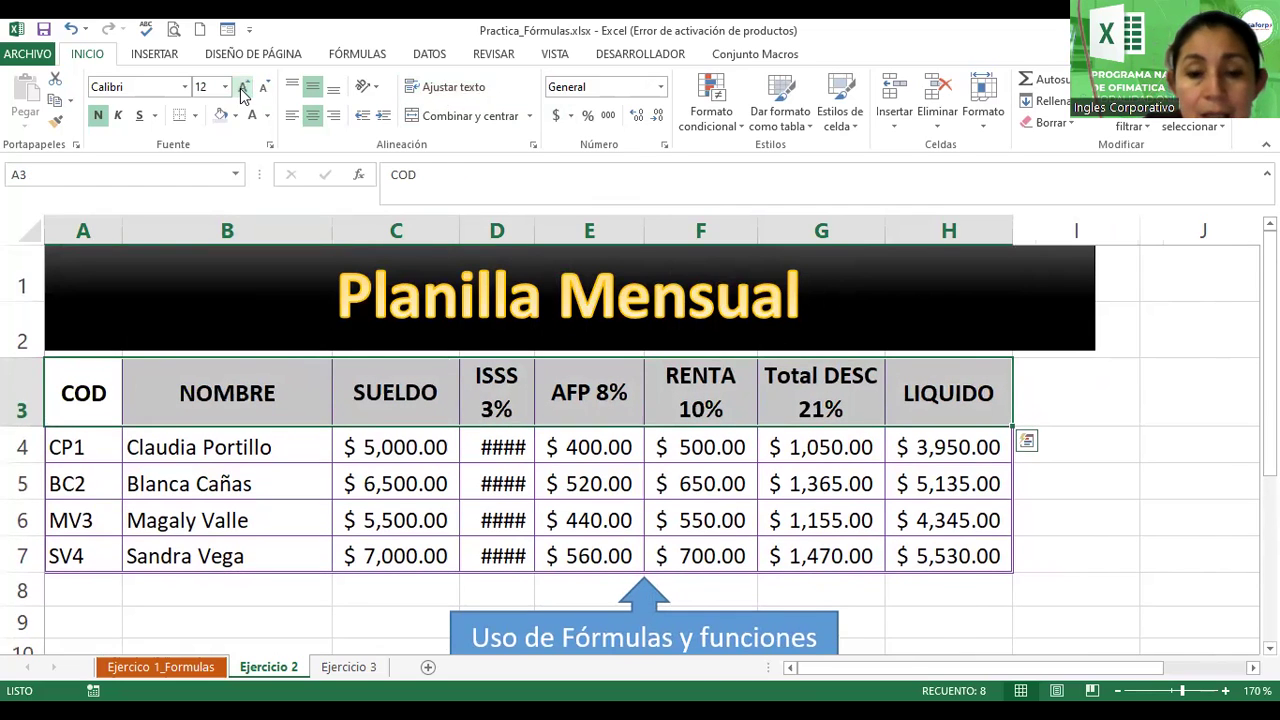
left_click(243, 90)
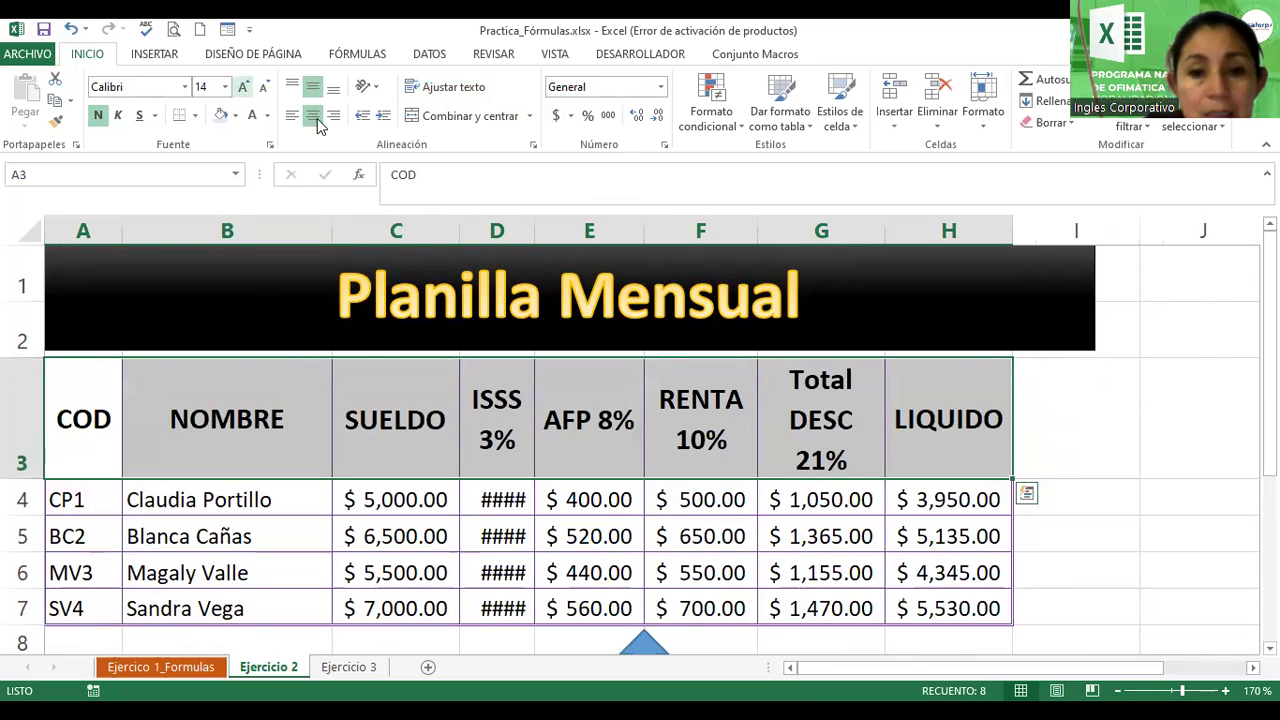
left_click_drag(535, 232, 561, 231)
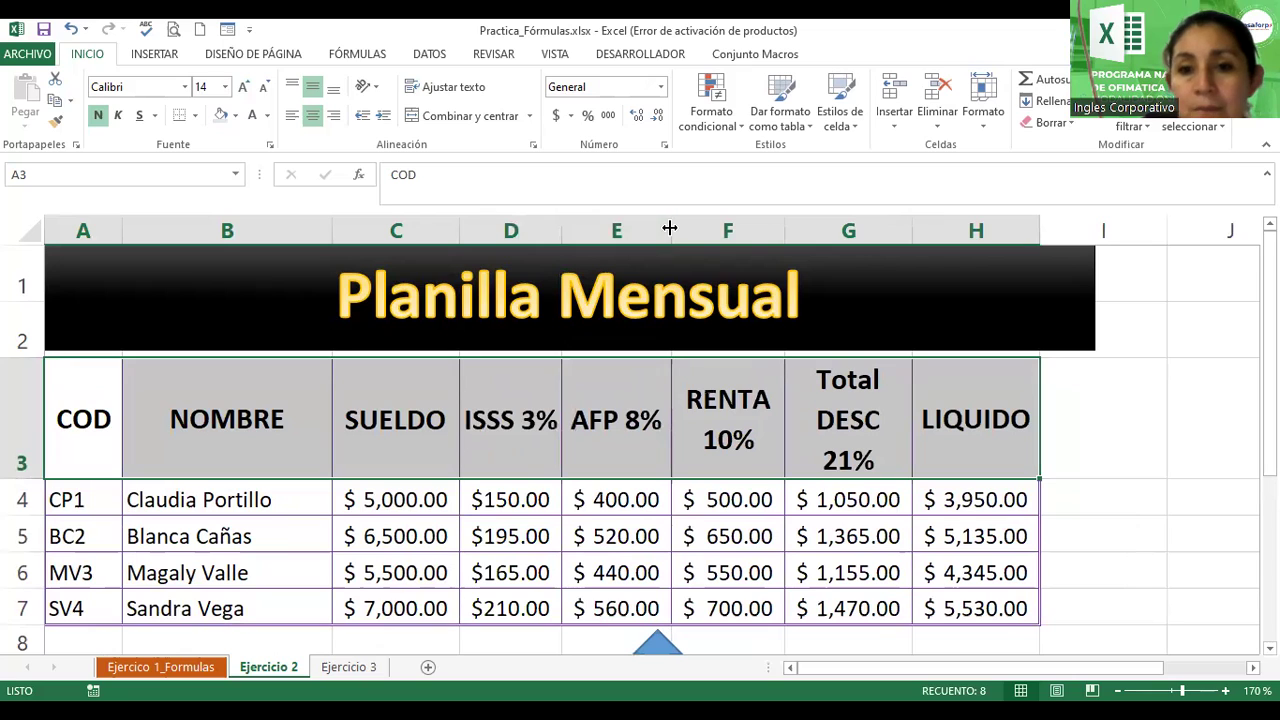
left_click_drag(669, 229, 678, 230)
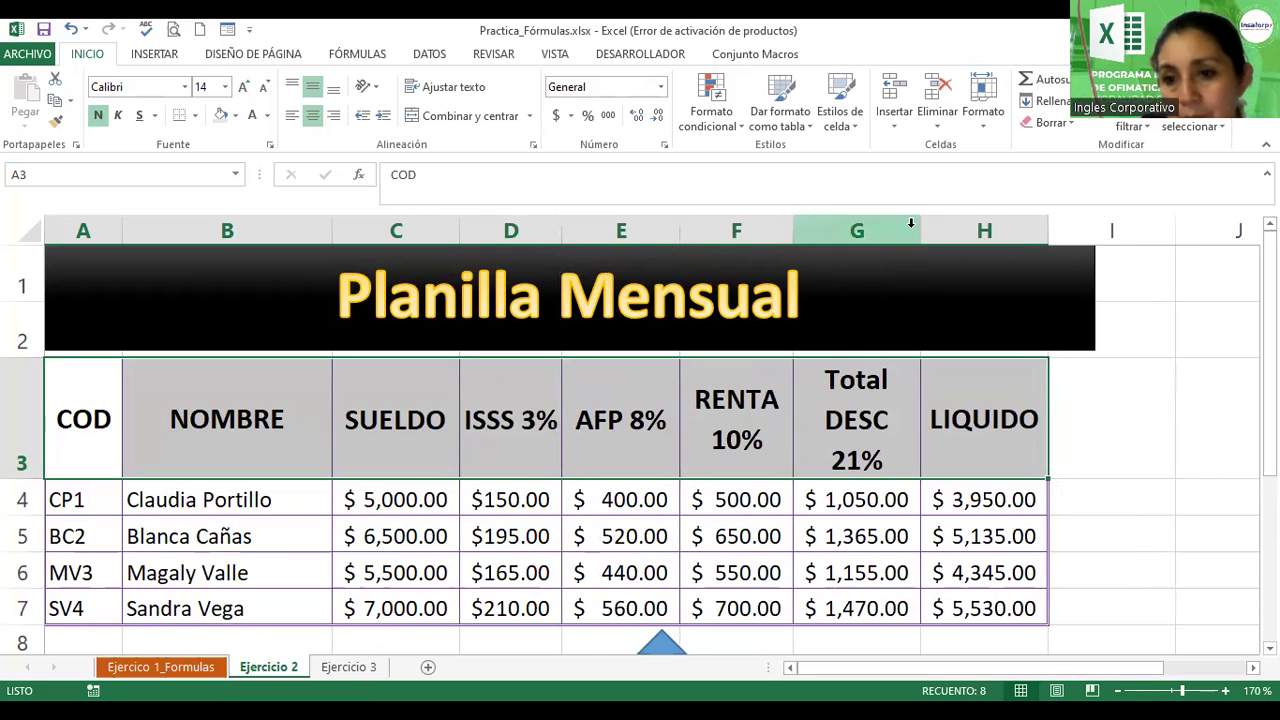
left_click_drag(920, 231, 947, 230)
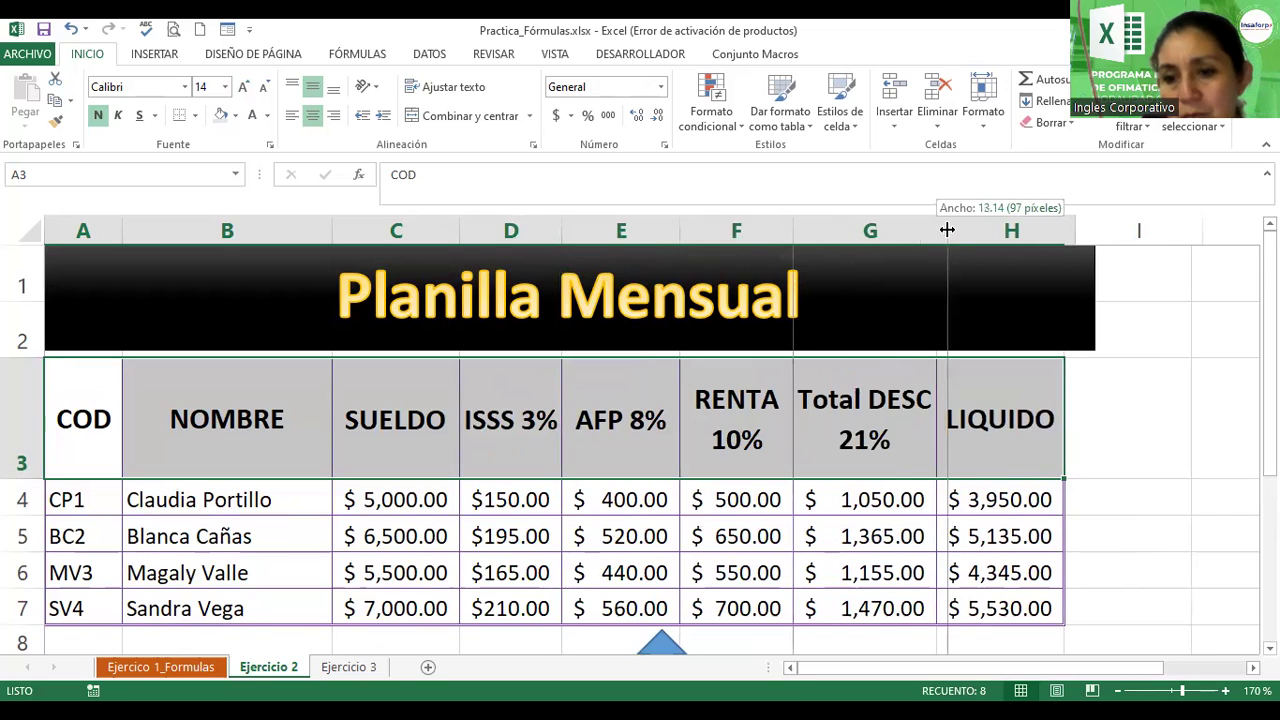
- Review the Total DESC 21% header and the G5 total discount formula
double_click(906, 440)
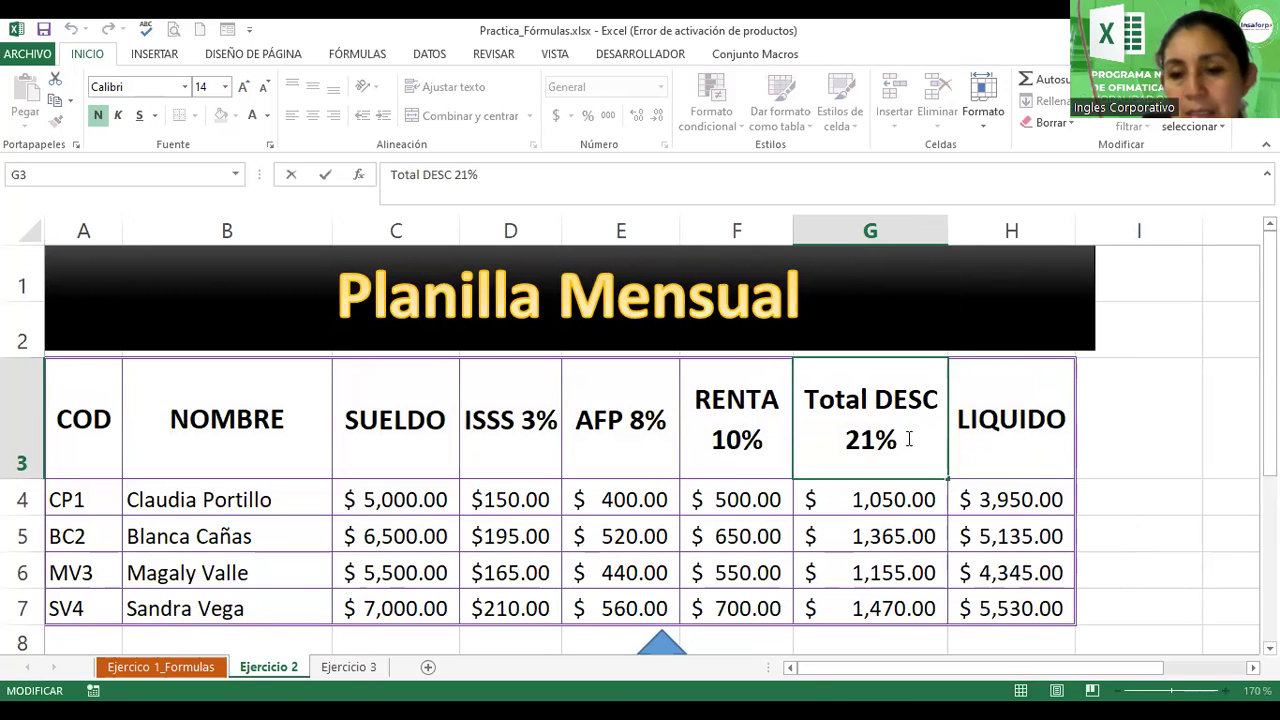
left_click(1014, 460)
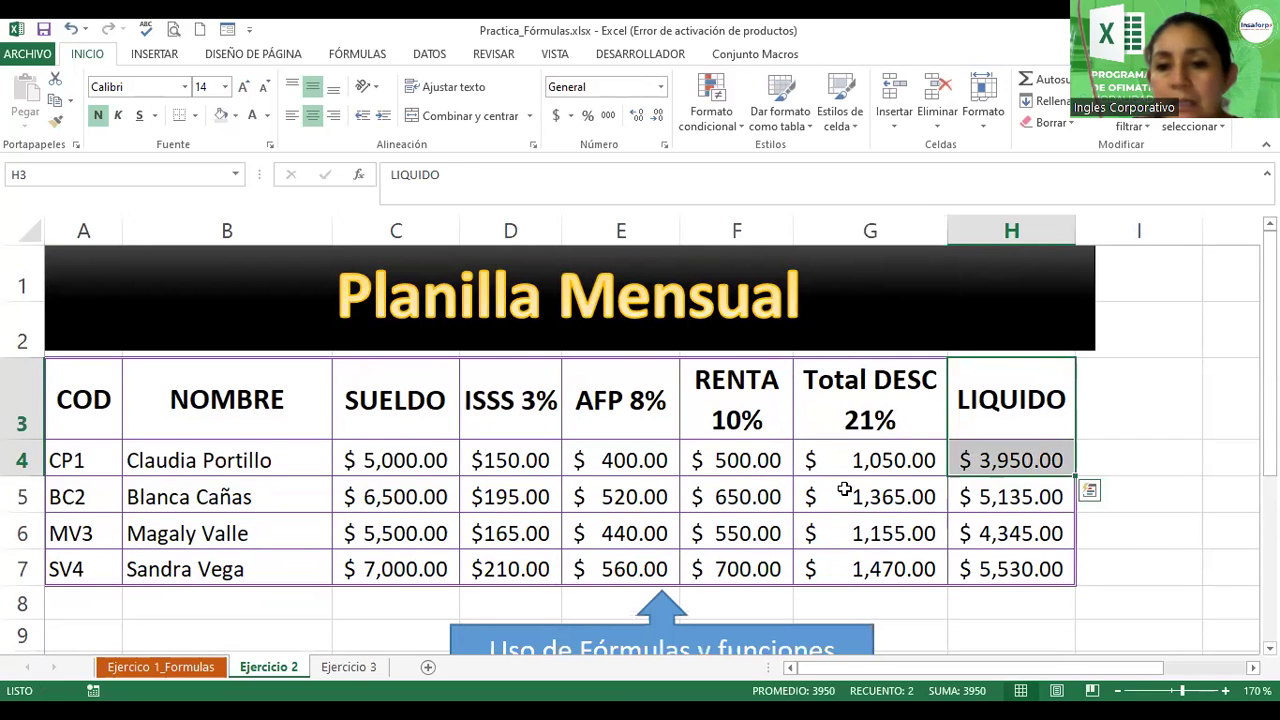
left_click(845, 490)
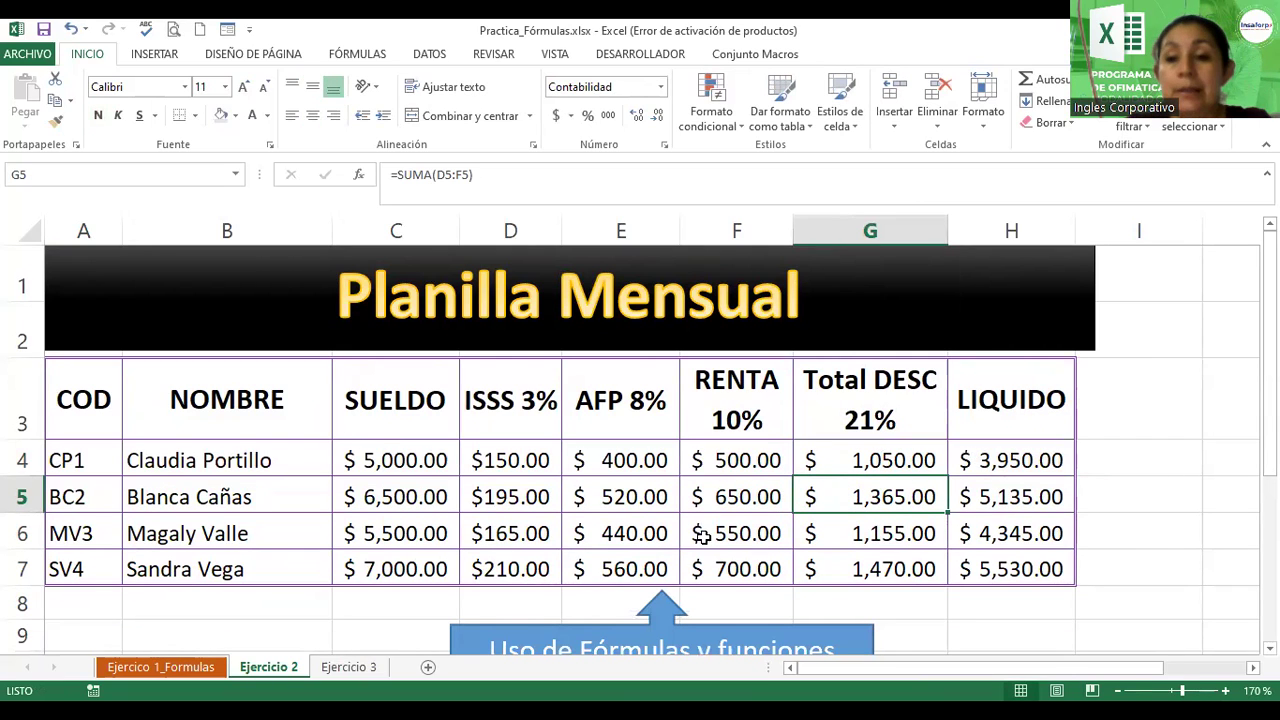
- Rename the Ejercicio 2 tab to Ejercicio 2_Planilla using Alt+H, O, R, then glance at Ejercicio 3
scroll(640, 440, "down", 1)
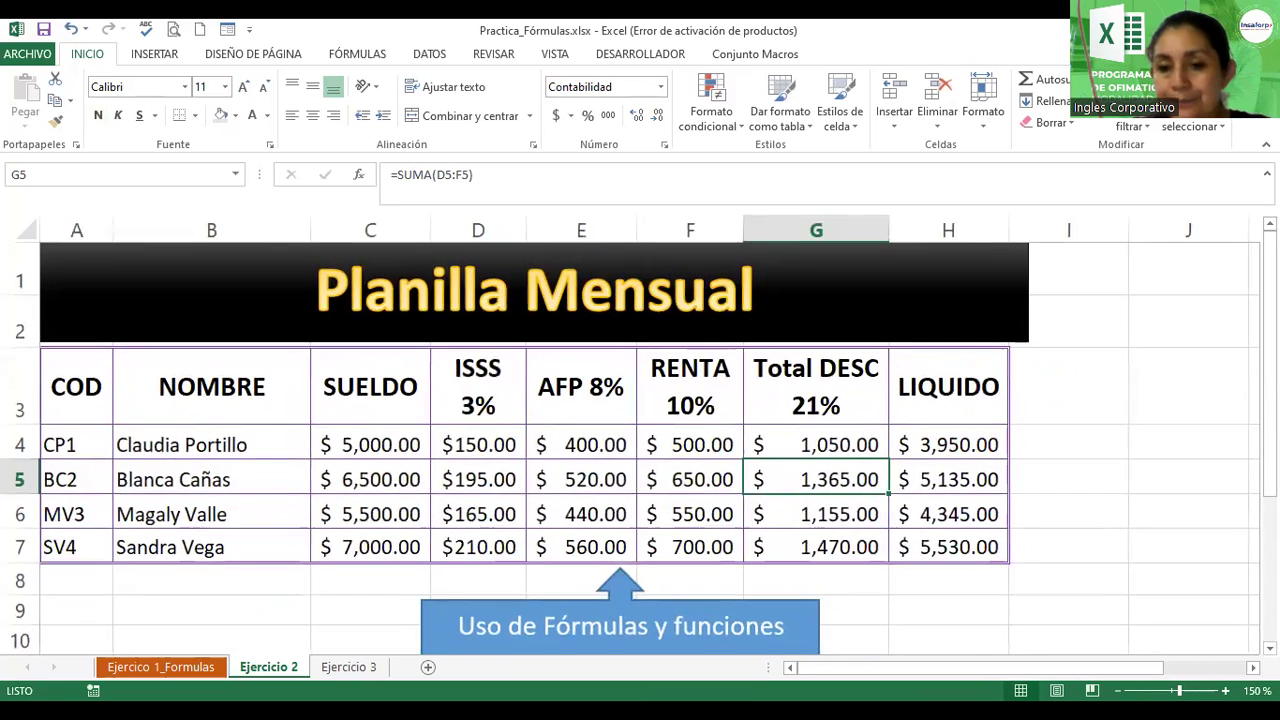
scroll(640, 440, "down", 1)
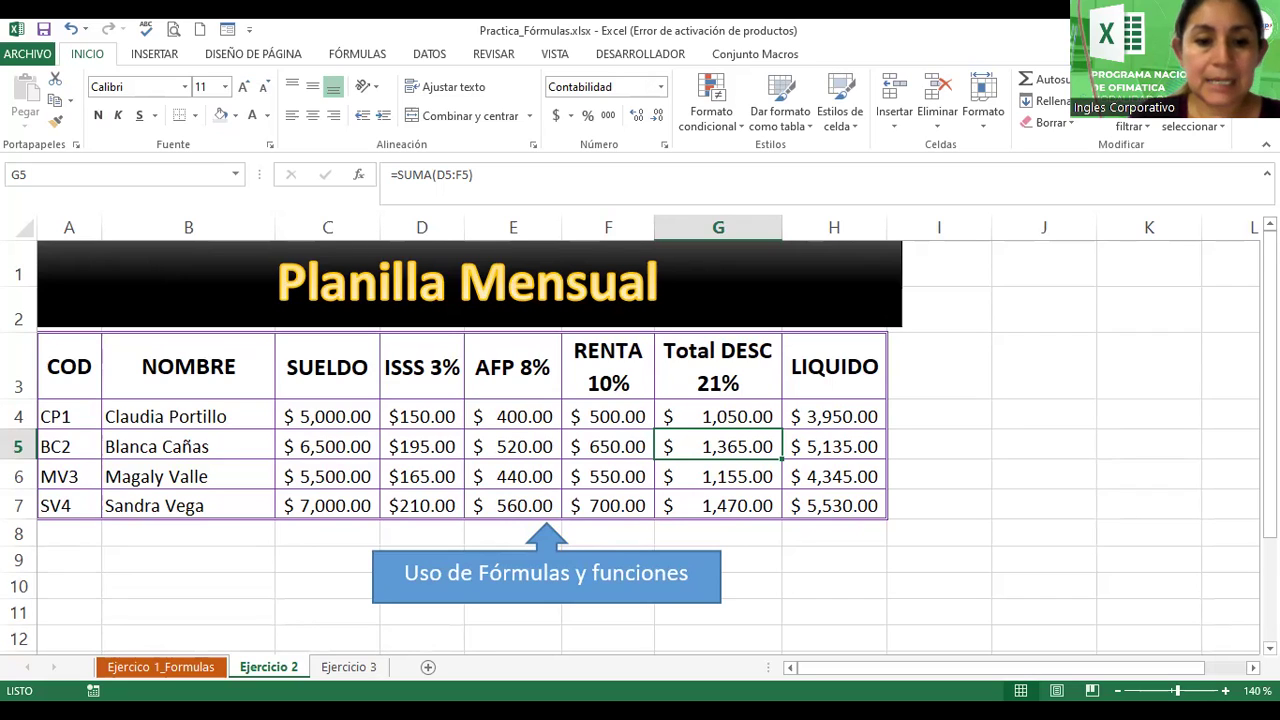
key("alt+h")
key("o")
key("r")
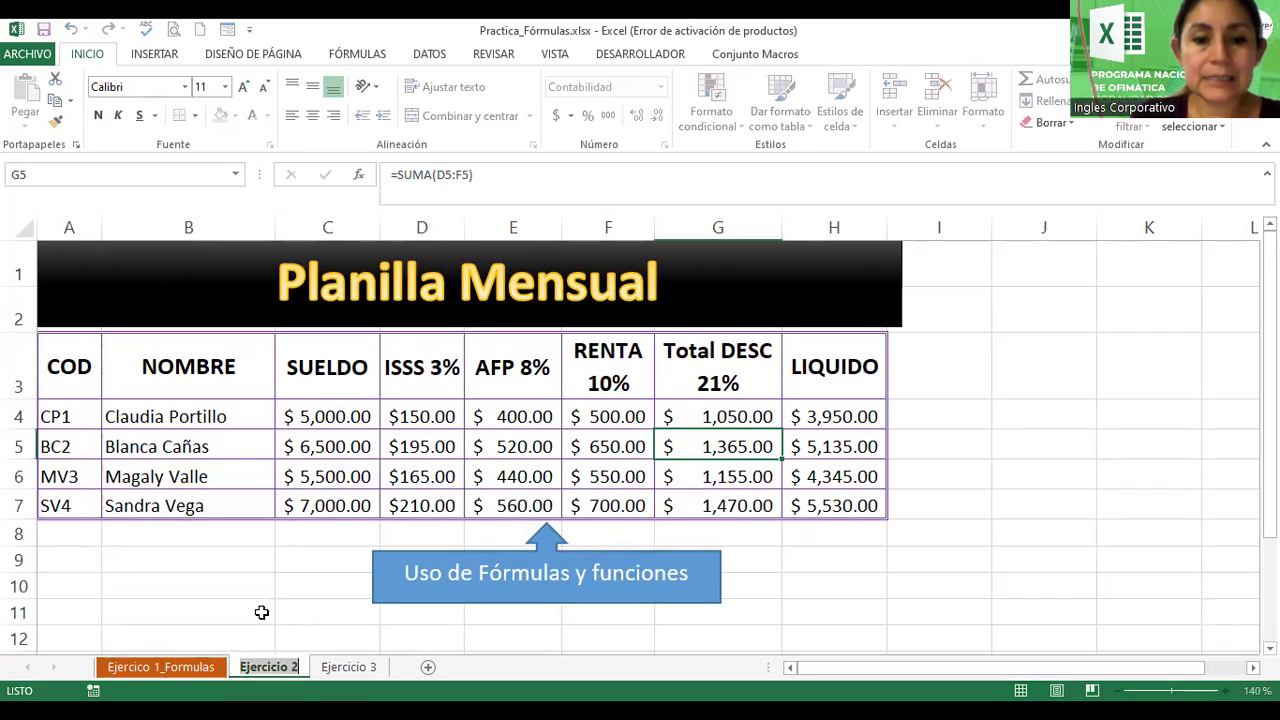
key("Return")
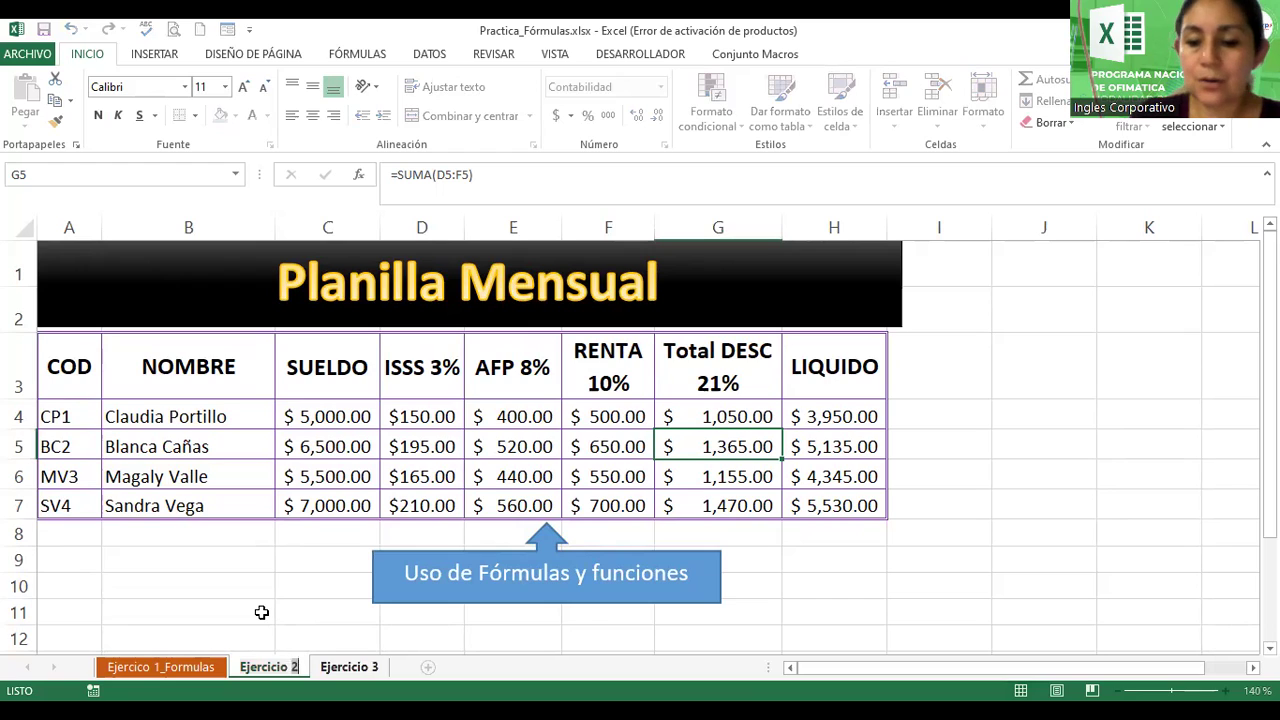
type("_Planilla")
key("Return")
key("ctrl+Page_Down")
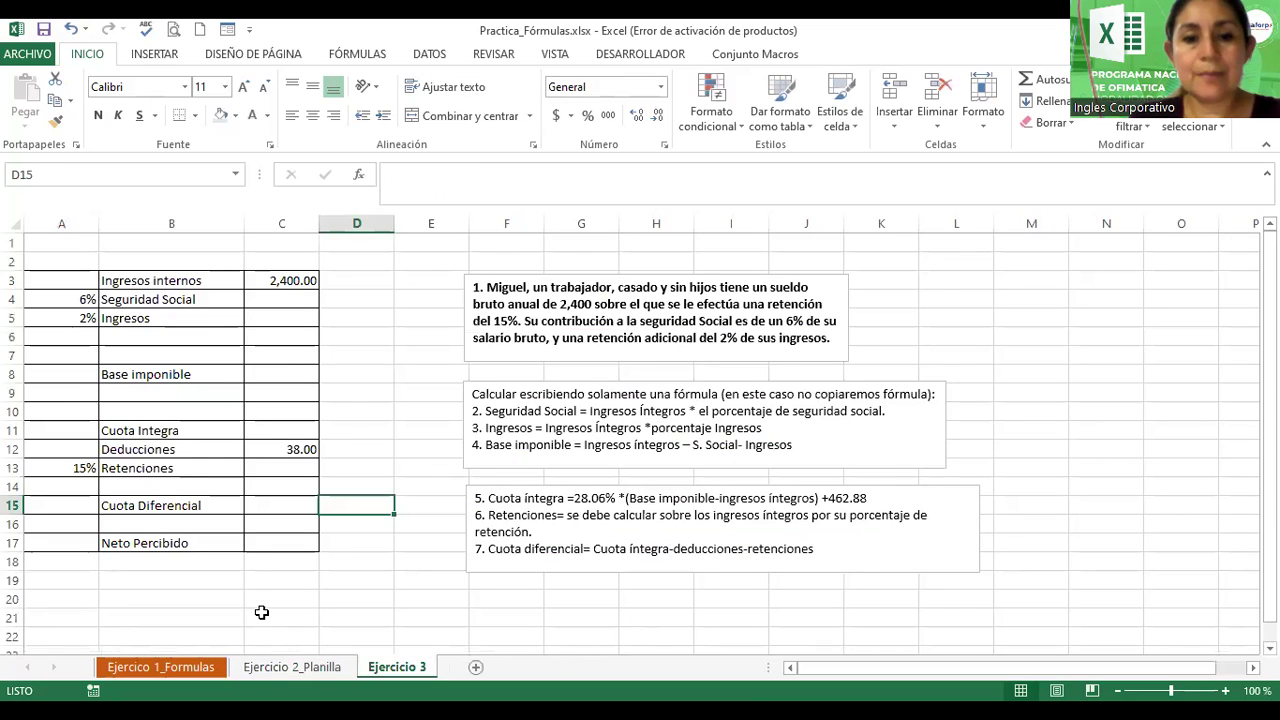
key("ctrl+Page_Up")
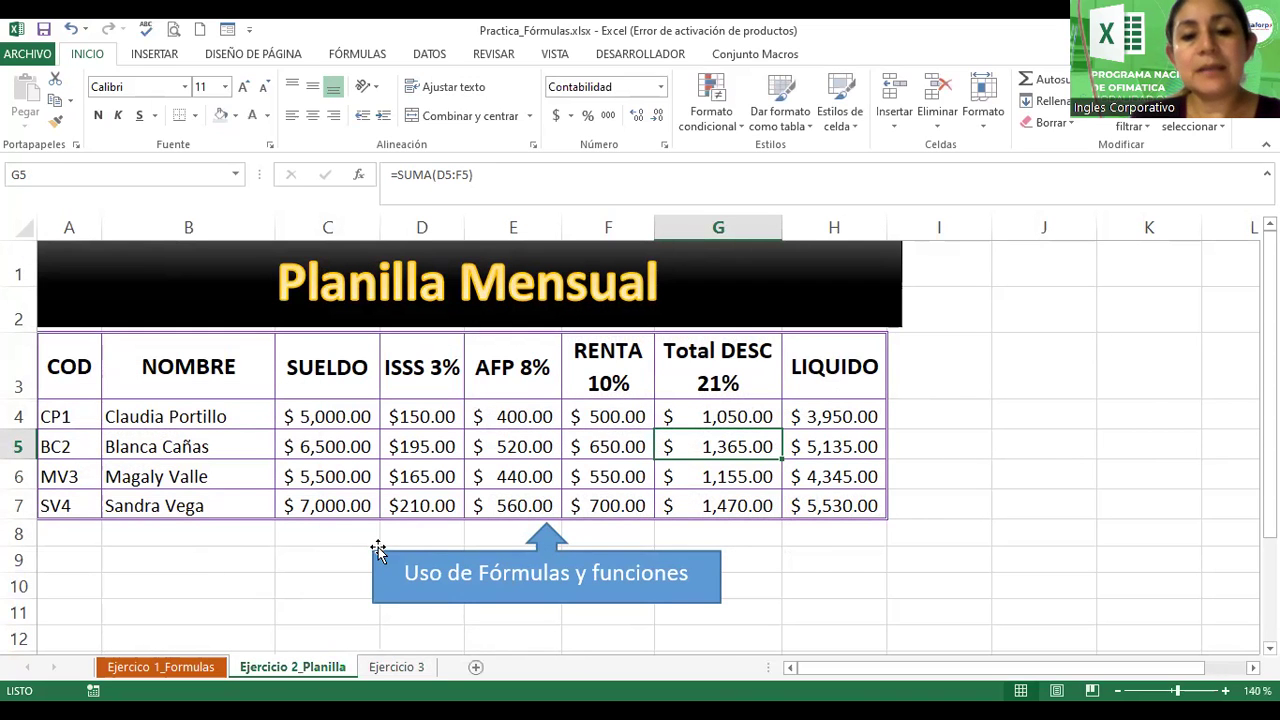
- Move the callout left below columns B–C and review the G4 =SUMA(D4:F4) formula
left_click_drag(378, 549, 95, 560)
left_click(540, 591)
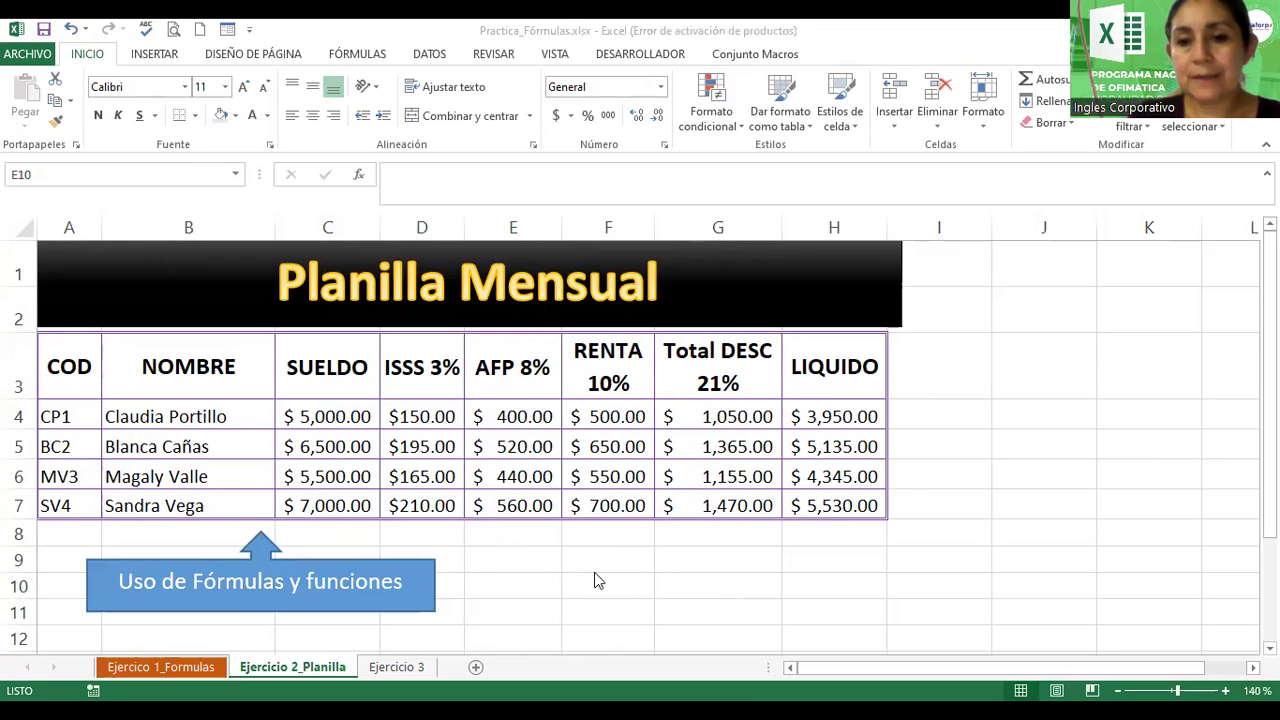
left_click(687, 422)
double_click(690, 418)
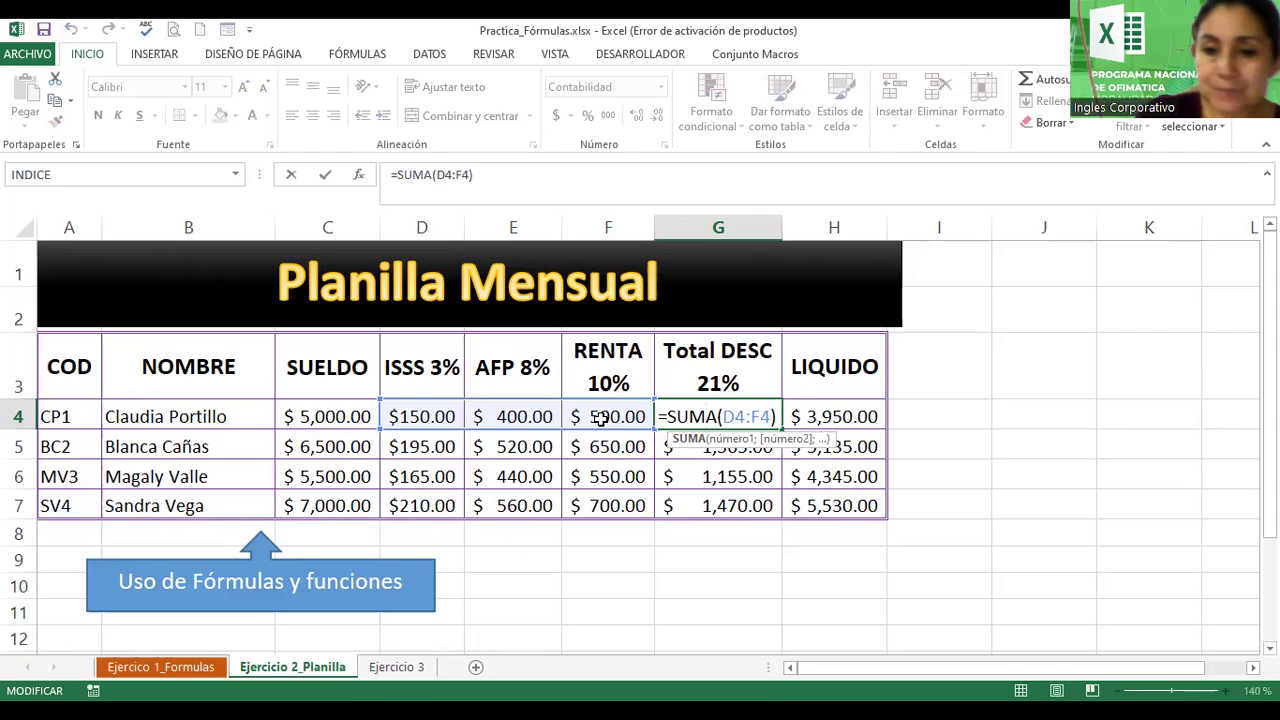
key("Return")
- Re-enter =C4-G4 in H4 and select the whole table A3:H7
left_click(830, 417)
type("=C4-G4")
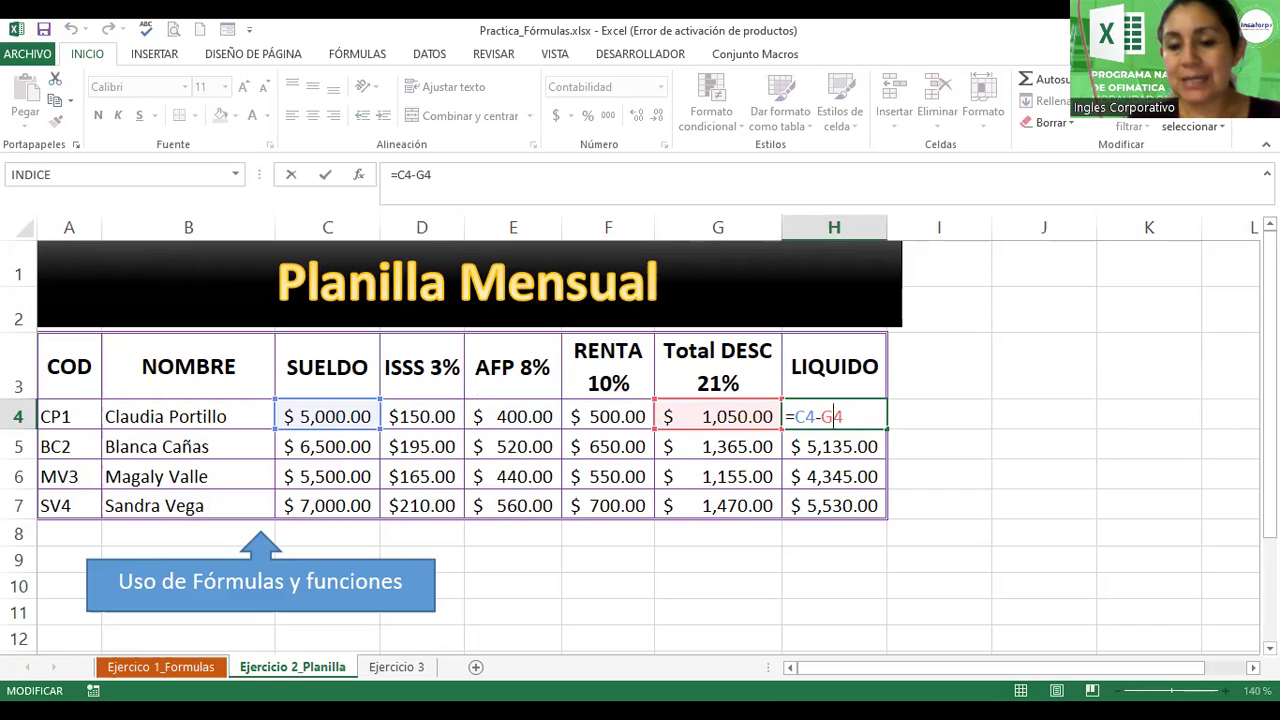
left_click(1022, 535)
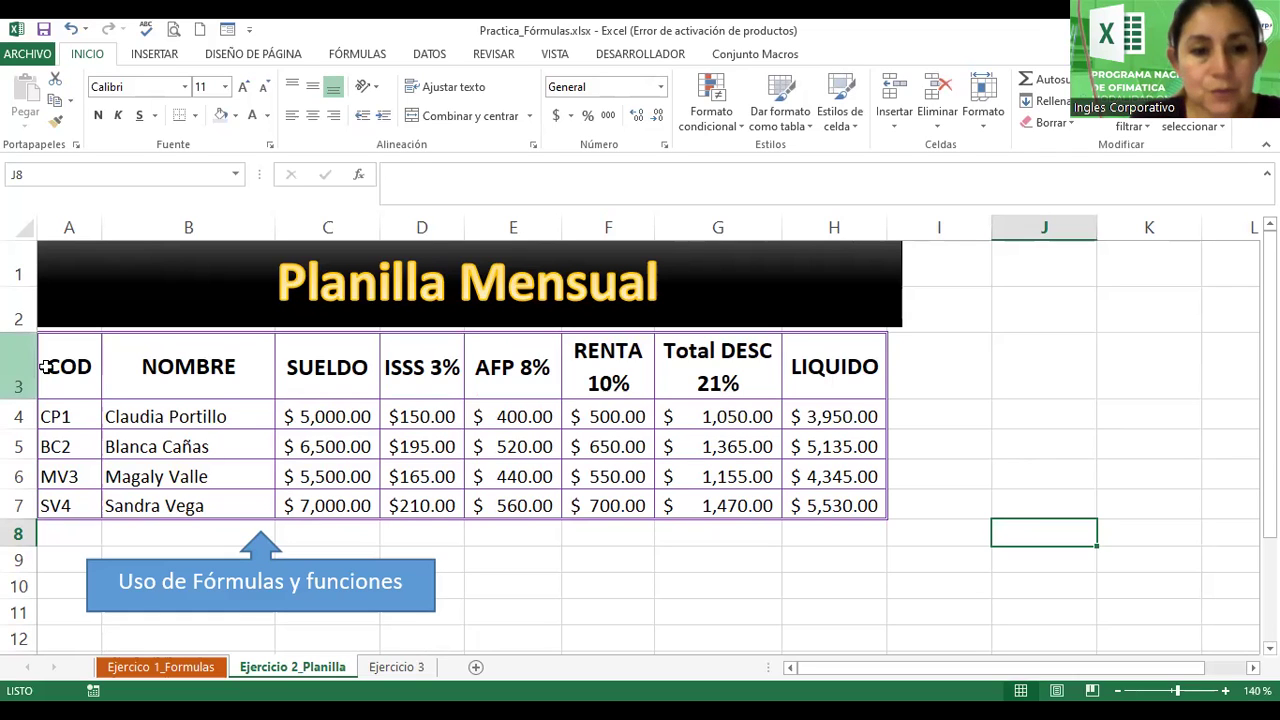
left_click_drag(55, 367, 803, 501)
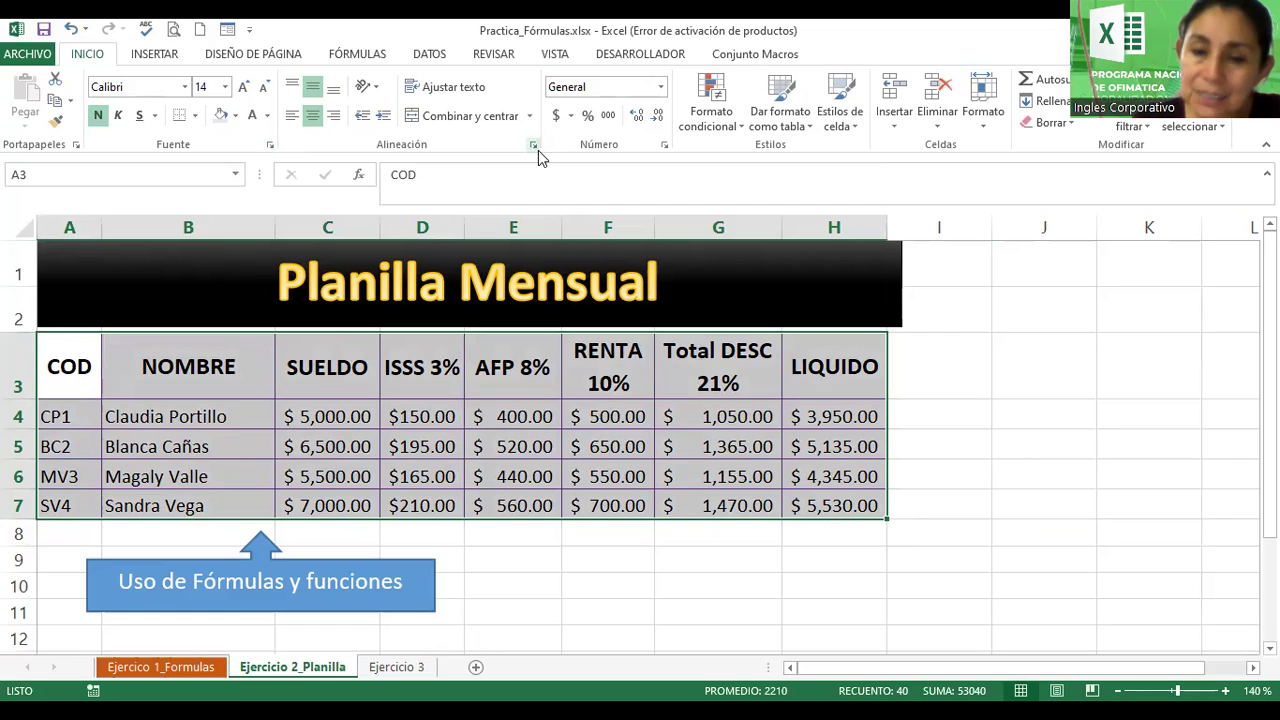
- Apply purple Contorno and Interior borders to the payroll table A3:H7, then deselect it to view them
left_click(665, 145)
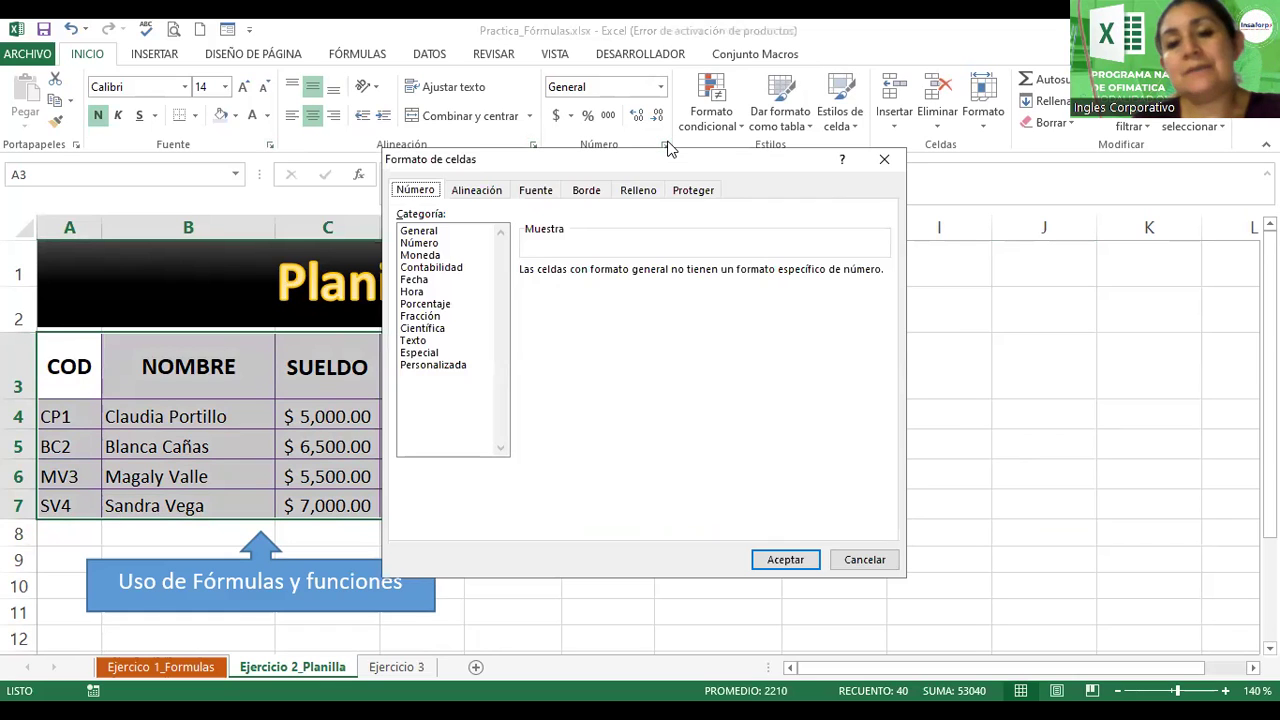
left_click(582, 196)
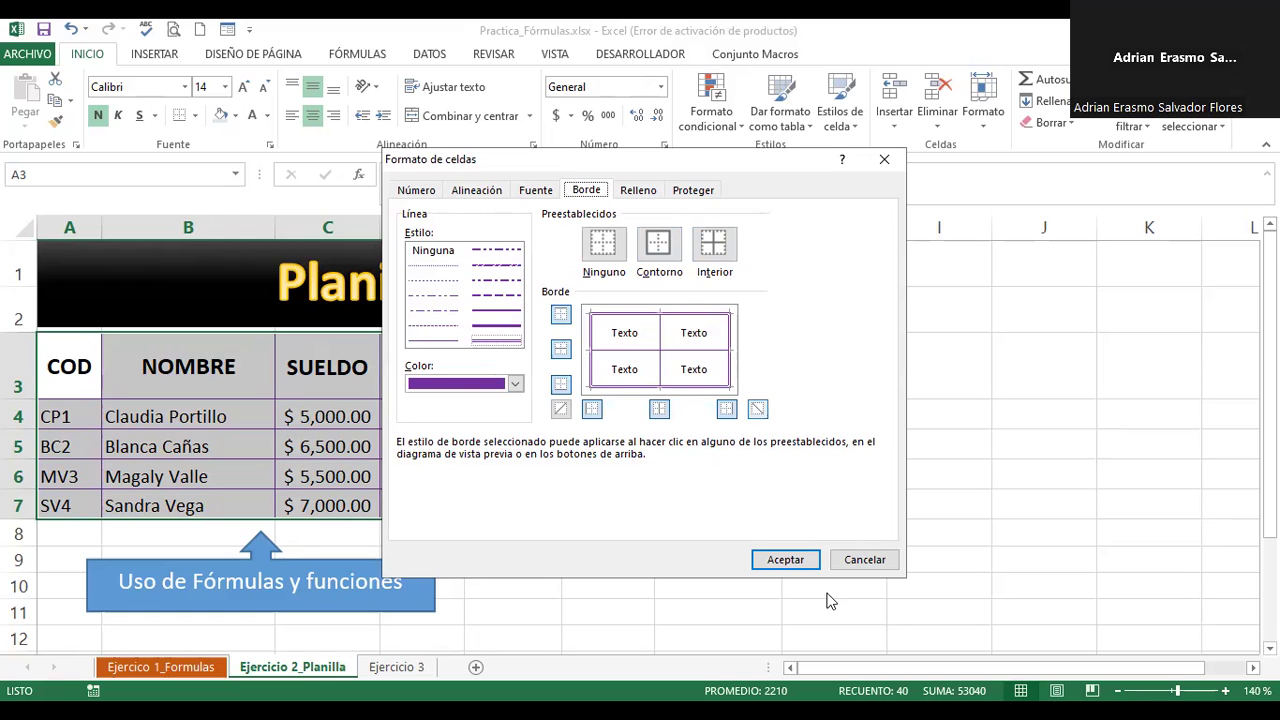
left_click(800, 562)
left_click(658, 558)
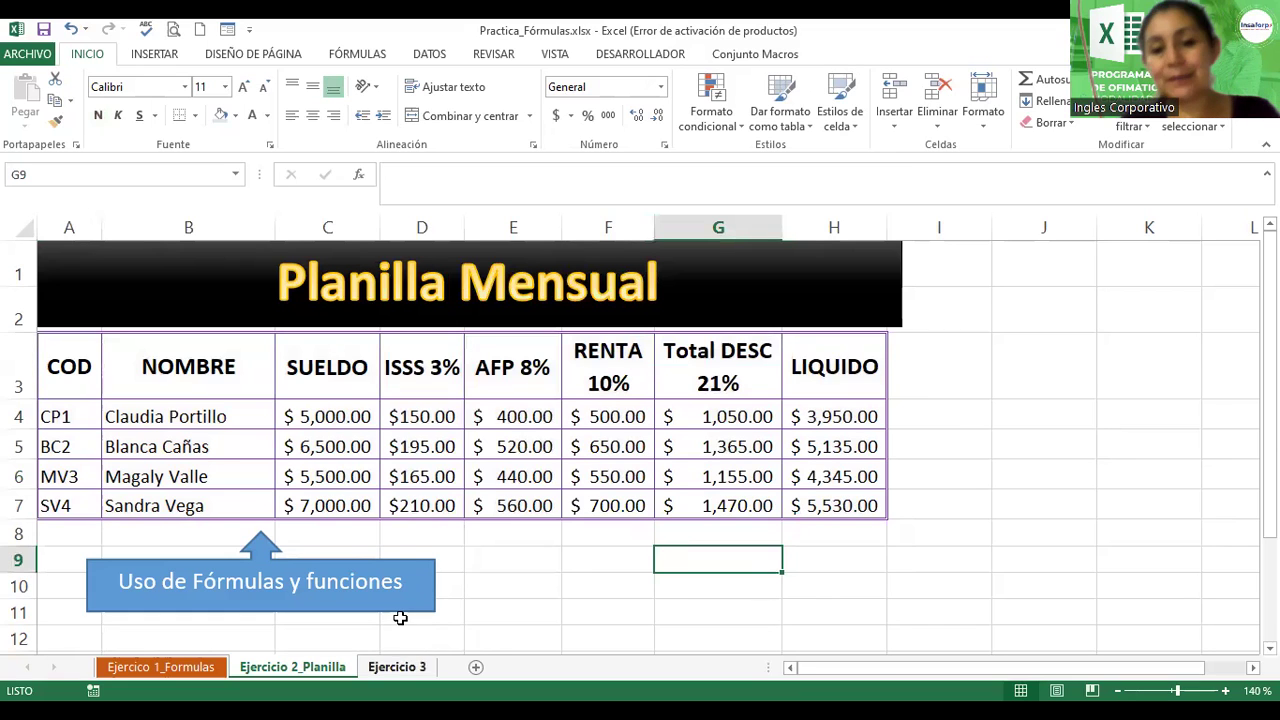
- Browse the Ejercicio 3 and Ejercicio 2_Planilla sheets, ending on Ejercicio 1_Formulas with cell K12 selected
key("ctrl+Page_Down")
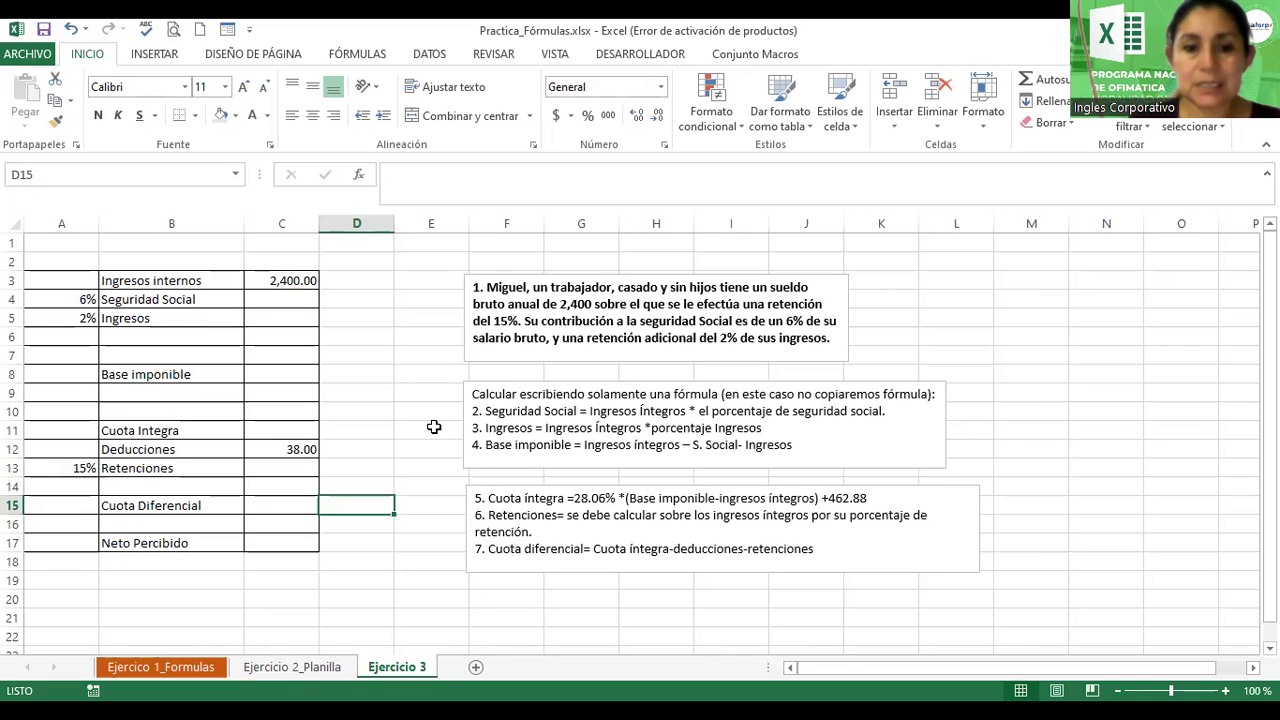
left_click(200, 667)
key("ctrl+Page_Down")
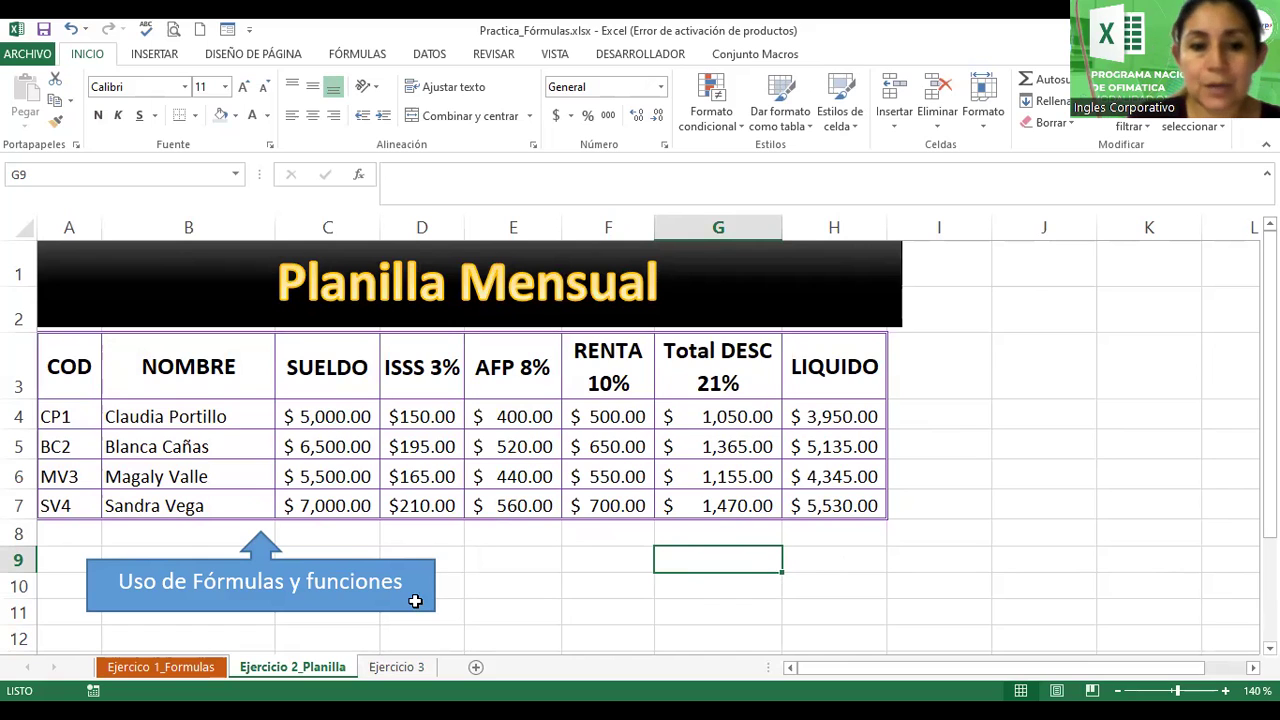
left_click(195, 670)
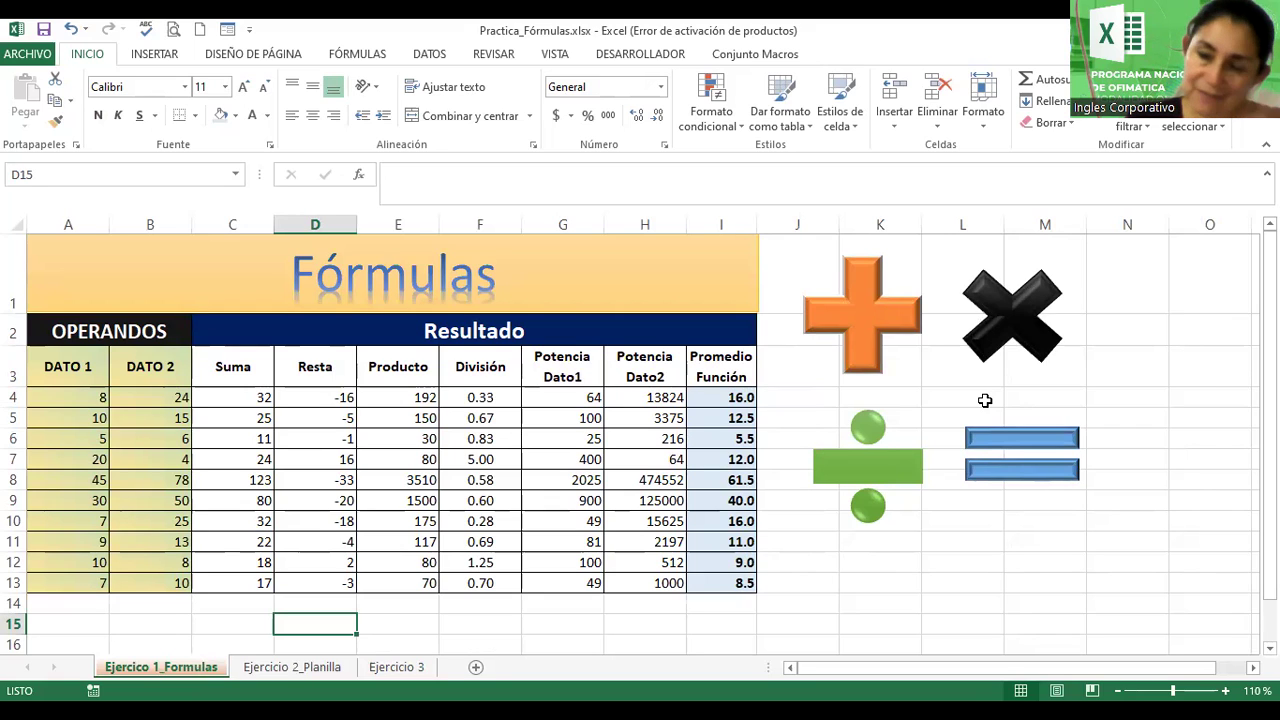
left_click(862, 564)
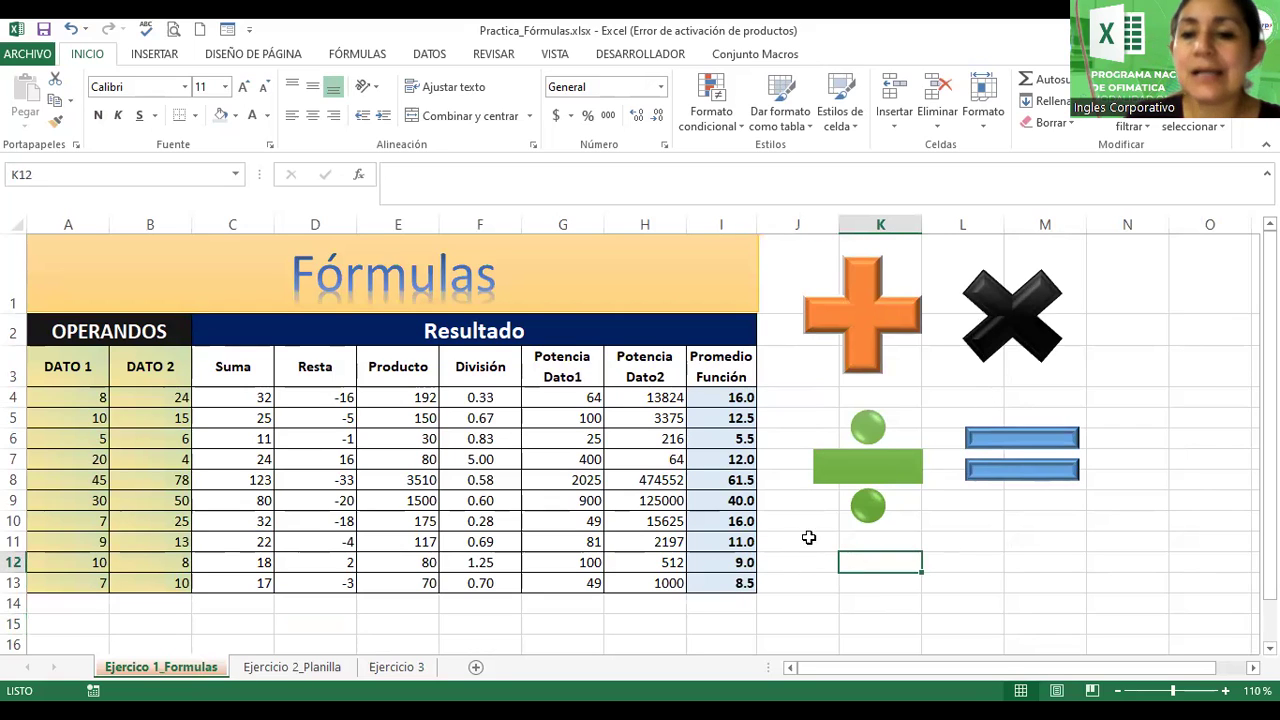